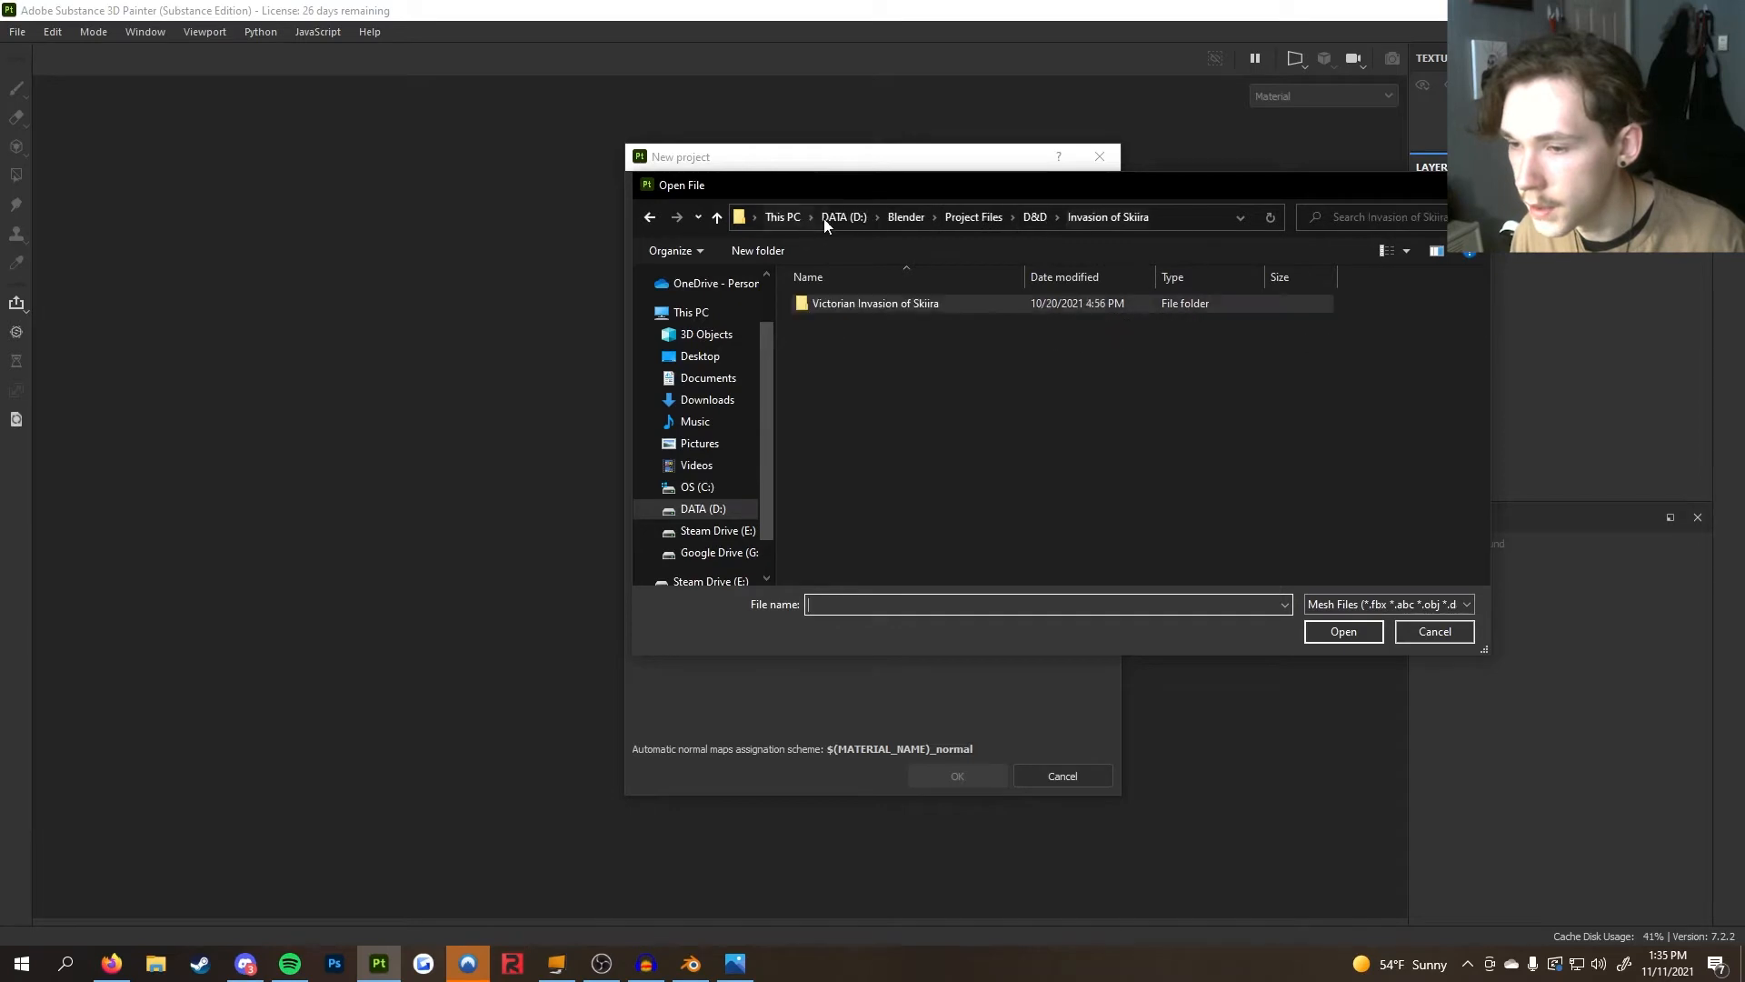
# Choose mdclub_LP from the Skyrim Mods Morrowind Daedric Club Textures folder as the new project's mesh
pyautogui.click(974, 217)
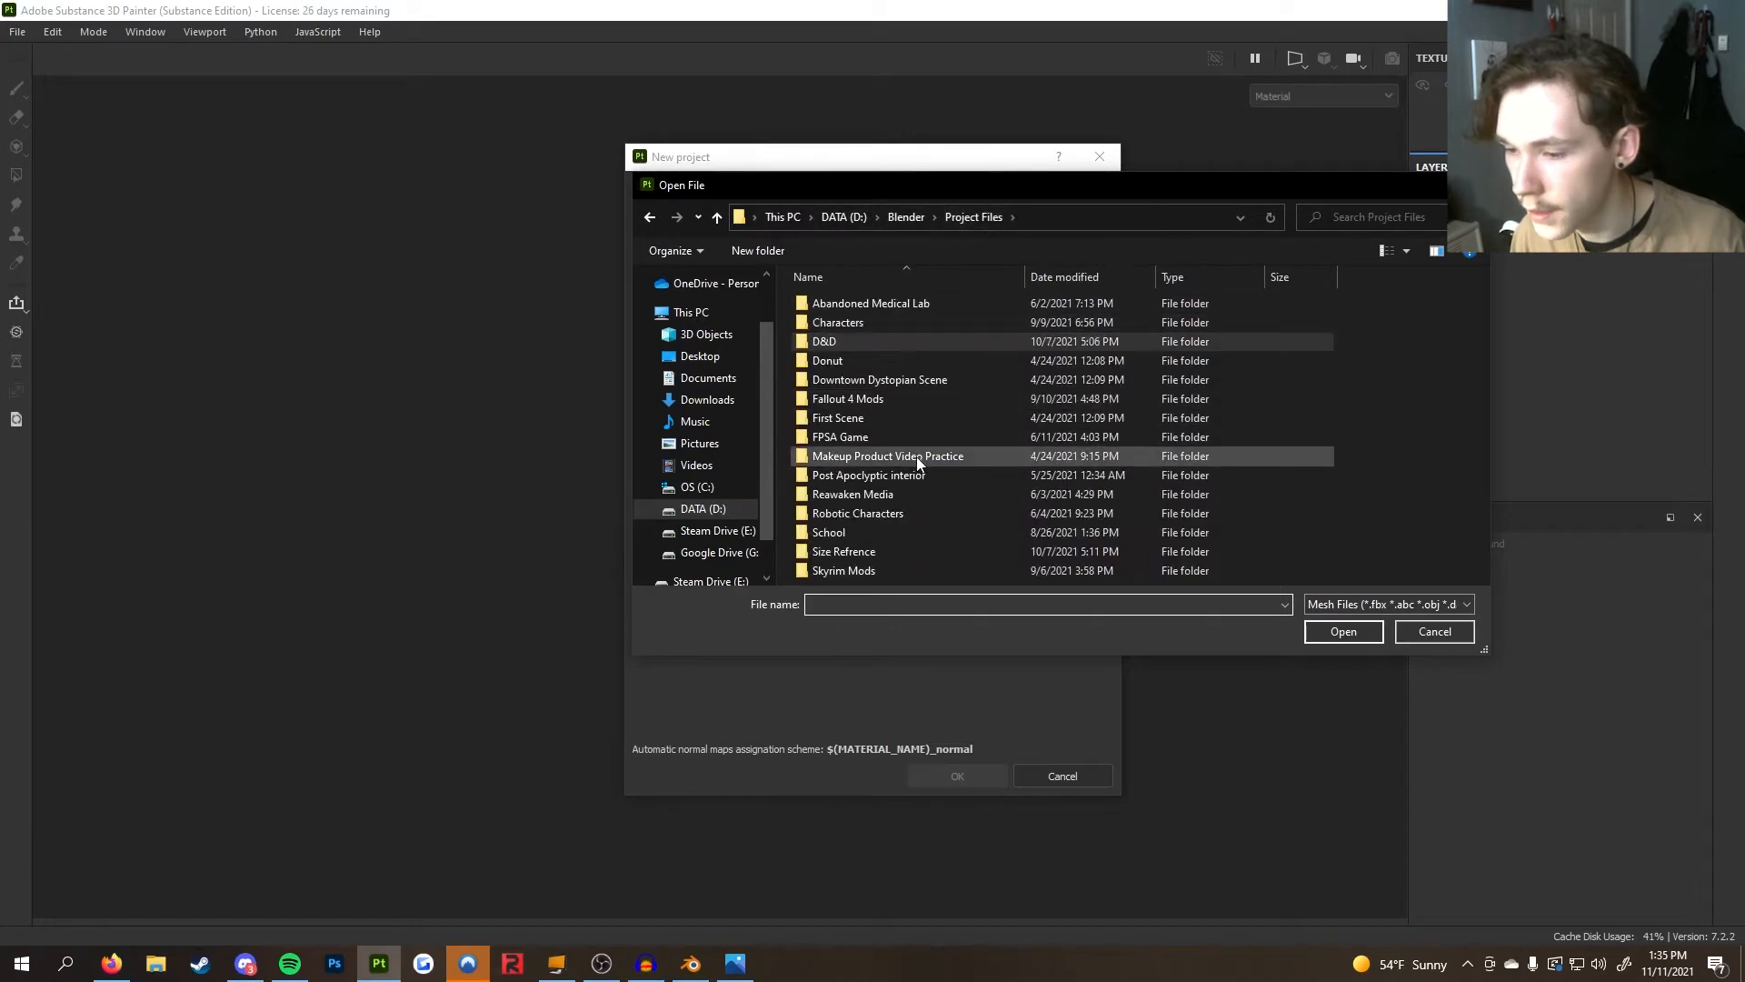
pyautogui.doubleClick(898, 570)
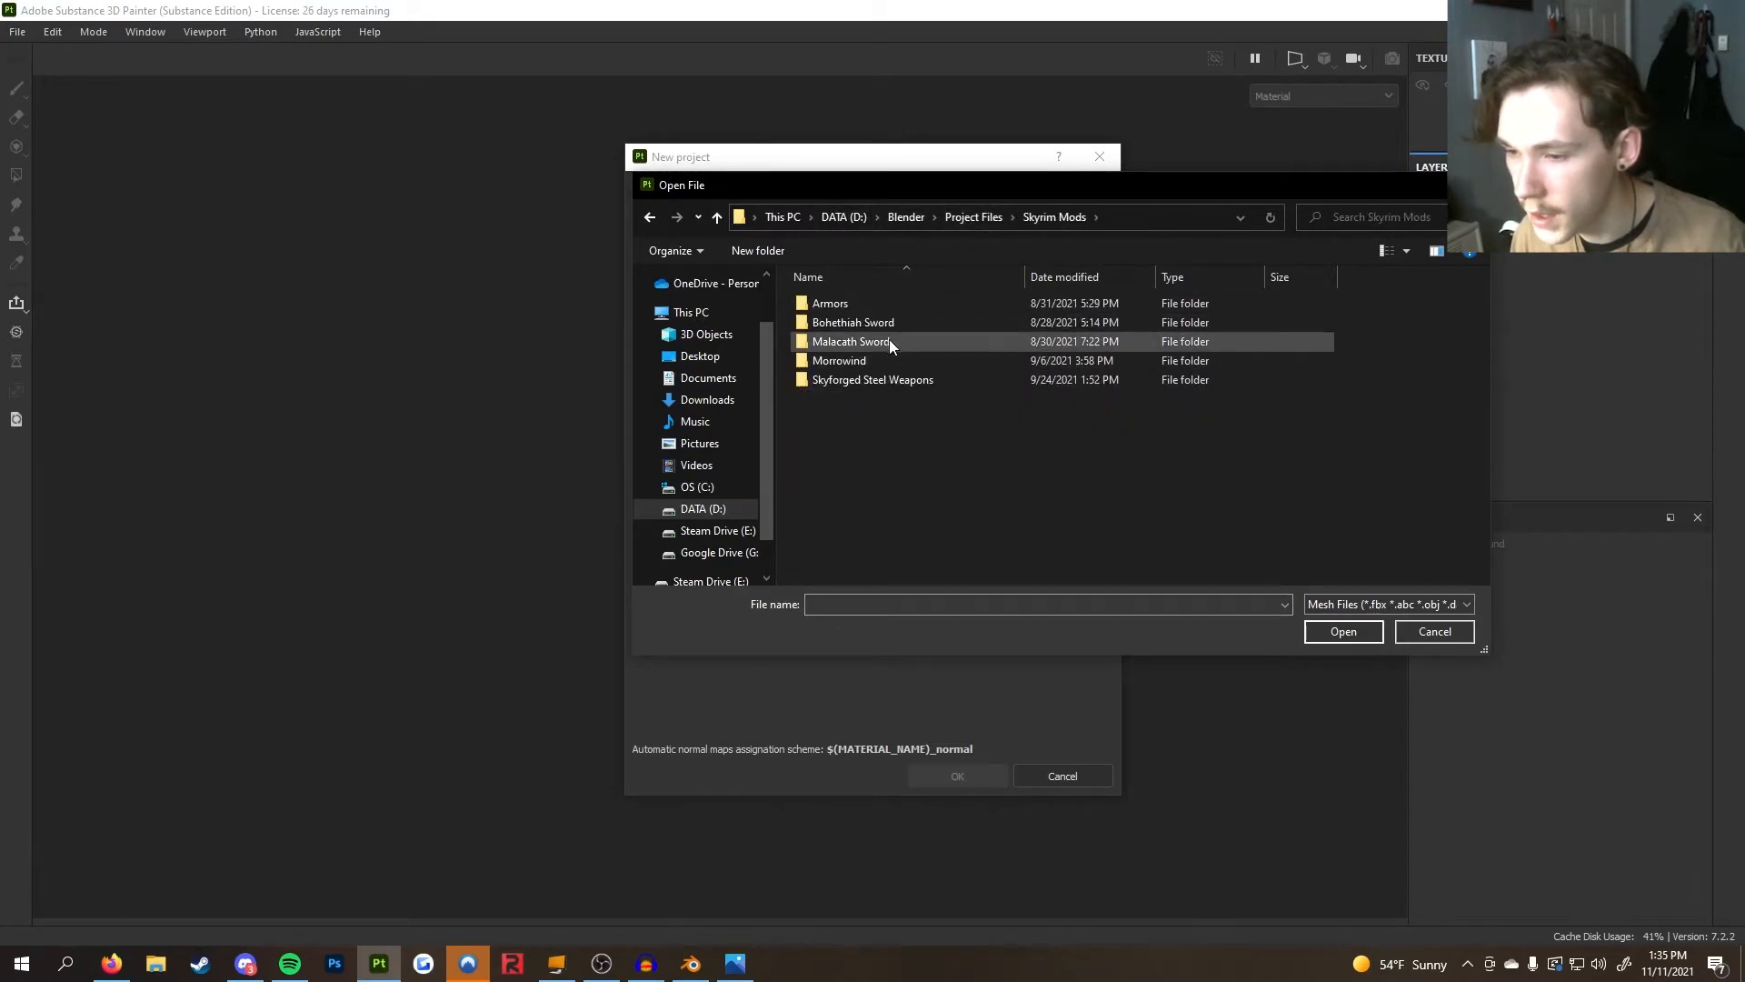
pyautogui.doubleClick(898, 364)
pyautogui.doubleClick(875, 302)
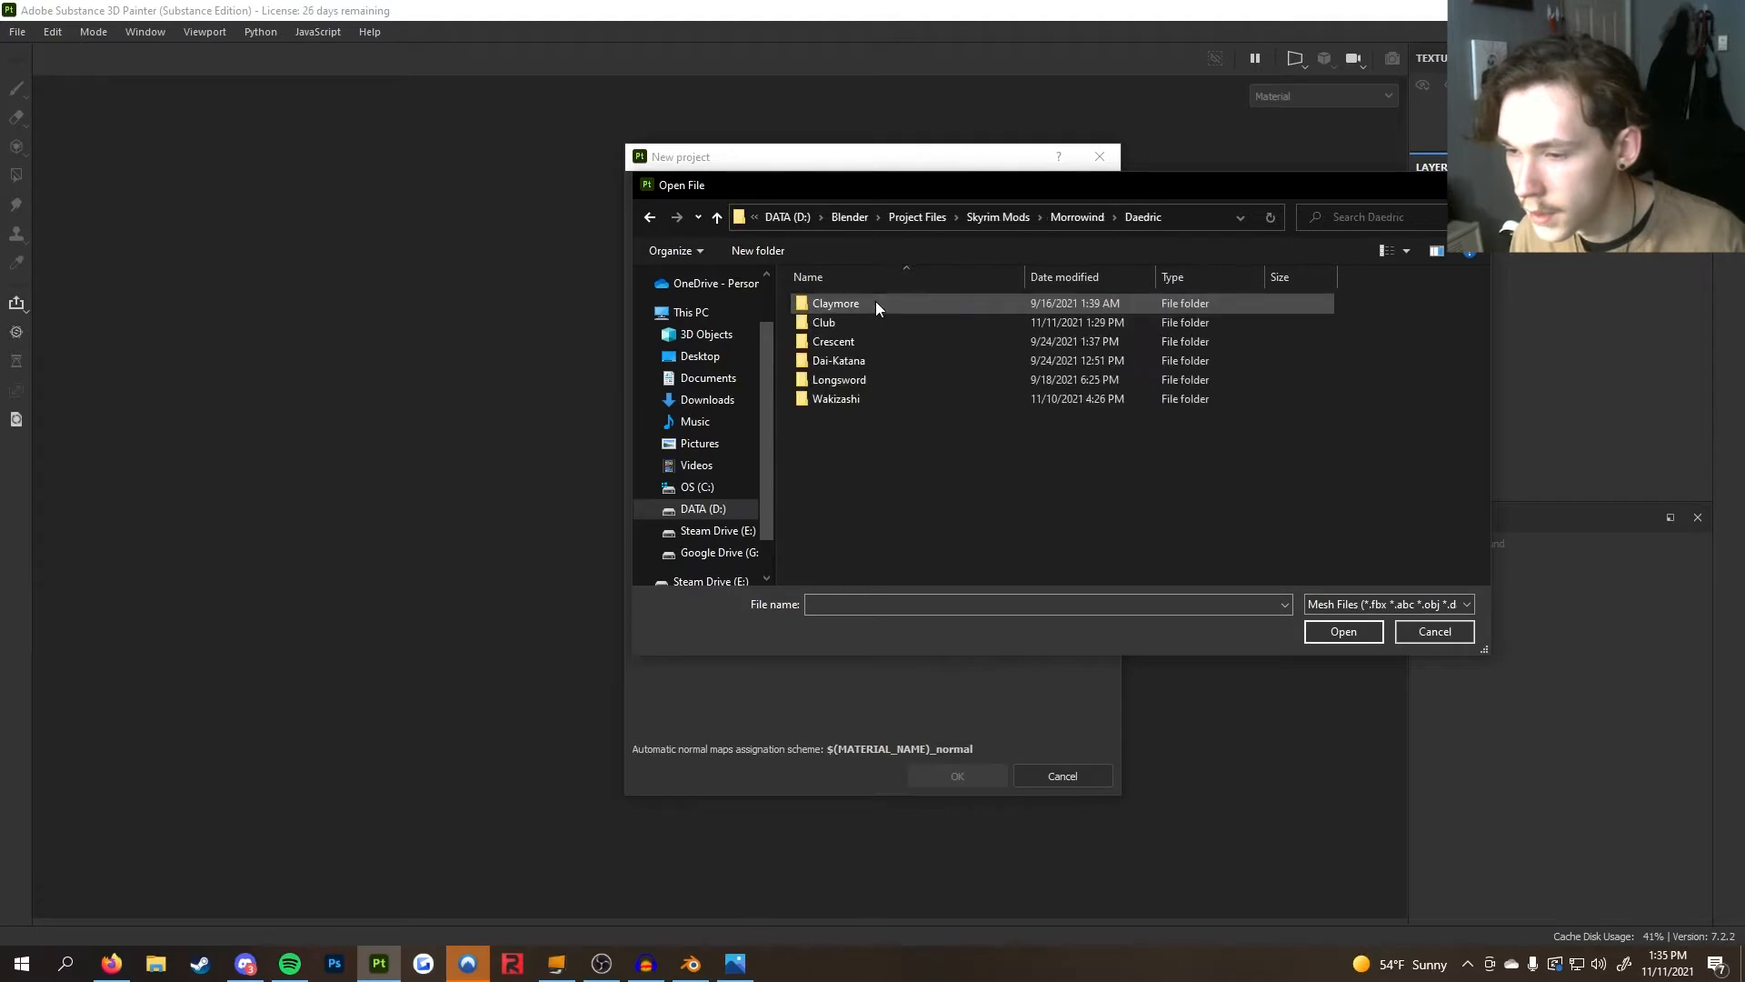
pyautogui.doubleClick(875, 323)
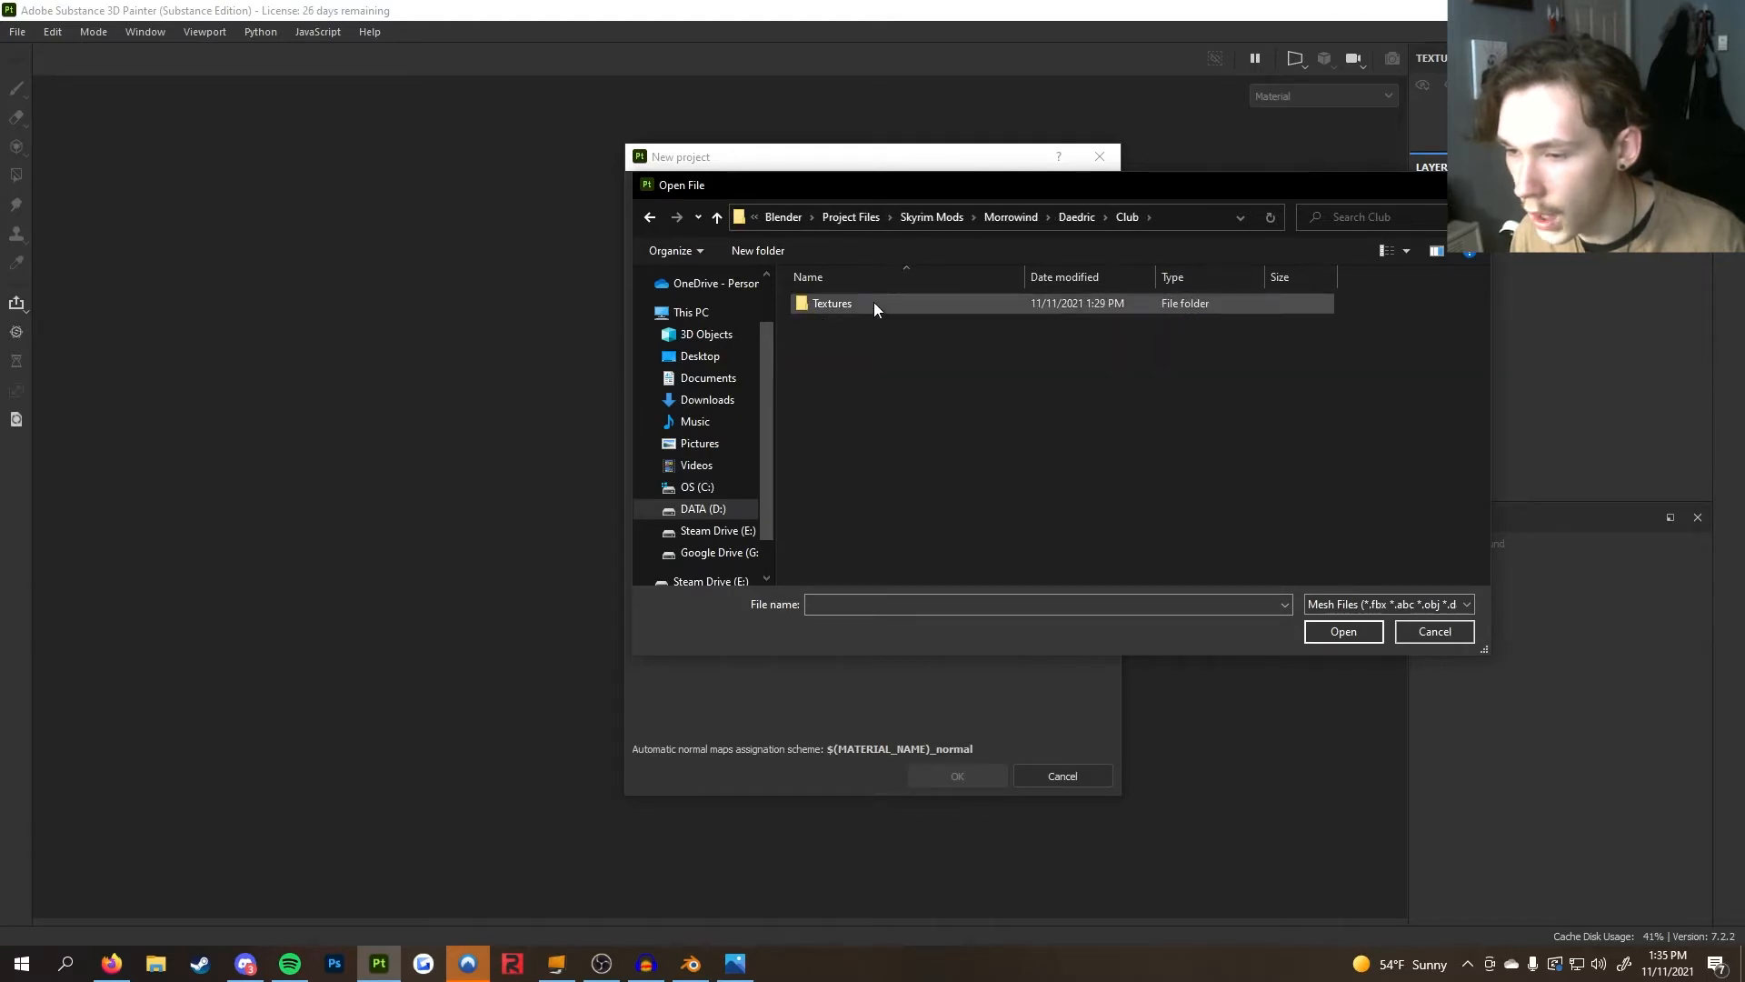
pyautogui.doubleClick(875, 304)
pyautogui.click(873, 321)
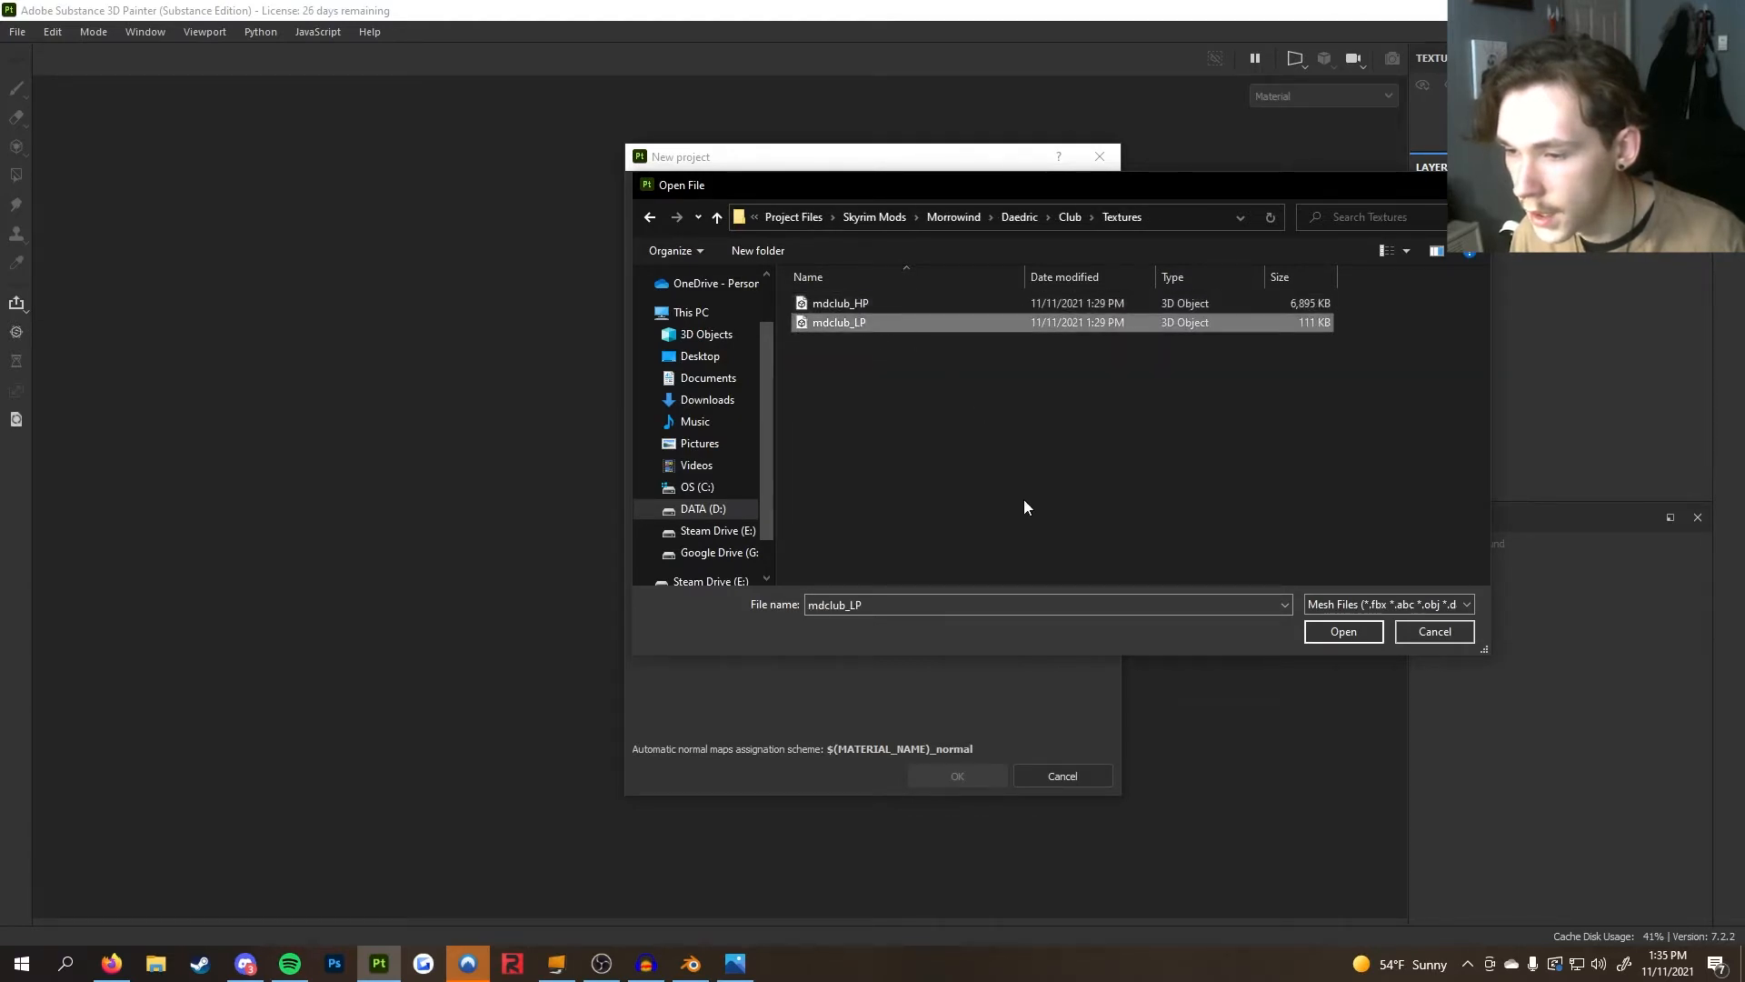
pyautogui.click(1340, 631)
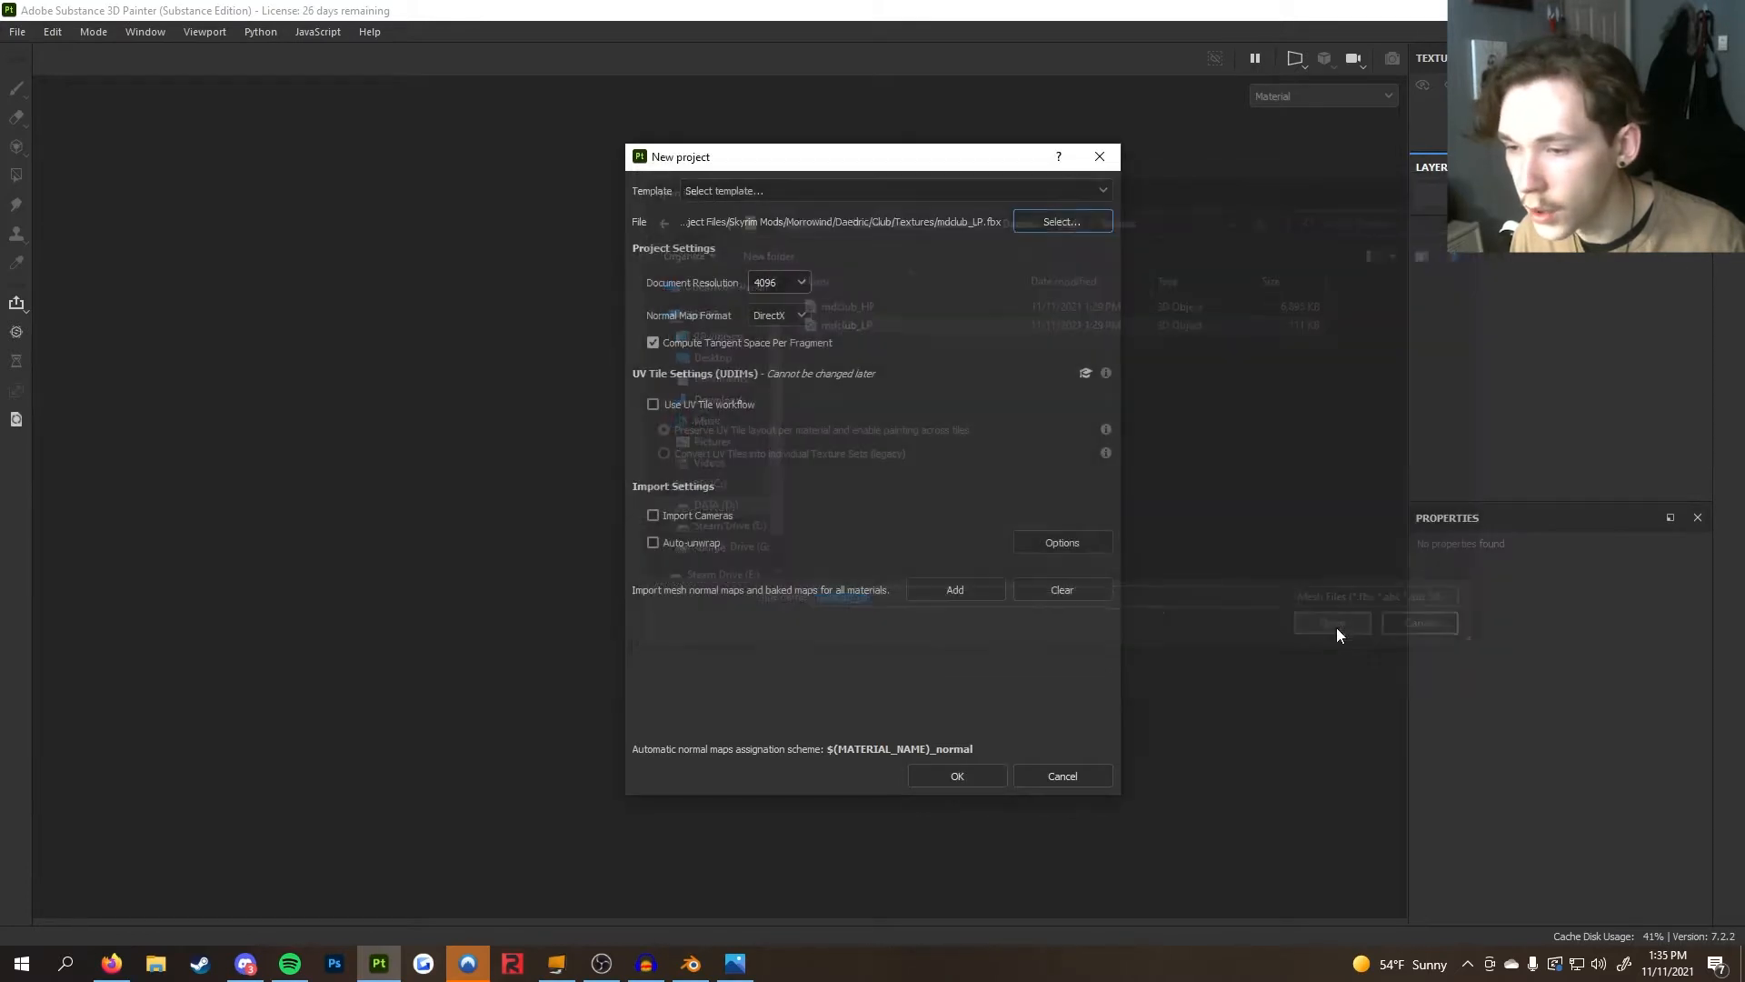
# Create the project and orbit around the imported club model to inspect it
pyautogui.click(946, 771)
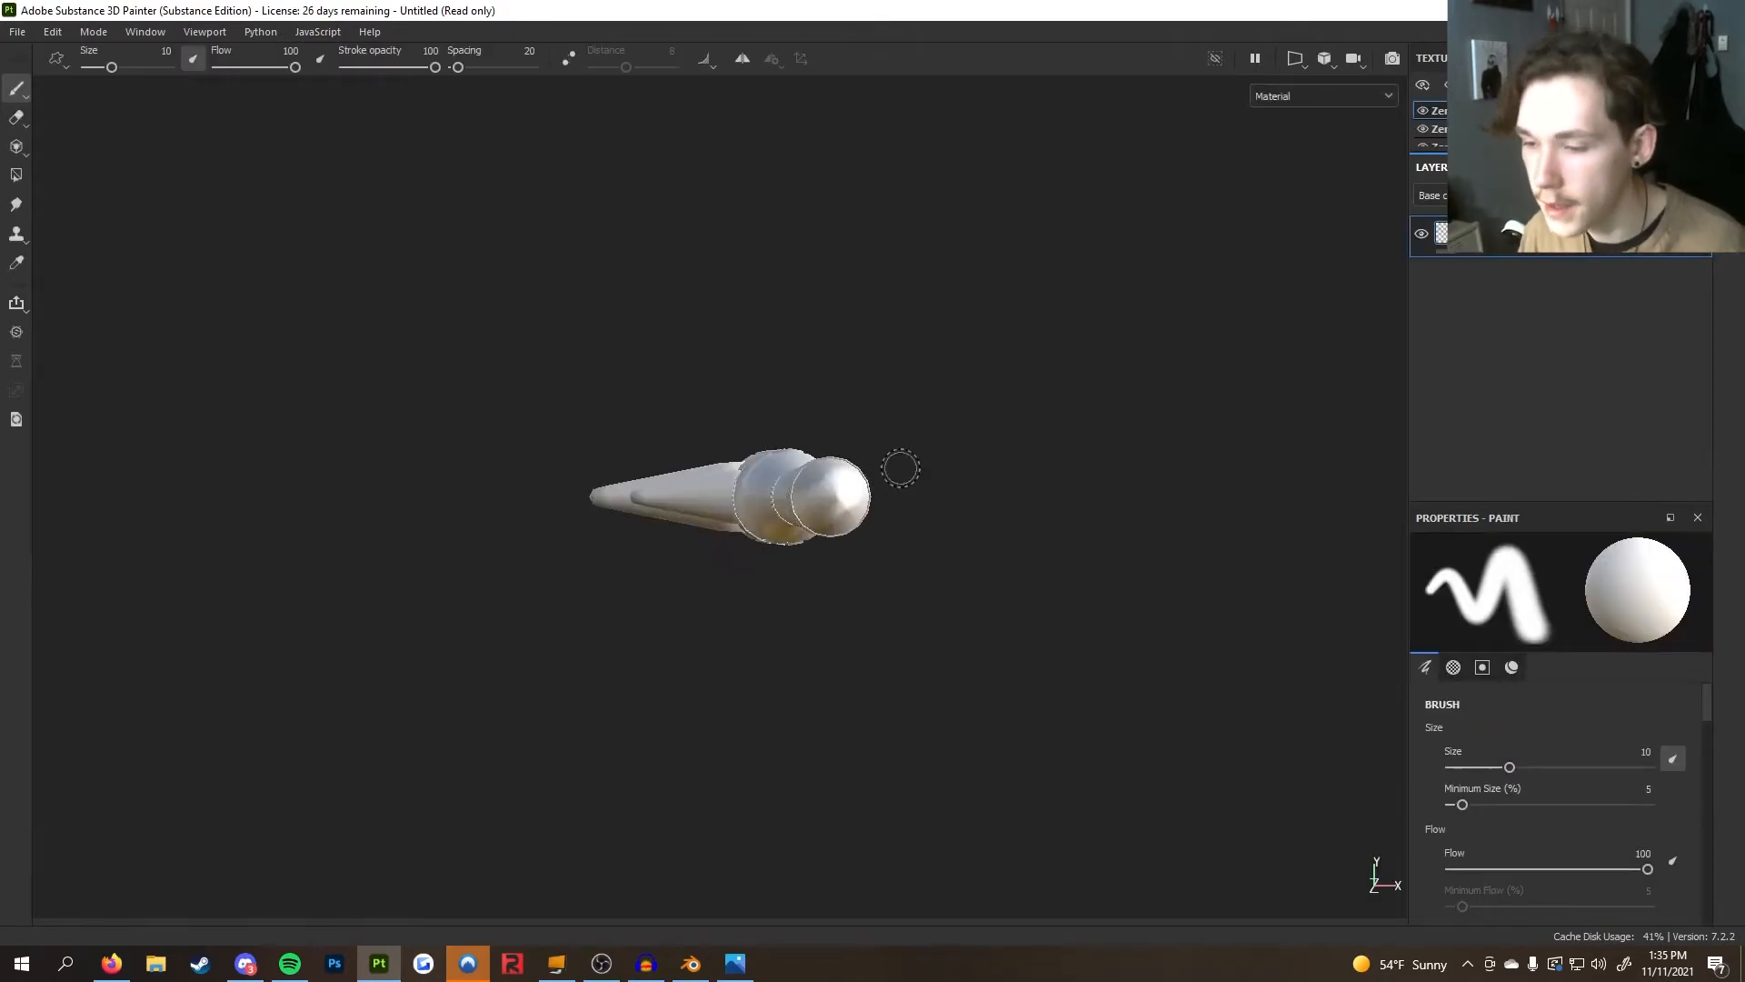
pyautogui.keyDown('alt'); pyautogui.moveTo(892, 465); pyautogui.dragTo(831, 623); pyautogui.keyUp('alt')
pyautogui.scroll(-4, 845, 612)
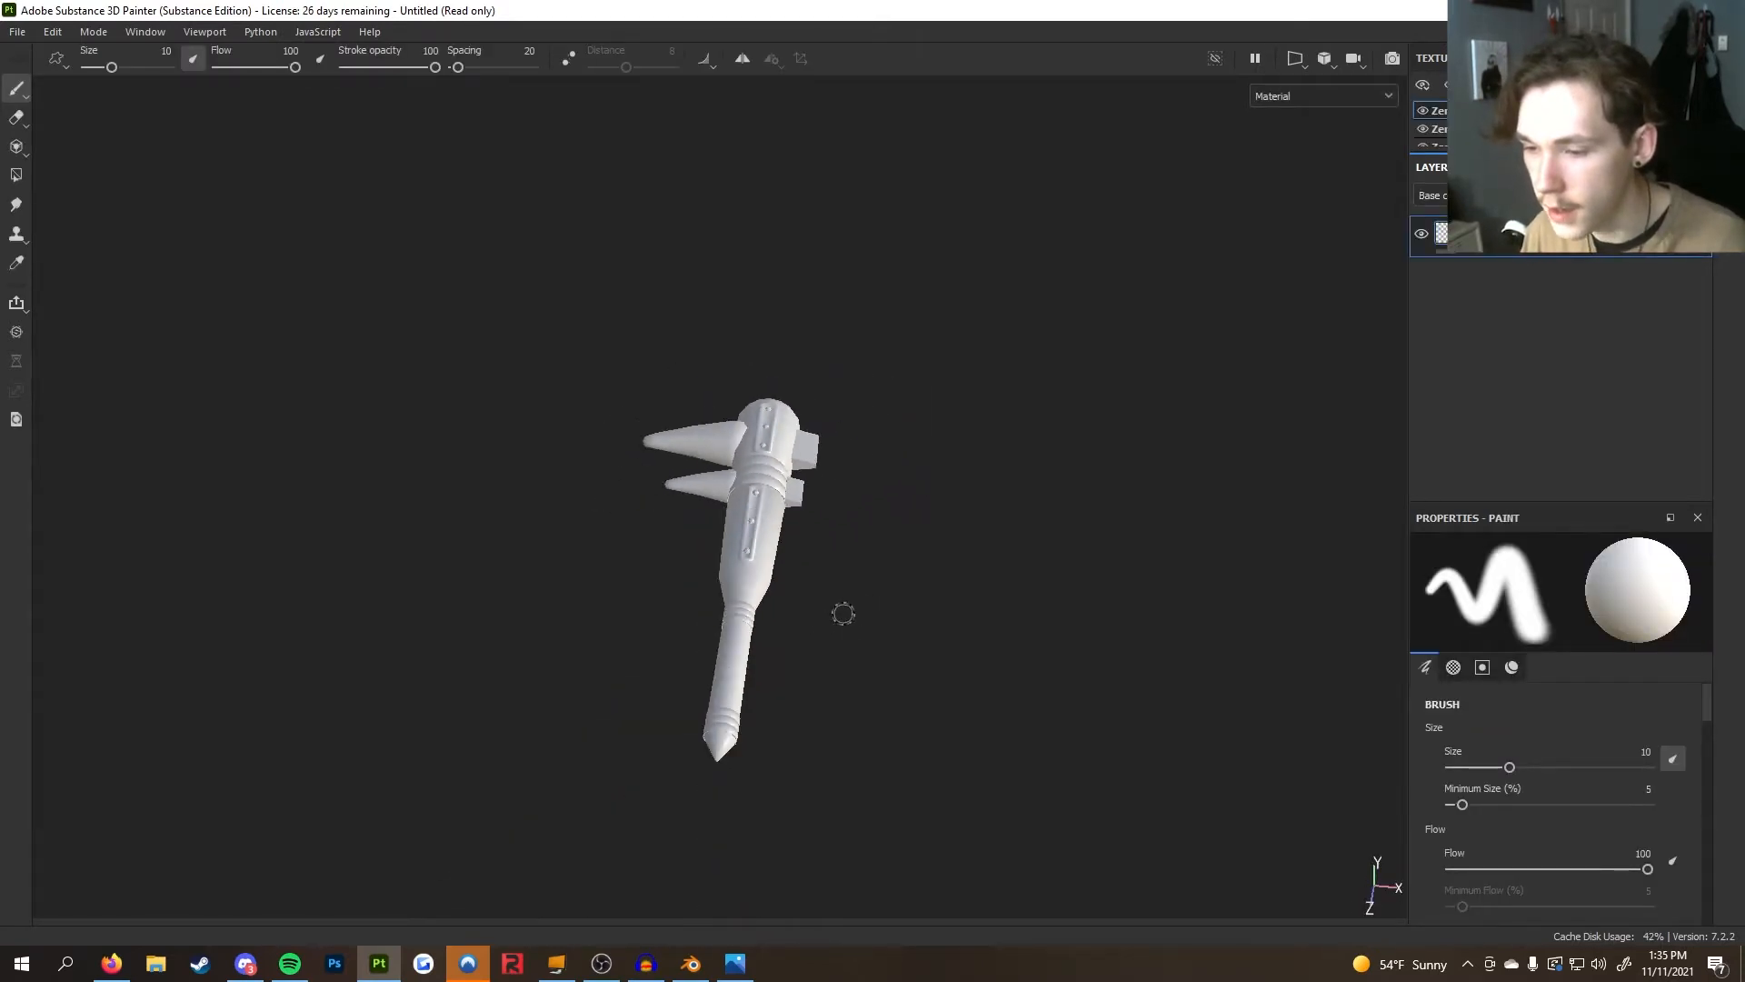
pyautogui.keyDown('alt'); pyautogui.moveTo(844, 613); pyautogui.dragTo(891, 554, button='middle'); pyautogui.keyUp('alt')
pyautogui.scroll(3, 892, 554)
pyautogui.moveTo(891, 554)
pyautogui.keyDown('alt'); pyautogui.mouseDown()
pyautogui.moveTo(1000, 569)
pyautogui.moveTo(964, 573)
pyautogui.mouseUp(); pyautogui.keyUp('alt')
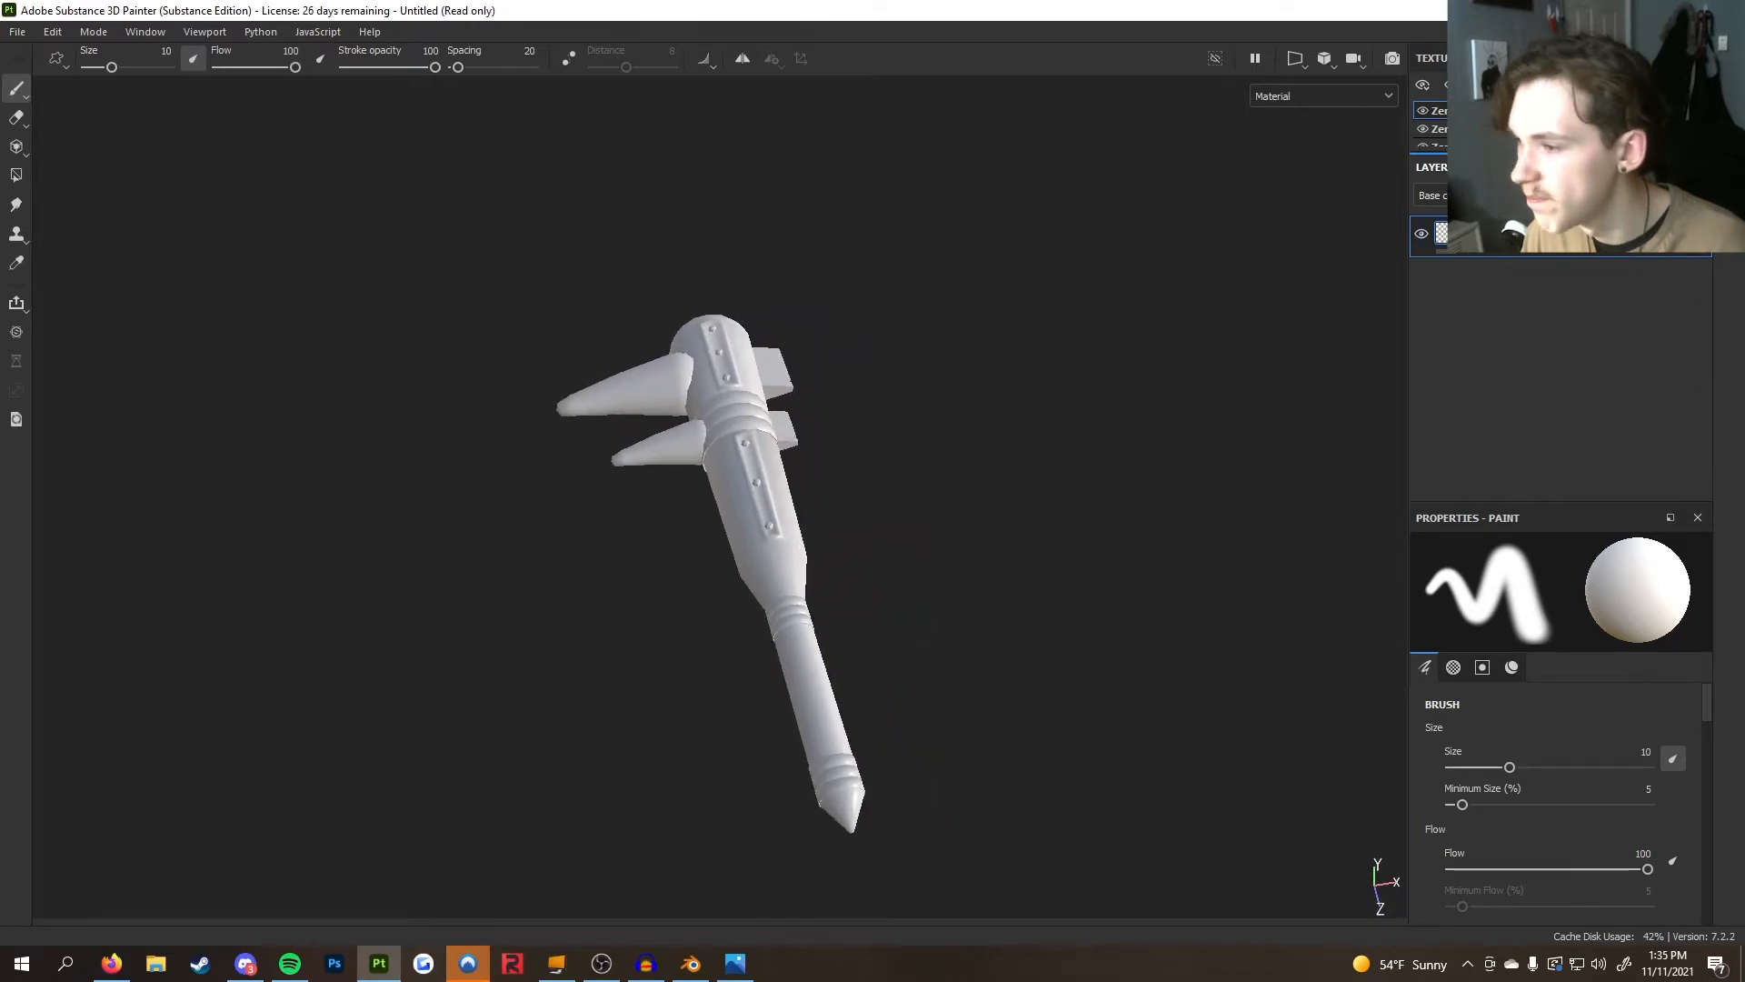
# Enlarge the texture set list and examine the club's material sets
pyautogui.moveTo(1549, 152); pyautogui.dragTo(1548, 241)
pyautogui.click(1527, 148)
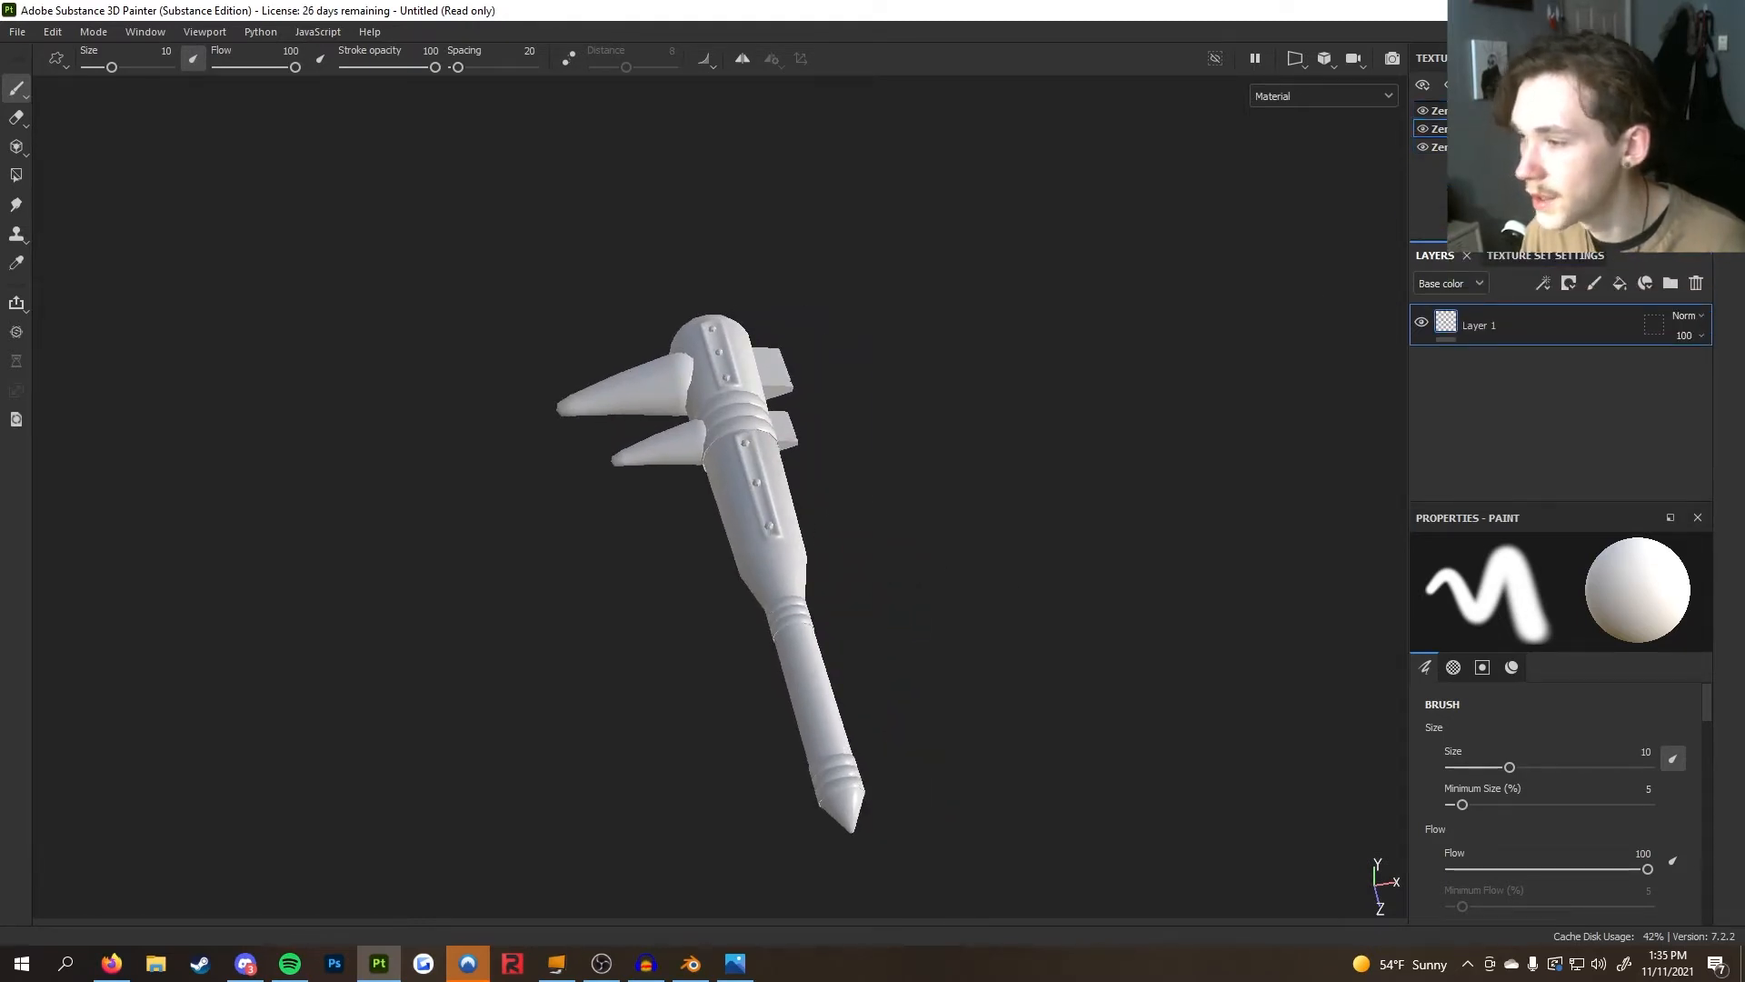
pyautogui.click(1527, 111)
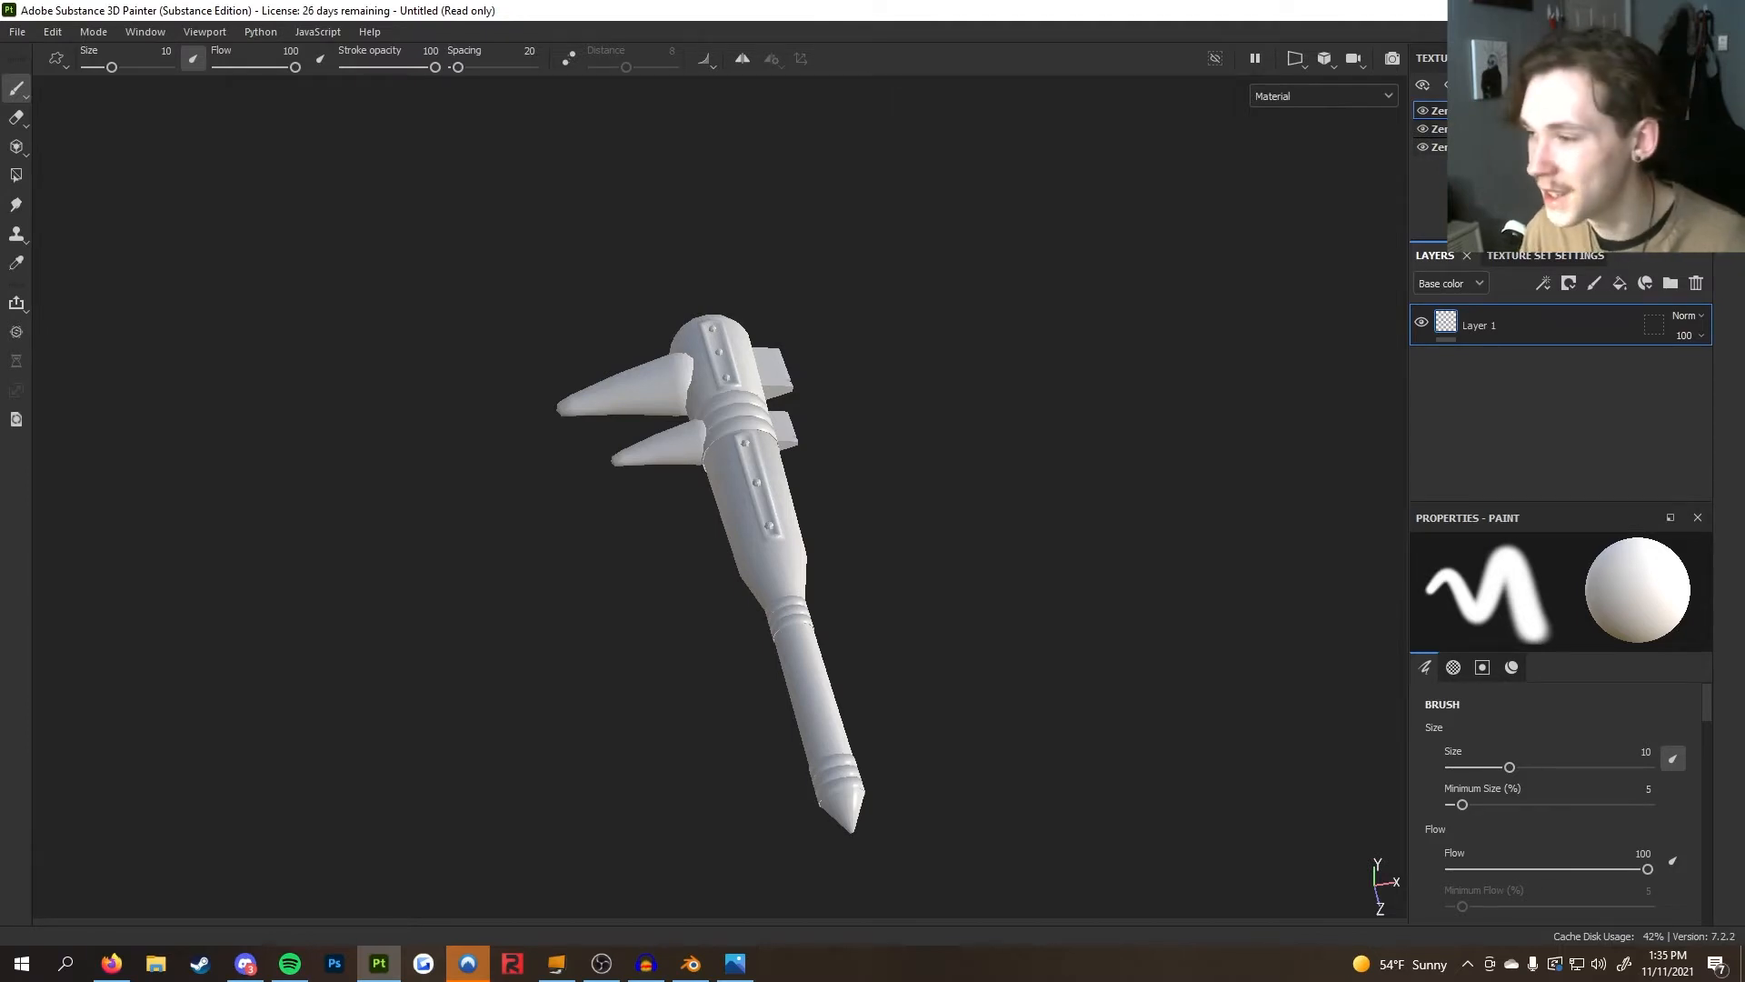
# Switch to Blender, select the club and replace its three material slots with a single new material
pyautogui.click(17, 31)
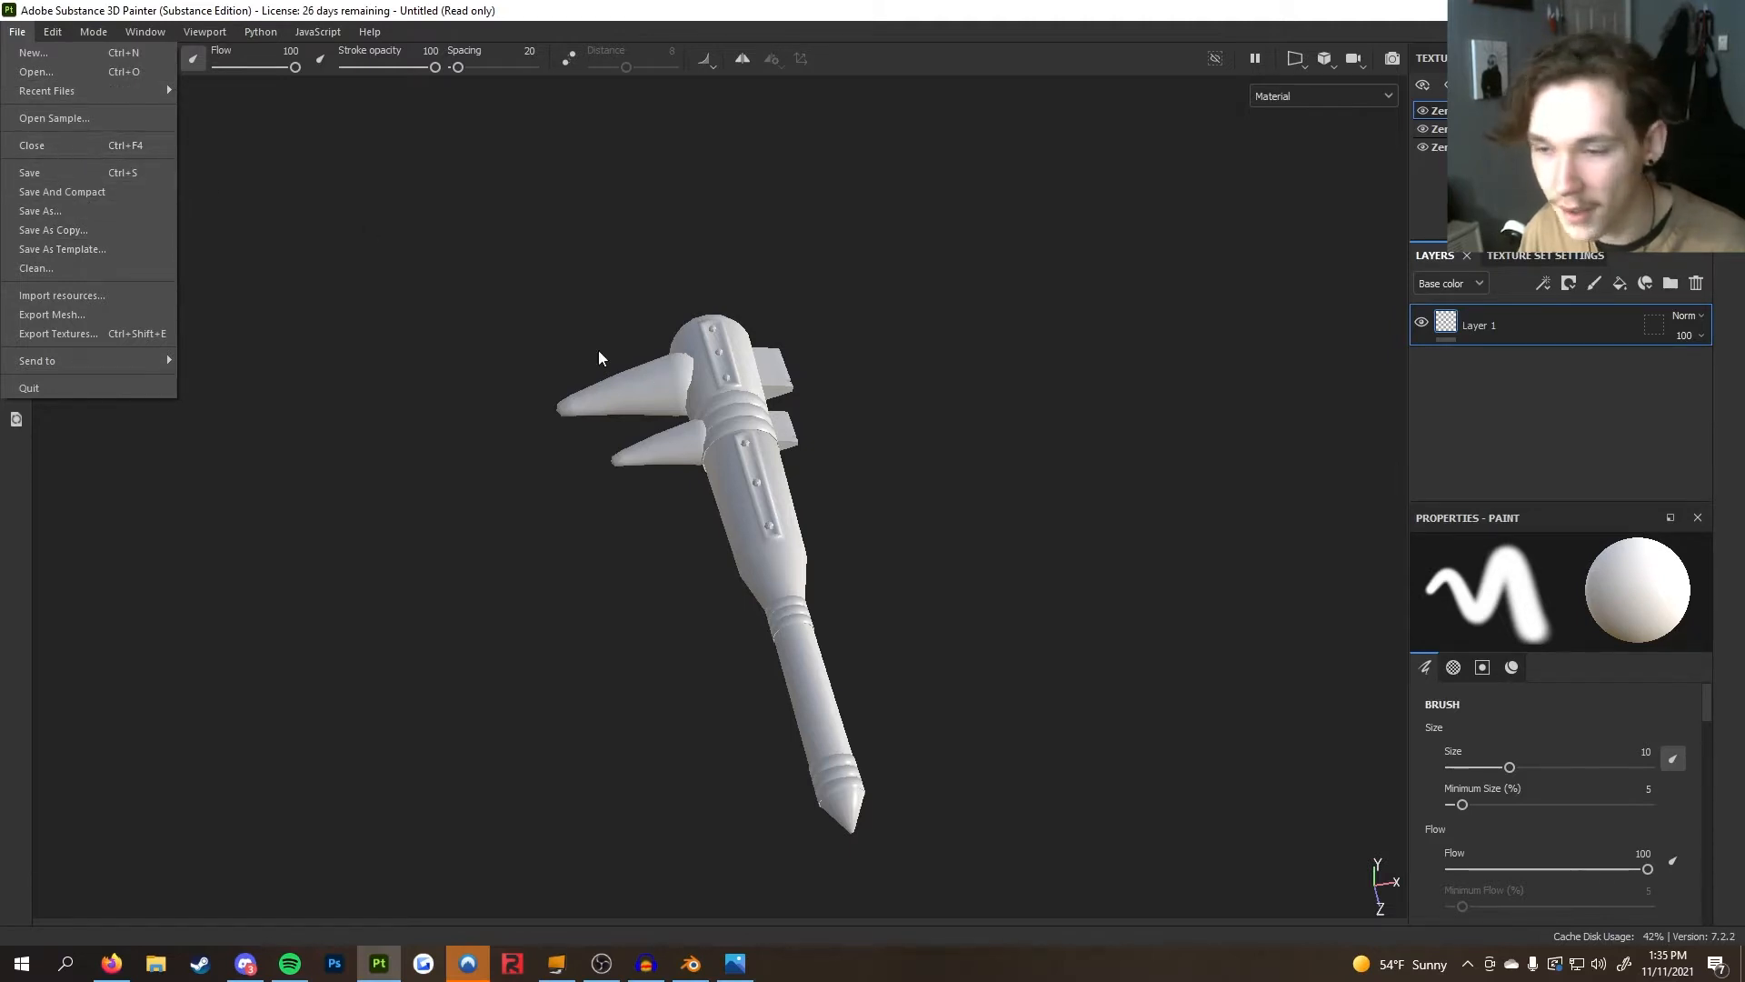
pyautogui.click(640, 374)
pyautogui.click(690, 886)
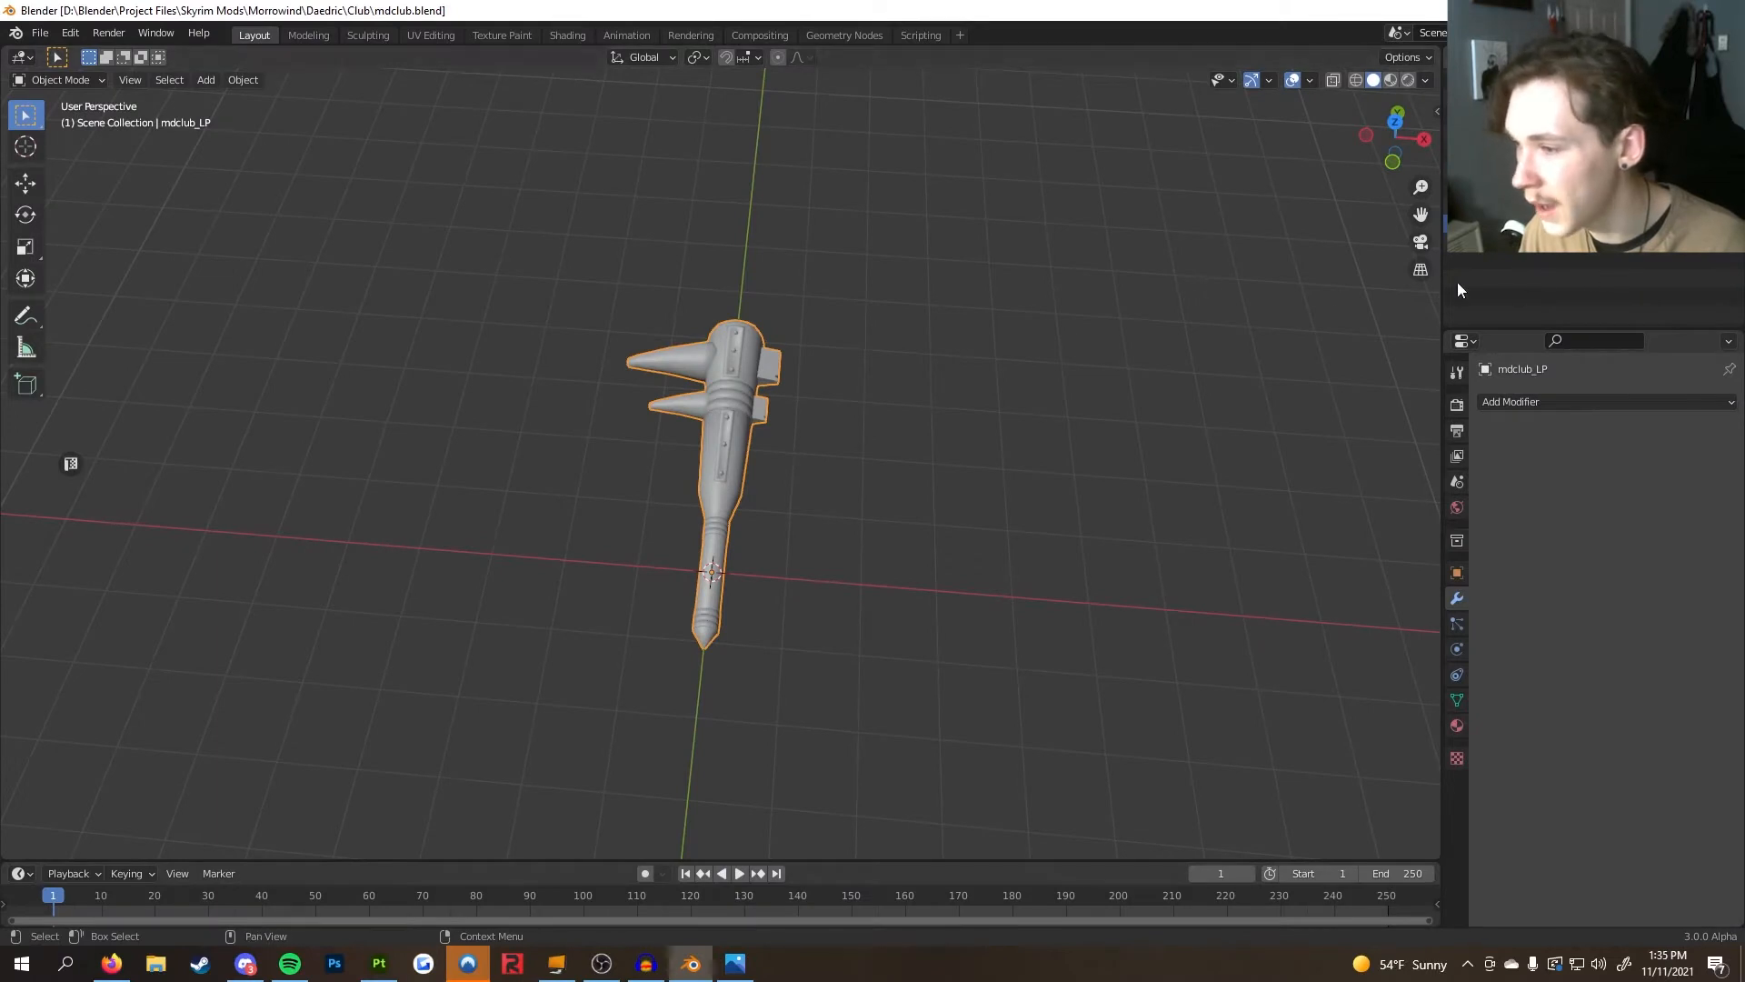
pyautogui.click(723, 412)
pyautogui.click(1457, 726)
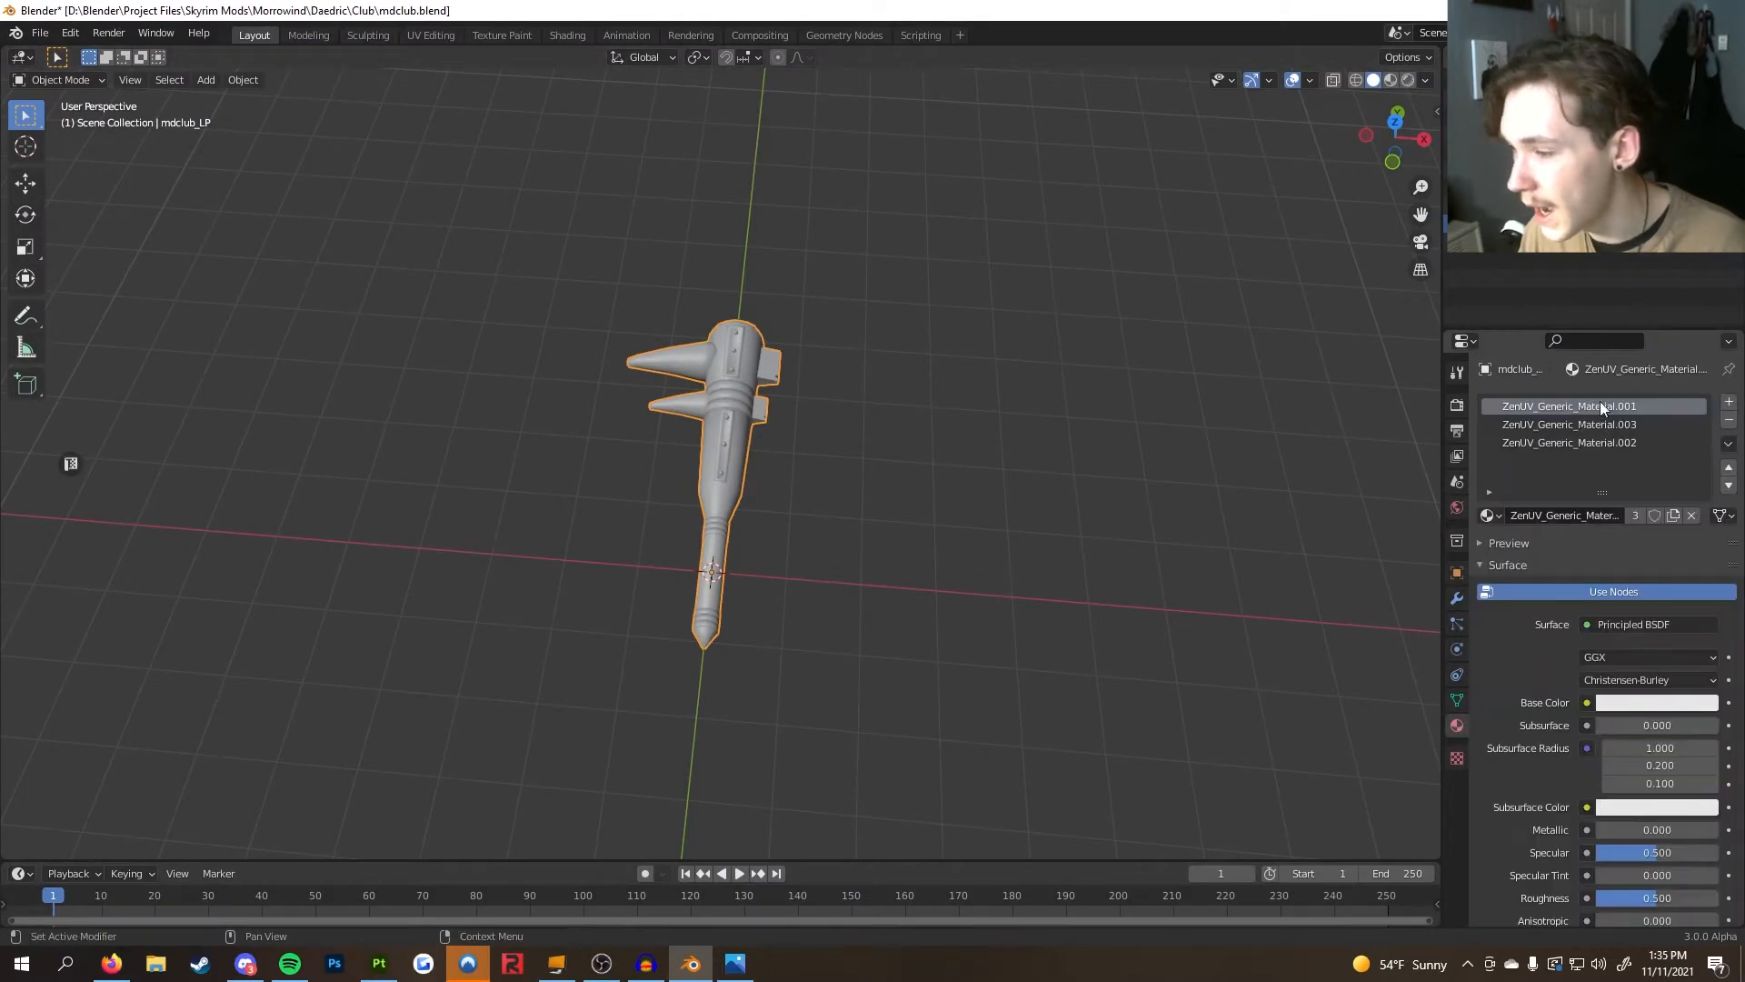
pyautogui.click(1729, 421)
pyautogui.click(1728, 421)
pyautogui.click(1729, 421)
pyautogui.click(1693, 473)
# Rename the material mdclub and save the Blender file
pyautogui.doubleClick(1633, 479)
pyautogui.write('mdclub_')
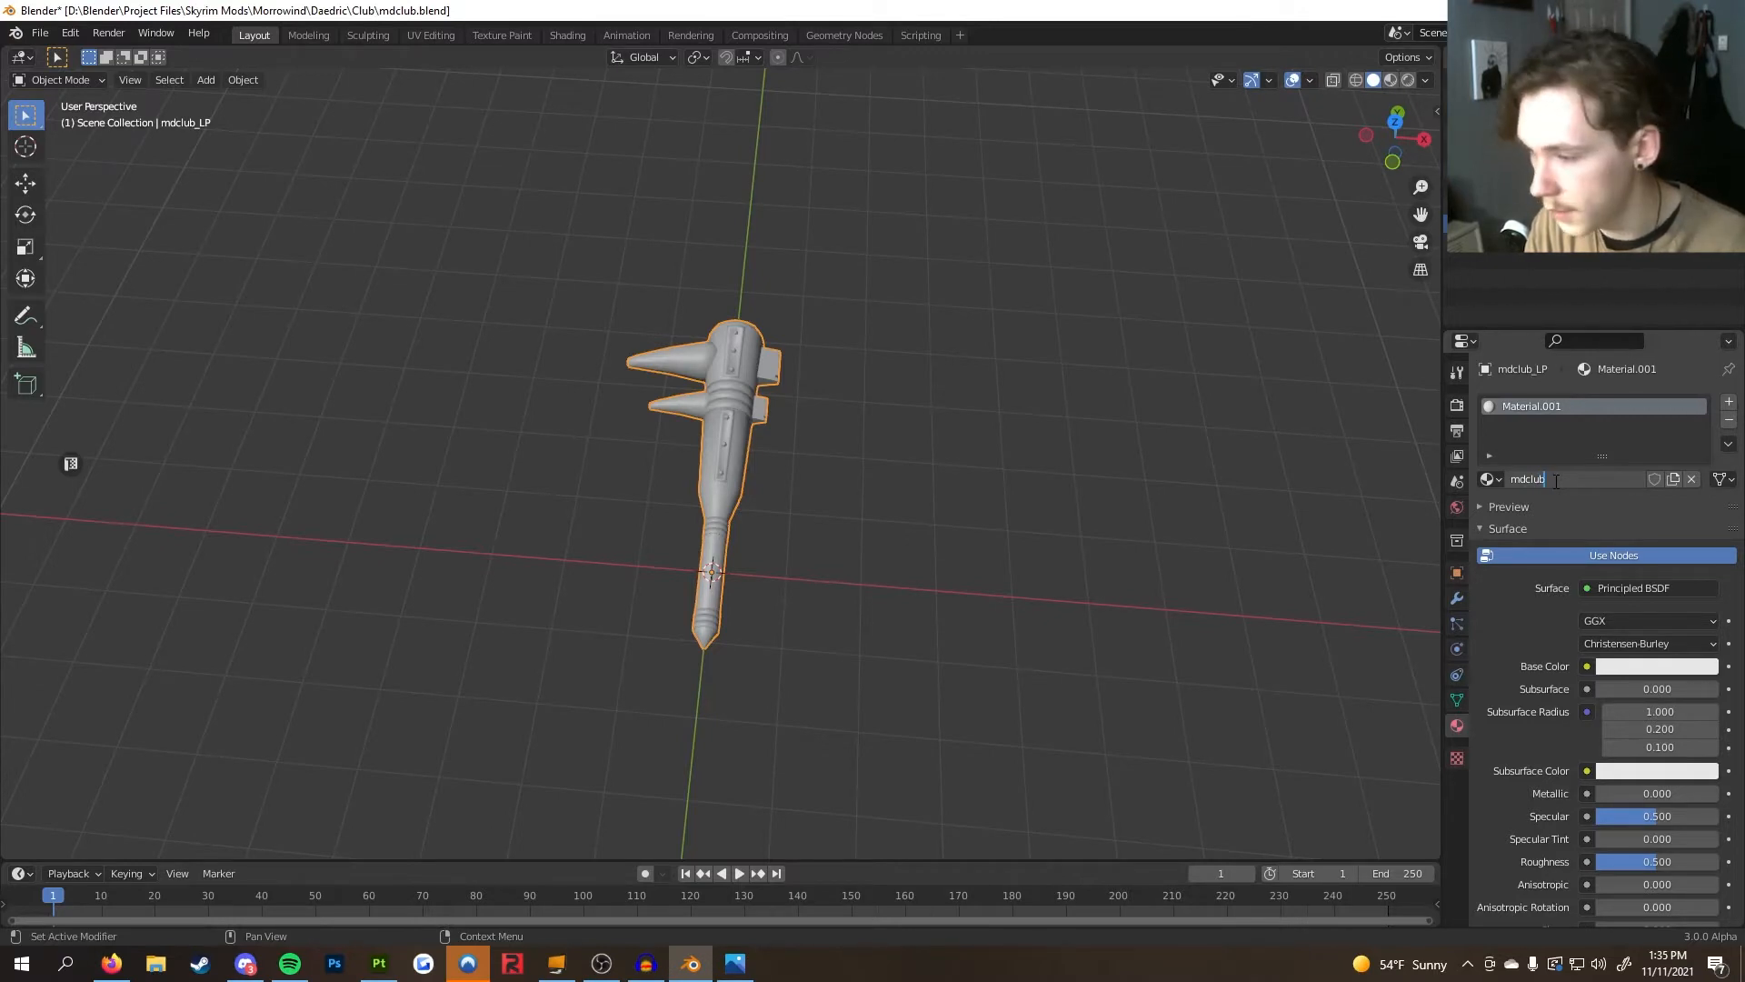
pyautogui.press('BackSpace')
pyautogui.press('Return')
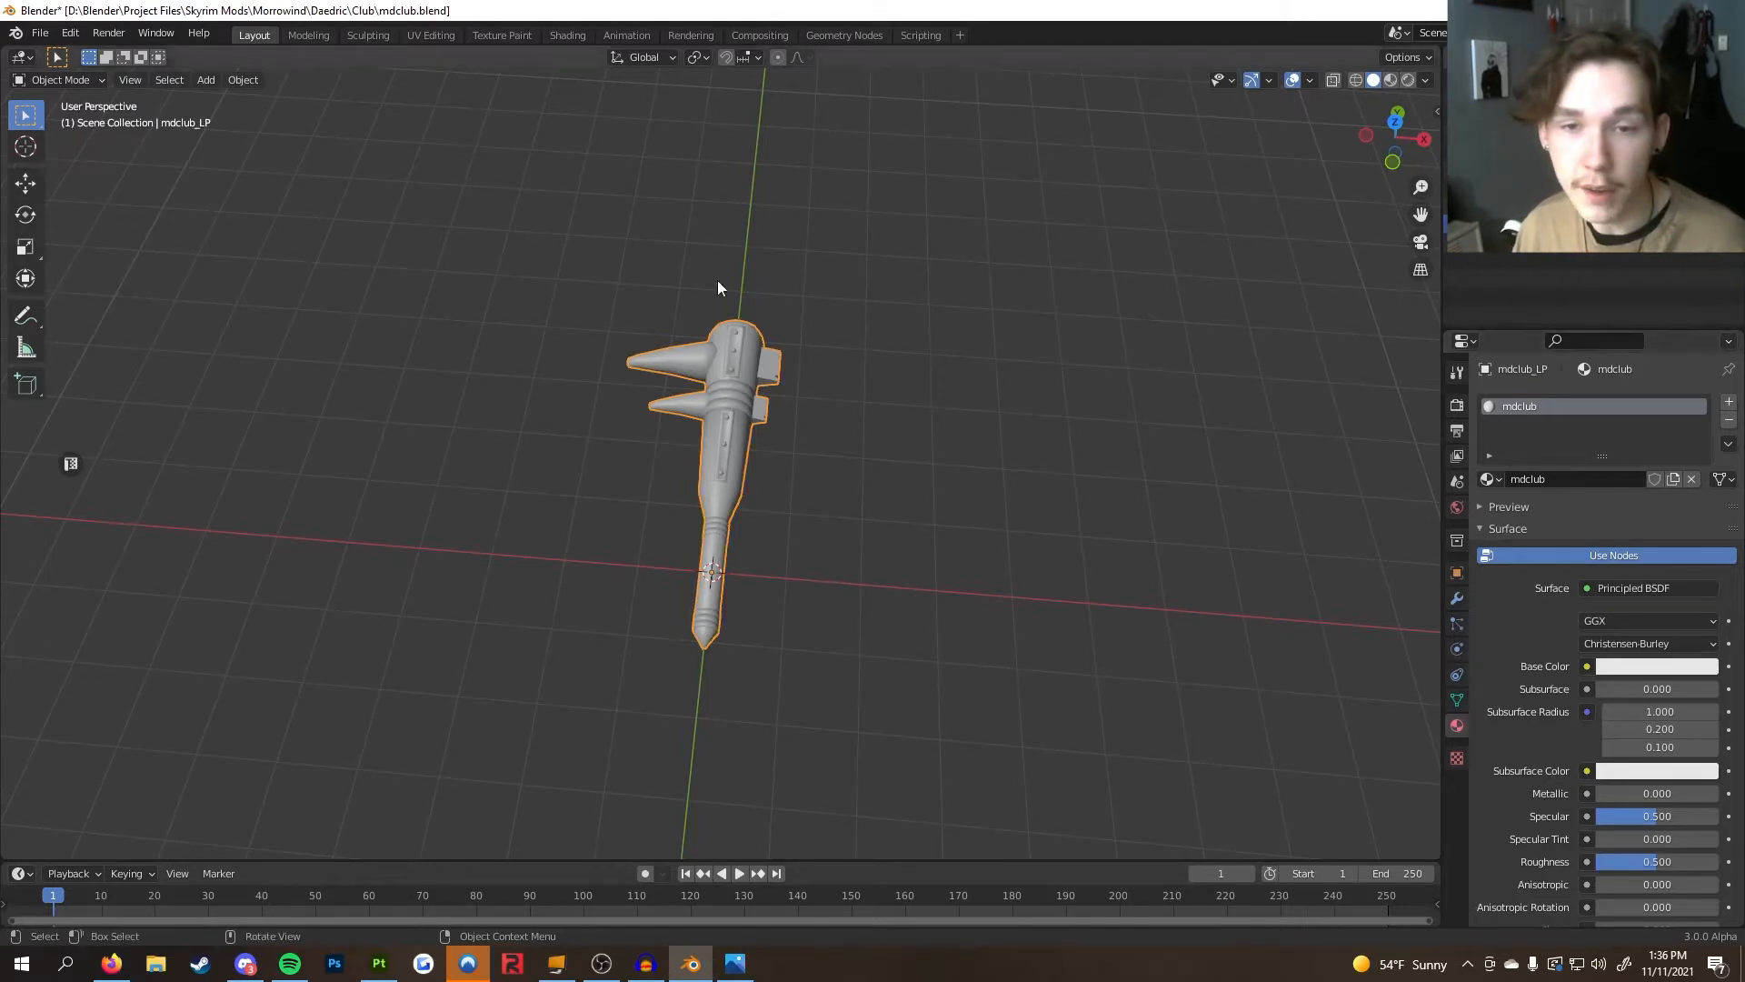
pyautogui.hotkey('ctrl', 's')
# Export the selected club as FBX, overwriting mdclub_LP.fbx in the Textures folder
pyautogui.click(39, 33)
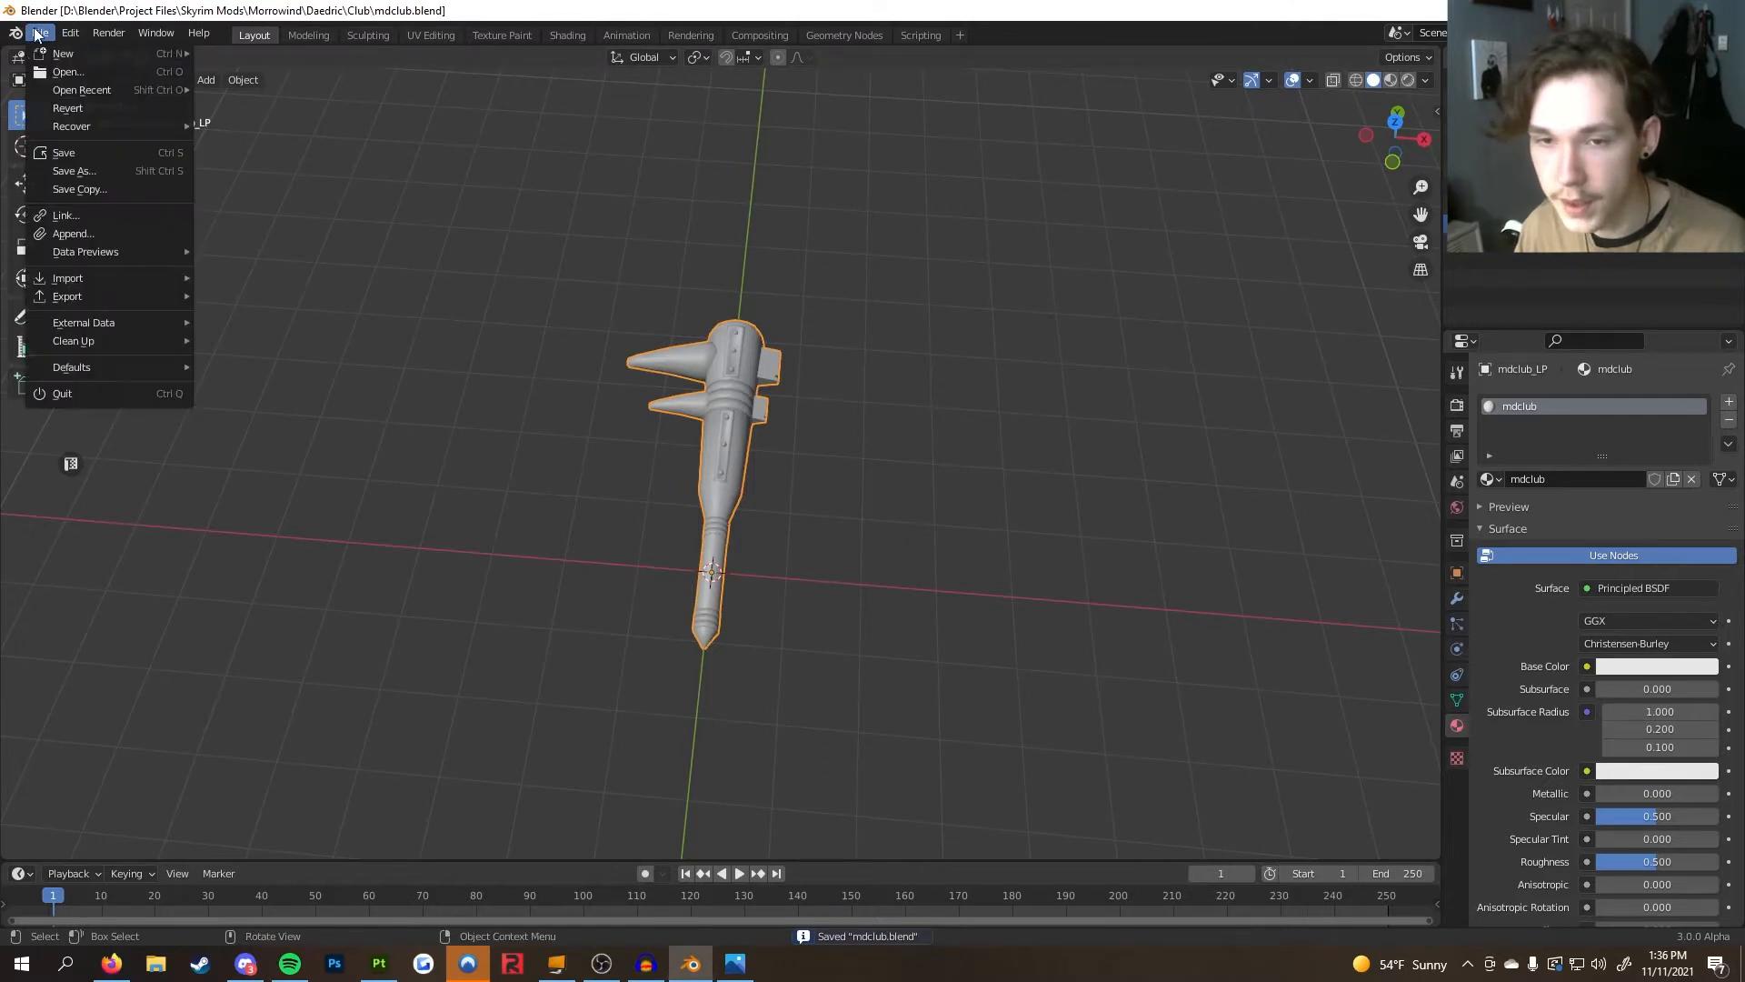
pyautogui.moveTo(137, 298)
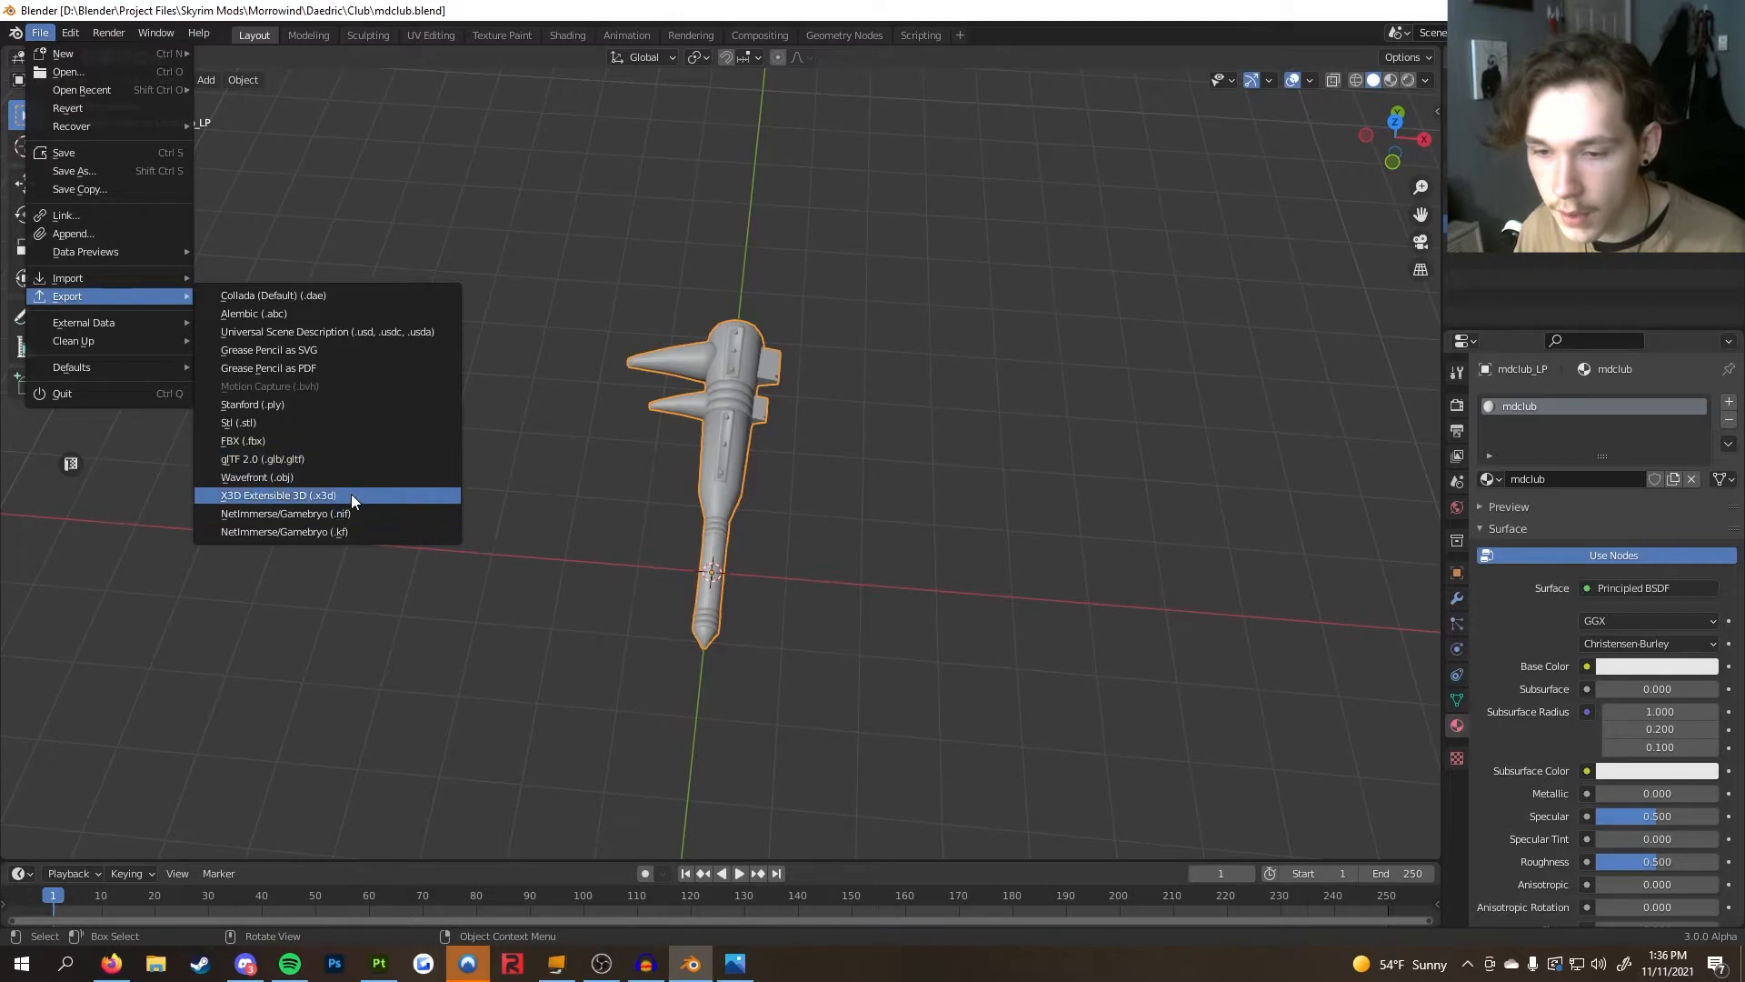
pyautogui.click(352, 440)
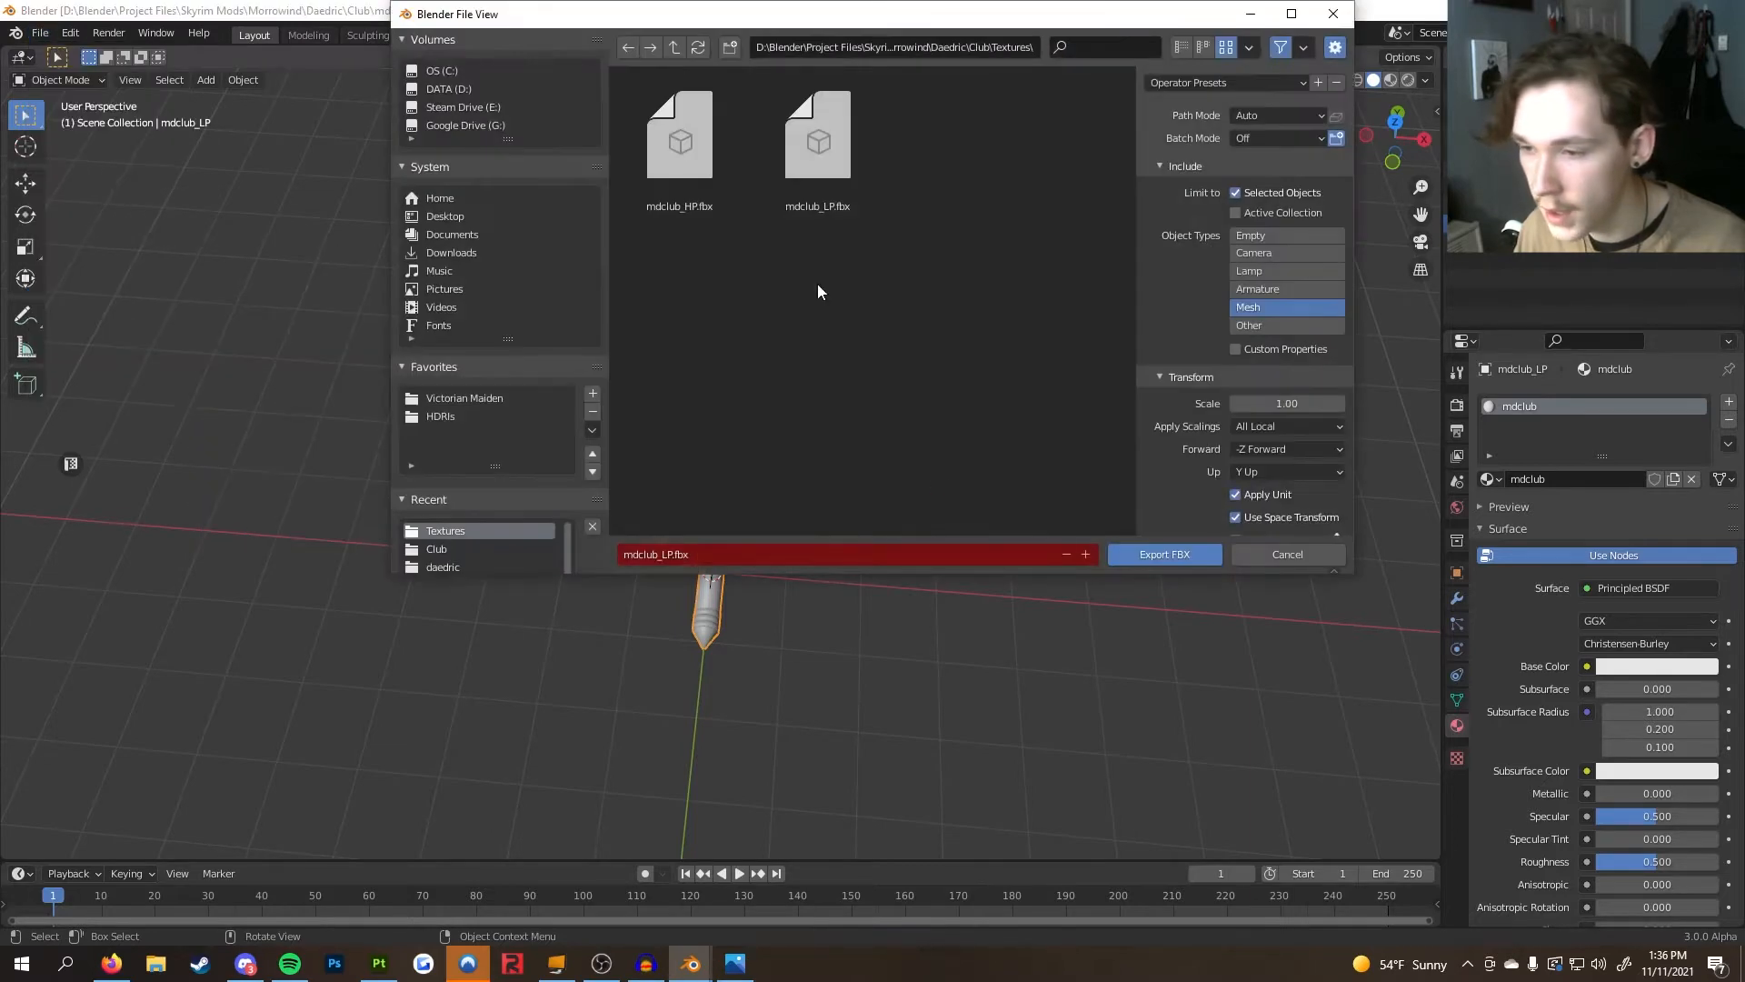
pyautogui.click(820, 159)
pyautogui.press('x')
pyautogui.click(911, 378)
pyautogui.click(1162, 557)
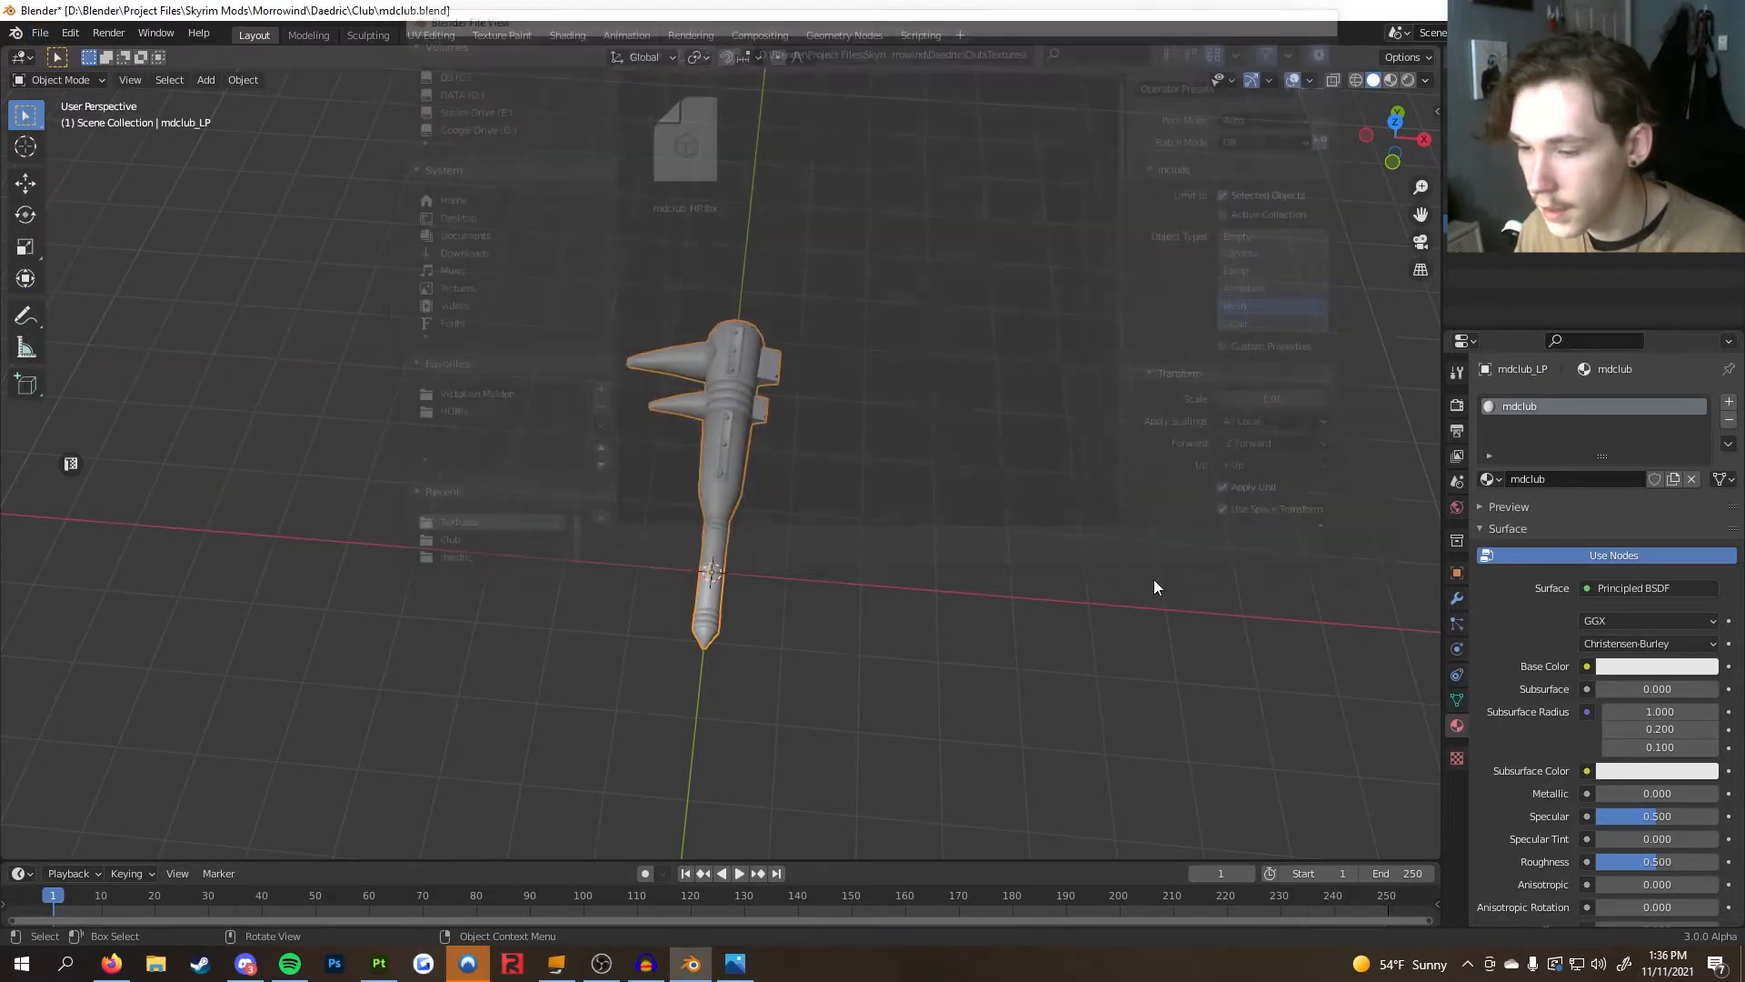
# Return to Substance Painter and start a new project from the re-exported mdclub_LP mesh
pyautogui.click(1635, 10)
pyautogui.click(25, 34)
pyautogui.click(33, 52)
pyautogui.click(1030, 229)
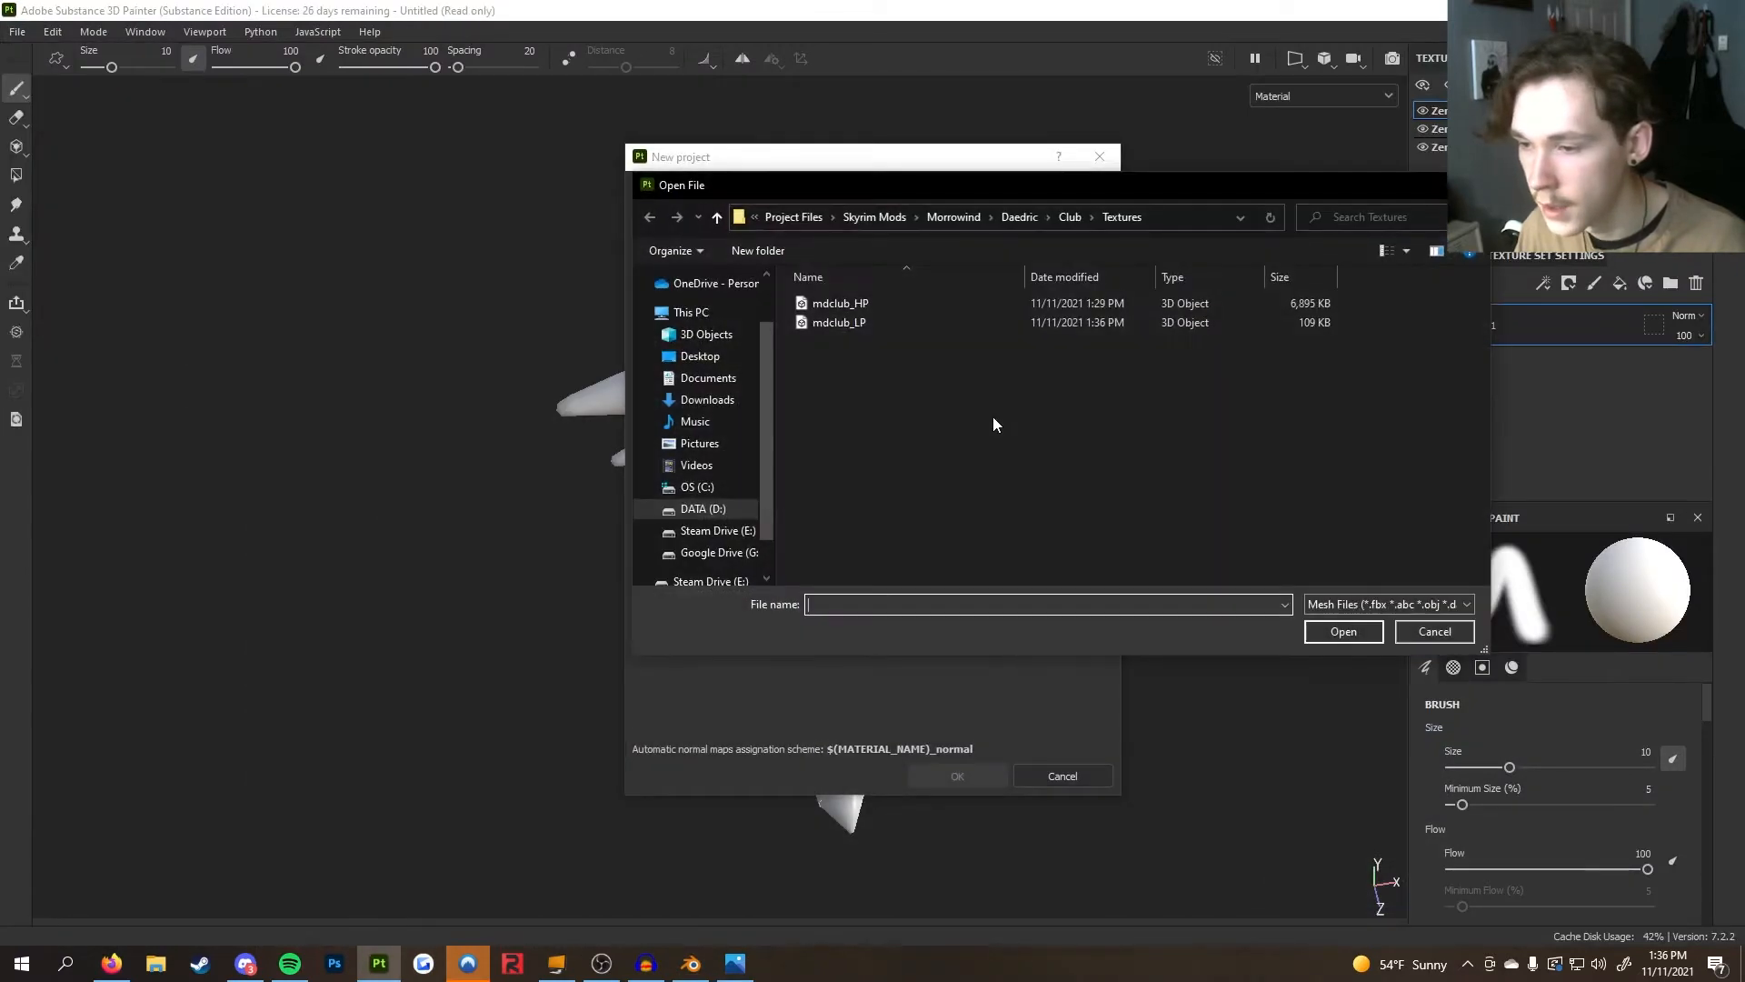
pyautogui.click(923, 323)
pyautogui.click(1343, 631)
pyautogui.click(987, 776)
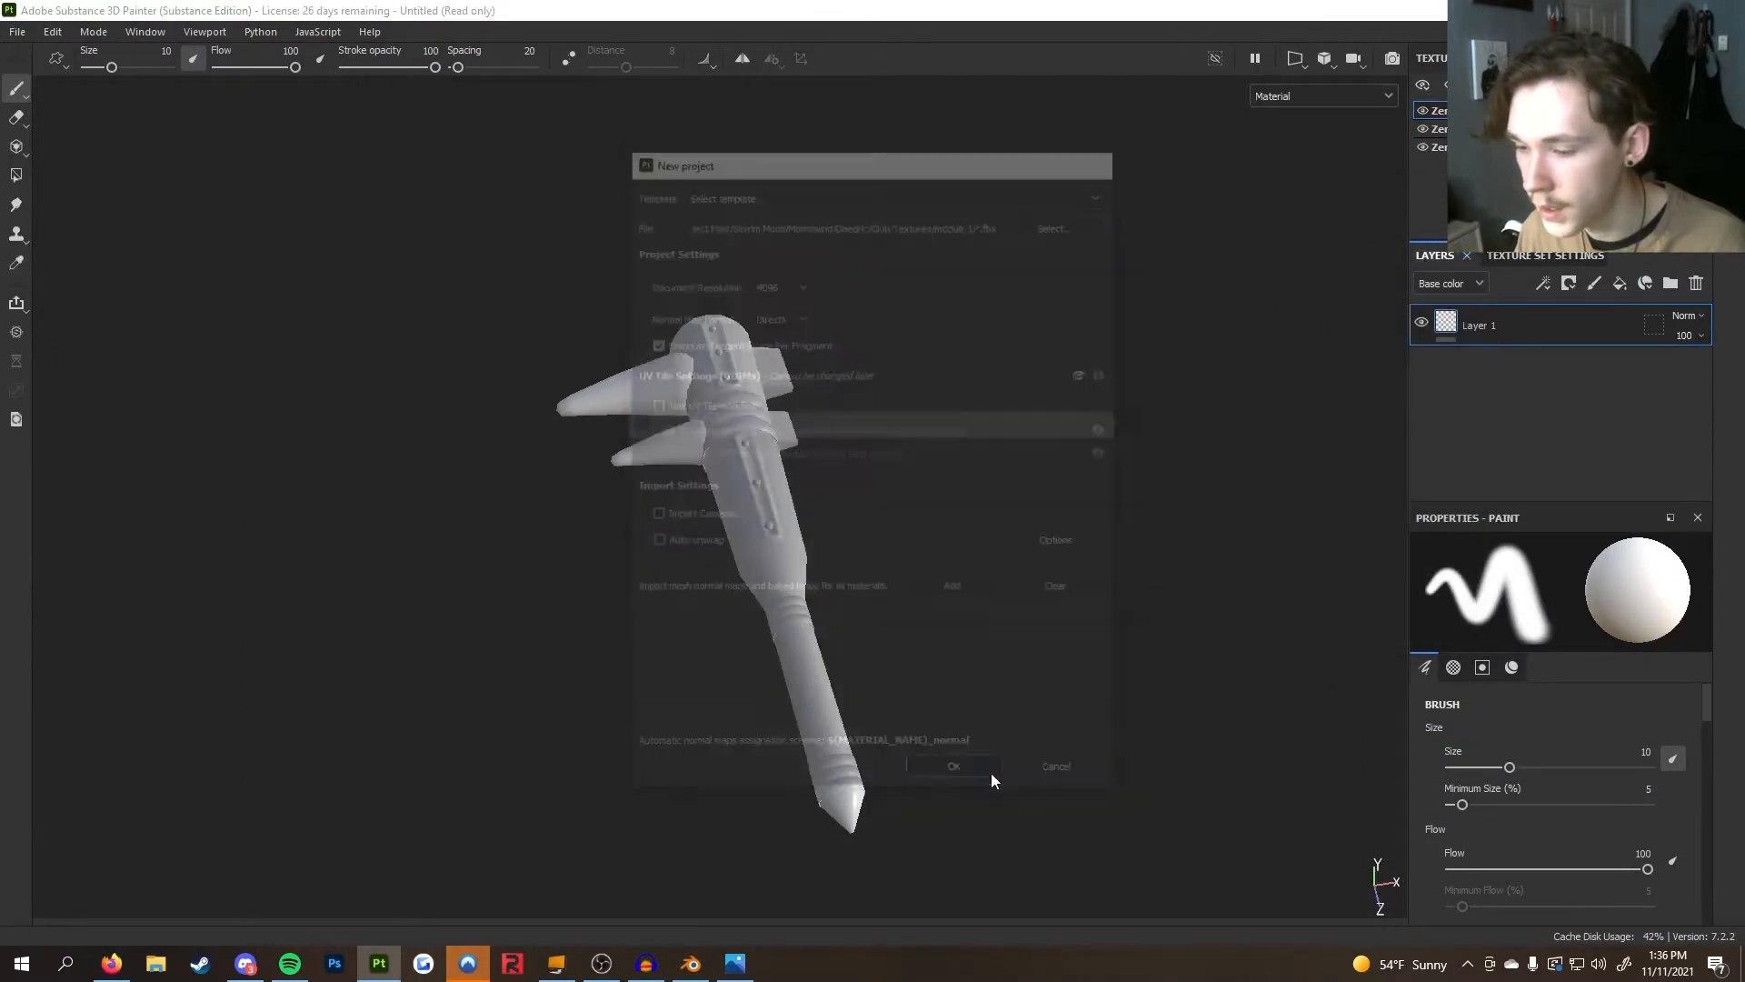
# Delete the default Layer 1 from the layer stack
pyautogui.click(805, 503)
pyautogui.keyDown('alt'); pyautogui.moveTo(814, 610); pyautogui.dragTo(818, 523); pyautogui.keyUp('alt')
pyautogui.scroll(-2, 900, 487)
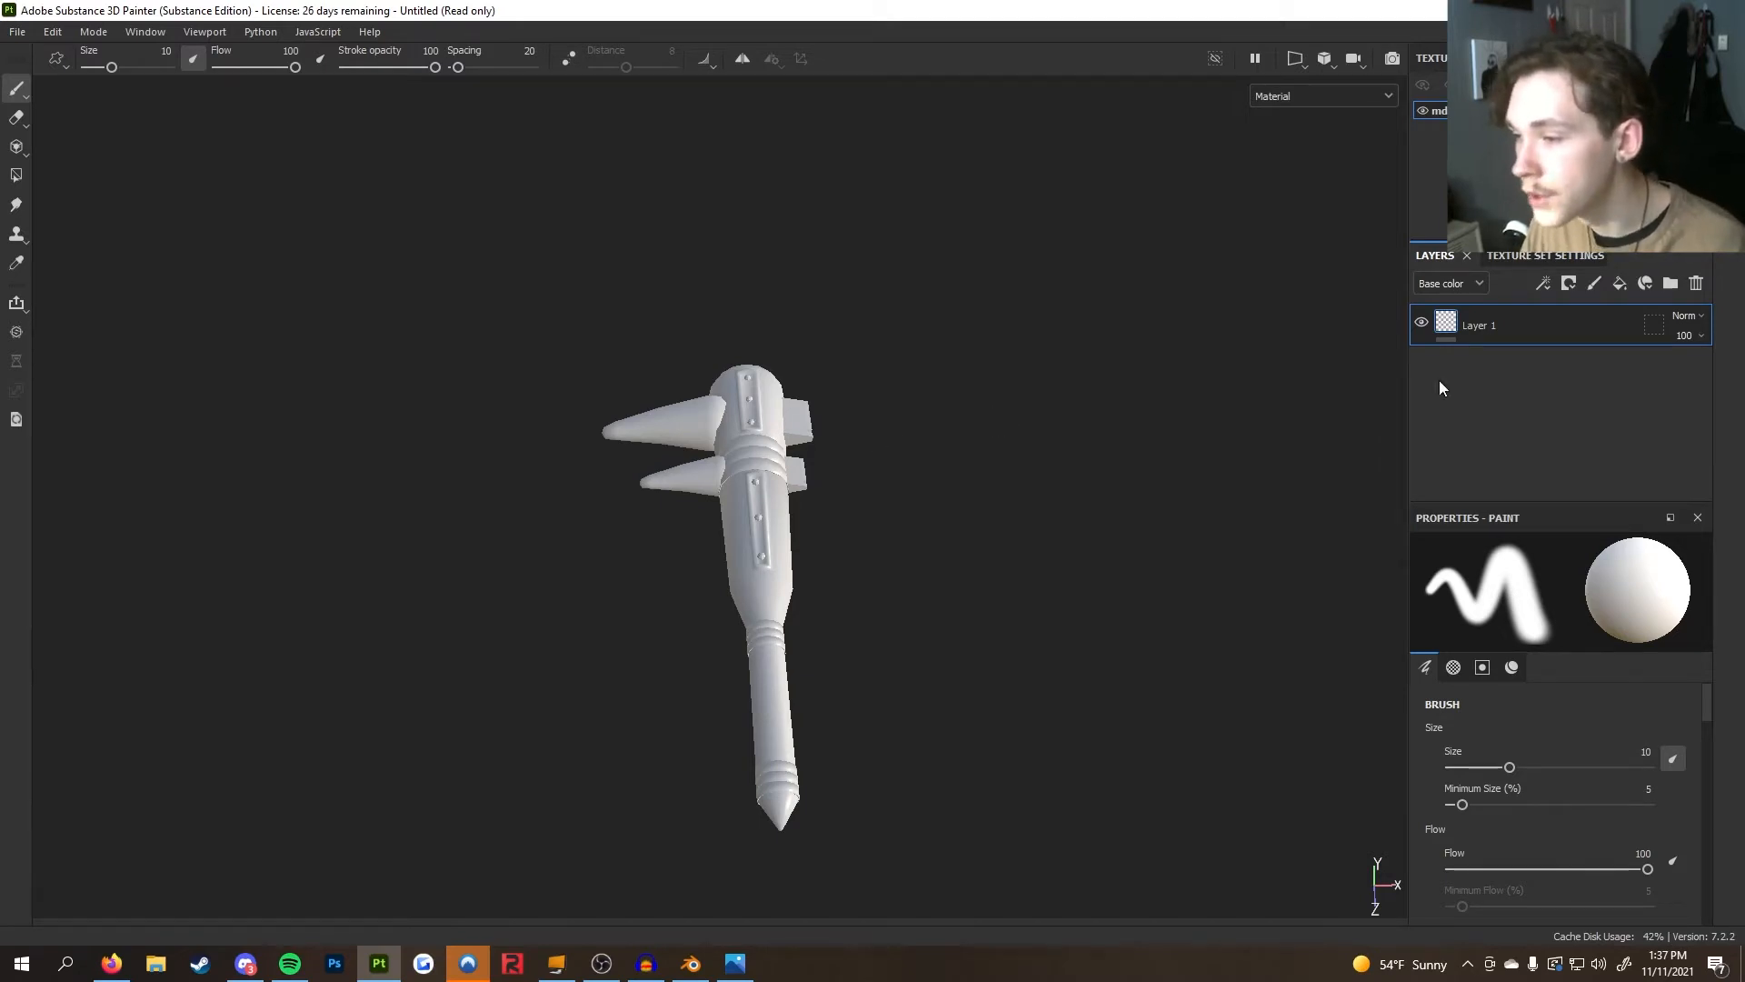
pyautogui.click(1696, 283)
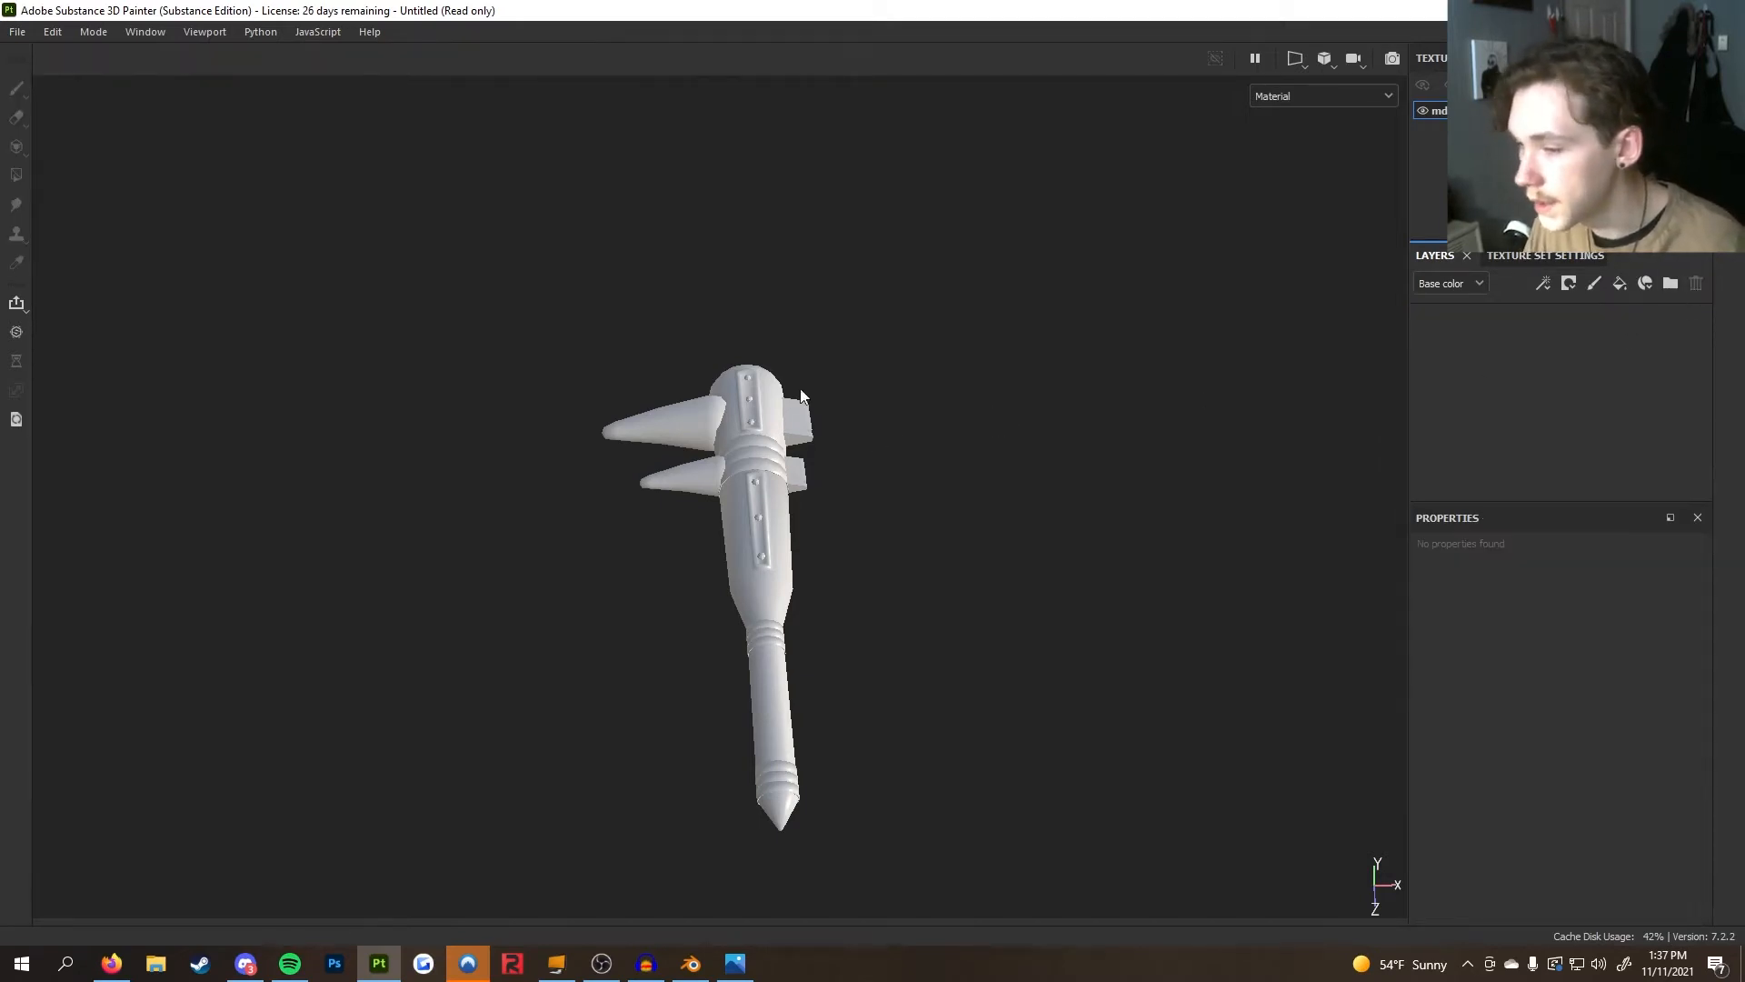
# Open the Bake Mesh Maps dialog from the texture set settings
pyautogui.keyDown('alt'); pyautogui.moveTo(796, 507); pyautogui.dragTo(807, 515); pyautogui.keyUp('alt')
pyautogui.keyDown('alt'); pyautogui.moveTo(806, 515); pyautogui.dragTo(820, 469, button='middle'); pyautogui.keyUp('alt')
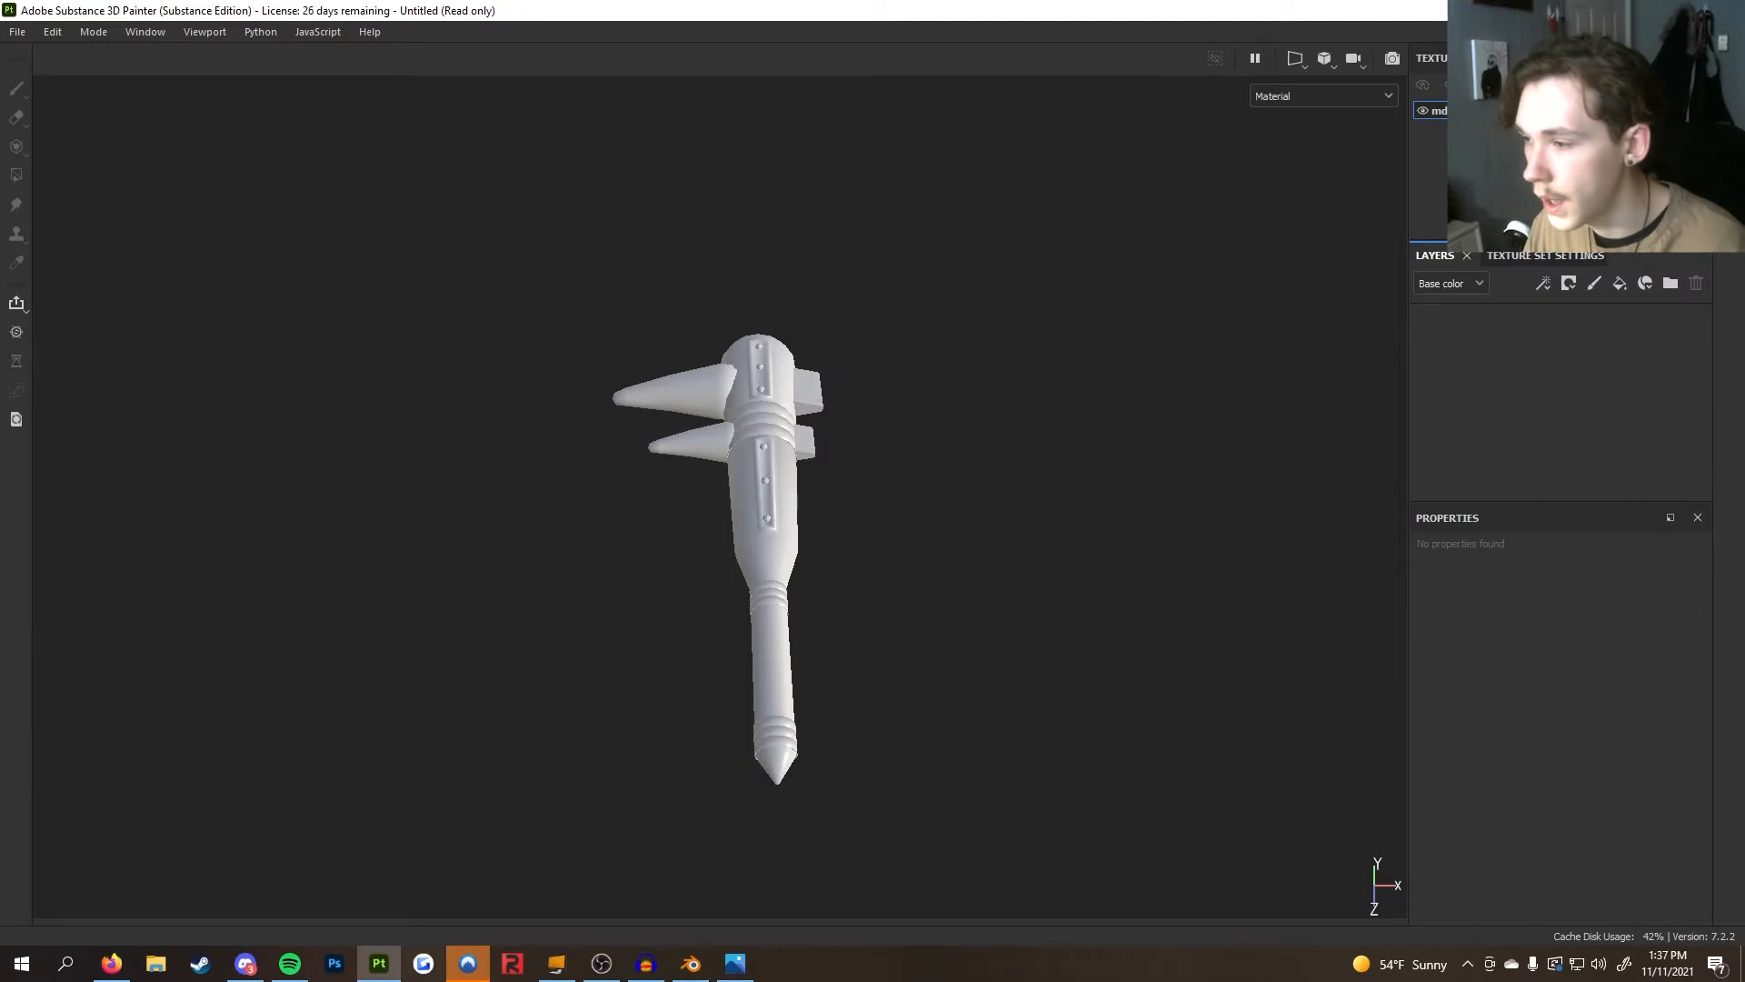
pyautogui.click(1545, 256)
pyautogui.scroll(-2, 1551, 357)
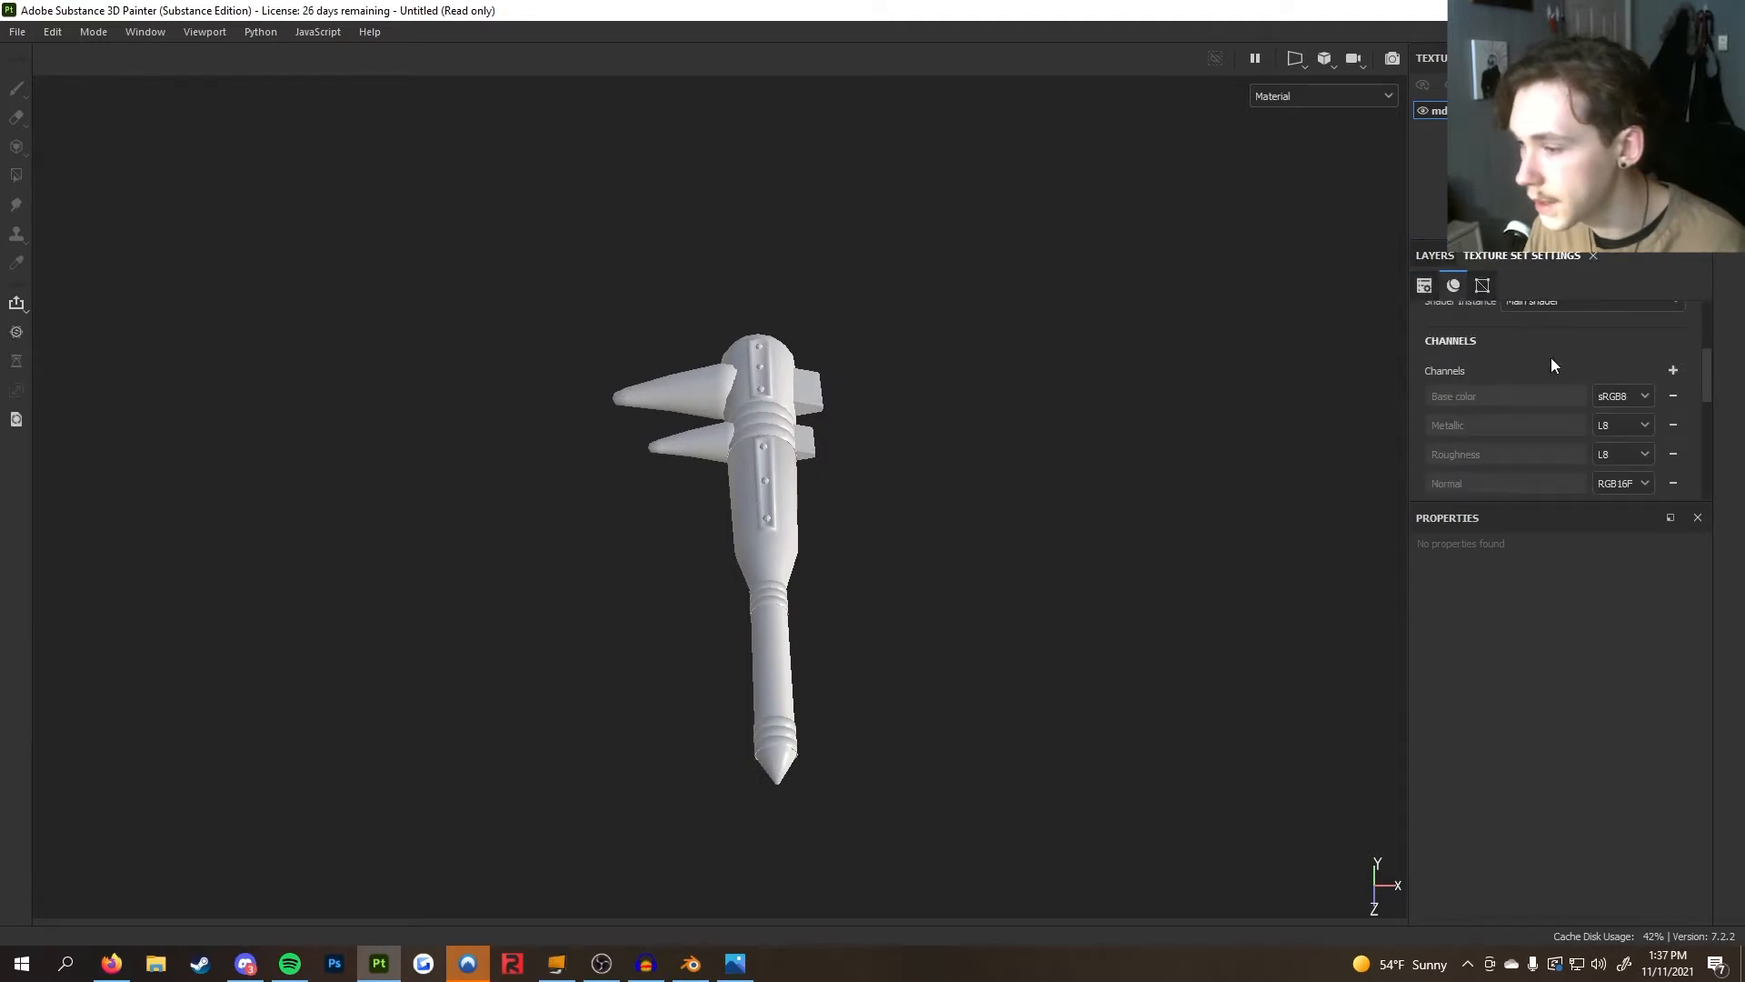
pyautogui.scroll(2, 1550, 358)
pyautogui.scroll(-2, 1550, 358)
pyautogui.scroll(-6, 1559, 363)
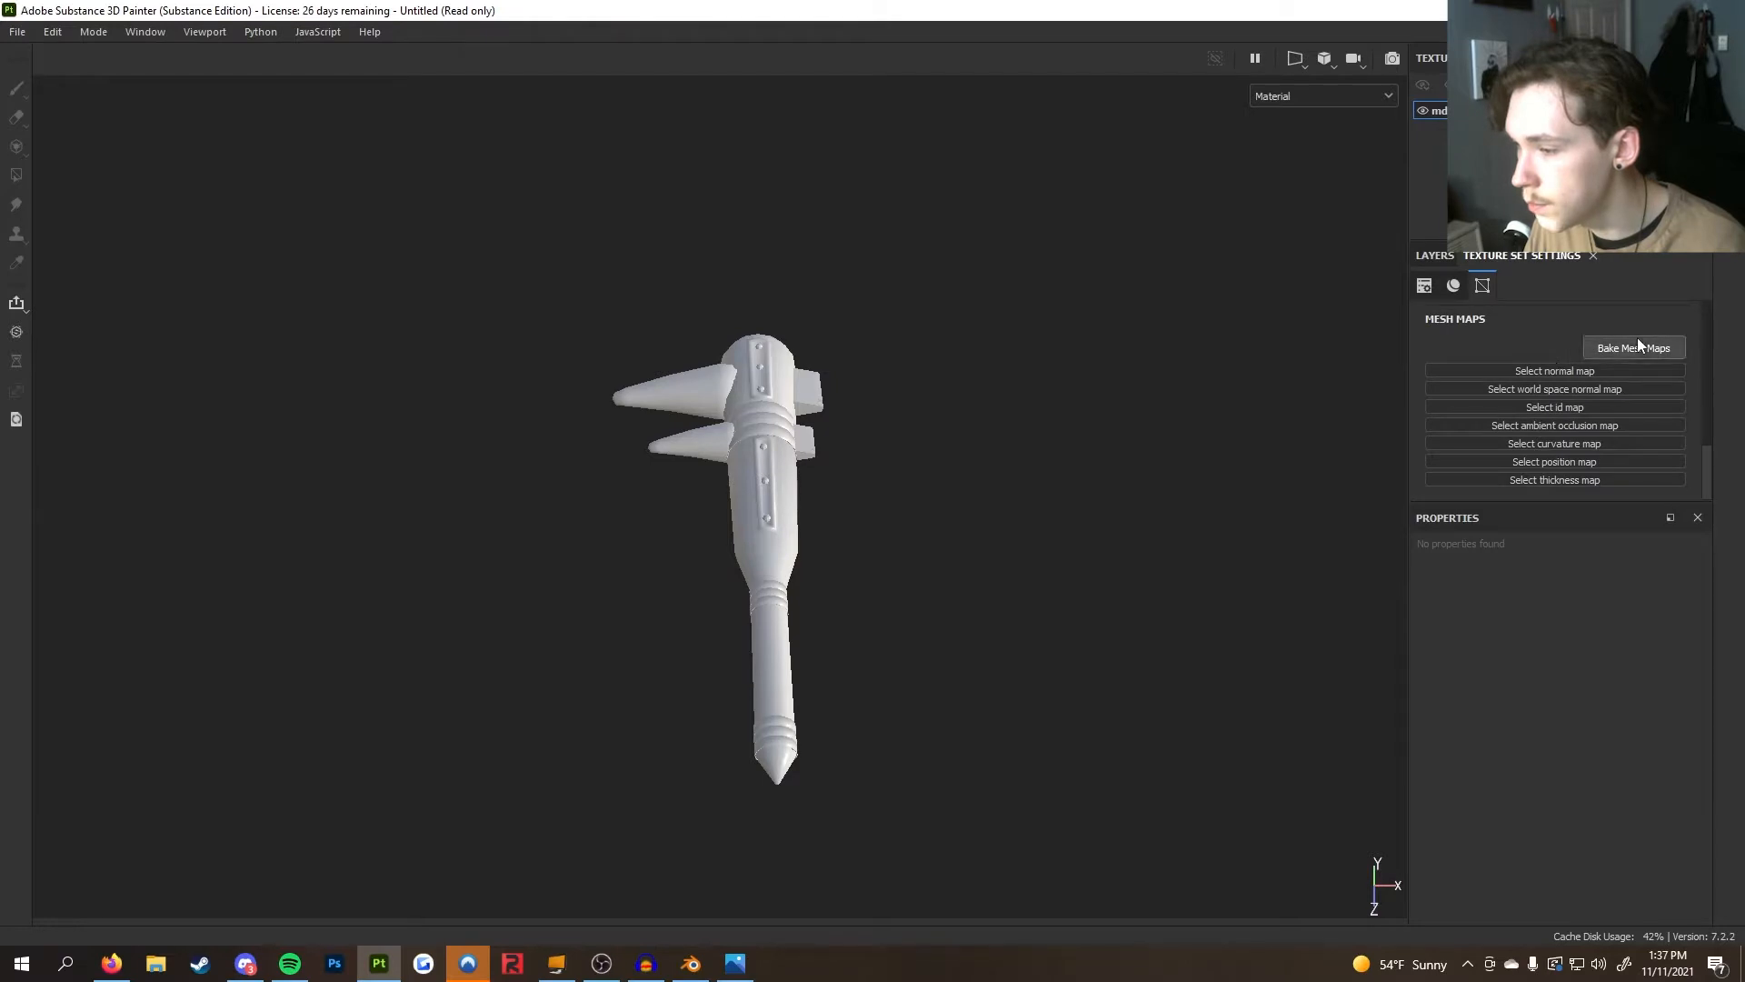
pyautogui.click(1636, 346)
# Set the bake output size to 4096
pyautogui.click(857, 230)
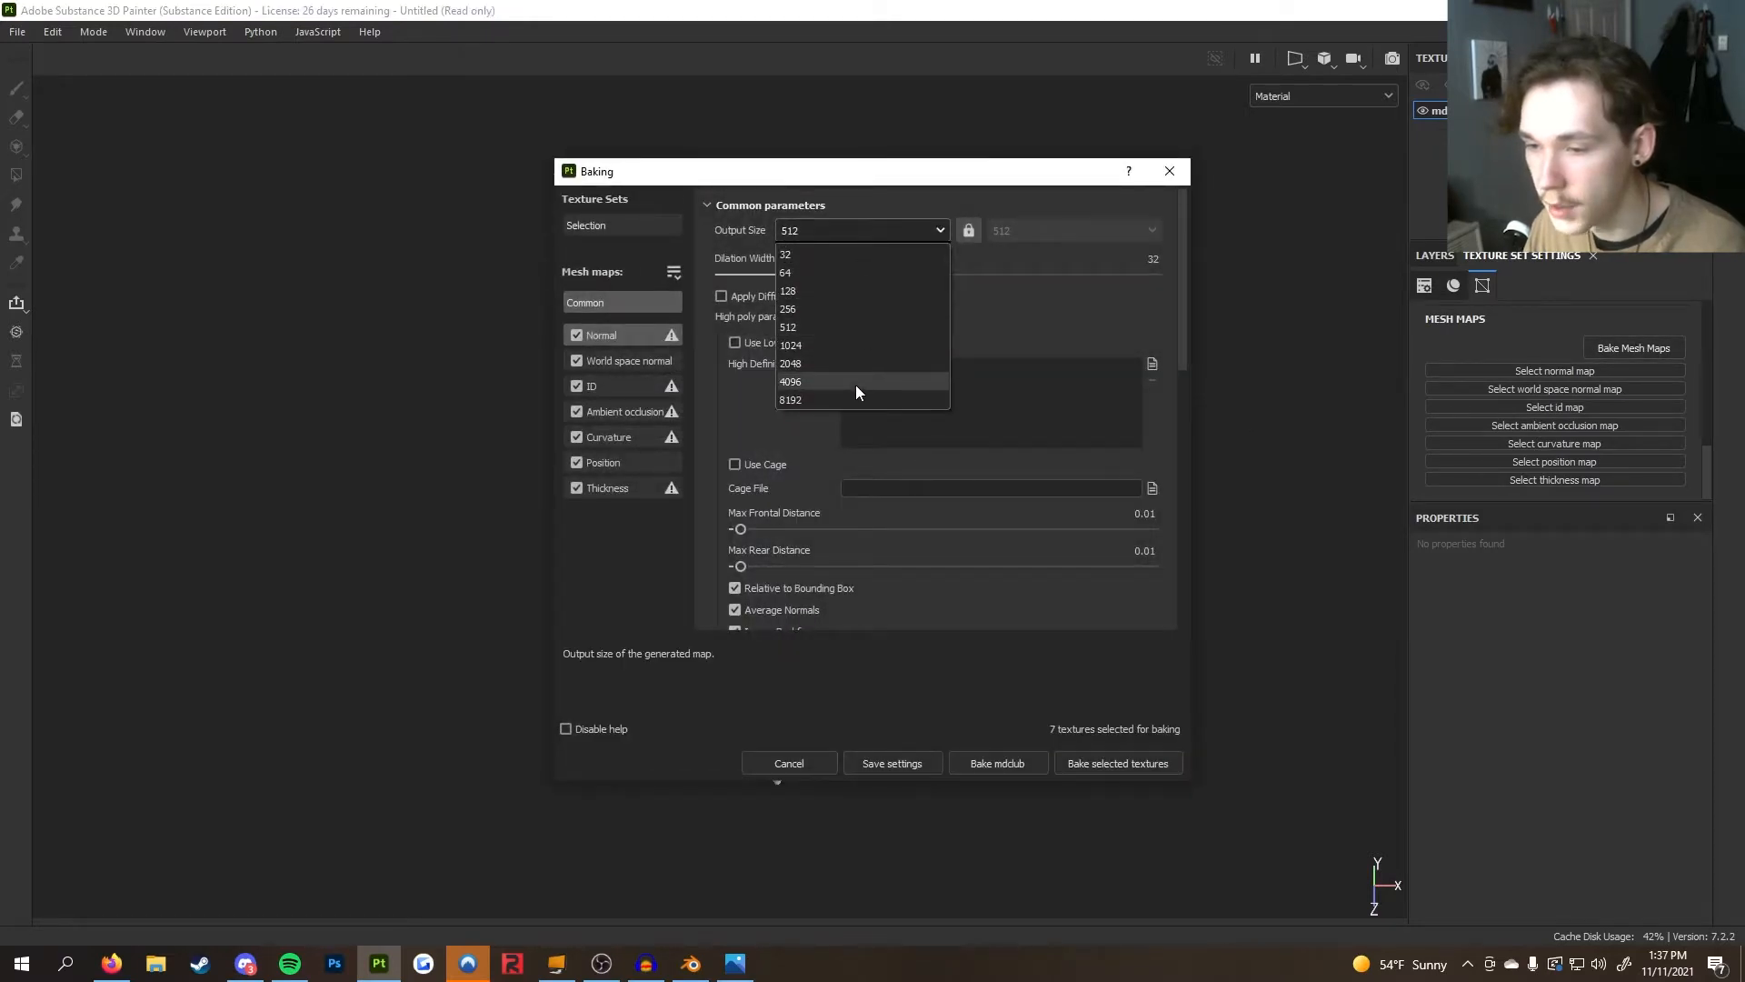
pyautogui.click(855, 386)
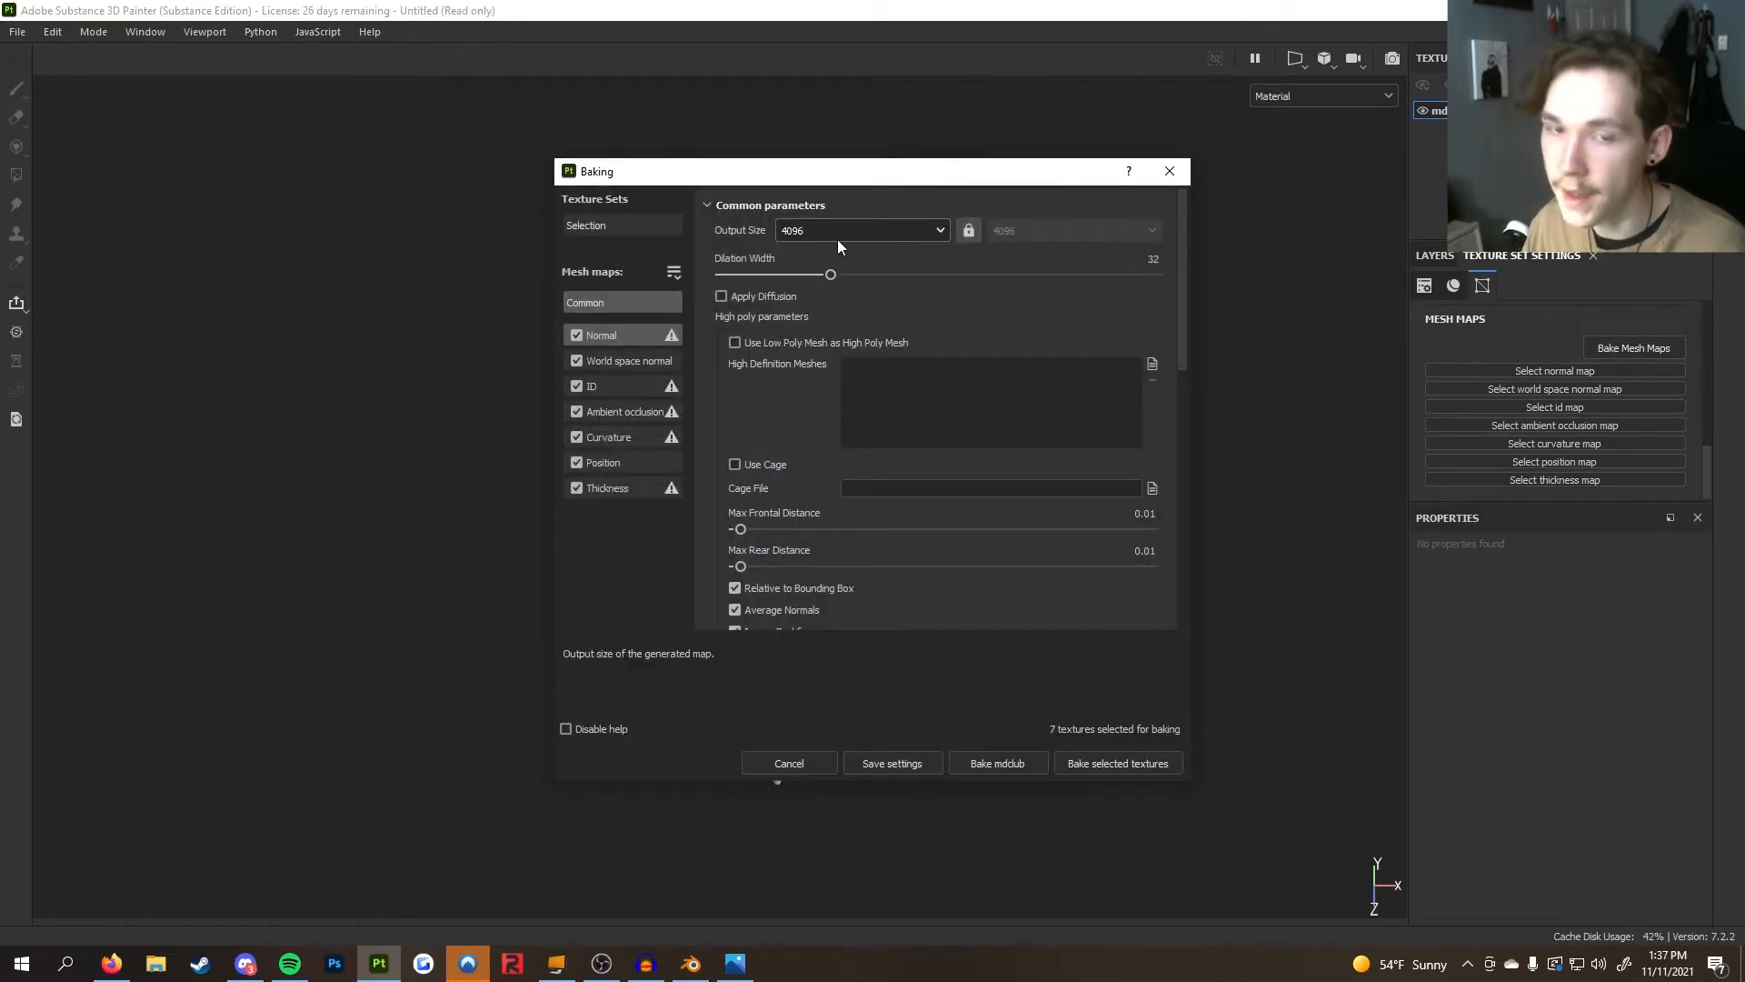
pyautogui.click(903, 230)
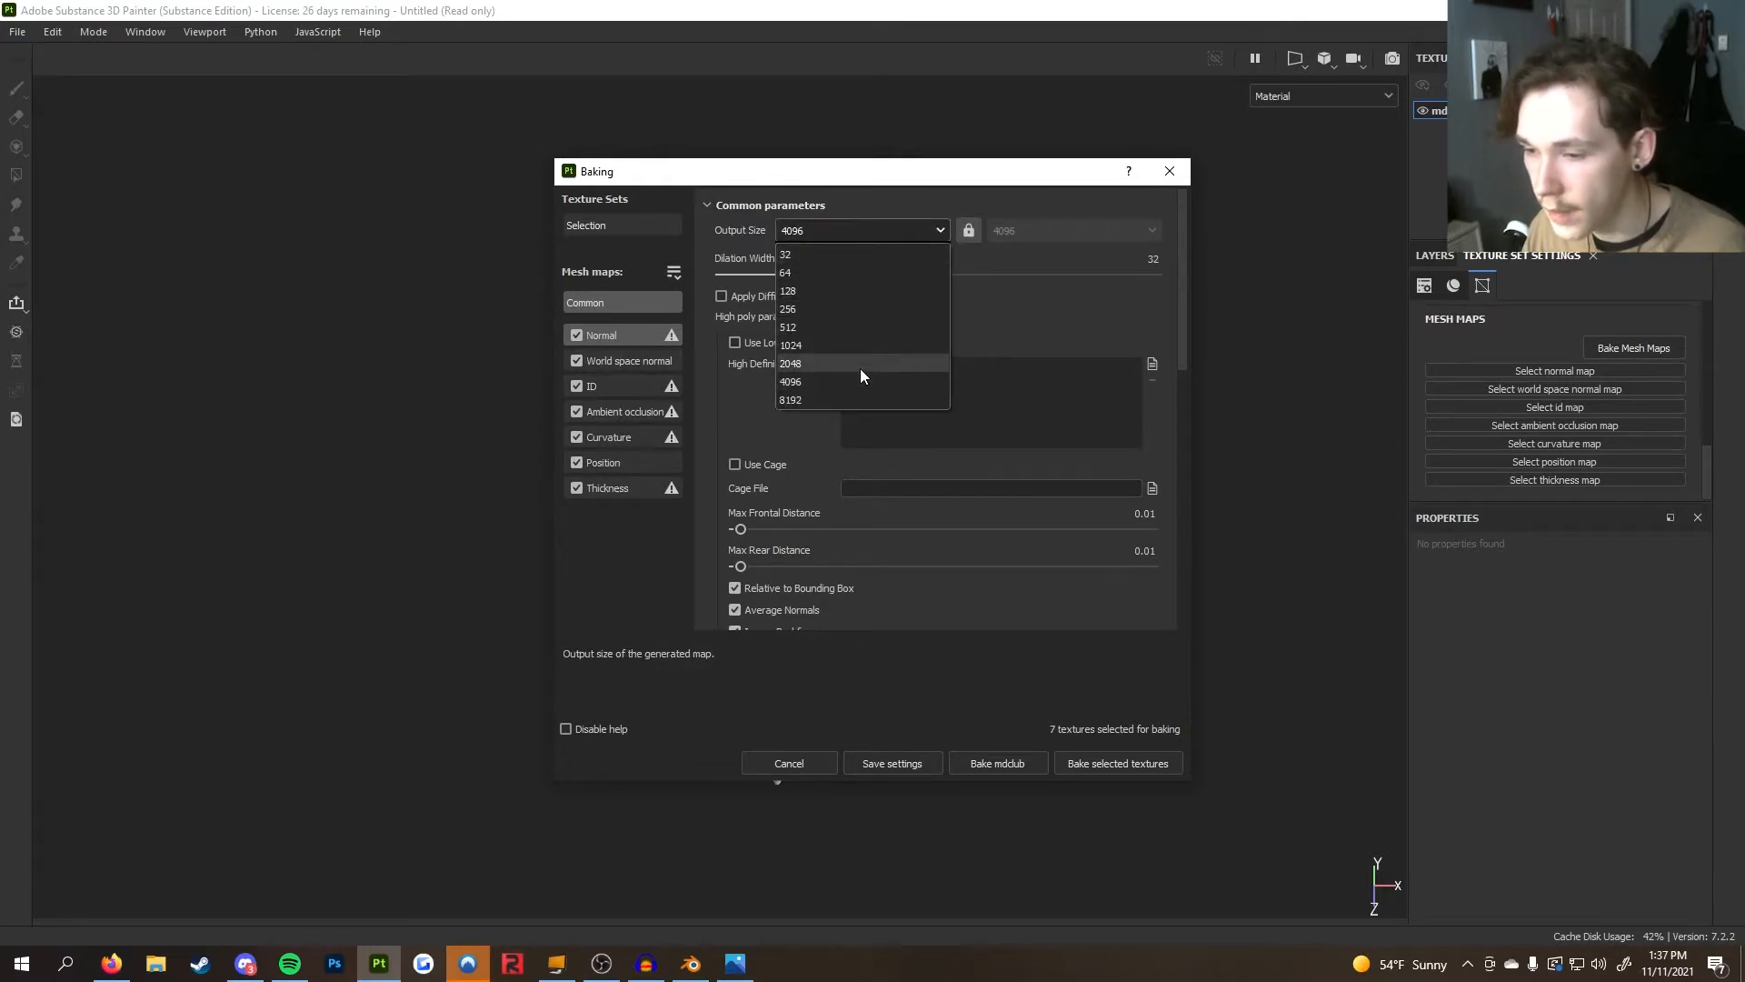
pyautogui.click(1036, 318)
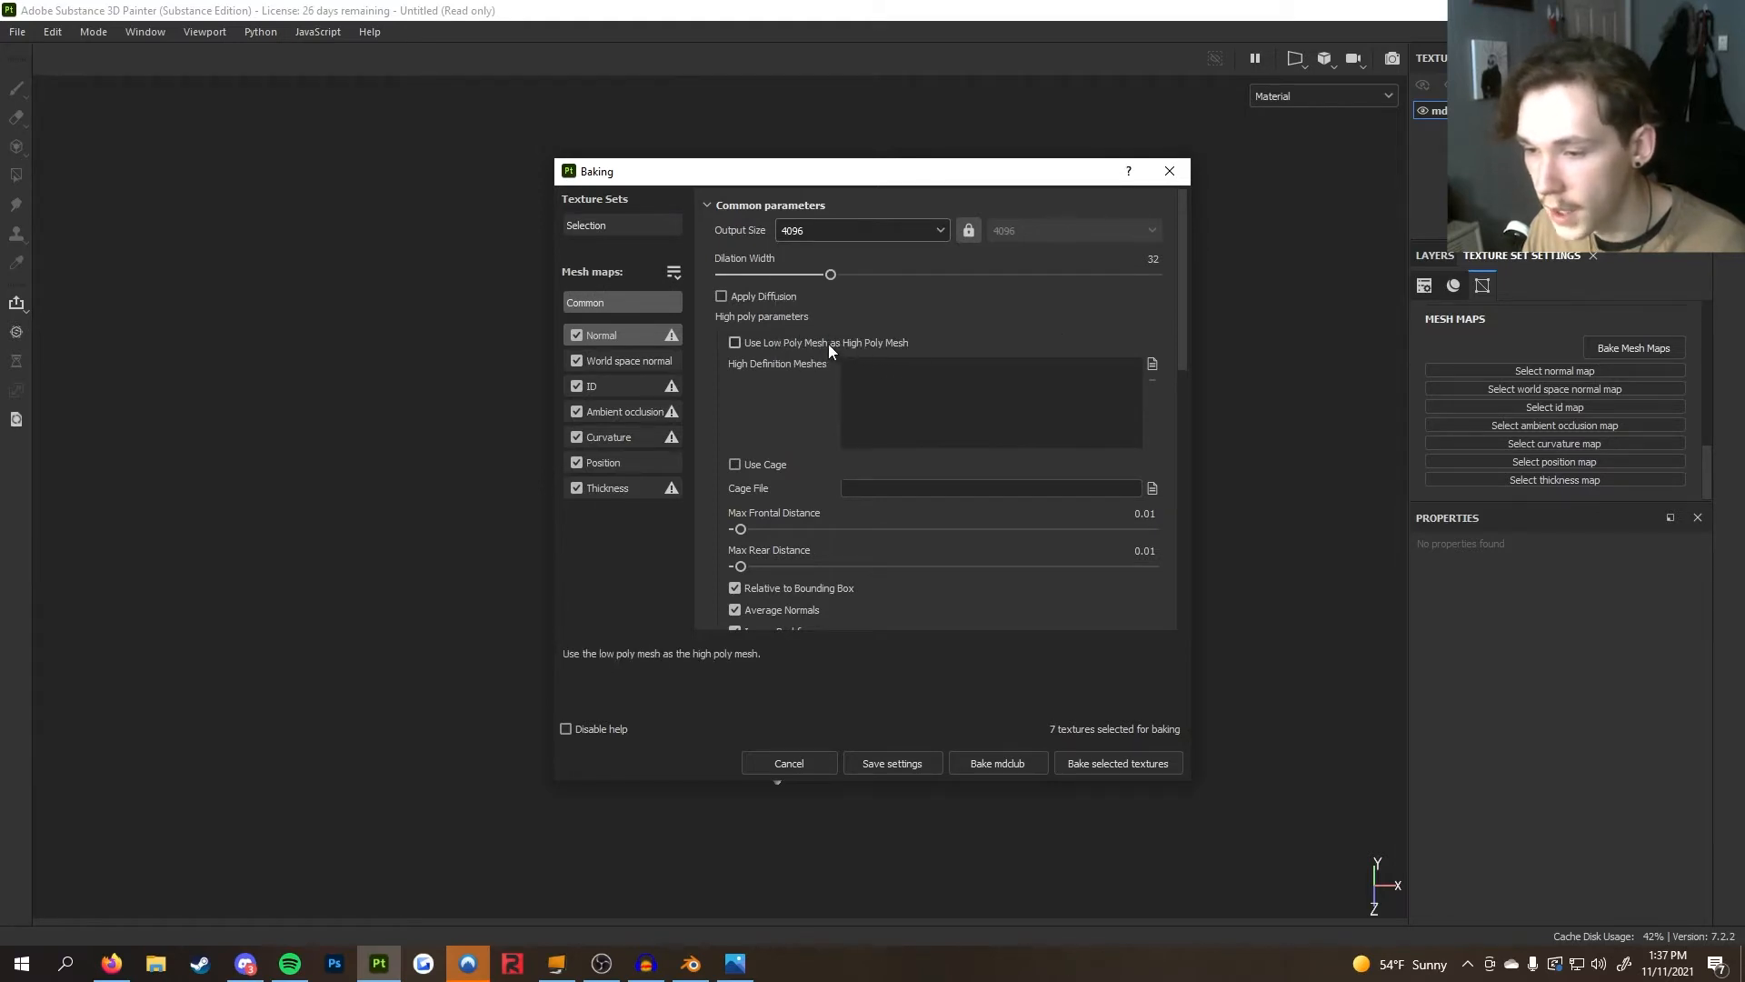
# Disable every mesh map except ID: normal, world space normal, ambient occlusion, curvature, position and thickness
pyautogui.click(577, 360)
pyautogui.click(576, 337)
pyautogui.click(577, 411)
pyautogui.click(576, 436)
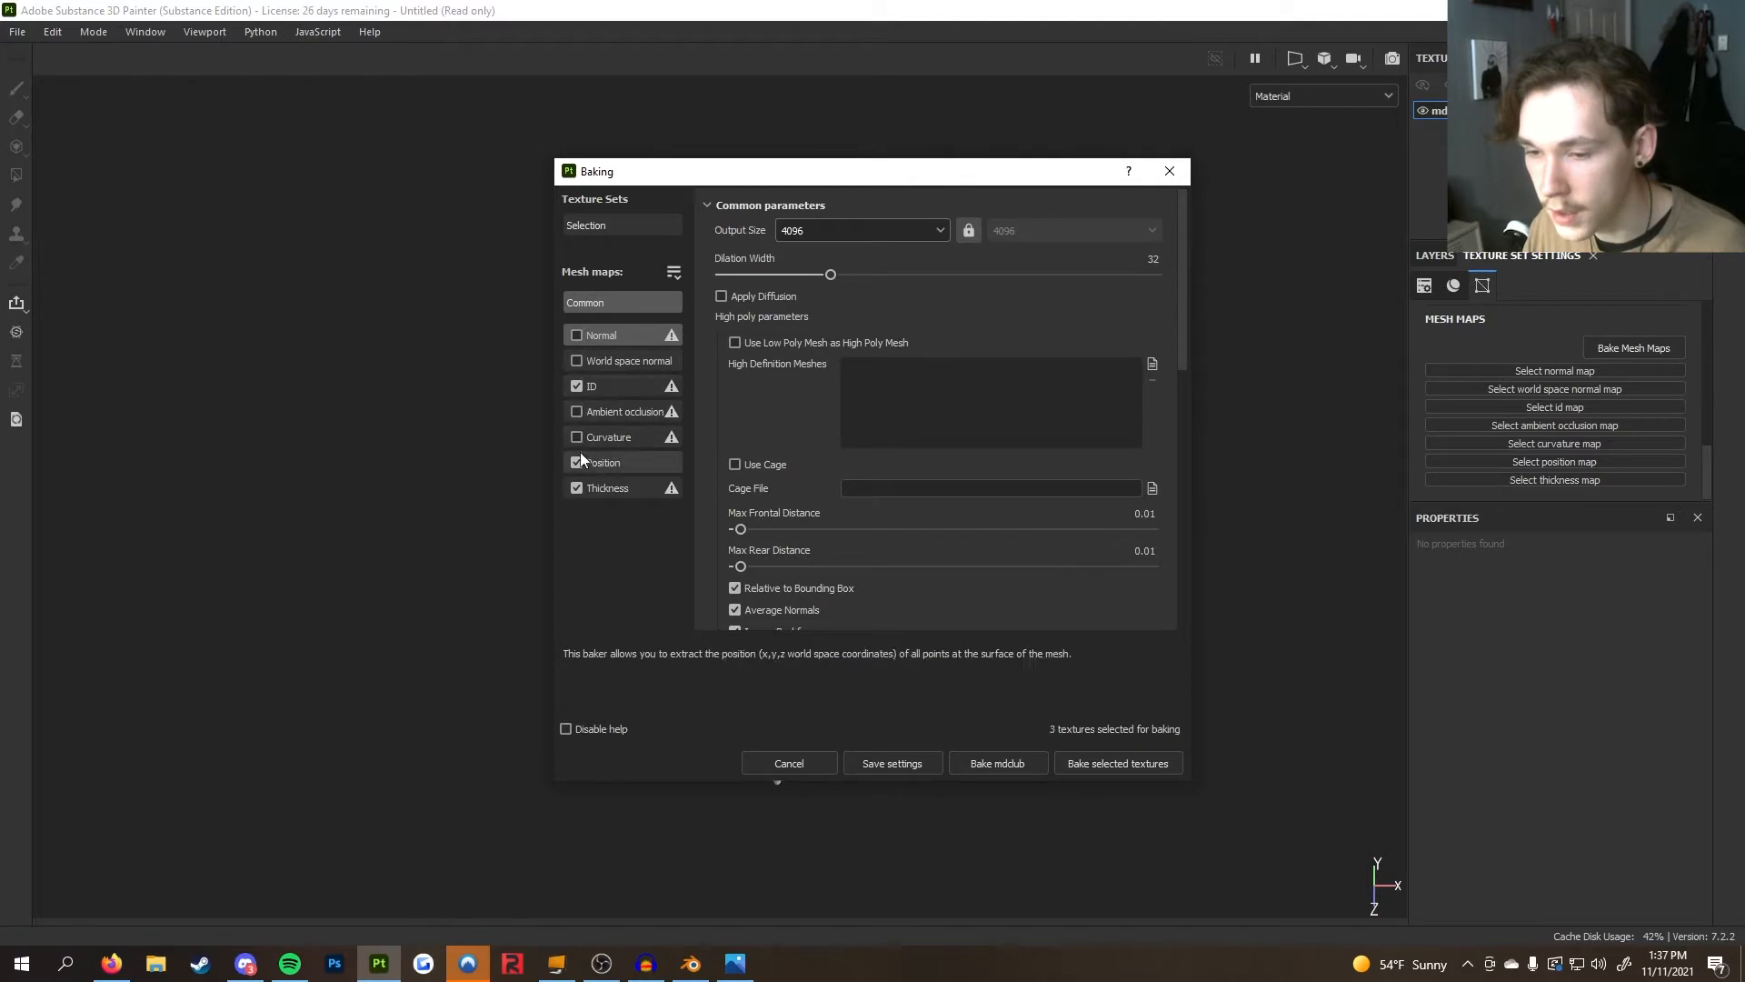
pyautogui.click(576, 460)
pyautogui.click(576, 488)
# Set the ID baker's color source to Vertex Color
pyautogui.click(630, 384)
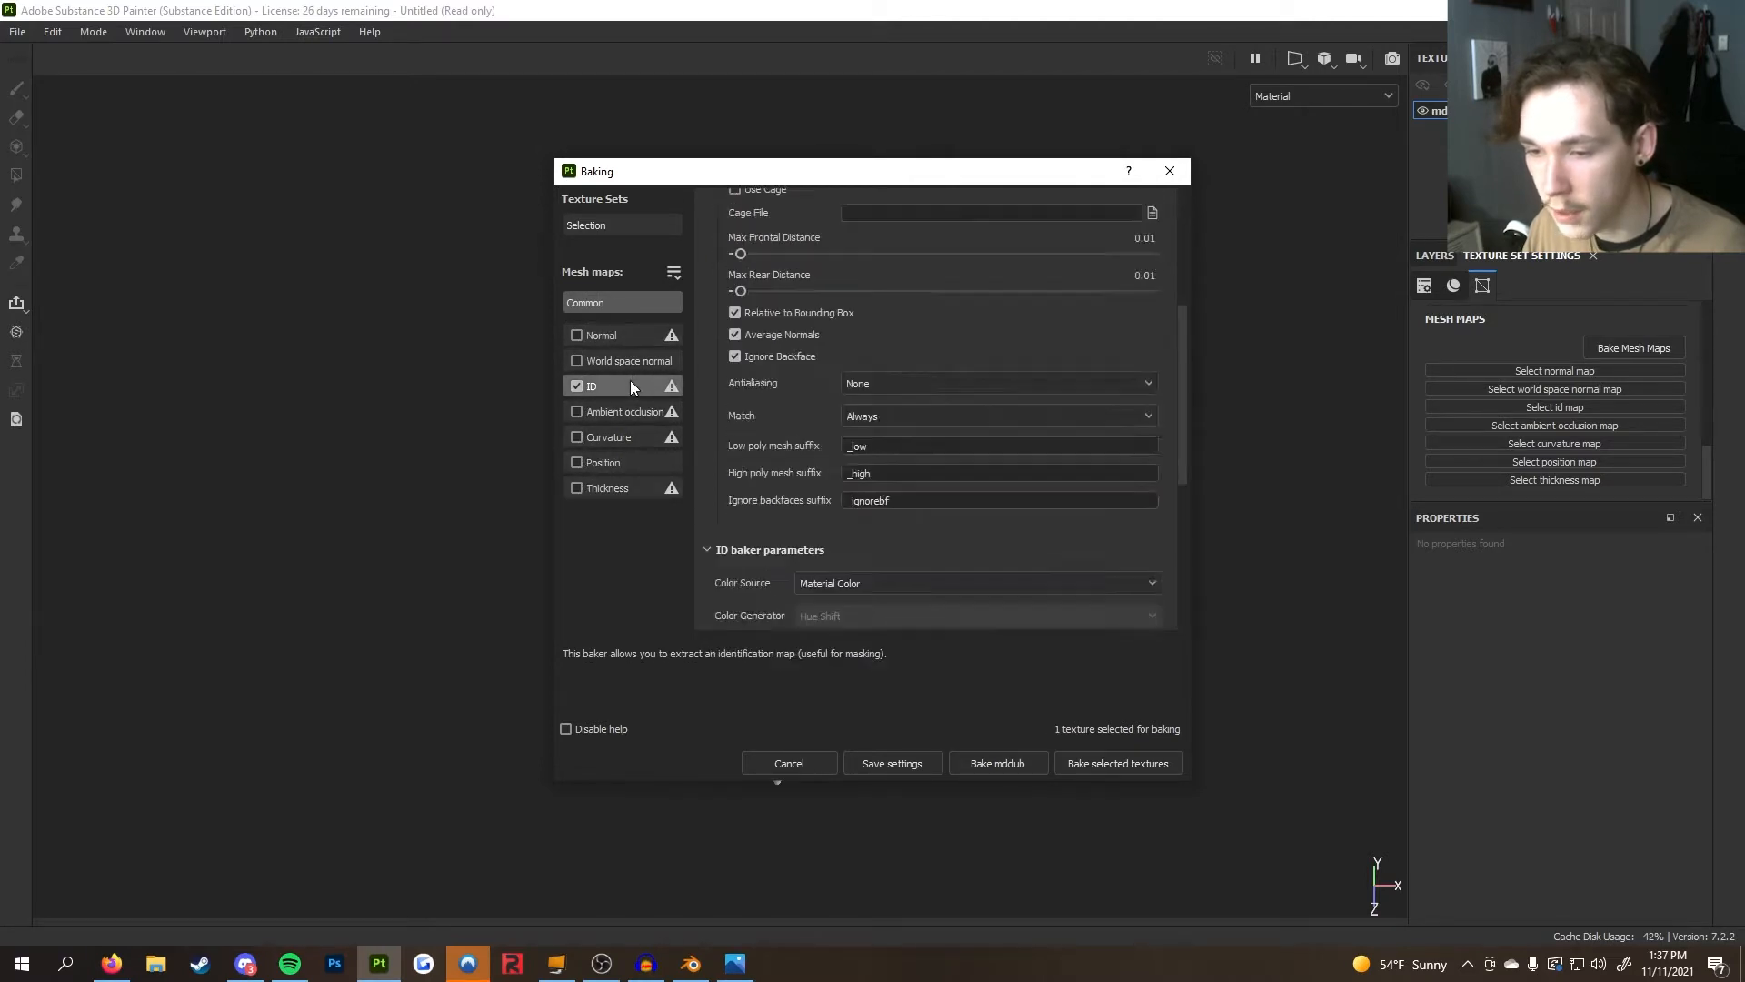
pyautogui.click(889, 234)
pyautogui.click(885, 264)
pyautogui.scroll(5, 1005, 523)
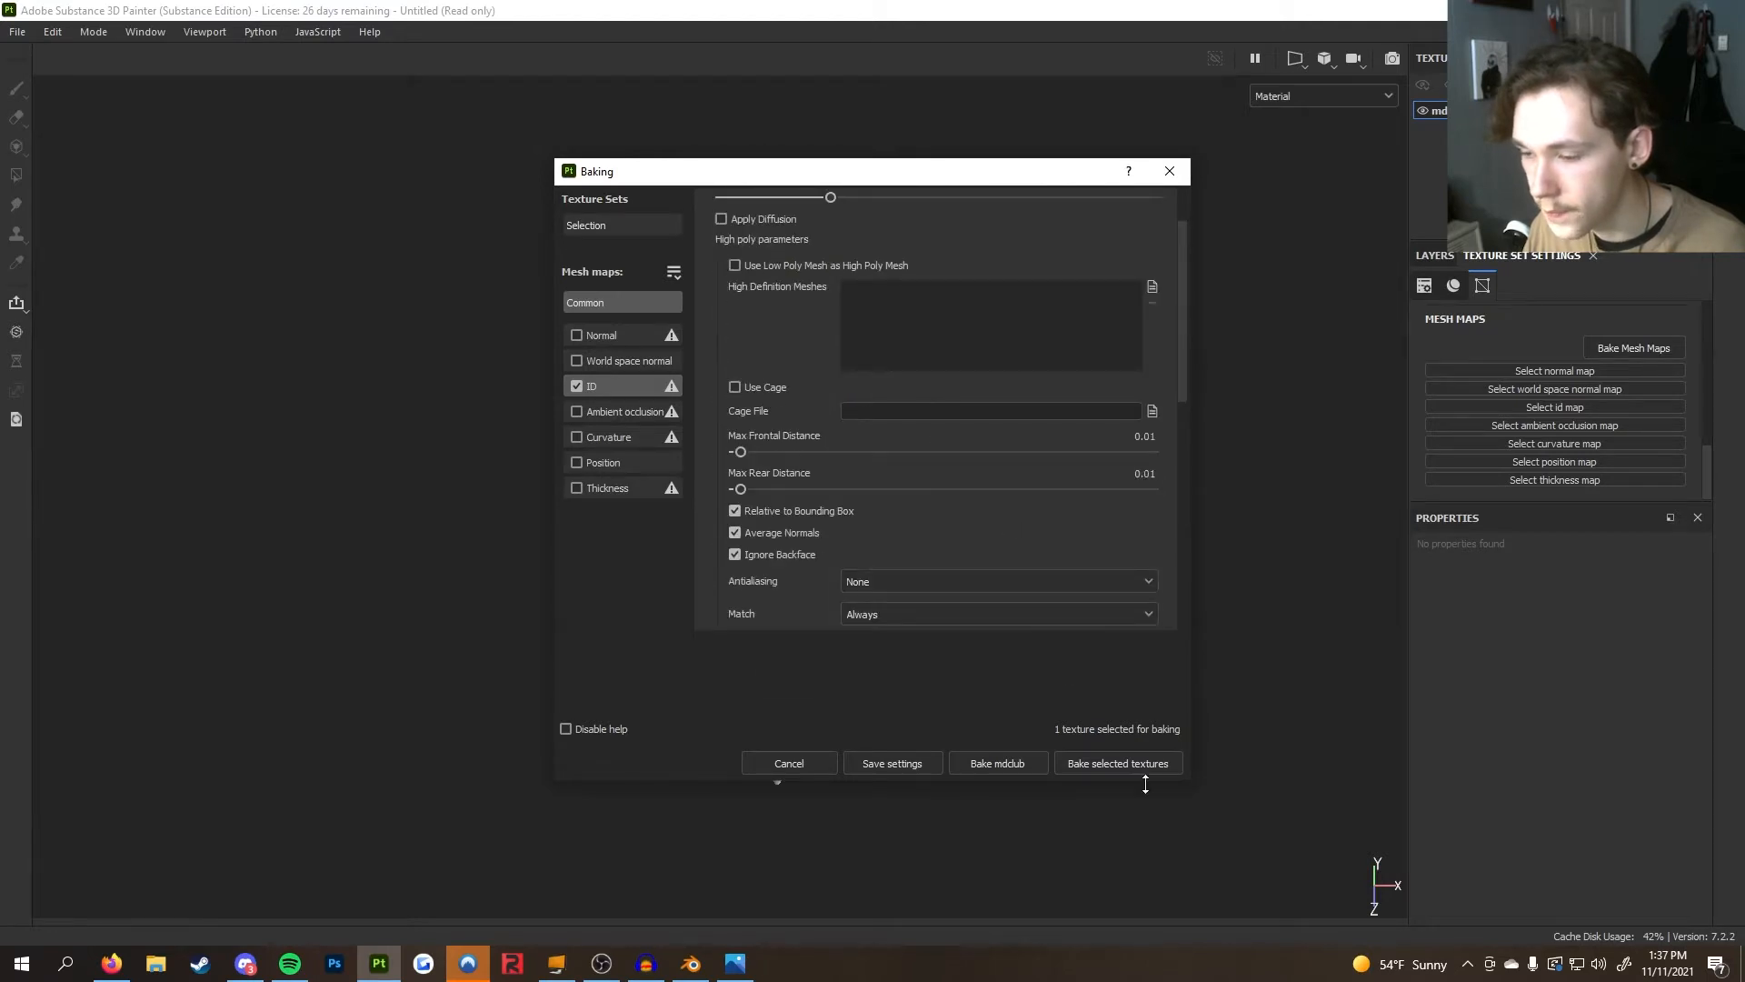
pyautogui.scroll(-5, 978, 487)
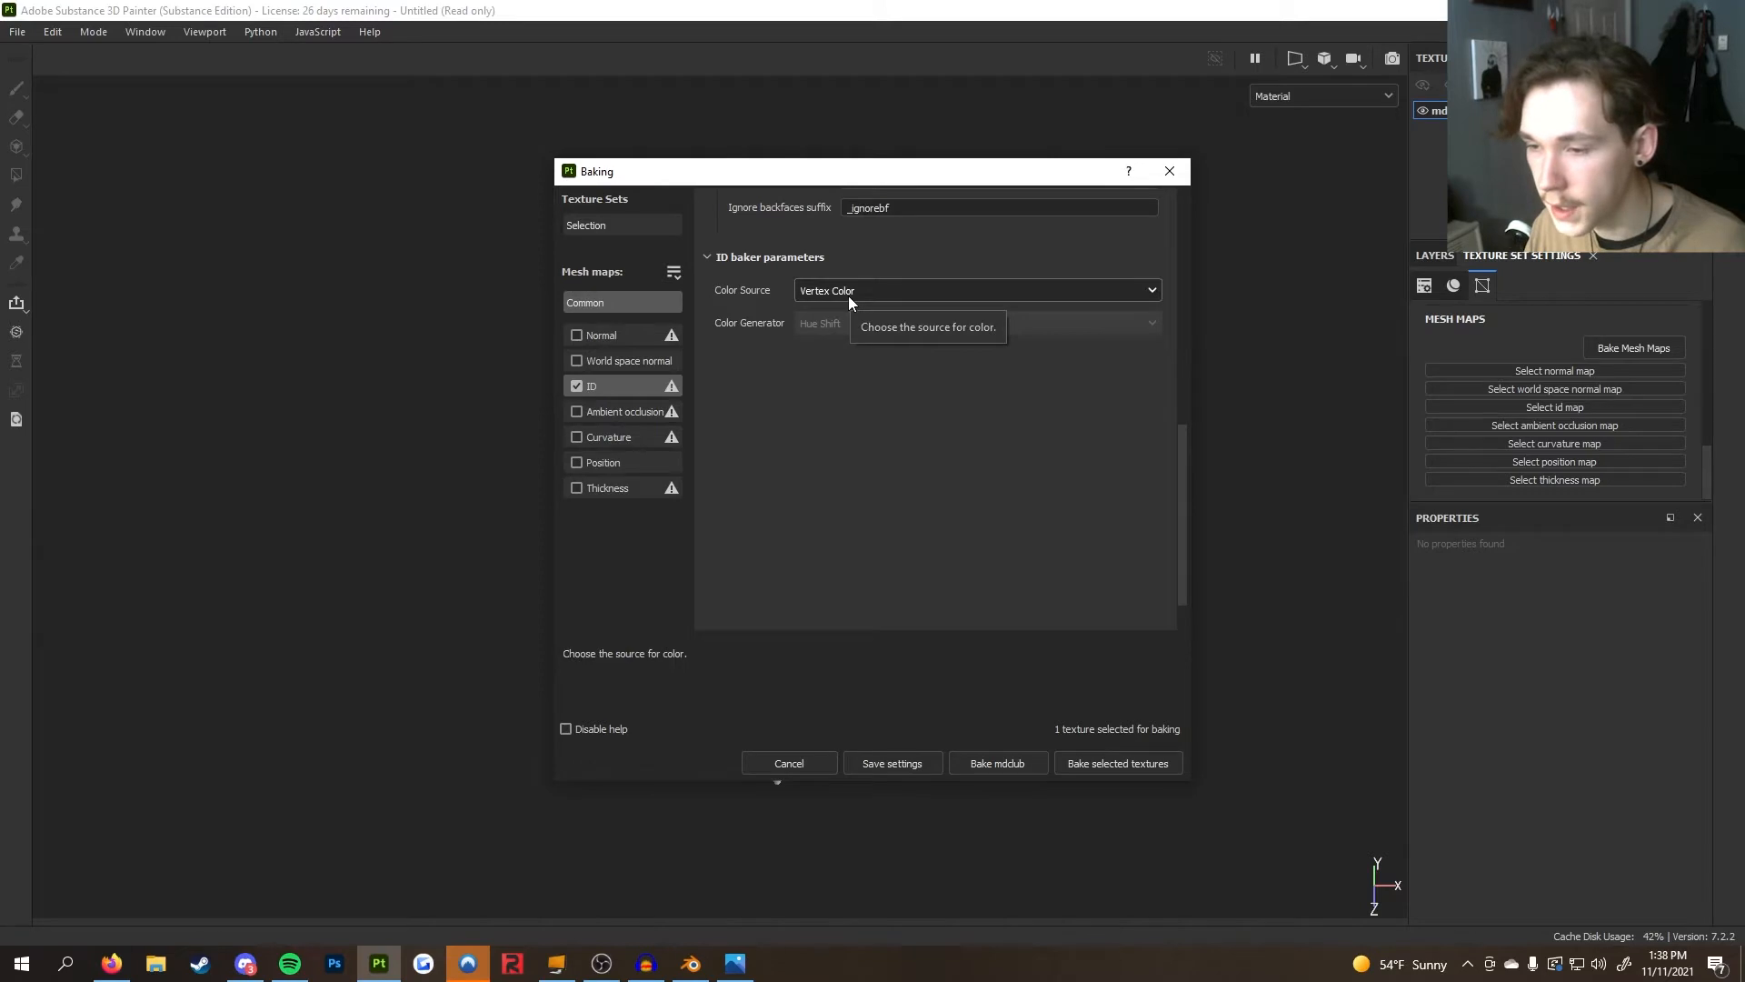
# Bake the ID map with Vertex Color as the color source and close the finished baking report
pyautogui.click(814, 283)
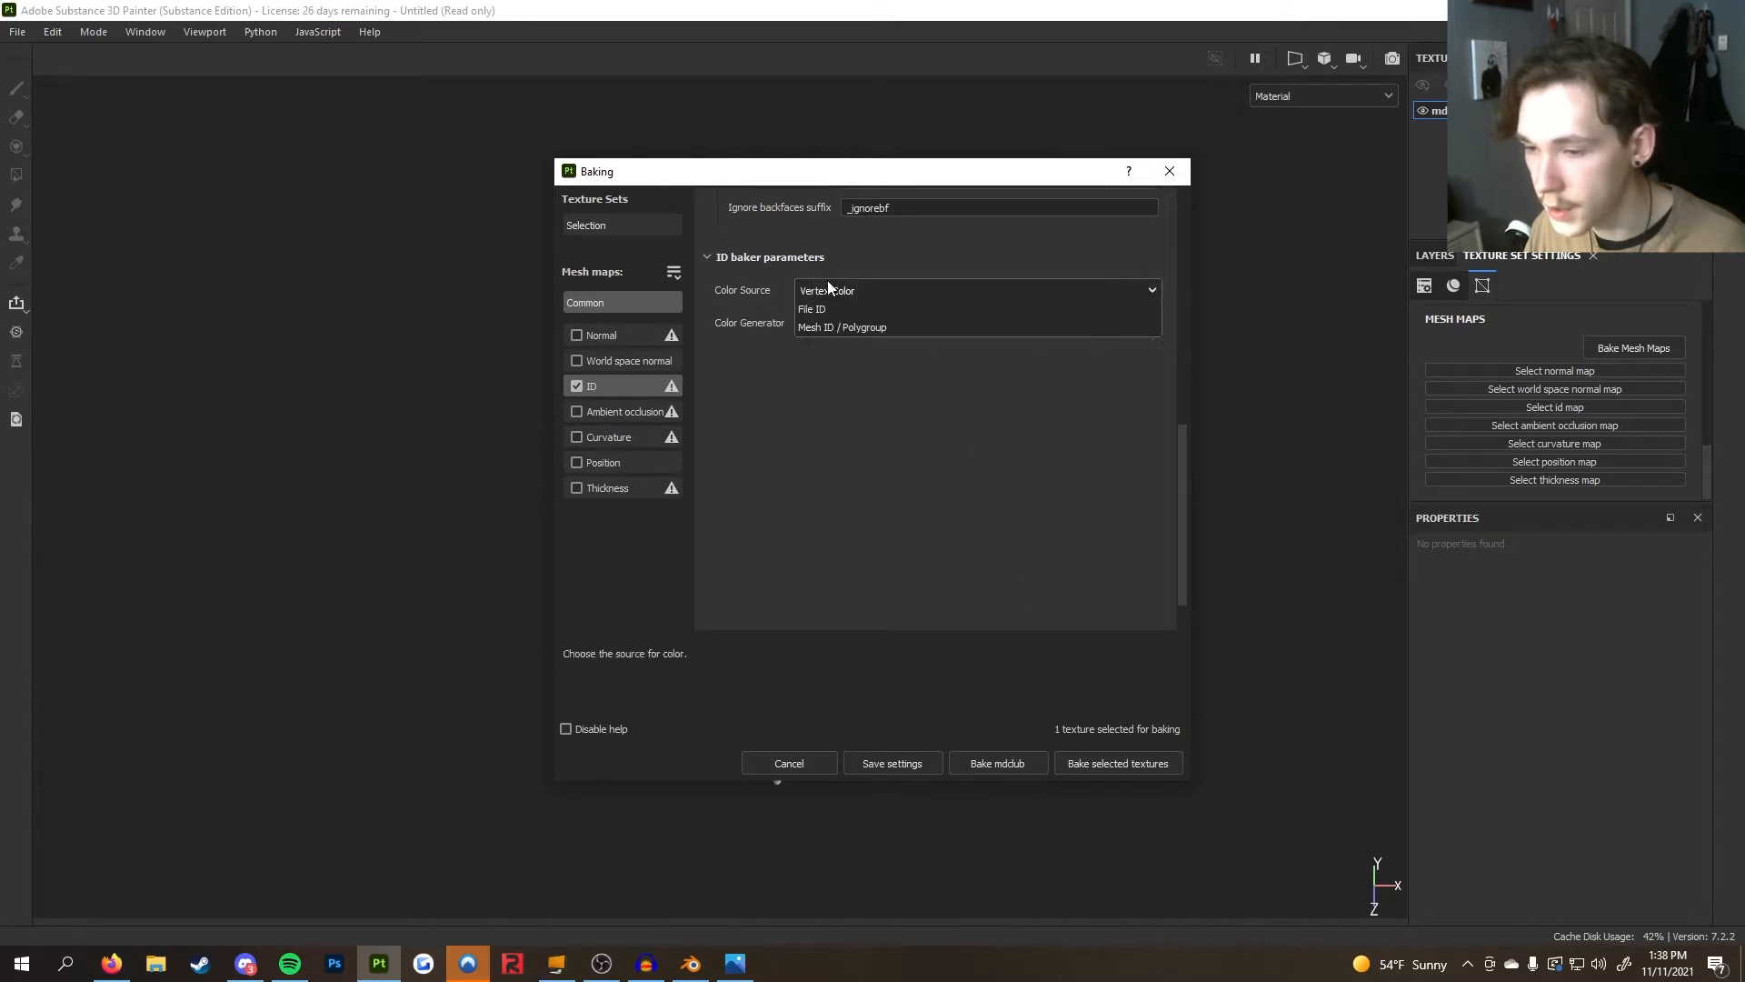
pyautogui.click(863, 287)
pyautogui.click(1131, 762)
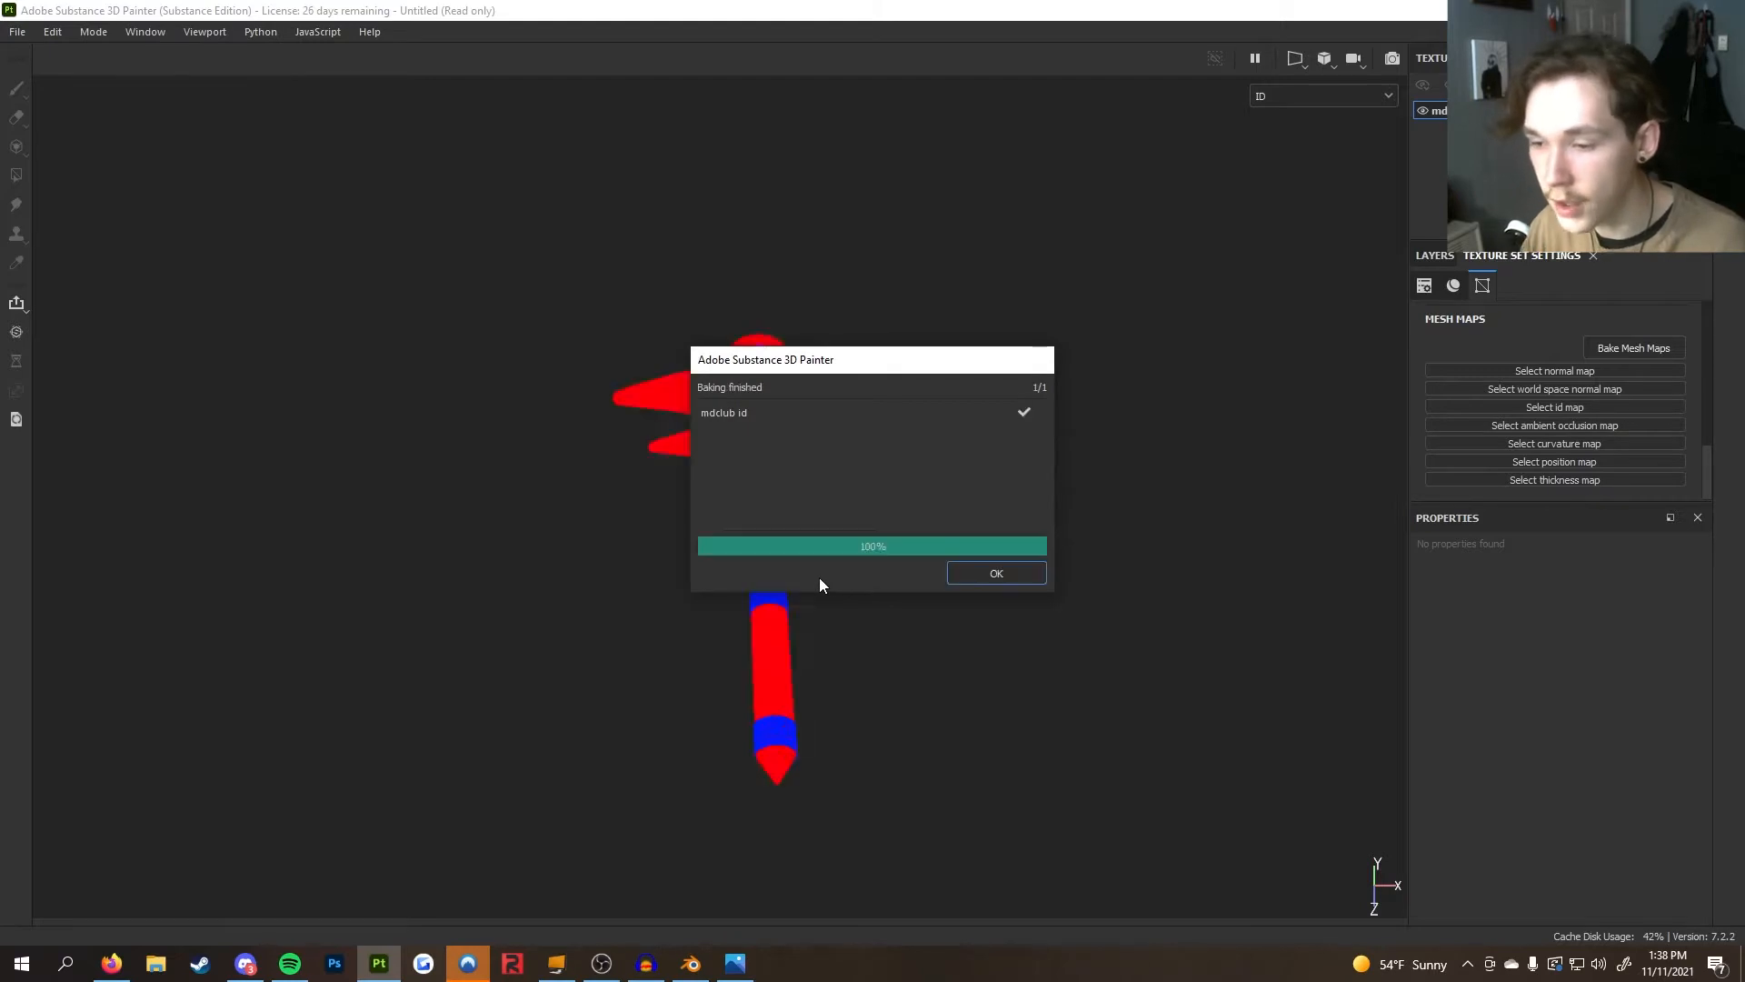
pyautogui.click(993, 574)
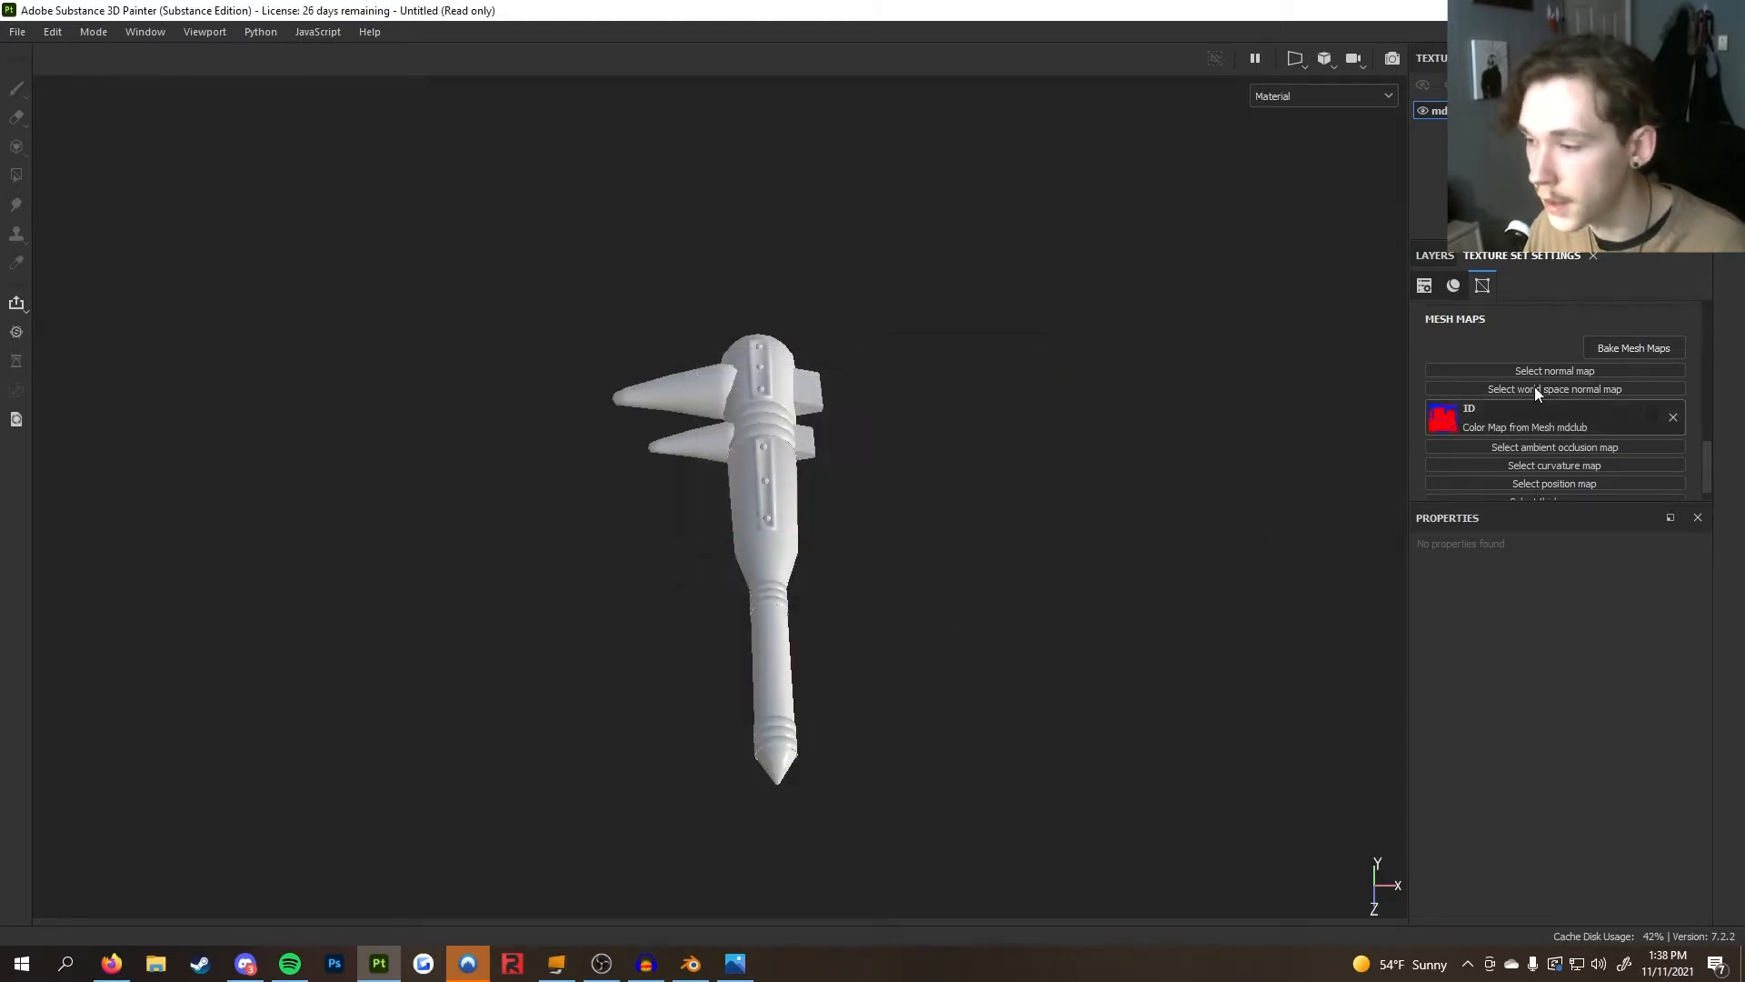
# Reopen the baking dialog, disable ID, and enable normal, world space normal, ambient occlusion, curvature, position and thickness maps
pyautogui.click(1620, 347)
pyautogui.scroll(-5, 1001, 335)
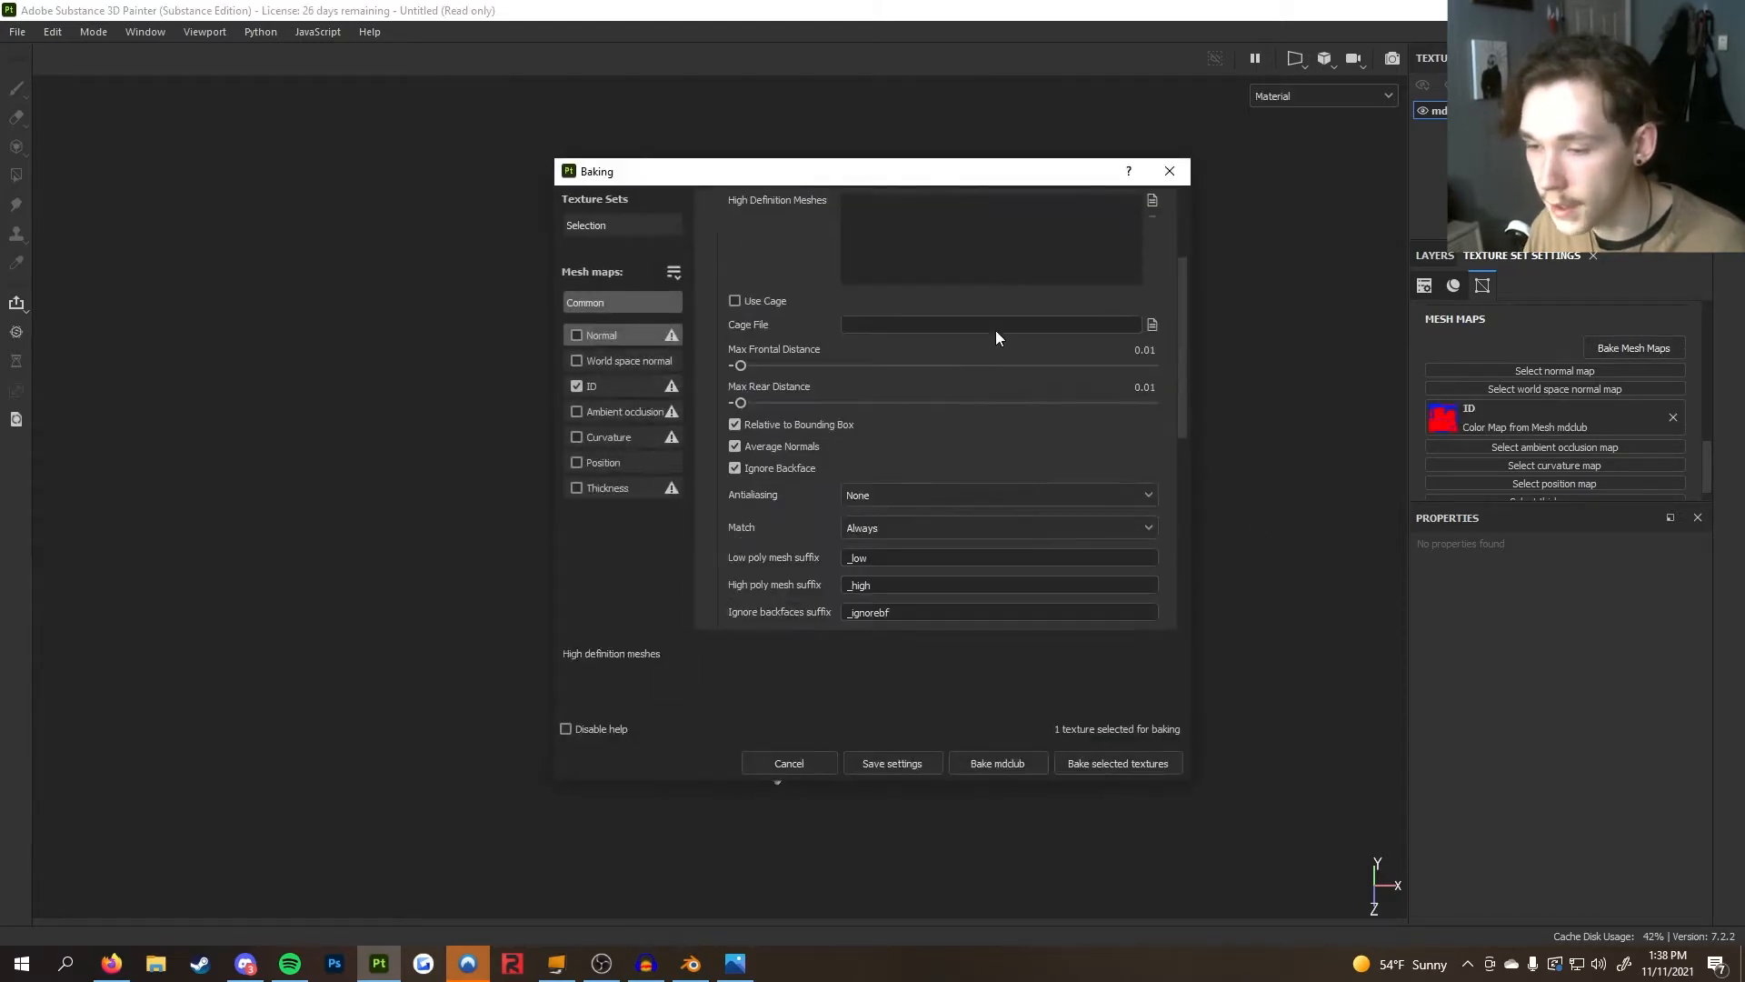
pyautogui.click(576, 386)
pyautogui.click(576, 360)
pyautogui.click(576, 335)
pyautogui.click(576, 411)
pyautogui.click(576, 437)
pyautogui.click(576, 463)
pyautogui.click(576, 488)
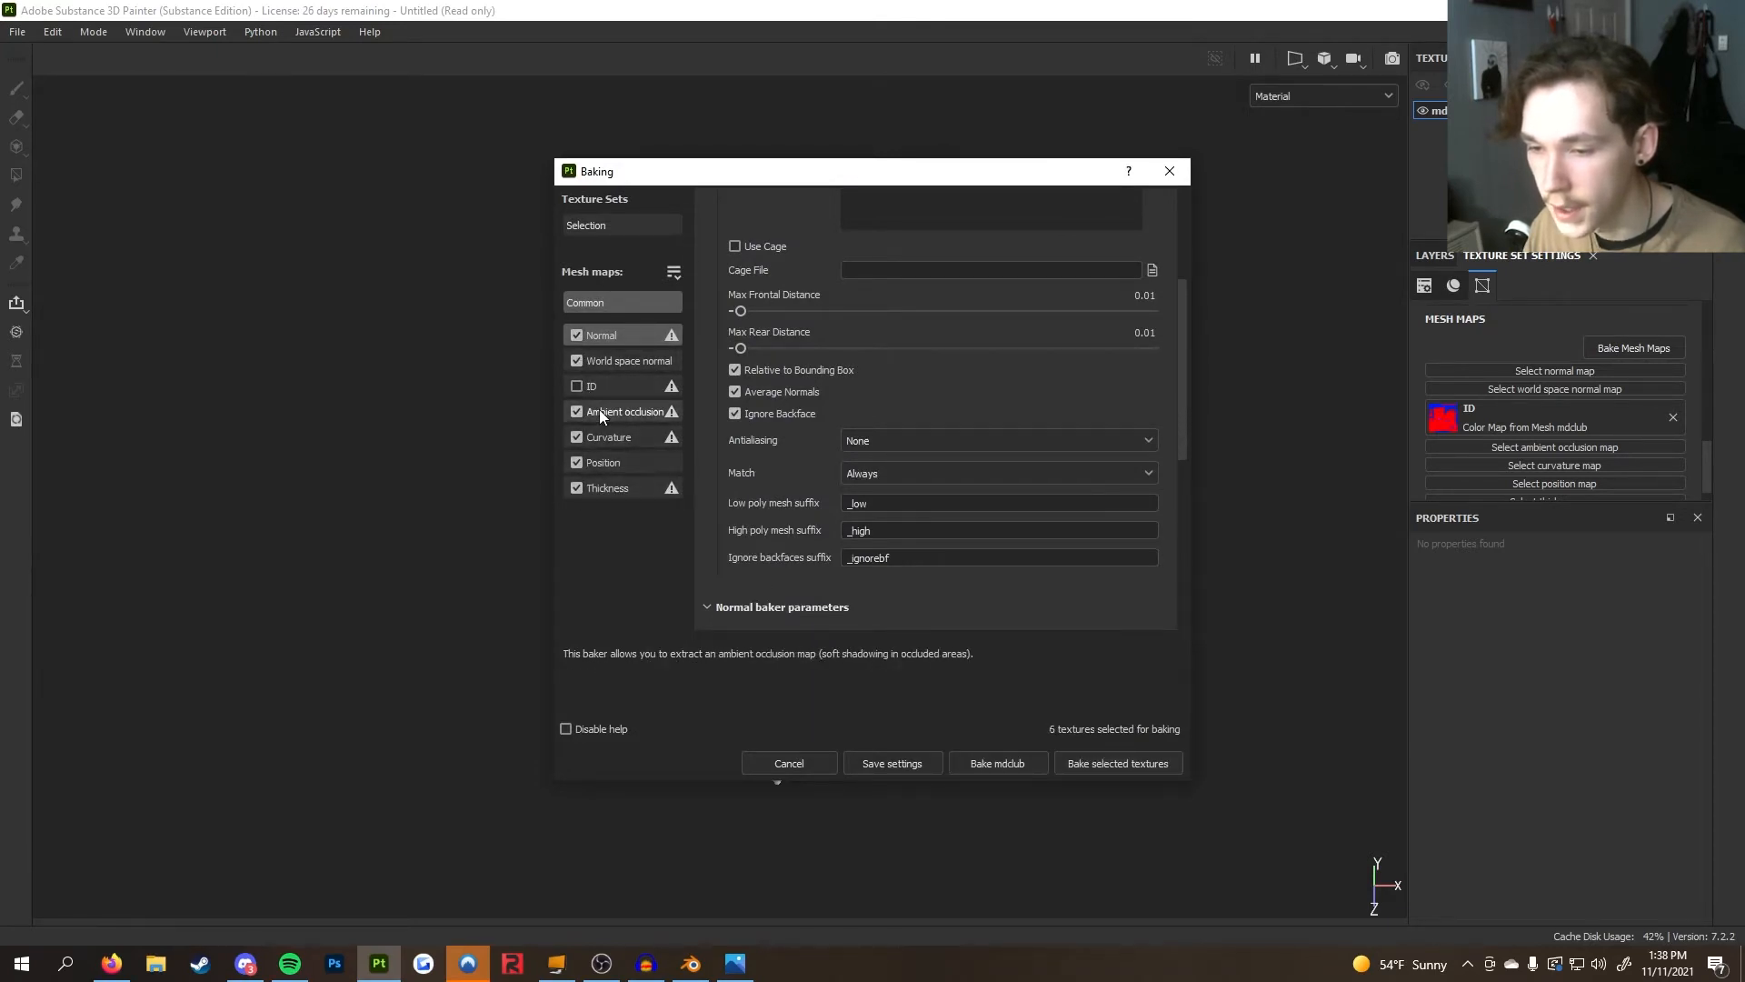
pyautogui.click(627, 361)
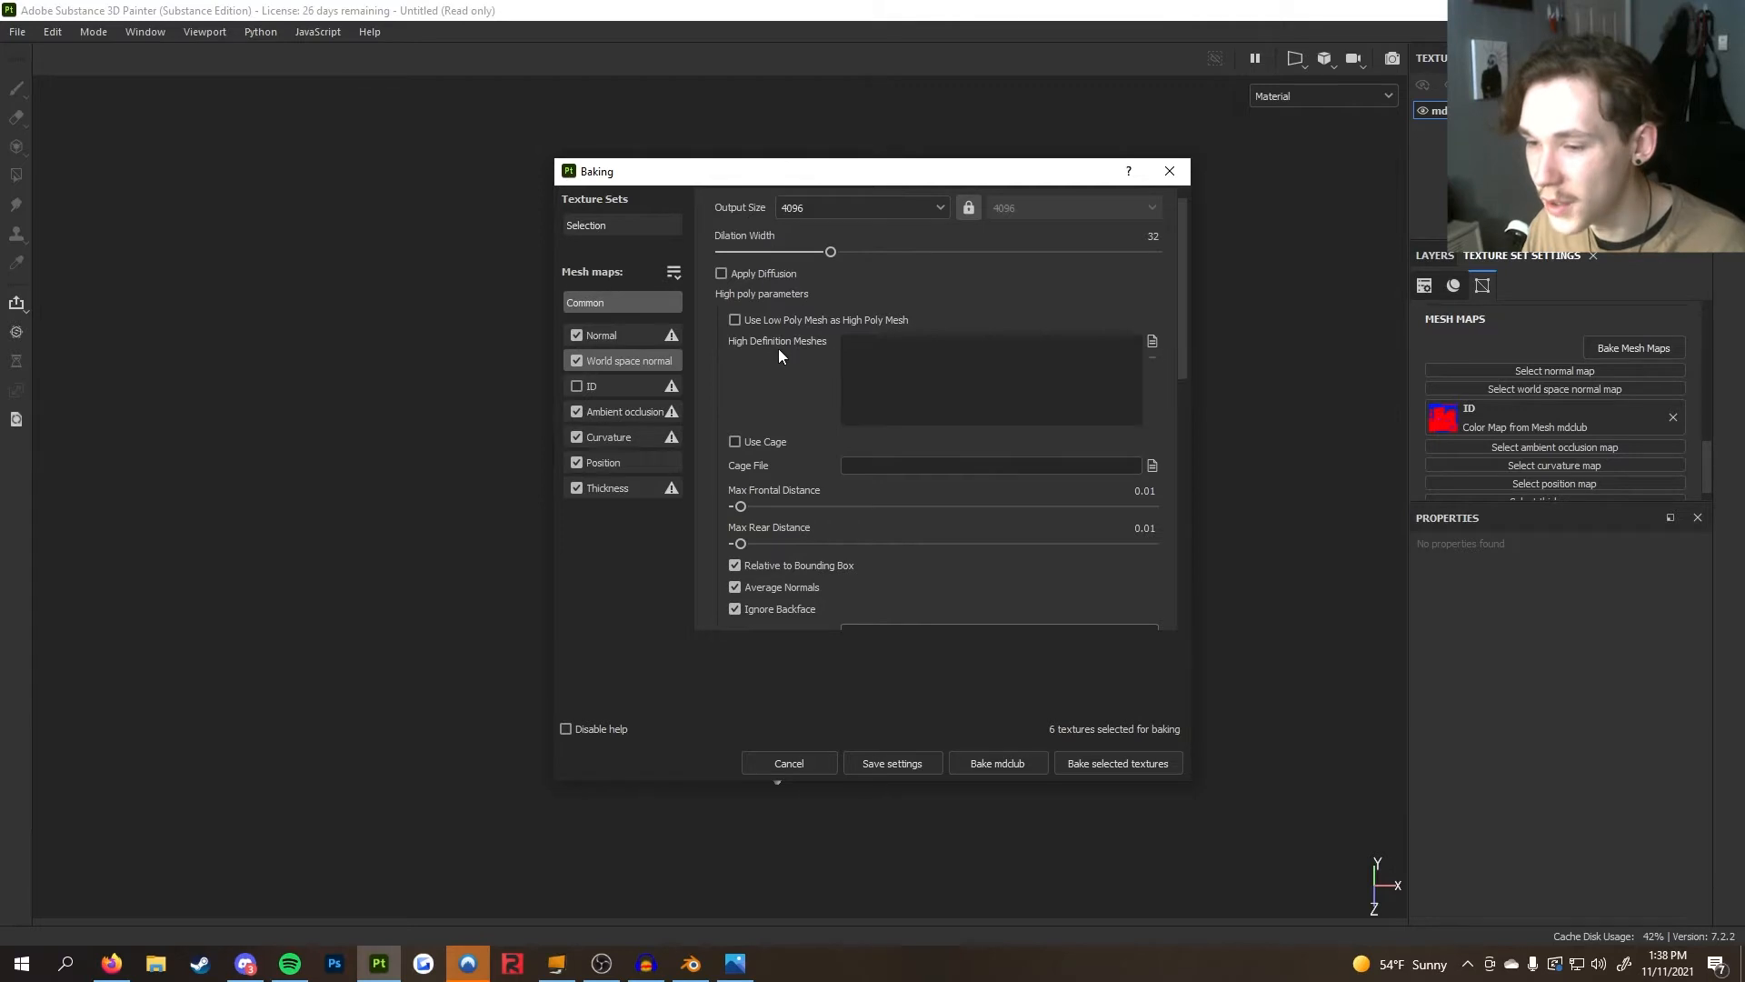
# Load mdclub_HP as the high definition mesh for baking
pyautogui.click(1153, 343)
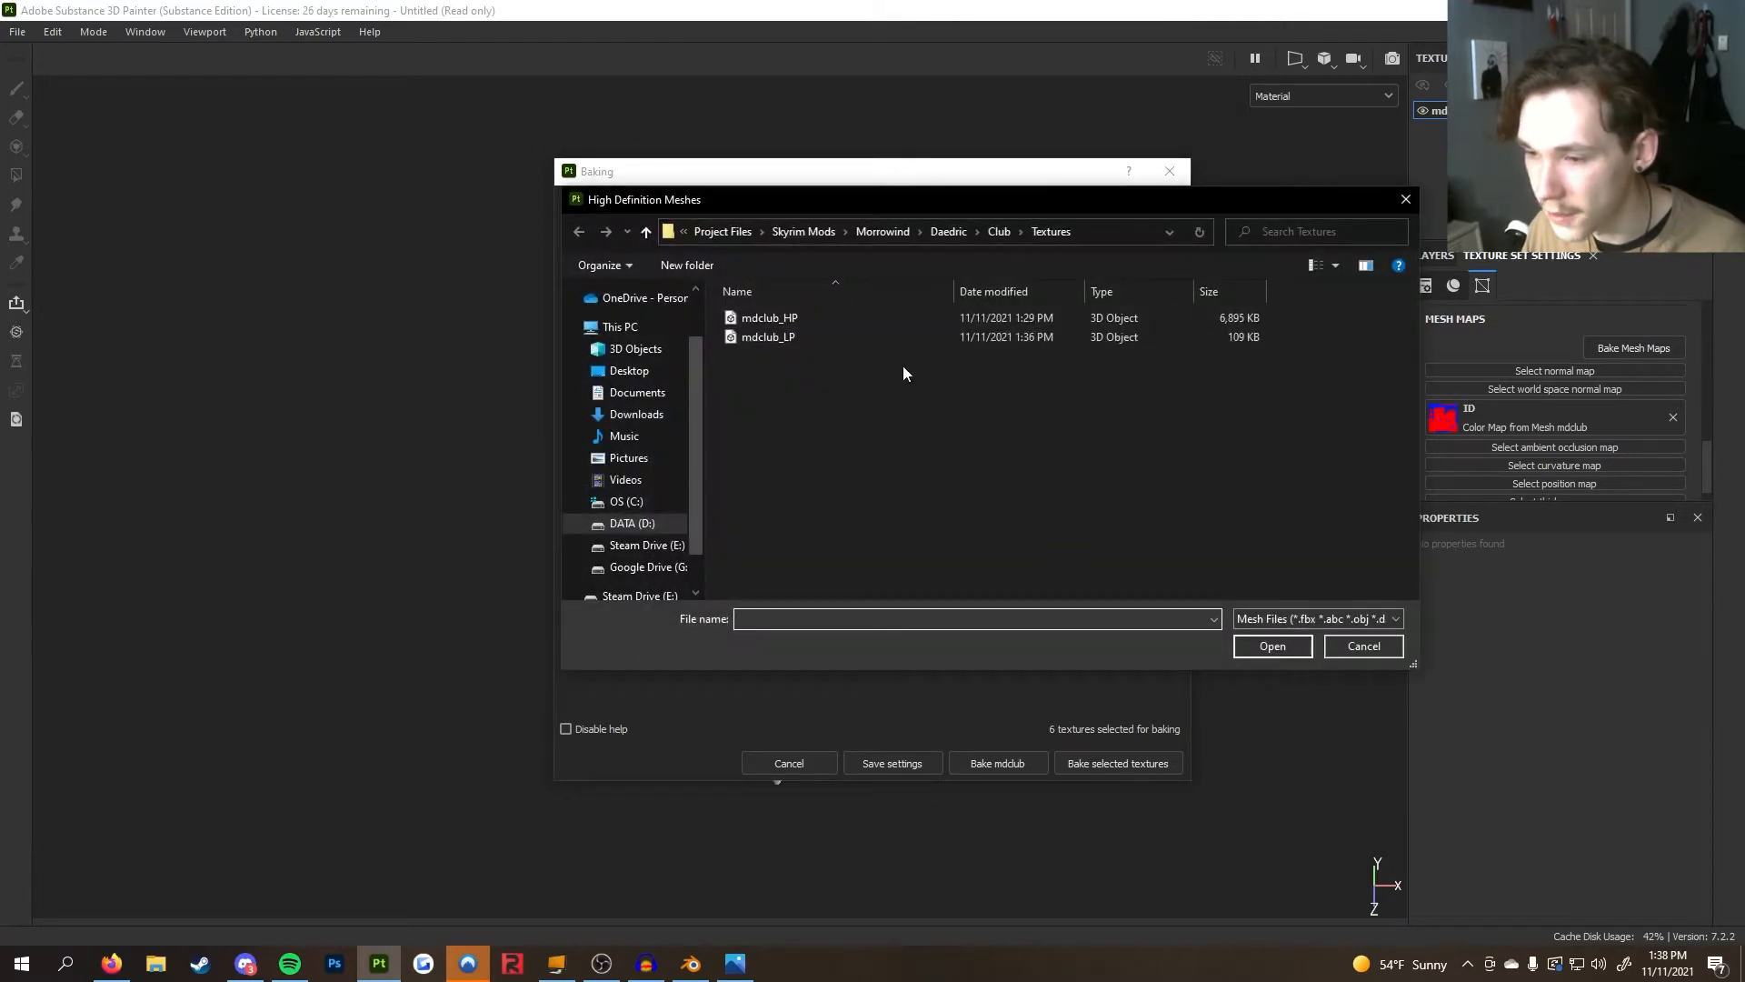
pyautogui.click(878, 323)
pyautogui.click(1259, 647)
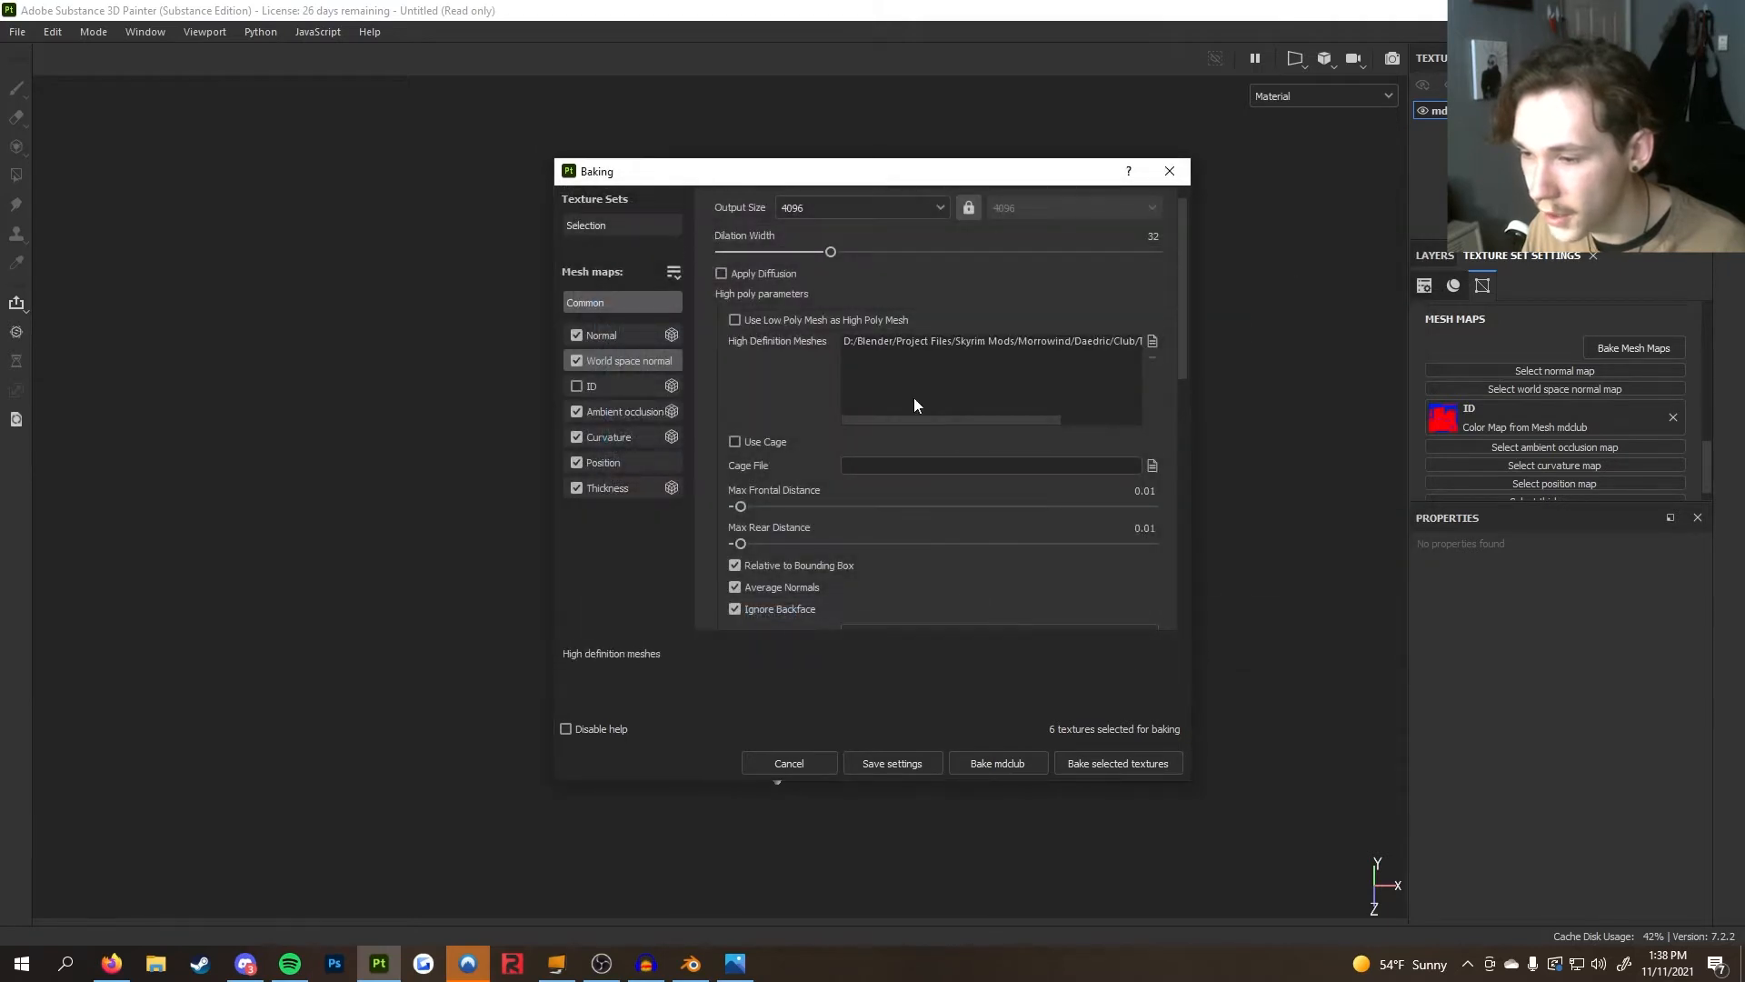
# Set the bake antialiasing to Subsampling 2x2
pyautogui.scroll(-5, 915, 401)
pyautogui.scroll(1, 917, 400)
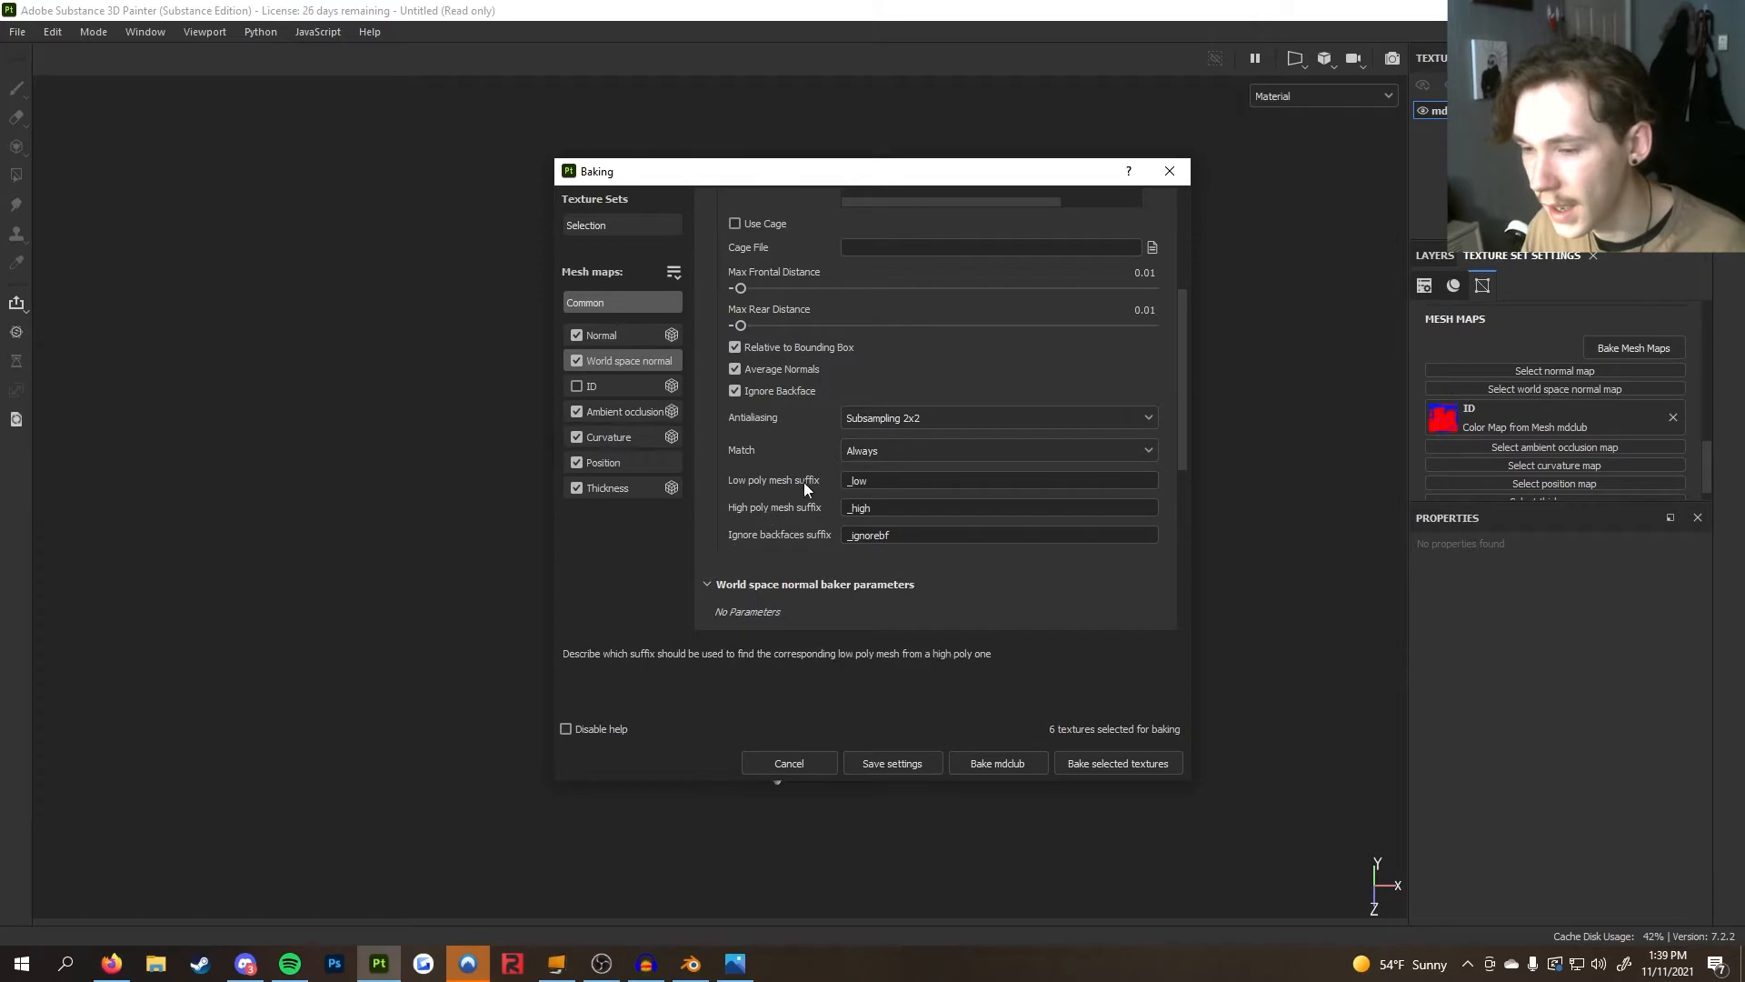
pyautogui.click(909, 418)
pyautogui.click(991, 409)
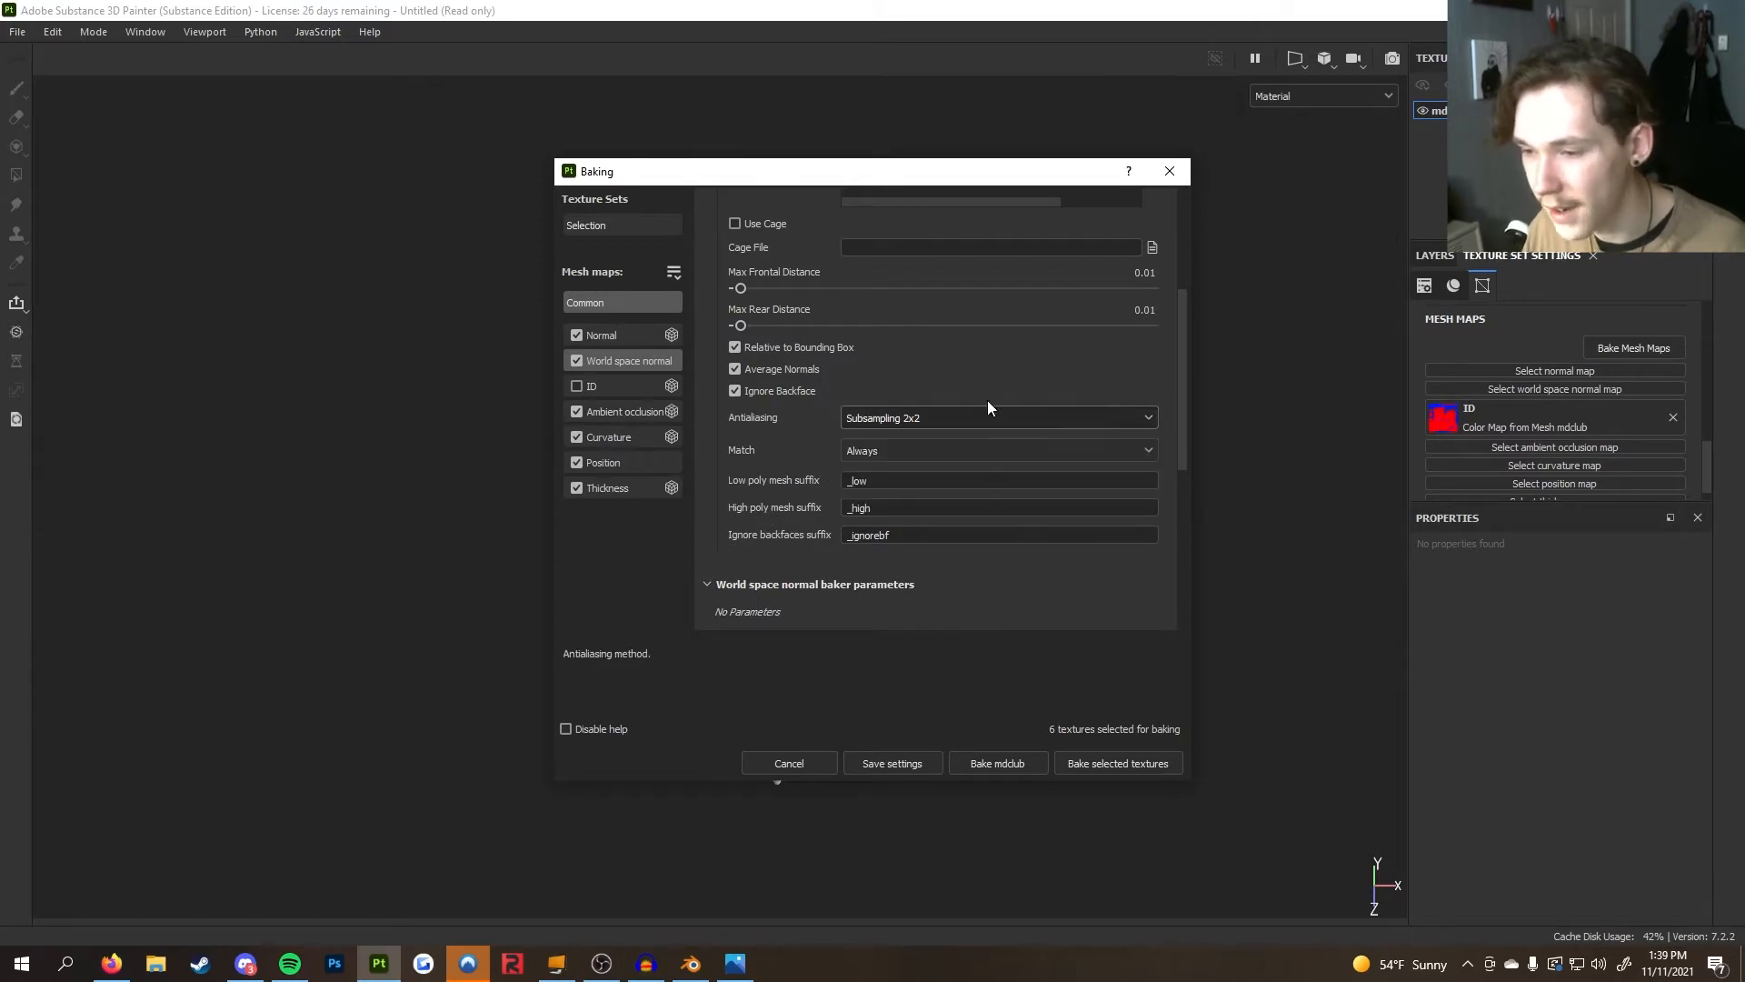
# Bake the selected mesh maps and inspect the baked surface details on the club
pyautogui.scroll(1, 991, 411)
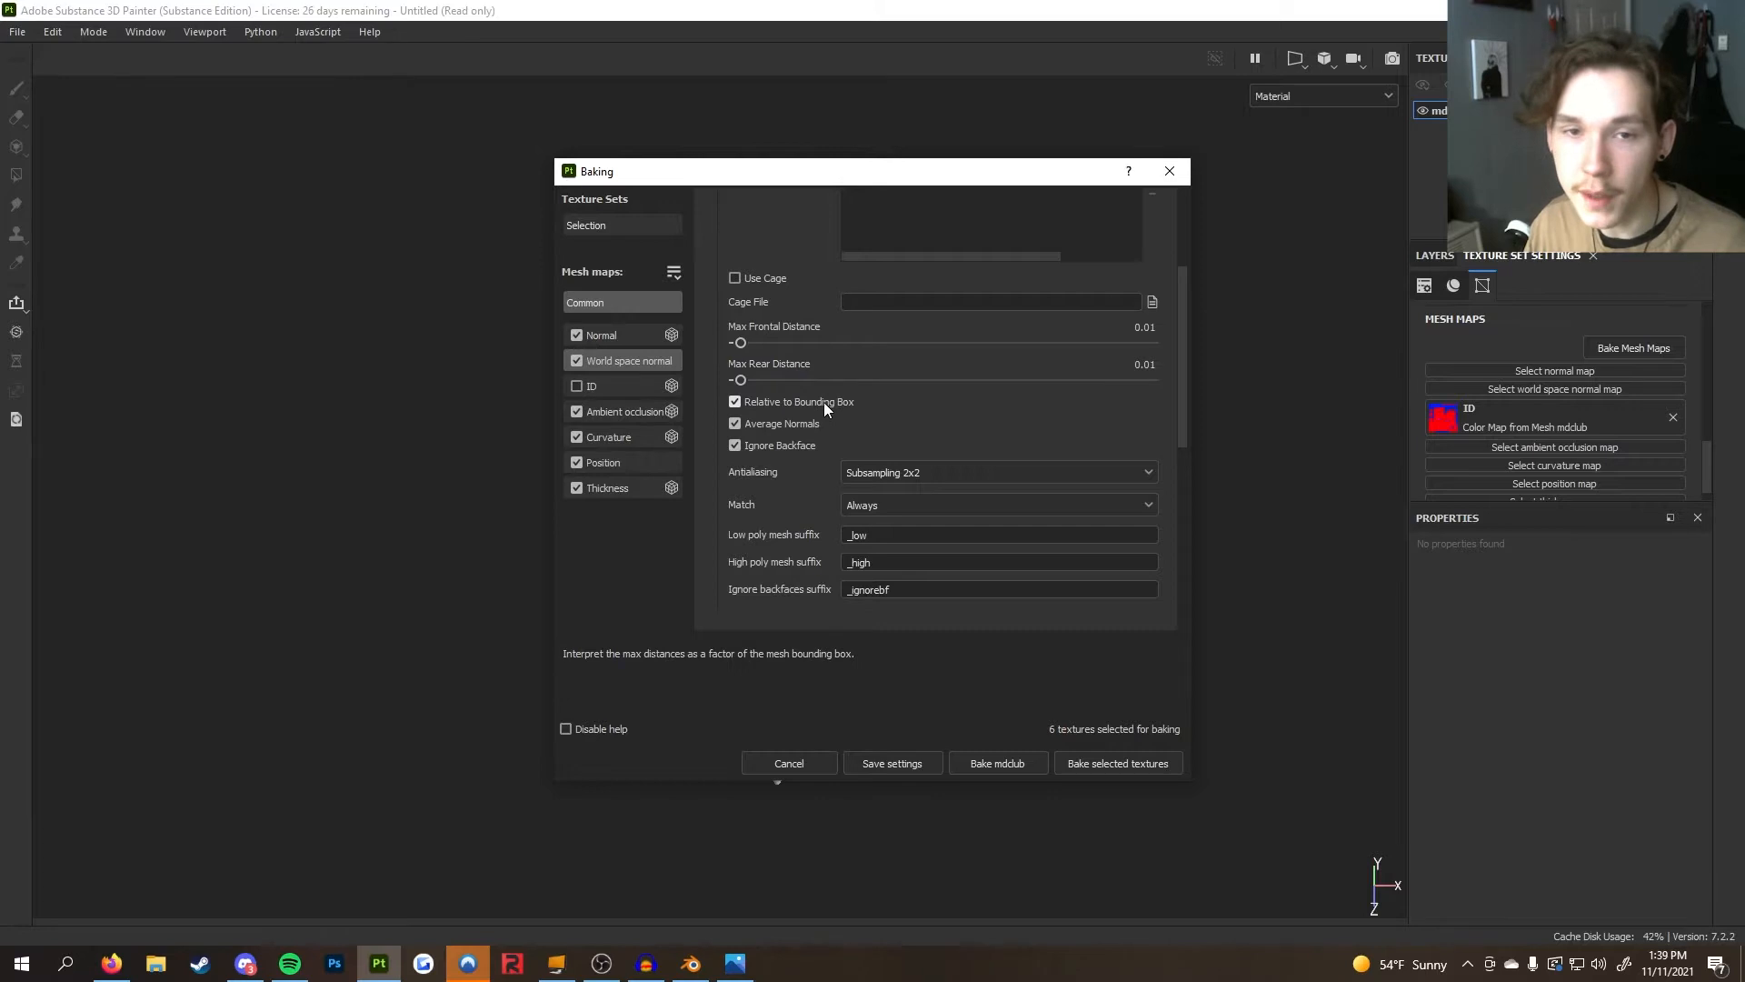
pyautogui.click(1170, 770)
pyautogui.scroll(3, 960, 607)
pyautogui.keyDown('alt'); pyautogui.moveTo(773, 618); pyautogui.dragTo(1059, 572); pyautogui.keyUp('alt')
pyautogui.scroll(4, 999, 563)
pyautogui.keyDown('alt'); pyautogui.moveTo(459, 527); pyautogui.dragTo(636, 573); pyautogui.keyUp('alt')
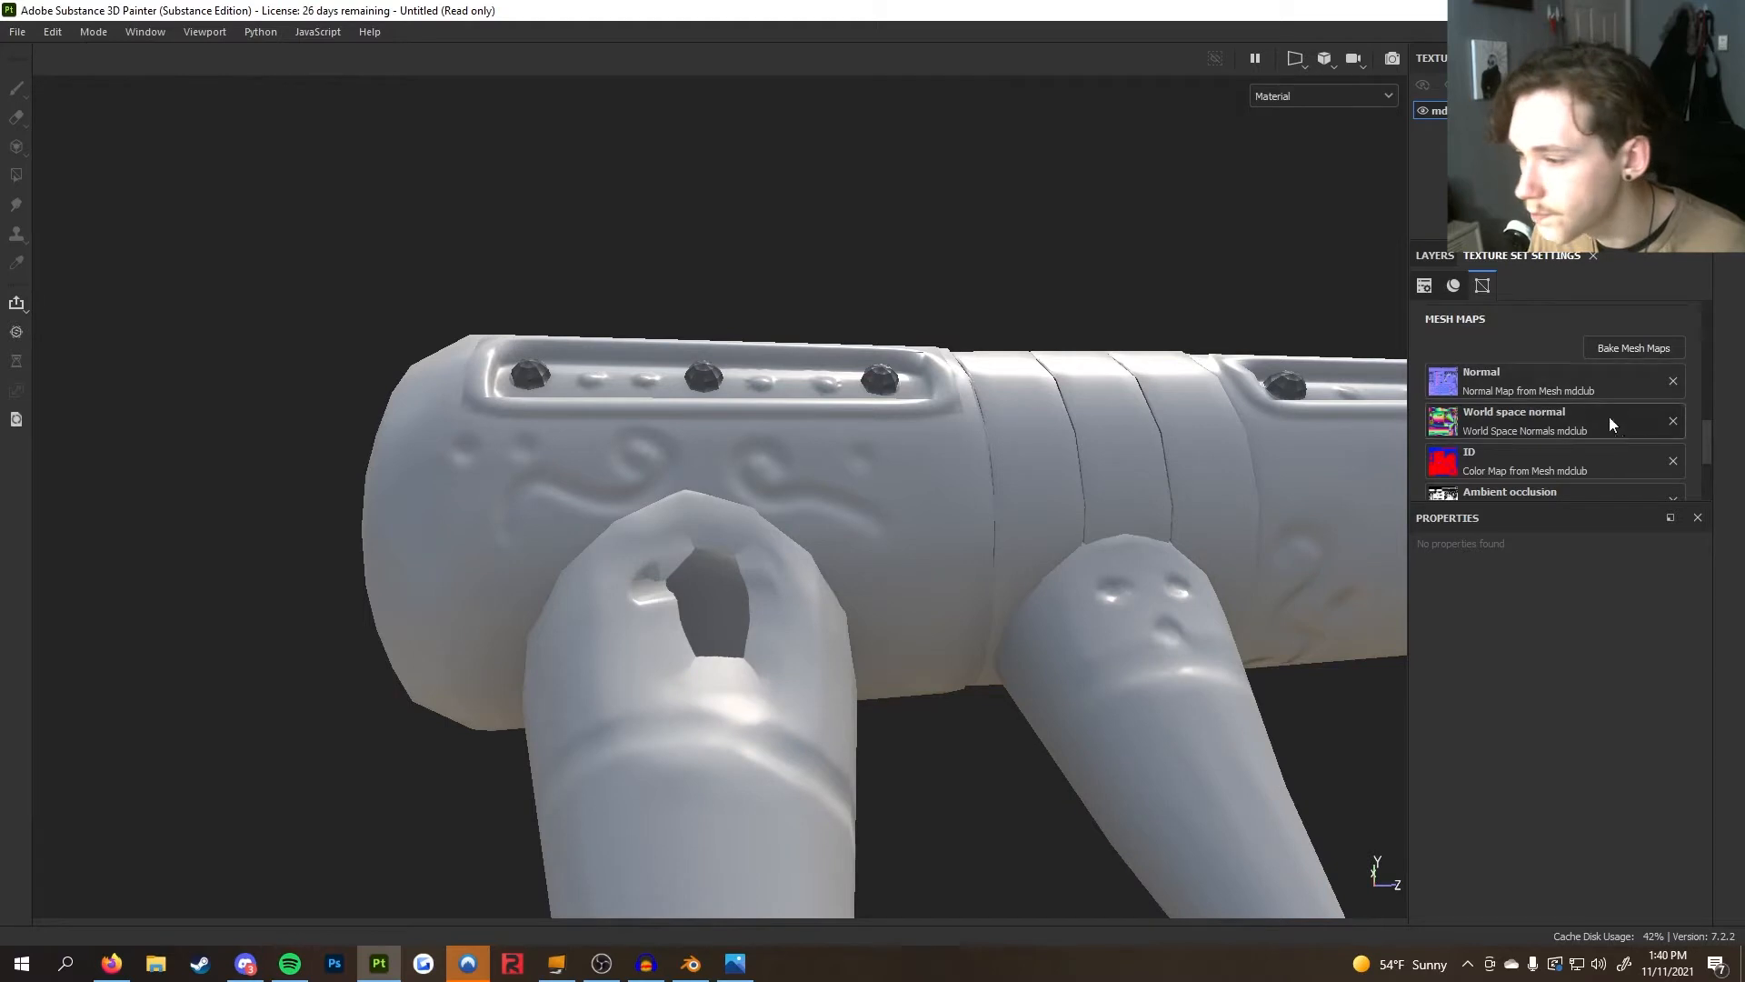
# Switch to Blender, select the high-poly club and move it about 0.008 m along the Z axis
pyautogui.hotkey('alt', 'Tab')
pyautogui.scroll(5, 730, 540)
pyautogui.moveTo(694, 440); pyautogui.dragTo(660, 339, button='middle')
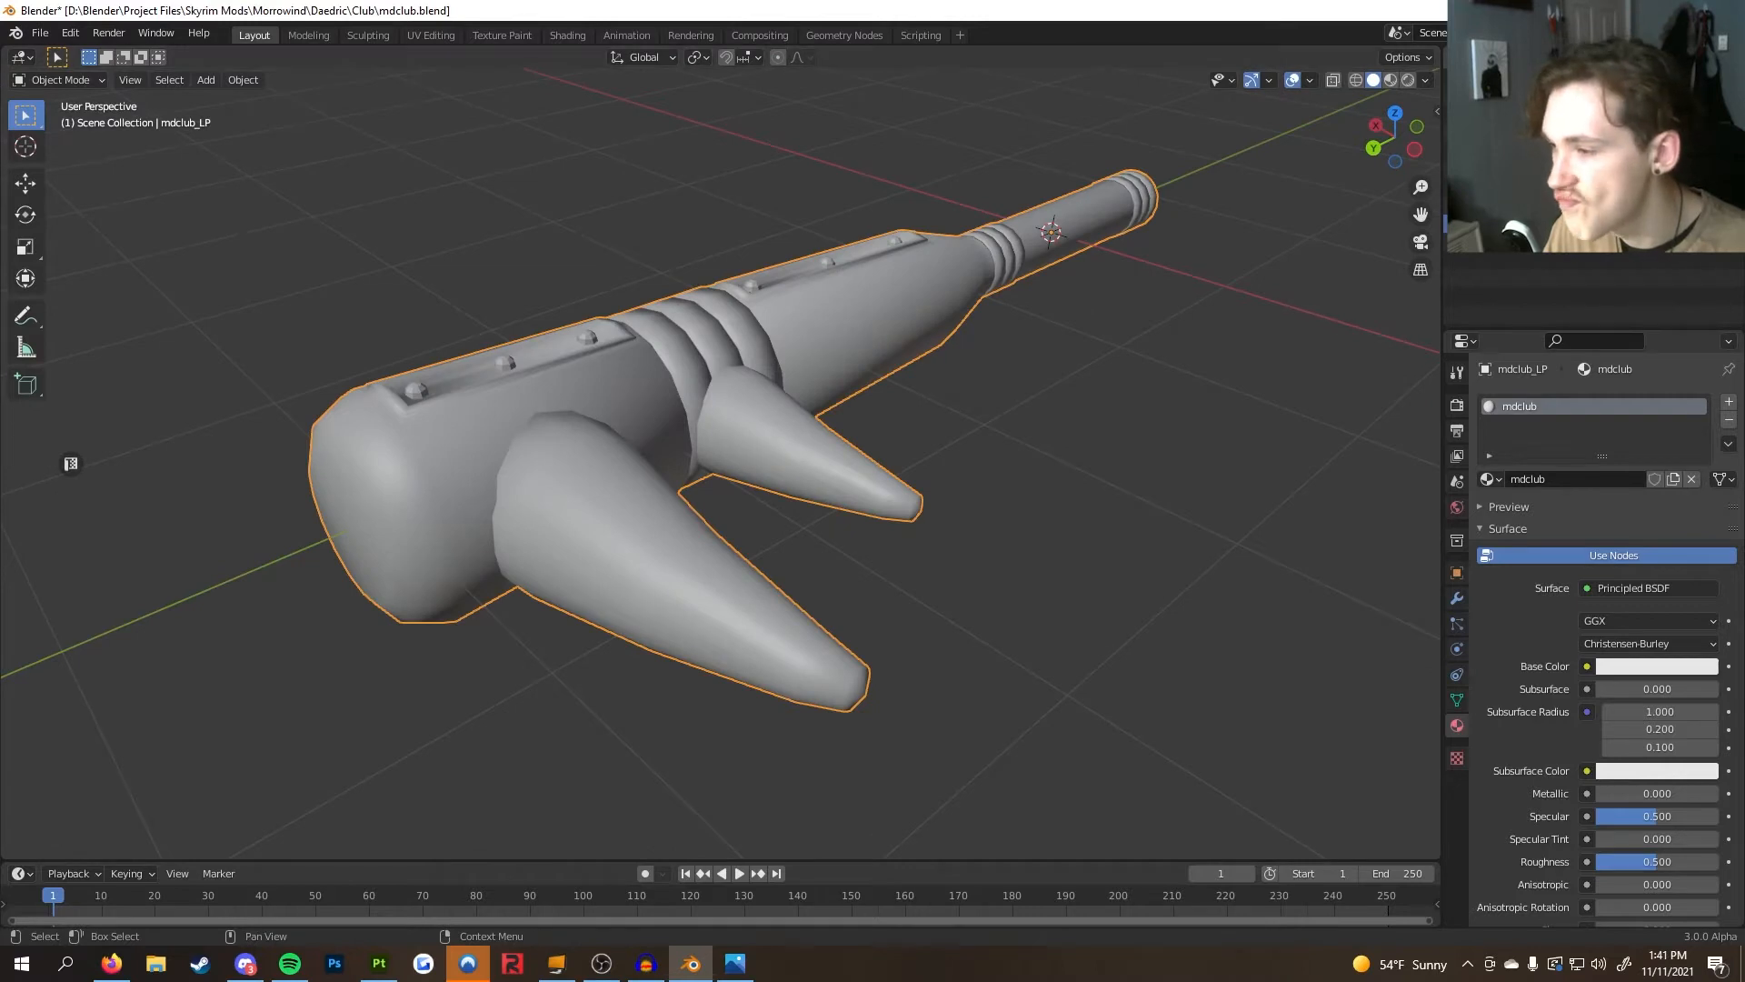
pyautogui.scroll(4, 822, 363)
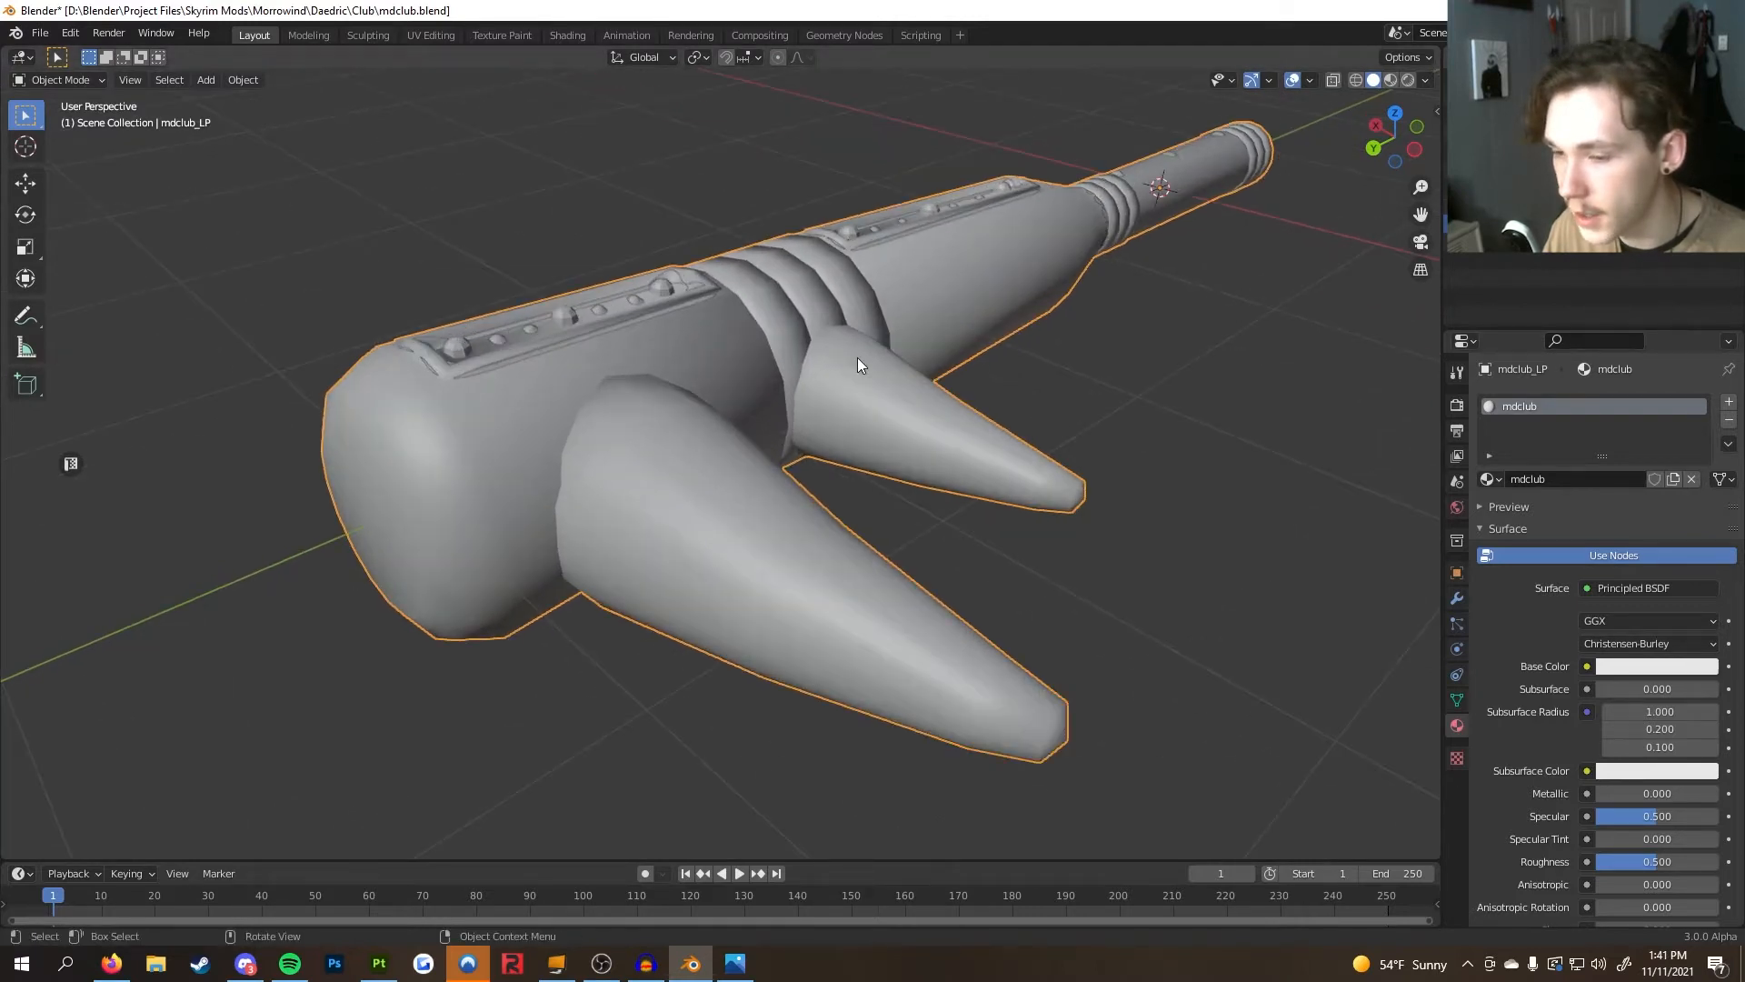
pyautogui.click(707, 445)
pyautogui.press('g')
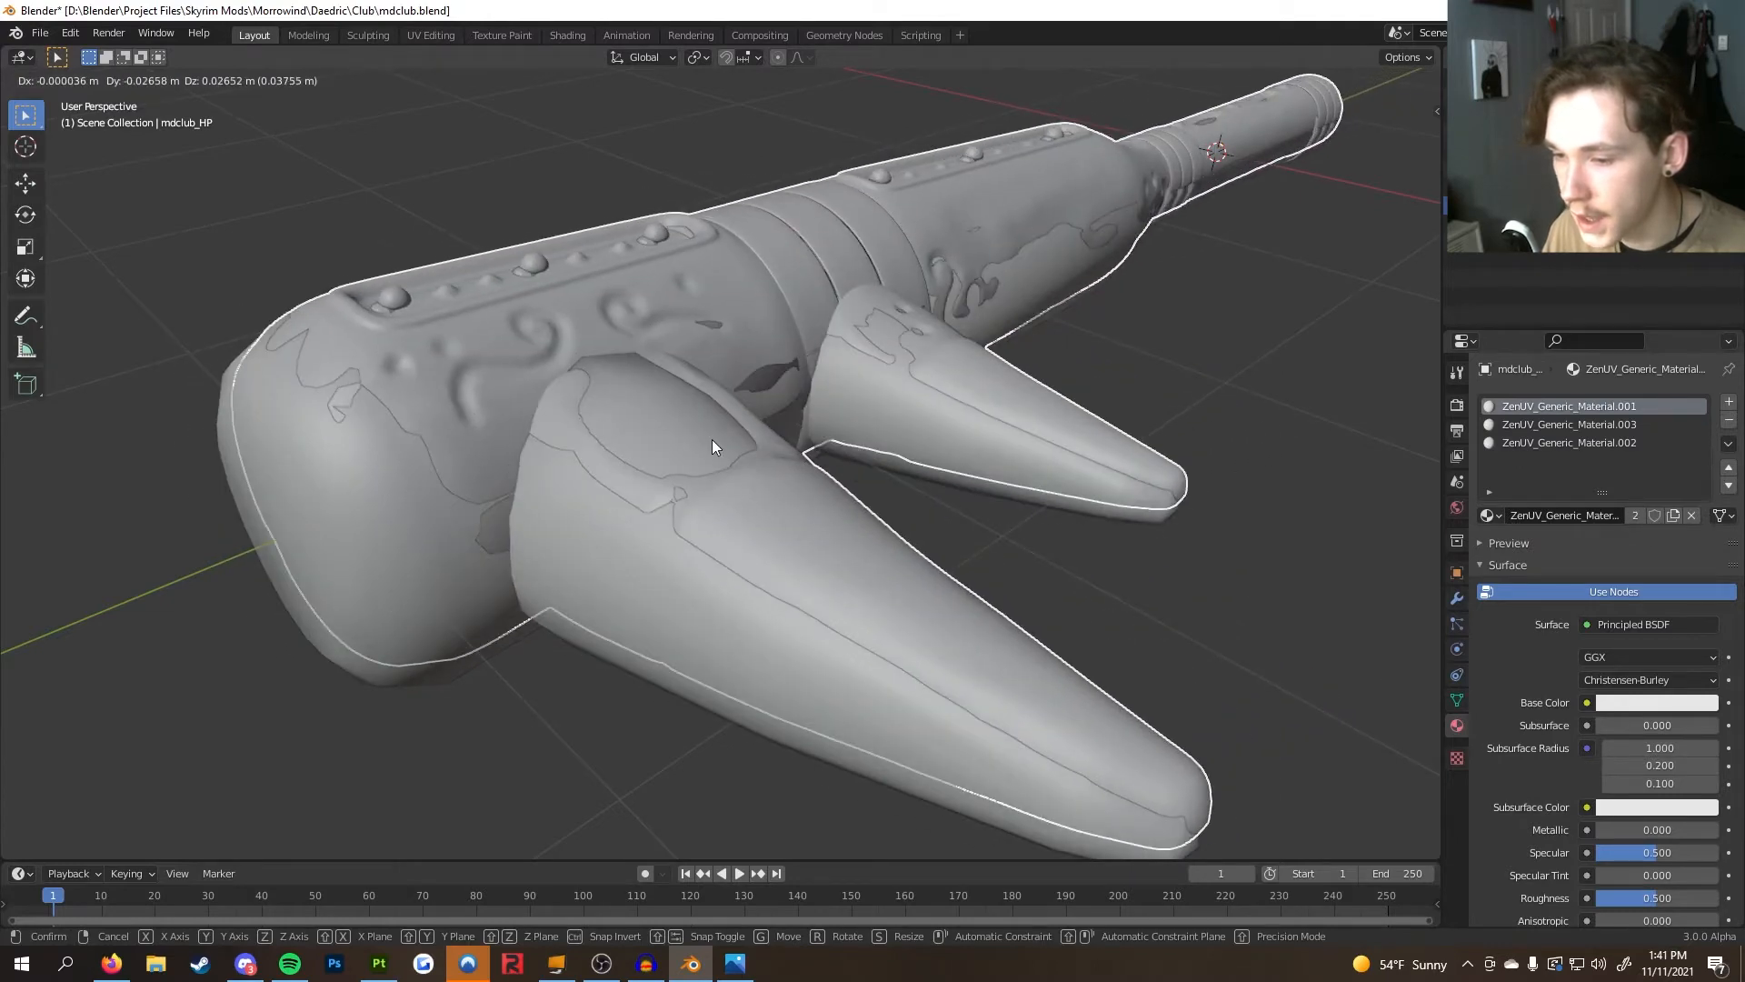
pyautogui.rightClick(712, 439)
pyautogui.moveTo(712, 439); pyautogui.dragTo(750, 425, button='middle')
pyautogui.press('g')
pyautogui.press('z')
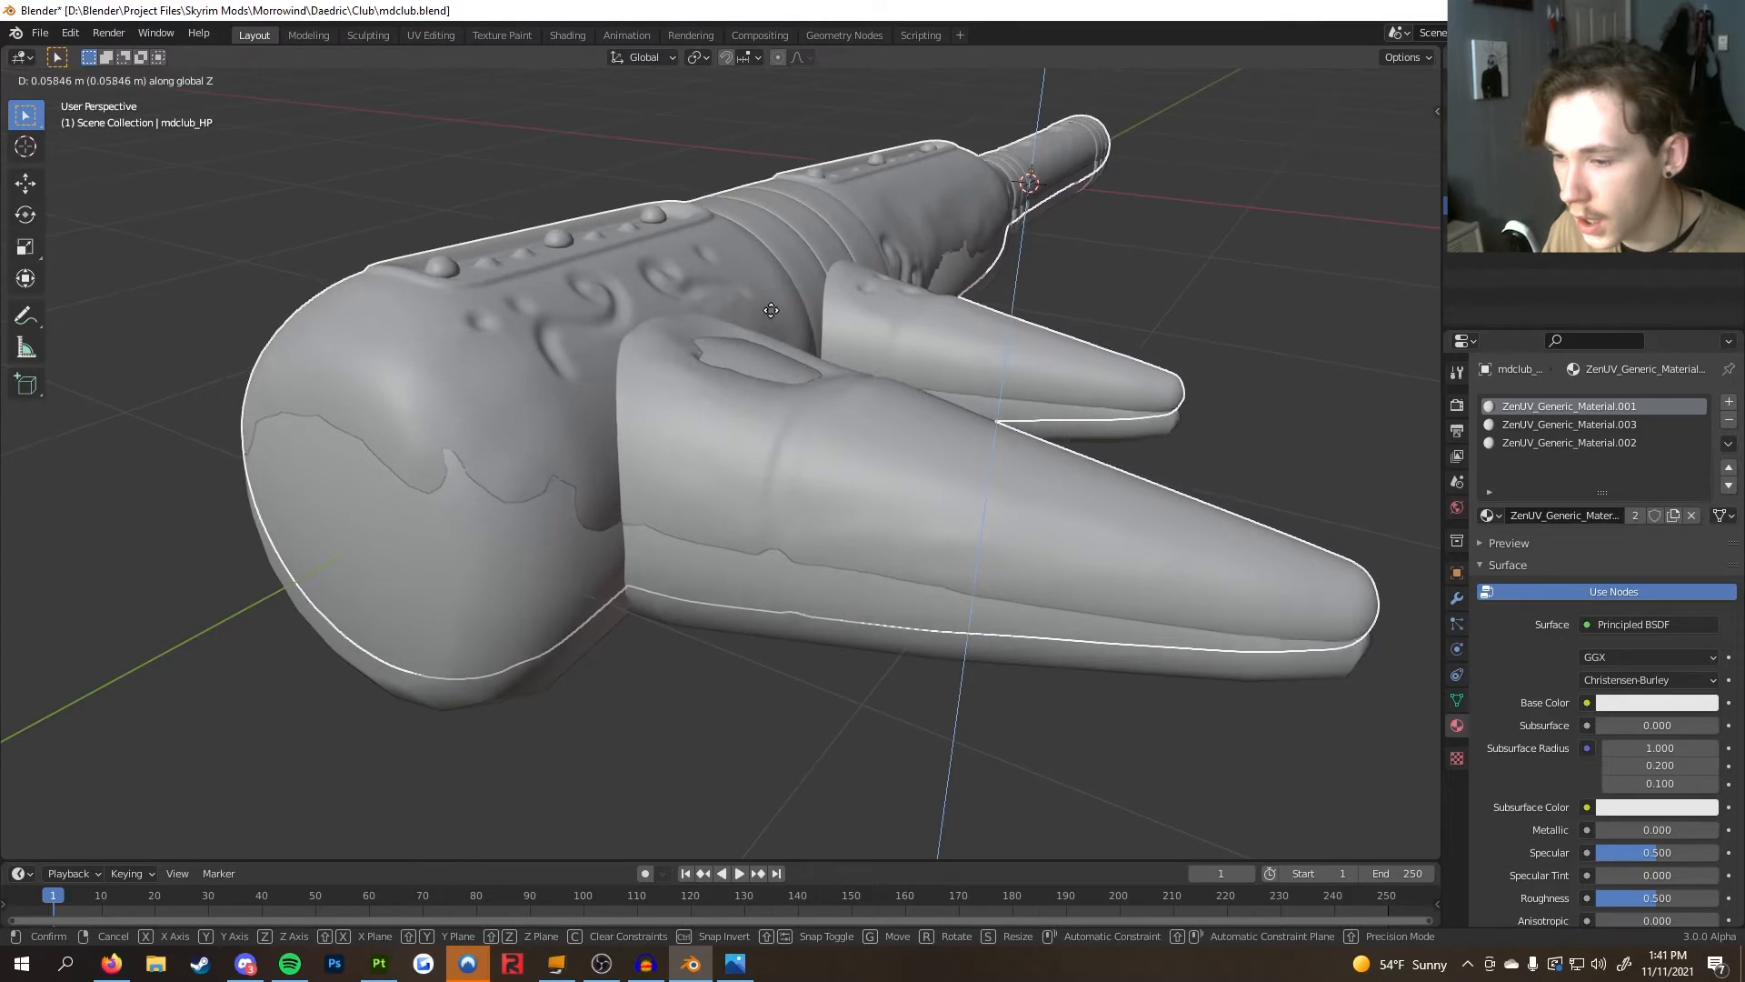
pyautogui.click(750, 406)
# Inspect the high-poly mesh's geometry in Edit Mode with X-ray on and off
pyautogui.moveTo(742, 418); pyautogui.dragTo(1318, 132, button='middle')
pyautogui.press('Tab')
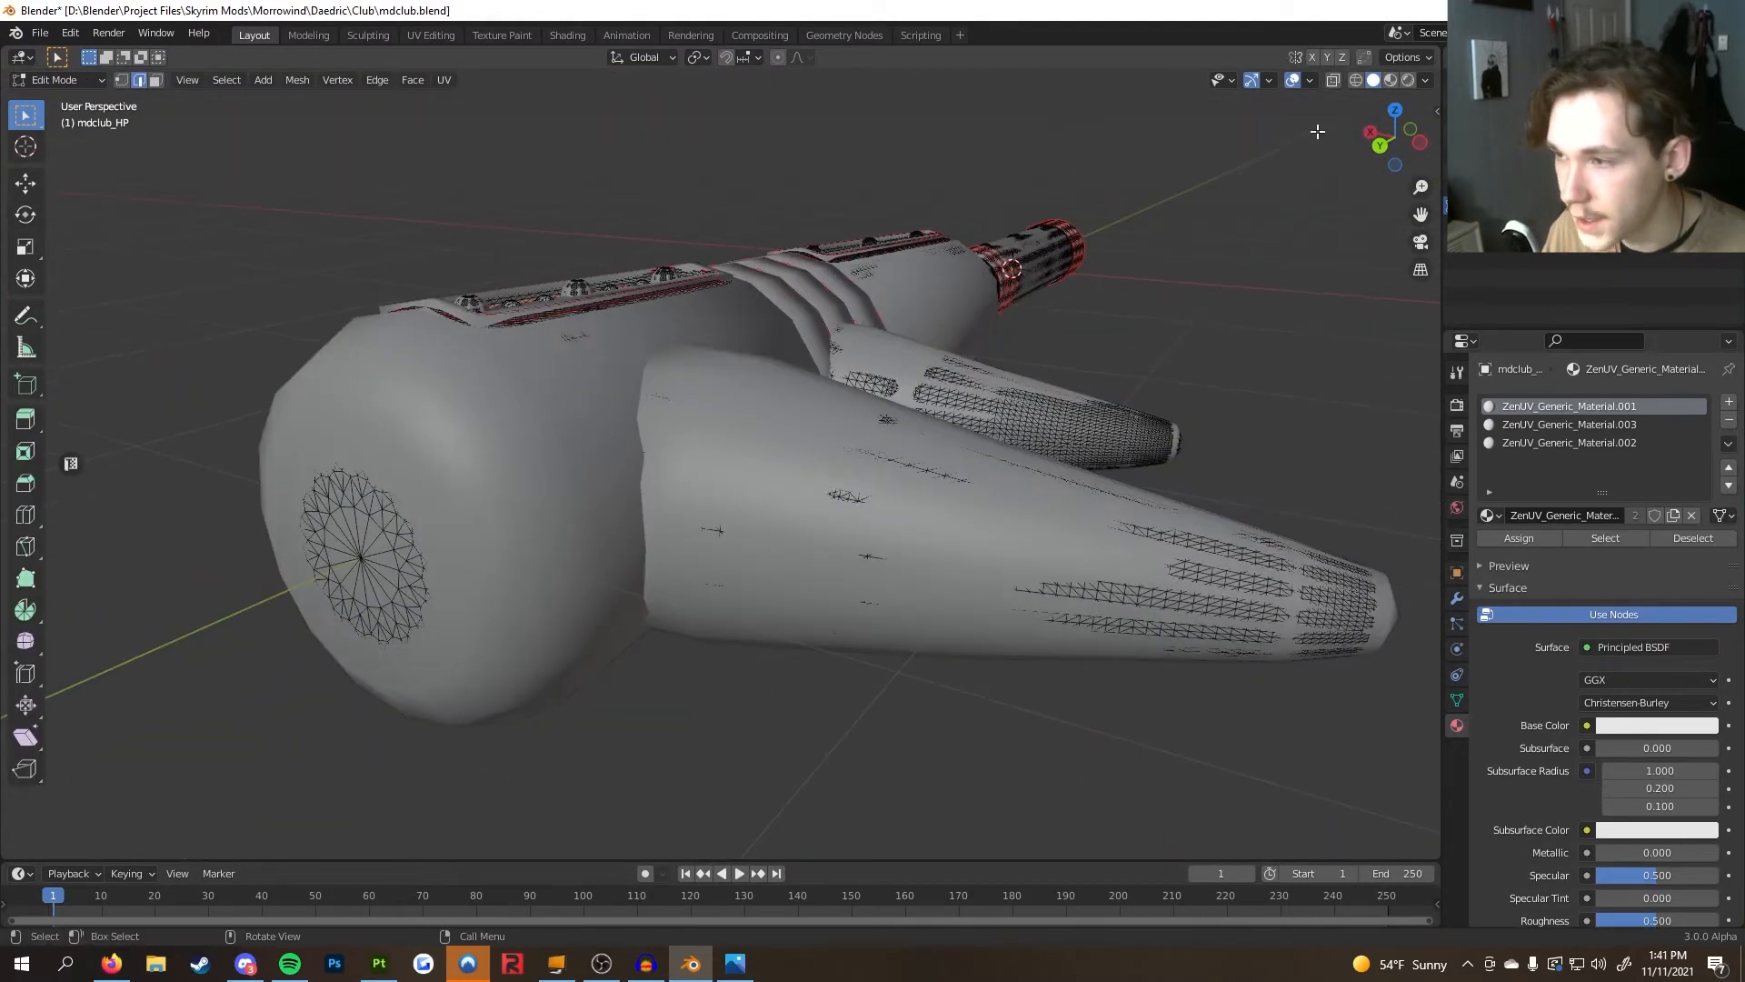
pyautogui.click(1333, 80)
pyautogui.moveTo(1182, 200); pyautogui.dragTo(1057, 309, button='middle')
pyautogui.scroll(3, 1057, 309)
pyautogui.moveTo(921, 280); pyautogui.dragTo(1164, 159, button='middle')
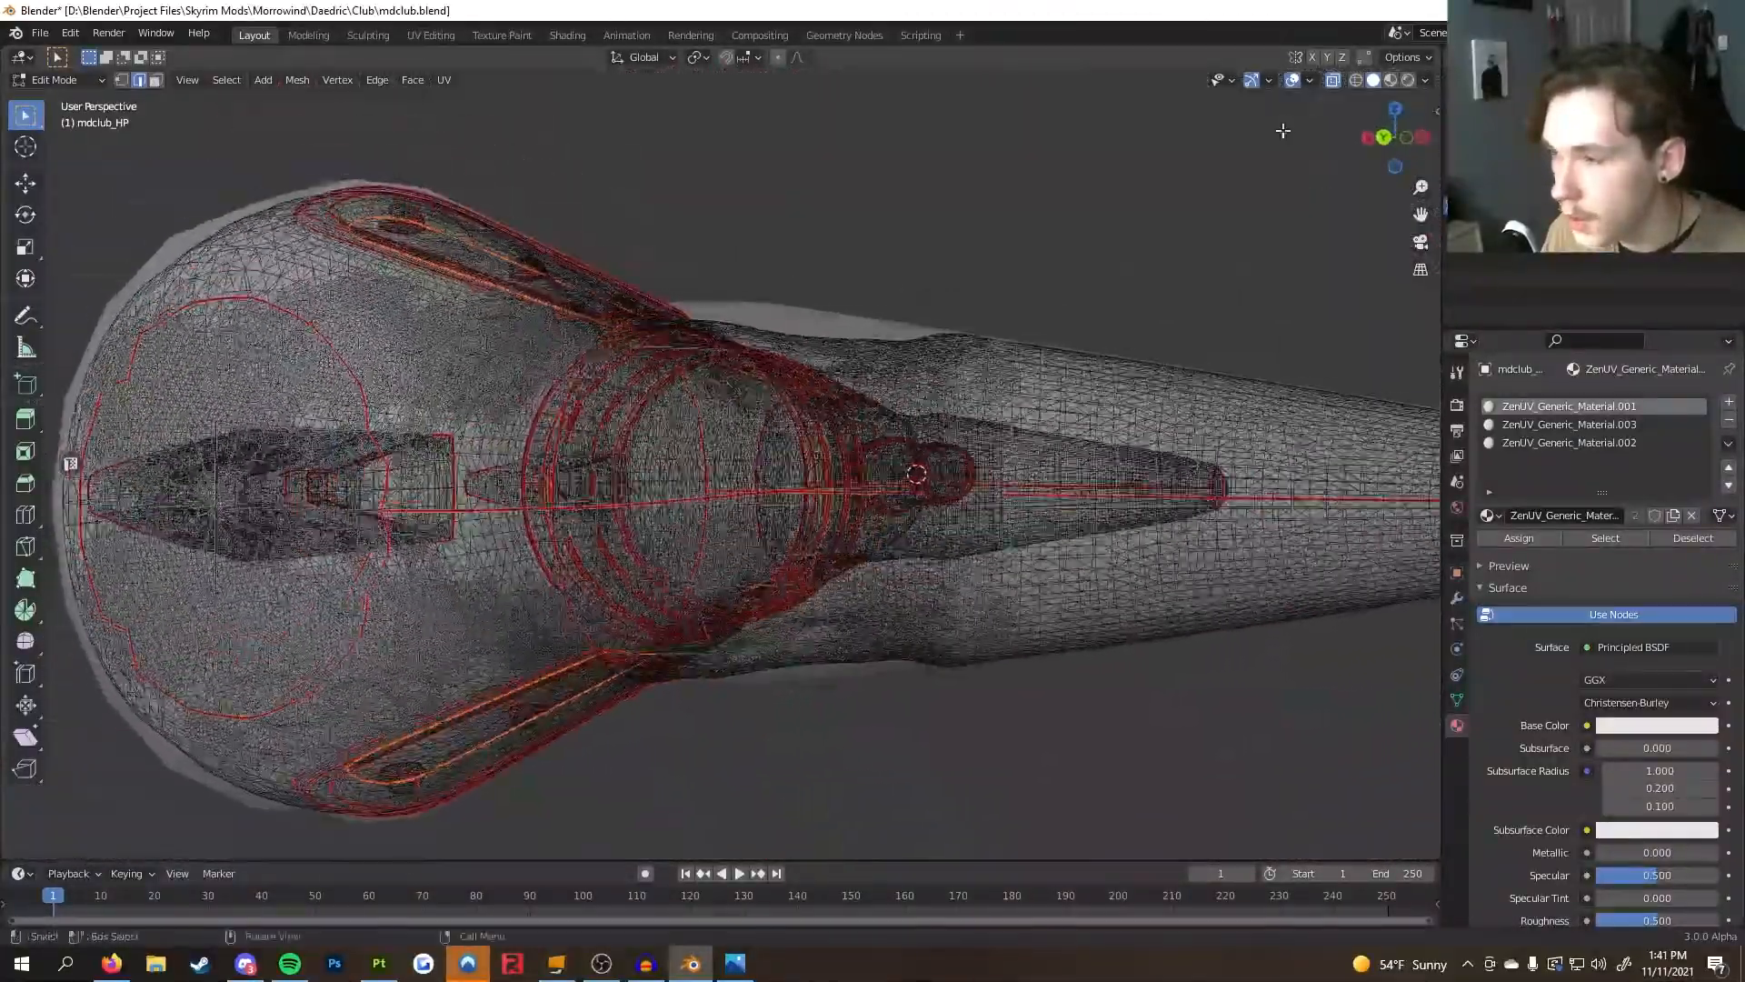
pyautogui.click(1332, 81)
pyautogui.moveTo(1181, 290); pyautogui.dragTo(807, 512, button='middle')
pyautogui.scroll(-5, 1052, 442)
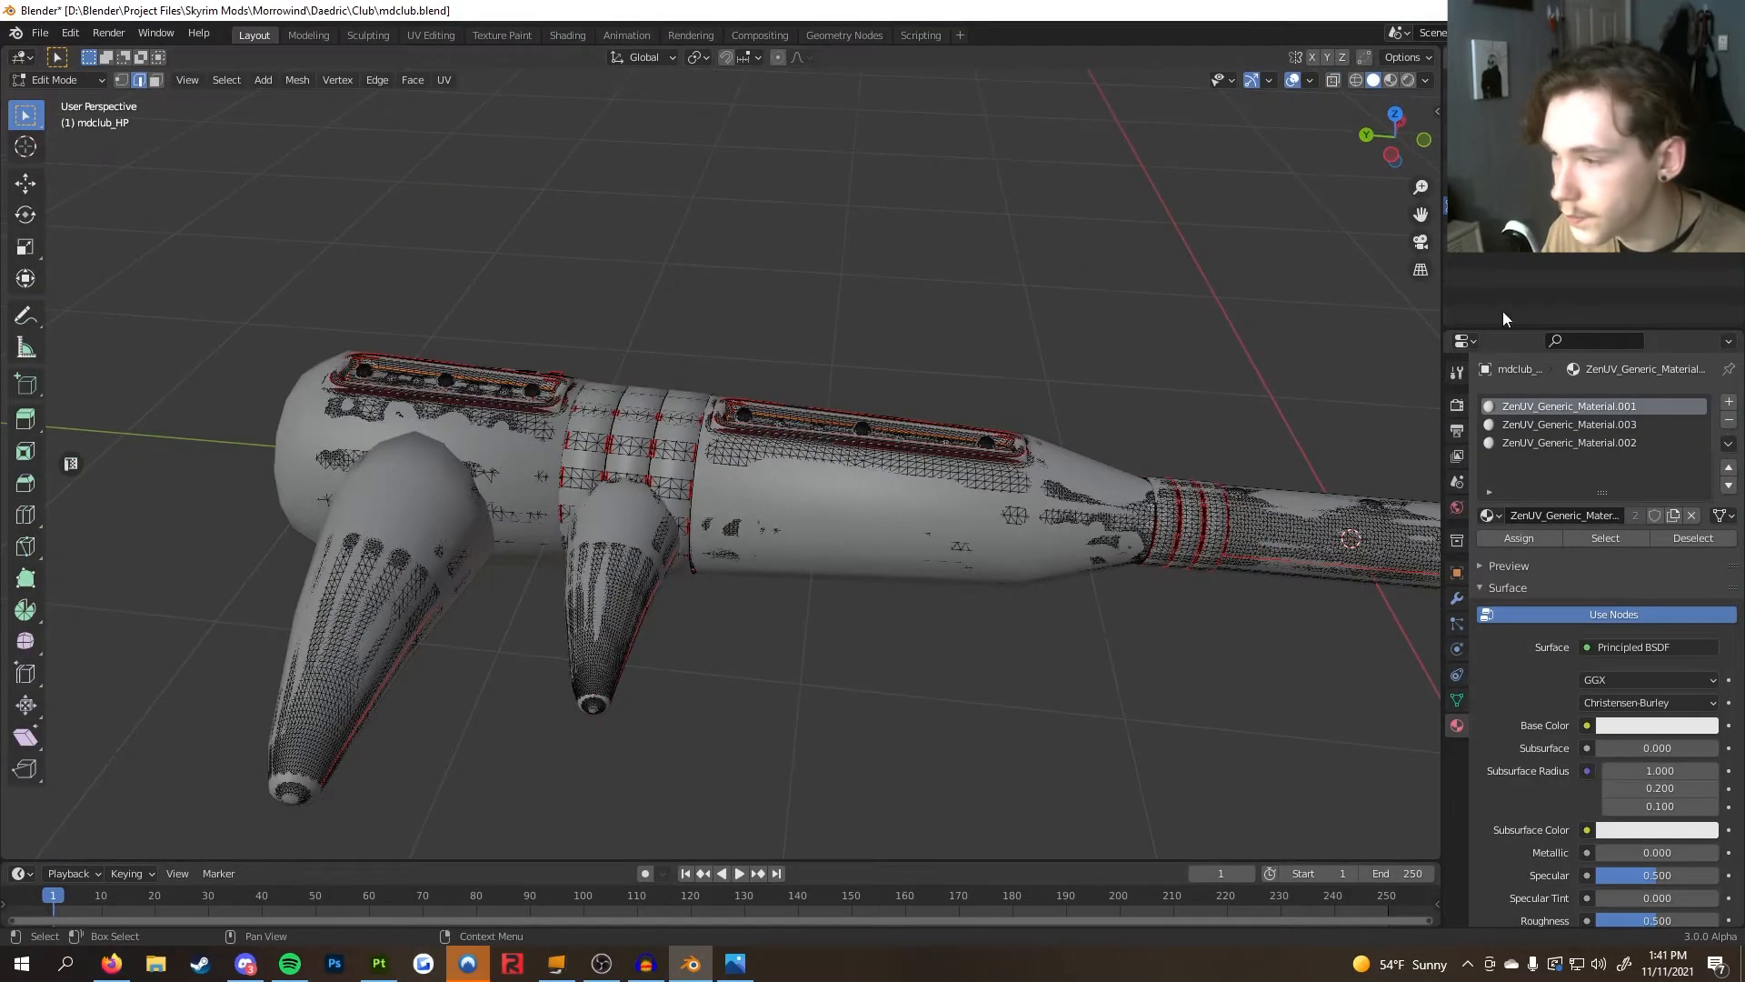
pyautogui.press('Tab')
pyautogui.click(1708, 224)
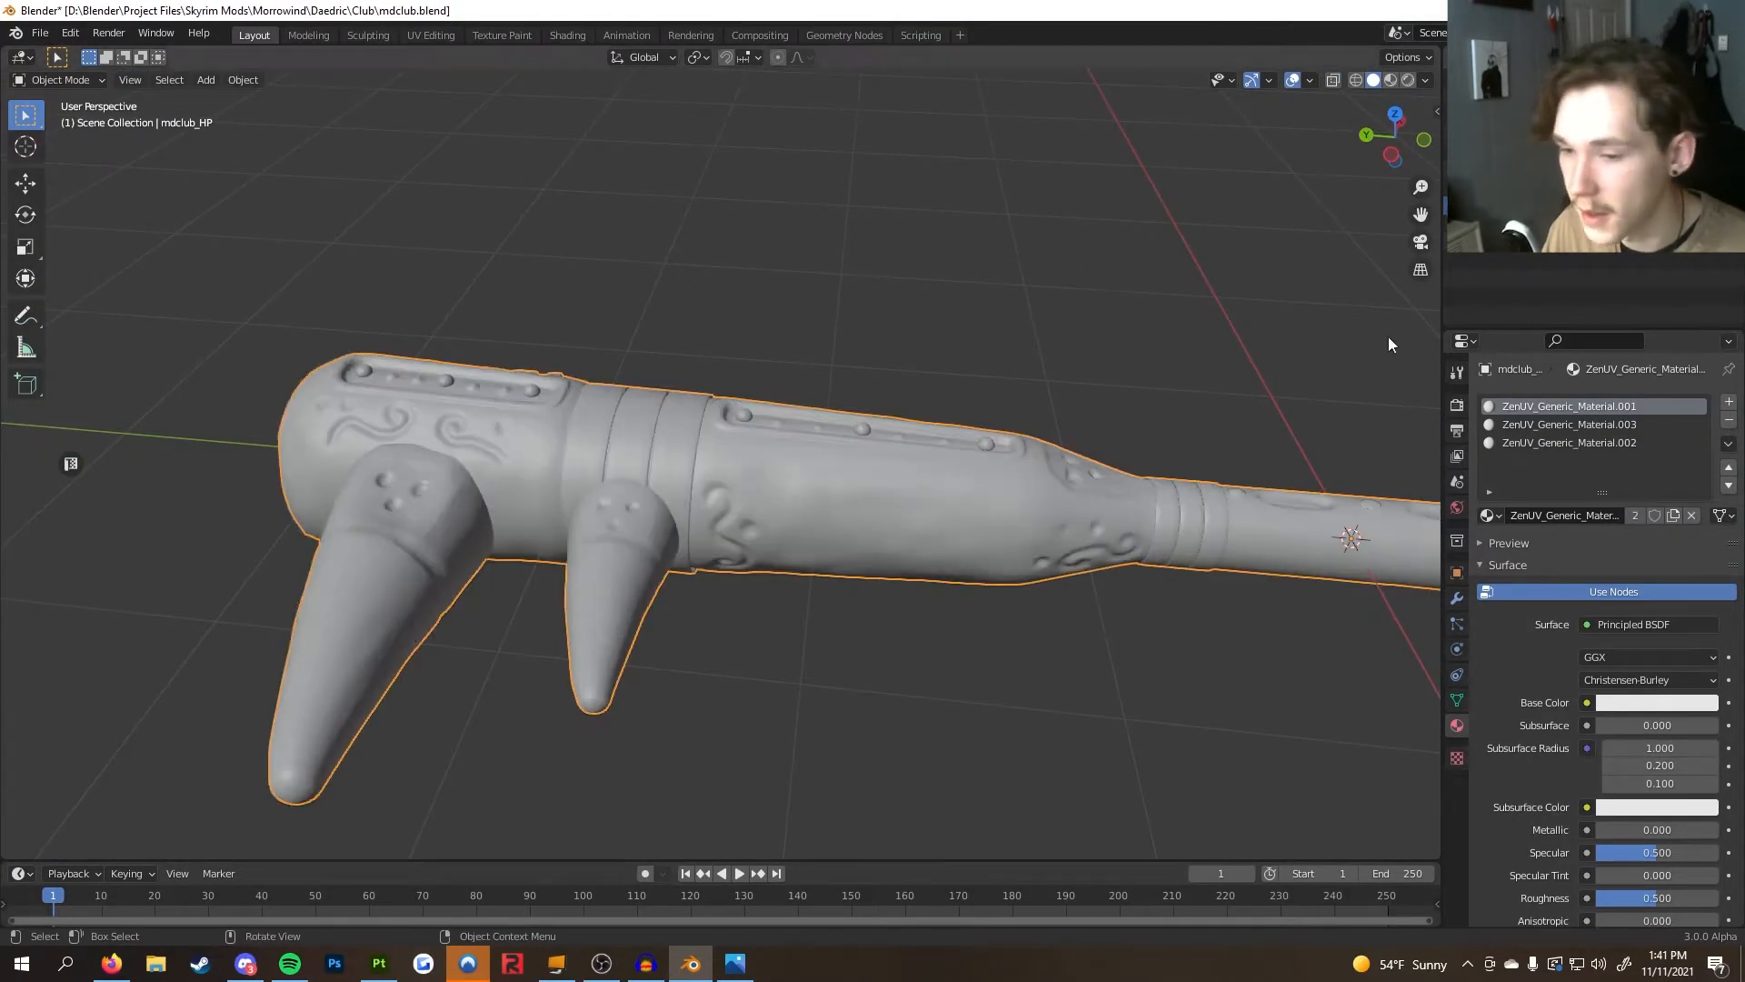
pyautogui.keyDown('shift'); pyautogui.moveTo(876, 460); pyautogui.dragTo(832, 461, button='middle'); pyautogui.keyUp('shift')
pyautogui.scroll(3, 1065, 440)
pyautogui.press('Tab')
pyautogui.press('Tab')
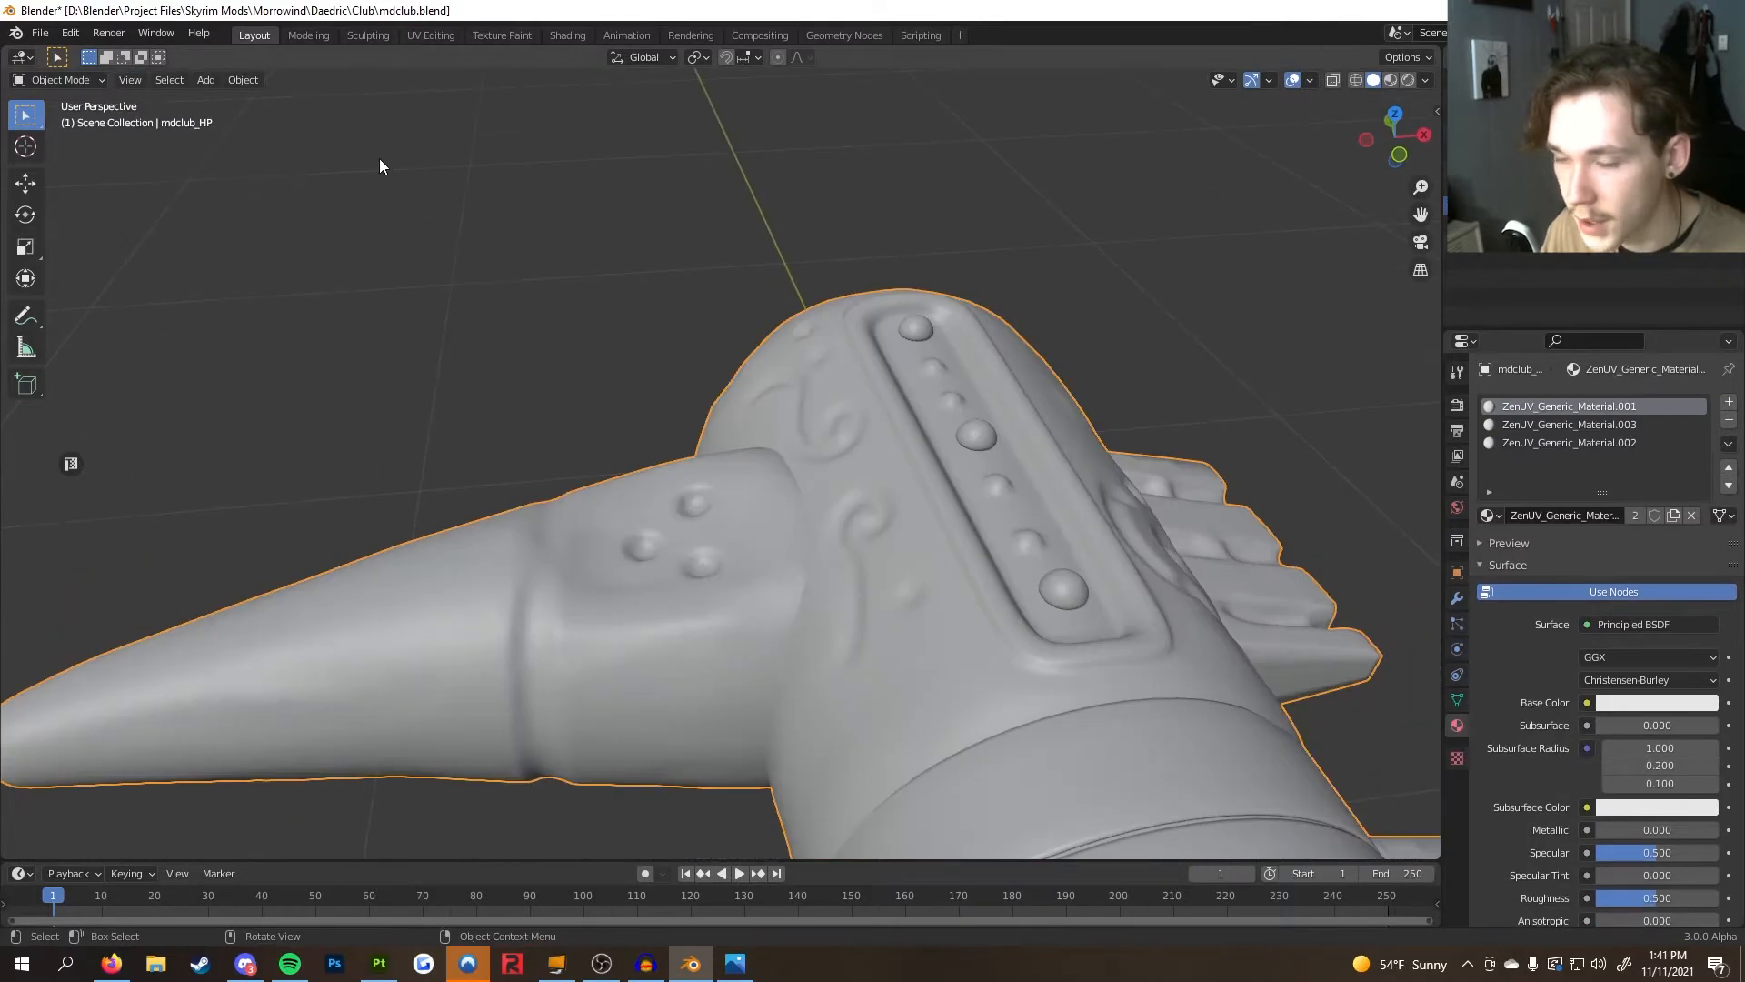
# In the Sculpting workspace, use the Inflate/Deflate brush on the small holes of the front prong
pyautogui.click(368, 36)
pyautogui.scroll(3, 700, 409)
pyautogui.moveTo(700, 409)
pyautogui.mouseDown(button='middle')
pyautogui.moveTo(940, 391)
pyautogui.moveTo(869, 390)
pyautogui.moveTo(825, 360)
pyautogui.mouseUp(button='middle')
pyautogui.scroll(3, 845, 405)
pyautogui.scroll(-3, 940, 391)
pyautogui.click(27, 305)
pyautogui.keyDown('shift'); pyautogui.moveTo(367, 319); pyautogui.dragTo(630, 389, button='middle'); pyautogui.keyUp('shift')
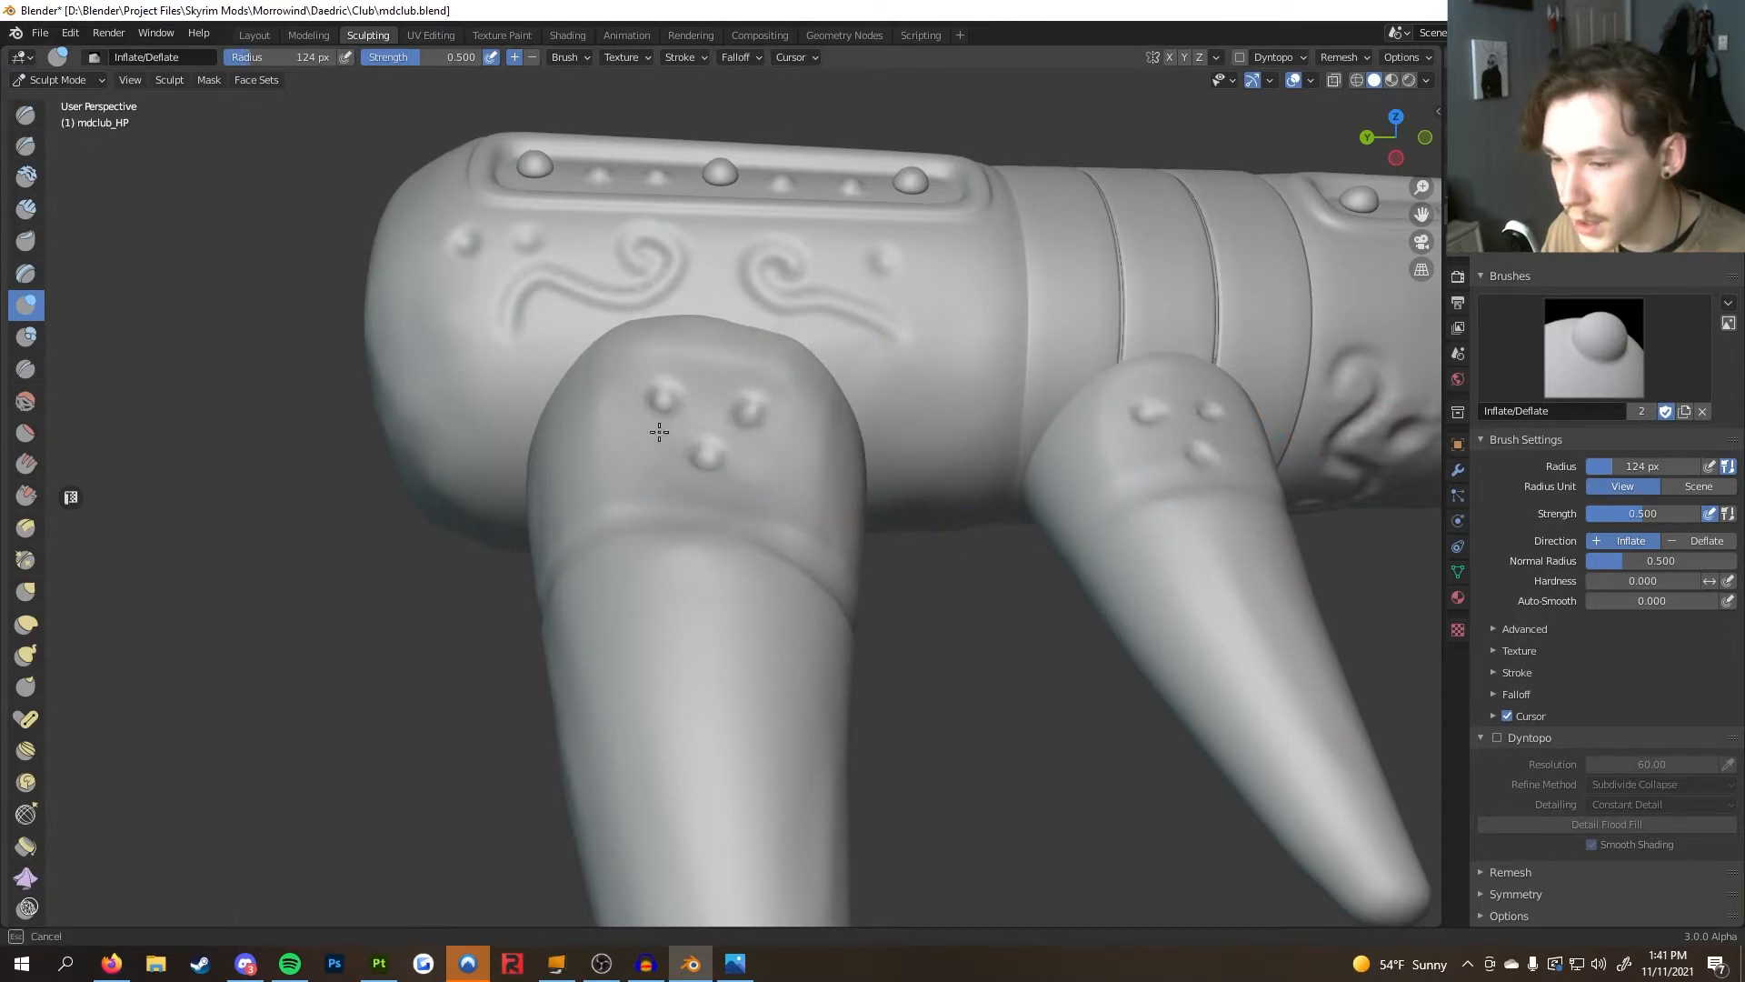
pyautogui.moveTo(652, 391); pyautogui.dragTo(1299, 126, button='middle')
pyautogui.moveTo(1167, 220); pyautogui.dragTo(844, 415, button='middle')
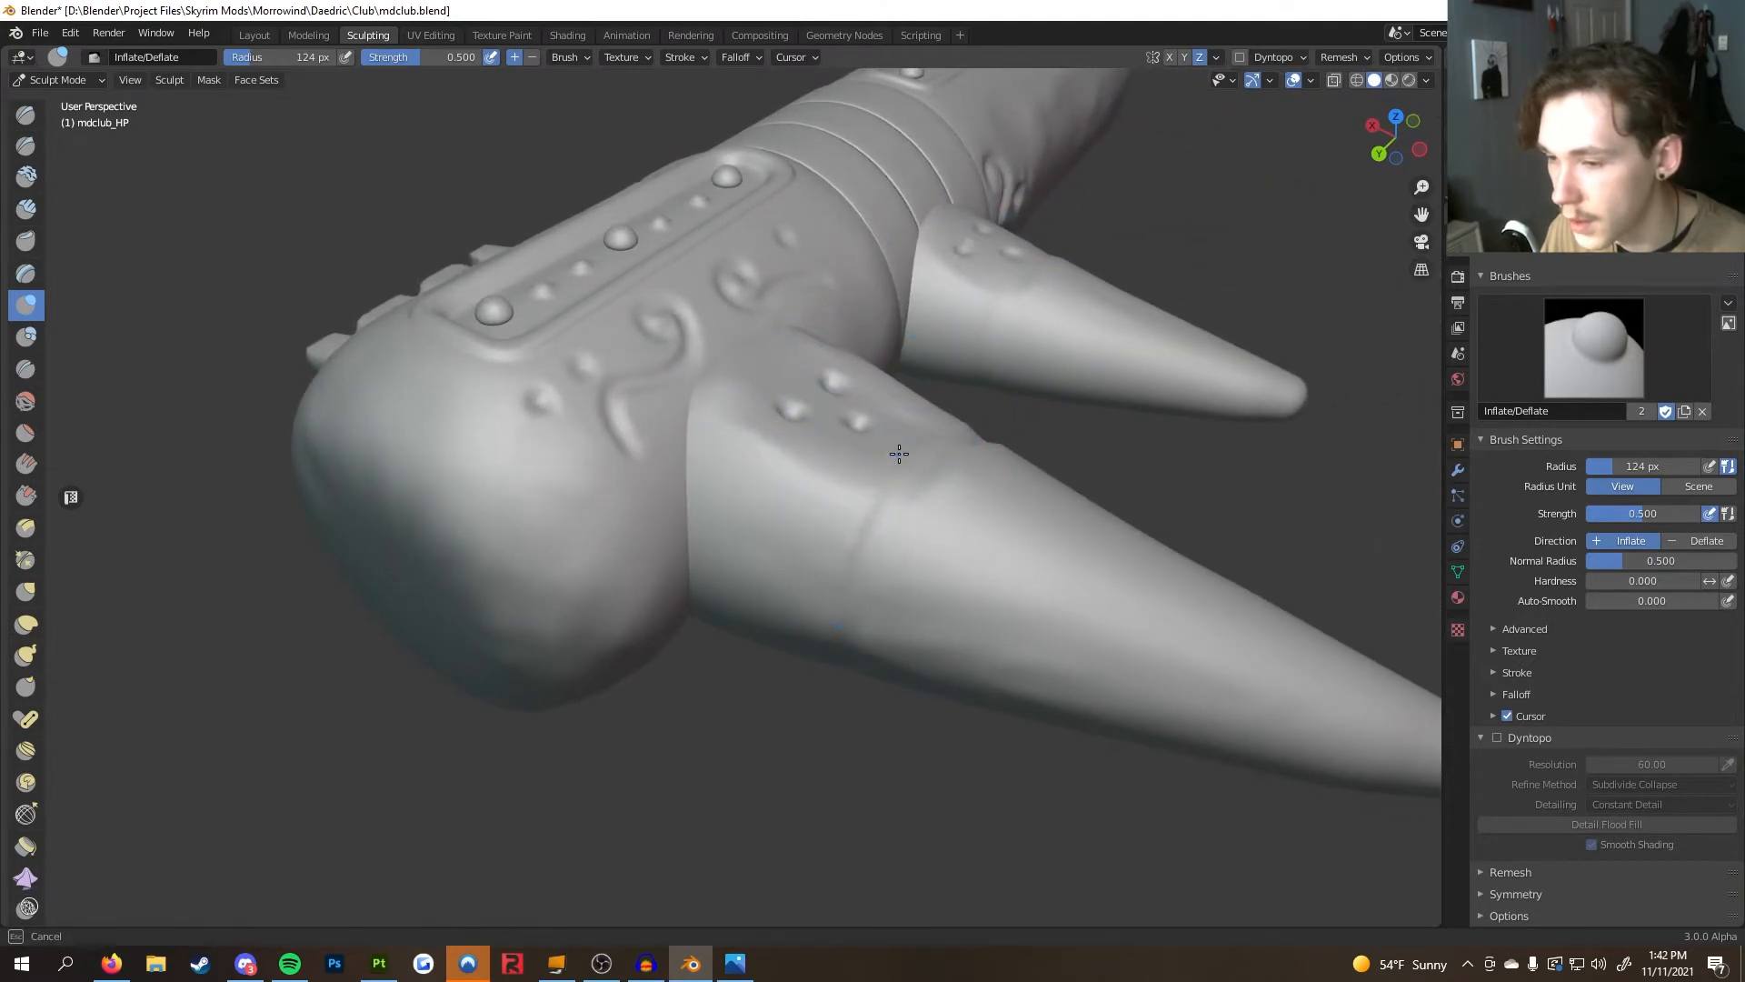
pyautogui.moveTo(848, 385)
pyautogui.mouseDown(button='middle')
pyautogui.moveTo(881, 342)
pyautogui.moveTo(849, 437)
pyautogui.mouseUp(button='middle')
pyautogui.scroll(5, 910, 412)
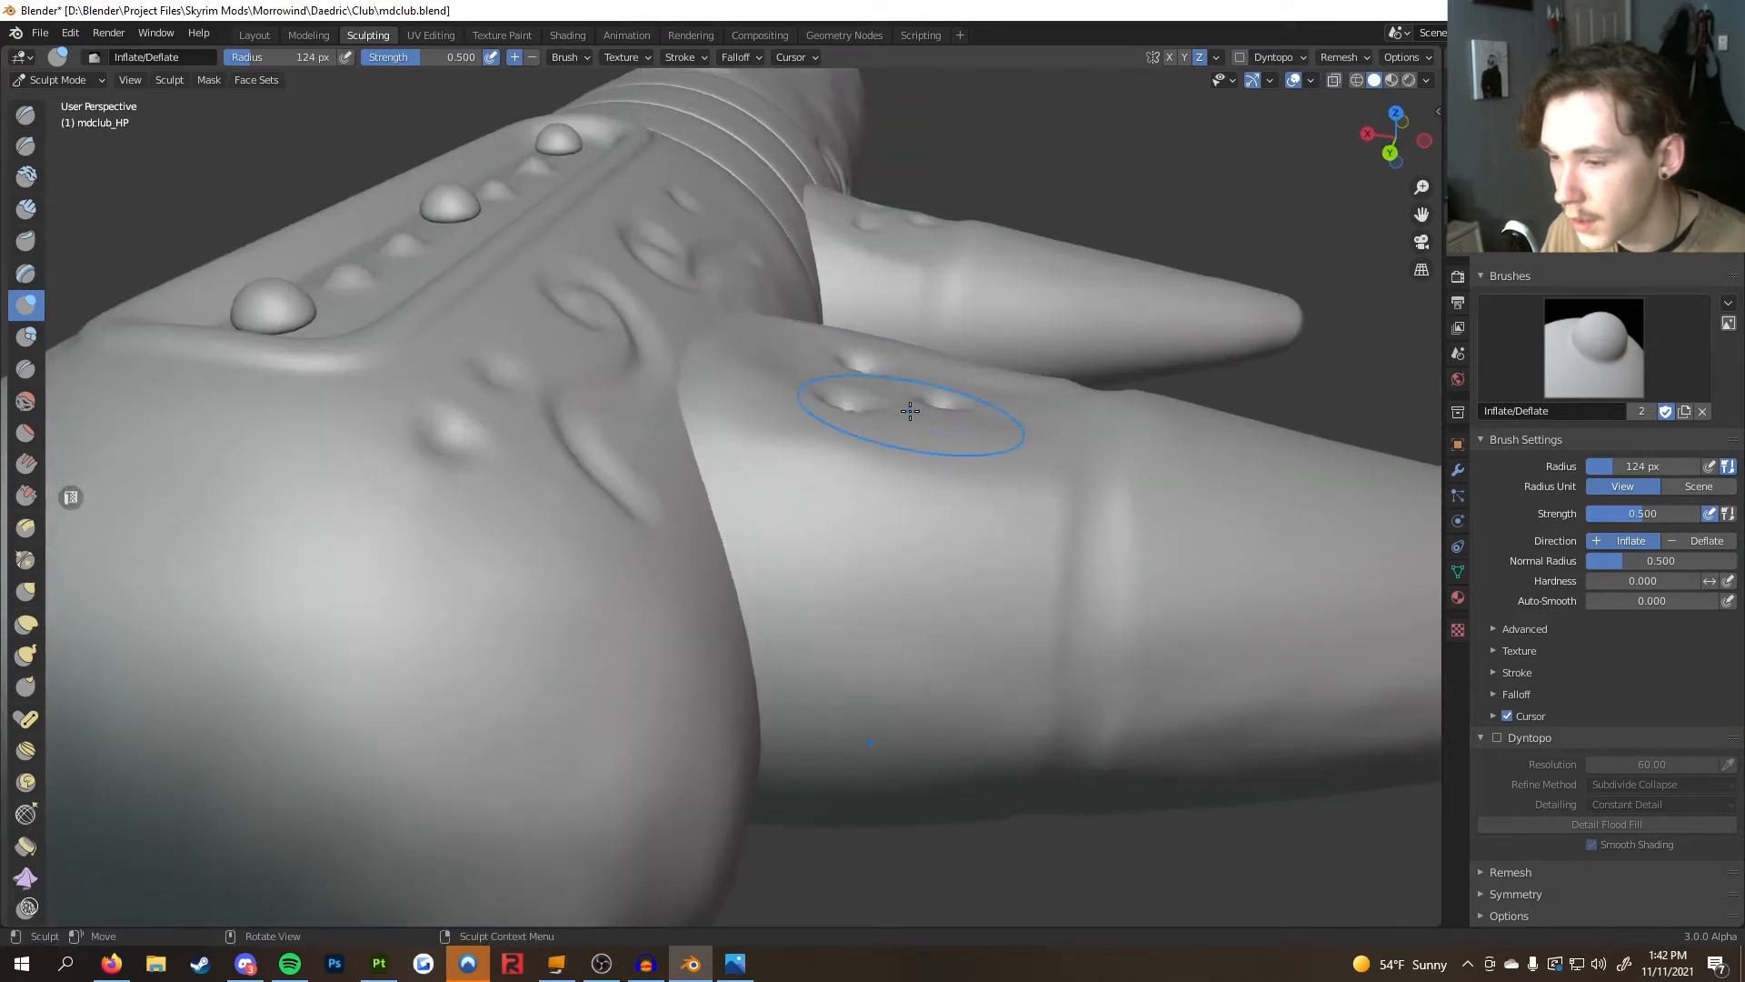
pyautogui.moveTo(894, 419)
pyautogui.mouseDown(button='middle')
pyautogui.moveTo(624, 390)
pyautogui.moveTo(732, 487)
pyautogui.mouseUp(button='middle')
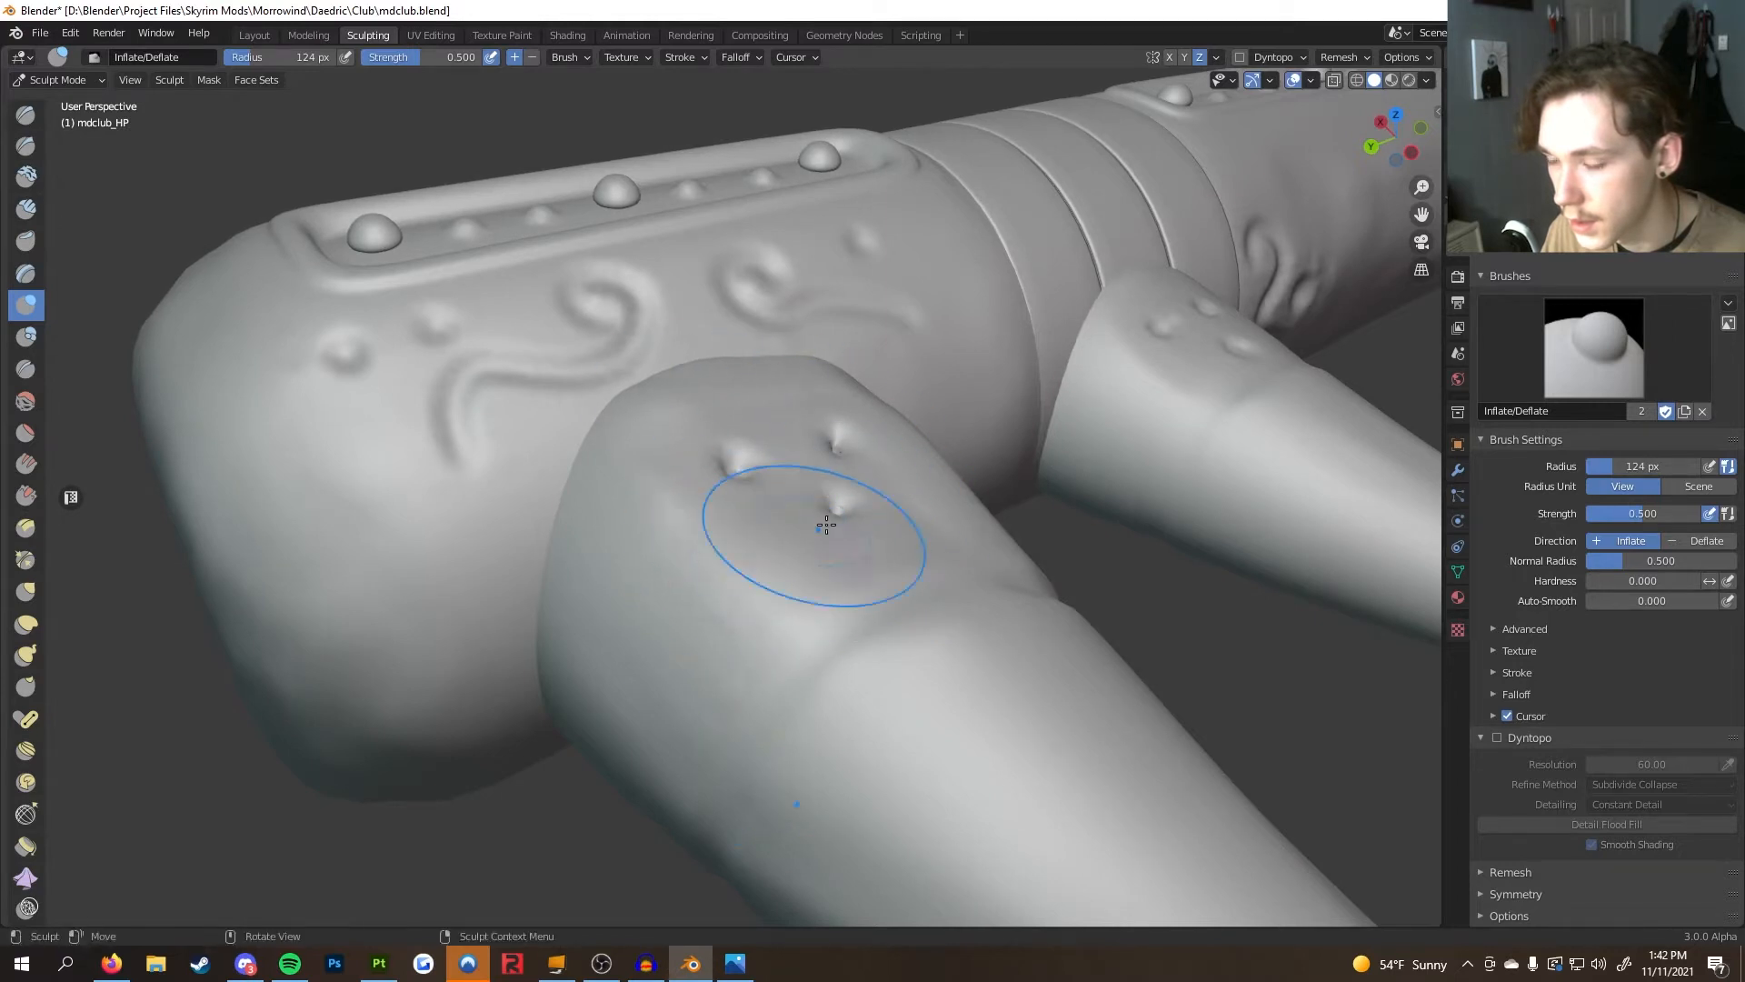
pyautogui.moveTo(810, 534); pyautogui.dragTo(636, 508, button='middle')
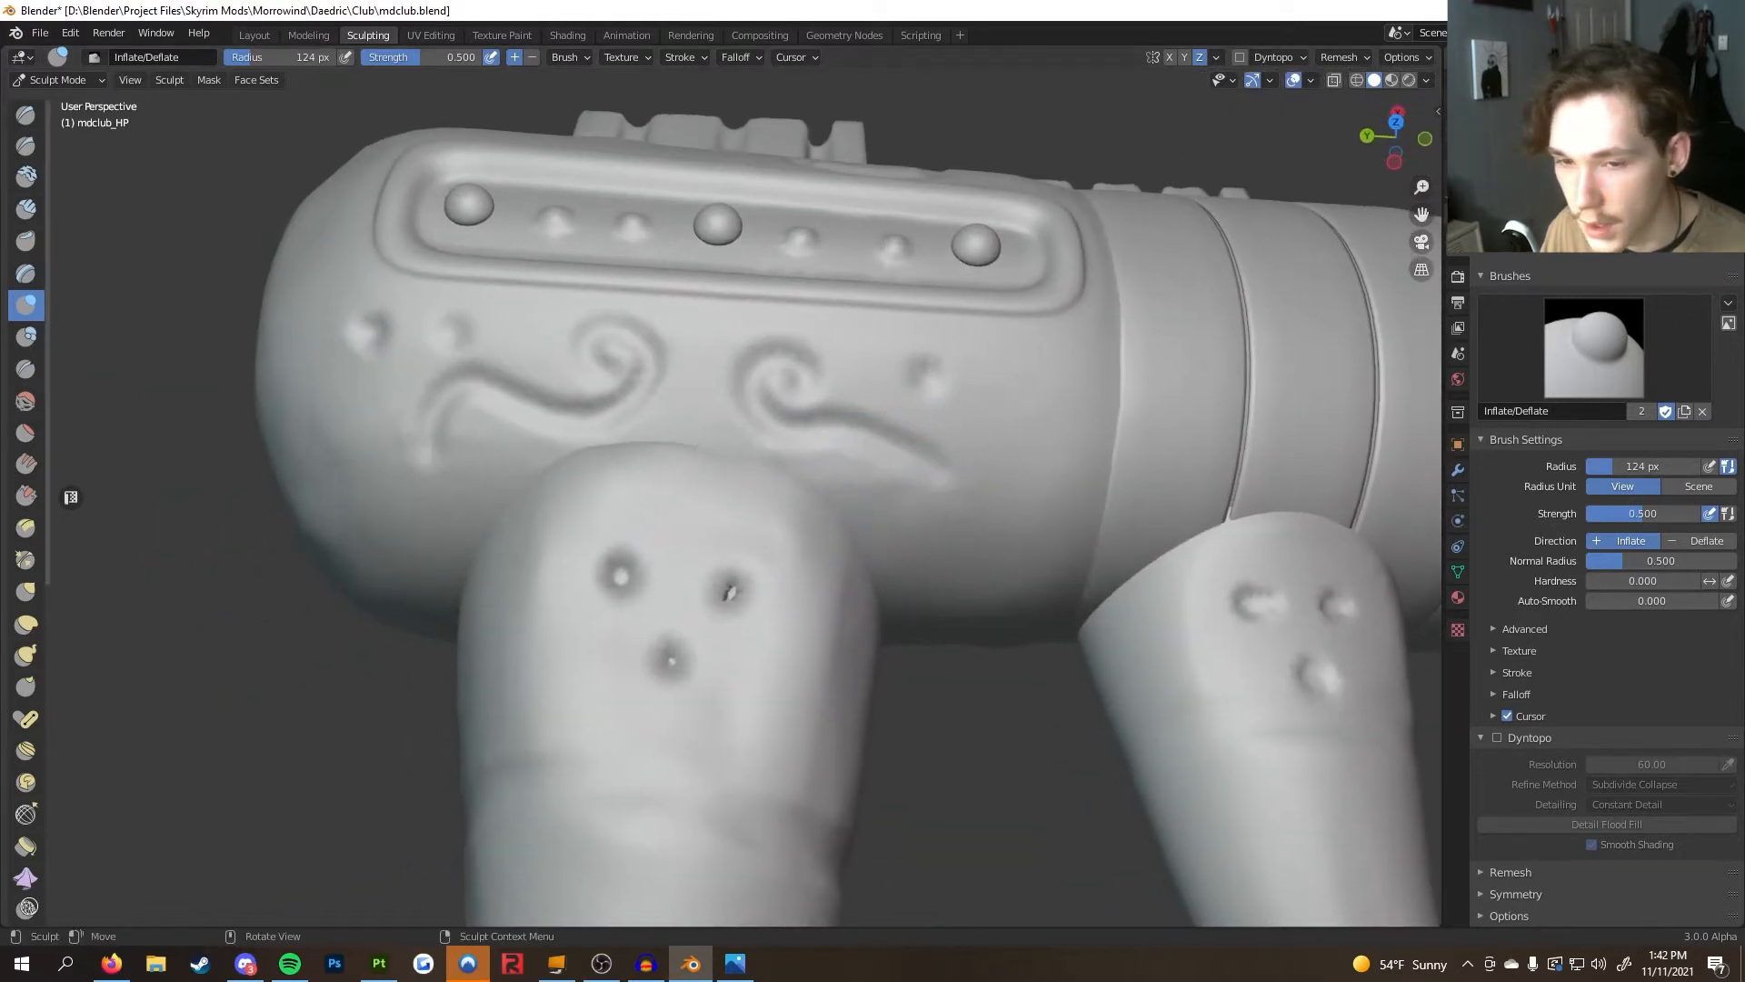
# Pick the SculptDraw brush with a 15 px radius in Subtract direction and enable Dyntopo
pyautogui.click(28, 118)
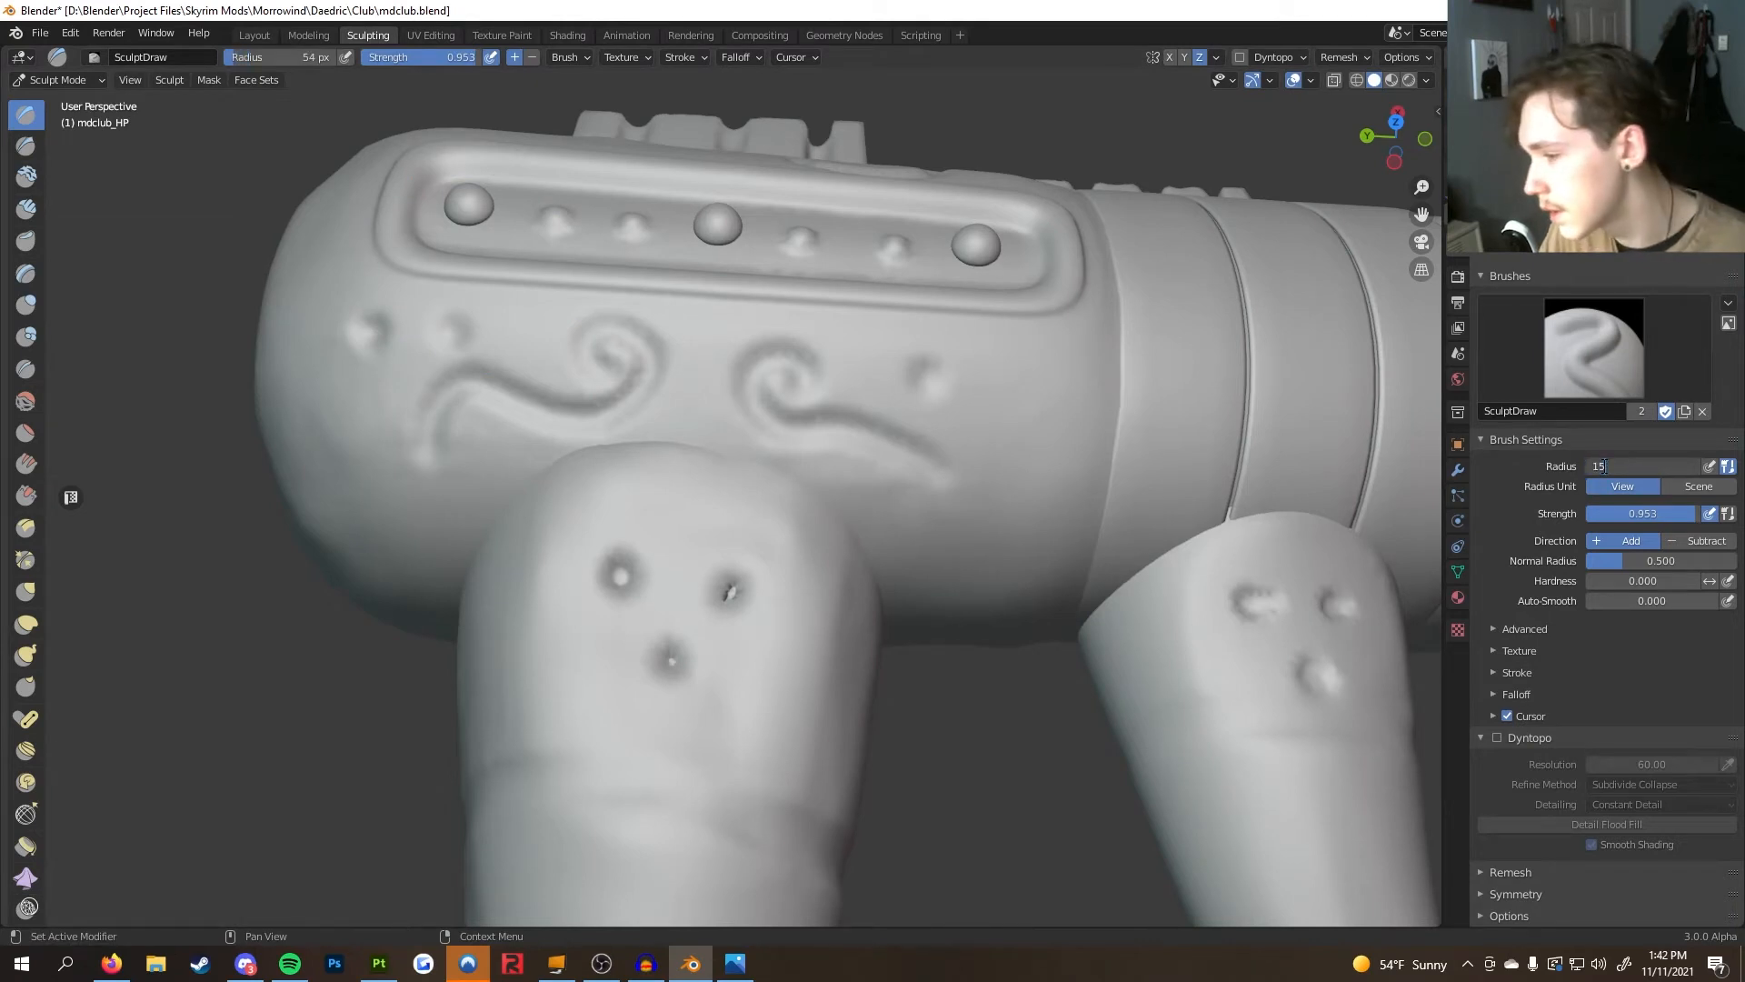
pyautogui.click(1705, 539)
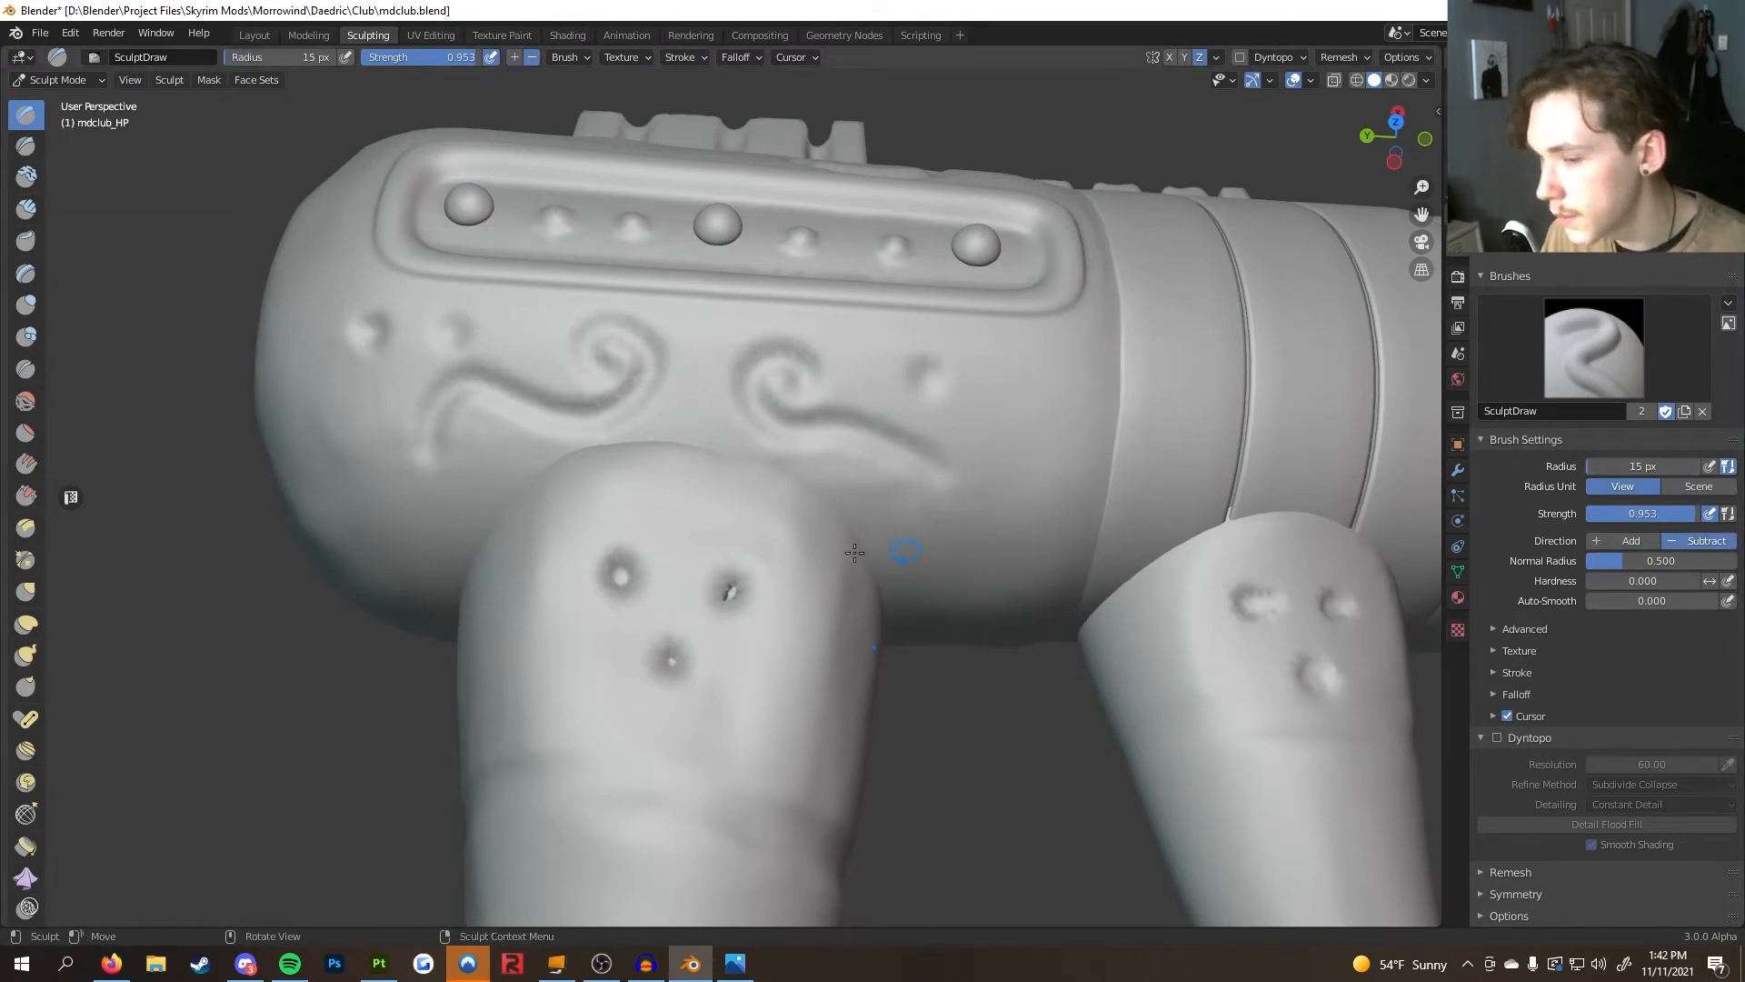
pyautogui.click(1240, 57)
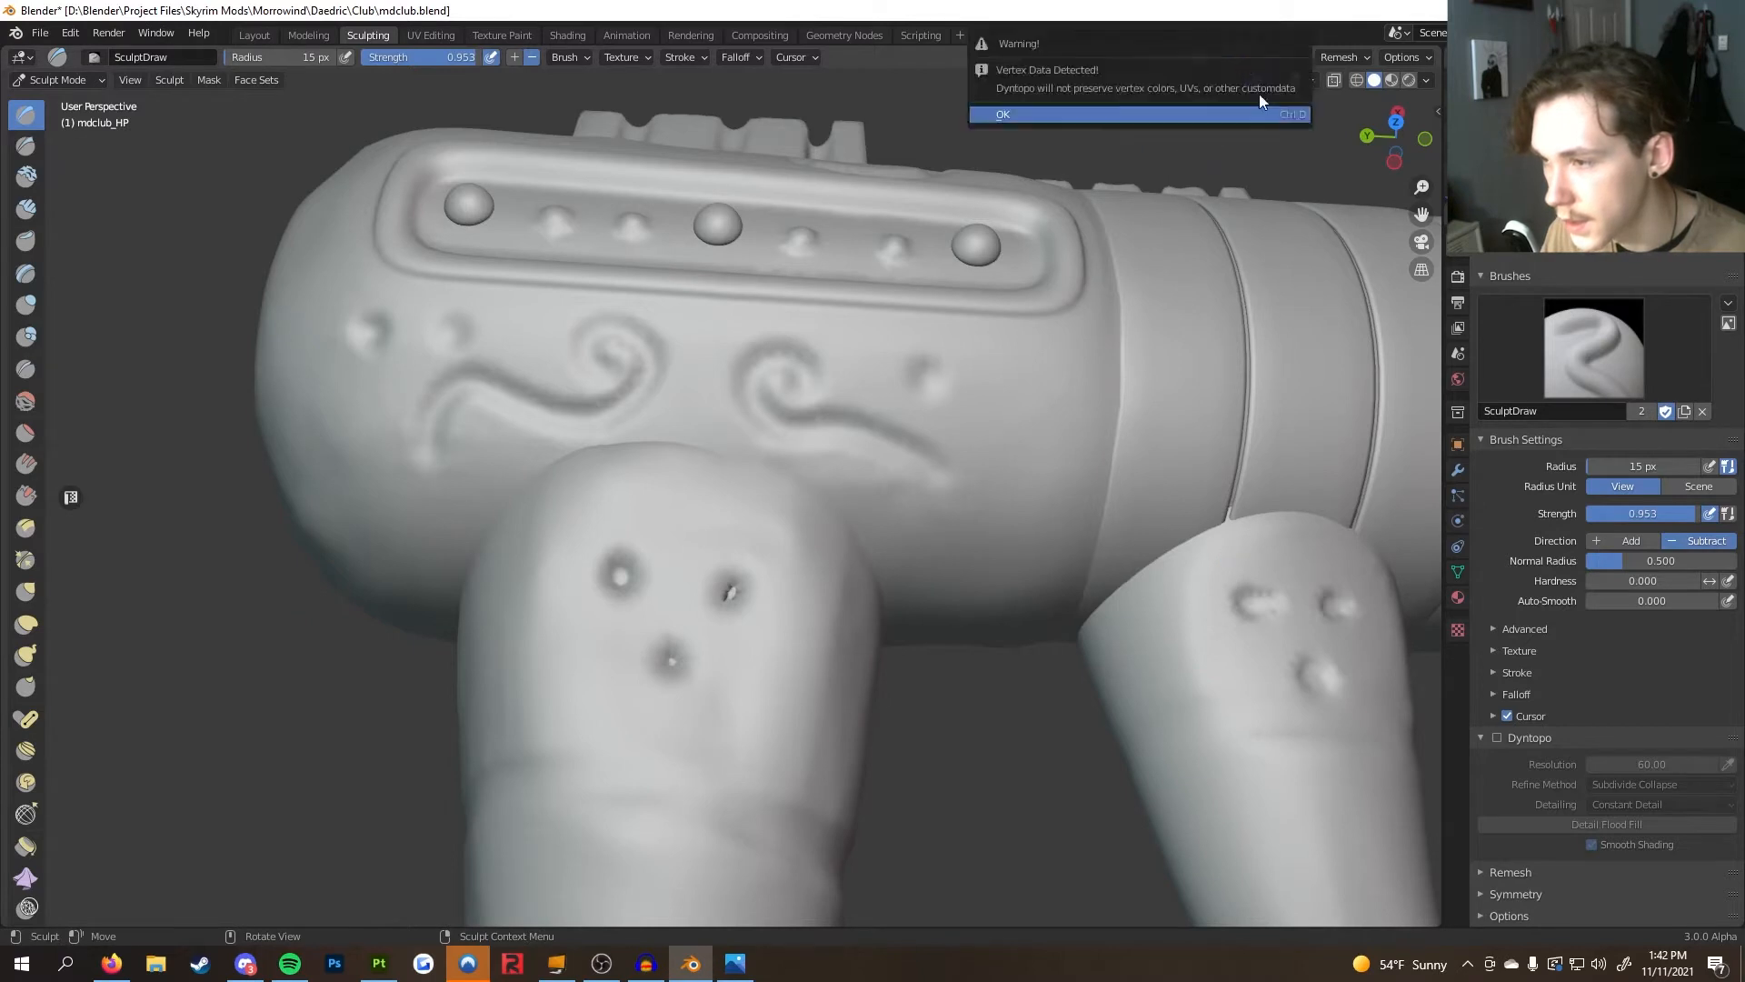
pyautogui.click(1233, 115)
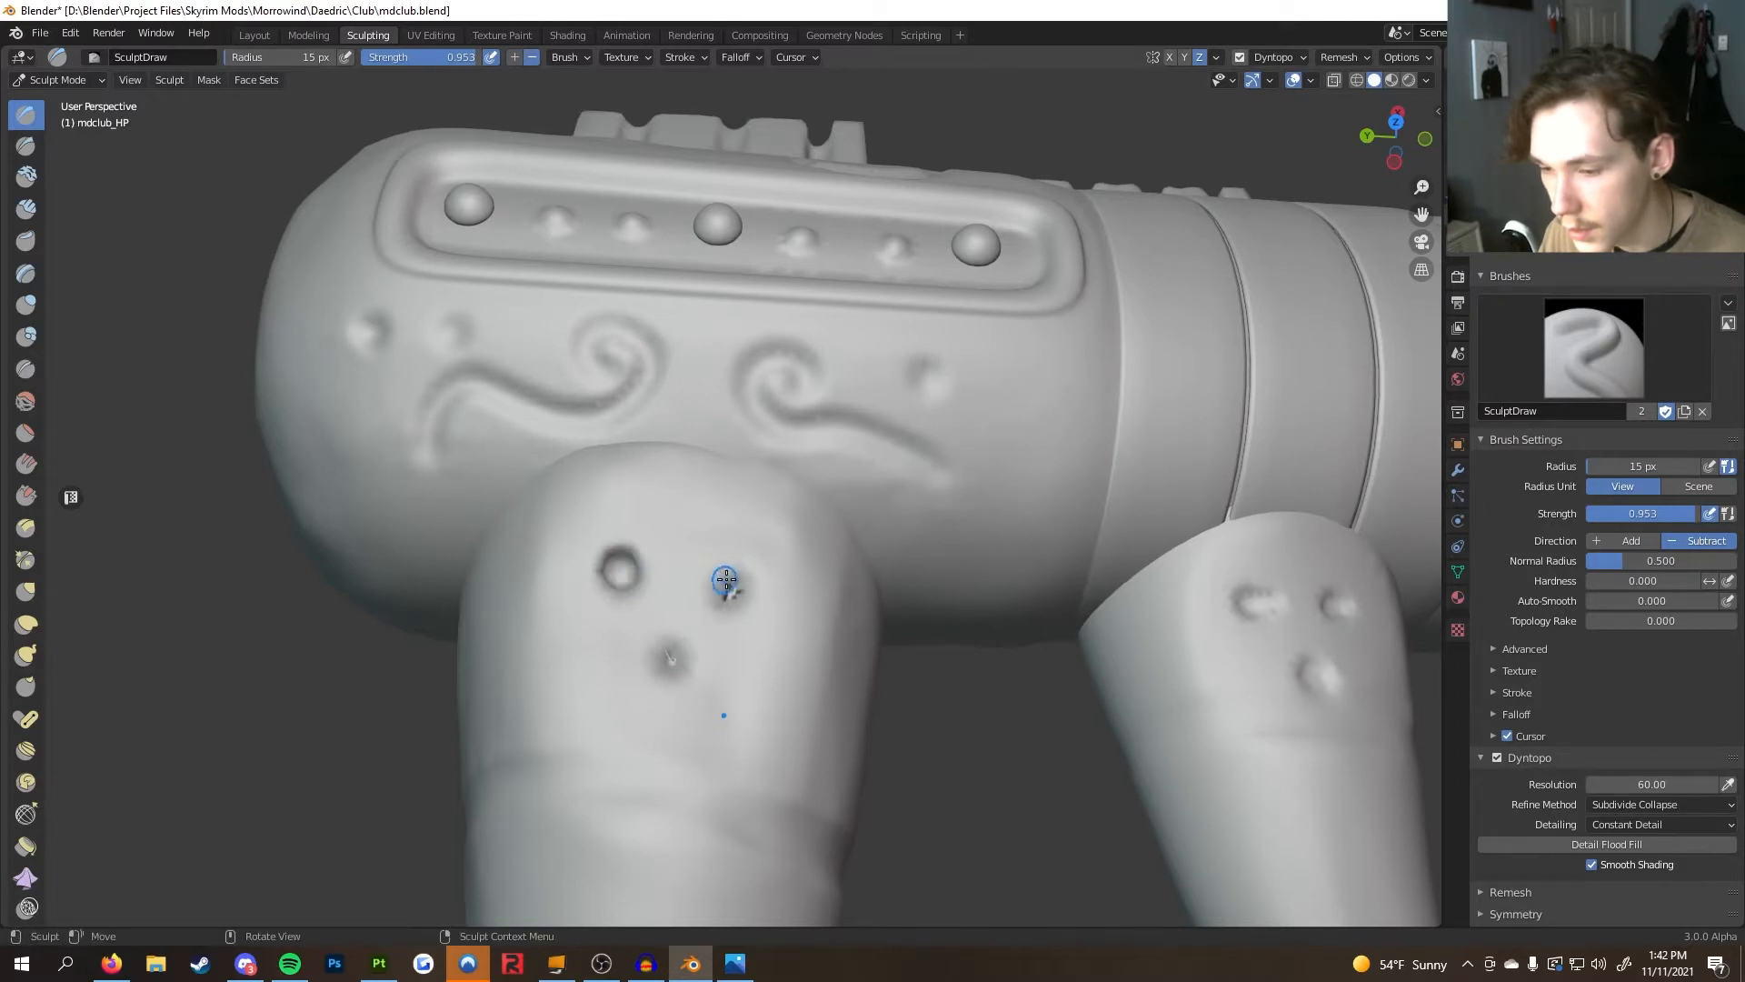
# Carve the three holes on the front prong deeper with the SculptDraw brush
pyautogui.moveTo(758, 593)
pyautogui.mouseDown(button='middle')
pyautogui.moveTo(790, 631)
pyautogui.moveTo(723, 560)
pyautogui.mouseUp(button='middle')
pyautogui.moveTo(745, 638); pyautogui.dragTo(719, 627, button='middle')
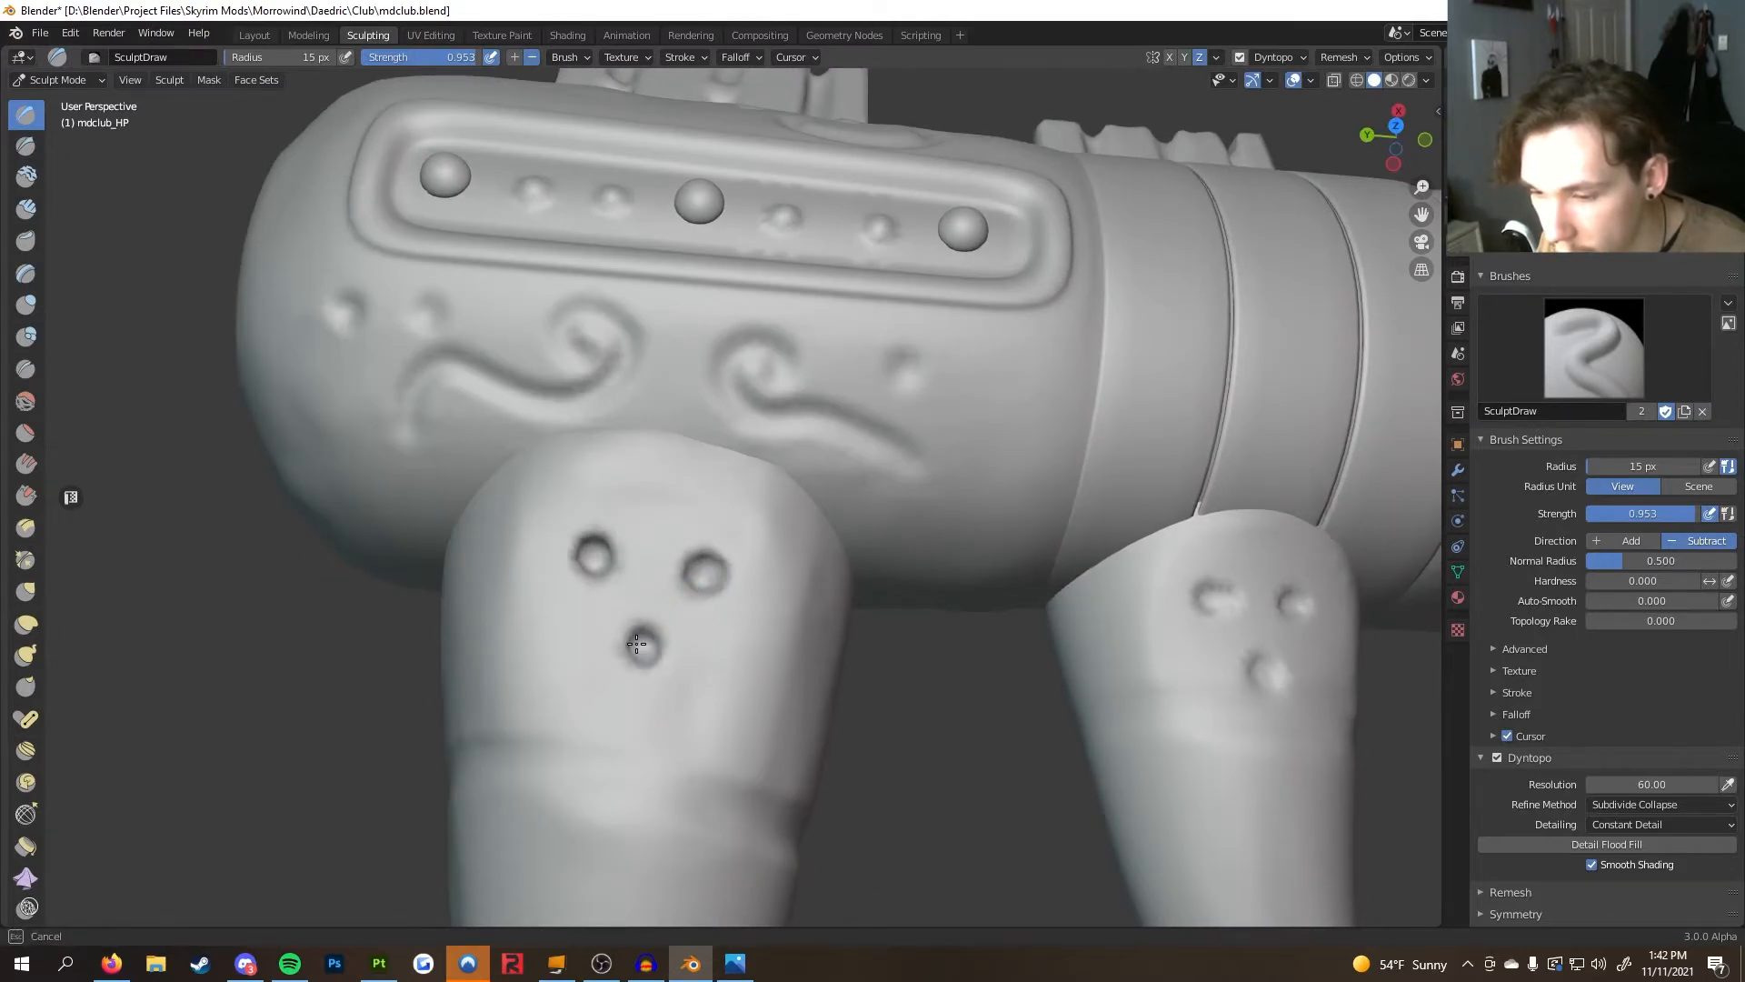
pyautogui.moveTo(715, 648)
pyautogui.mouseDown(button='middle')
pyautogui.moveTo(669, 515)
pyautogui.moveTo(538, 511)
pyautogui.moveTo(564, 537)
pyautogui.moveTo(600, 509)
pyautogui.moveTo(553, 534)
pyautogui.moveTo(509, 509)
pyautogui.mouseUp(button='middle')
pyautogui.scroll(-5, 552, 534)
# Export the high-poly club as FBX, overwriting mdclub_HP.fbx in the Textures folder
pyautogui.click(254, 35)
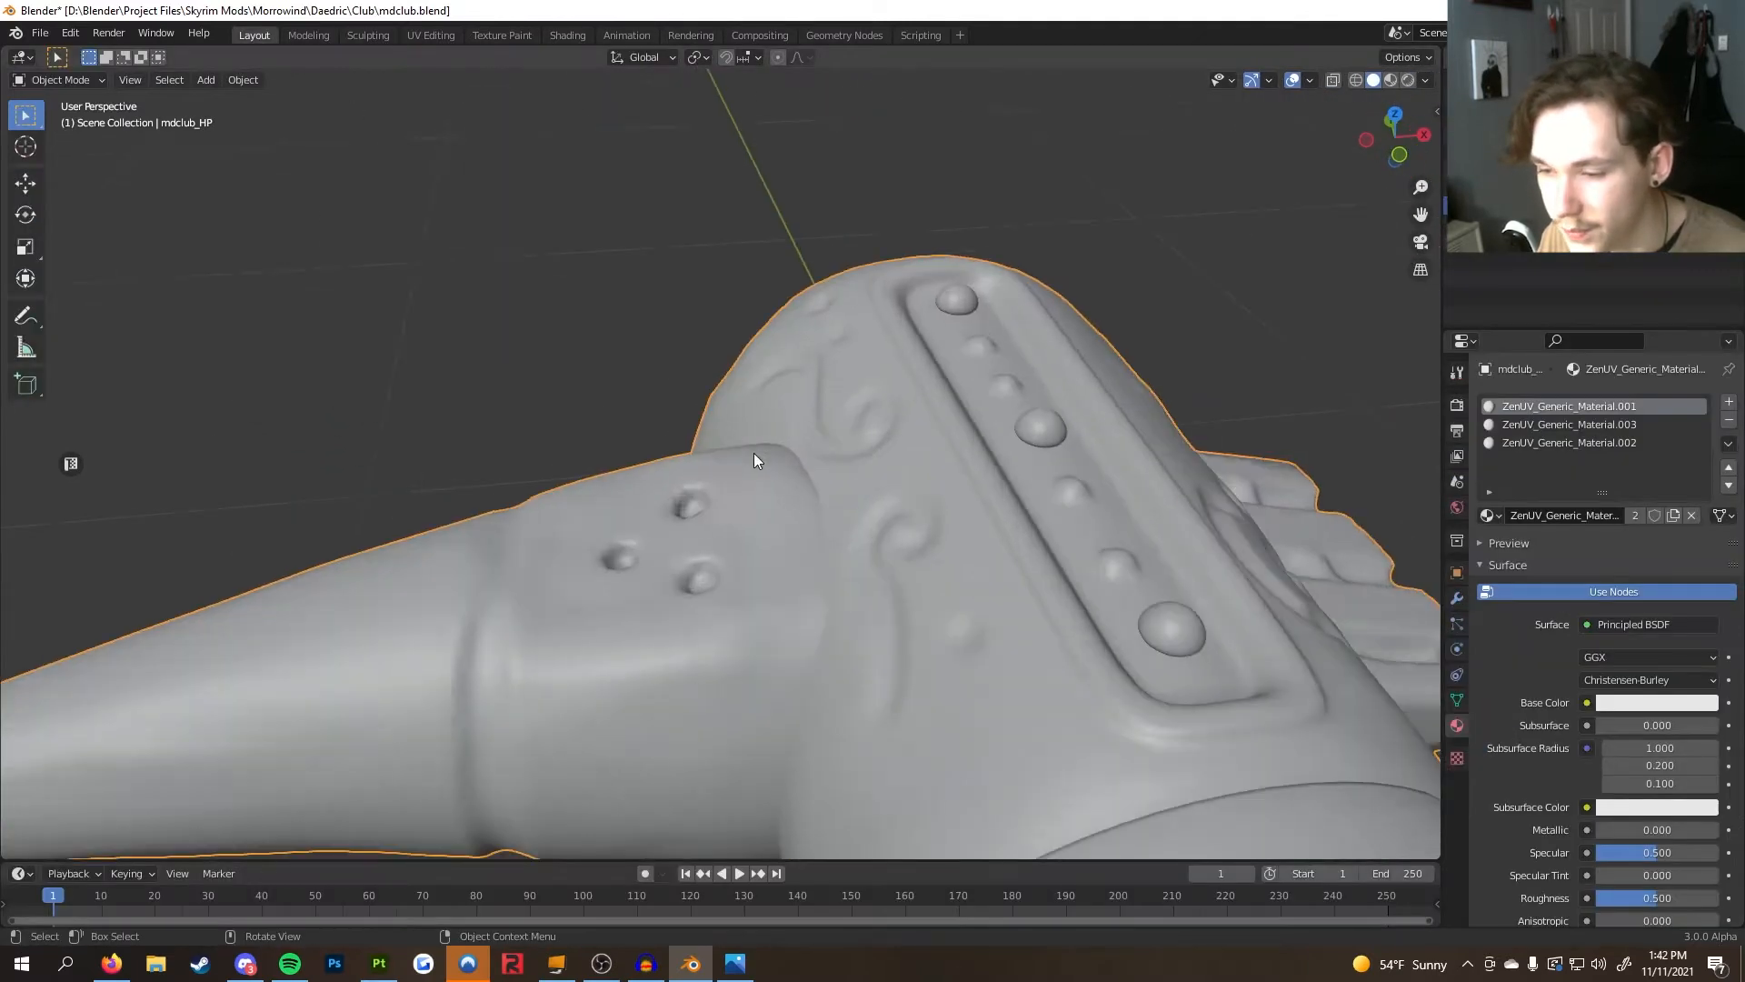
pyautogui.scroll(-5, 745, 484)
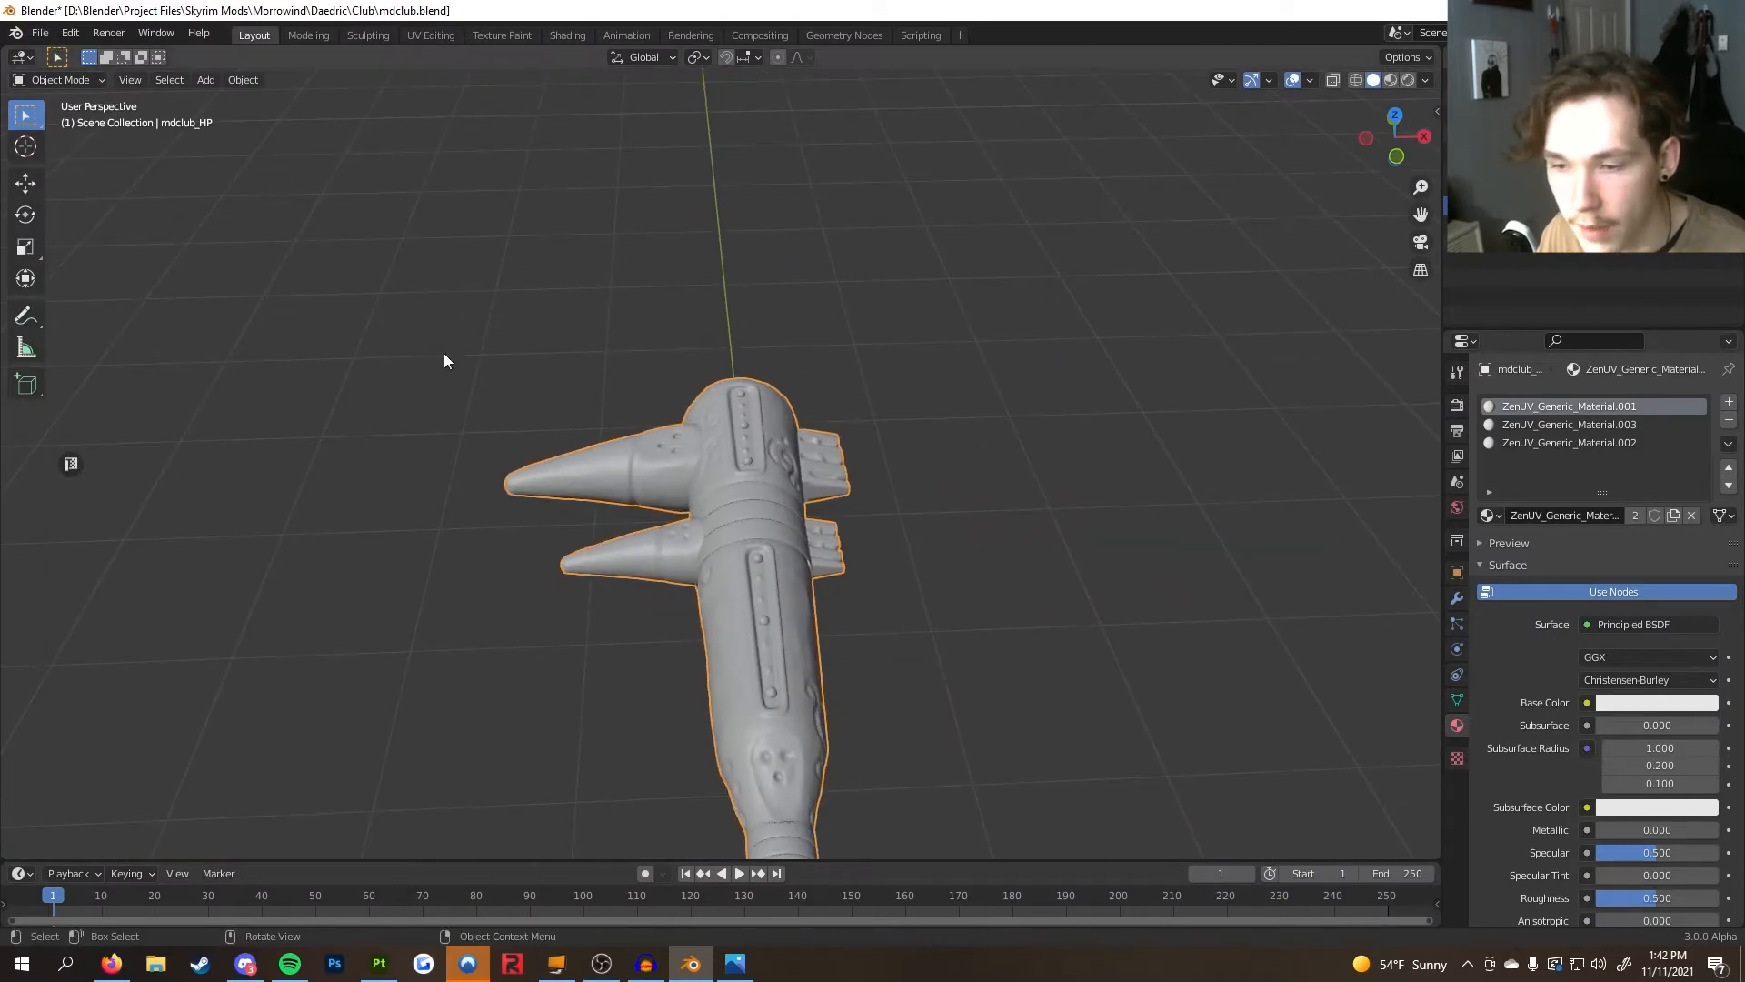
pyautogui.click(40, 32)
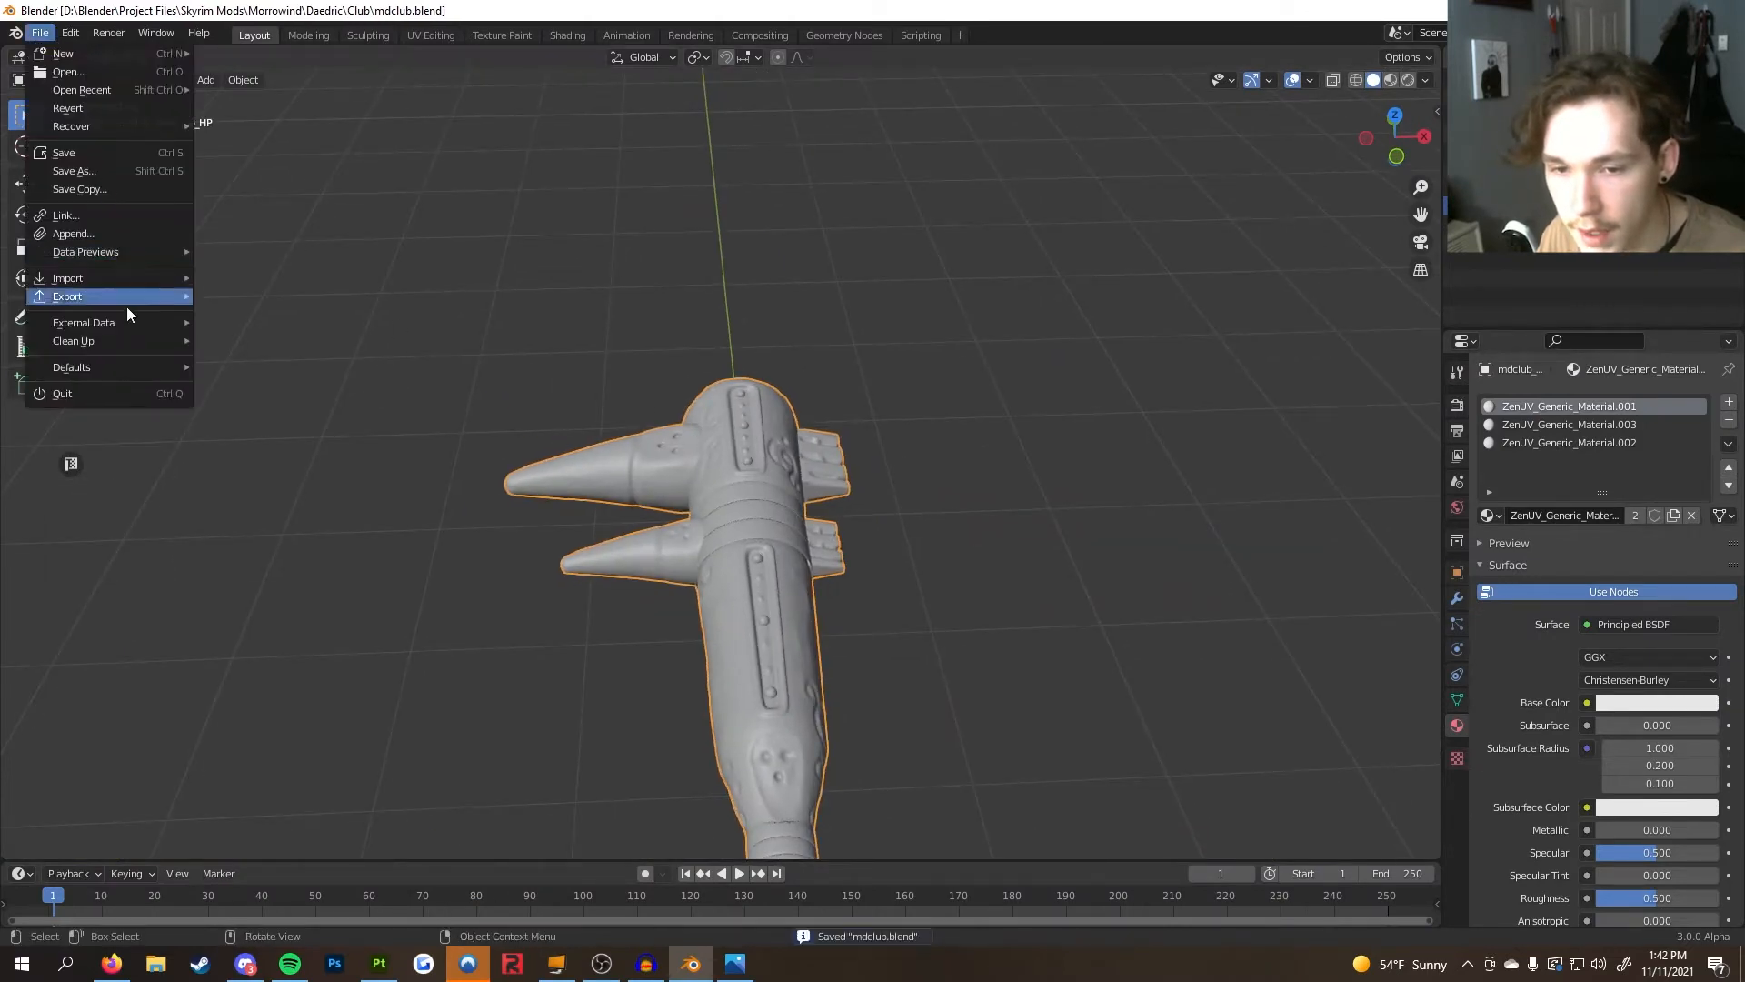
pyautogui.moveTo(125, 280)
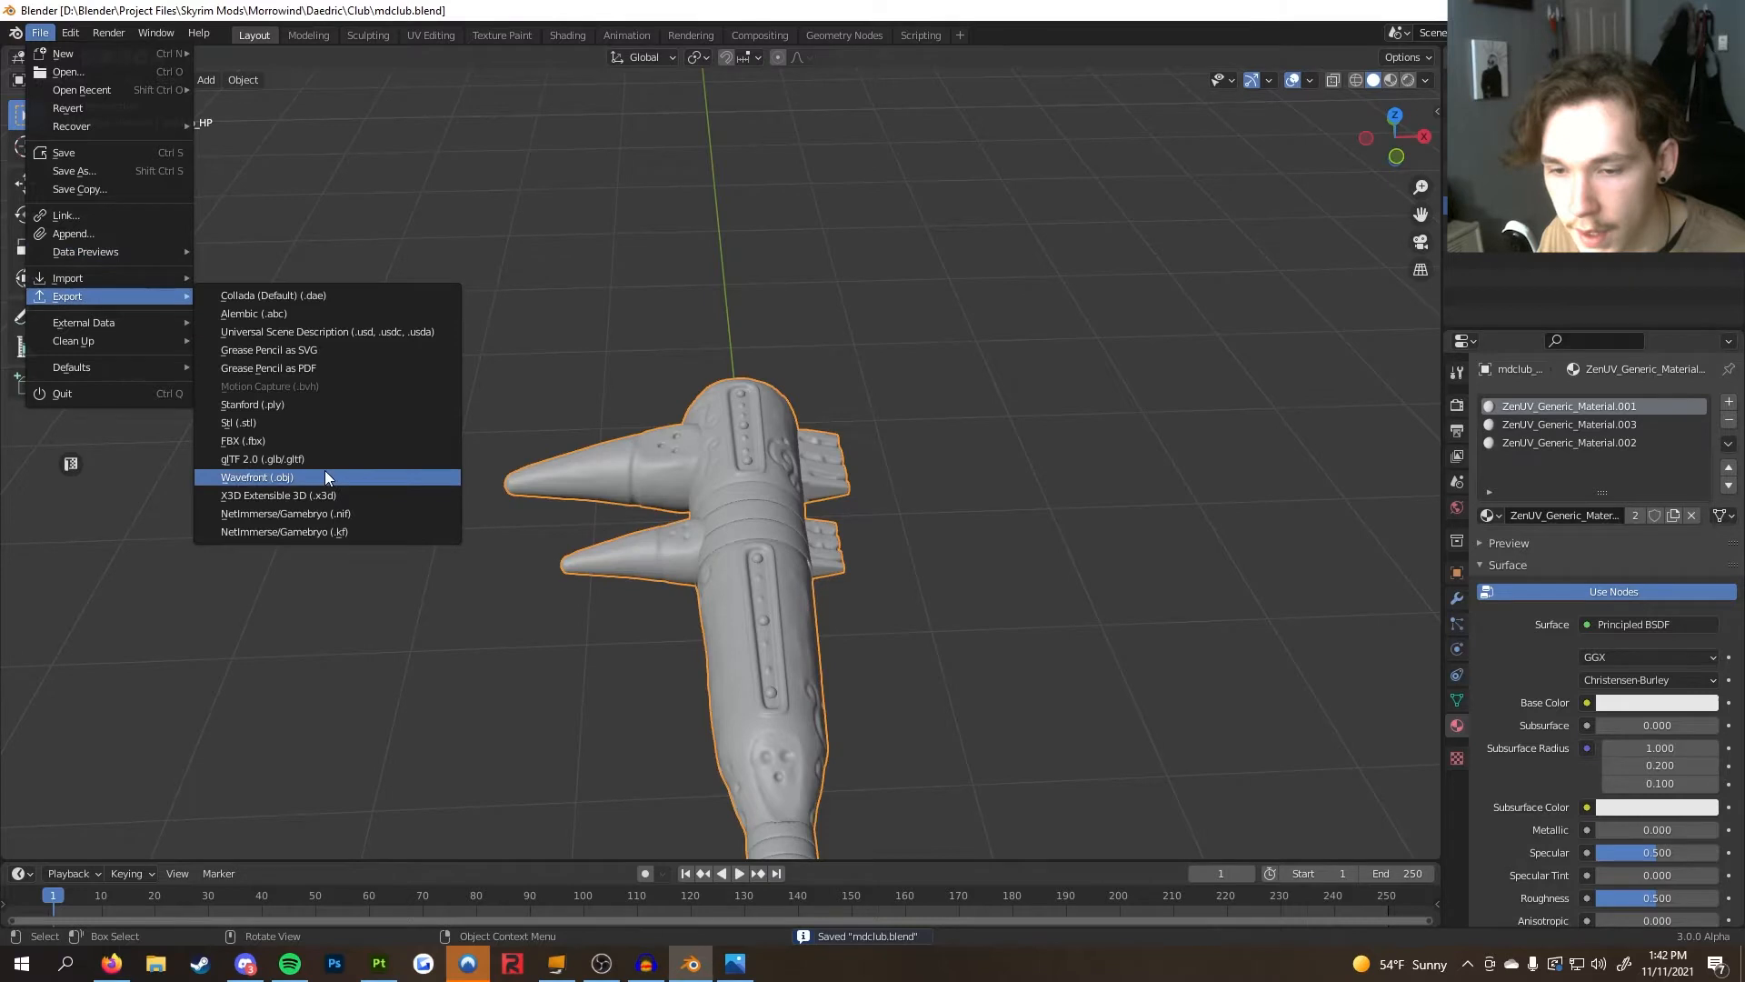
pyautogui.click(319, 438)
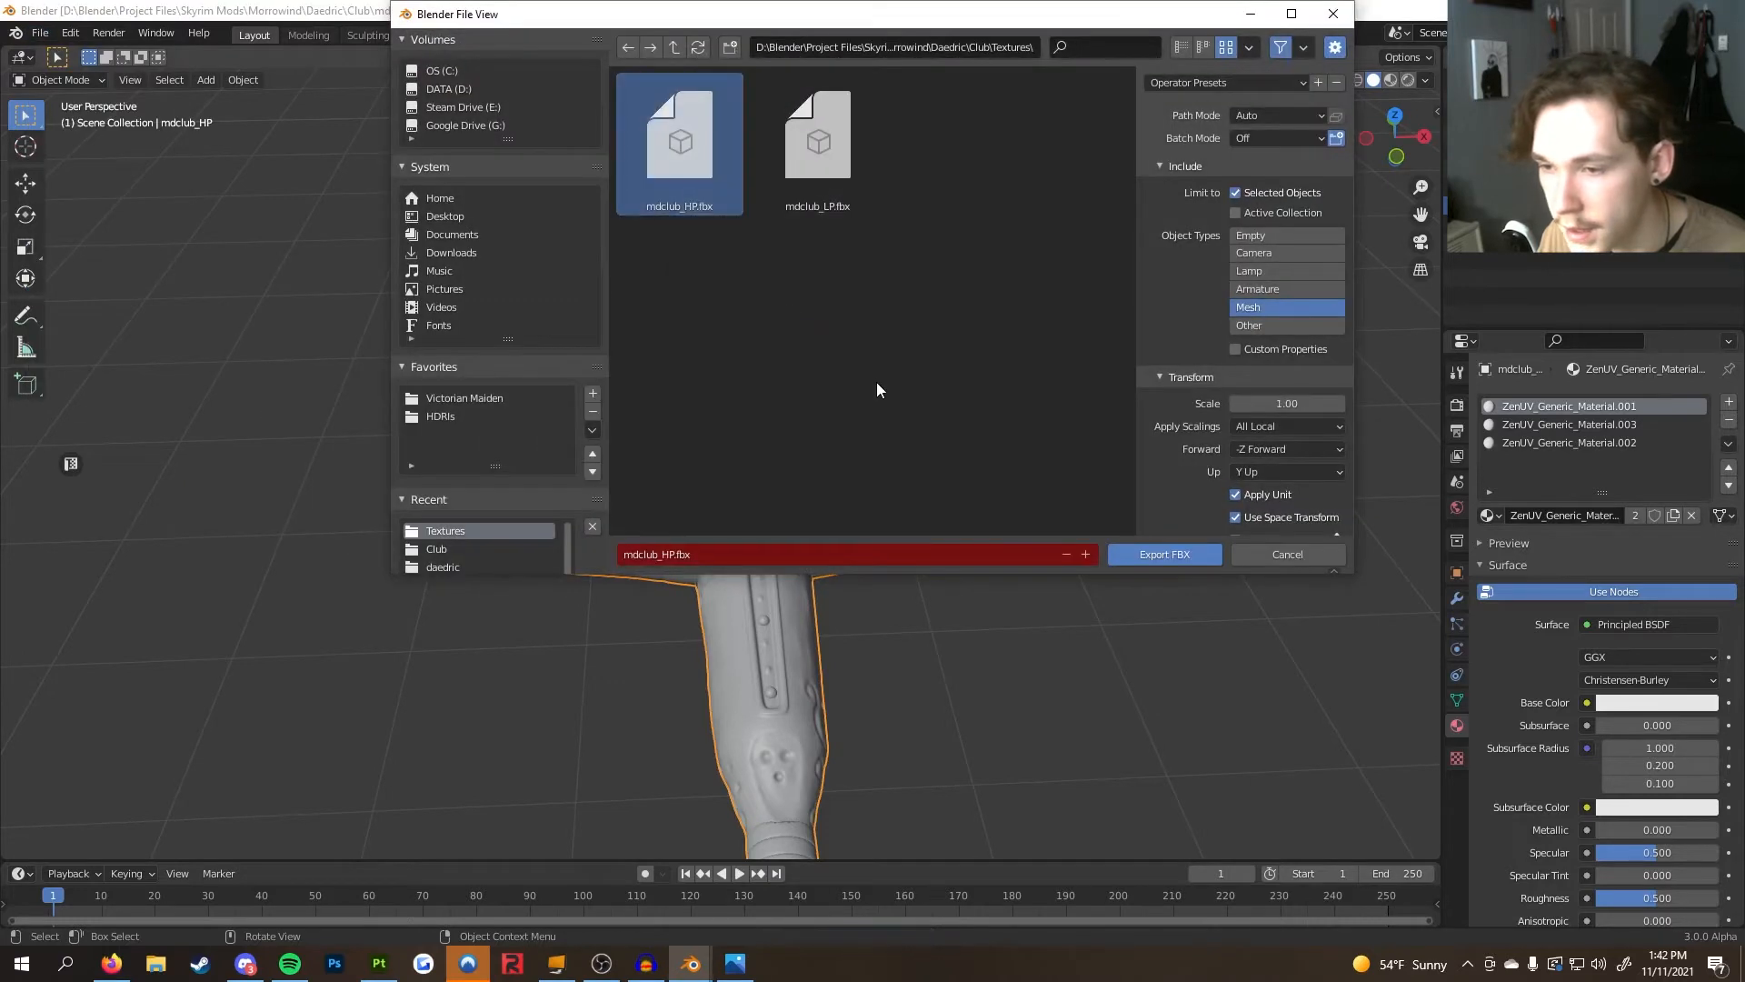
pyautogui.click(751, 264)
pyautogui.click(1142, 558)
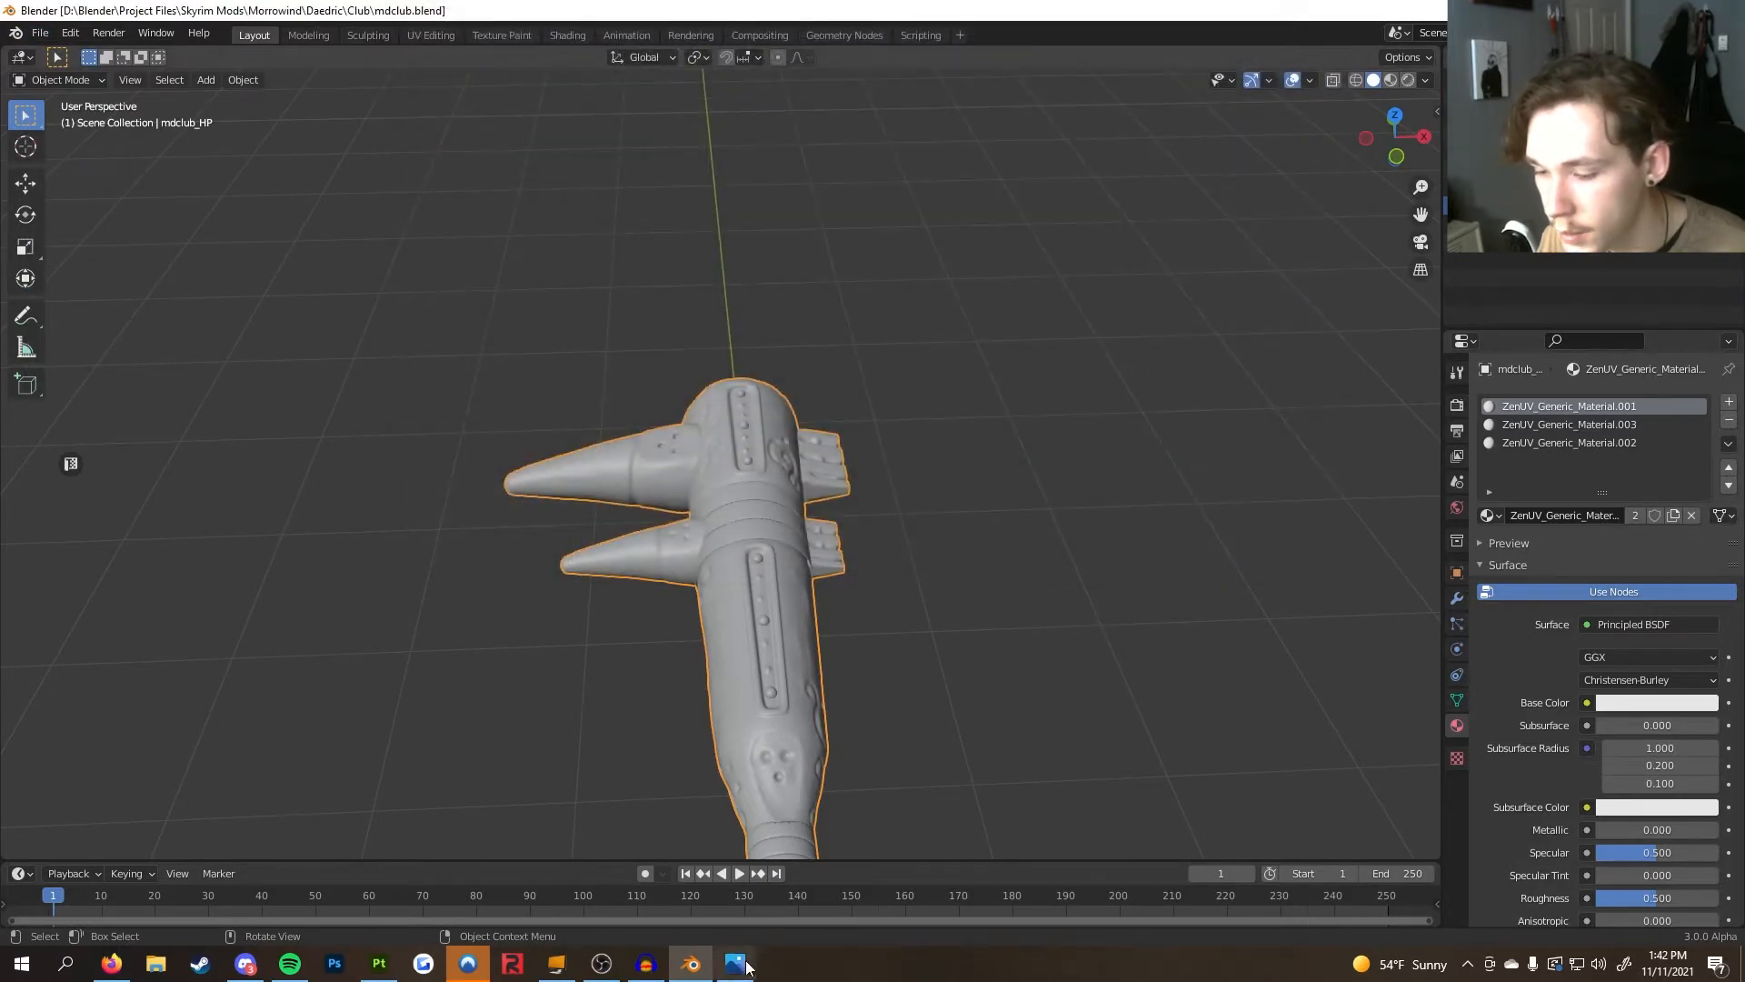
# Switch to Substance Painter and rebake the selected mesh maps from the updated high-poly mesh
pyautogui.click(397, 967)
pyautogui.scroll(-5, 685, 475)
pyautogui.keyDown('alt'); pyautogui.moveTo(829, 585); pyautogui.dragTo(914, 526); pyautogui.keyUp('alt')
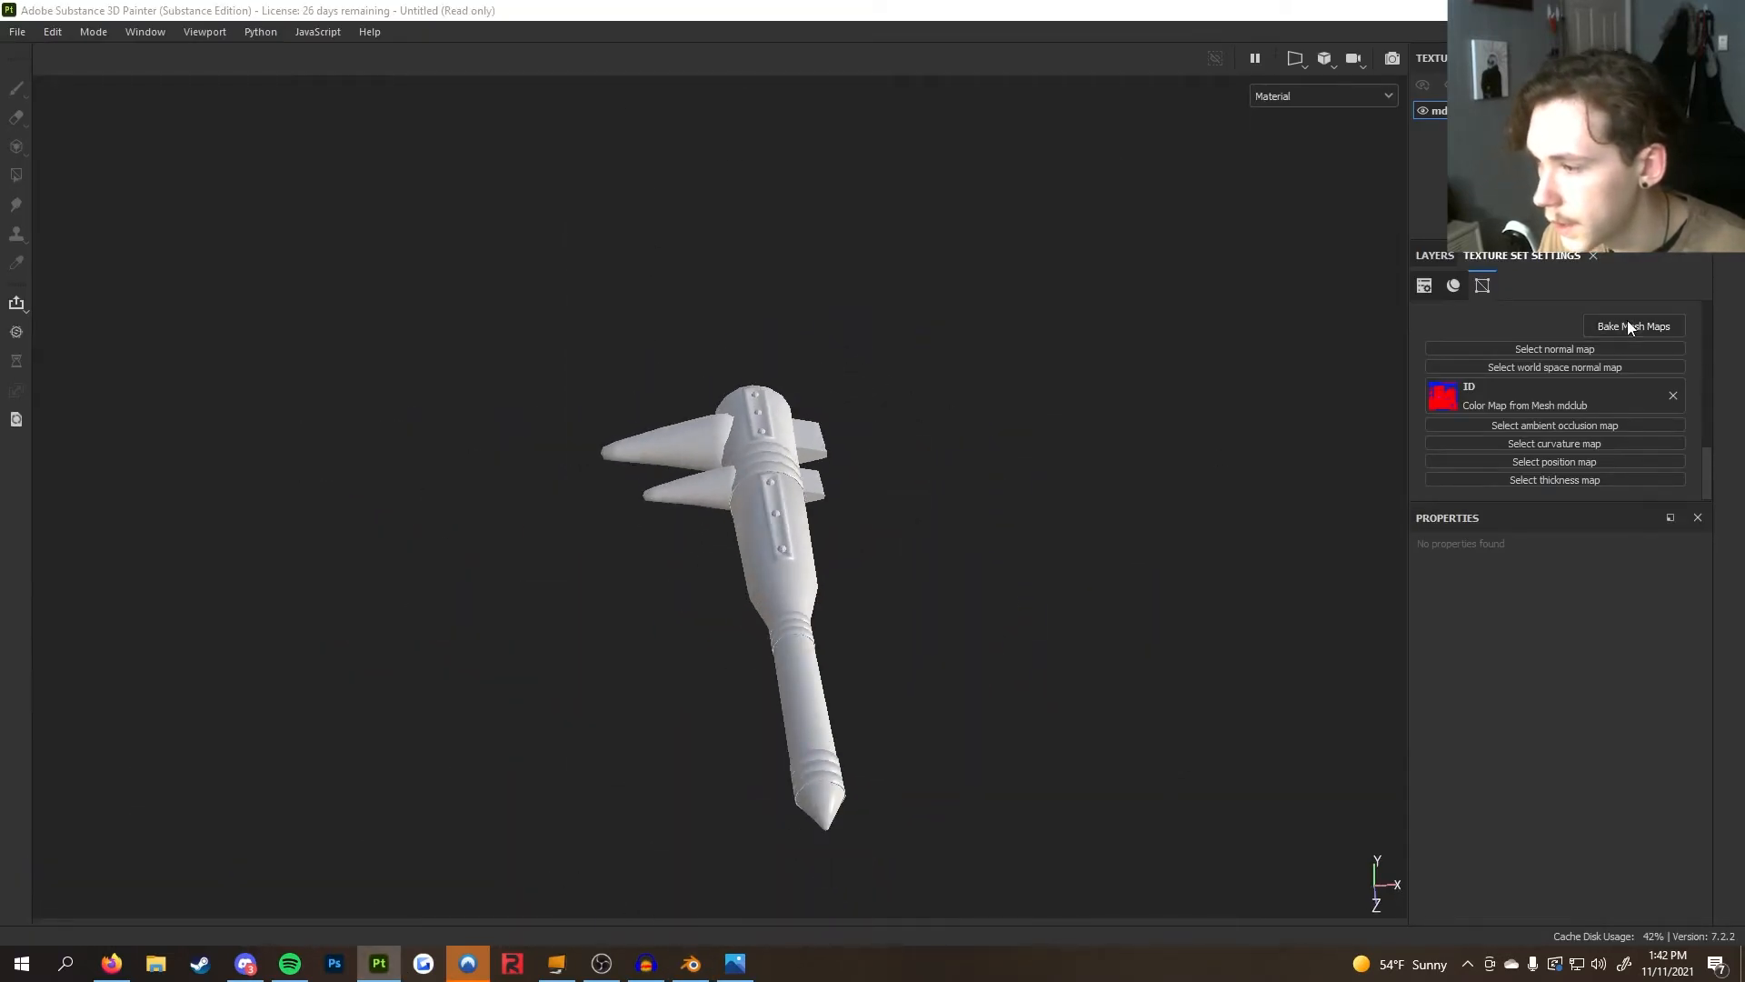
pyautogui.click(1630, 328)
pyautogui.click(1151, 364)
pyautogui.click(842, 320)
pyautogui.click(1271, 647)
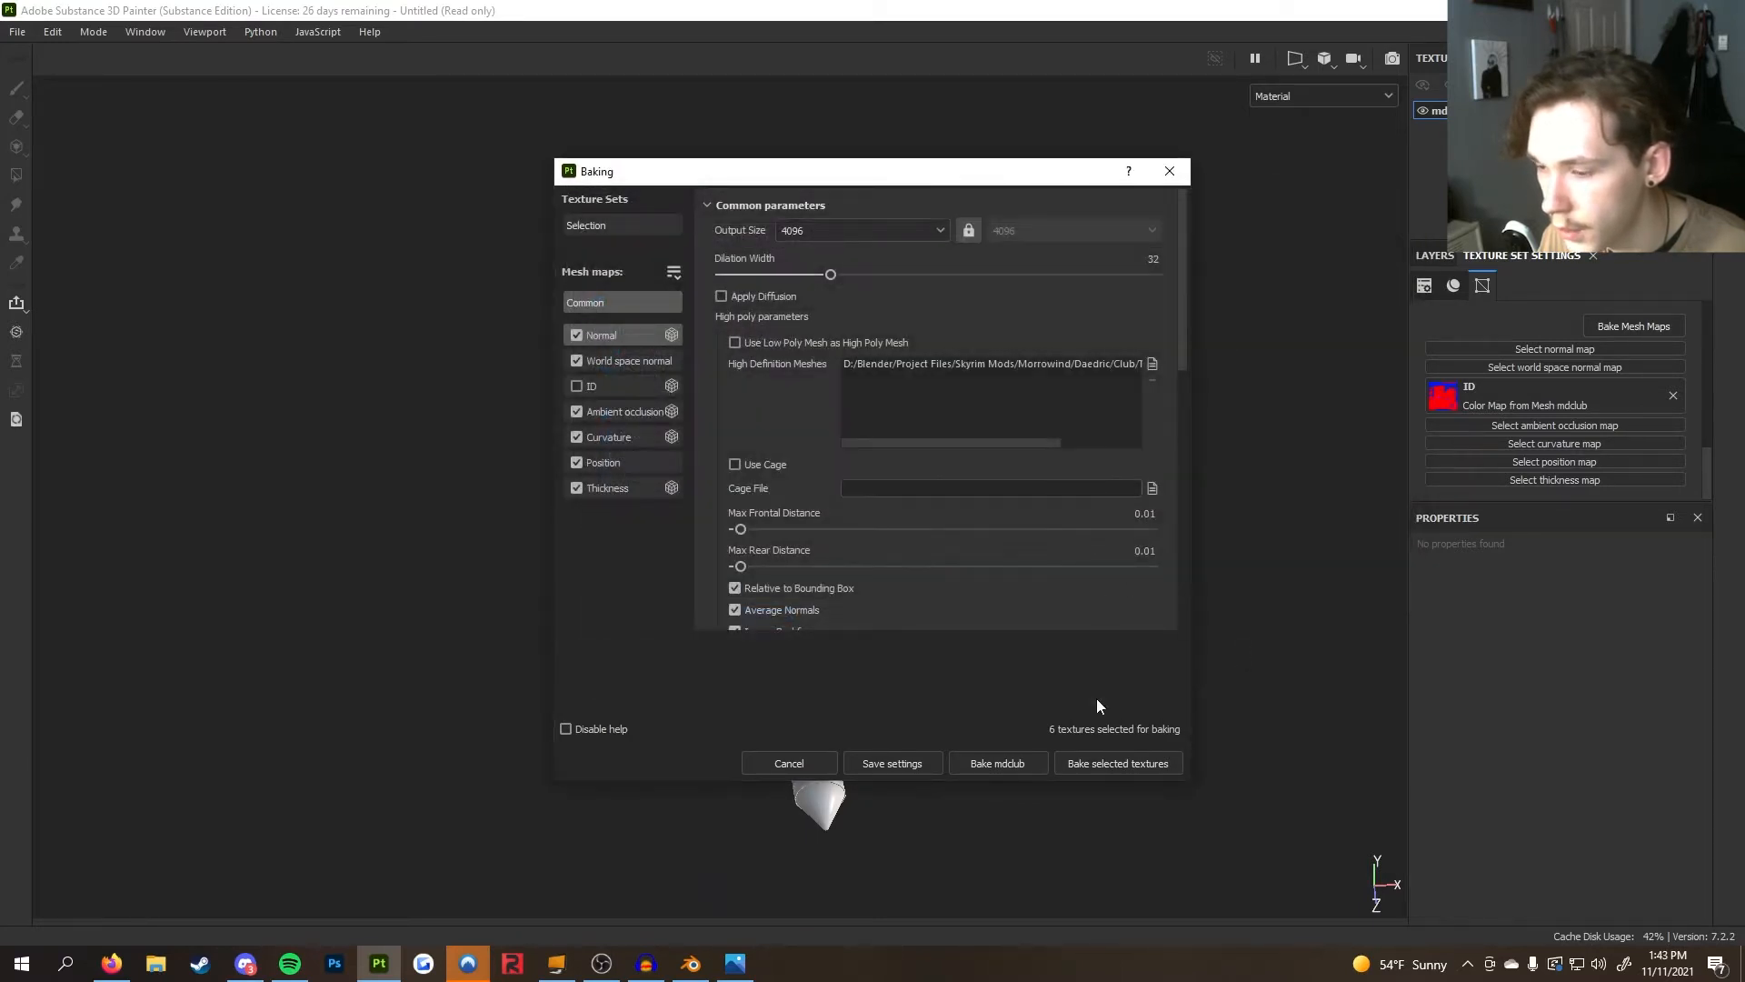
pyautogui.click(1118, 766)
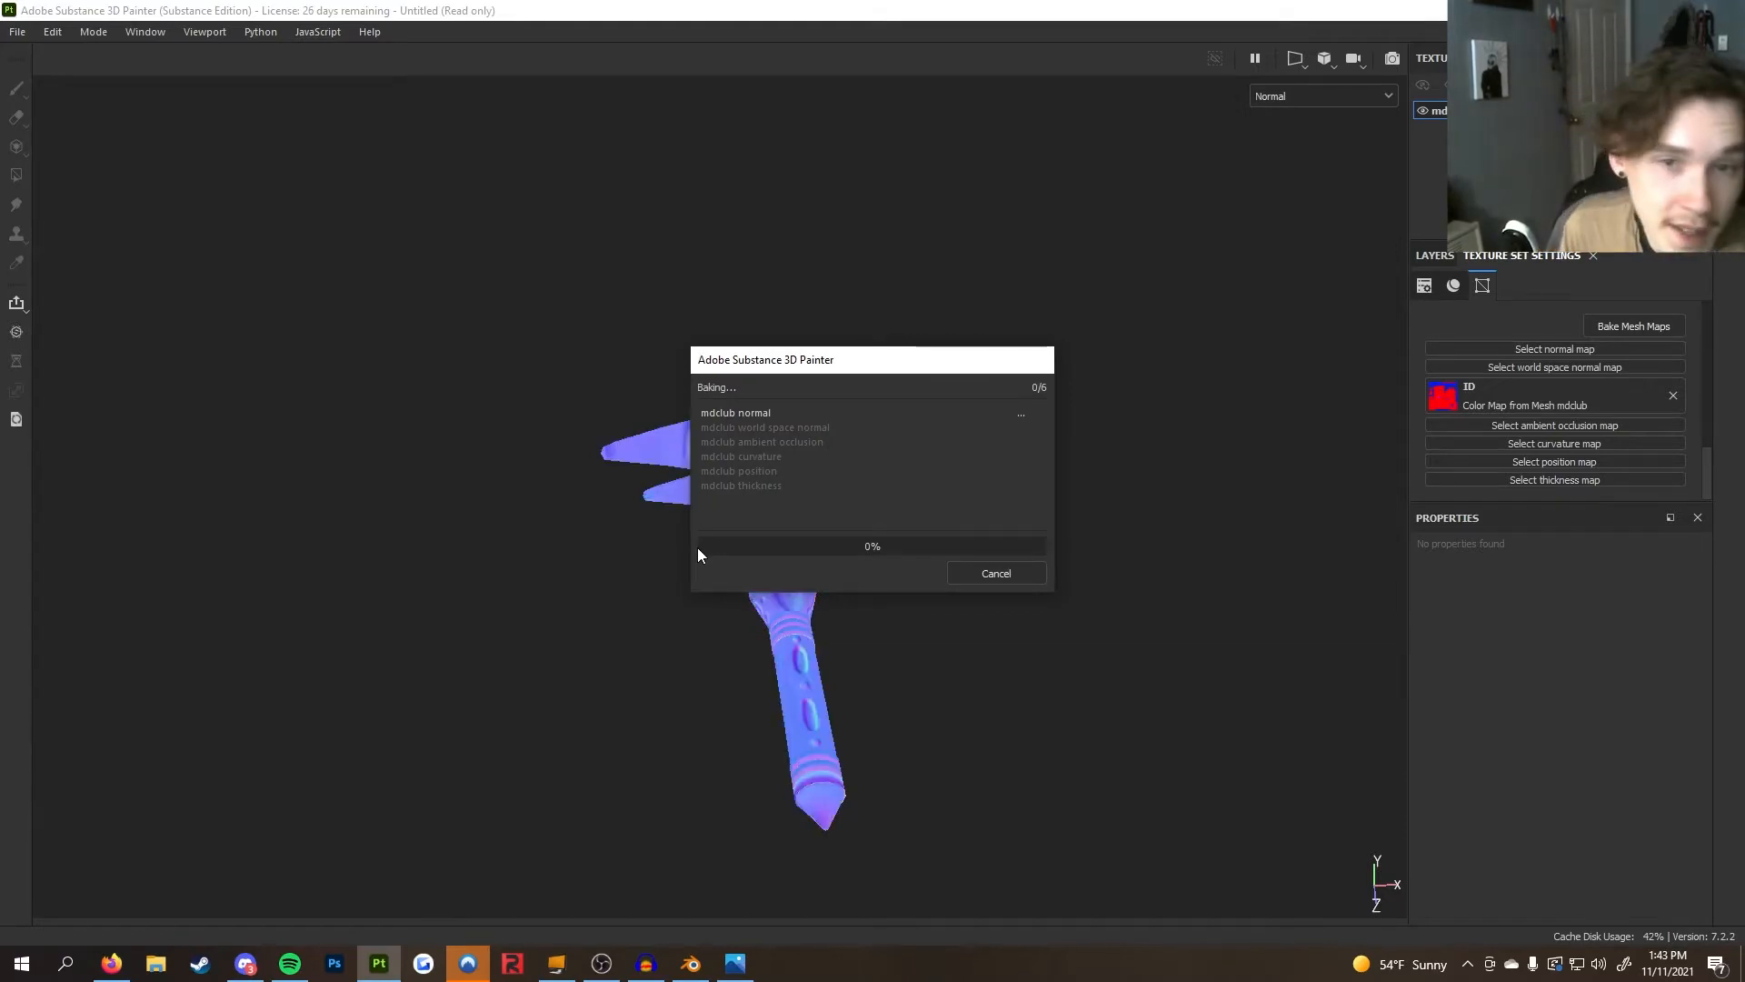
pyautogui.click(955, 574)
# Inspect the newly baked detail on the prongs' holes and the handle
pyautogui.scroll(5, 648, 514)
pyautogui.scroll(5, 648, 513)
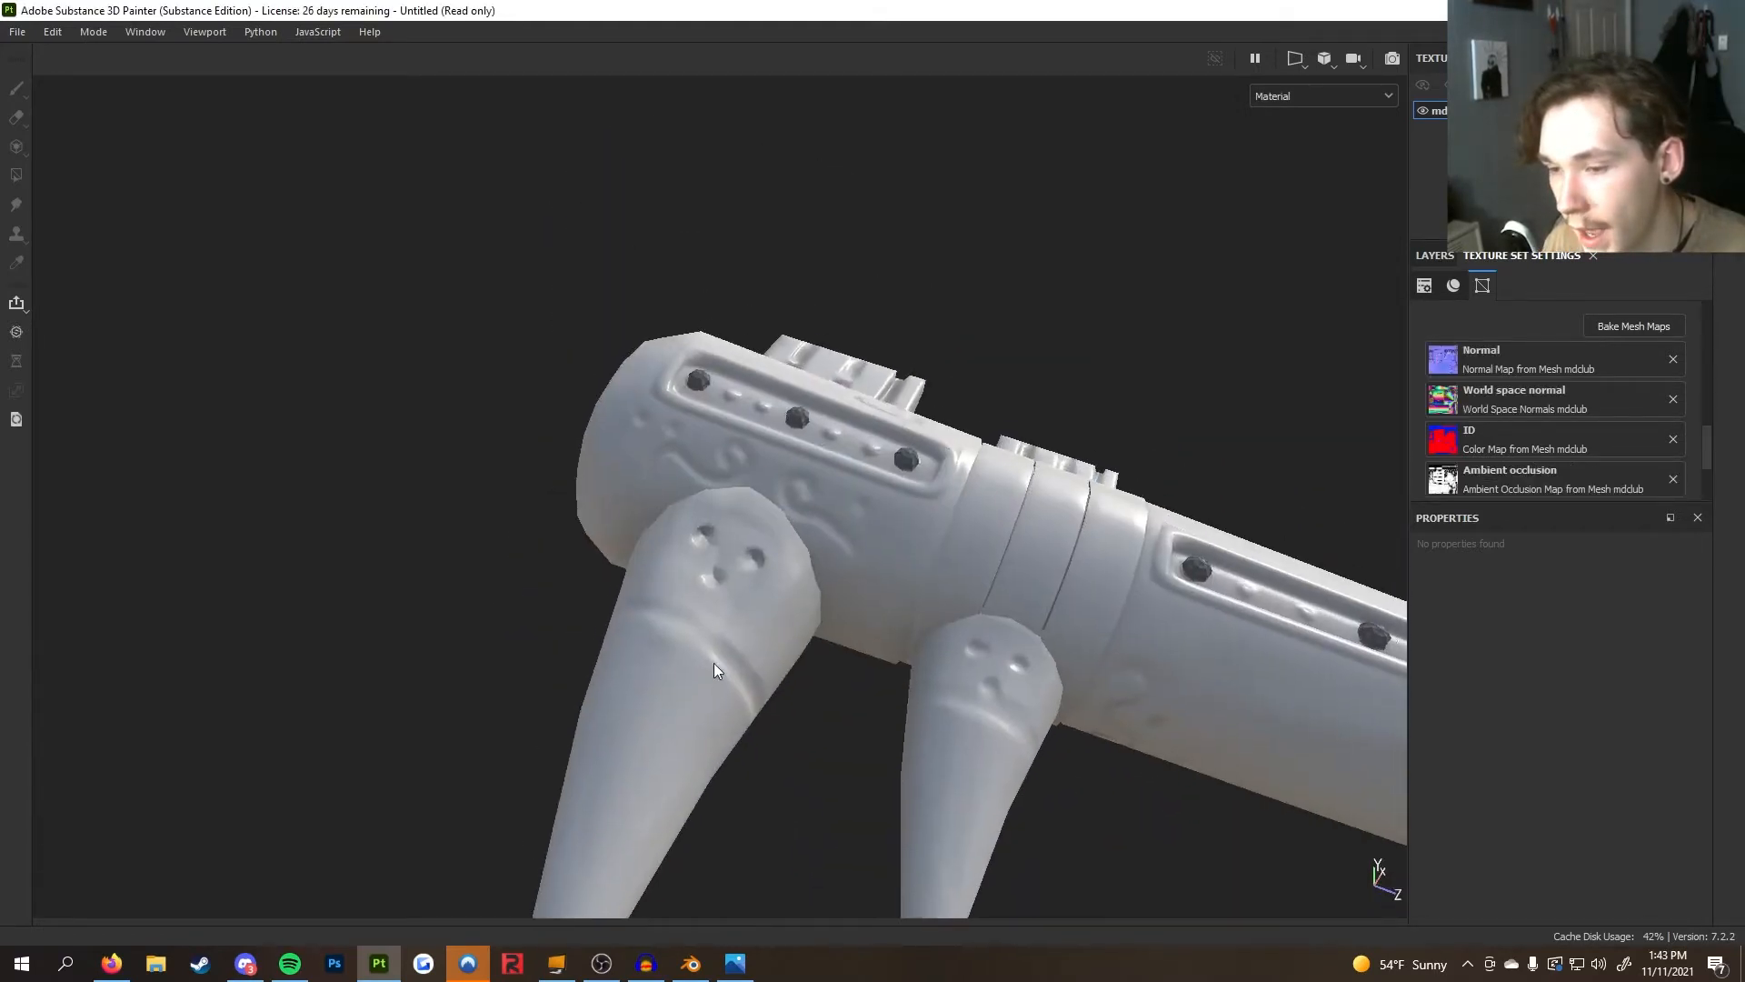
pyautogui.keyDown('alt'); pyautogui.moveTo(691, 620); pyautogui.dragTo(576, 724); pyautogui.keyUp('alt')
pyautogui.scroll(-6, 586, 608)
pyautogui.keyDown('alt'); pyautogui.moveTo(678, 584); pyautogui.dragTo(762, 409); pyautogui.keyUp('alt')
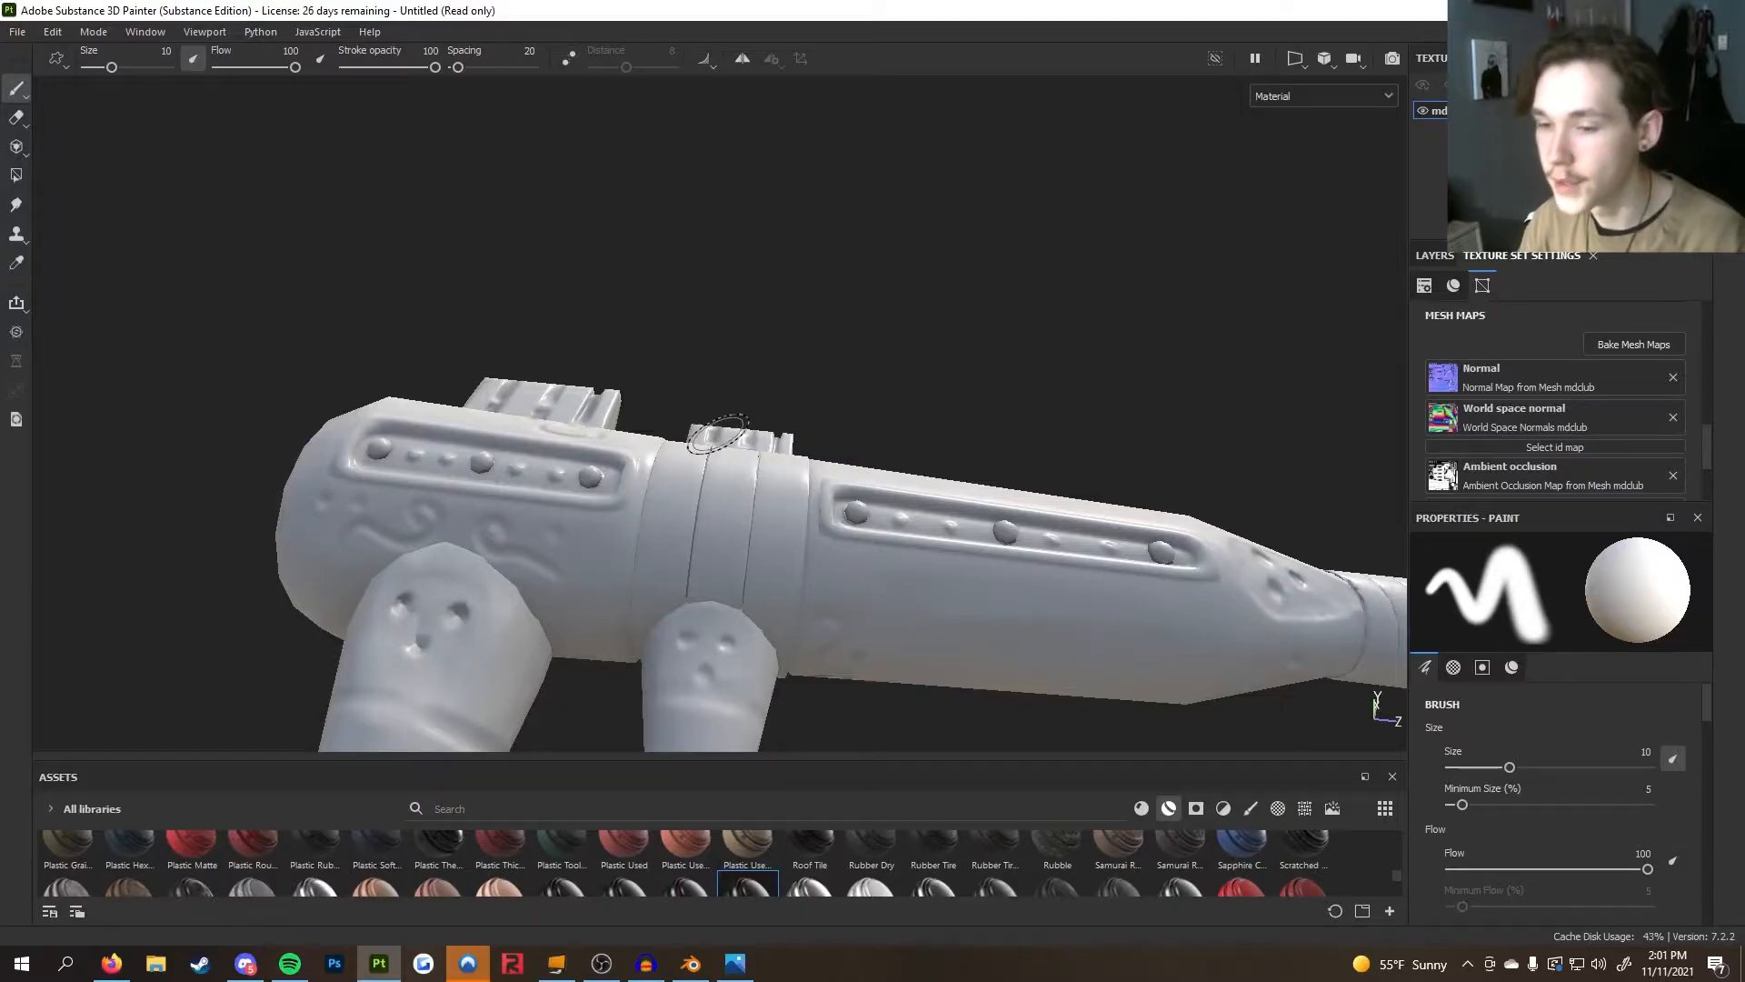
pyautogui.keyDown('alt'); pyautogui.moveTo(717, 436); pyautogui.dragTo(609, 482); pyautogui.keyUp('alt')
pyautogui.keyDown('alt'); pyautogui.moveTo(870, 531); pyautogui.dragTo(873, 510); pyautogui.keyUp('alt')
pyautogui.keyDown('alt'); pyautogui.moveTo(873, 509); pyautogui.dragTo(841, 478, button='middle'); pyautogui.keyUp('alt')
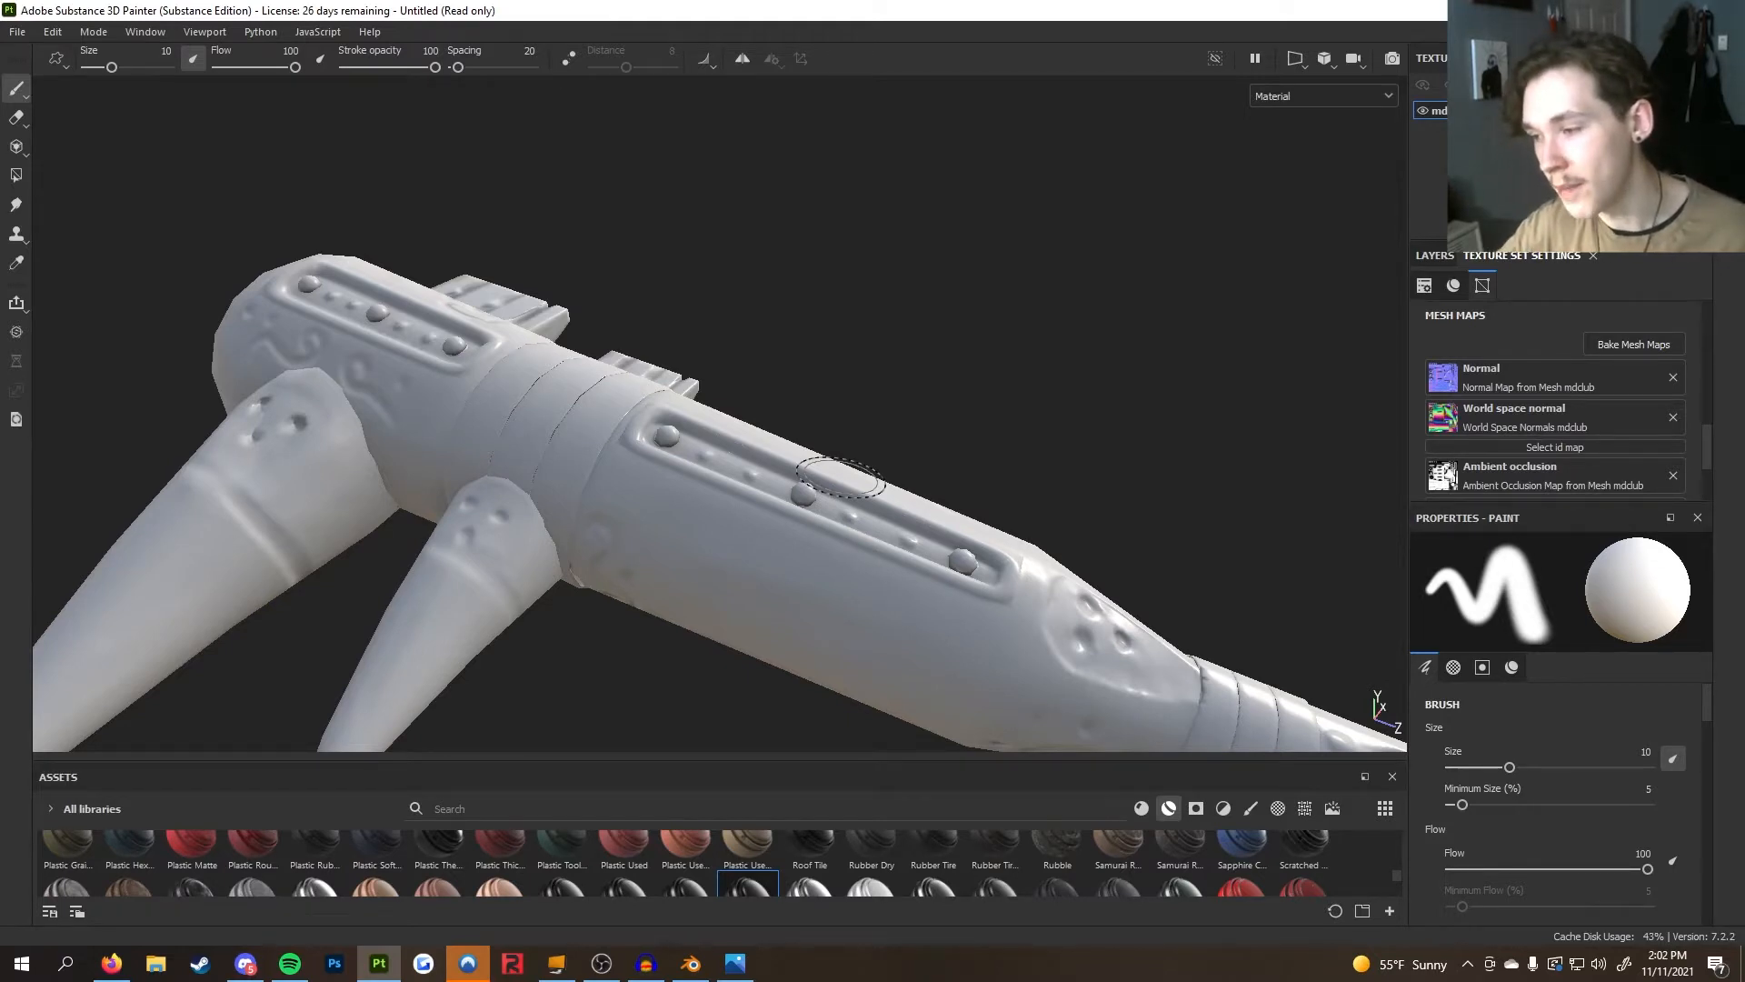
# Rebake only the ID map, with its color source set to Vertex Color
pyautogui.keyDown('alt'); pyautogui.moveTo(862, 455); pyautogui.dragTo(1086, 507); pyautogui.keyUp('alt')
pyautogui.scroll(3, 1086, 507)
pyautogui.keyDown('alt'); pyautogui.moveTo(1056, 511); pyautogui.dragTo(1076, 590, button='middle'); pyautogui.keyUp('alt')
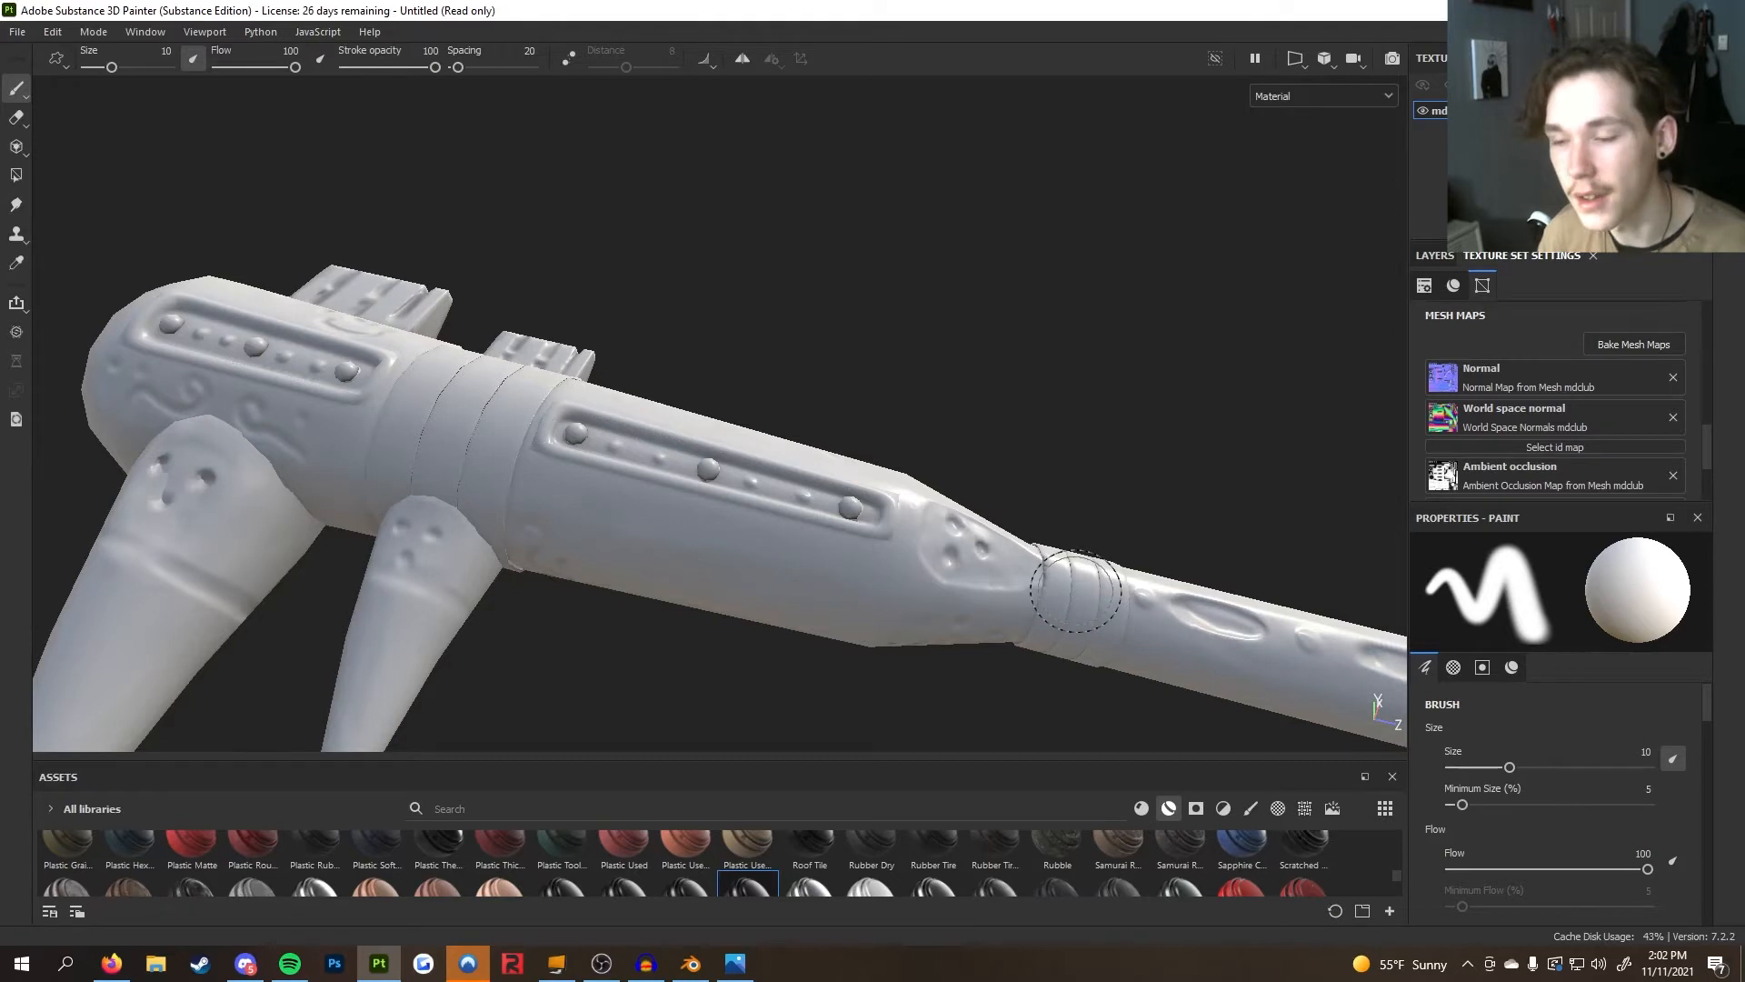
pyautogui.keyDown('alt'); pyautogui.moveTo(945, 530); pyautogui.dragTo(602, 525); pyautogui.keyUp('alt')
pyautogui.click(1627, 345)
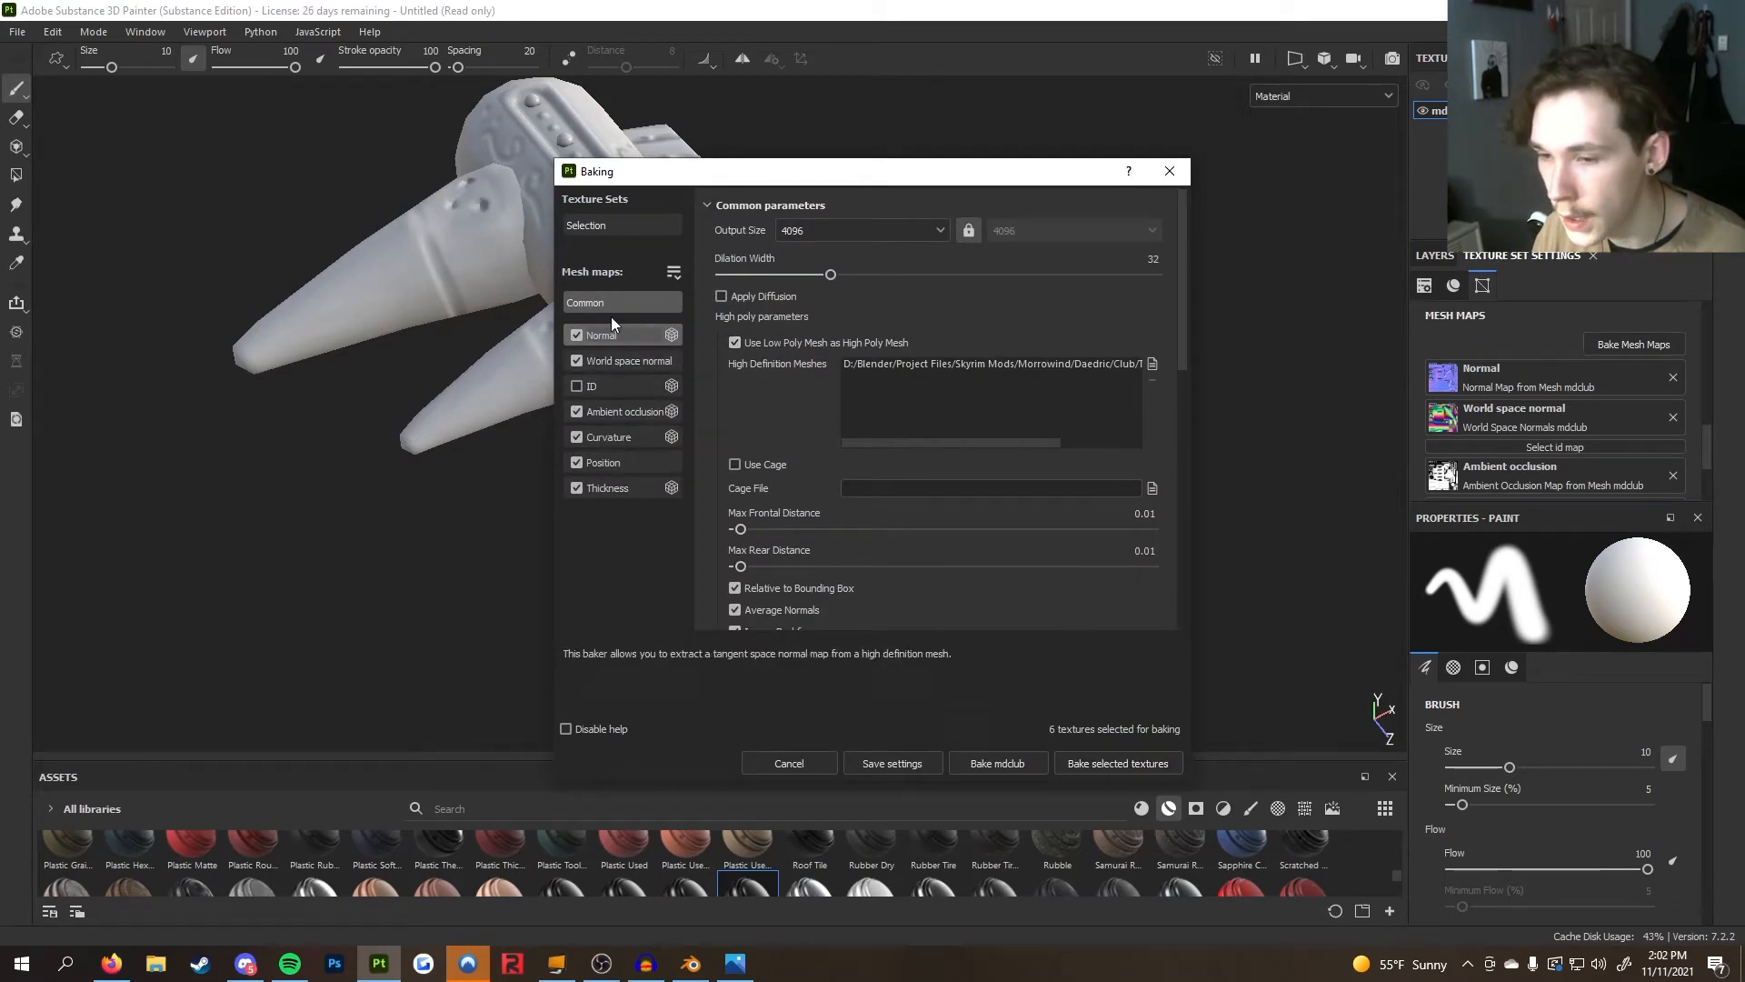
pyautogui.click(674, 272)
pyautogui.click(711, 308)
pyautogui.click(576, 386)
pyautogui.scroll(-10, 781, 464)
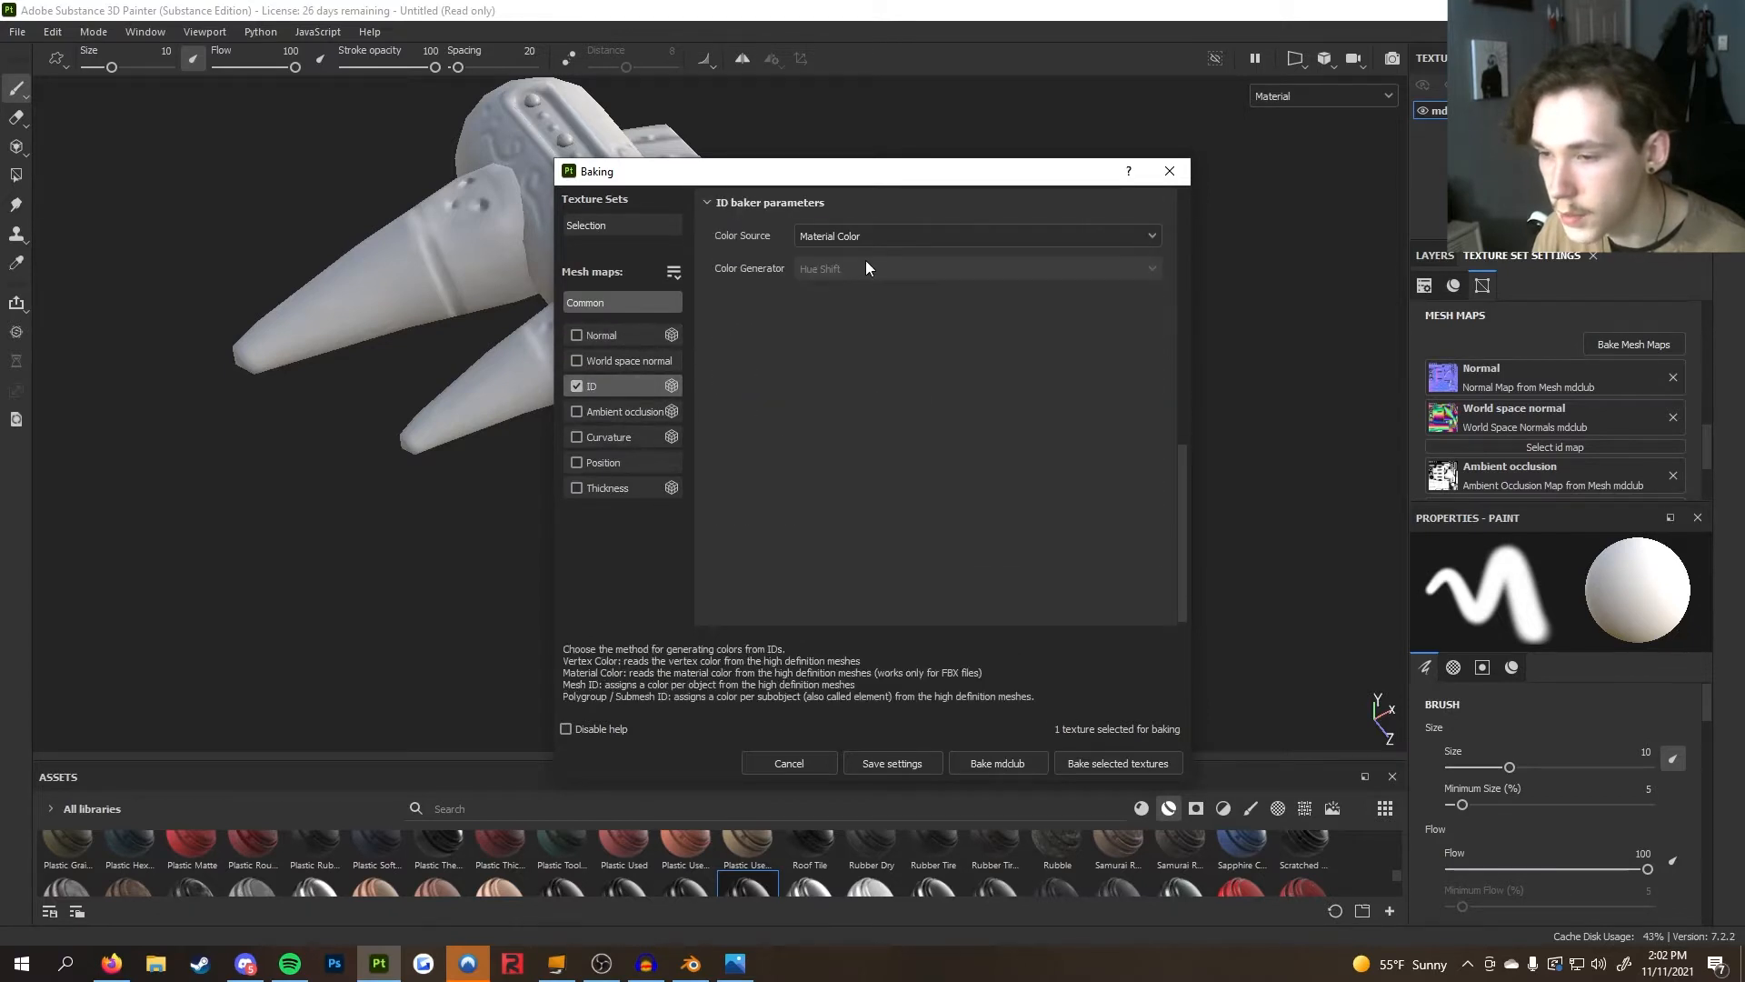
pyautogui.click(865, 236)
pyautogui.click(886, 262)
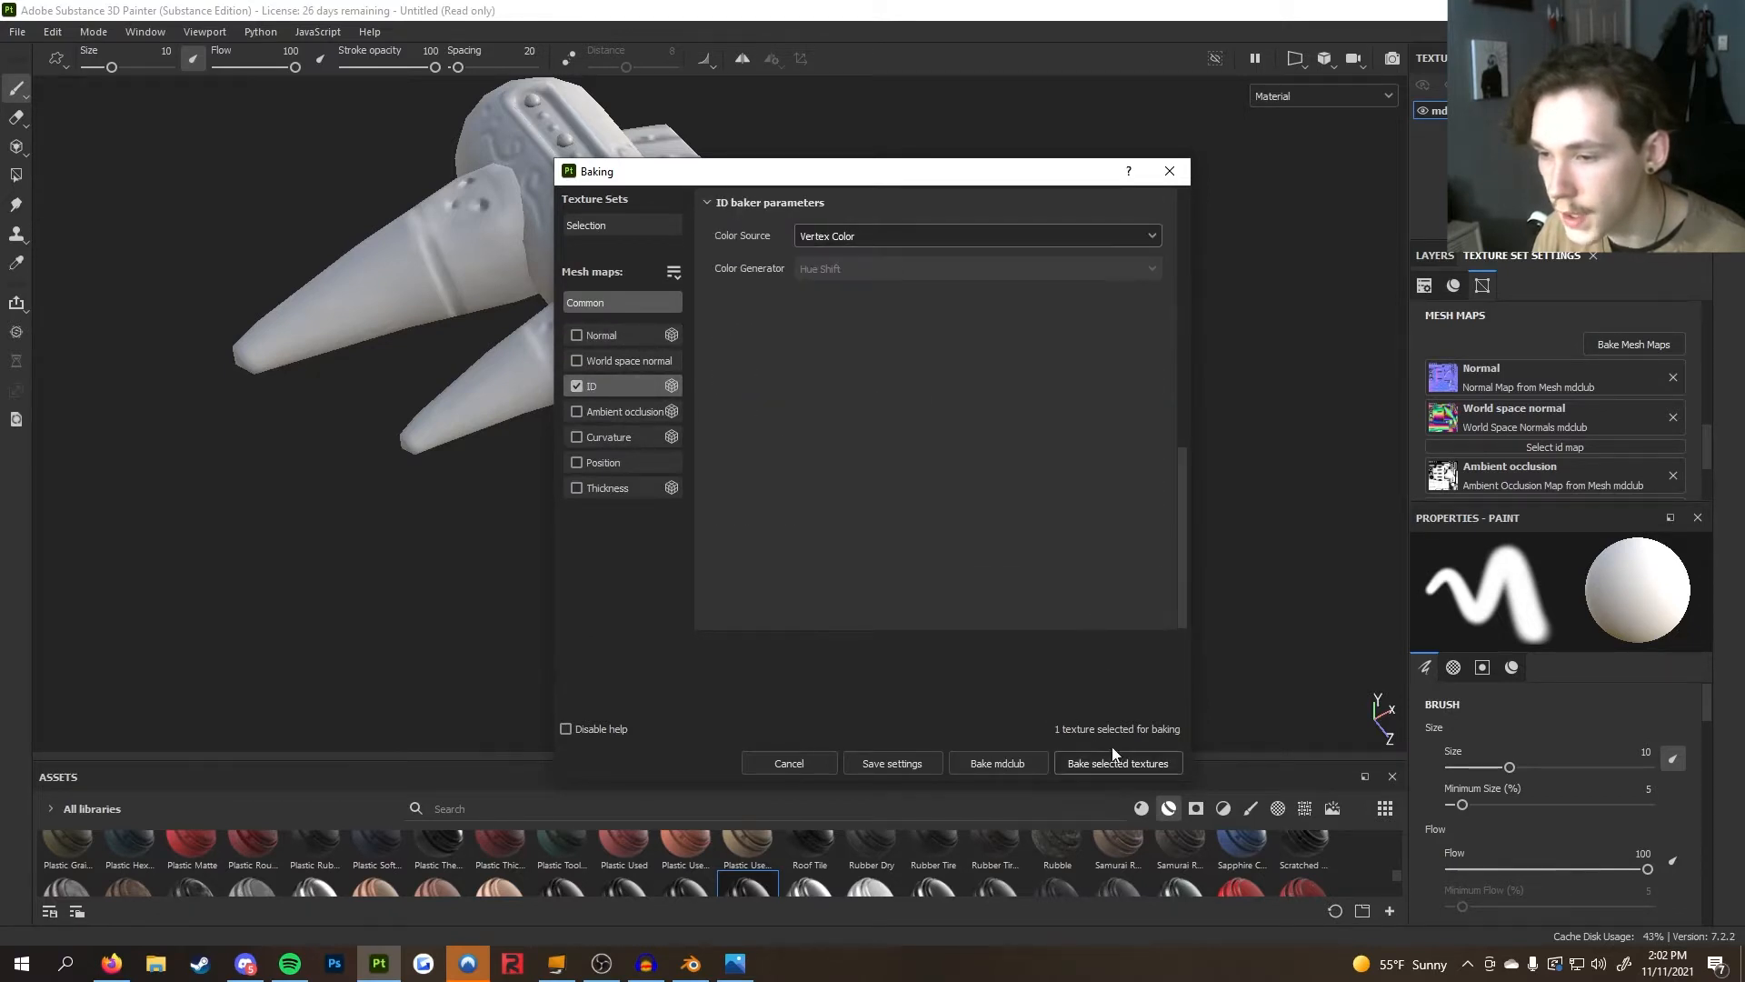
pyautogui.click(1117, 762)
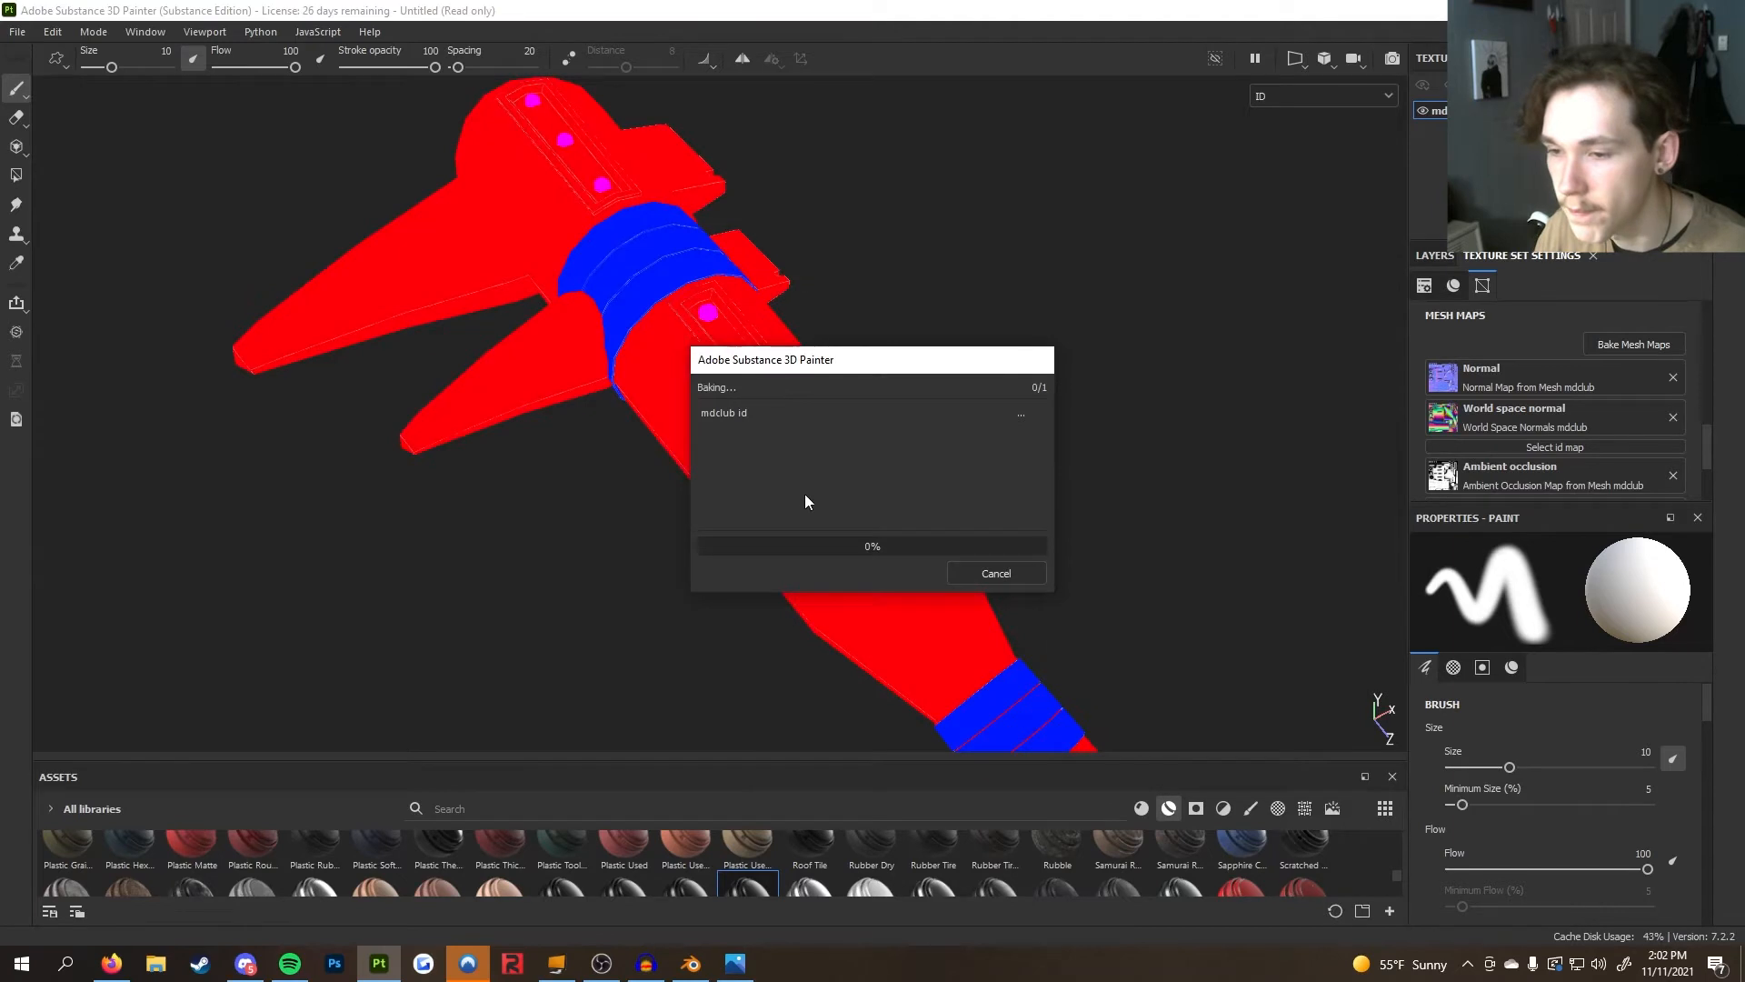
pyautogui.click(997, 573)
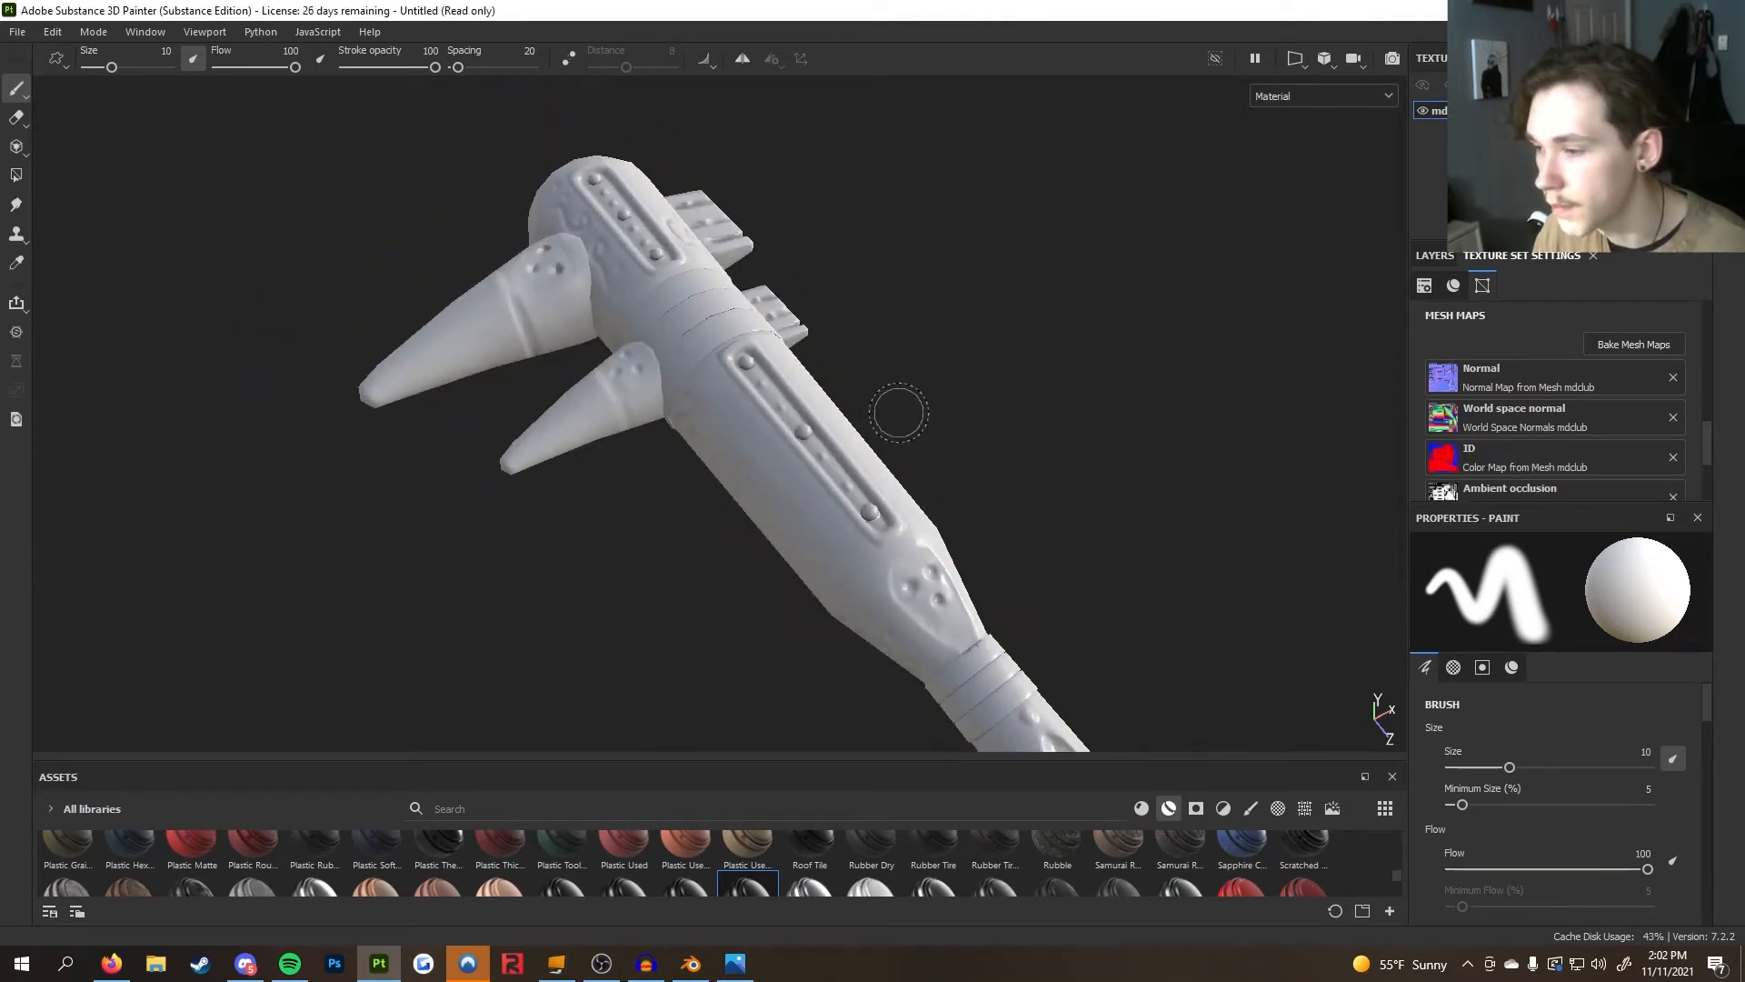
# Drop the Skyrim_TexturedGlass, Skyrim_Leather and Skyrim_Ebony materials onto the club as new layers
pyautogui.moveTo(782, 358)
pyautogui.keyDown('alt'); pyautogui.mouseDown()
pyautogui.moveTo(942, 398)
pyautogui.moveTo(954, 428)
pyautogui.mouseUp(); pyautogui.keyUp('alt')
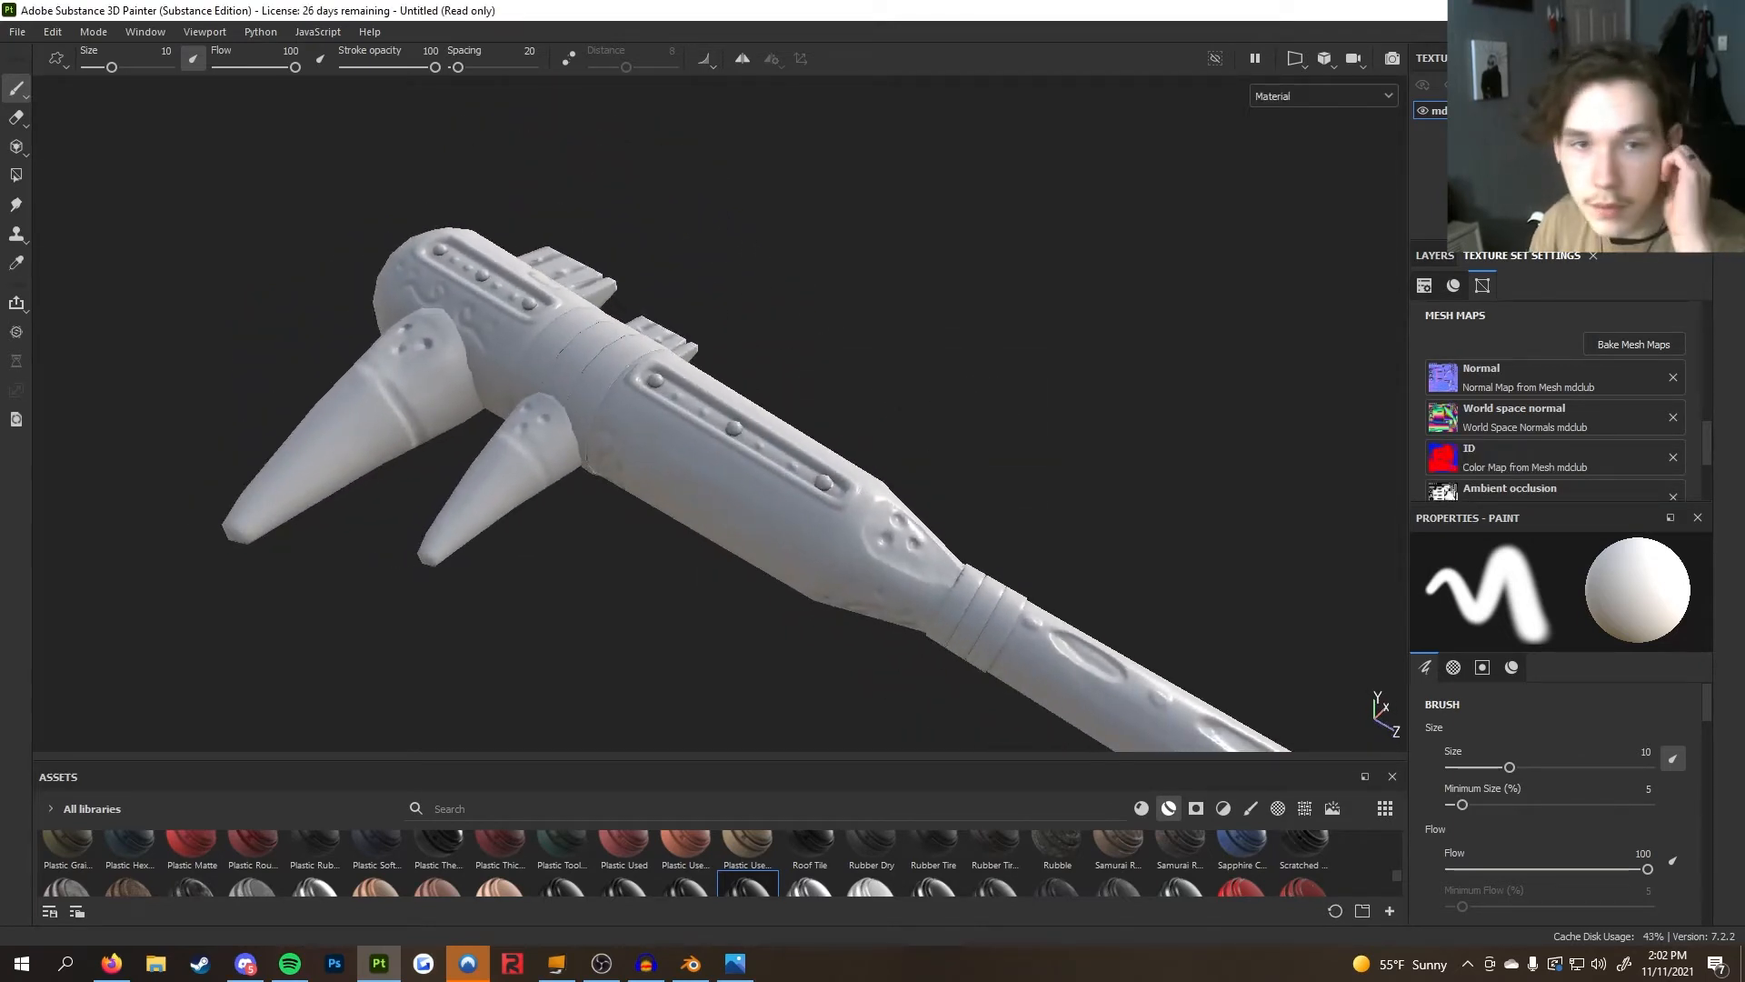
pyautogui.click(1436, 256)
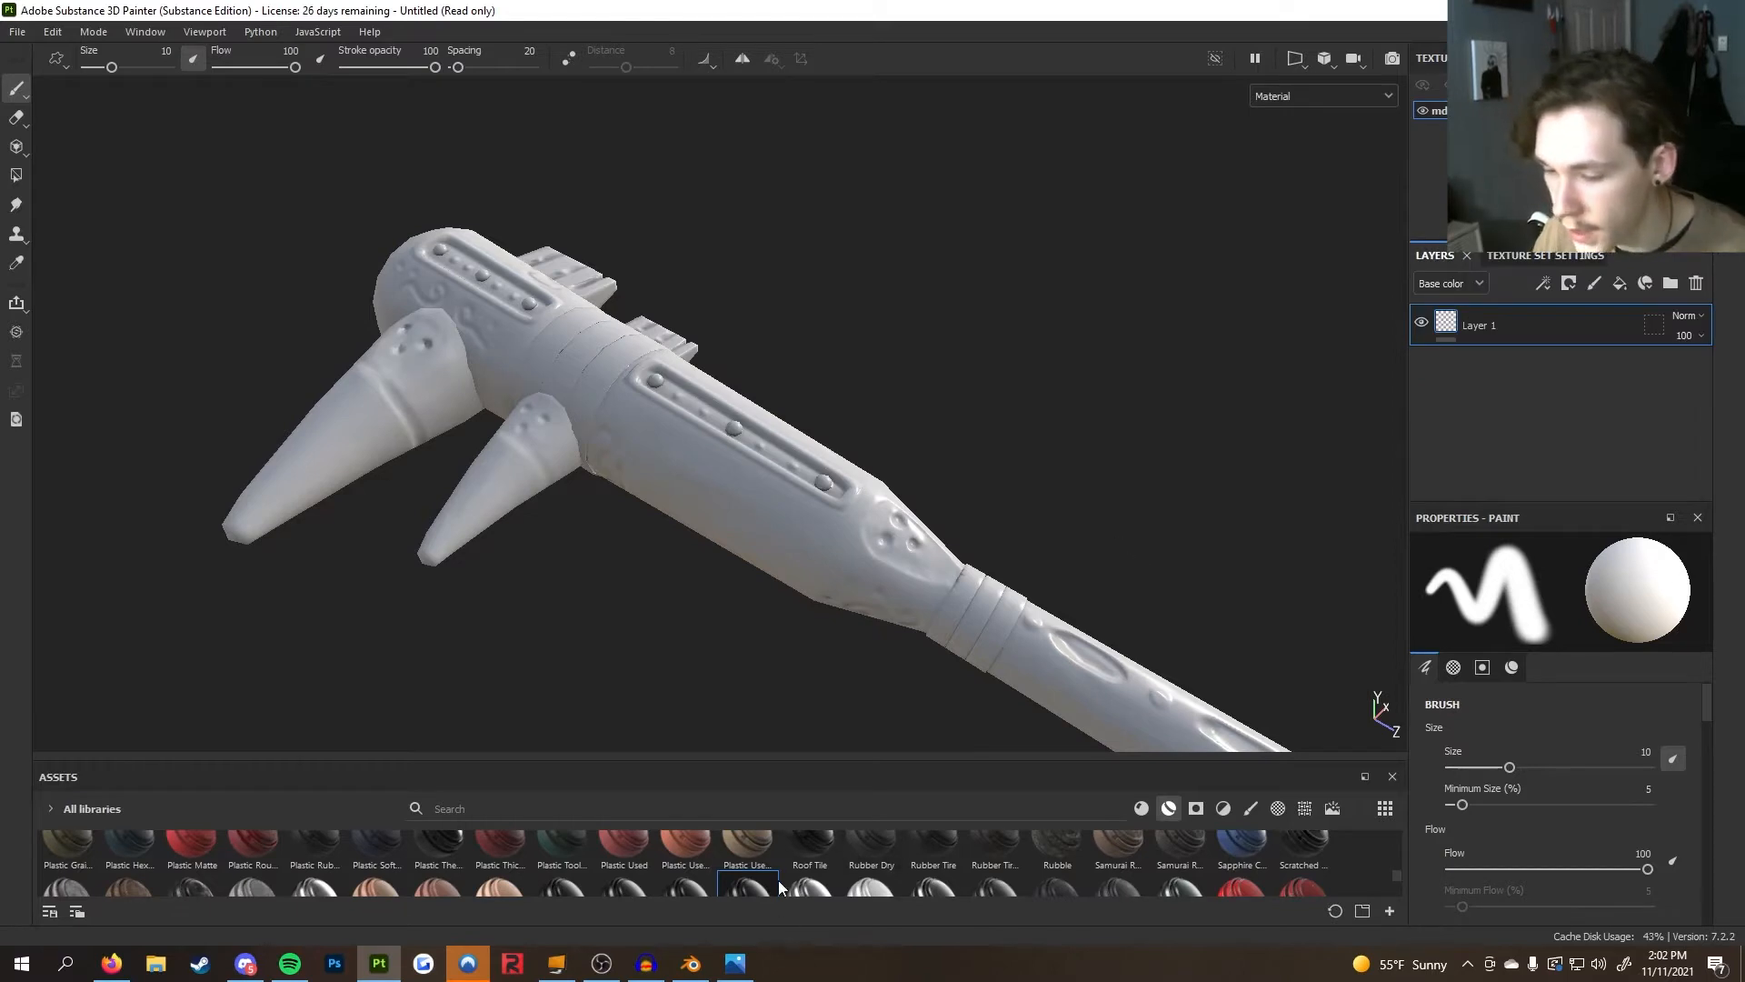
pyautogui.scroll(-3, 773, 859)
pyautogui.moveTo(768, 859); pyautogui.dragTo(778, 558)
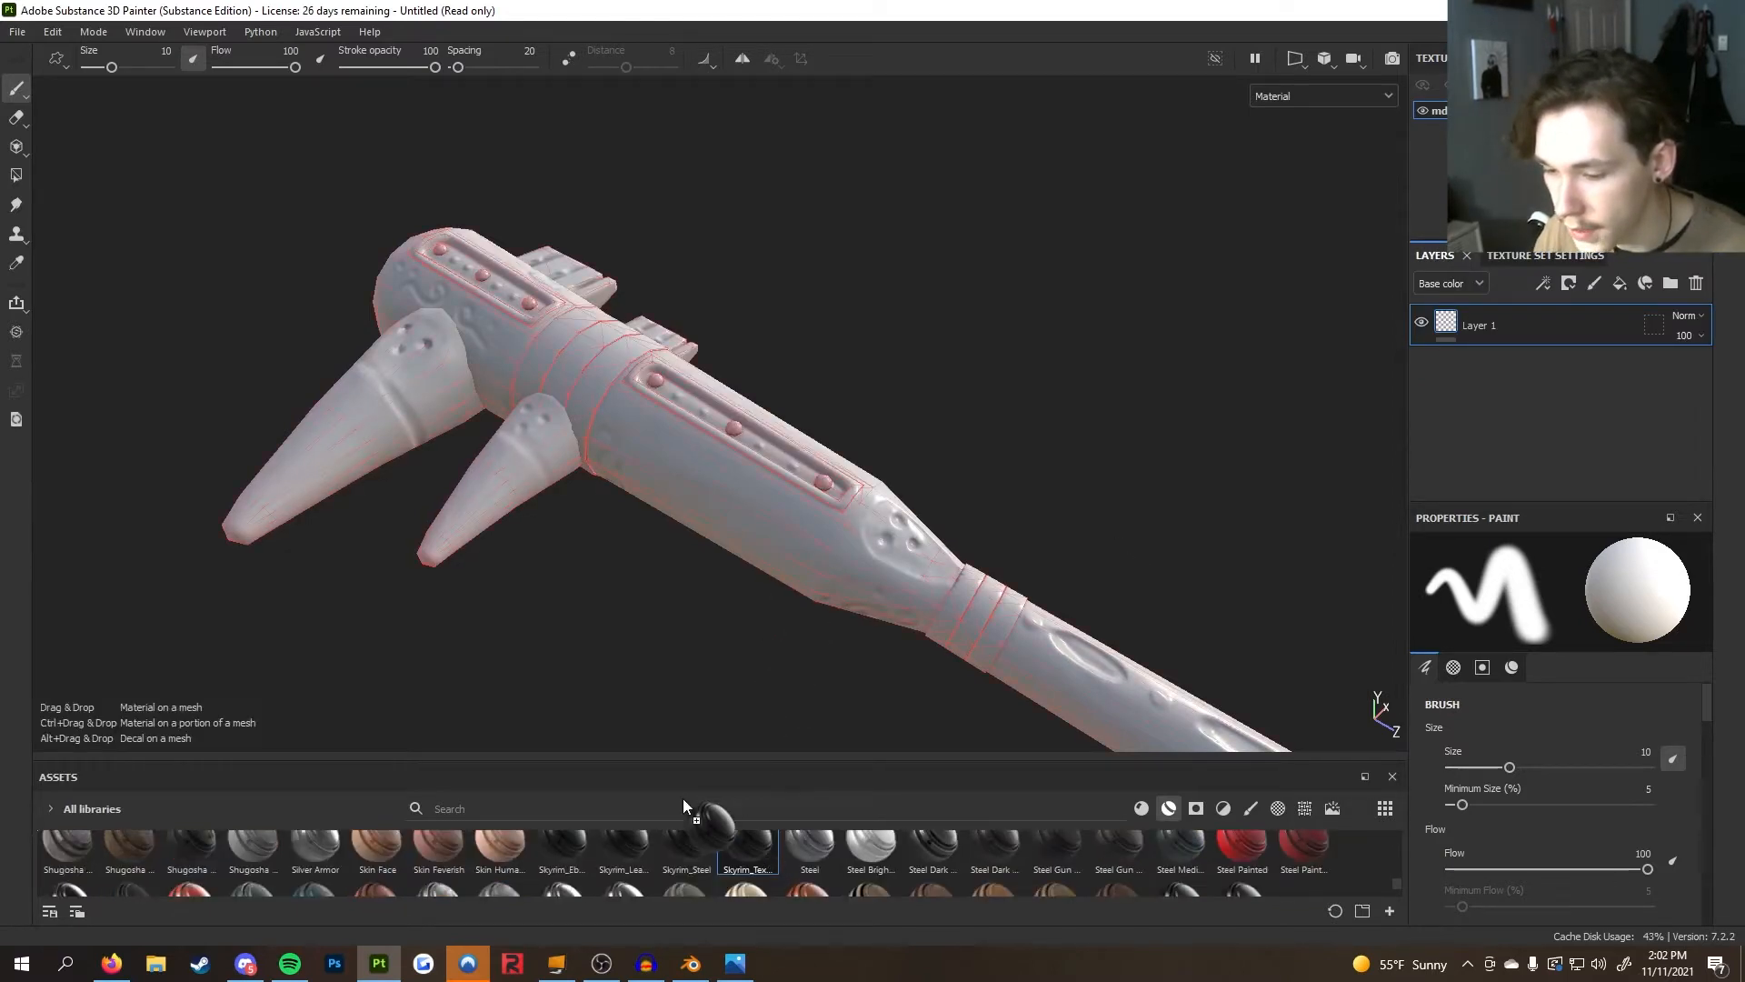
pyautogui.moveTo(703, 771); pyautogui.dragTo(700, 750)
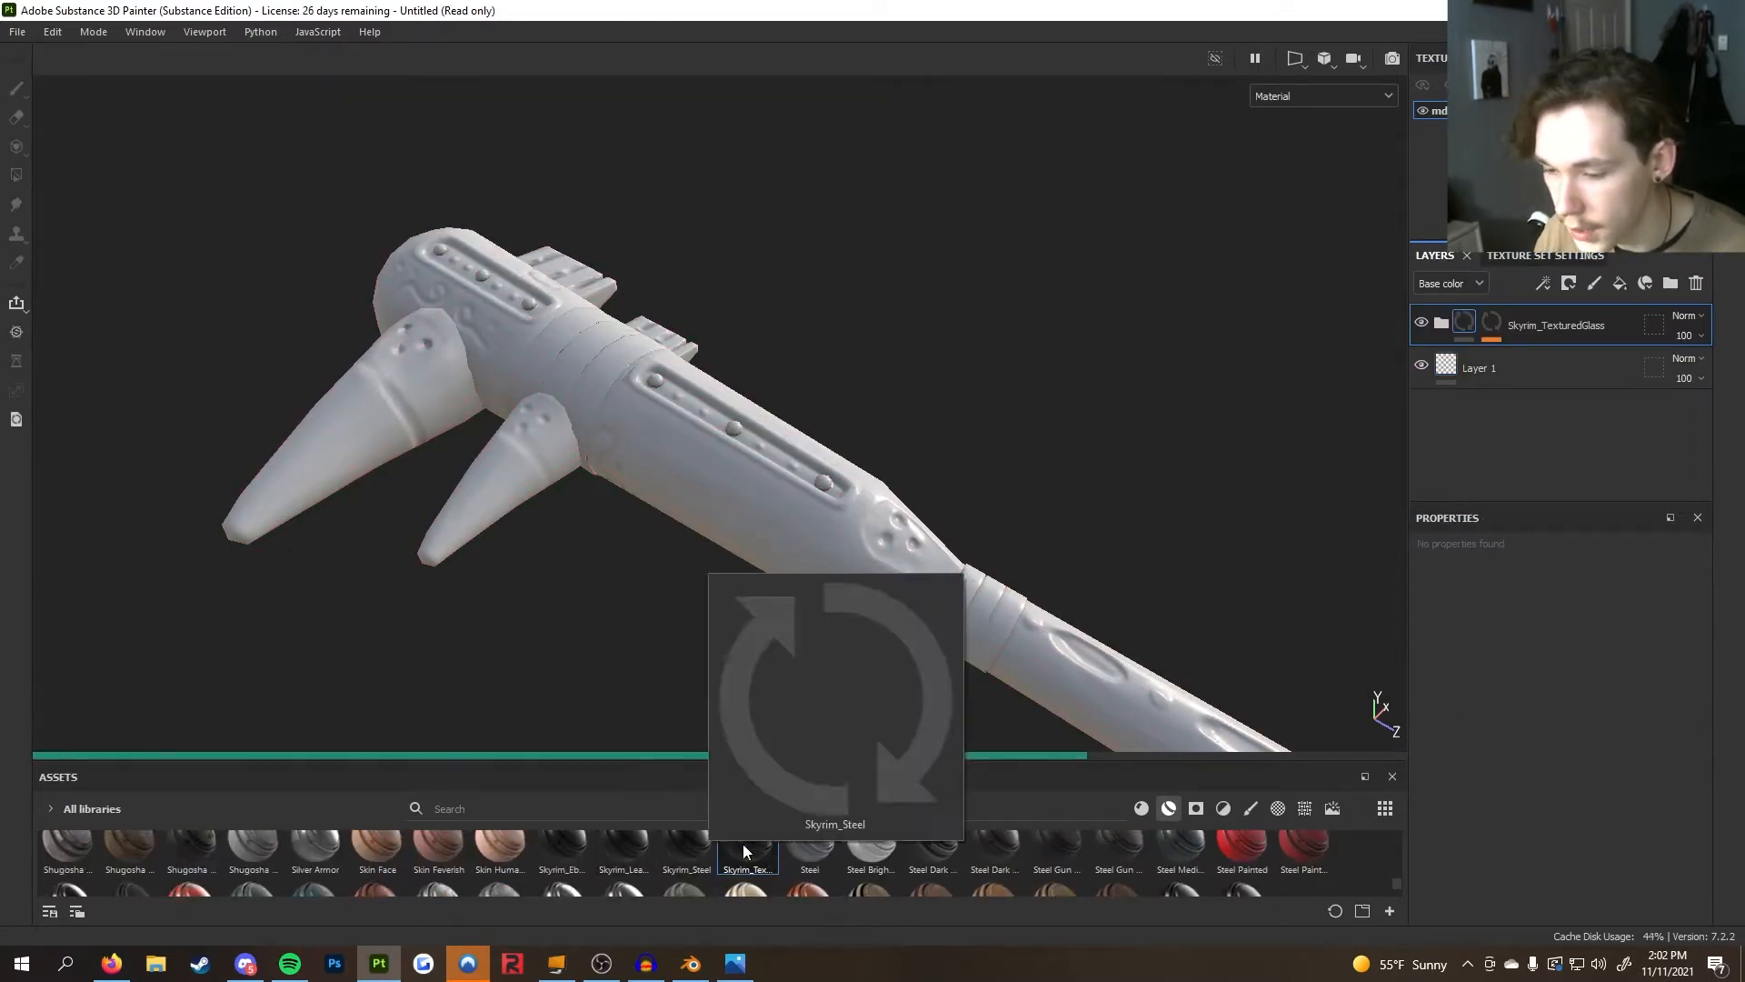
pyautogui.moveTo(623, 850); pyautogui.dragTo(791, 582)
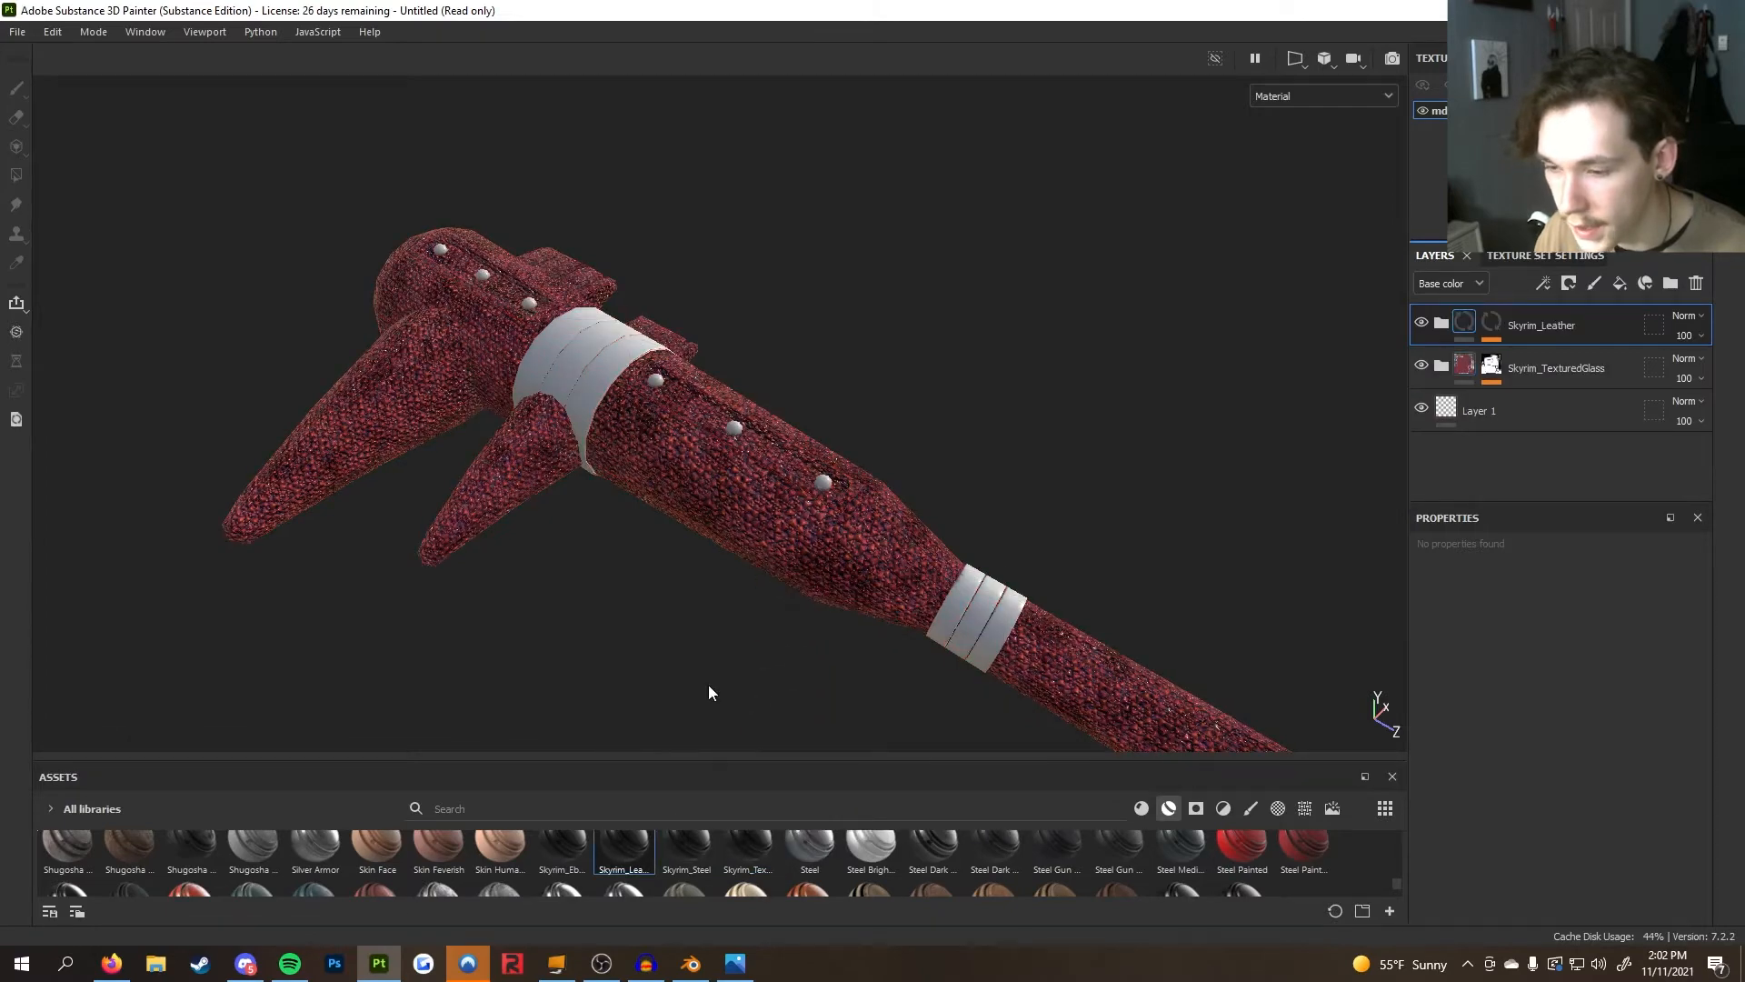
pyautogui.moveTo(562, 847); pyautogui.dragTo(783, 564)
# Set the Skyrim_TexturedGlass layer's color selection mask to the studs' magenta ID color
pyautogui.keyDown('alt'); pyautogui.moveTo(634, 602); pyautogui.dragTo(810, 605); pyautogui.keyUp('alt')
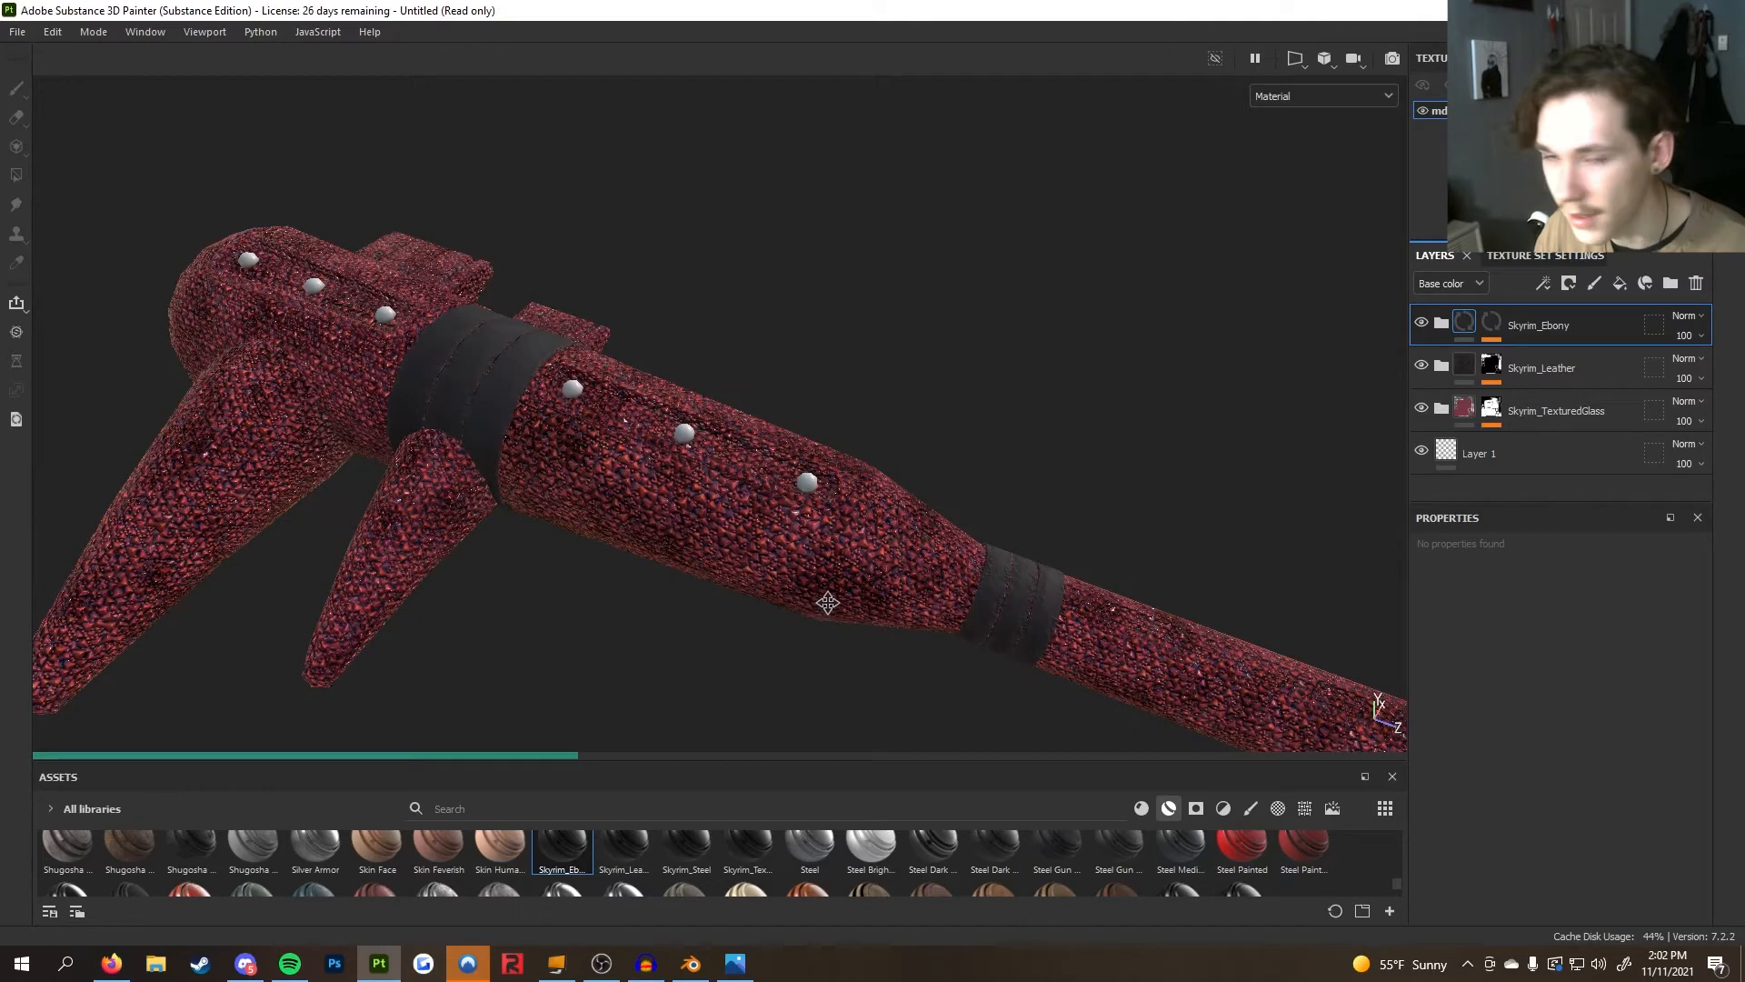
pyautogui.keyDown('alt'); pyautogui.moveTo(811, 605); pyautogui.dragTo(841, 602, button='middle'); pyautogui.keyUp('alt')
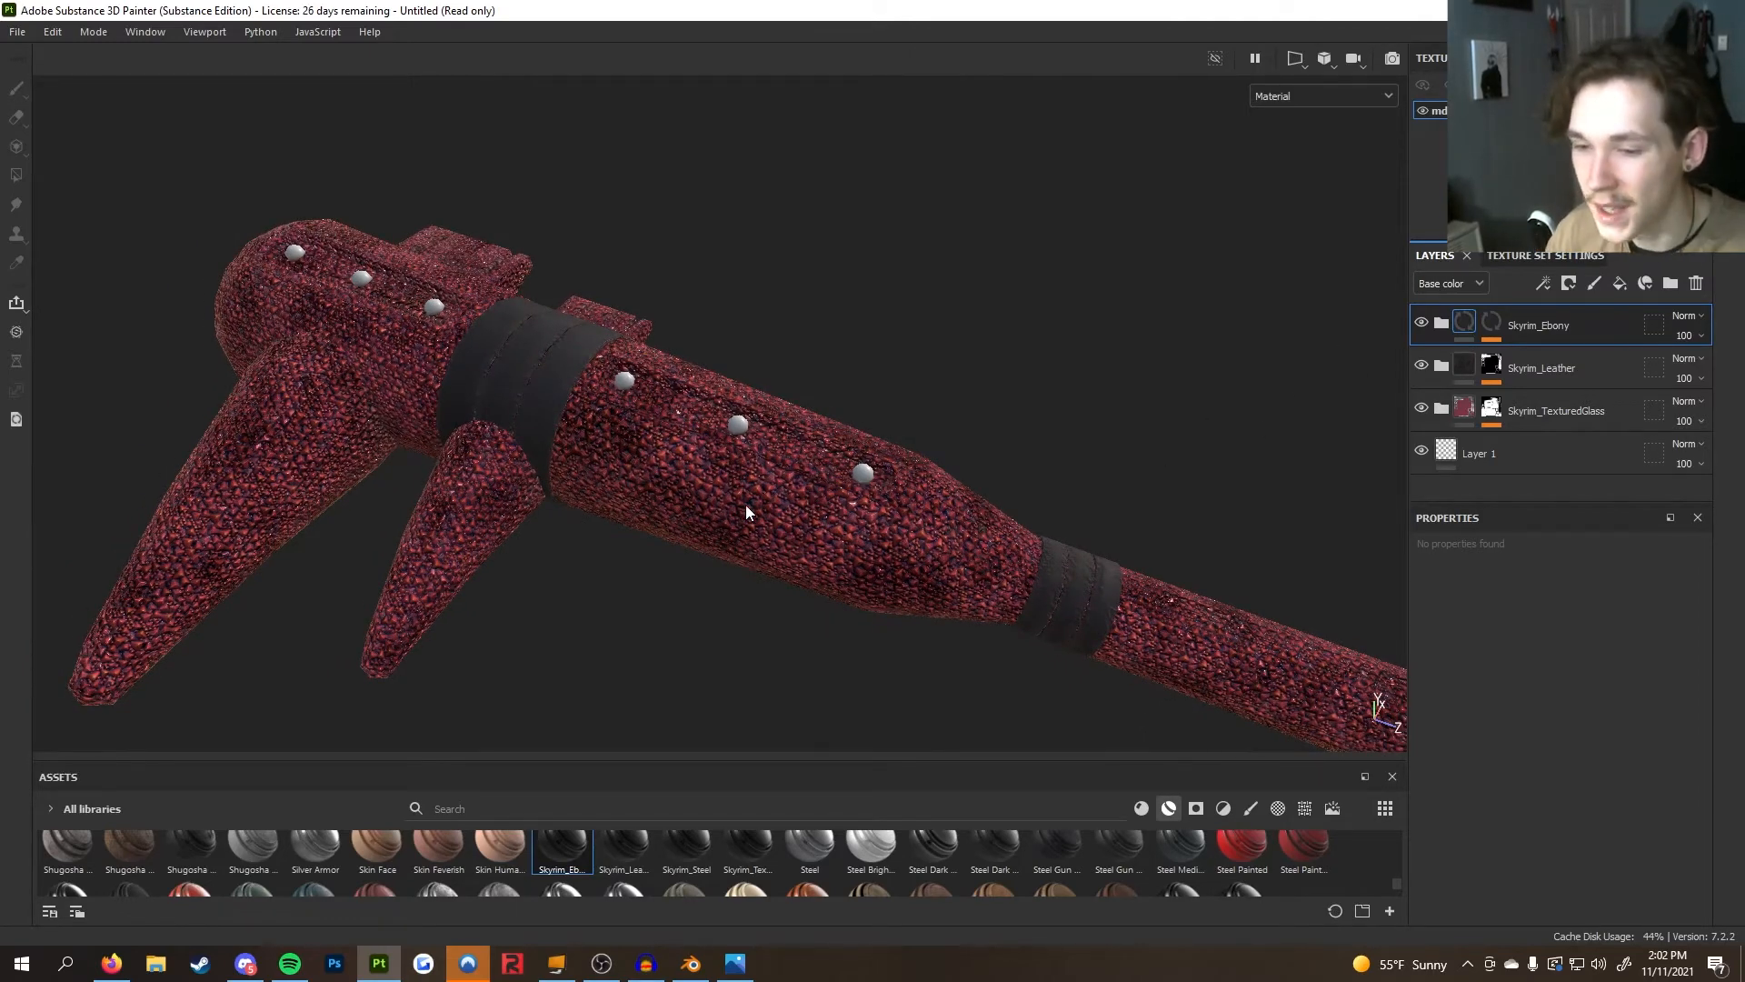
pyautogui.scroll(3, 782, 528)
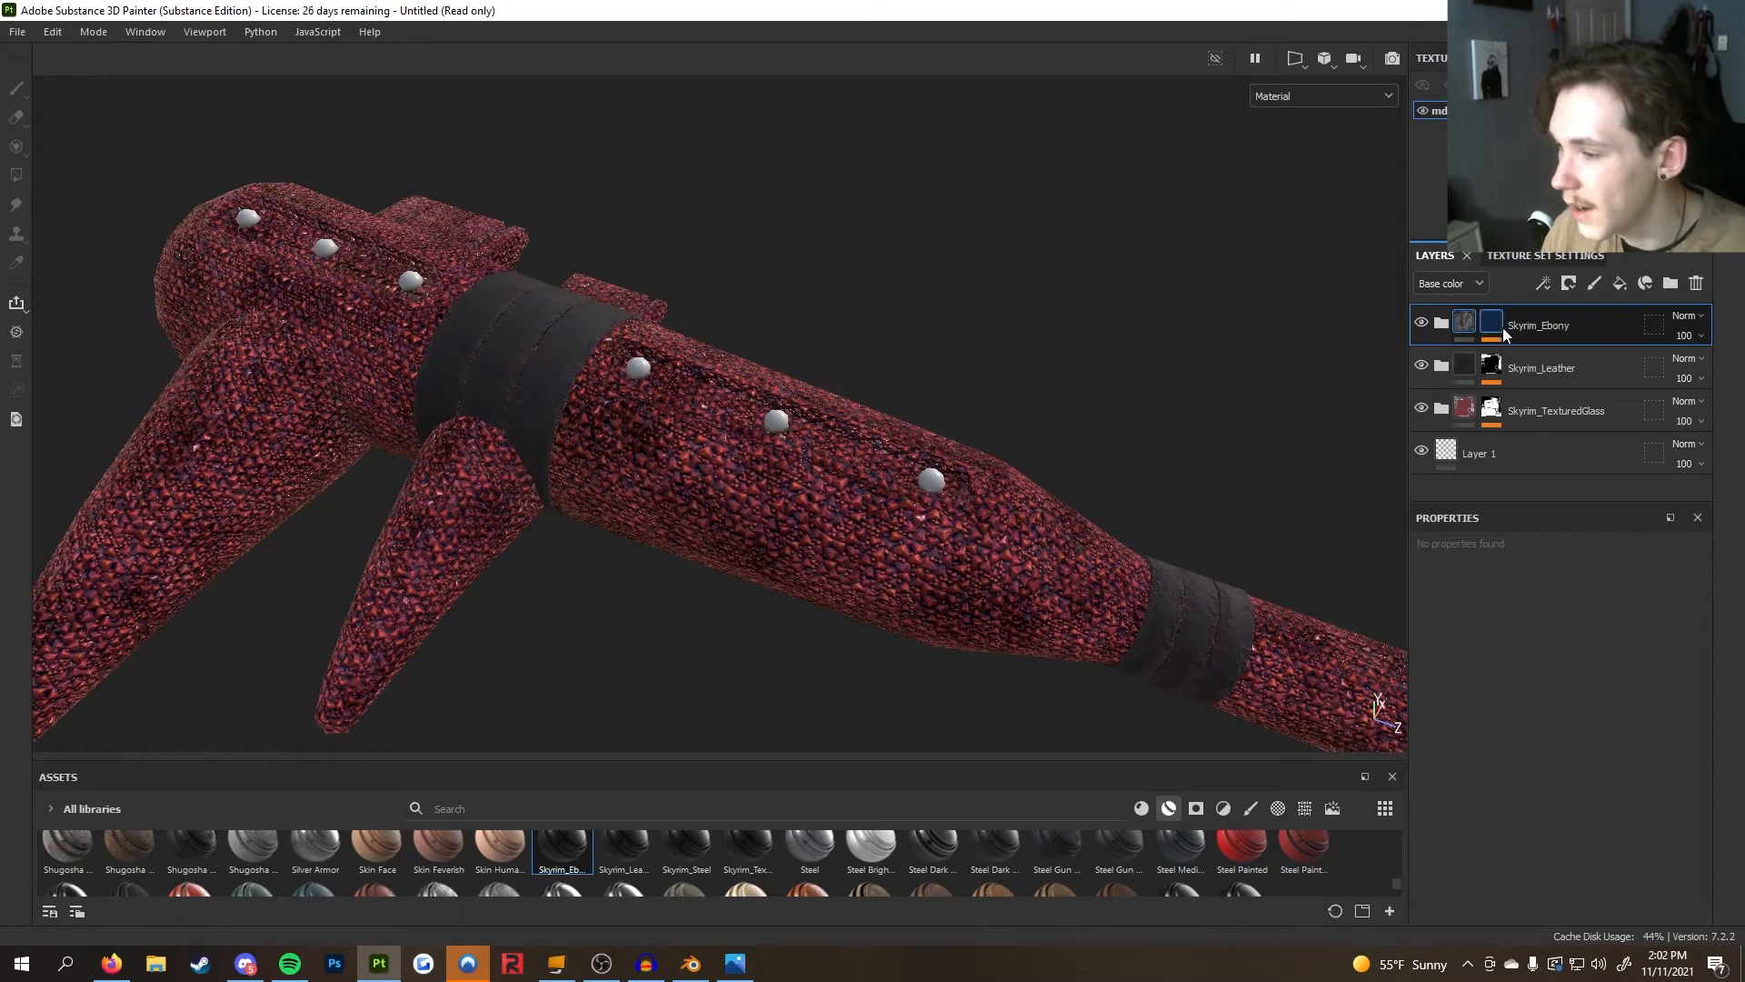
pyautogui.click(1490, 408)
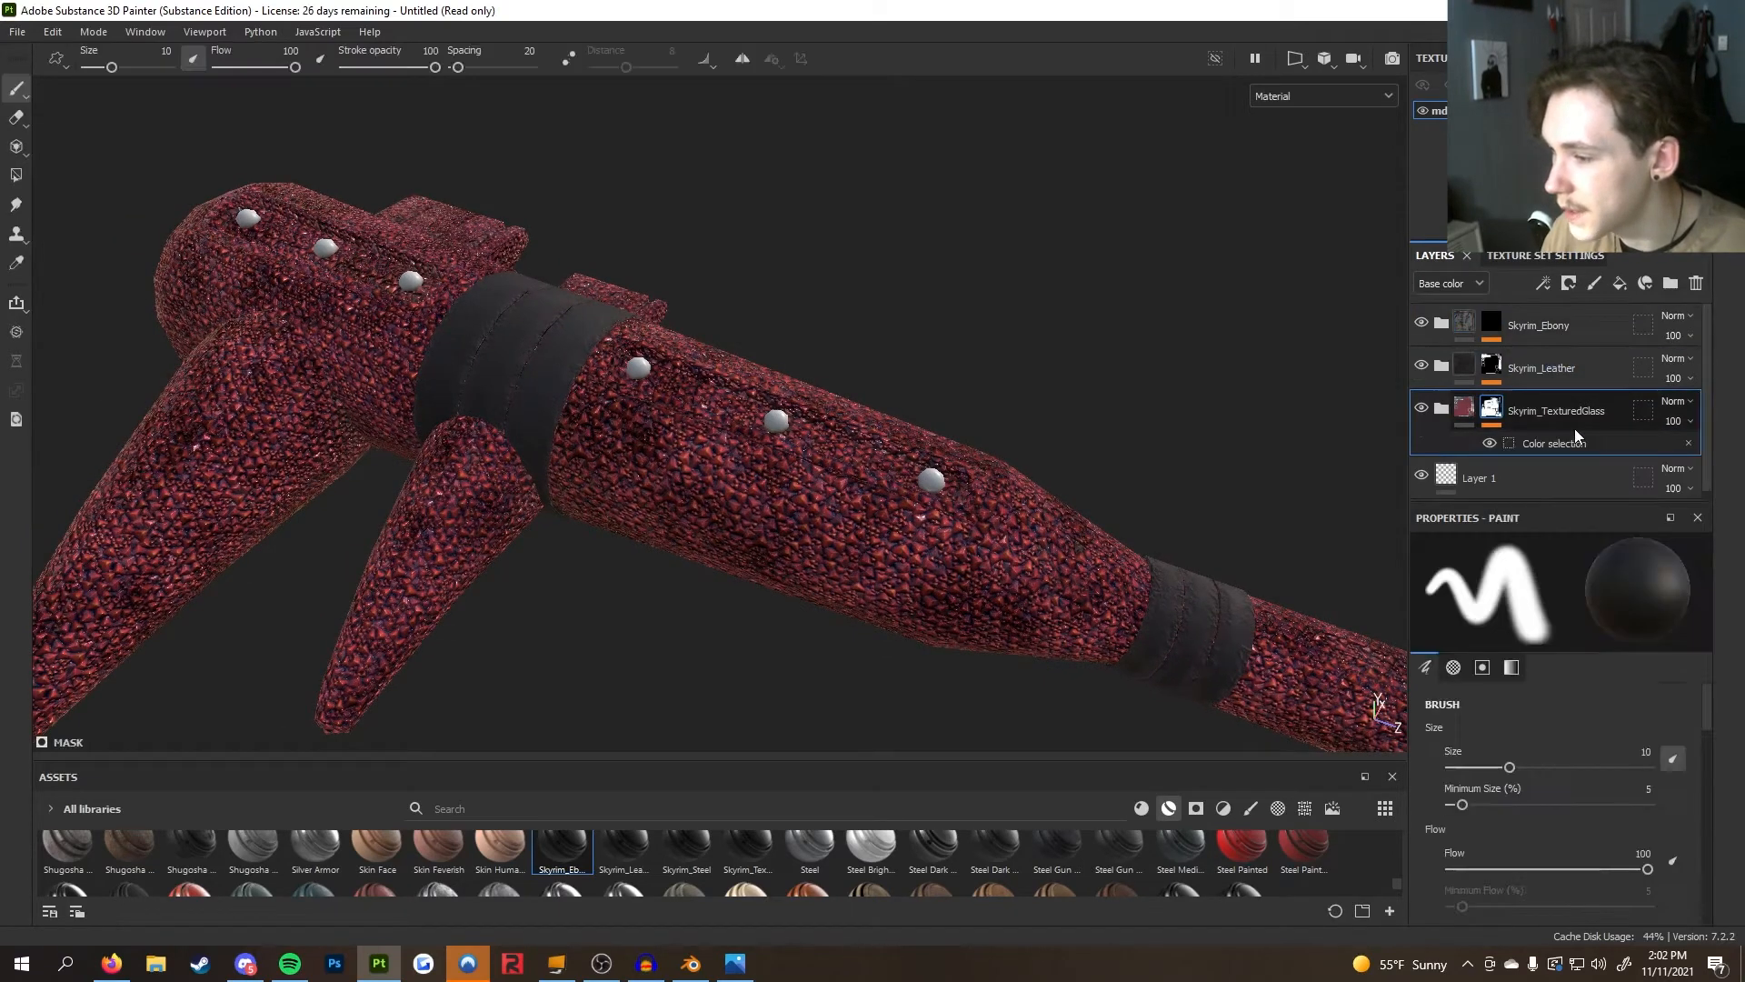
pyautogui.click(1577, 442)
pyautogui.click(1678, 732)
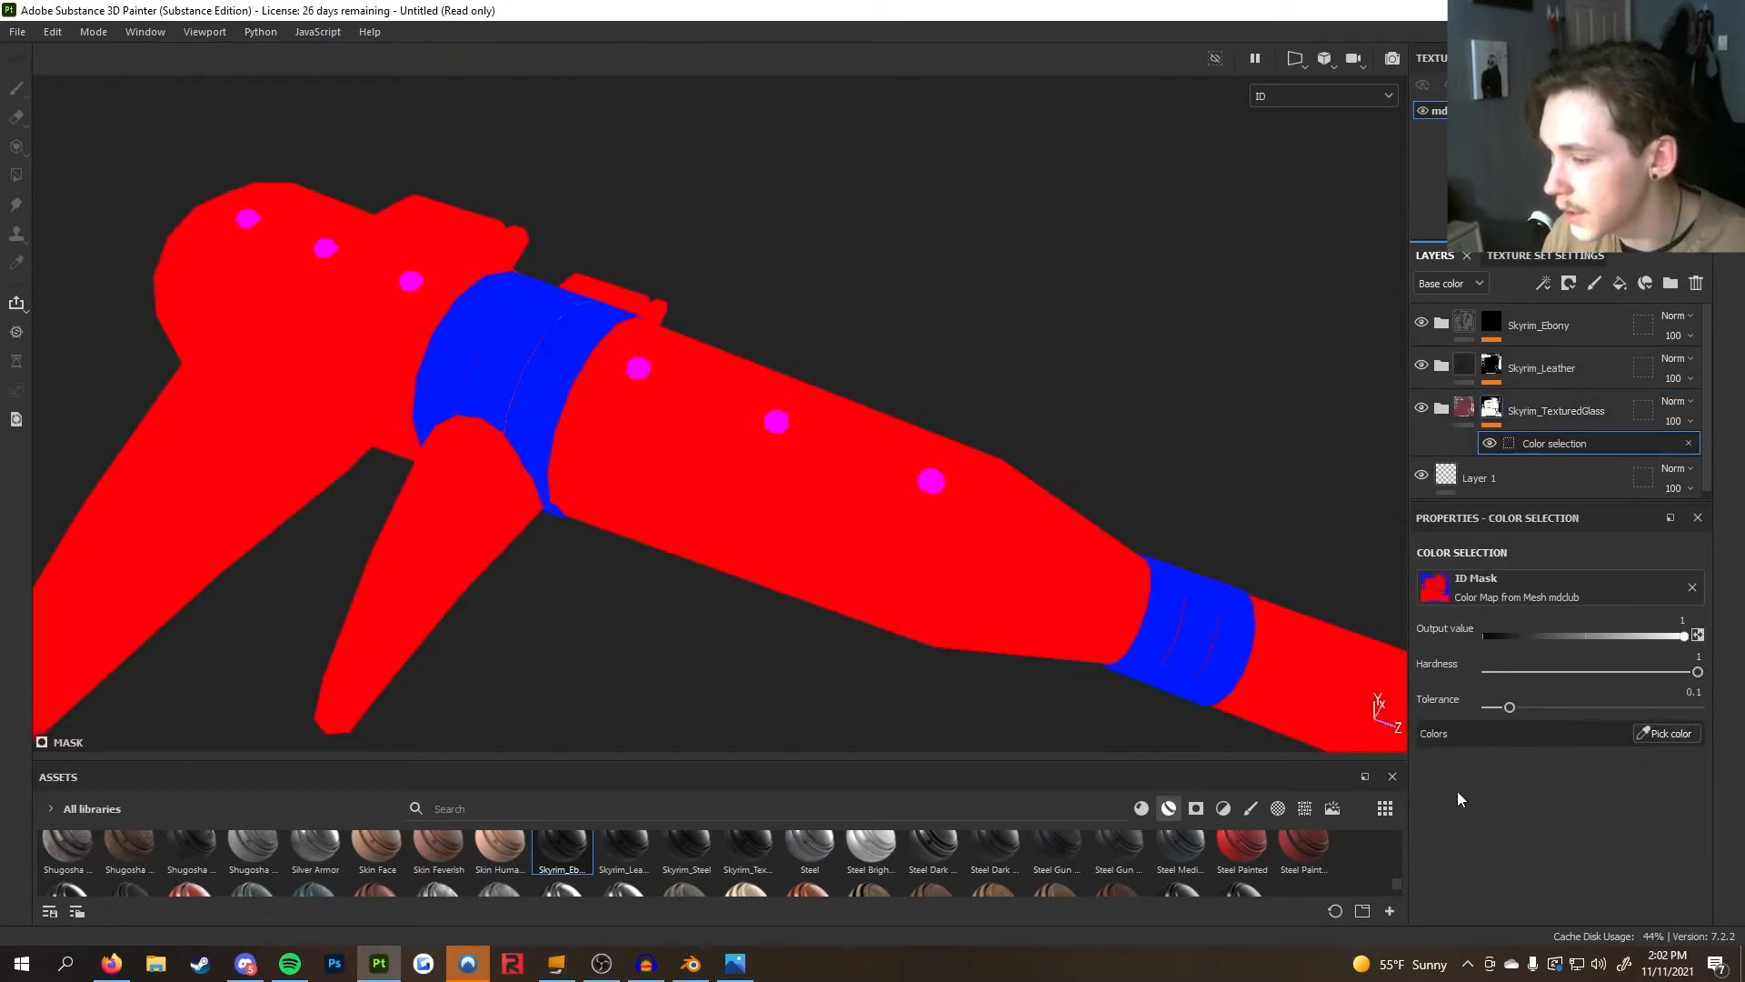
pyautogui.click(931, 479)
pyautogui.scroll(4, 986, 572)
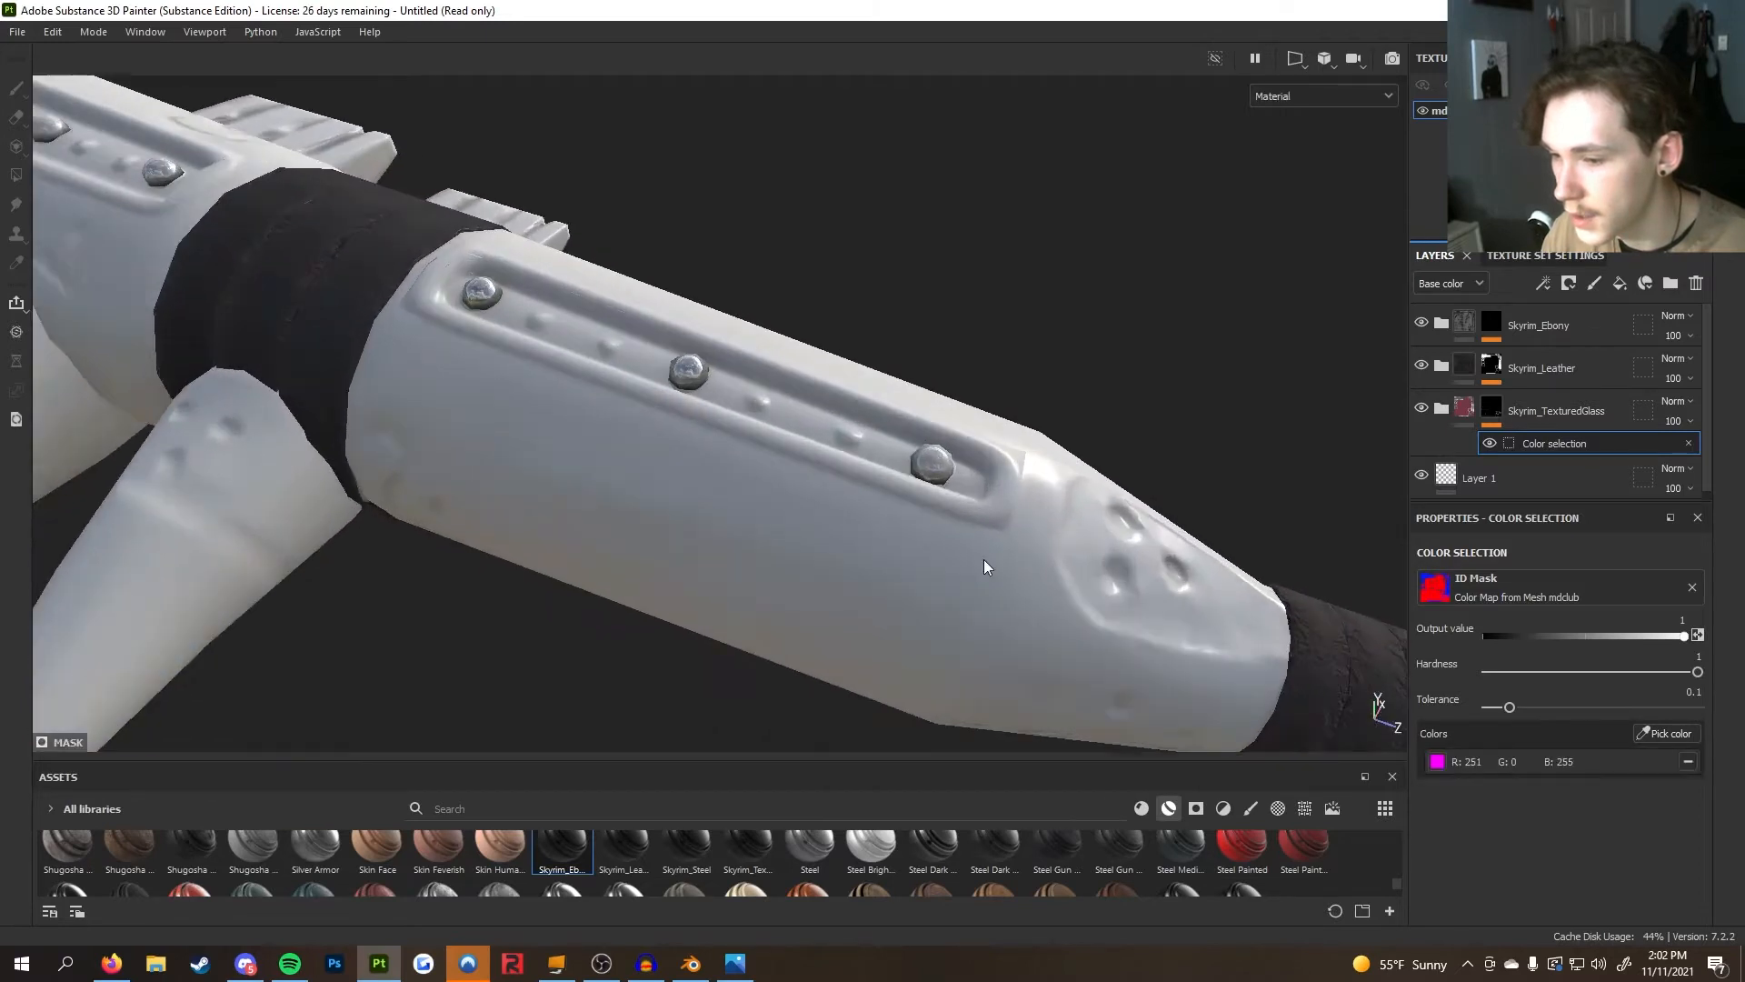
# Examine the studs' material up close and review the layer stack, selecting the New_Graph layer
pyautogui.keyDown('alt'); pyautogui.moveTo(990, 572); pyautogui.dragTo(1045, 408); pyautogui.keyUp('alt')
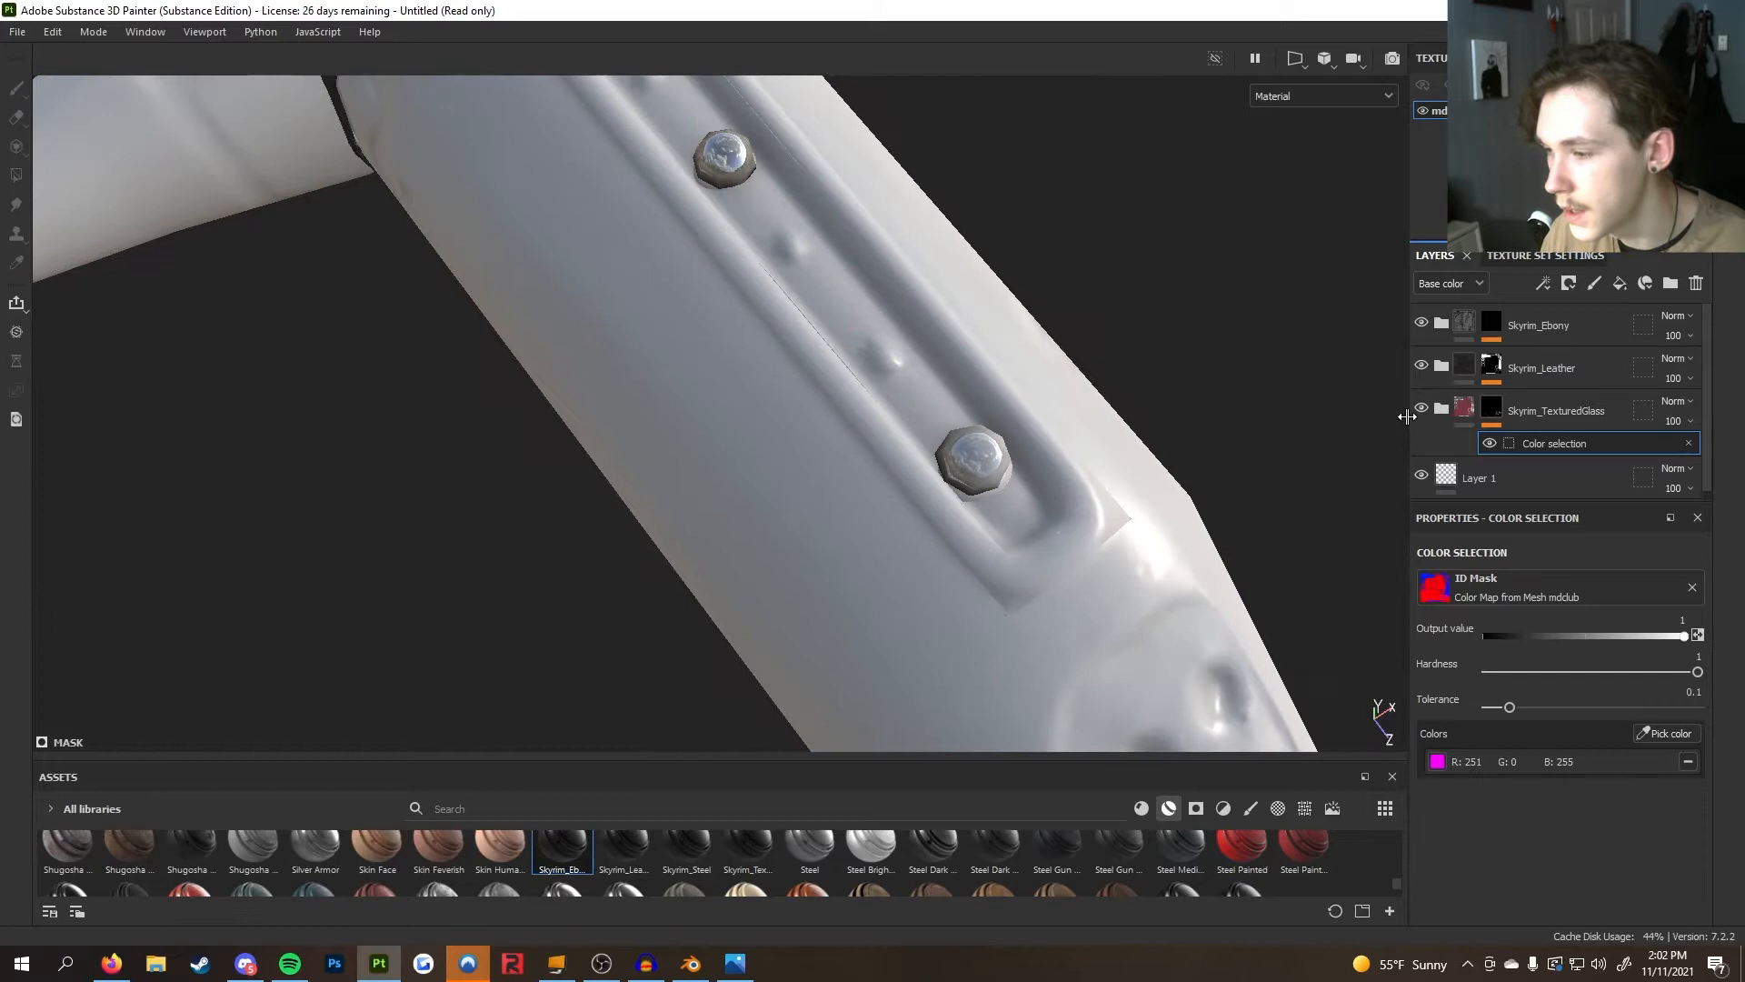
pyautogui.scroll(-3, 1510, 383)
pyautogui.scroll(-3, 1519, 383)
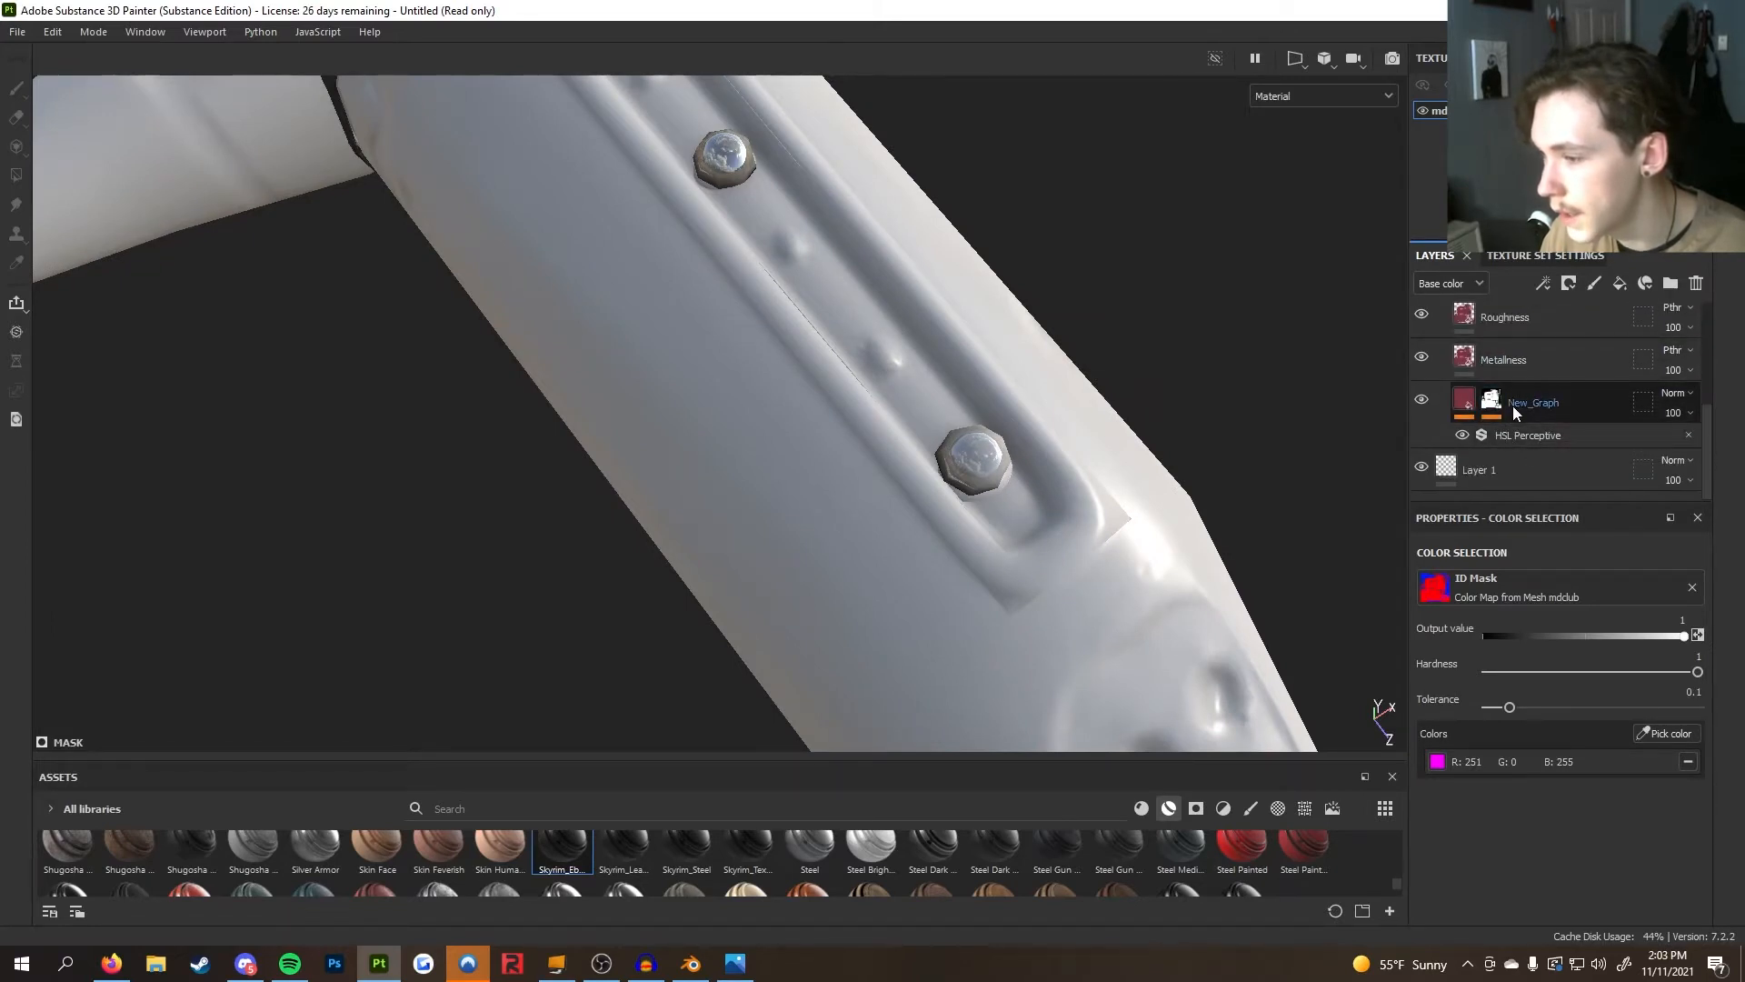
pyautogui.click(1521, 405)
pyautogui.rightClick(1521, 405)
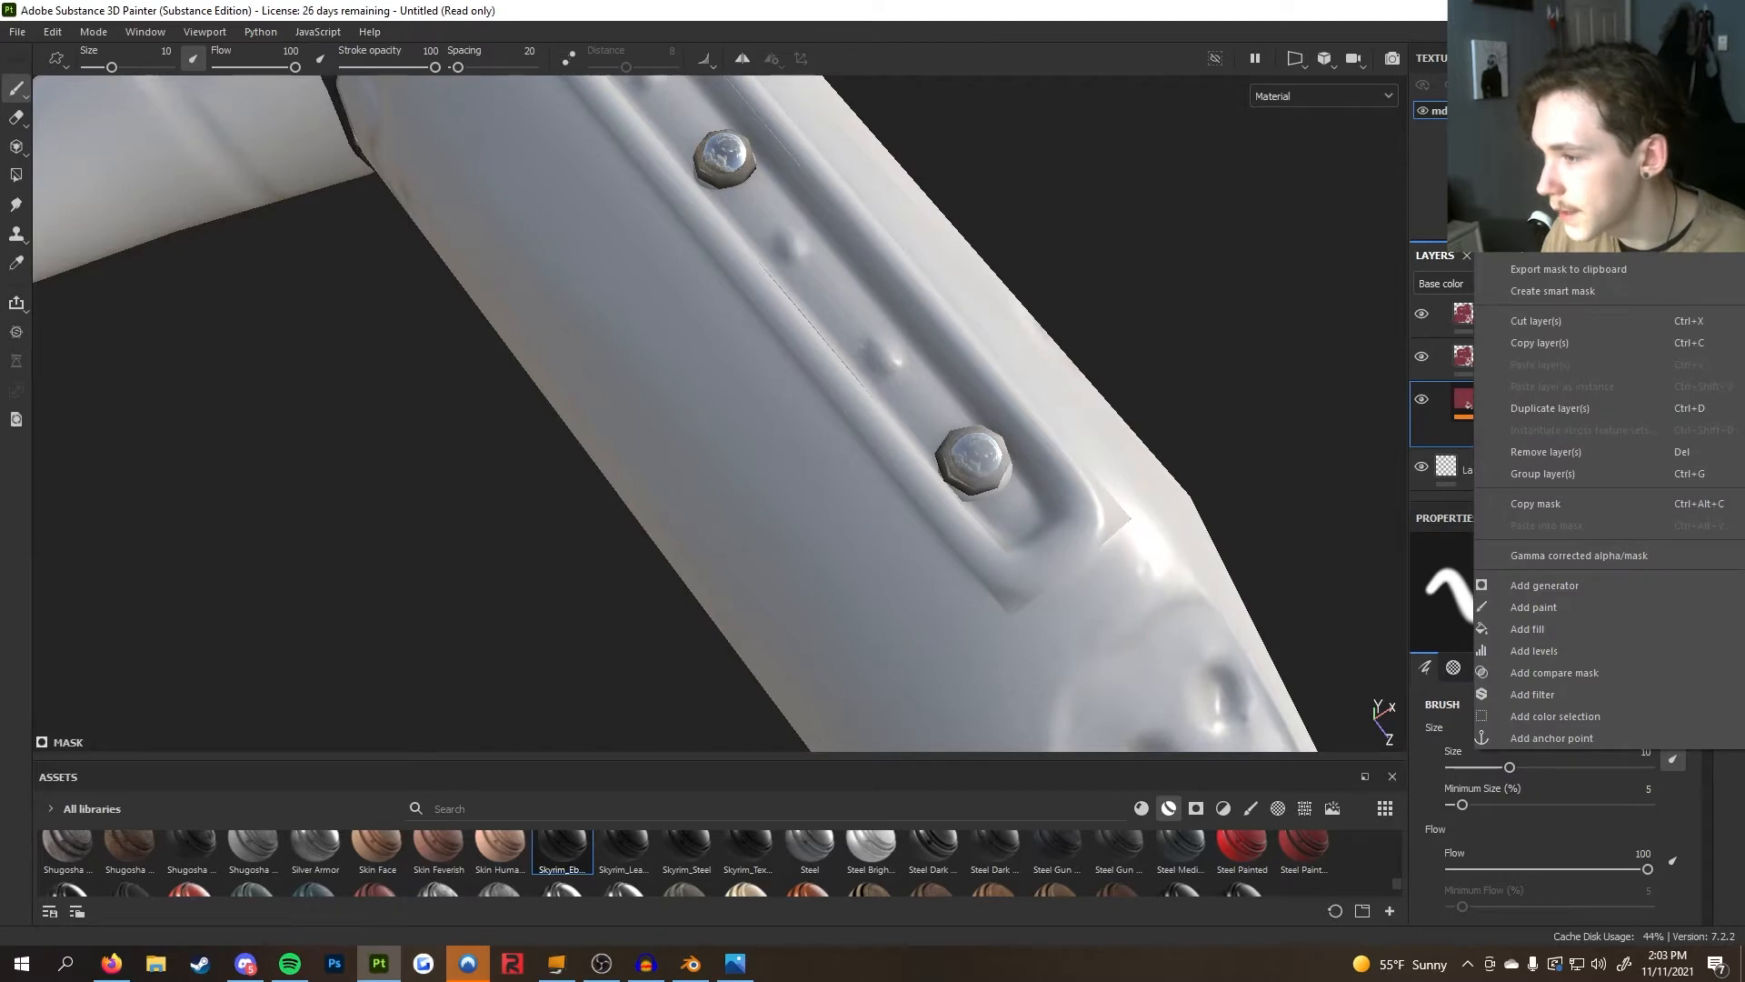
pyautogui.click(1536, 164)
pyautogui.scroll(-5, 897, 401)
pyautogui.keyDown('alt'); pyautogui.moveTo(897, 401); pyautogui.dragTo(1163, 495); pyautogui.keyUp('alt')
pyautogui.scroll(5, 1163, 496)
pyautogui.keyDown('alt'); pyautogui.moveTo(988, 428); pyautogui.dragTo(978, 450, button='middle'); pyautogui.keyUp('alt')
pyautogui.scroll(5, 978, 453)
pyautogui.keyDown('alt'); pyautogui.moveTo(976, 460); pyautogui.dragTo(1262, 442); pyautogui.keyUp('alt')
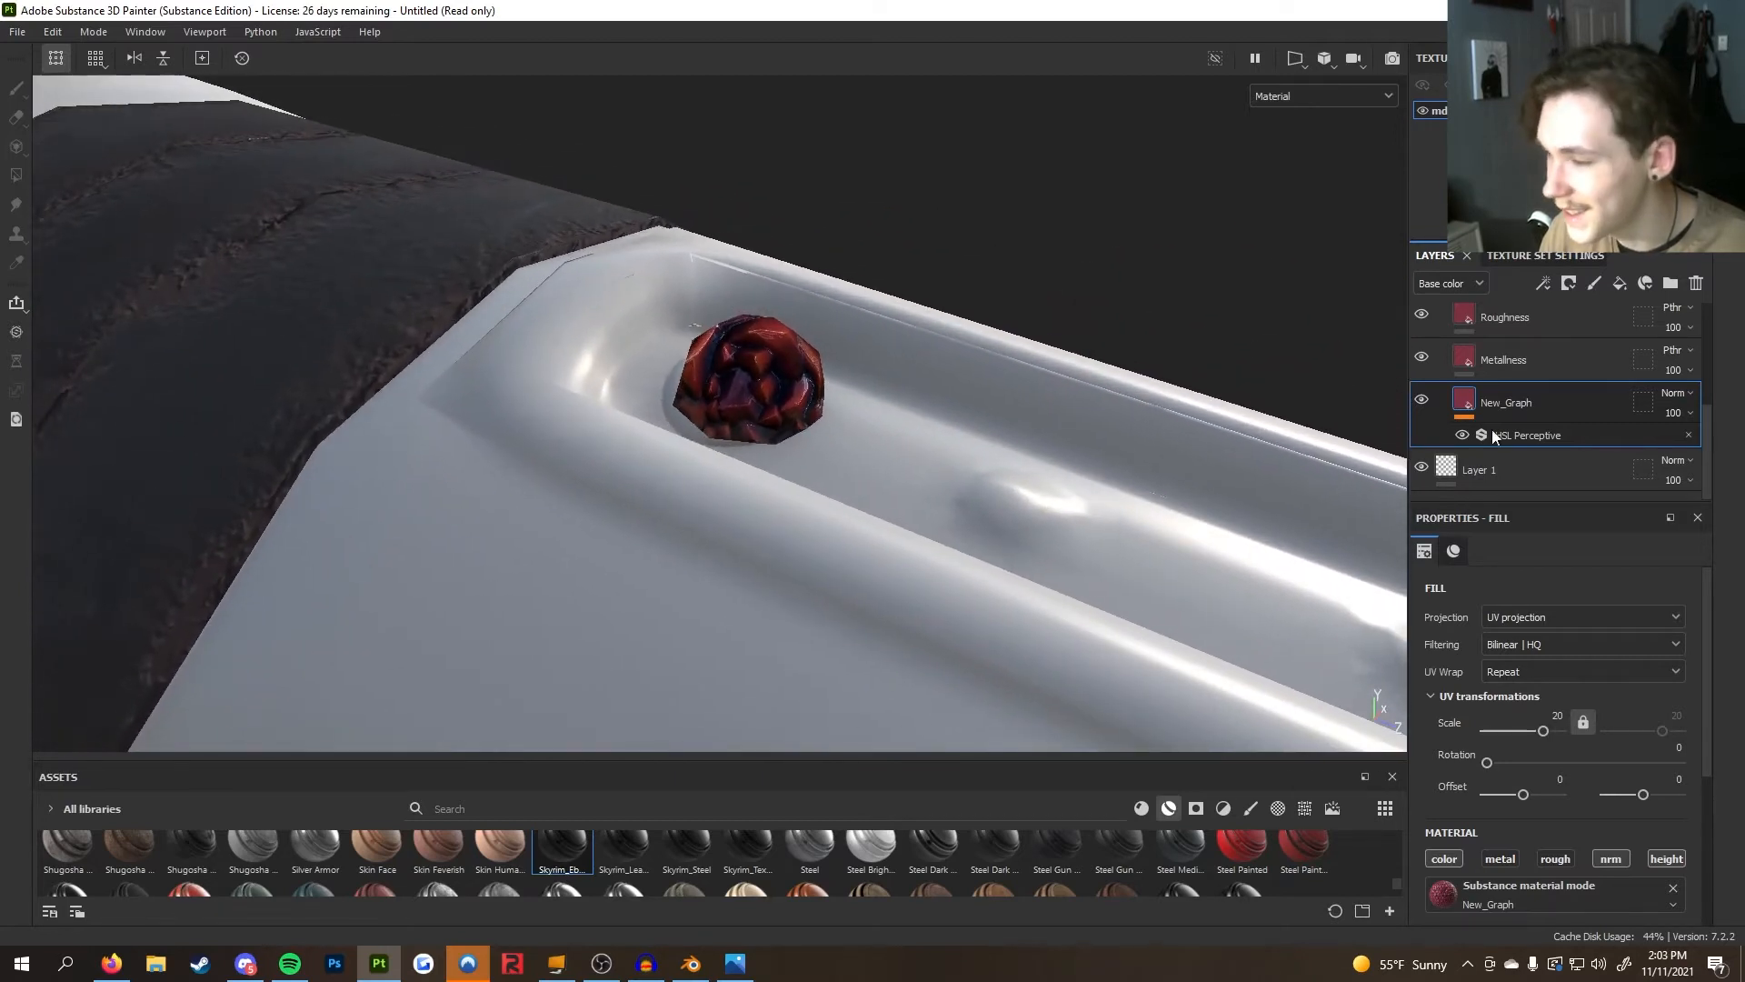
pyautogui.scroll(4, 1583, 424)
pyautogui.scroll(-4, 1583, 423)
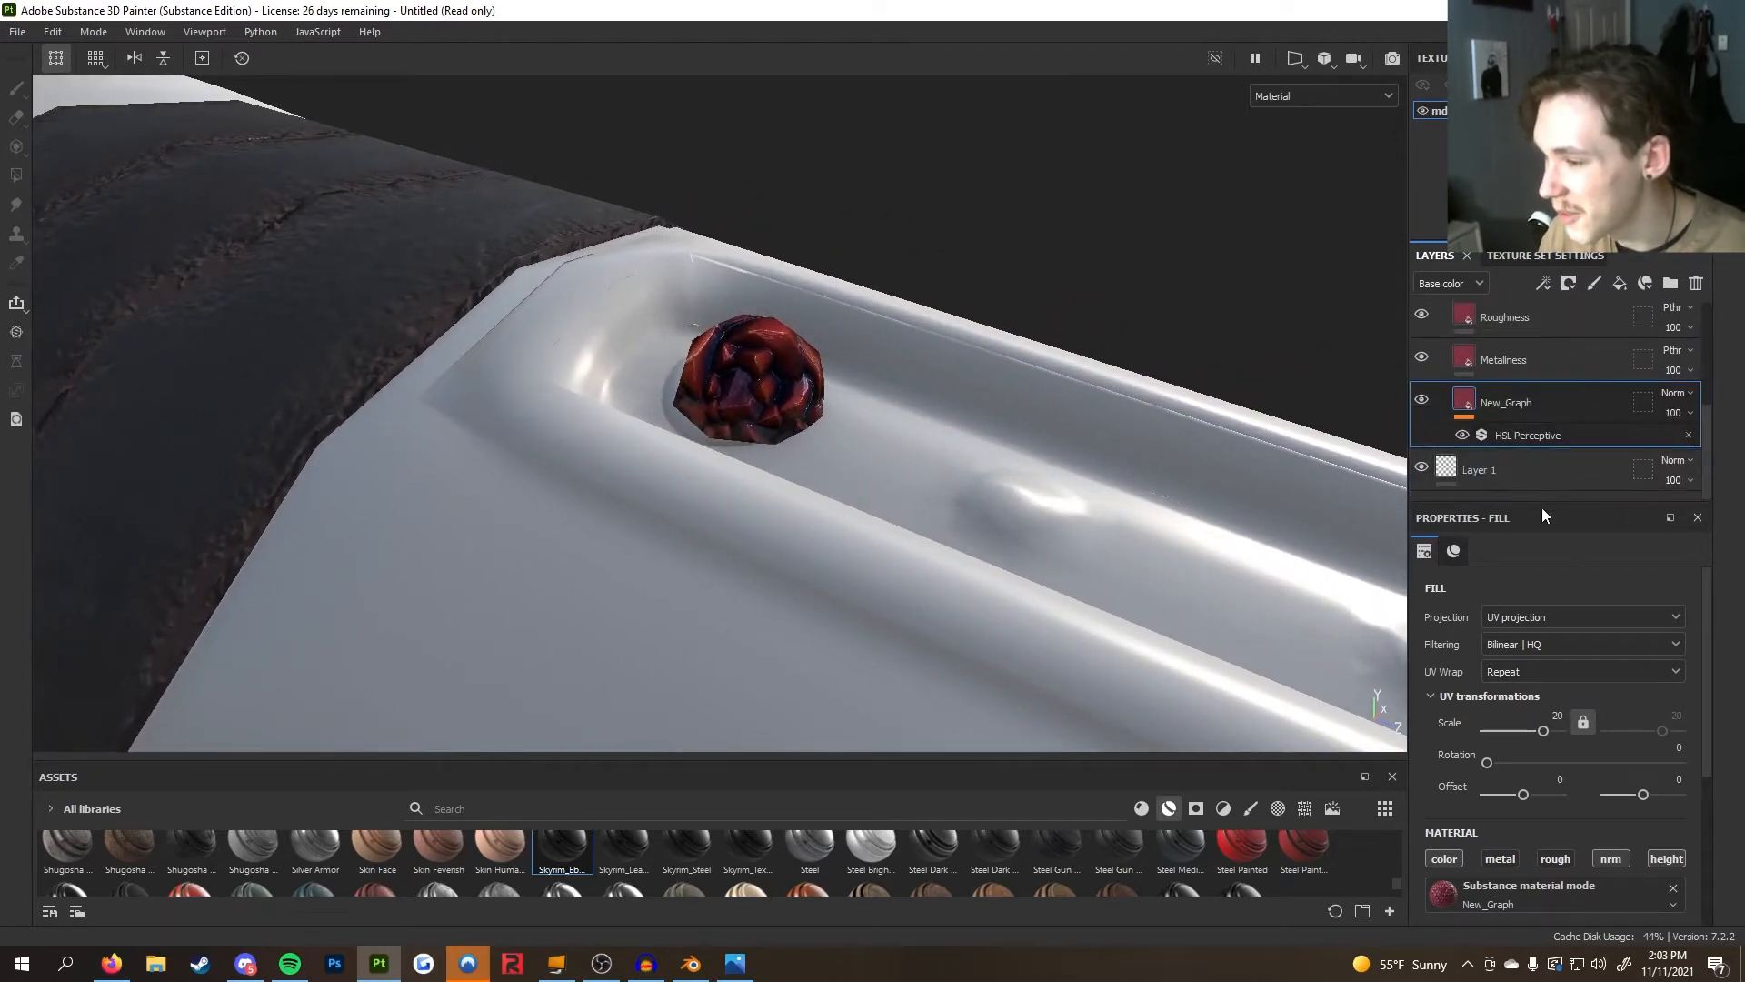
pyautogui.moveTo(1540, 502); pyautogui.dragTo(1543, 662)
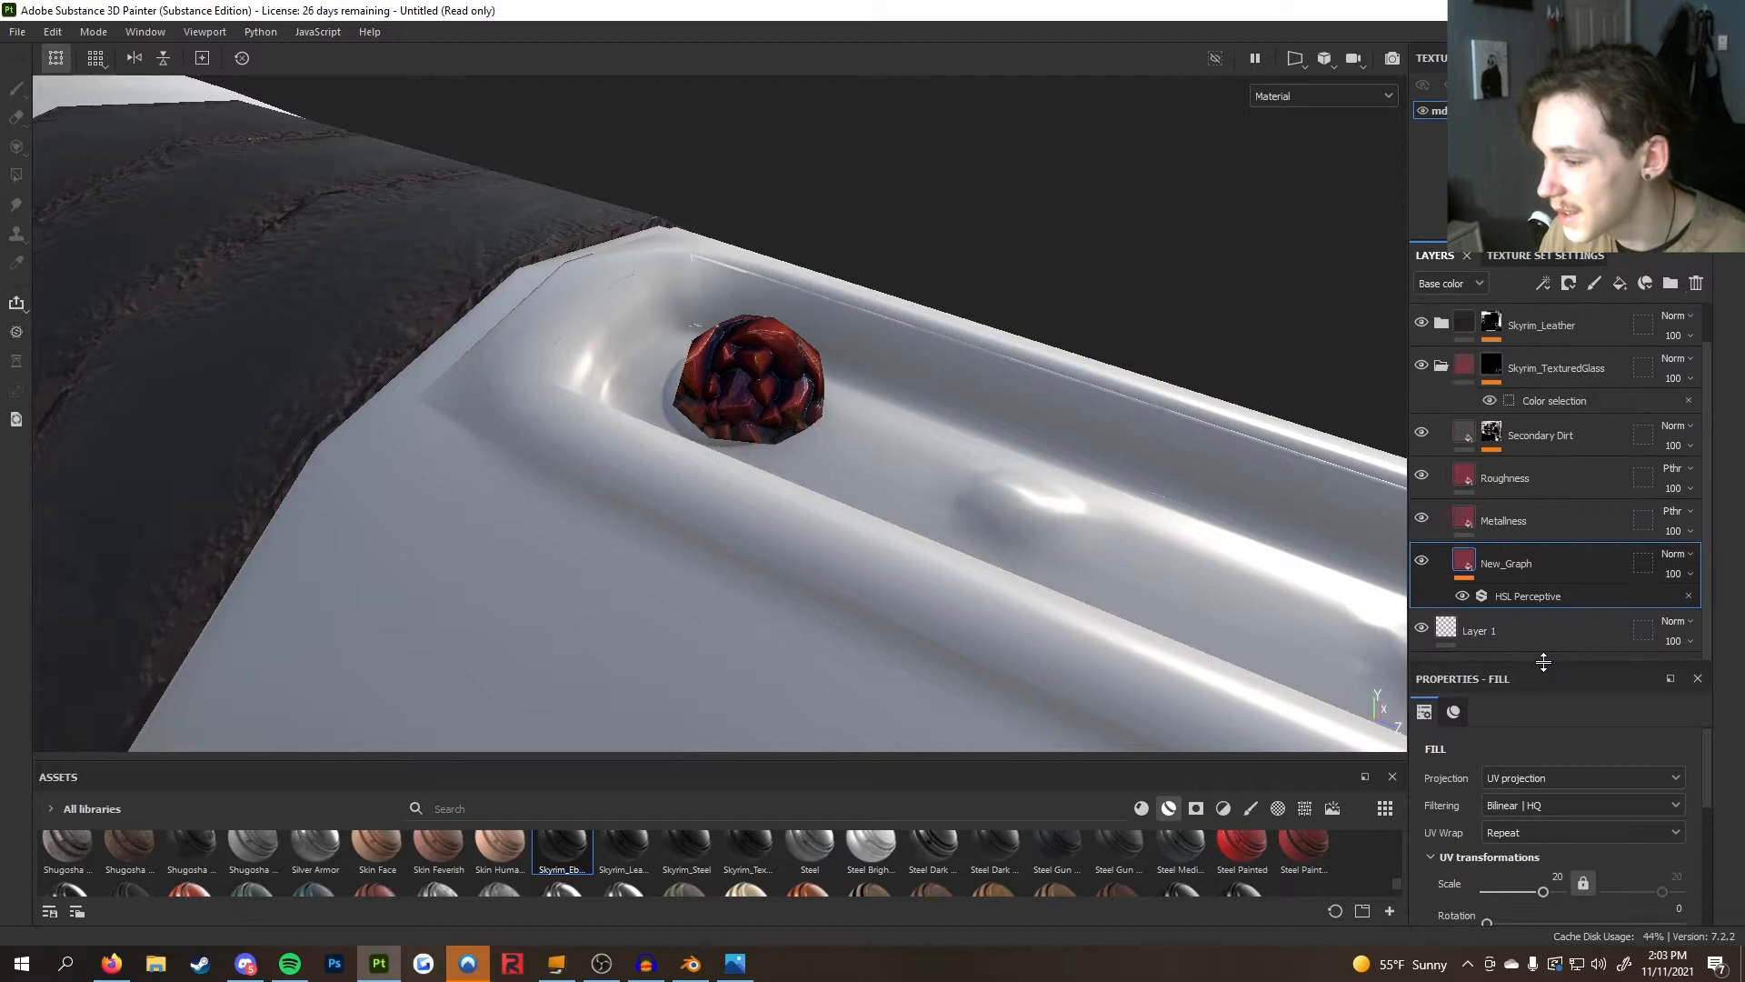
# Delete the paint layer Layer 1 and collapse the Skyrim_TexturedGlass folder
pyautogui.click(1521, 643)
pyautogui.click(1693, 292)
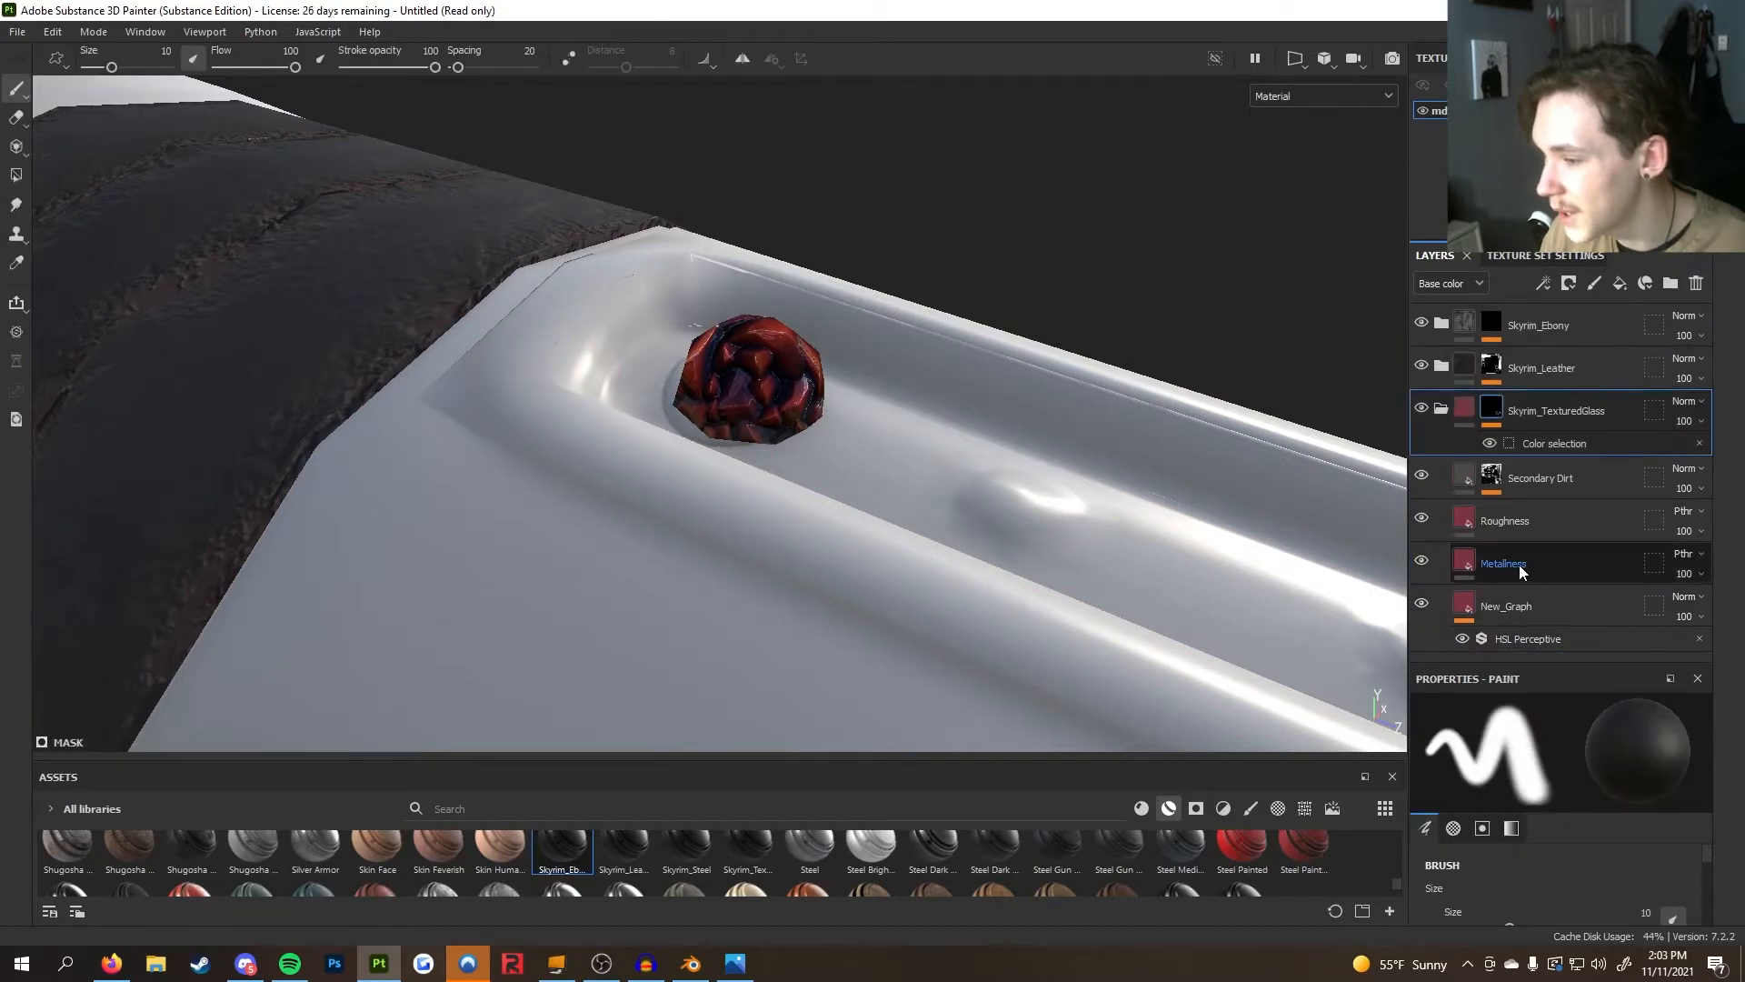
pyautogui.click(1441, 409)
pyautogui.scroll(-5, 1054, 520)
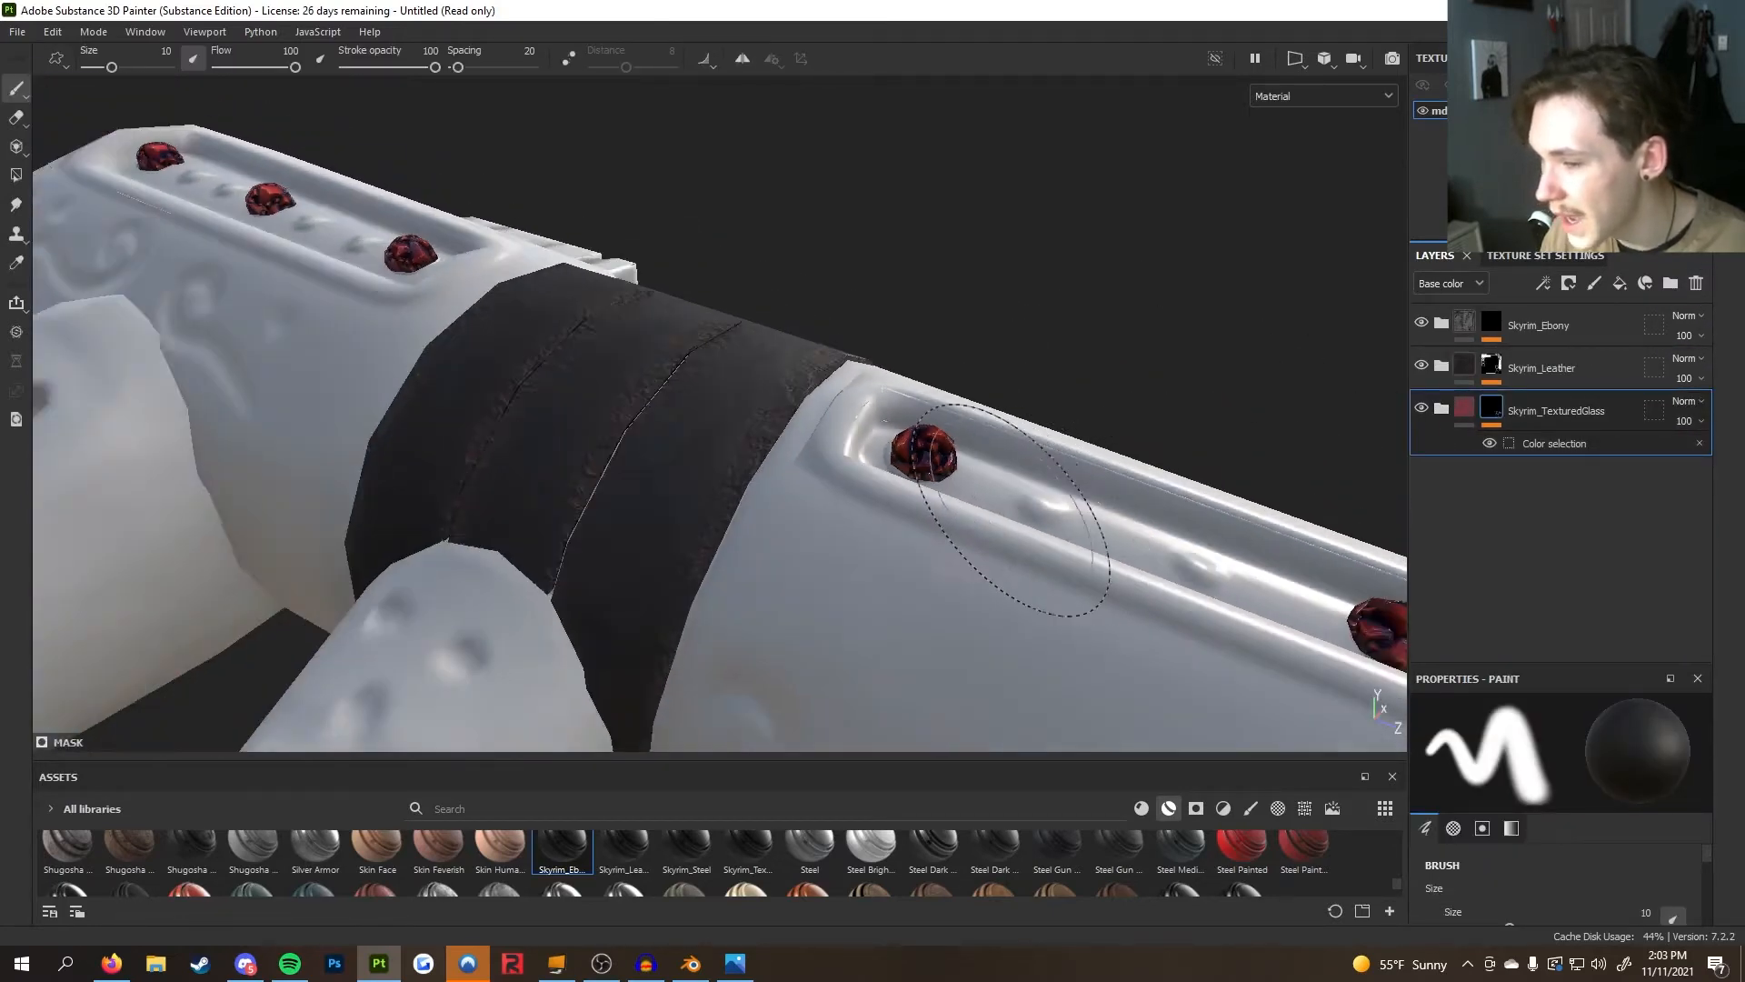
pyautogui.scroll(-3, 1012, 511)
pyautogui.keyDown('alt'); pyautogui.moveTo(1012, 511); pyautogui.dragTo(810, 460); pyautogui.keyUp('alt')
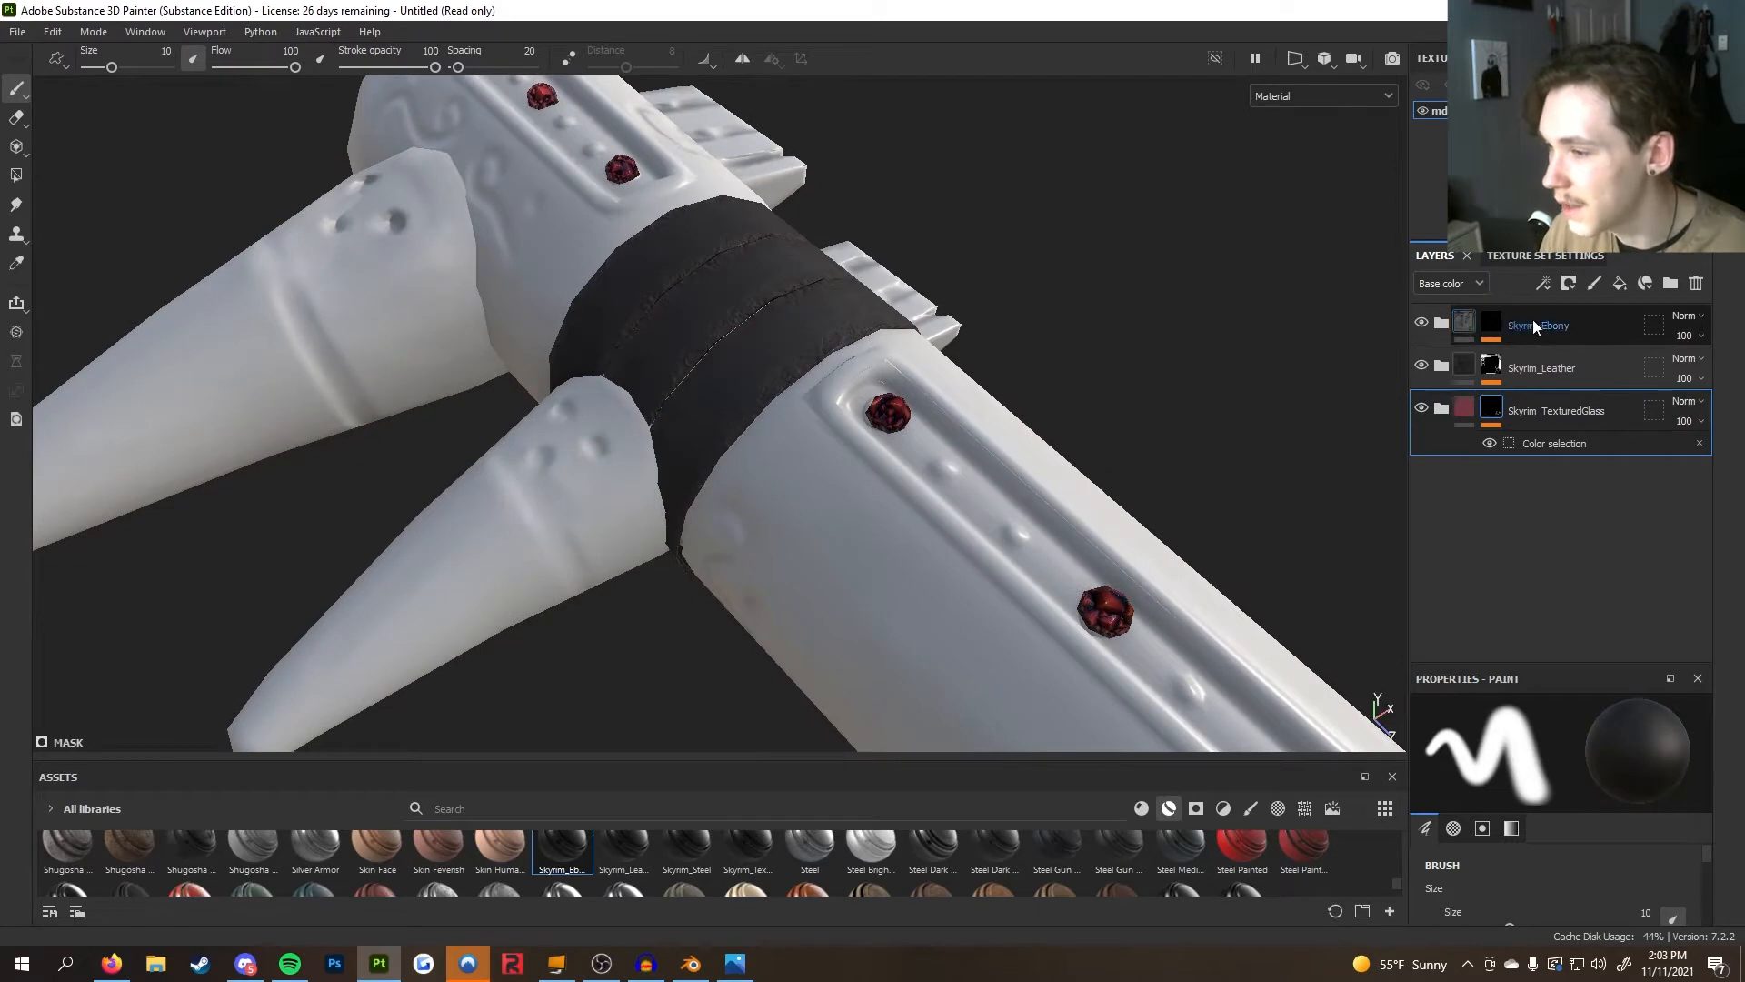
# Set the Skyrim_Ebony layer's color selection mask to the green ID color picked on the club's metal
pyautogui.click(1500, 373)
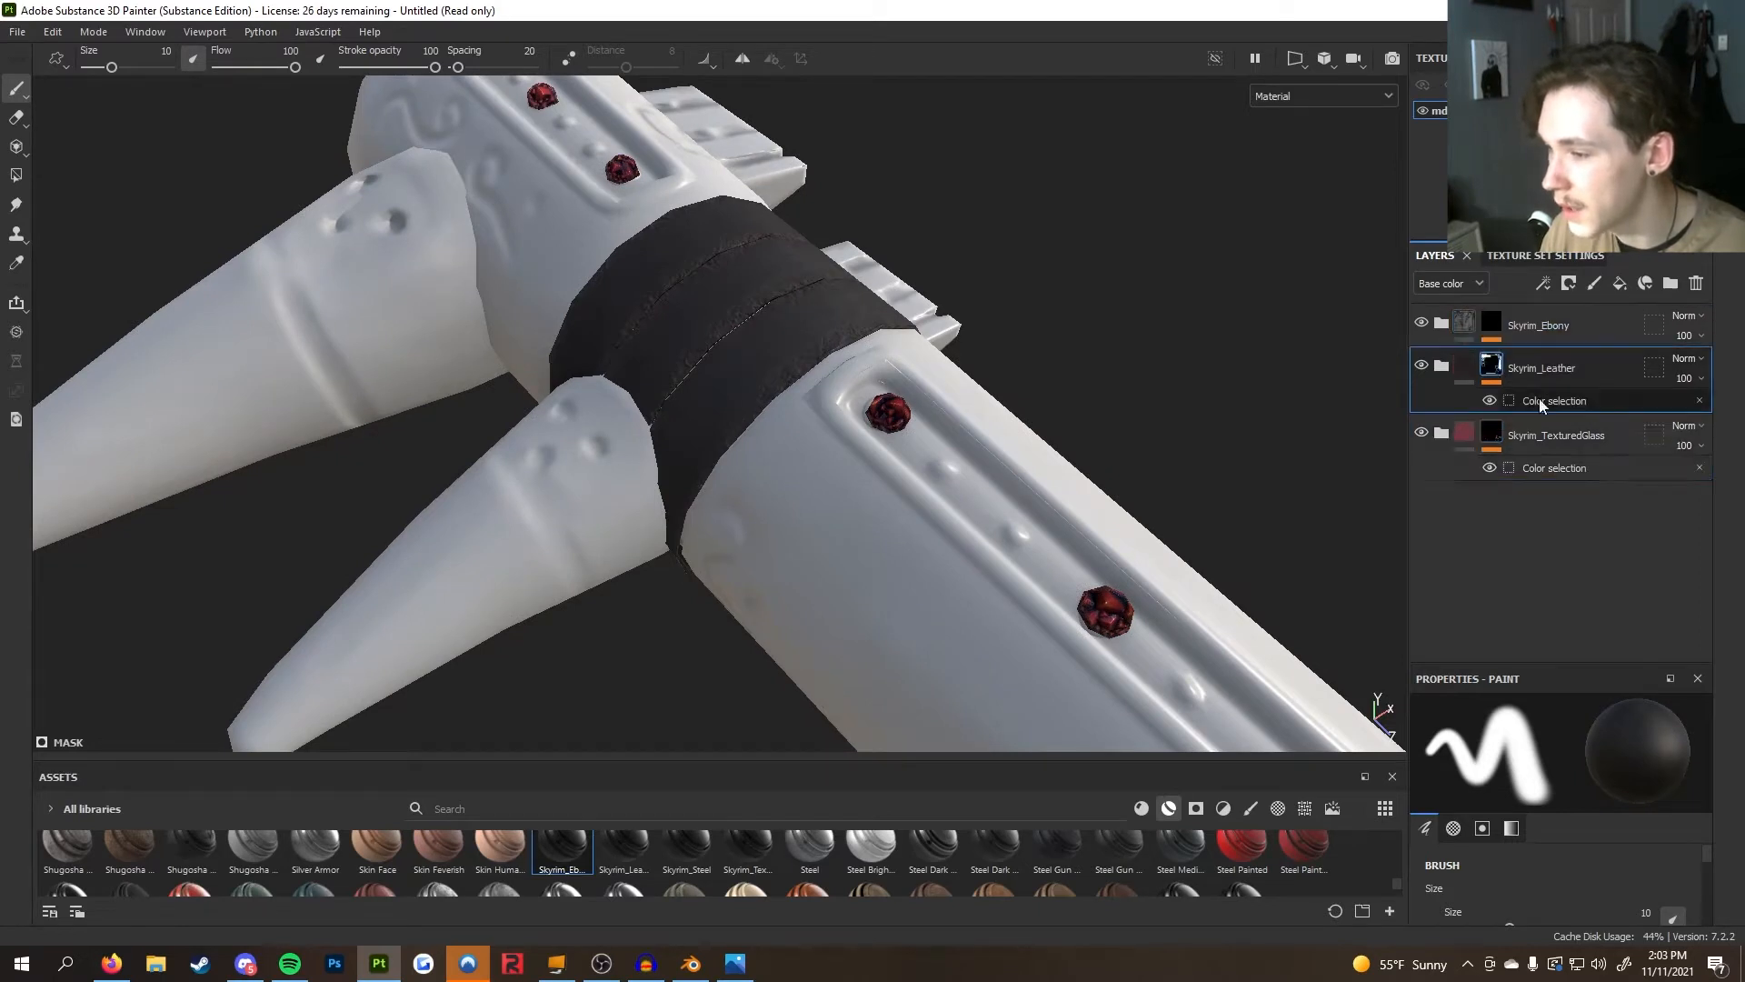
pyautogui.click(1572, 401)
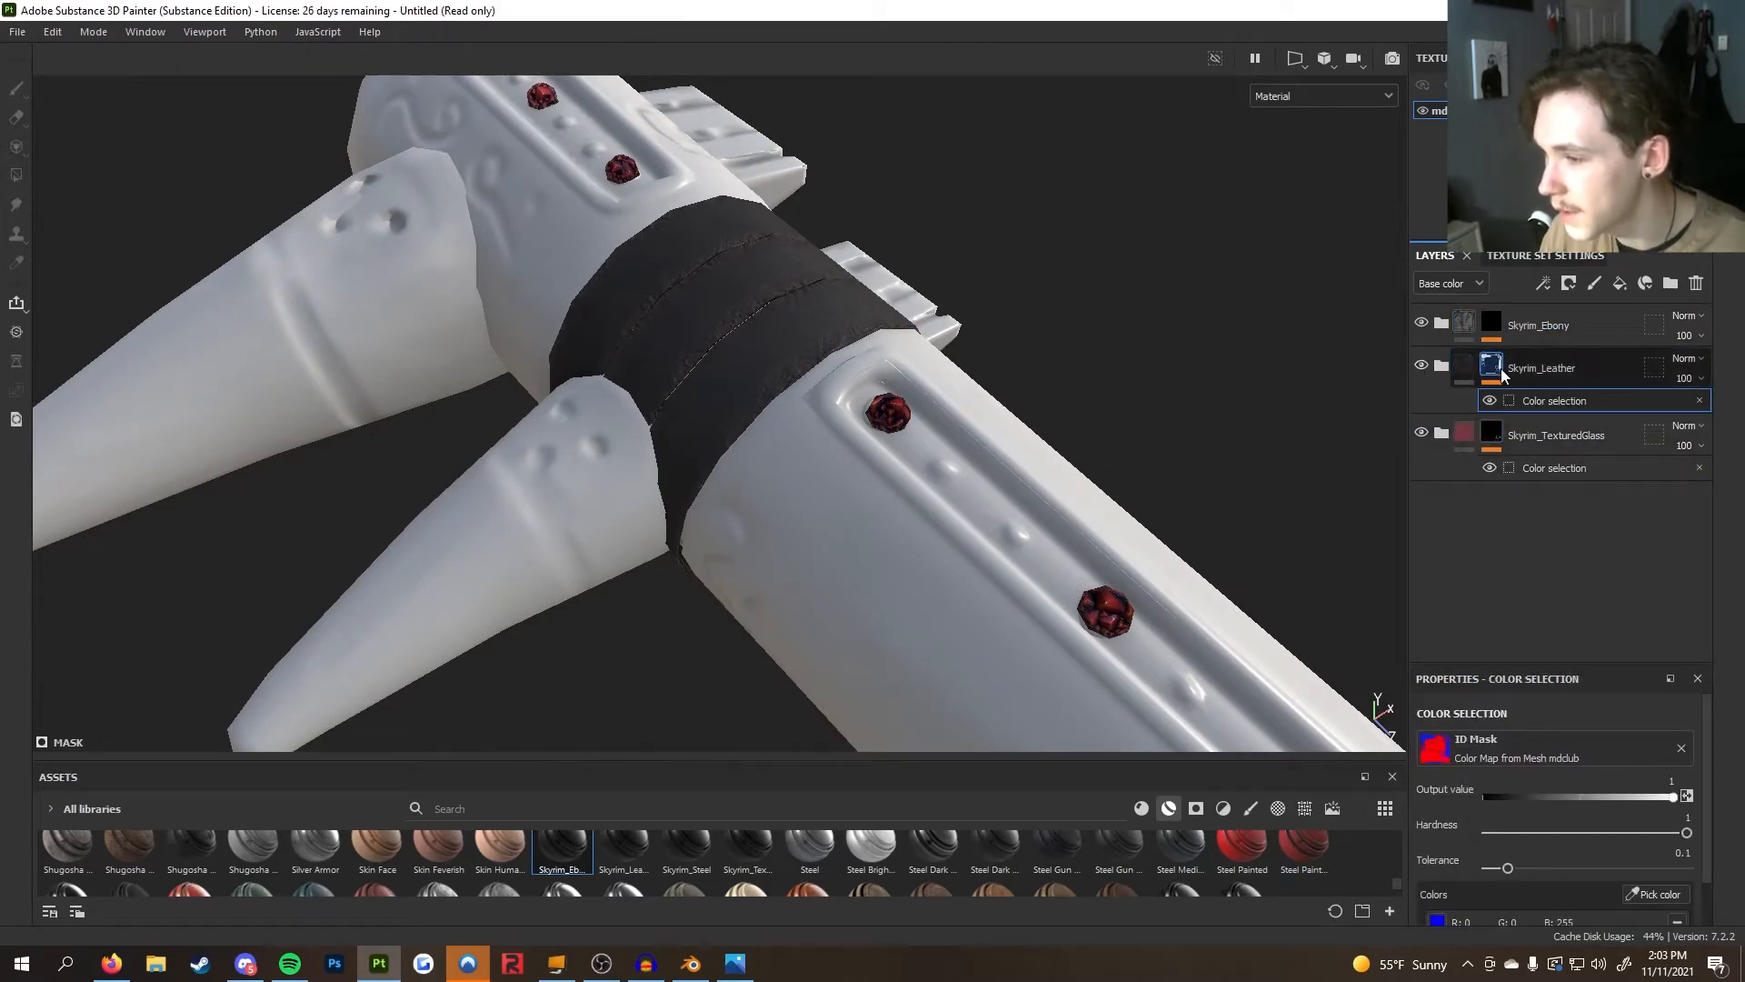
pyautogui.click(1492, 322)
pyautogui.click(1554, 357)
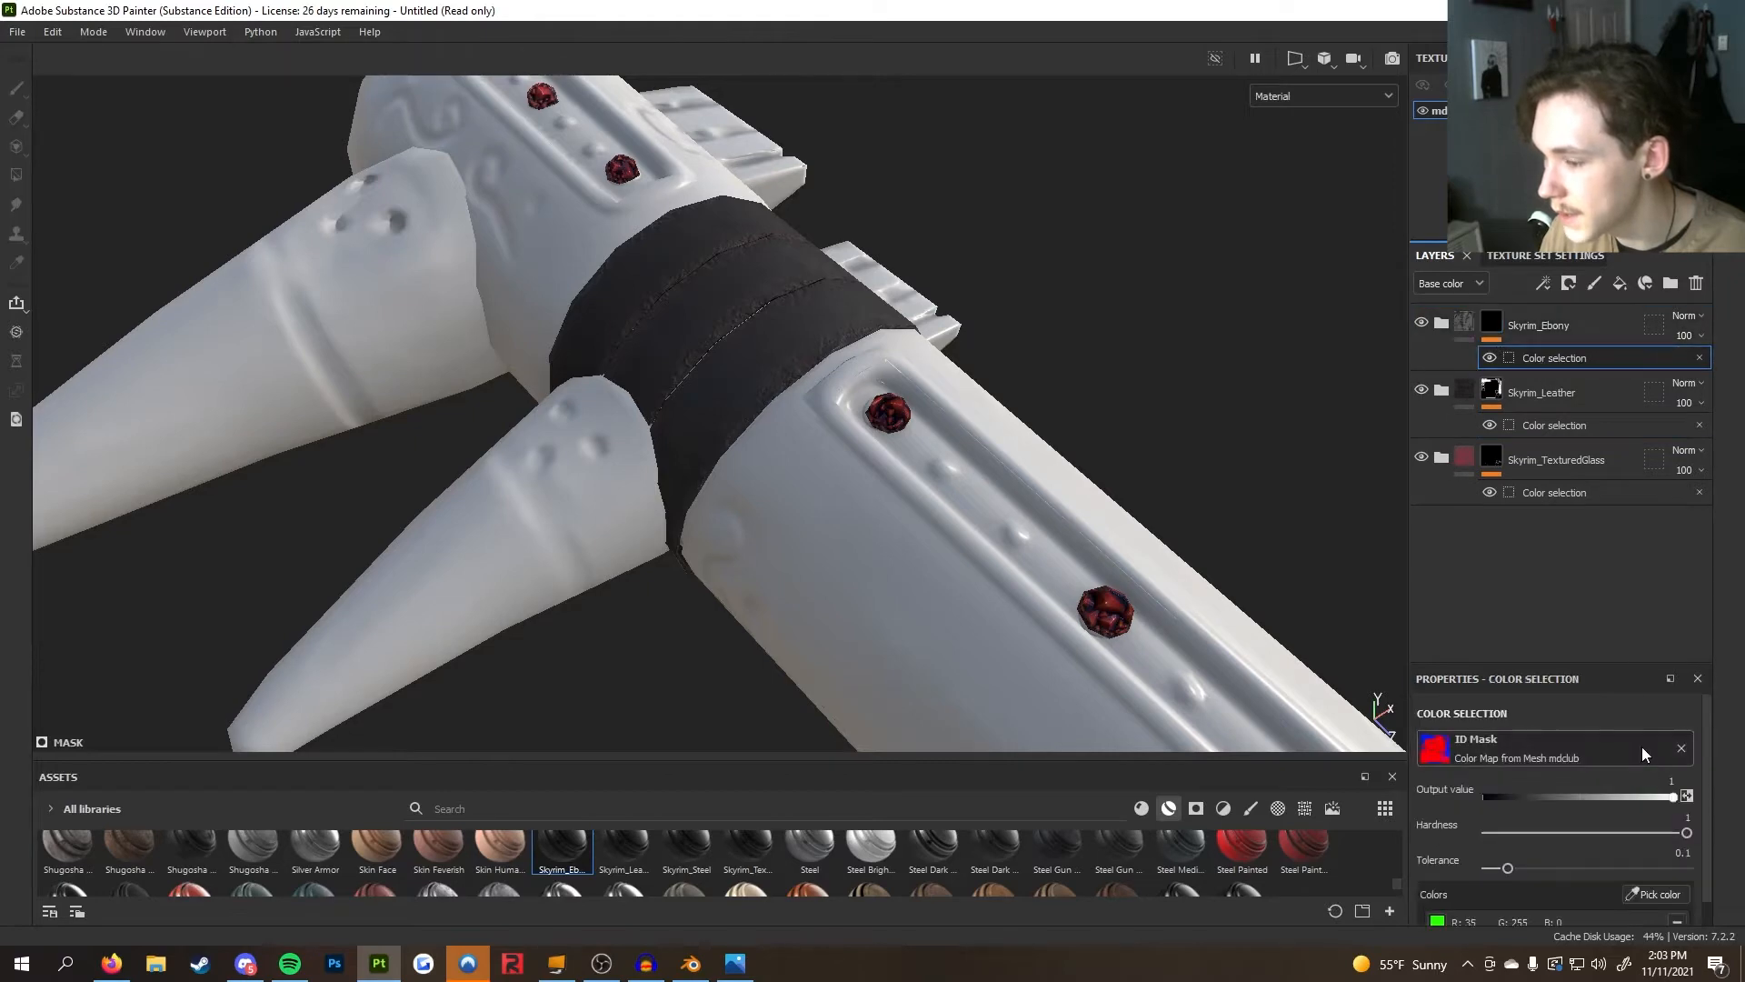
pyautogui.click(1656, 894)
pyautogui.keyDown('alt'); pyautogui.moveTo(907, 596); pyautogui.dragTo(634, 527); pyautogui.keyUp('alt')
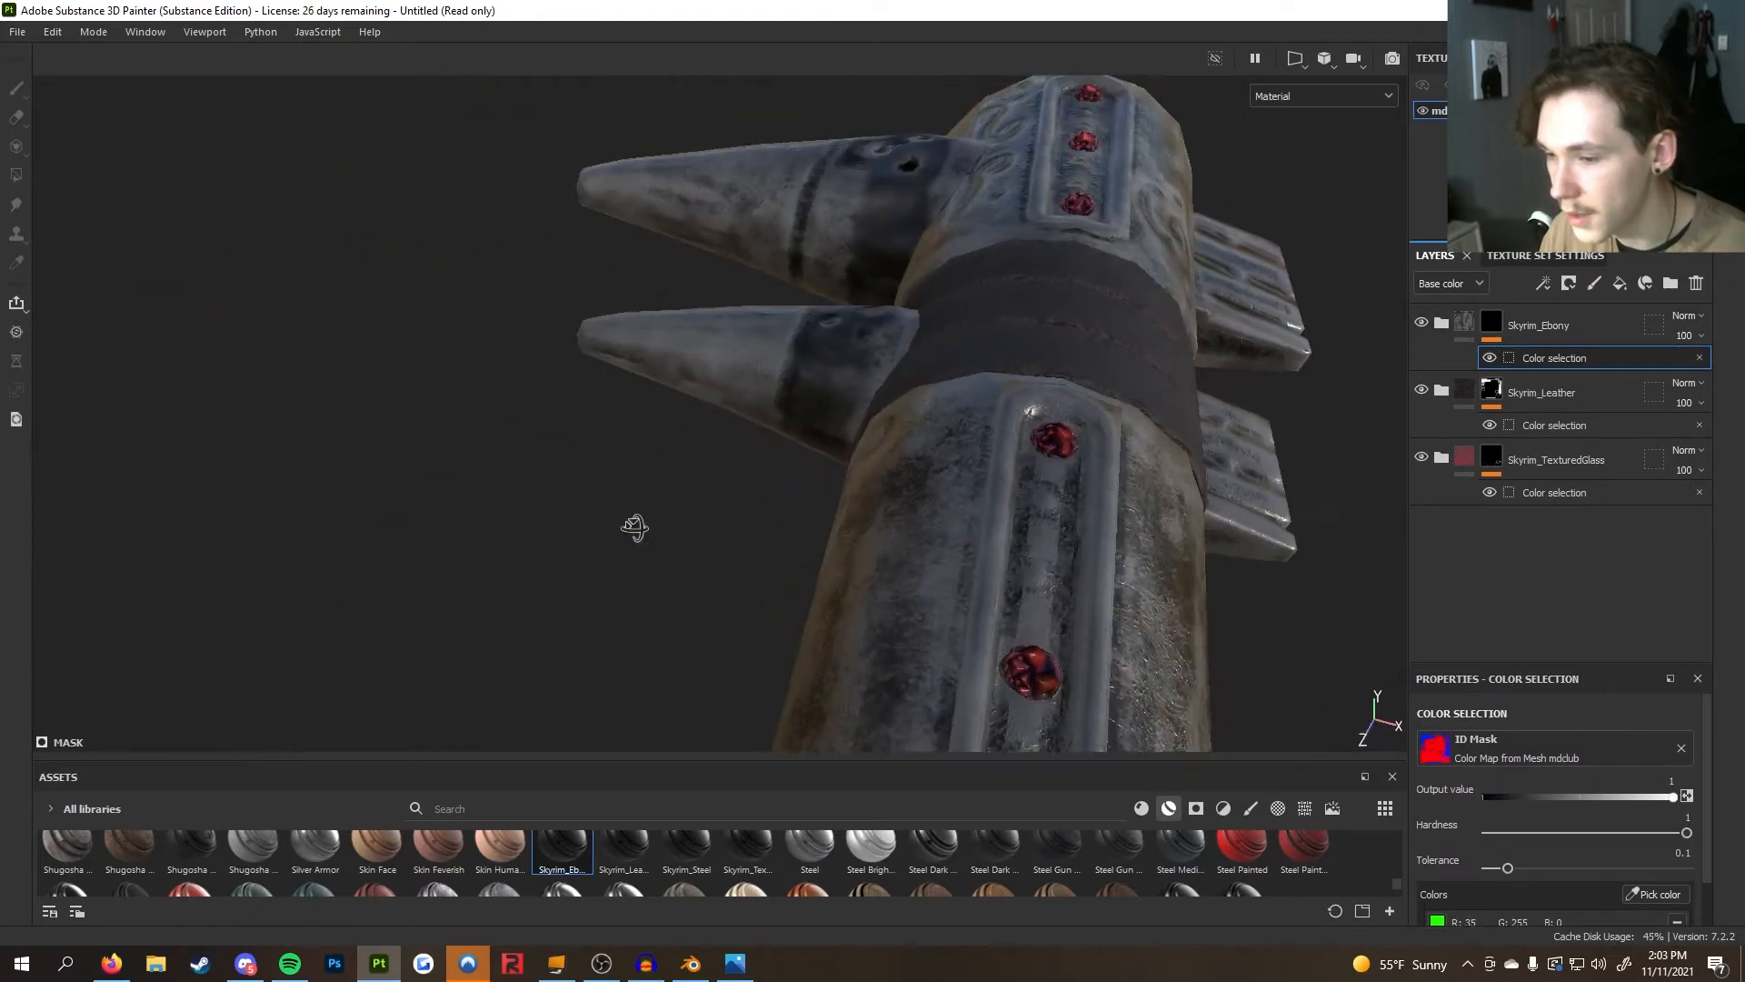
# Orbit around the club and review the layers inside the Skyrim_Ebony folder
pyautogui.scroll(-4, 938, 526)
pyautogui.keyDown('alt'); pyautogui.moveTo(939, 527); pyautogui.dragTo(822, 409); pyautogui.keyUp('alt')
pyautogui.keyDown('alt'); pyautogui.moveTo(822, 409); pyautogui.dragTo(1008, 414, button='middle'); pyautogui.keyUp('alt')
pyautogui.keyDown('alt'); pyautogui.moveTo(738, 545); pyautogui.dragTo(1054, 454); pyautogui.keyUp('alt')
pyautogui.scroll(3, 854, 421)
pyautogui.keyDown('alt'); pyautogui.moveTo(853, 421); pyautogui.dragTo(859, 554, button='middle'); pyautogui.keyUp('alt')
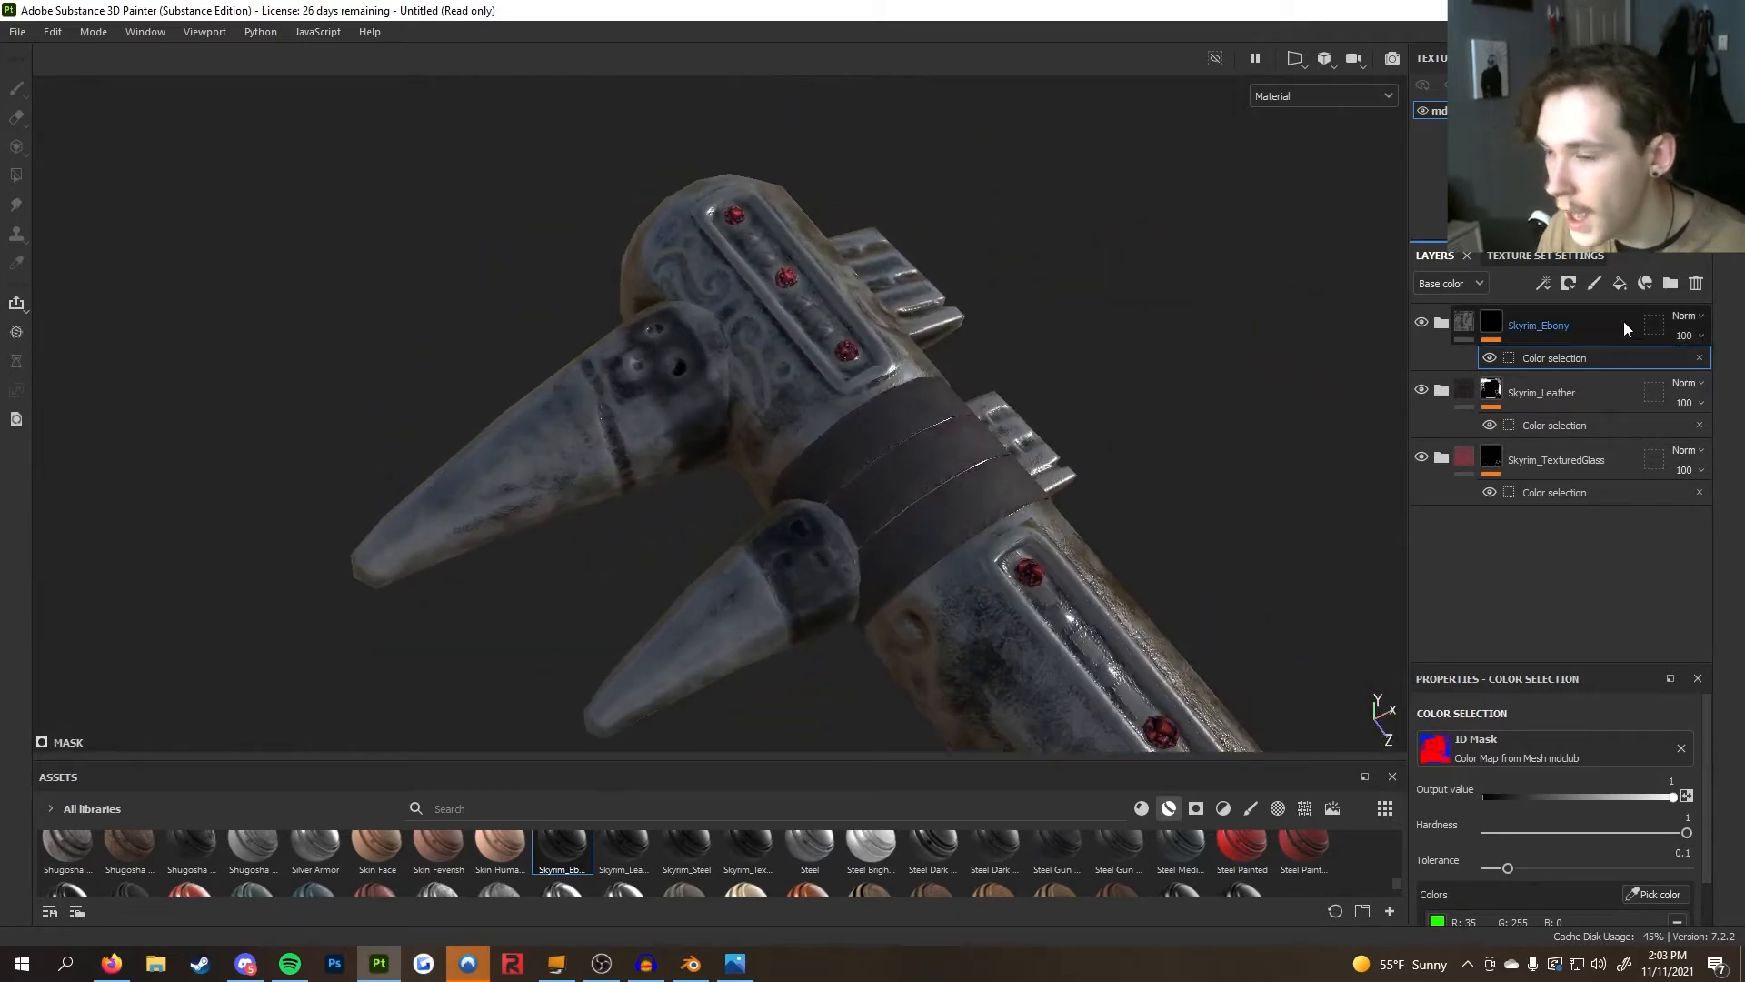
pyautogui.click(1441, 323)
pyautogui.scroll(-5, 1523, 409)
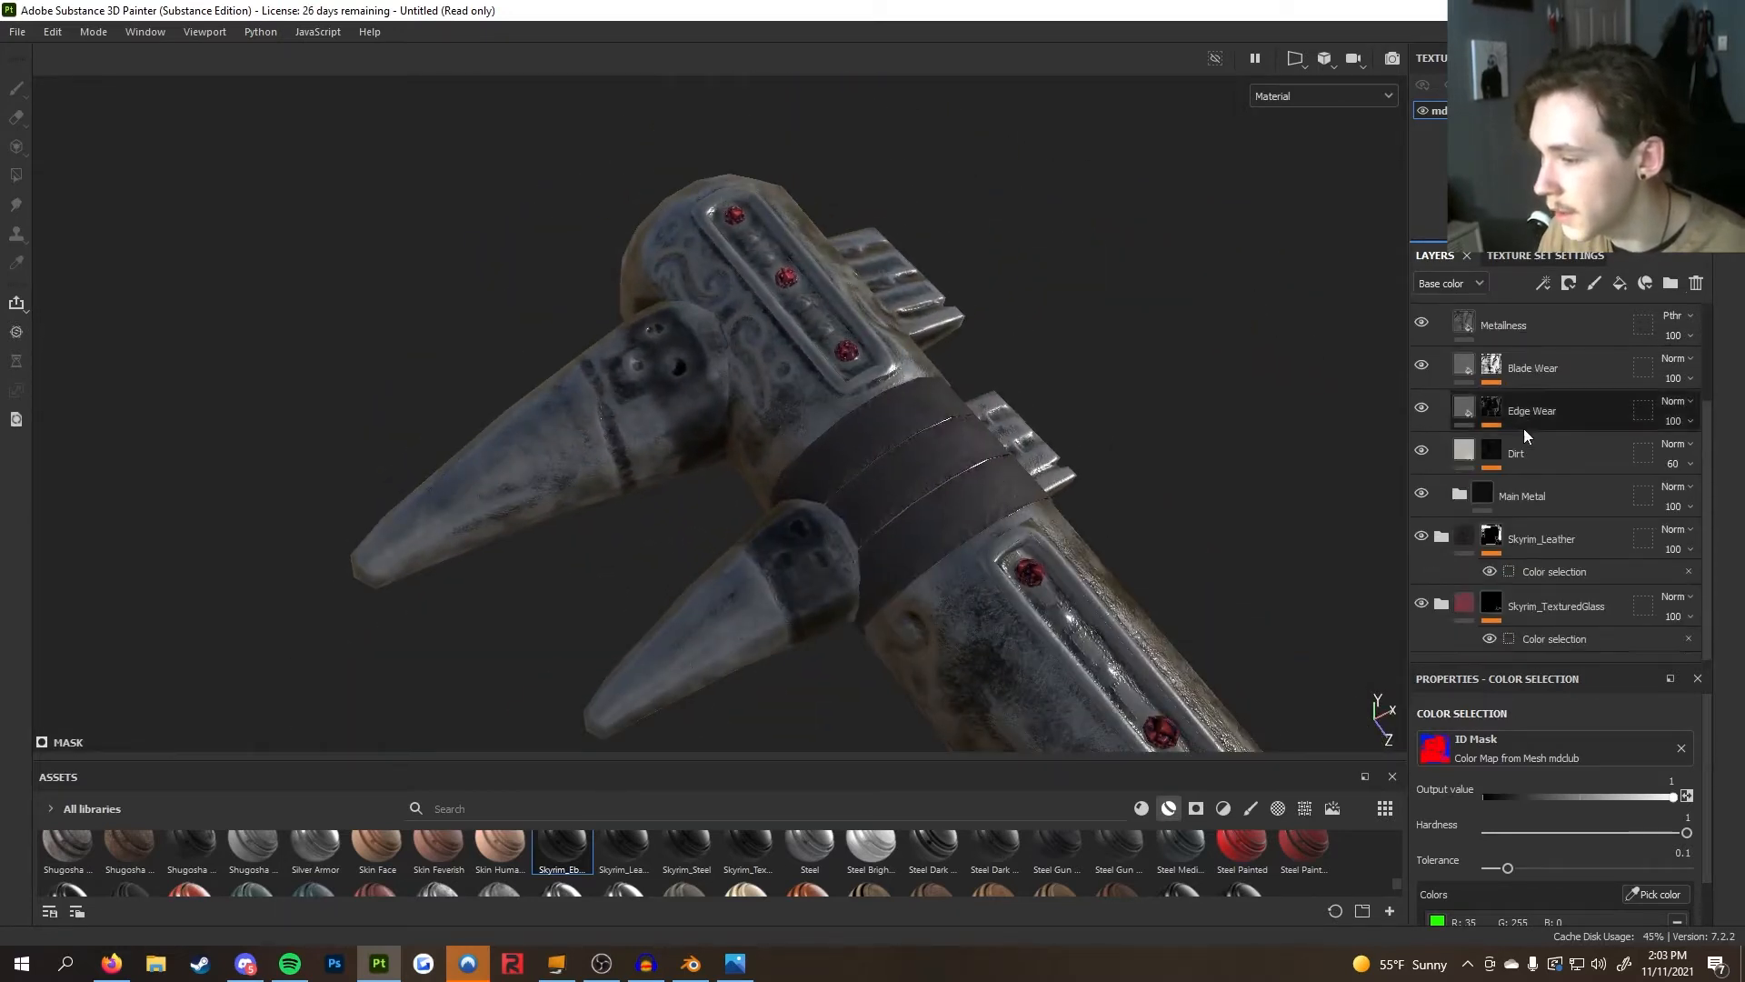
pyautogui.scroll(2, 1524, 454)
# Delete the Skyrim_Leather and Skyrim_TexturedGlass layers
pyautogui.click(1421, 592)
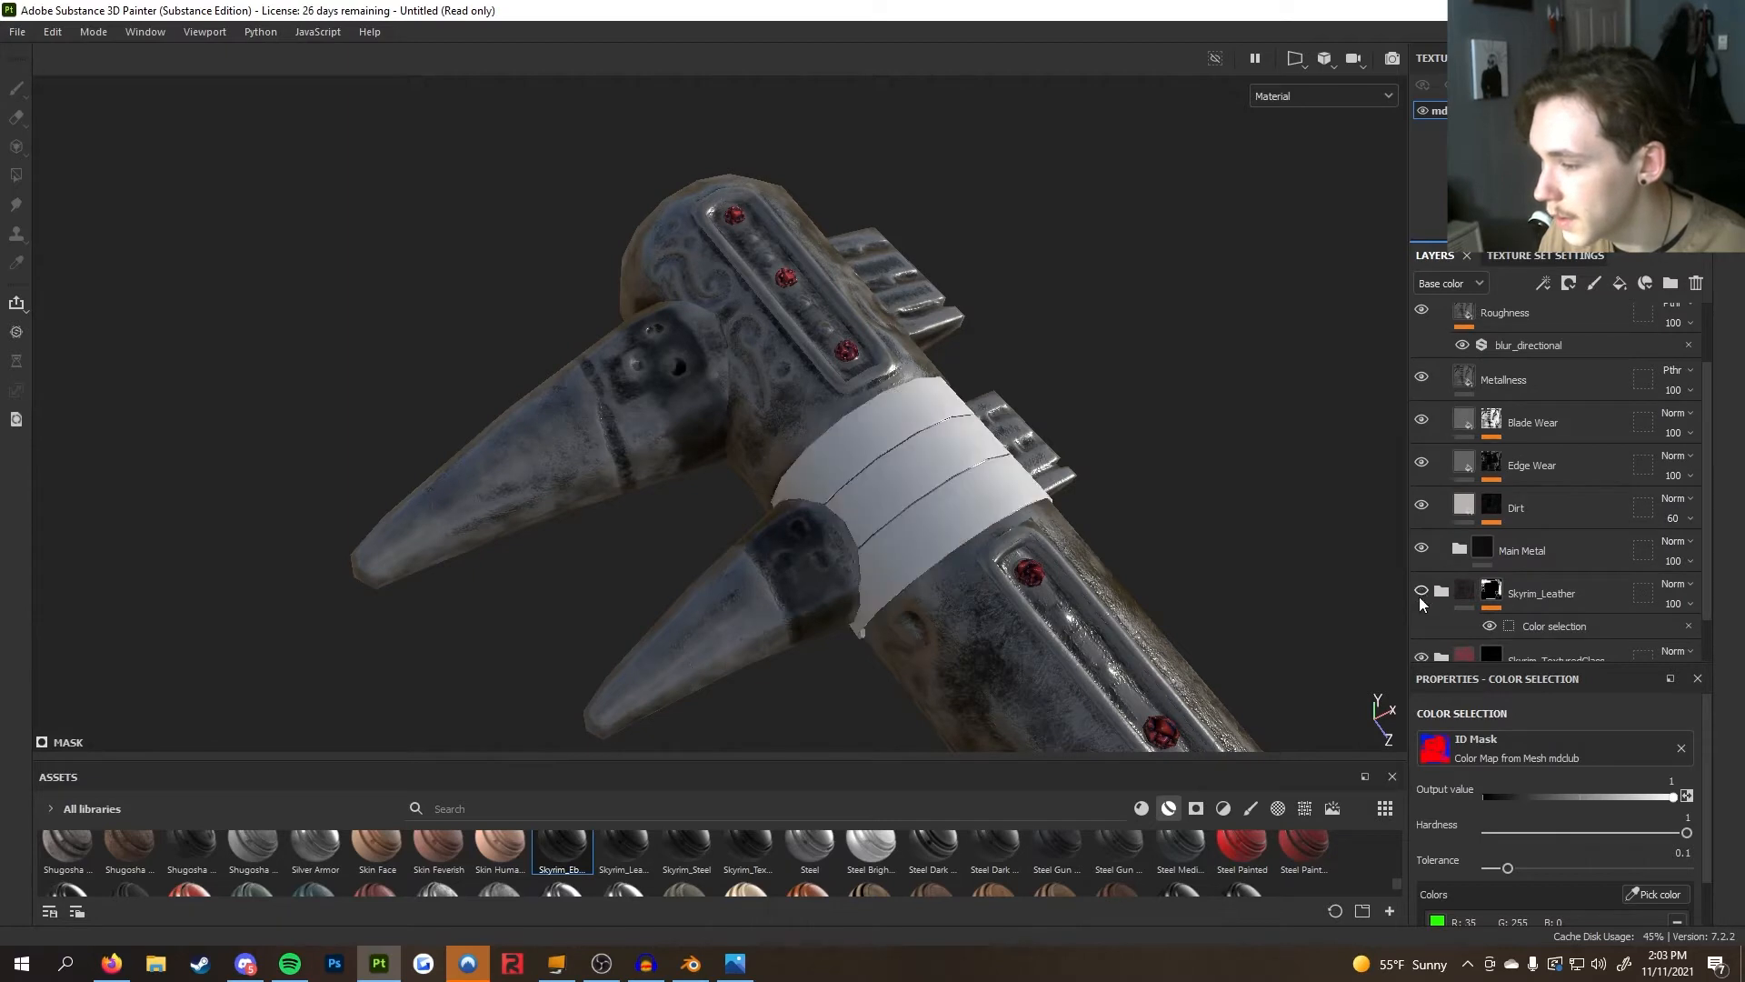
pyautogui.click(1422, 592)
pyautogui.click(1577, 596)
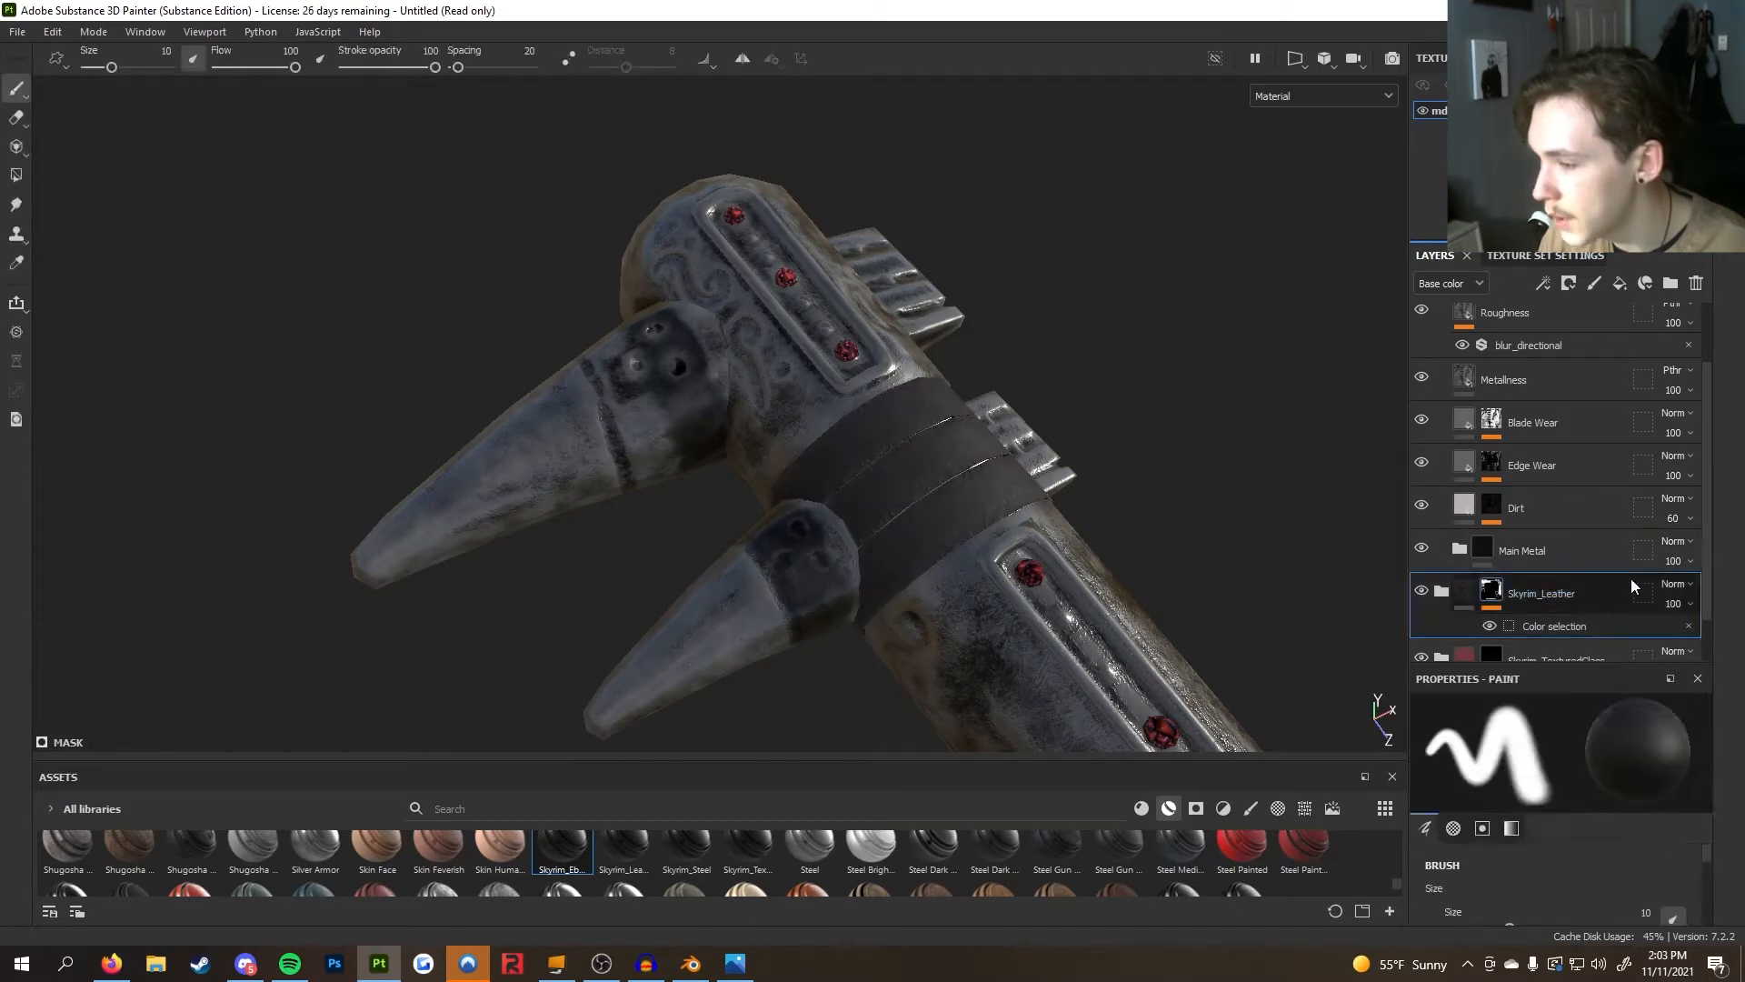
pyautogui.press('Delete')
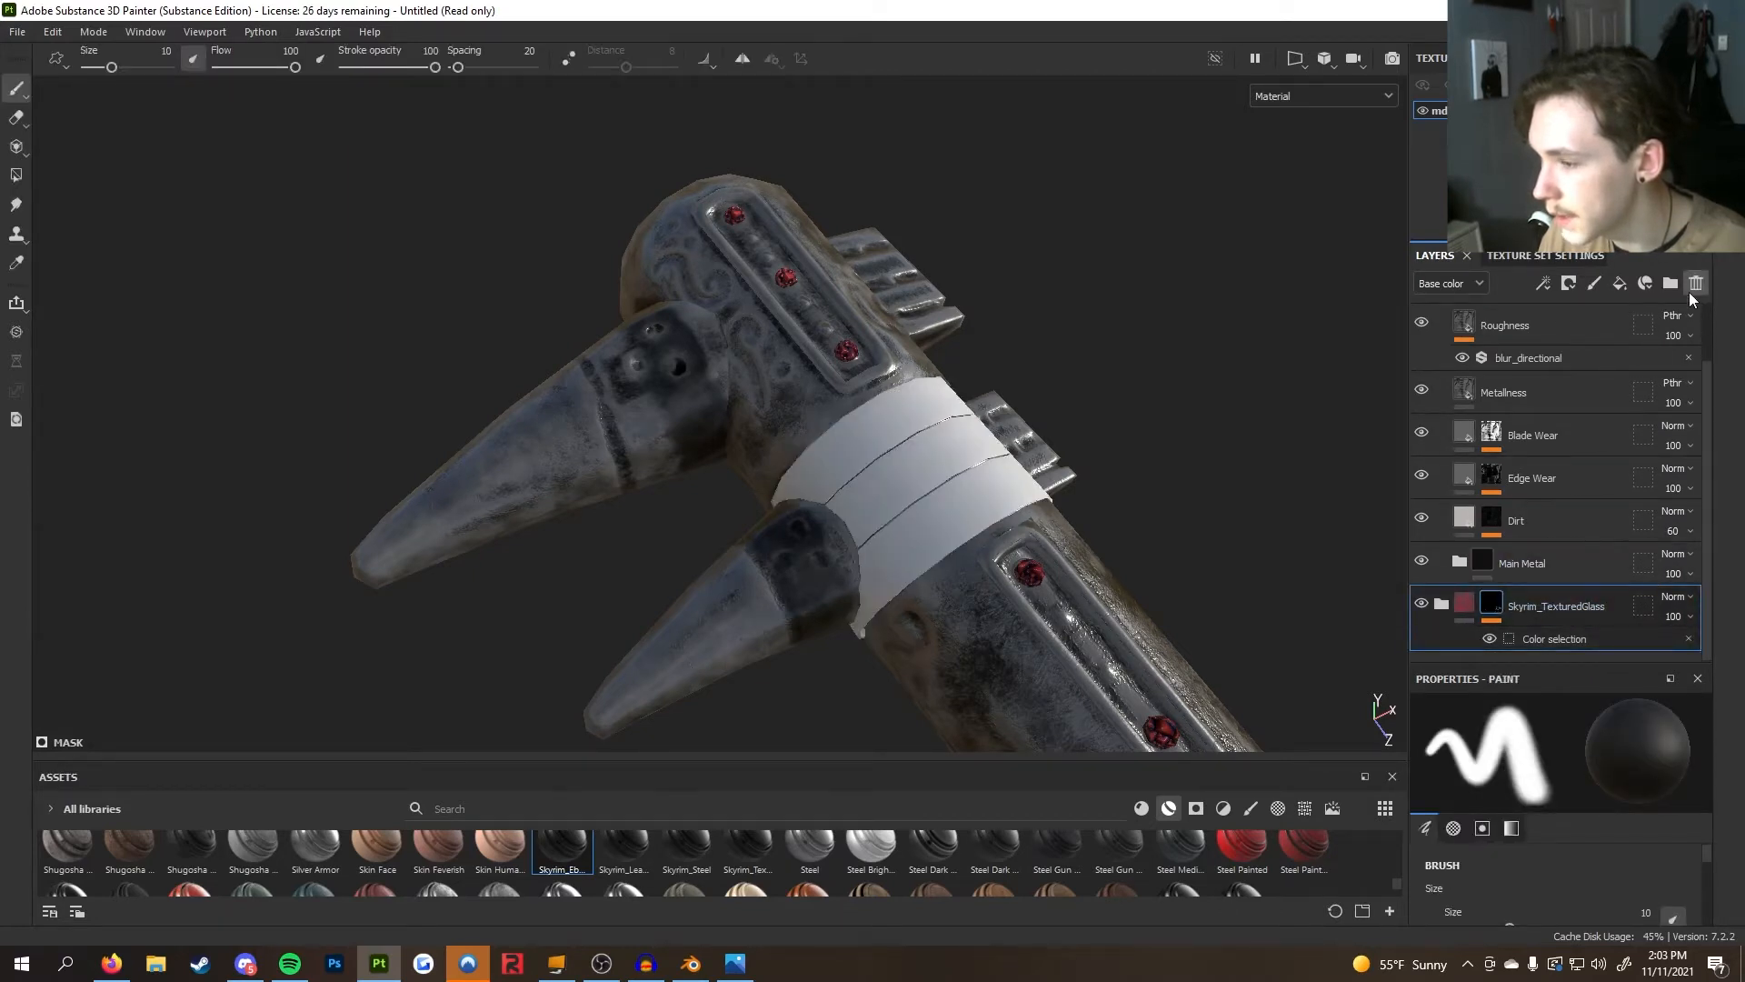
pyautogui.press('Delete')
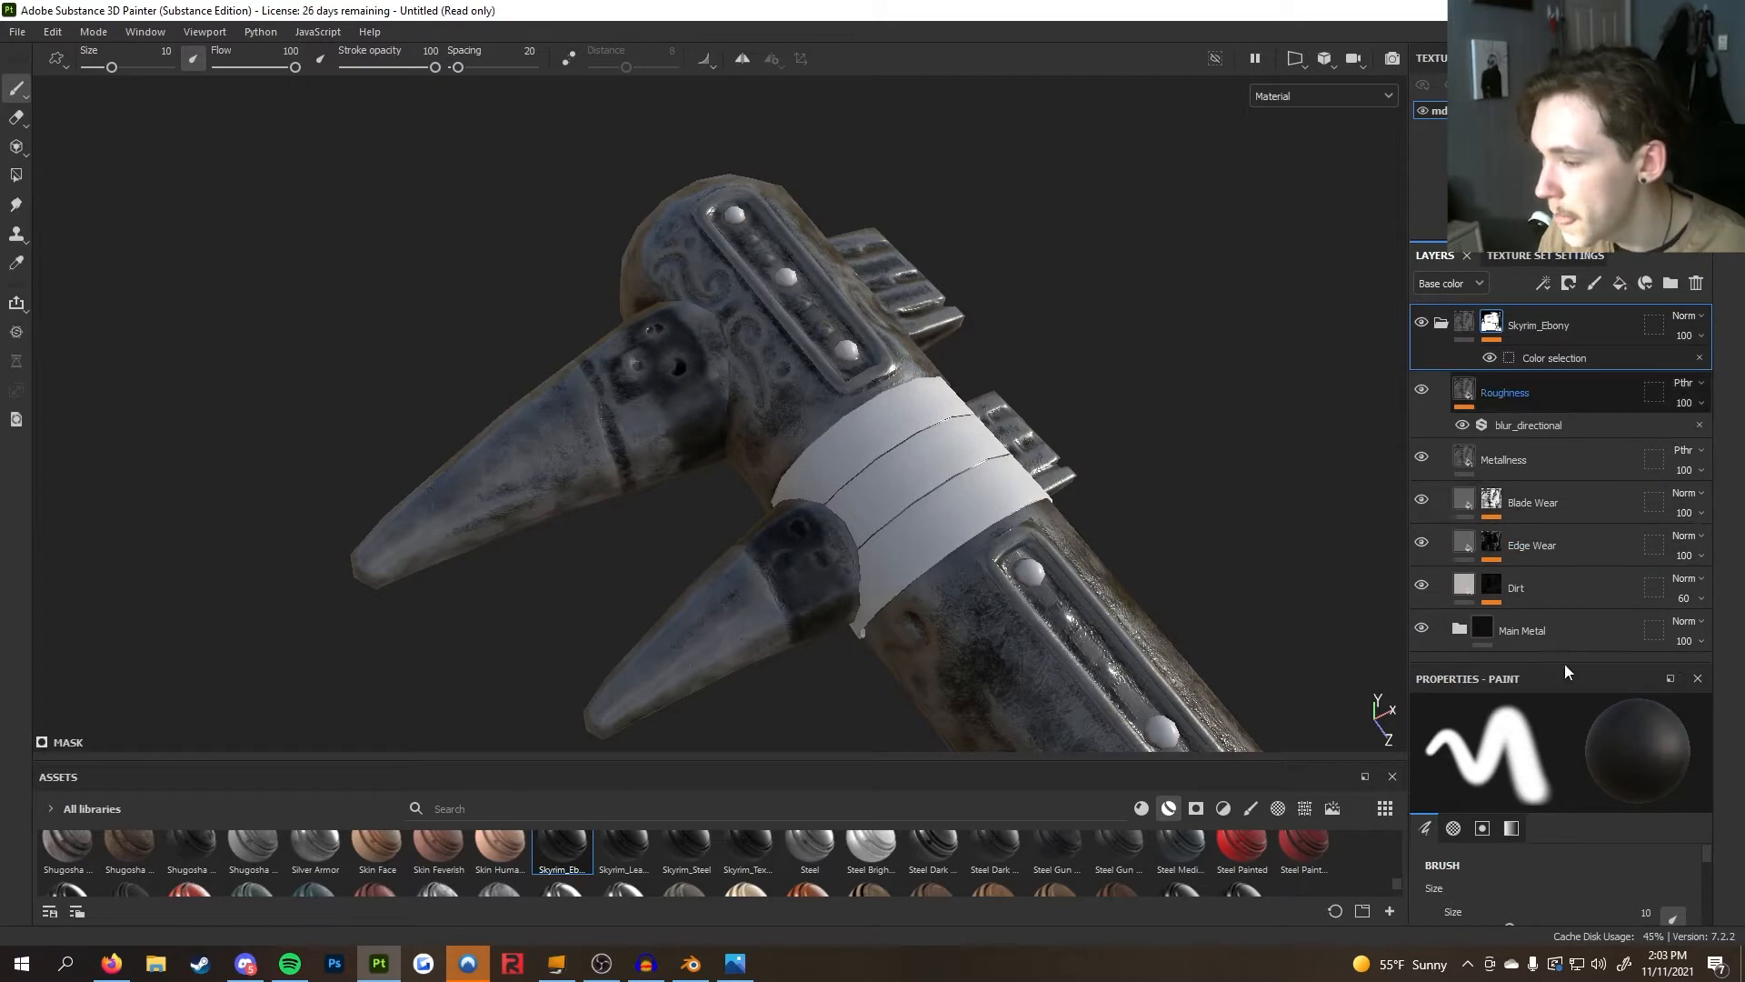
# Expand the Main Metal folder and hide the Skyrim_Ebony folder's Metalliness layer
pyautogui.click(1530, 631)
pyautogui.click(1459, 629)
pyautogui.scroll(-3, 1496, 582)
pyautogui.scroll(-3, 1518, 568)
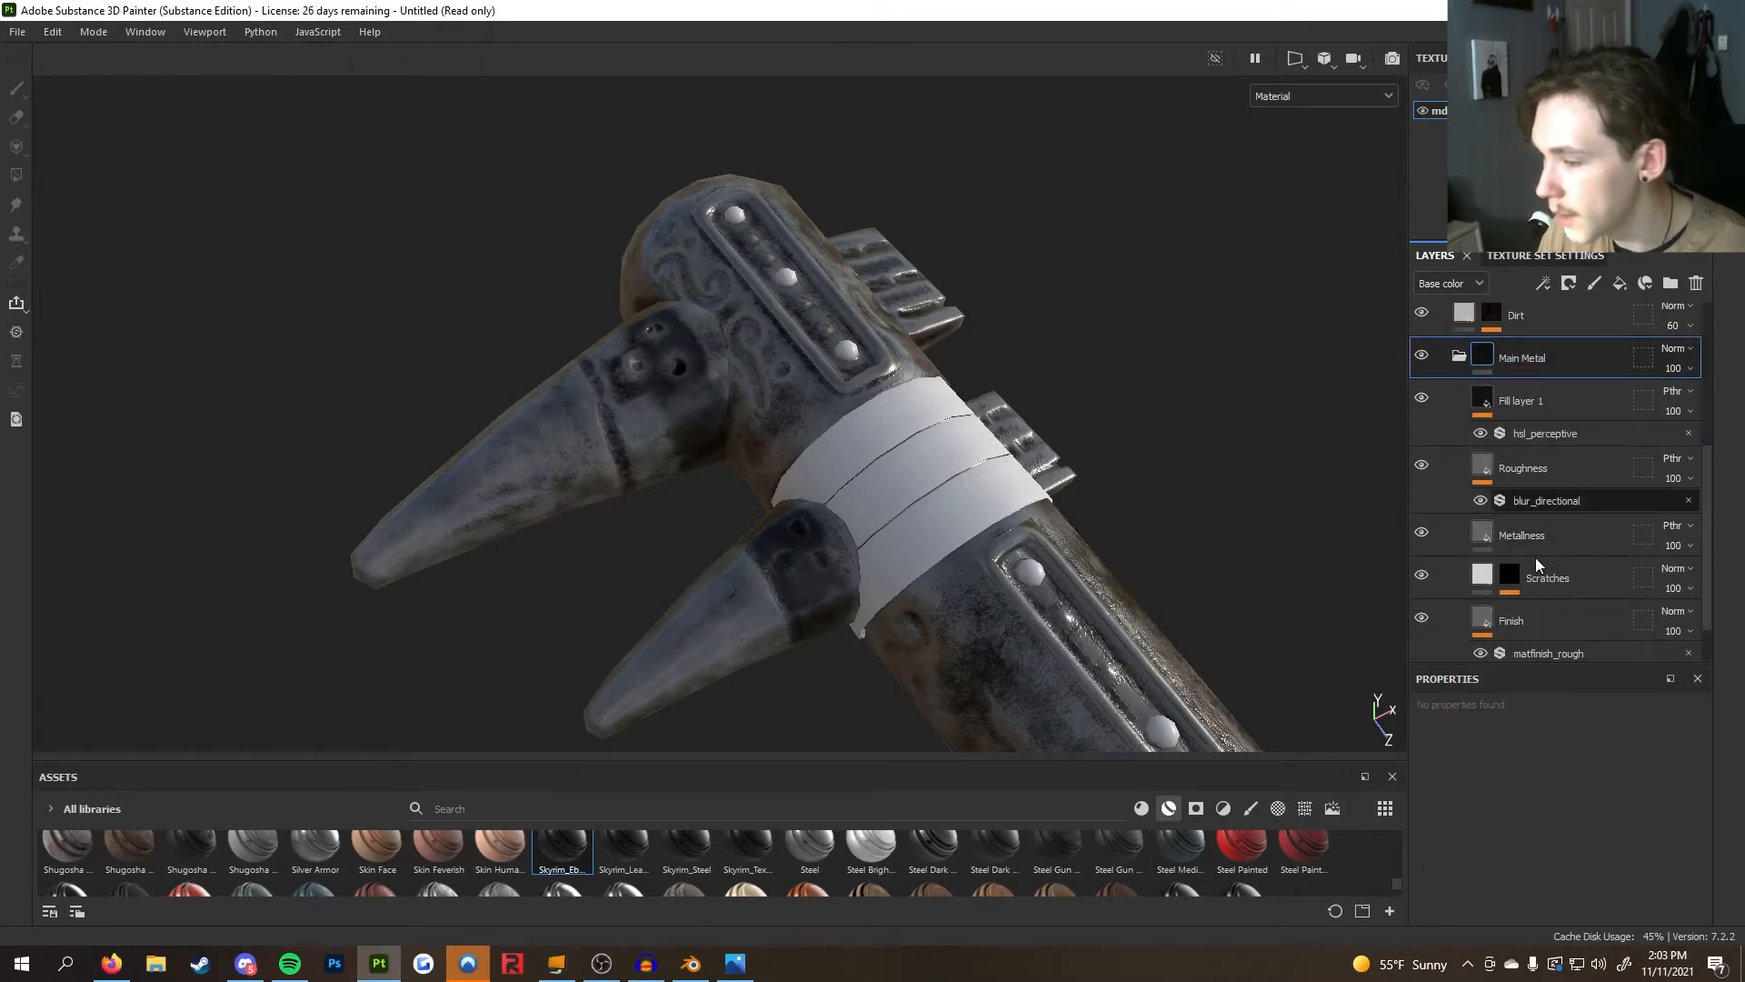
pyautogui.scroll(1, 1539, 553)
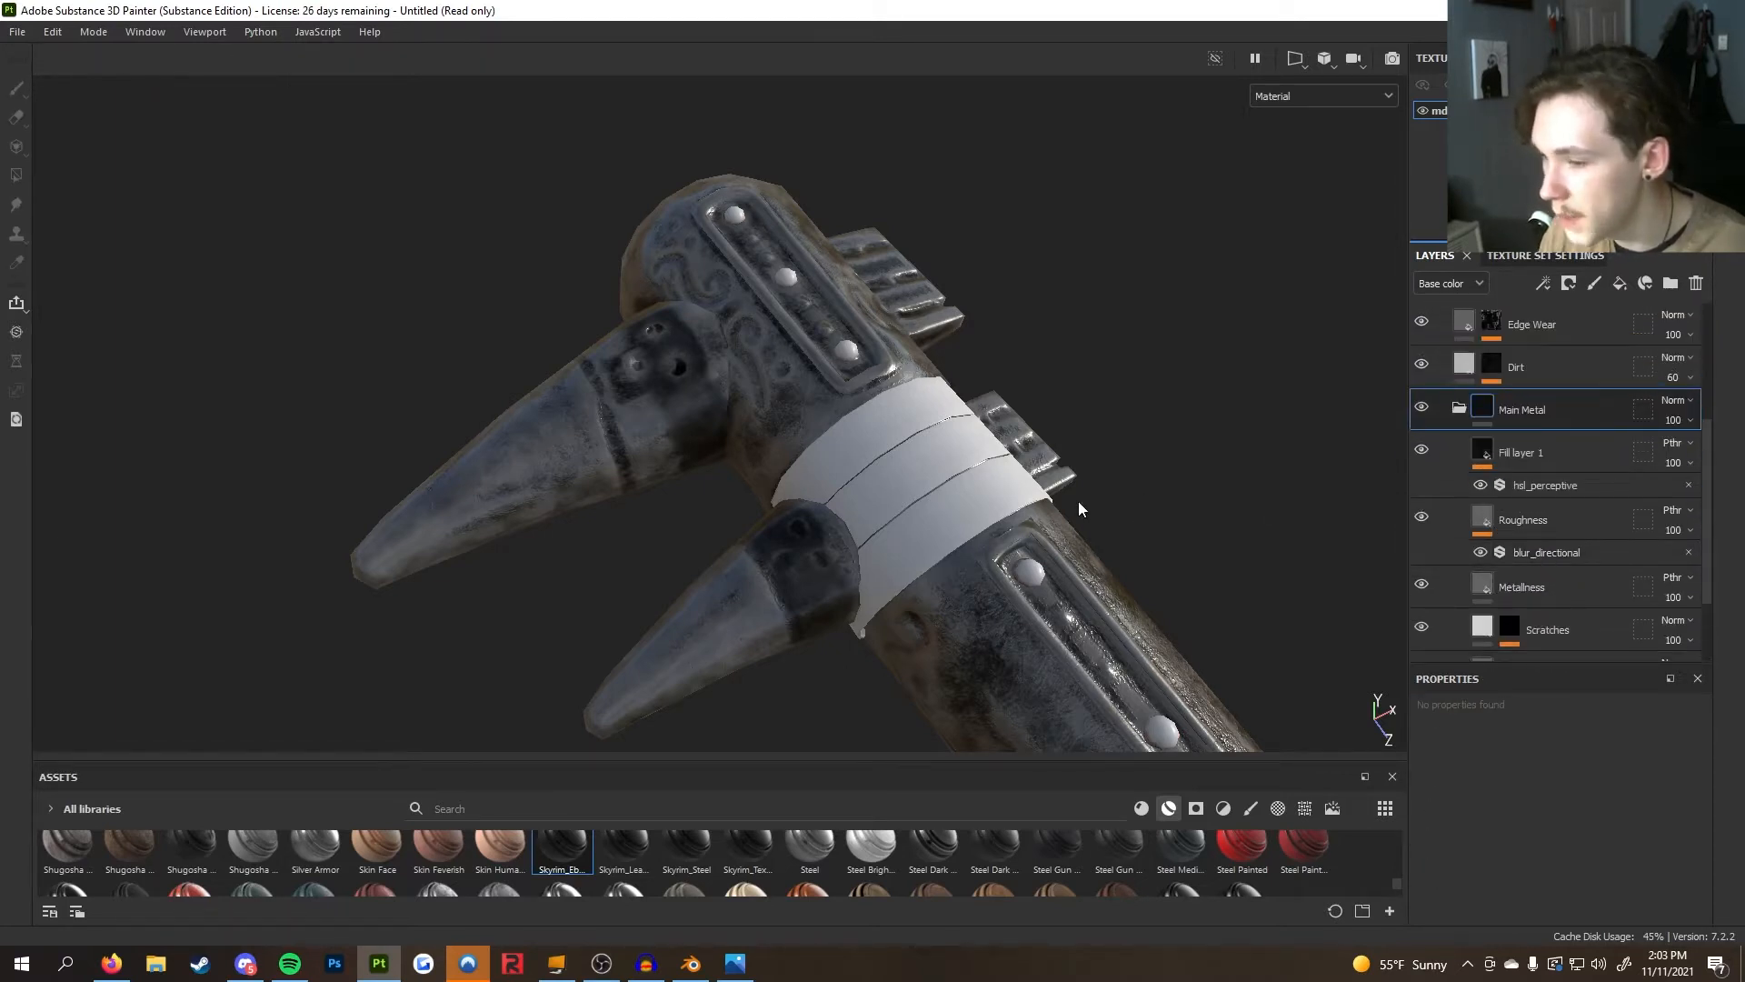
pyautogui.scroll(-1, 1078, 499)
pyautogui.scroll(2, 1490, 491)
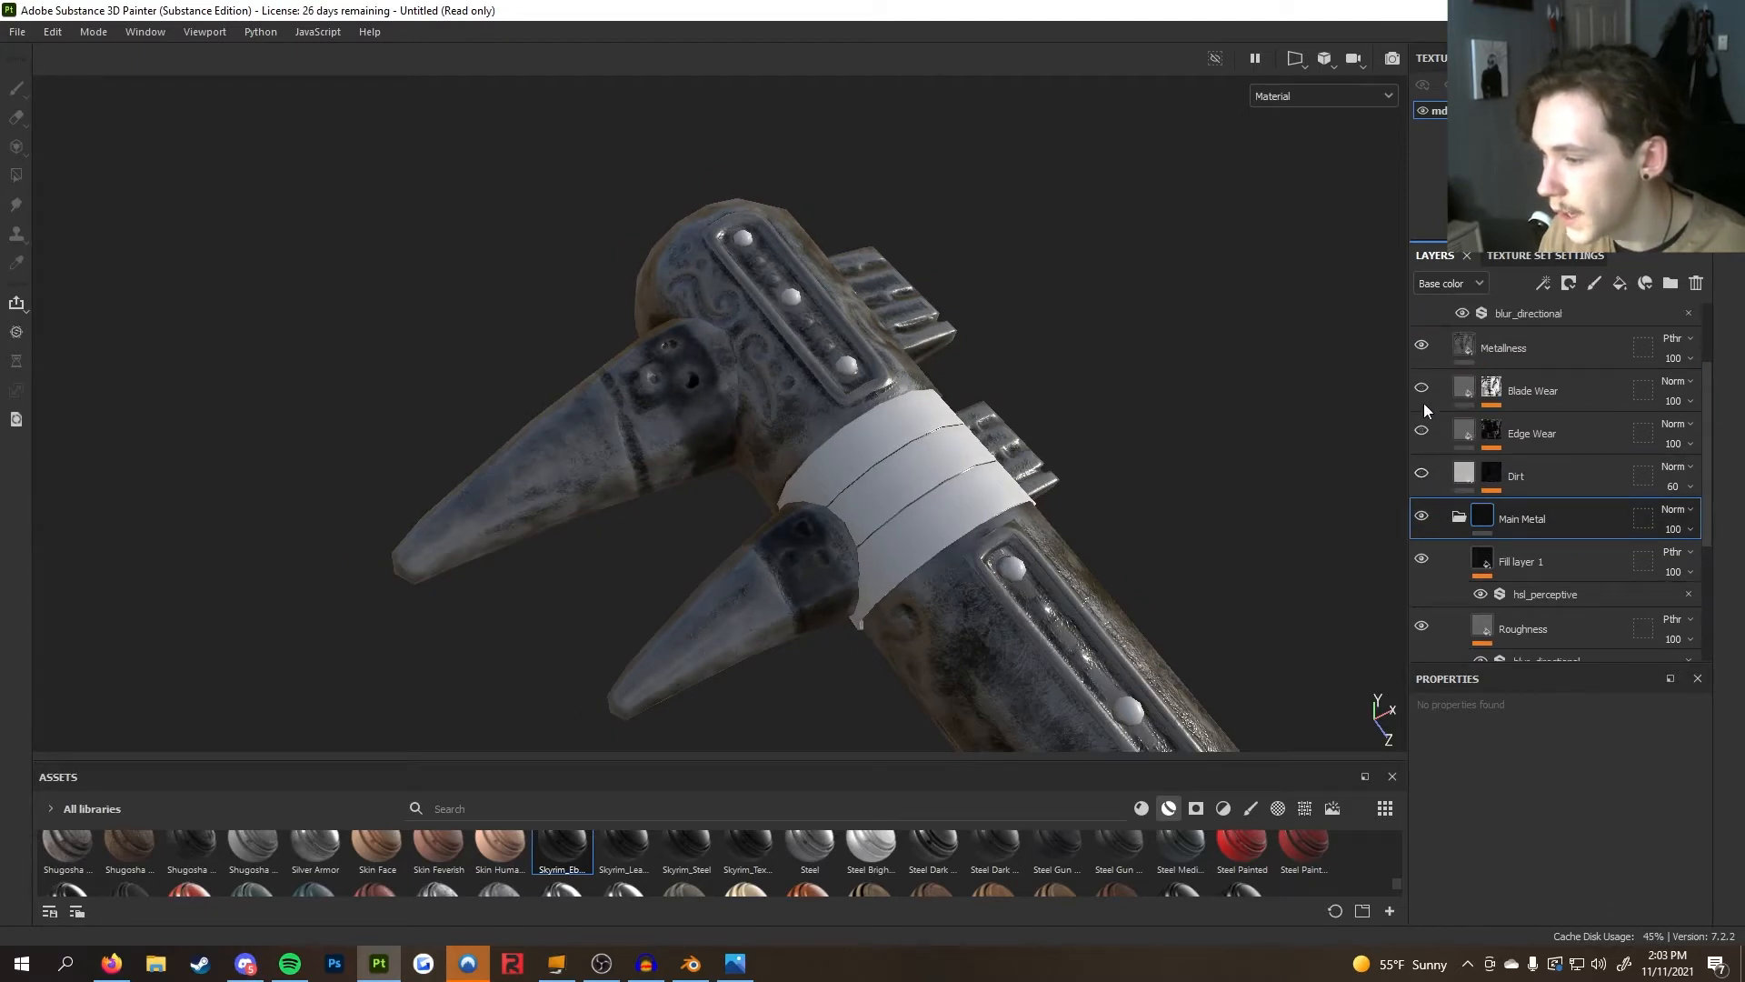
pyautogui.scroll(2, 1425, 406)
pyautogui.click(1423, 453)
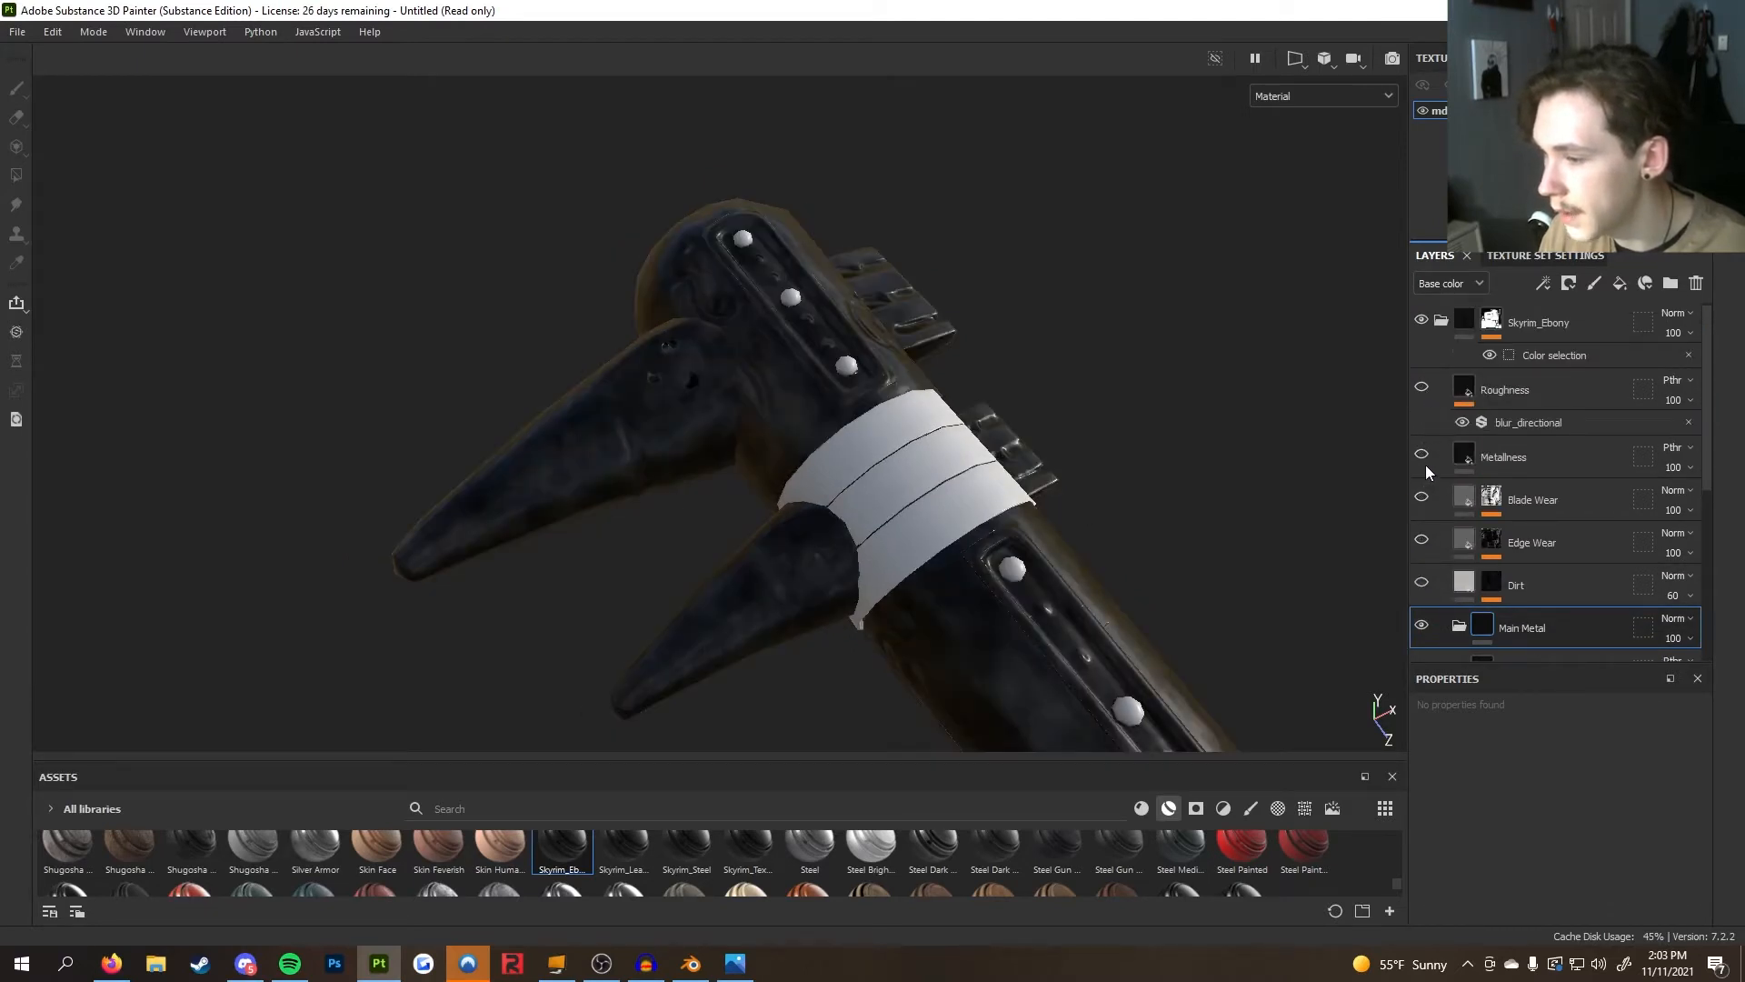
# Orbit and zoom around the shaft to inspect the ebony material
pyautogui.scroll(1, 1425, 464)
pyautogui.scroll(-3, 1023, 512)
pyautogui.keyDown('alt'); pyautogui.moveTo(1022, 514); pyautogui.dragTo(712, 71, button='middle'); pyautogui.keyUp('alt')
pyautogui.scroll(1, 978, 454)
pyautogui.keyDown('alt'); pyautogui.moveTo(977, 455); pyautogui.dragTo(704, 443); pyautogui.keyUp('alt')
pyautogui.keyDown('alt'); pyautogui.moveTo(954, 491); pyautogui.dragTo(1044, 341, button='middle'); pyautogui.keyUp('alt')
pyautogui.keyDown('alt'); pyautogui.moveTo(1044, 341); pyautogui.dragTo(886, 338); pyautogui.keyUp('alt')
pyautogui.keyDown('alt'); pyautogui.moveTo(1090, 358); pyautogui.dragTo(705, 517, button='middle'); pyautogui.keyUp('alt')
pyautogui.scroll(1, 706, 518)
pyautogui.keyDown('alt'); pyautogui.moveTo(707, 518); pyautogui.dragTo(1267, 449); pyautogui.keyUp('alt')
pyautogui.scroll(-2, 859, 549)
pyautogui.scroll(2, 933, 411)
pyautogui.scroll(1, 952, 433)
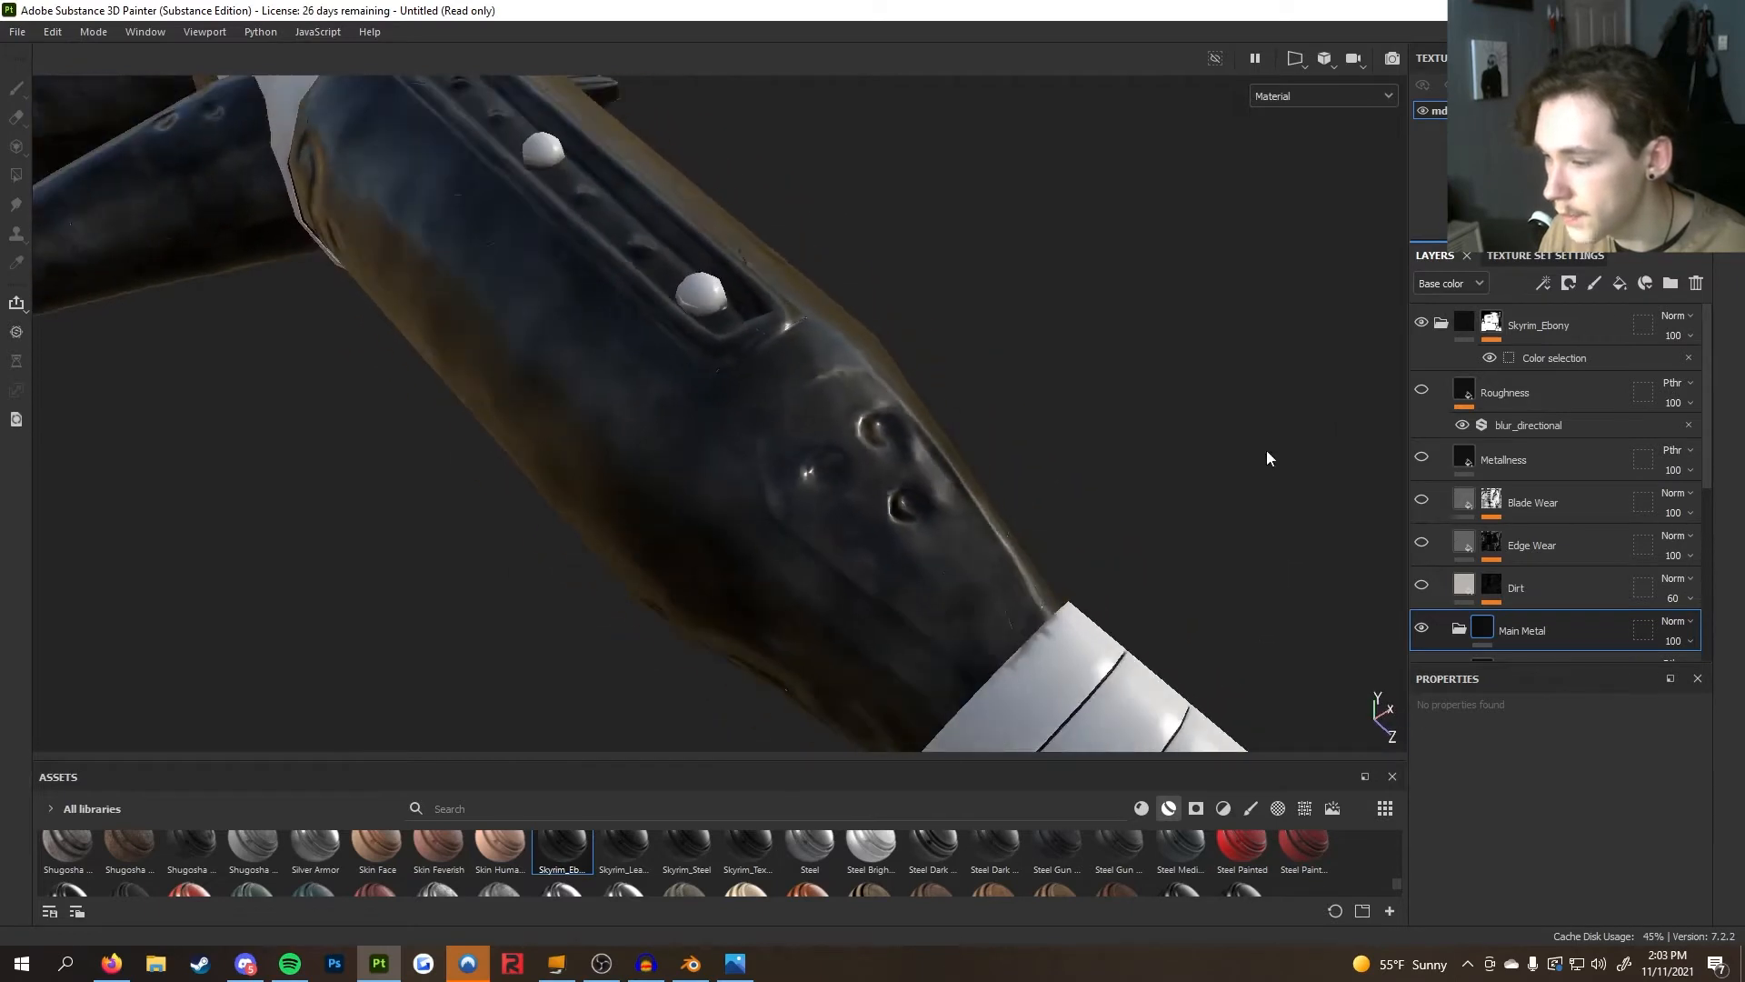
# Review the Main Metal folder's Base Metal fill and the Finish layer with its matfinish_rough filter
pyautogui.scroll(-4, 1534, 465)
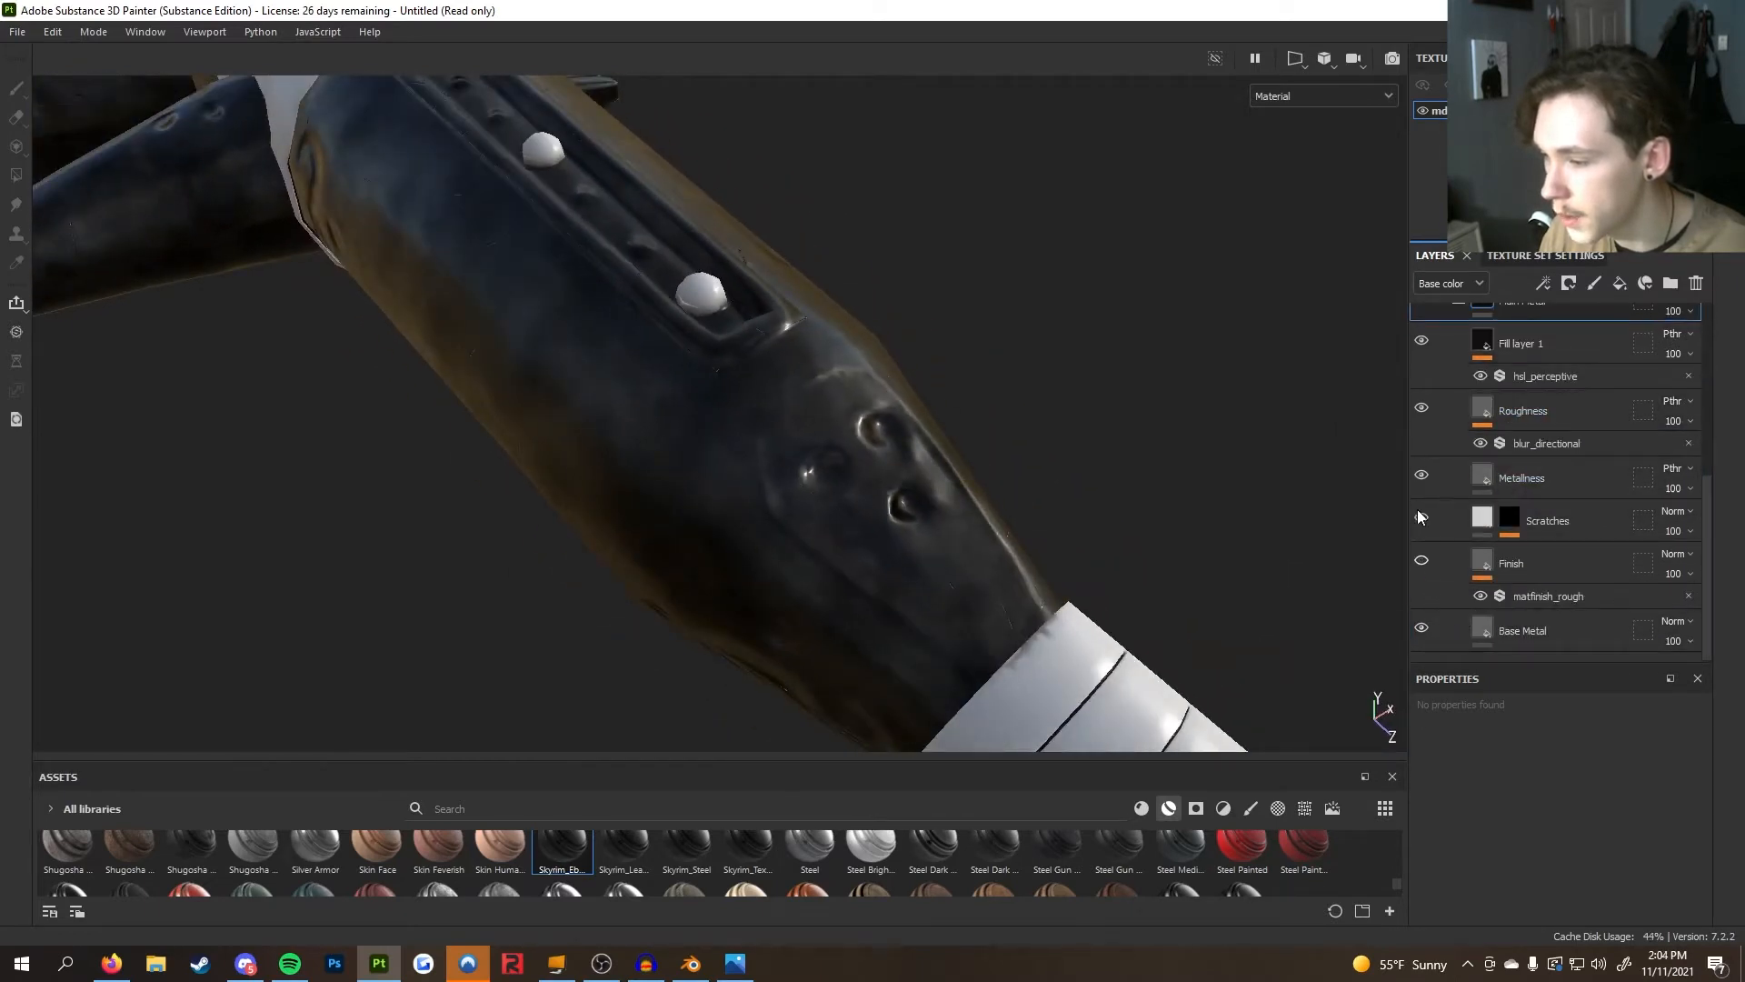
pyautogui.click(1545, 631)
pyautogui.keyDown('alt'); pyautogui.moveTo(1182, 527); pyautogui.dragTo(916, 490); pyautogui.keyUp('alt')
pyautogui.keyDown('alt'); pyautogui.moveTo(845, 309); pyautogui.dragTo(932, 475, button='middle'); pyautogui.keyUp('alt')
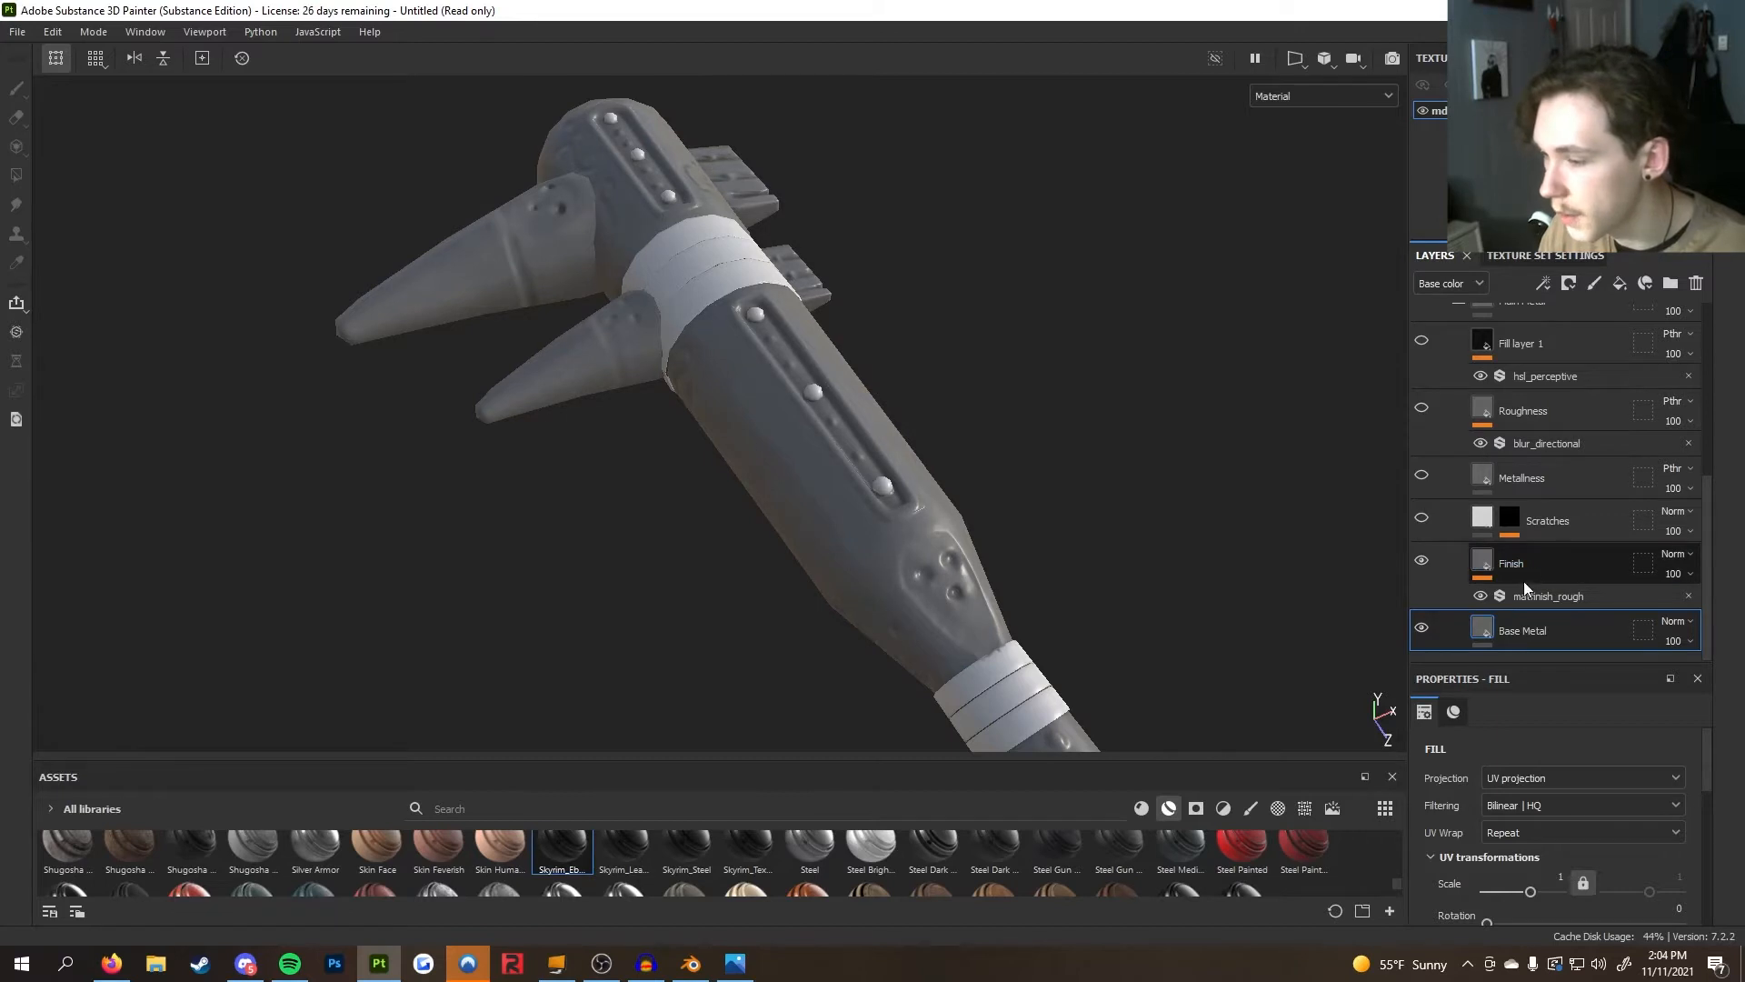
pyautogui.click(1561, 600)
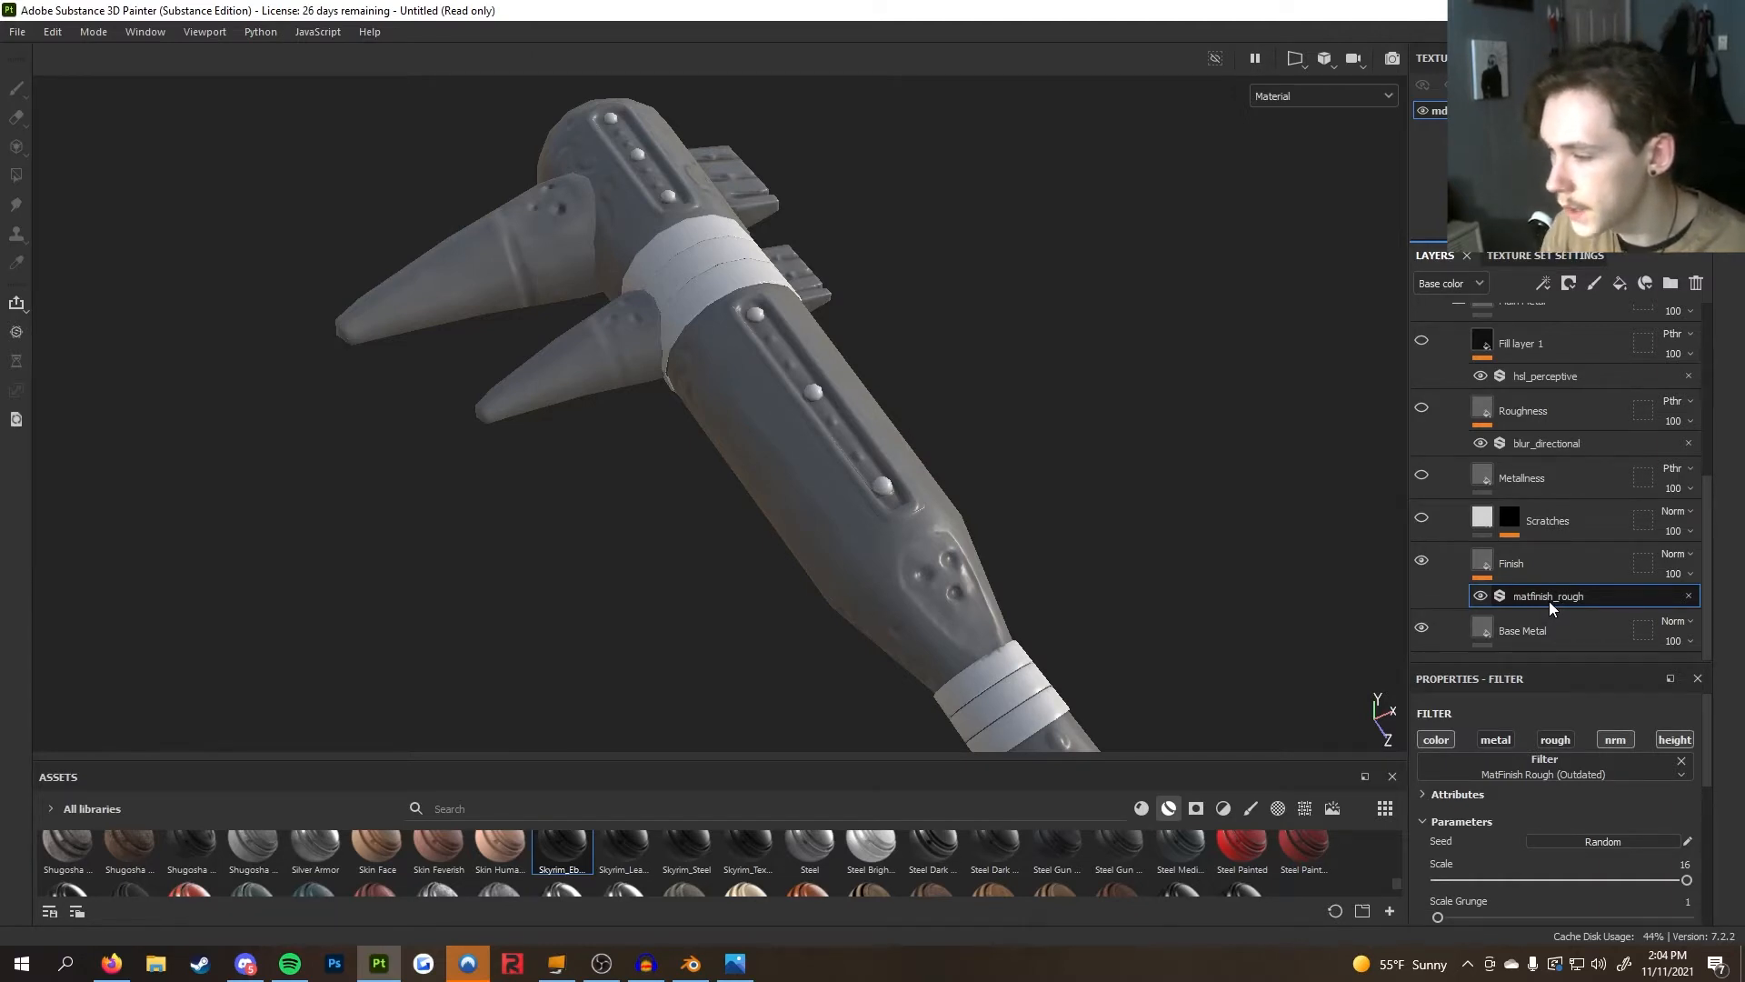
pyautogui.click(1487, 570)
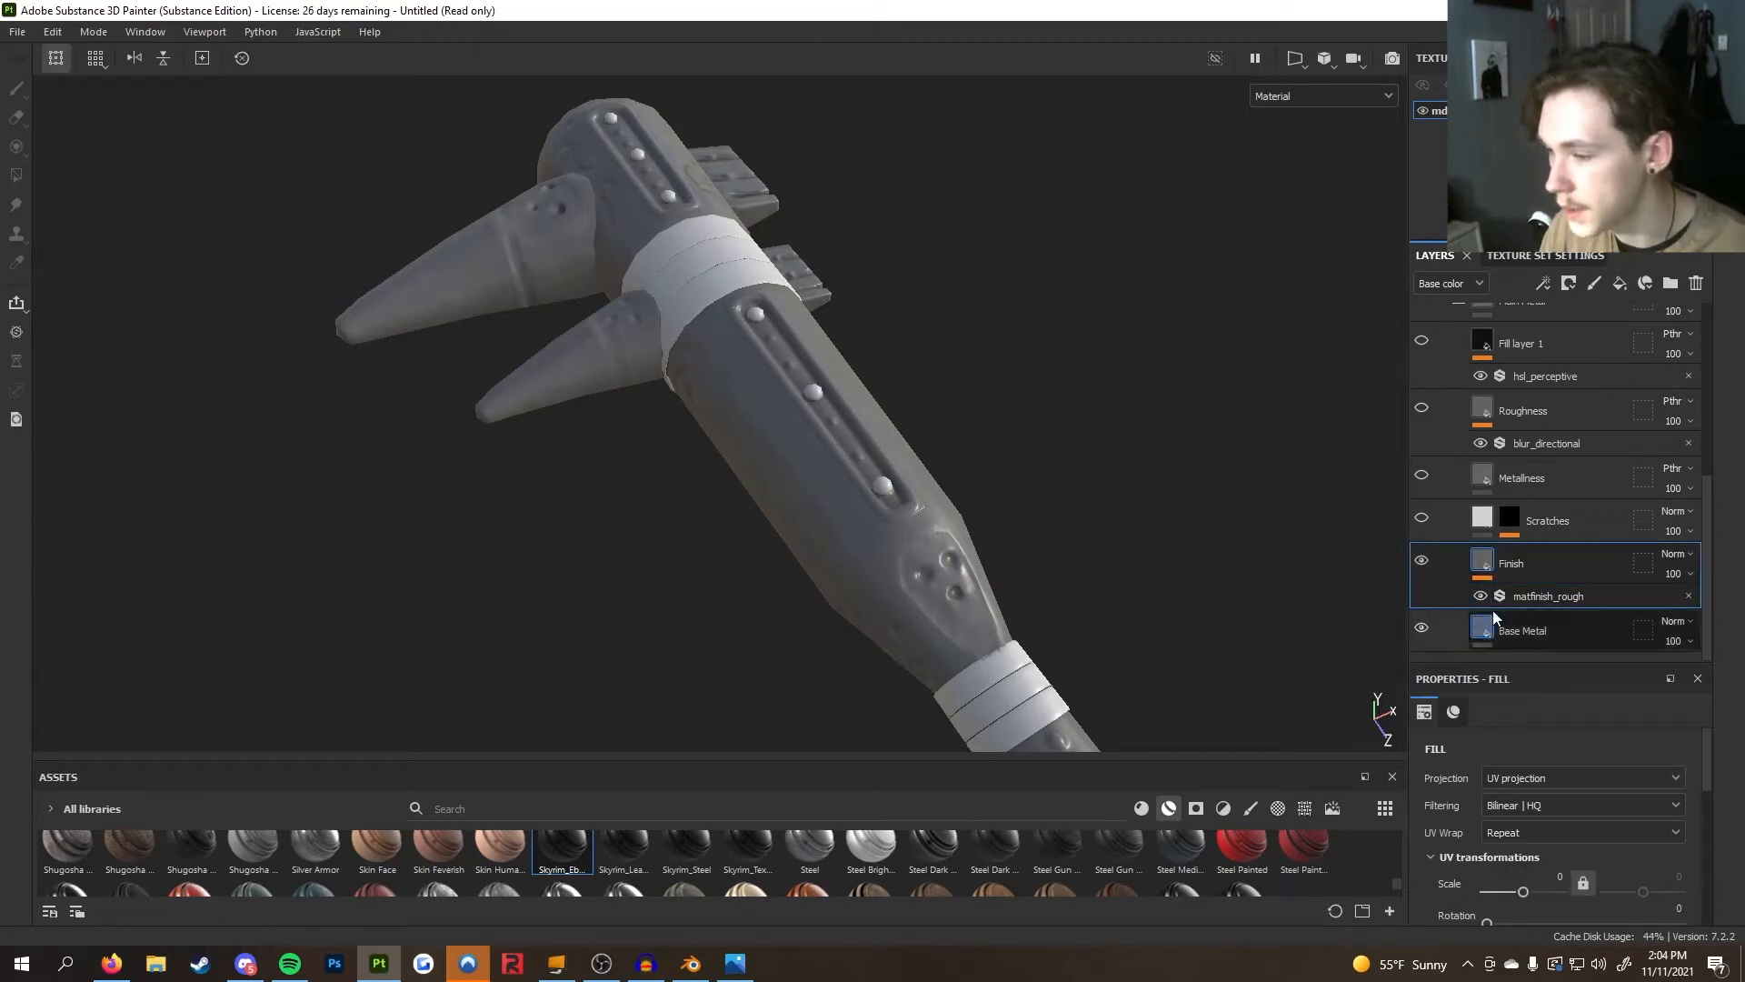
pyautogui.scroll(5, 779, 576)
pyautogui.keyDown('alt'); pyautogui.moveTo(788, 578); pyautogui.dragTo(1273, 400); pyautogui.keyUp('alt')
pyautogui.keyDown('alt'); pyautogui.moveTo(1075, 491); pyautogui.dragTo(1245, 545); pyautogui.keyUp('alt')
pyautogui.keyDown('alt'); pyautogui.moveTo(1375, 570); pyautogui.dragTo(1091, 582); pyautogui.keyUp('alt')
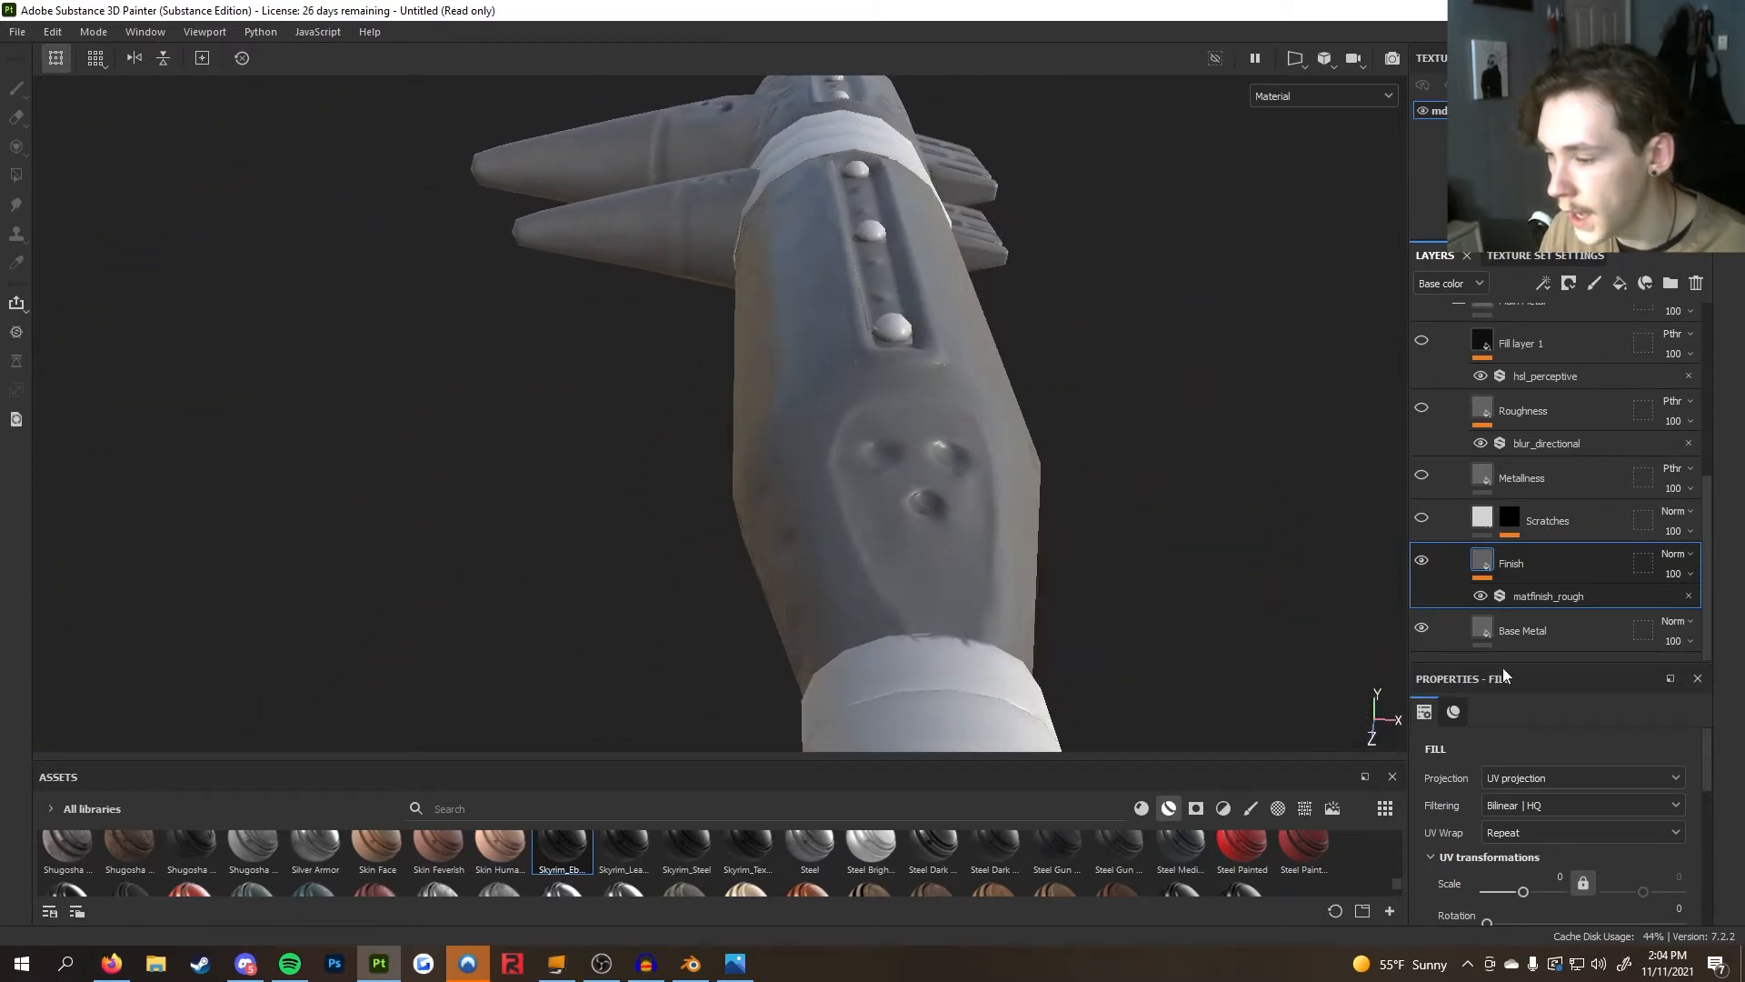
pyautogui.scroll(-3, 1514, 766)
pyautogui.scroll(-2, 1521, 761)
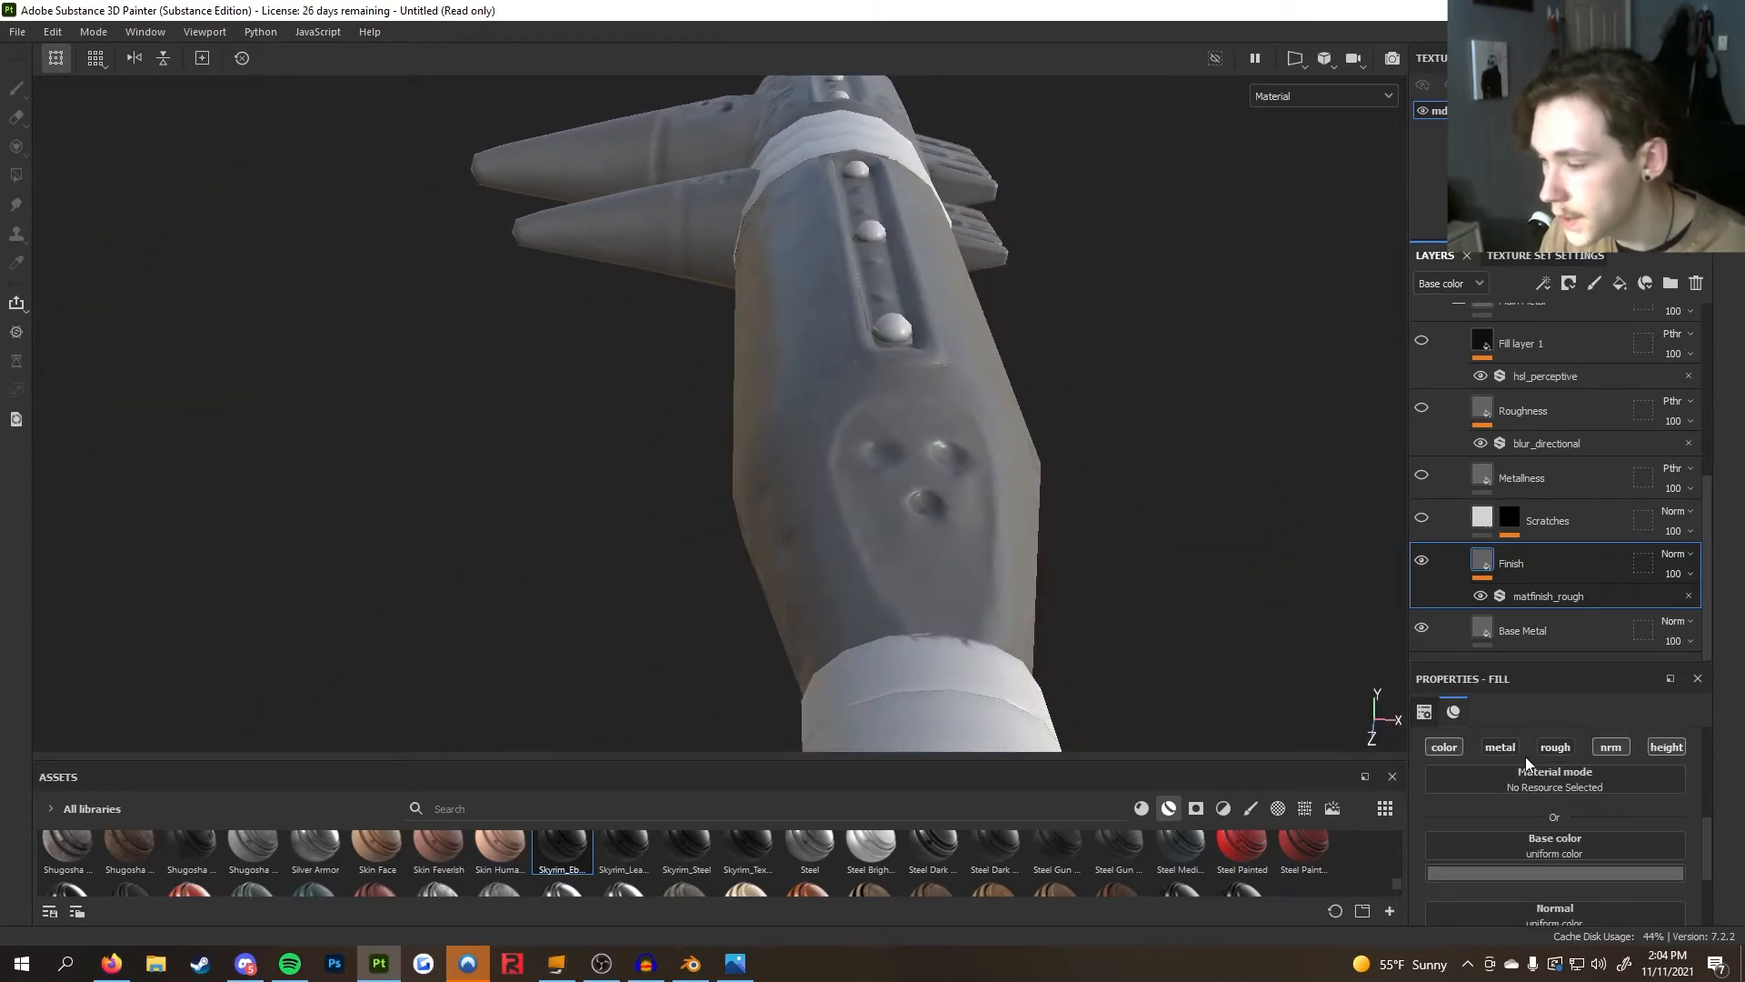
pyautogui.scroll(3, 1533, 778)
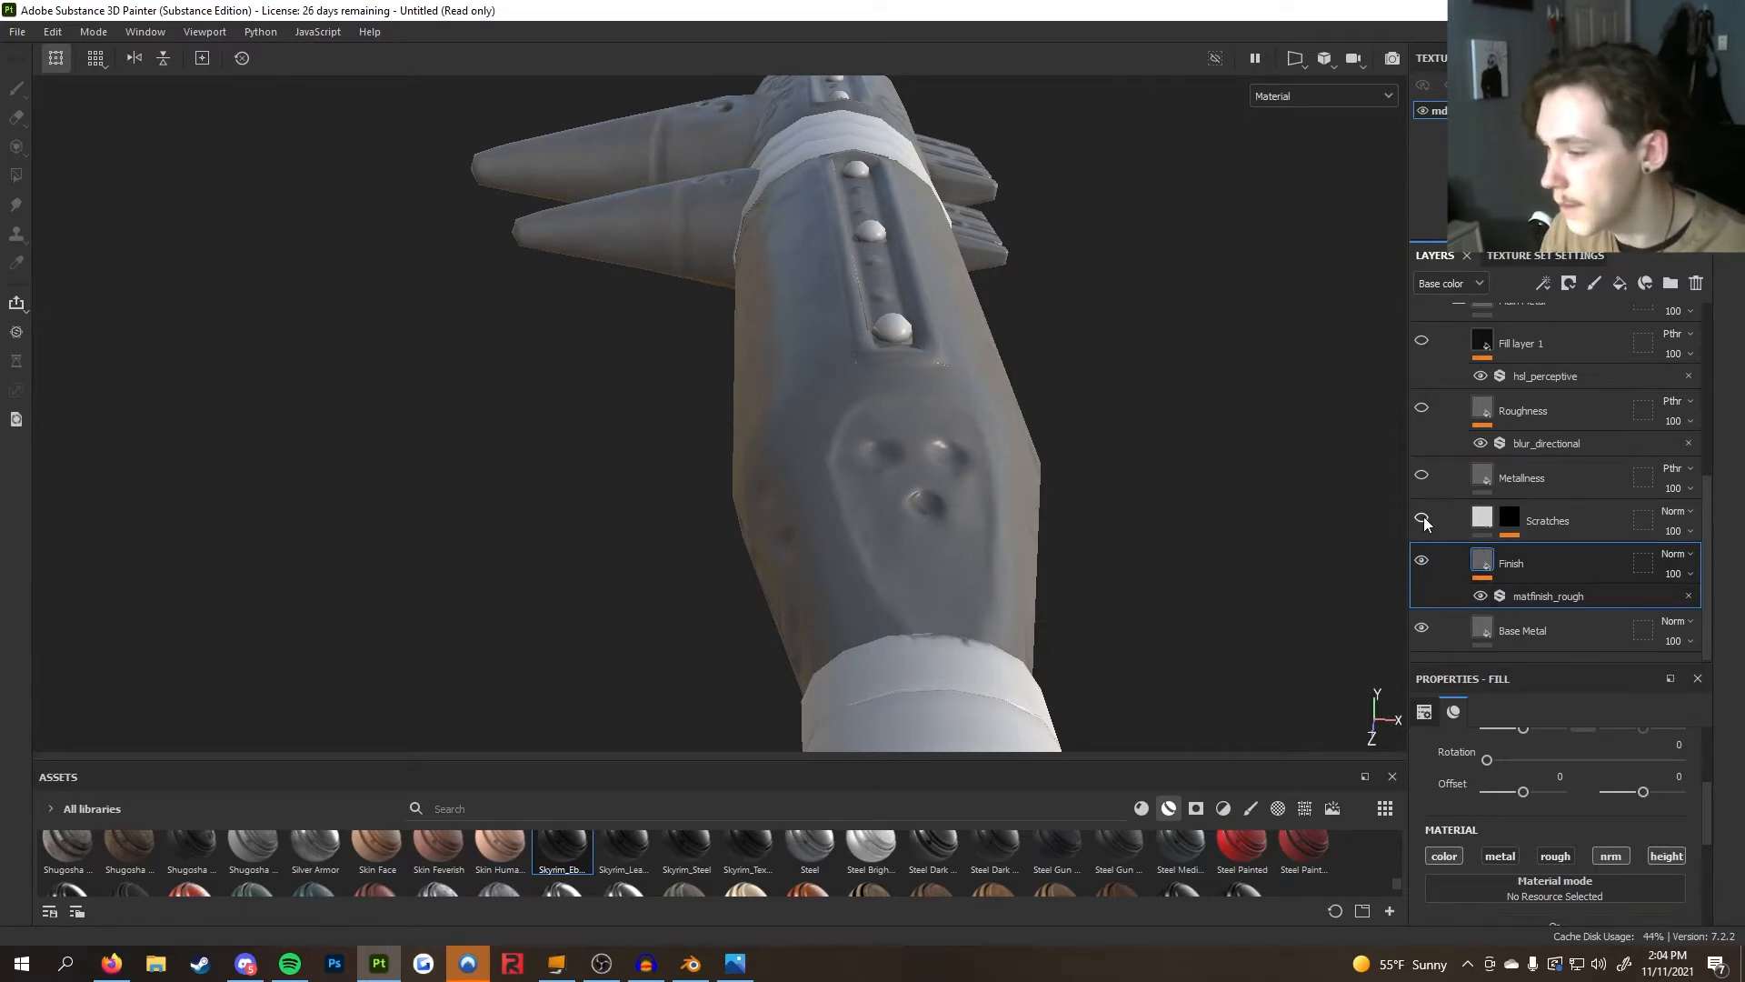
# Turn the Main Metal folder's Metalliness layer back on
pyautogui.keyDown('alt'); pyautogui.moveTo(1104, 464); pyautogui.dragTo(820, 416); pyautogui.keyUp('alt')
pyautogui.keyDown('alt'); pyautogui.moveTo(1094, 433); pyautogui.dragTo(566, 509); pyautogui.keyUp('alt')
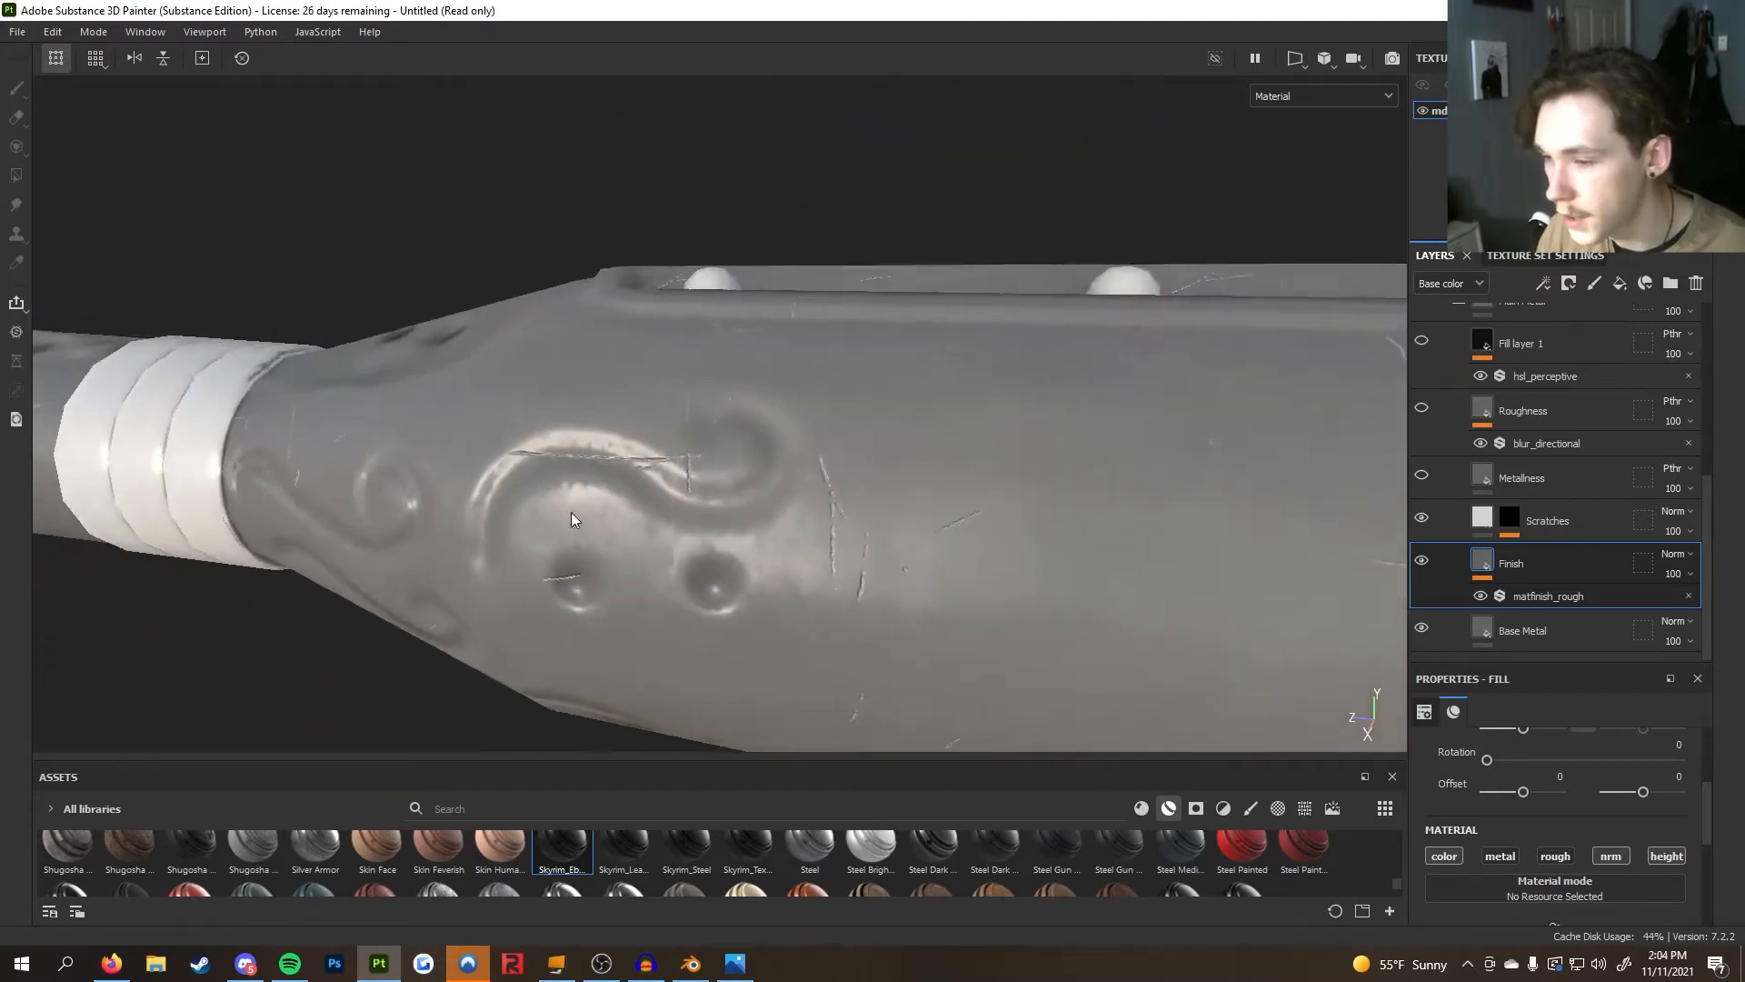
pyautogui.keyDown('alt'); pyautogui.moveTo(565, 509); pyautogui.dragTo(778, 554, button='right'); pyautogui.keyUp('alt')
pyautogui.keyDown('alt'); pyautogui.moveTo(778, 553); pyautogui.dragTo(1065, 569); pyautogui.keyUp('alt')
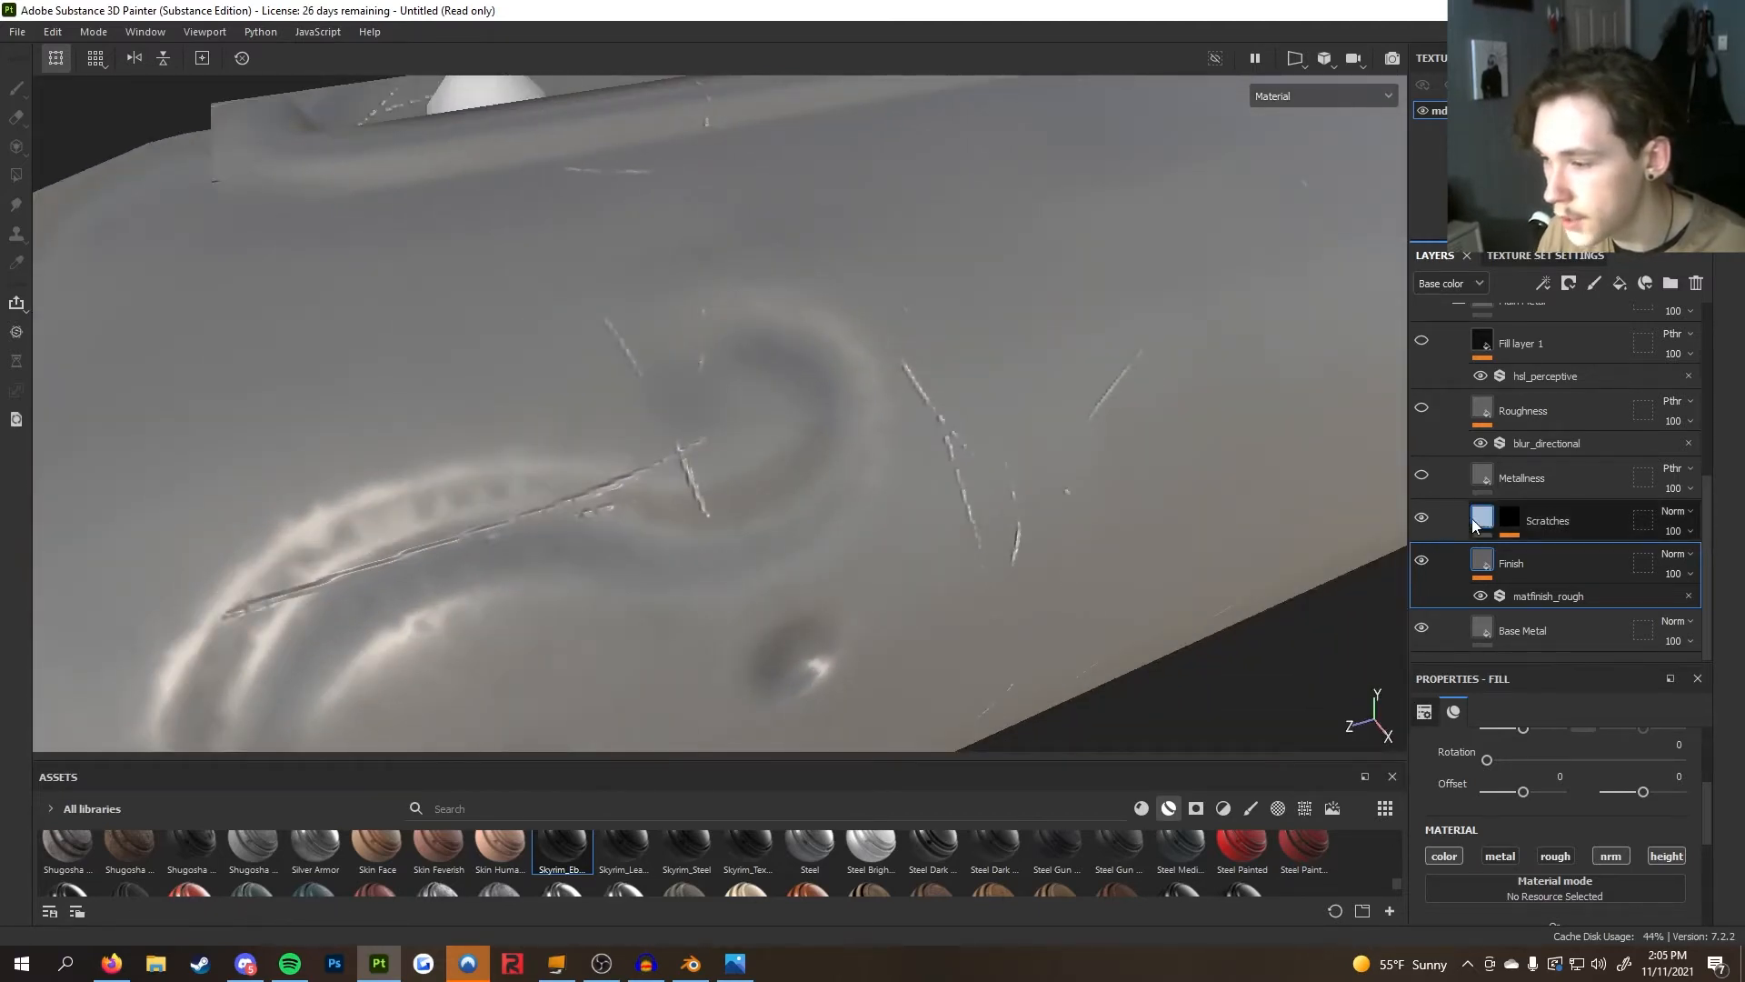
pyautogui.scroll(1, 1487, 629)
pyautogui.scroll(-1, 1487, 630)
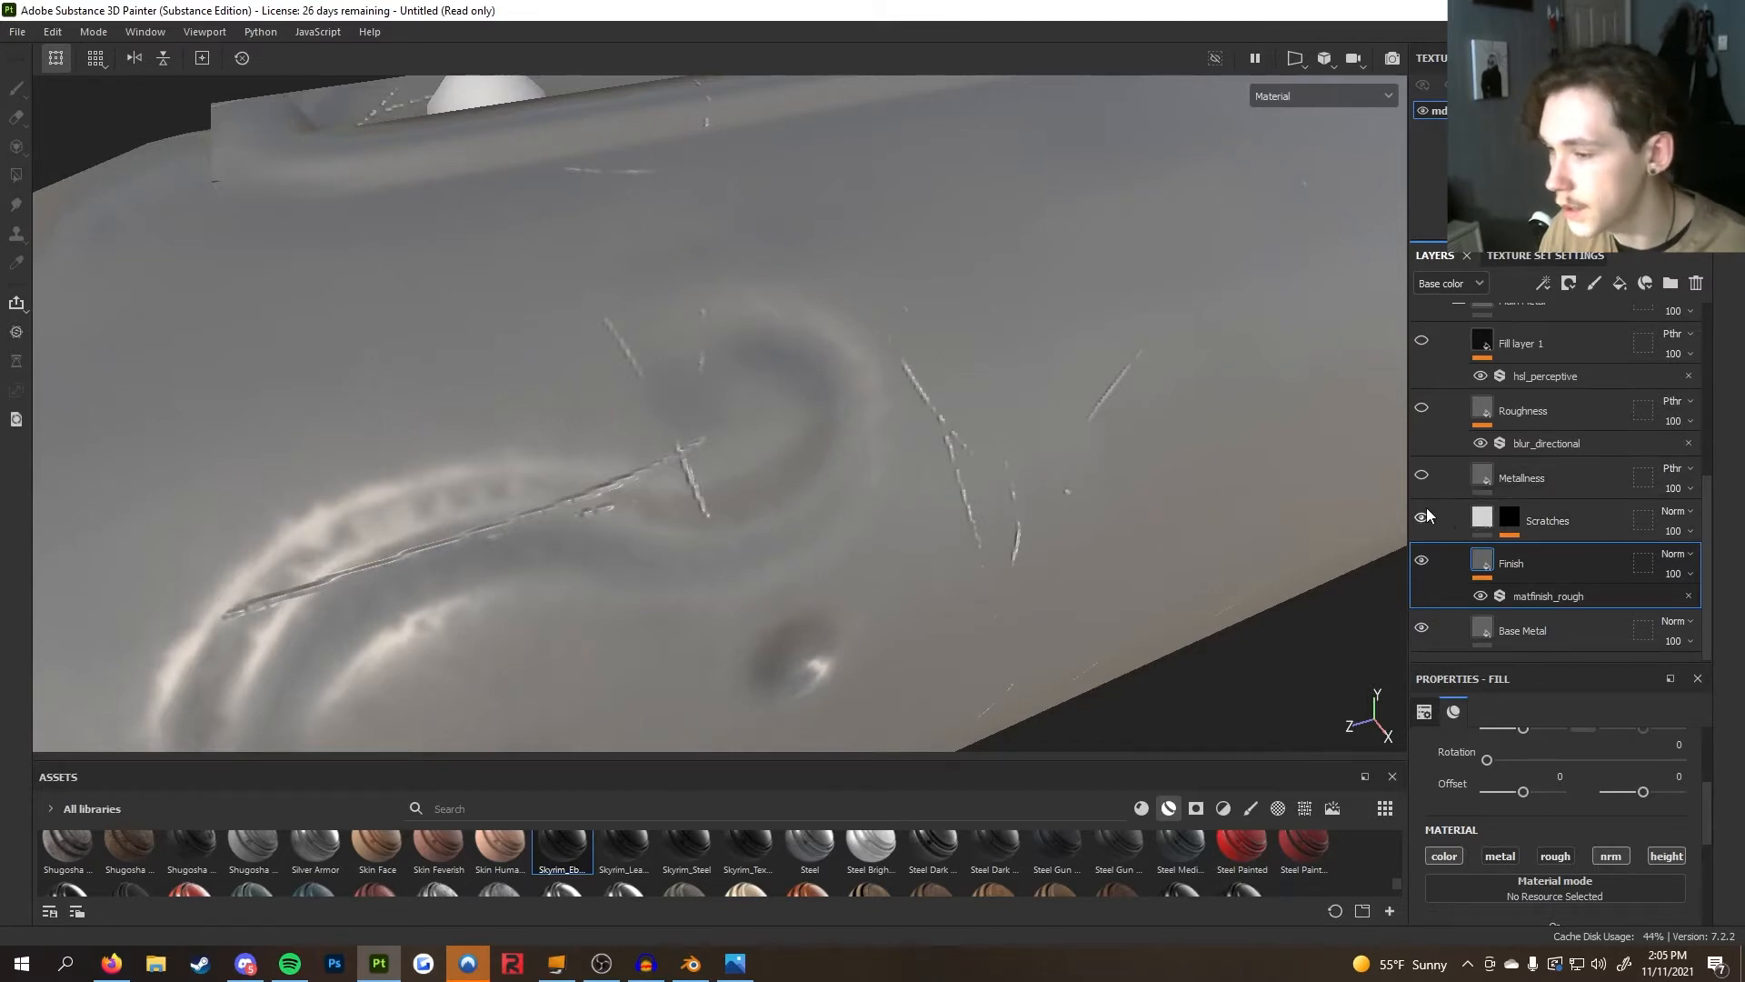
pyautogui.click(1421, 475)
pyautogui.scroll(-4, 978, 490)
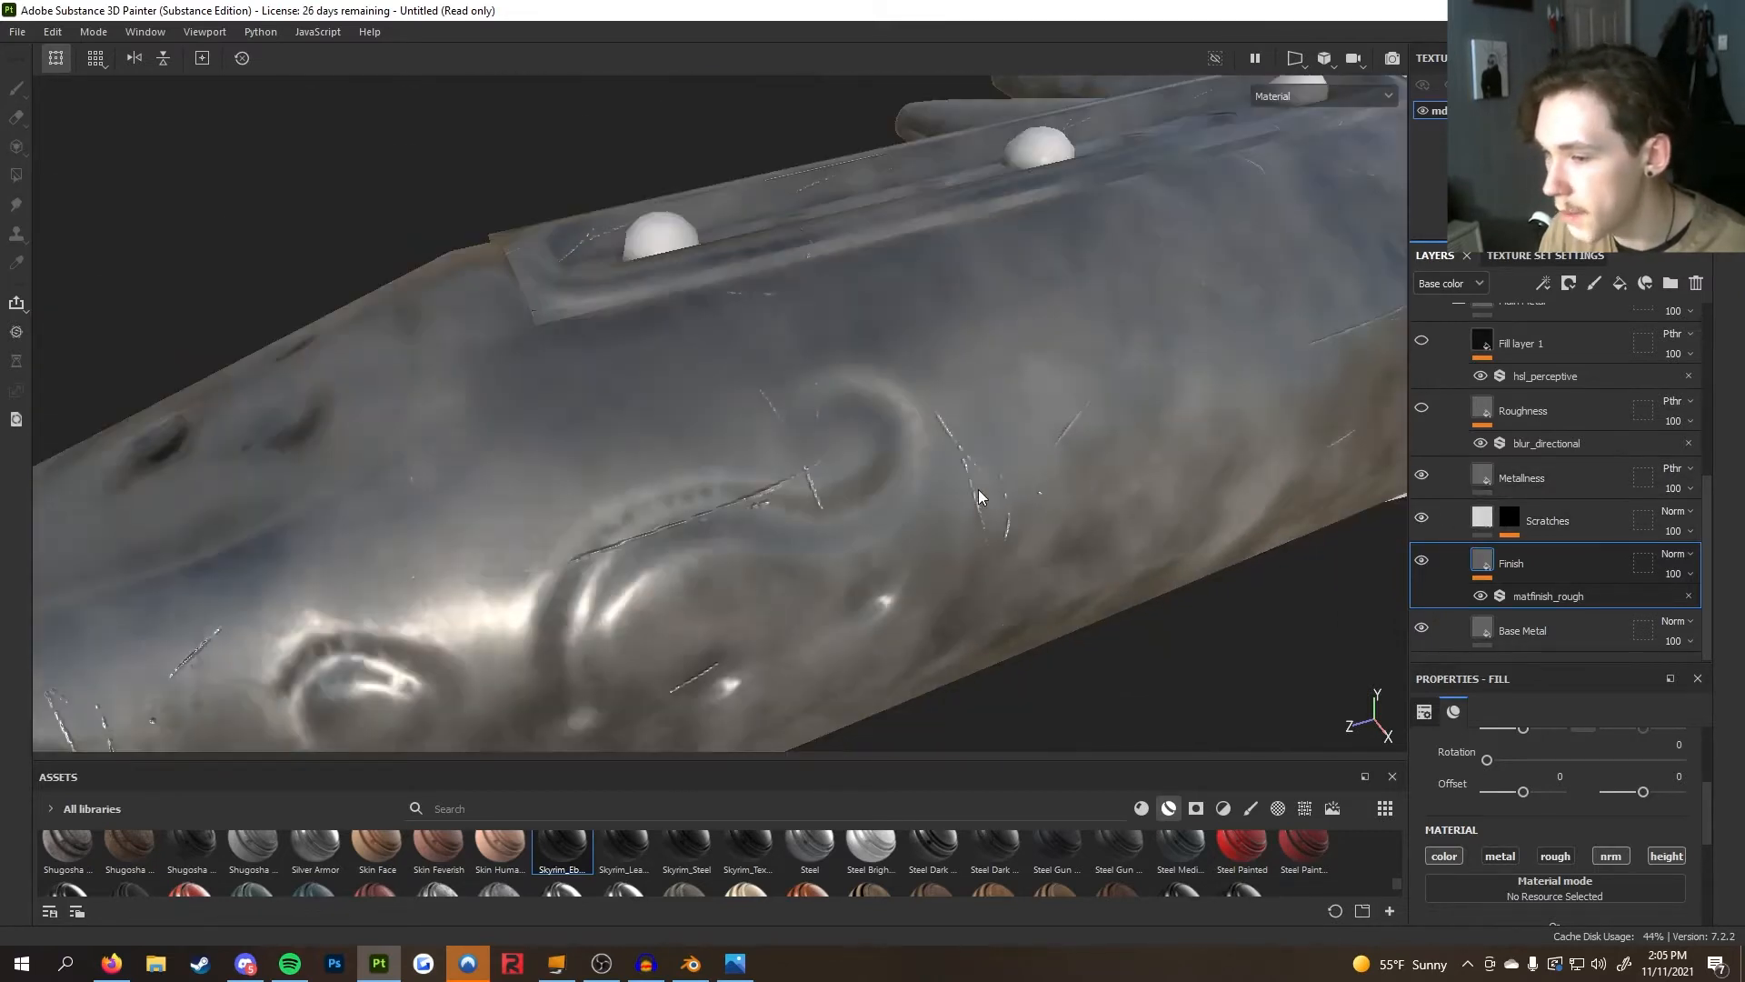
pyautogui.scroll(-5, 981, 491)
pyautogui.keyDown('alt'); pyautogui.moveTo(990, 491); pyautogui.dragTo(900, 505); pyautogui.keyUp('alt')
pyautogui.keyDown('alt'); pyautogui.moveTo(900, 505); pyautogui.dragTo(816, 497, button='middle'); pyautogui.keyUp('alt')
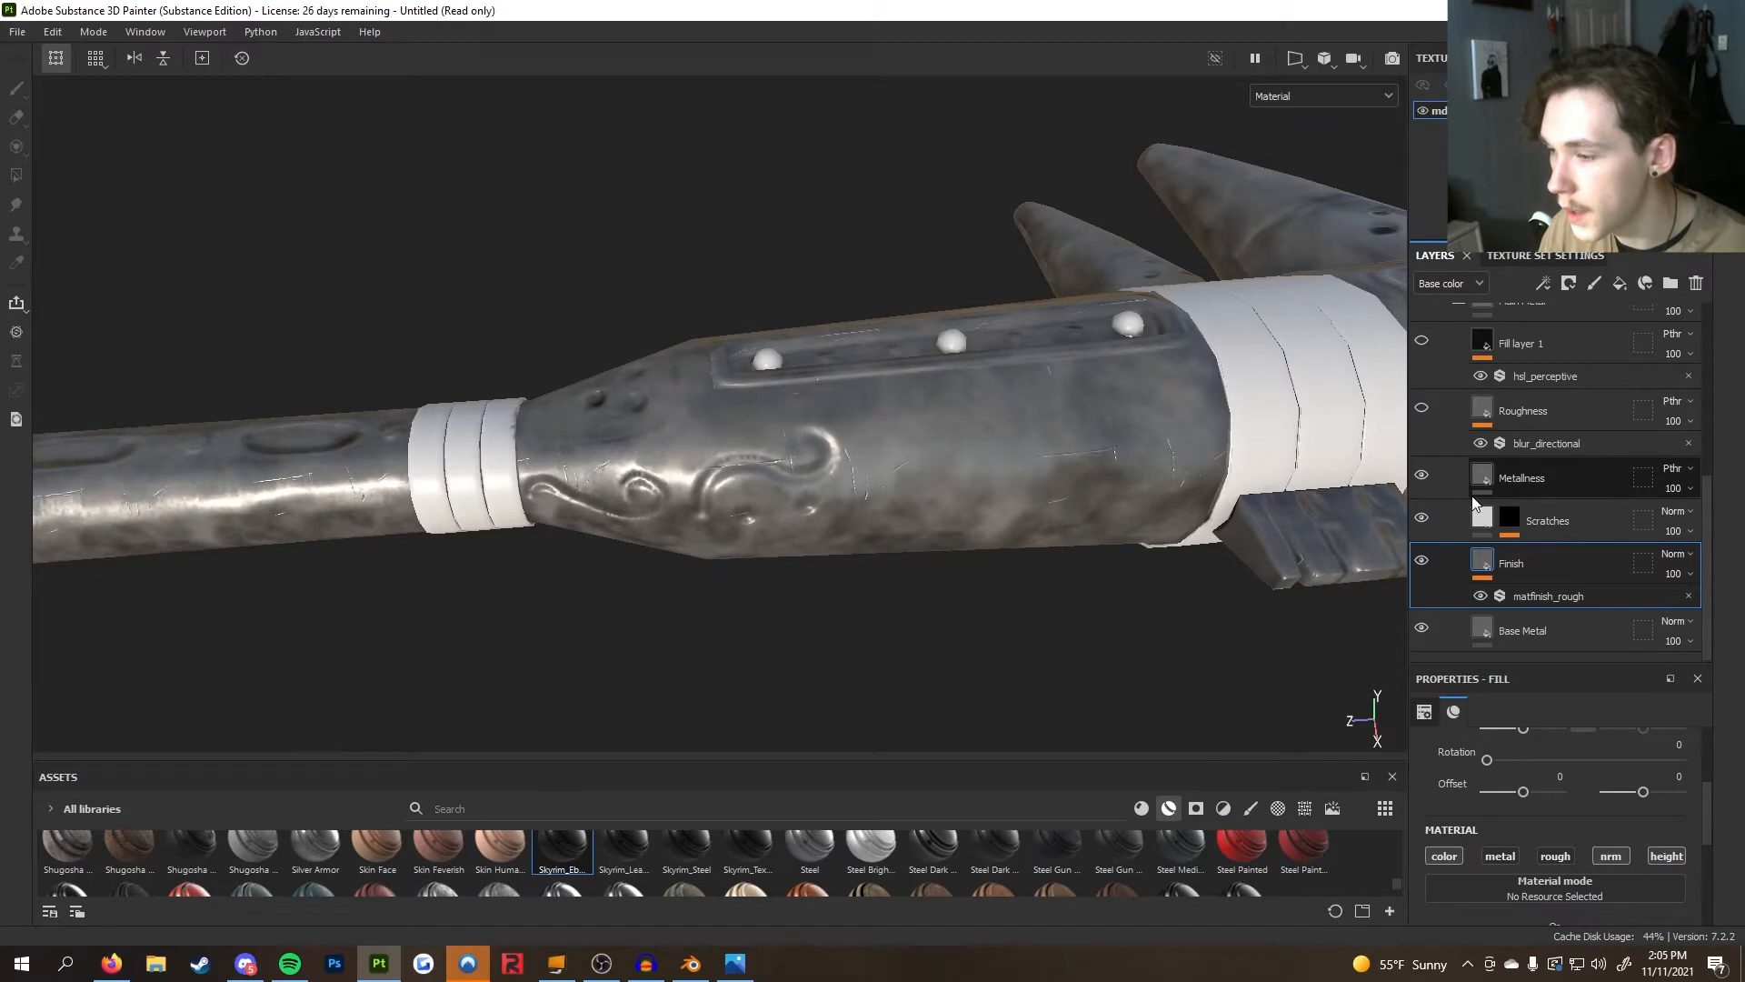
# Examine the Metalliness layer's ratio_clouds_2 metallic settings while orbiting the shaft
pyautogui.click(1519, 492)
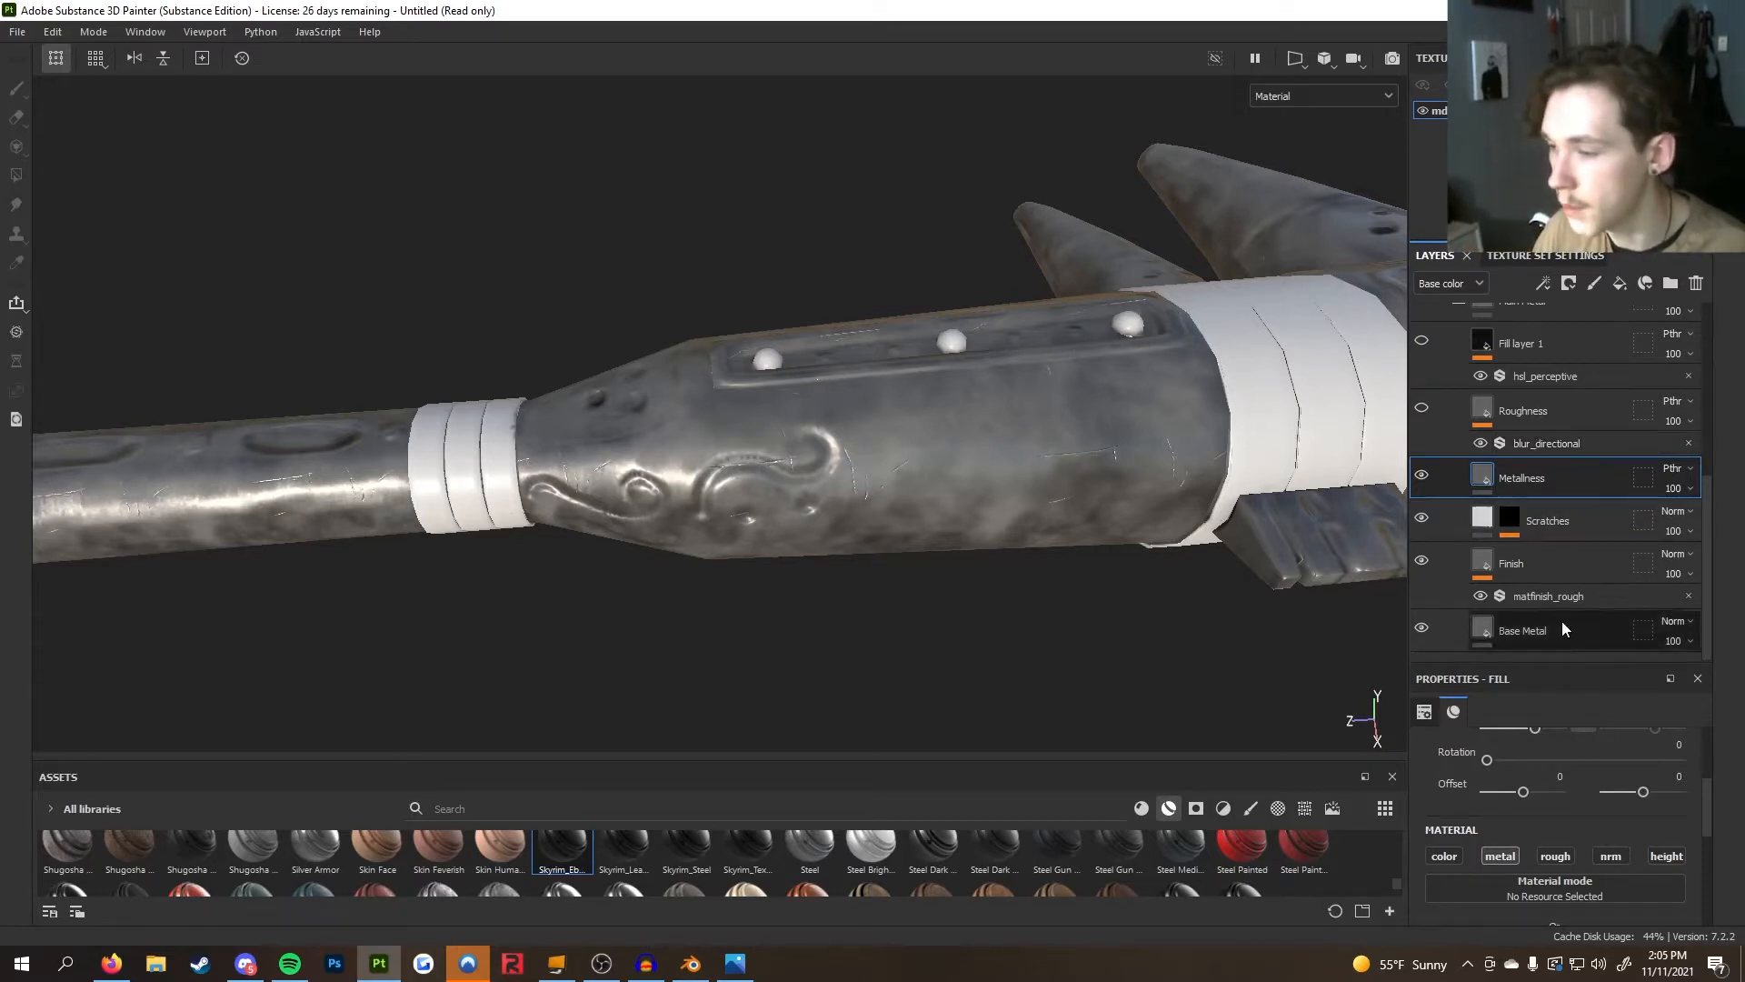
pyautogui.scroll(-3, 1590, 744)
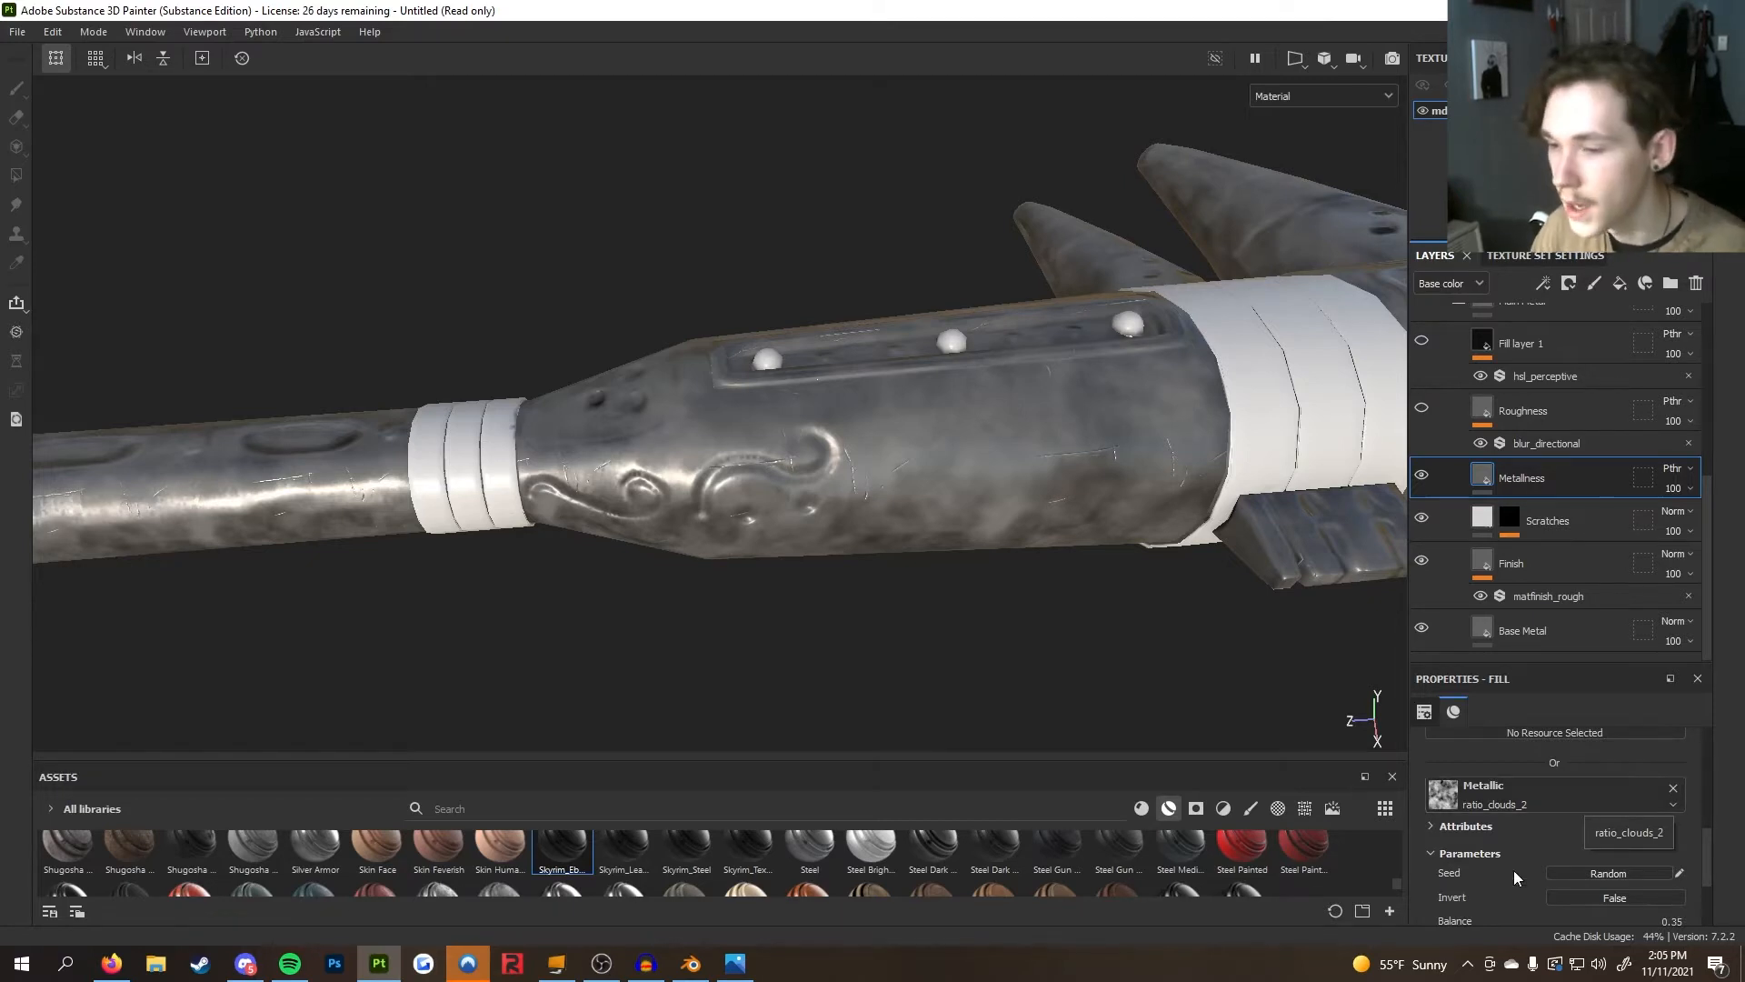
pyautogui.scroll(-3, 816, 532)
pyautogui.keyDown('alt'); pyautogui.moveTo(816, 532); pyautogui.dragTo(934, 624); pyautogui.keyUp('alt')
pyautogui.scroll(3, 964, 686)
pyautogui.scroll(-3, 966, 689)
pyautogui.scroll(4, 832, 603)
pyautogui.keyDown('alt'); pyautogui.moveTo(832, 603); pyautogui.dragTo(407, 616); pyautogui.keyUp('alt')
pyautogui.scroll(-4, 841, 612)
pyautogui.scroll(-3, 841, 612)
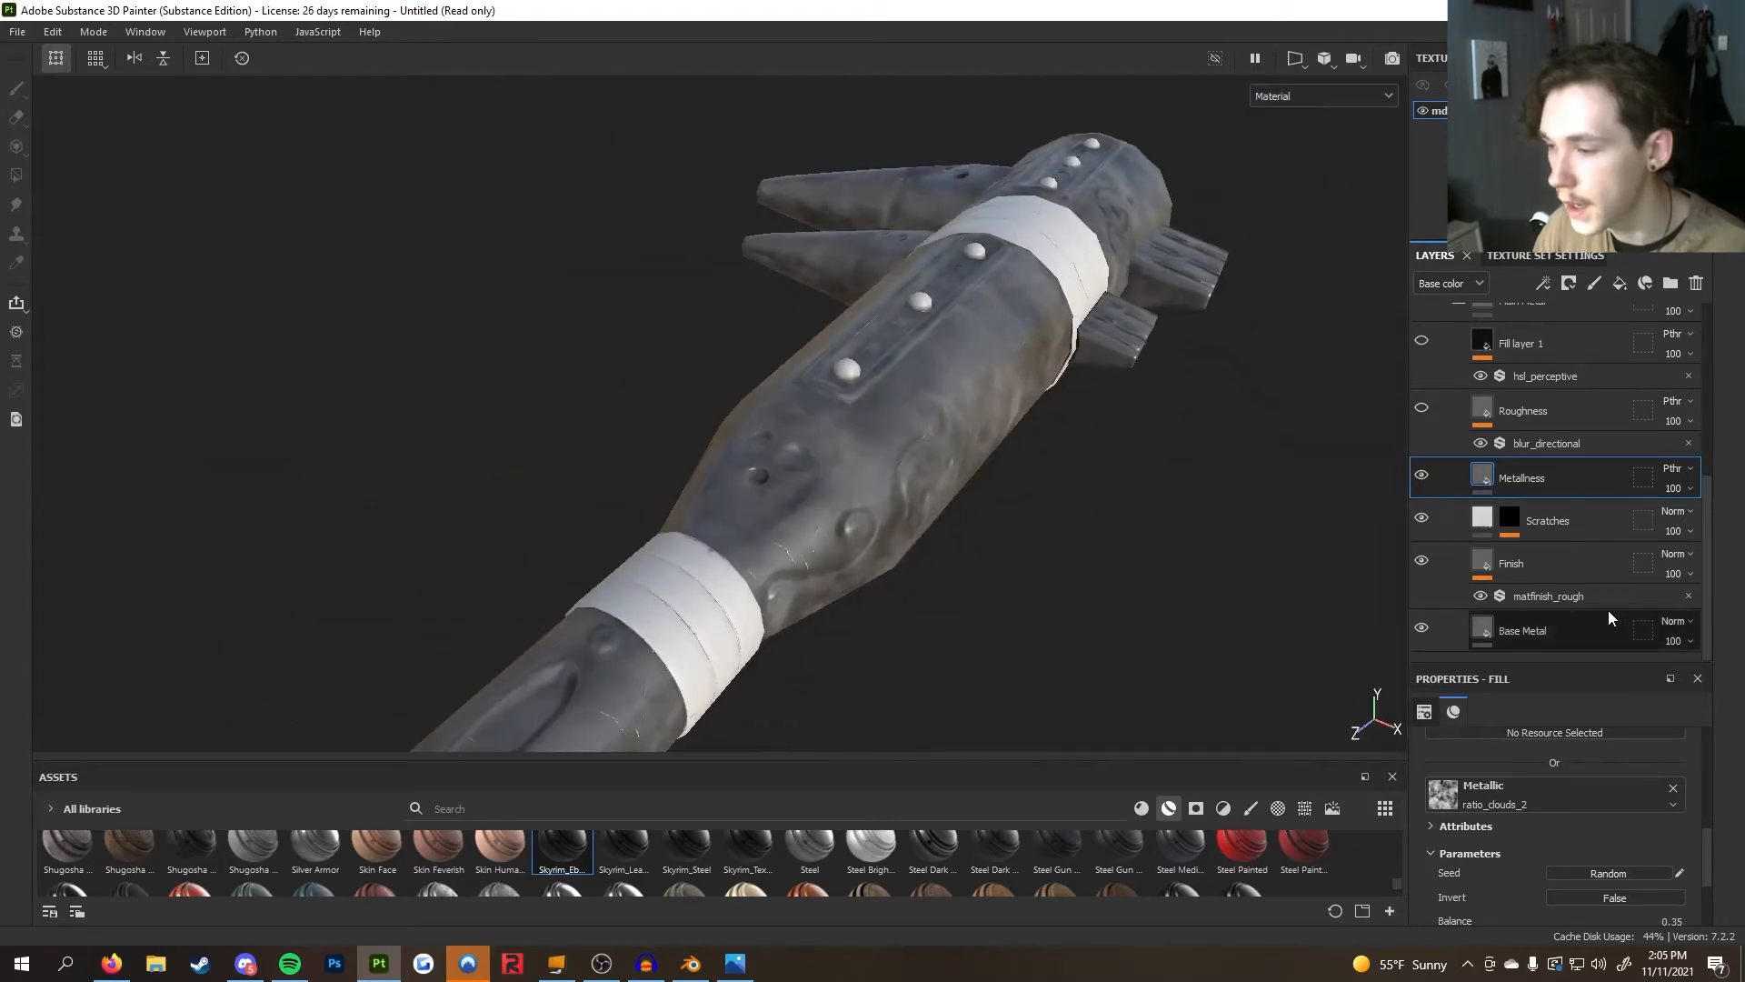
pyautogui.keyDown('alt'); pyautogui.moveTo(1126, 609); pyautogui.dragTo(930, 599); pyautogui.keyUp('alt')
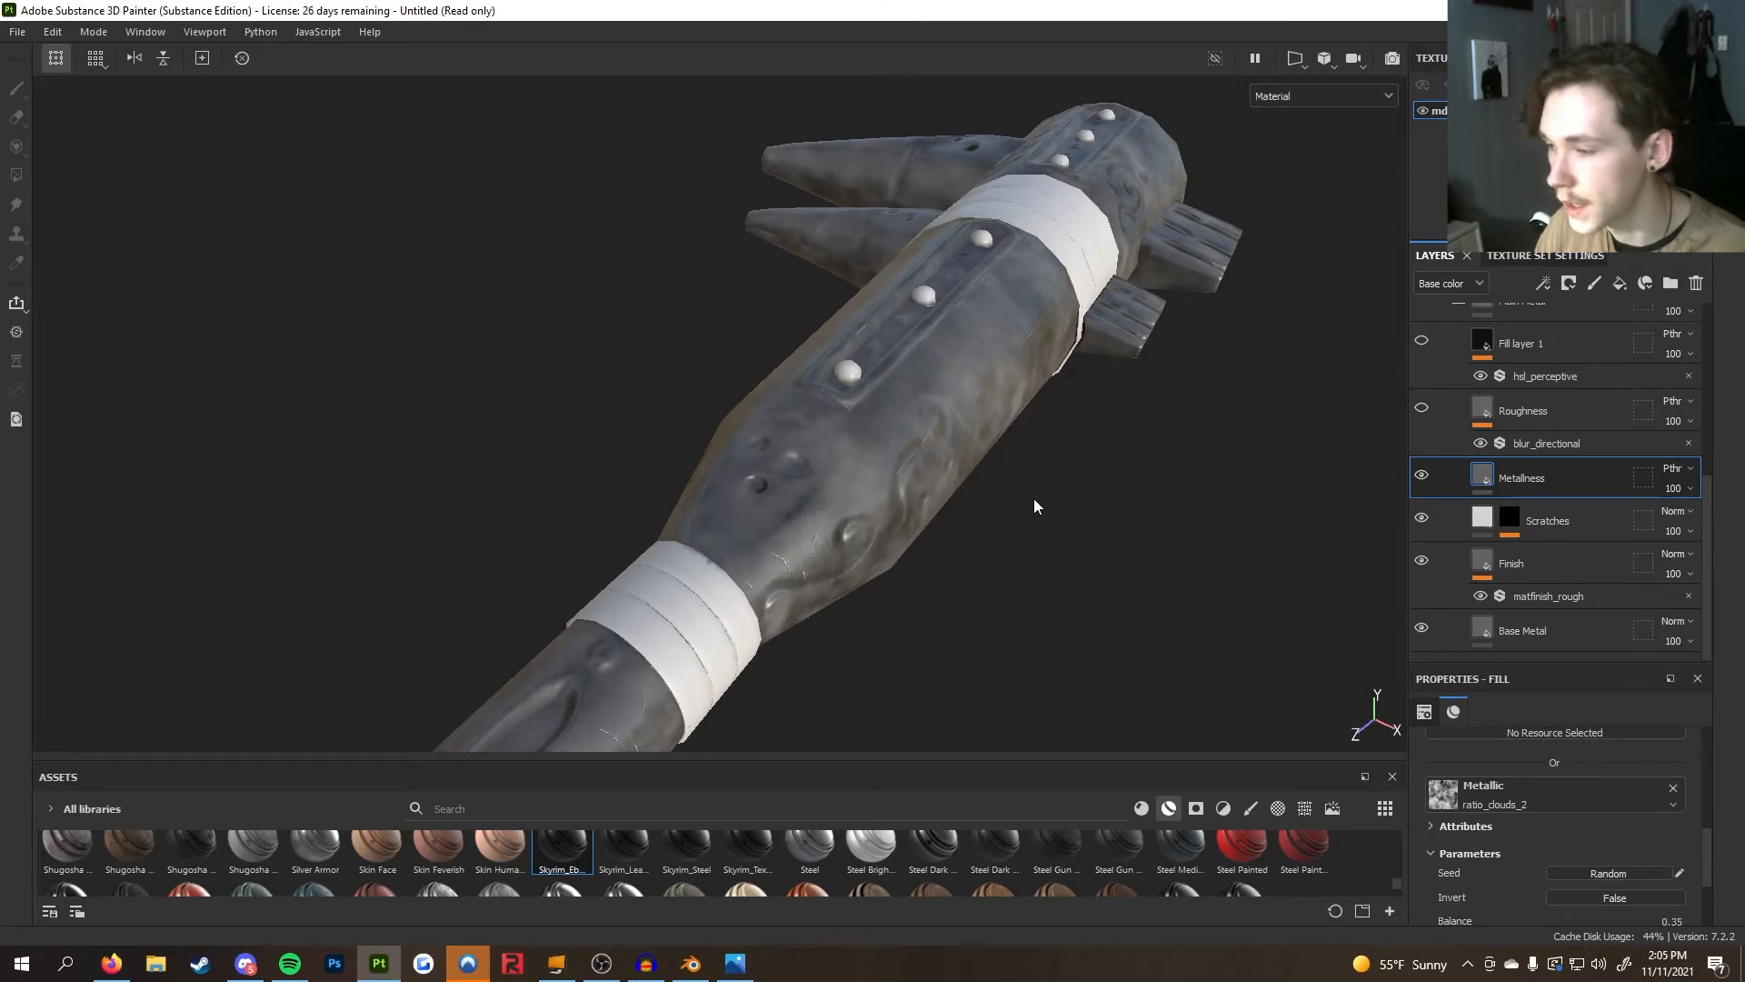
pyautogui.keyDown('alt'); pyautogui.moveTo(1034, 506); pyautogui.dragTo(1136, 500); pyautogui.keyUp('alt')
pyautogui.keyDown('alt'); pyautogui.moveTo(1126, 570); pyautogui.dragTo(1122, 477); pyautogui.keyUp('alt')
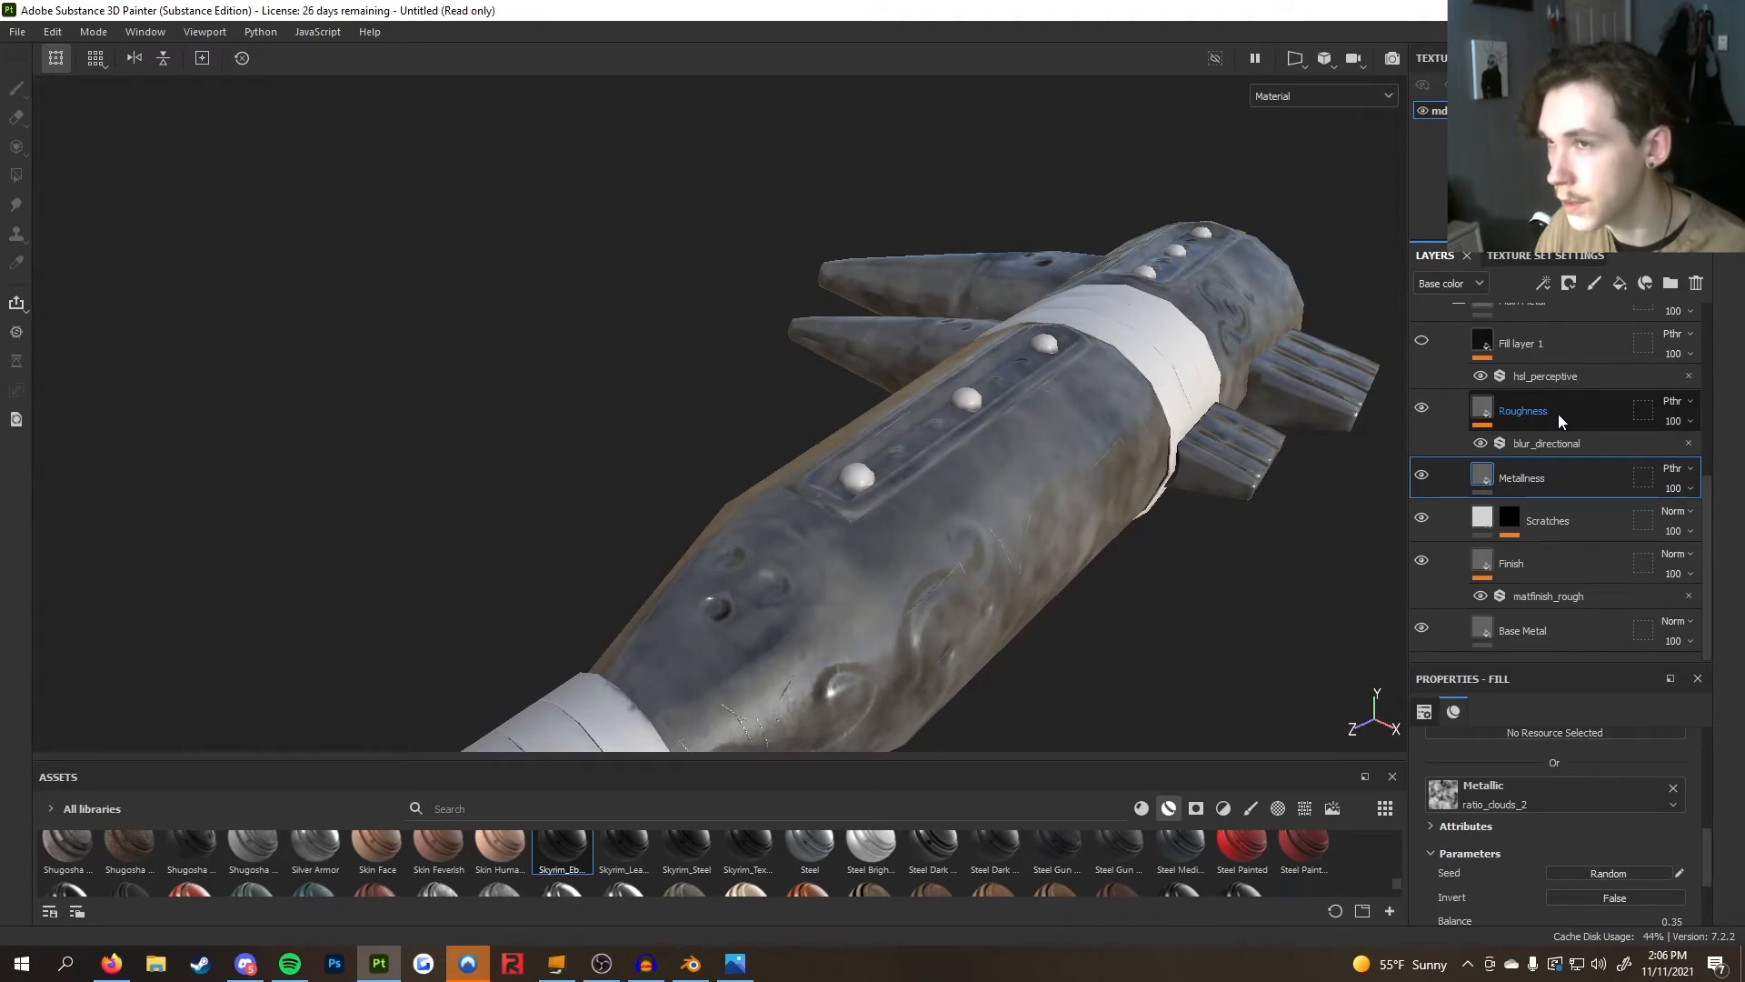
# Open the Export textures dialog
pyautogui.click(18, 32)
pyautogui.click(109, 333)
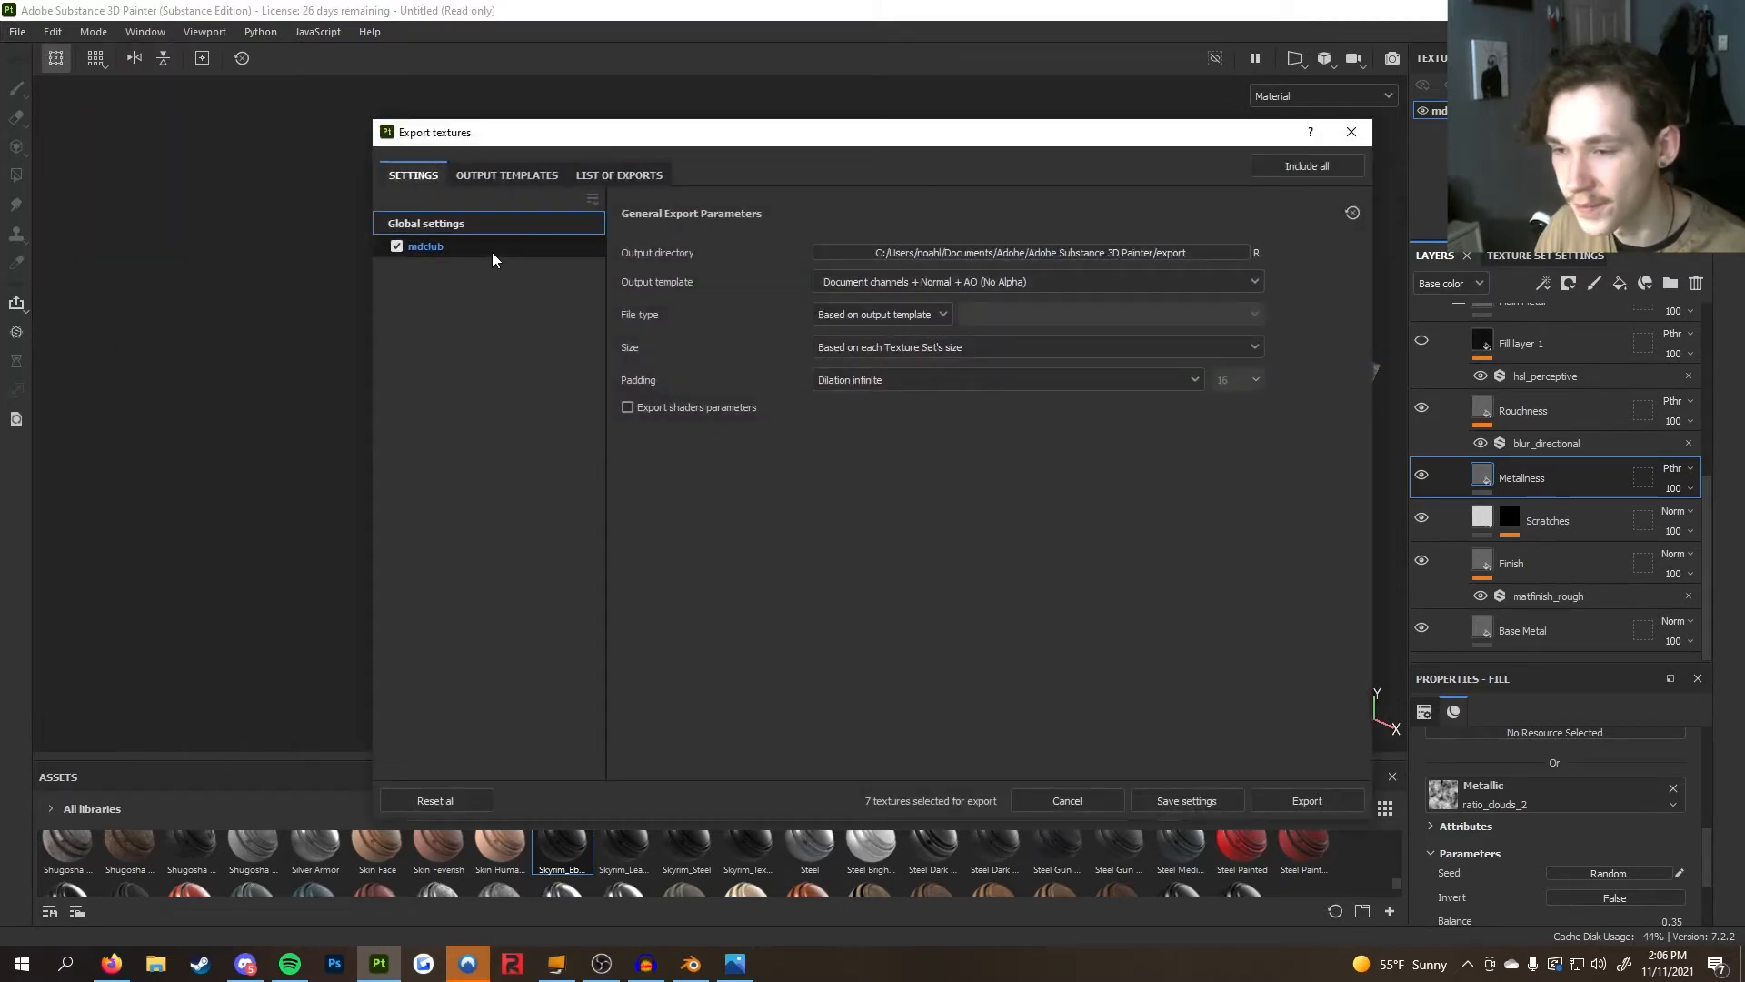
# Browse the export output templates, selecting the Skyrim PBR-Spec preset, then close the Export textures dialog
pyautogui.click(492, 253)
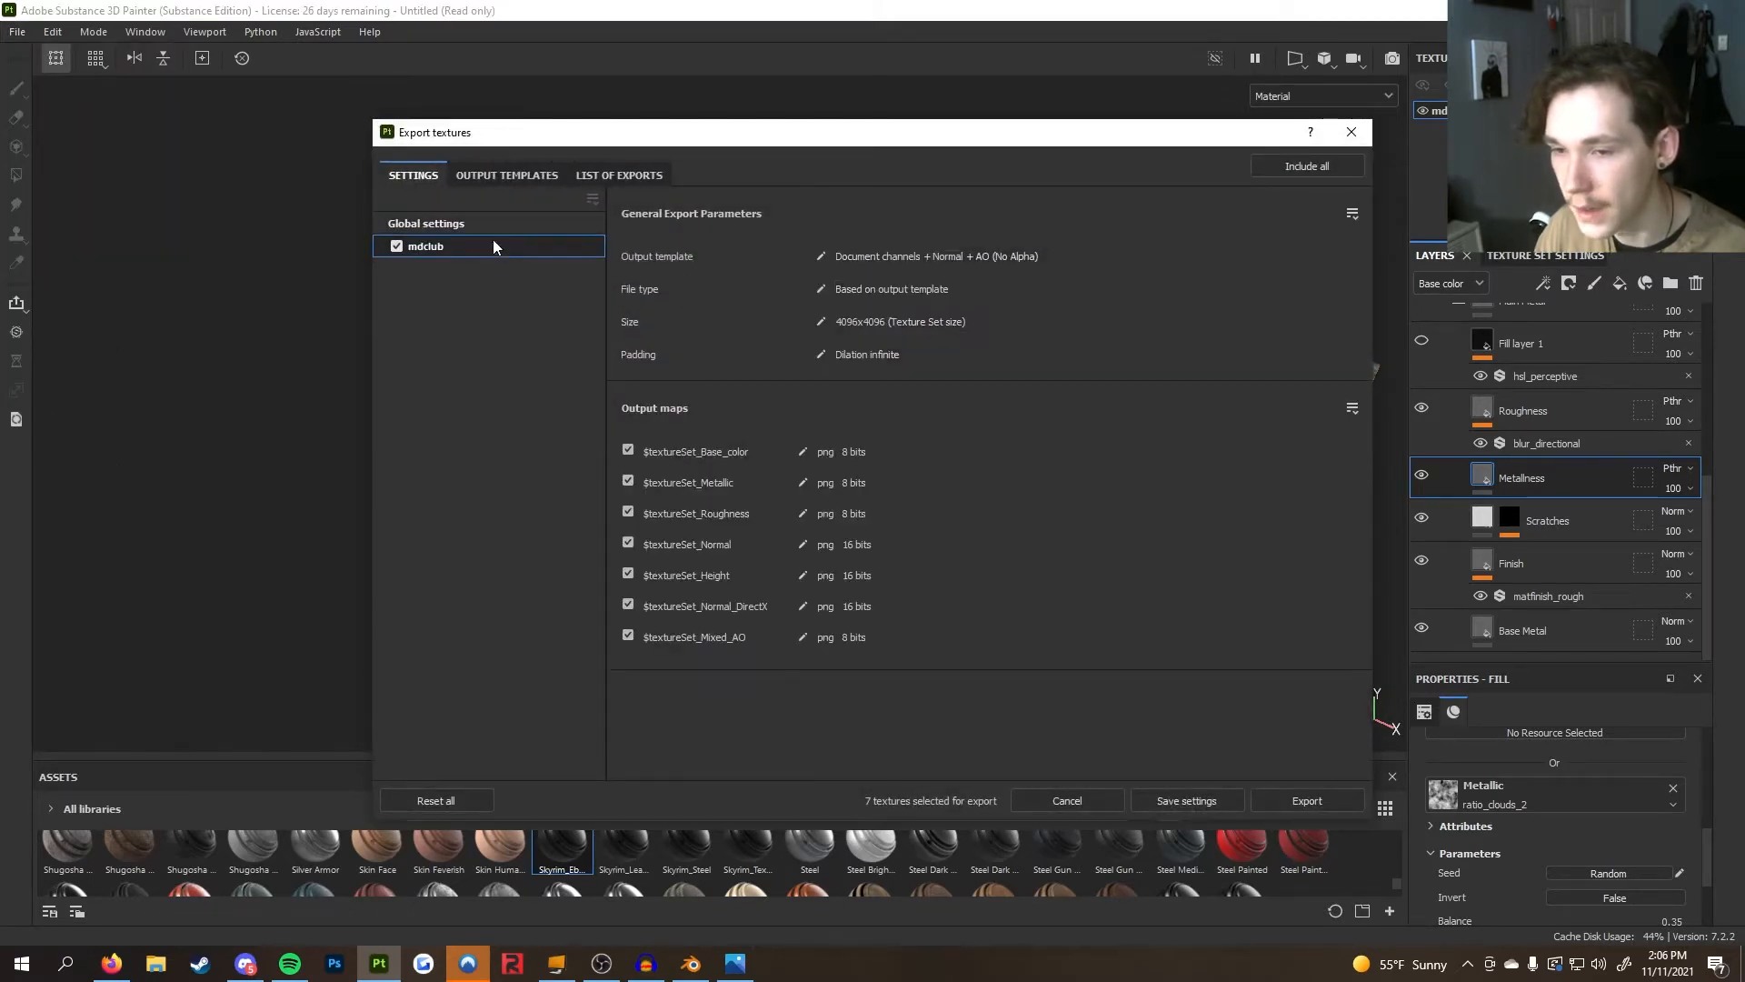
pyautogui.click(524, 178)
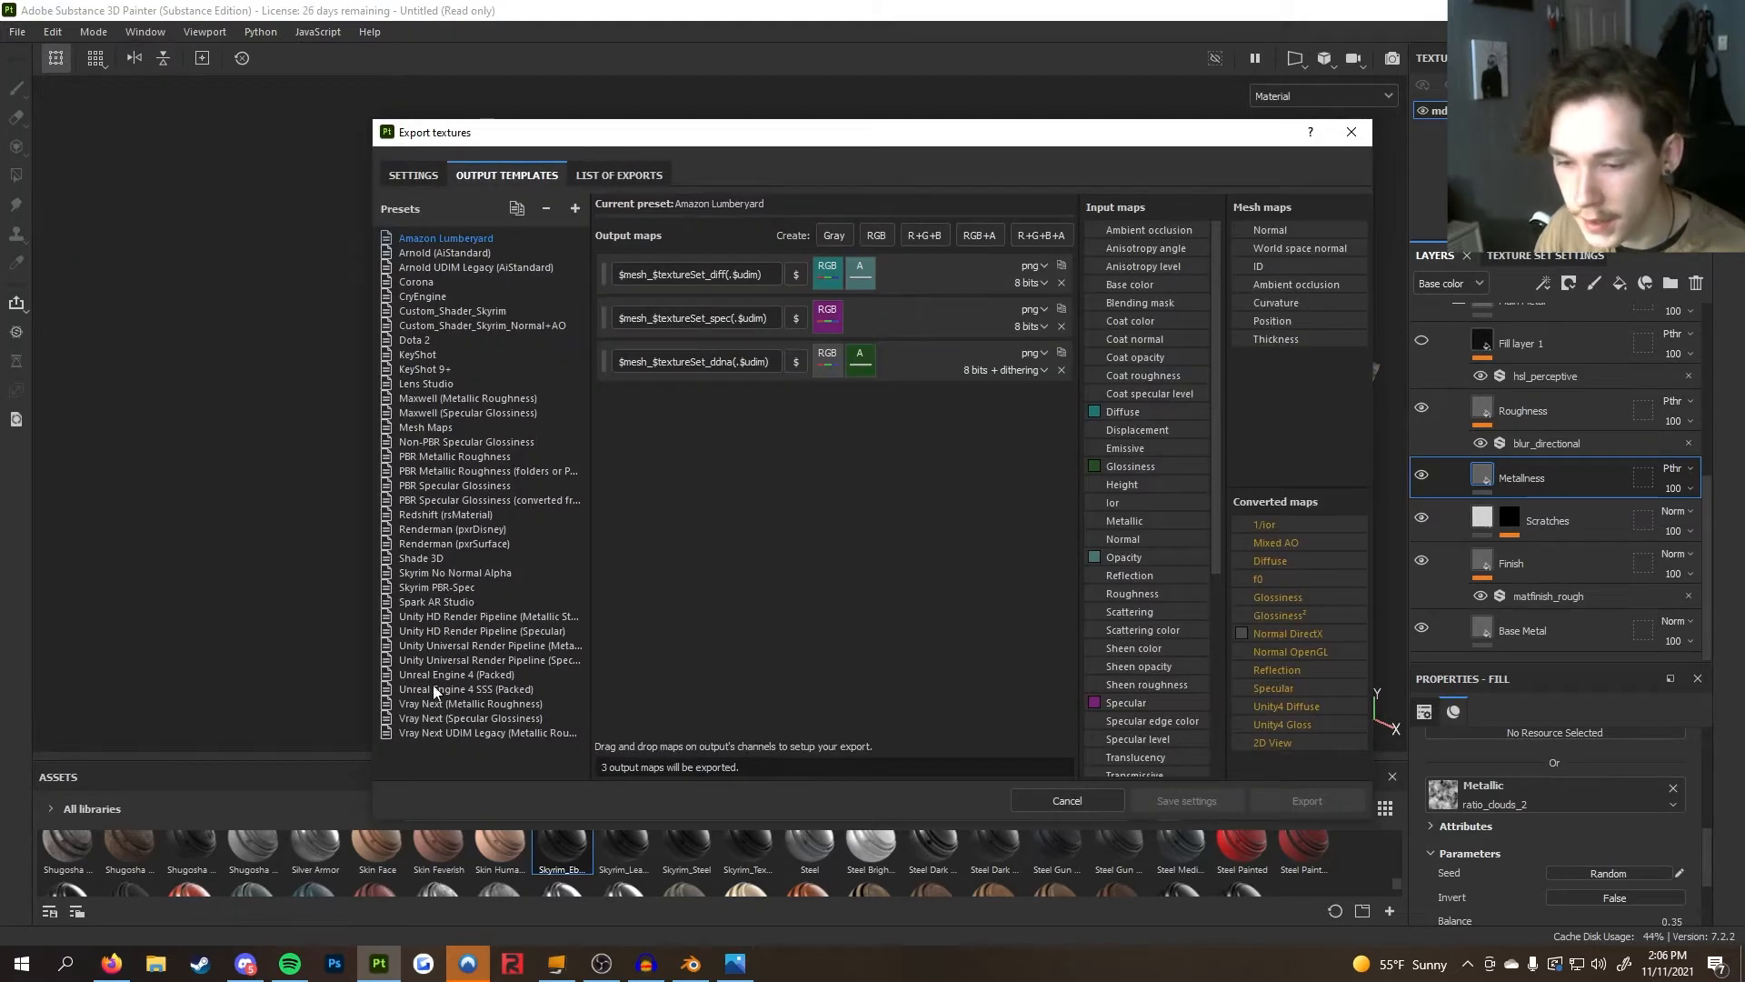
pyautogui.click(466, 587)
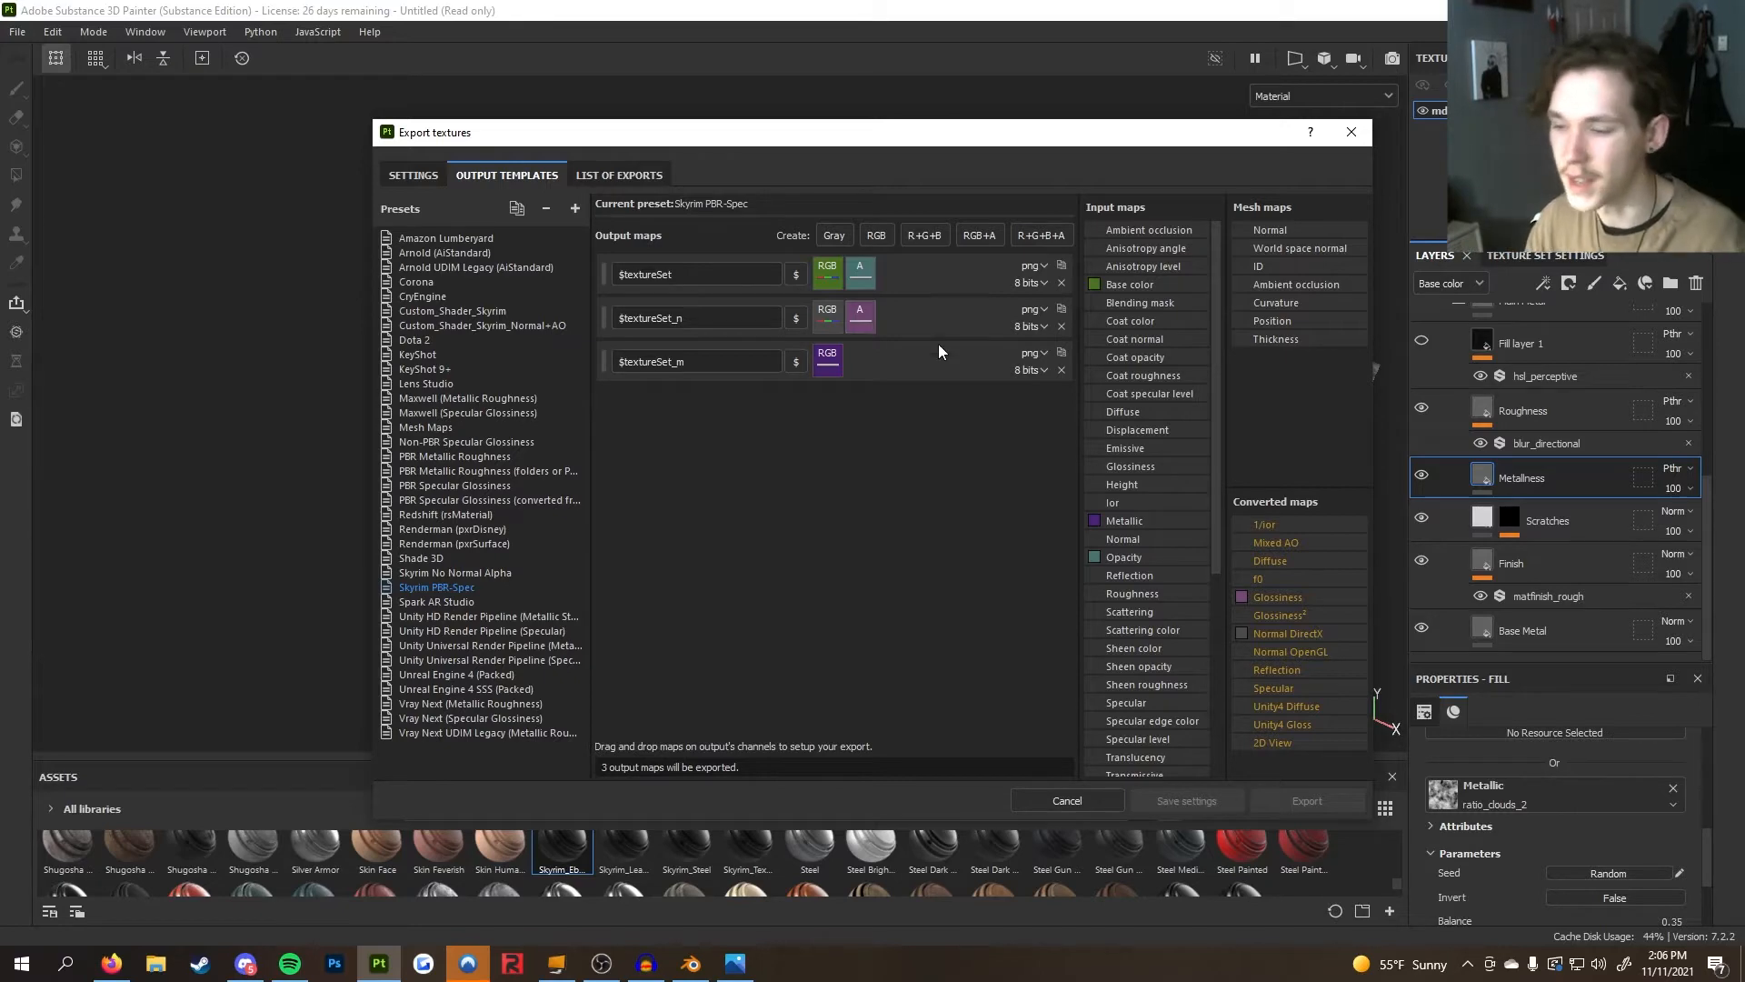
pyautogui.click(1366, 125)
# Select the Main Metal folder's Roughness layer and scroll through its fill properties
pyautogui.keyDown('alt'); pyautogui.moveTo(1052, 443); pyautogui.dragTo(1345, 466); pyautogui.keyUp('alt')
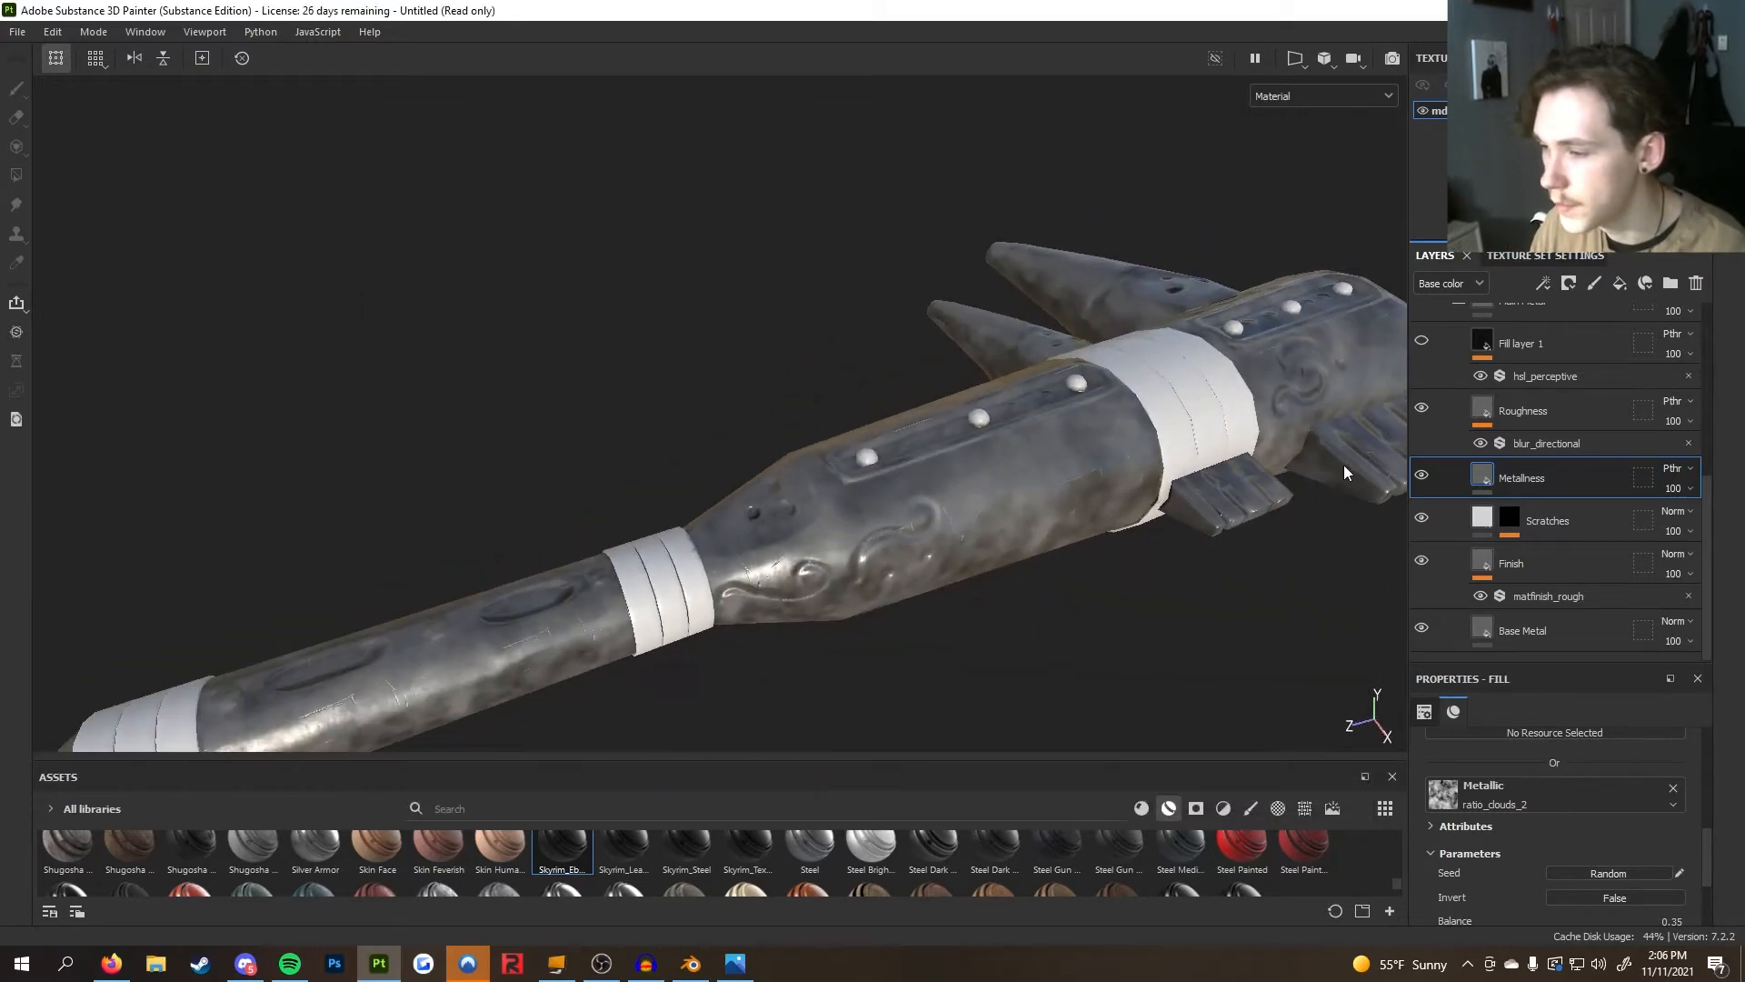
pyautogui.scroll(3, 1423, 412)
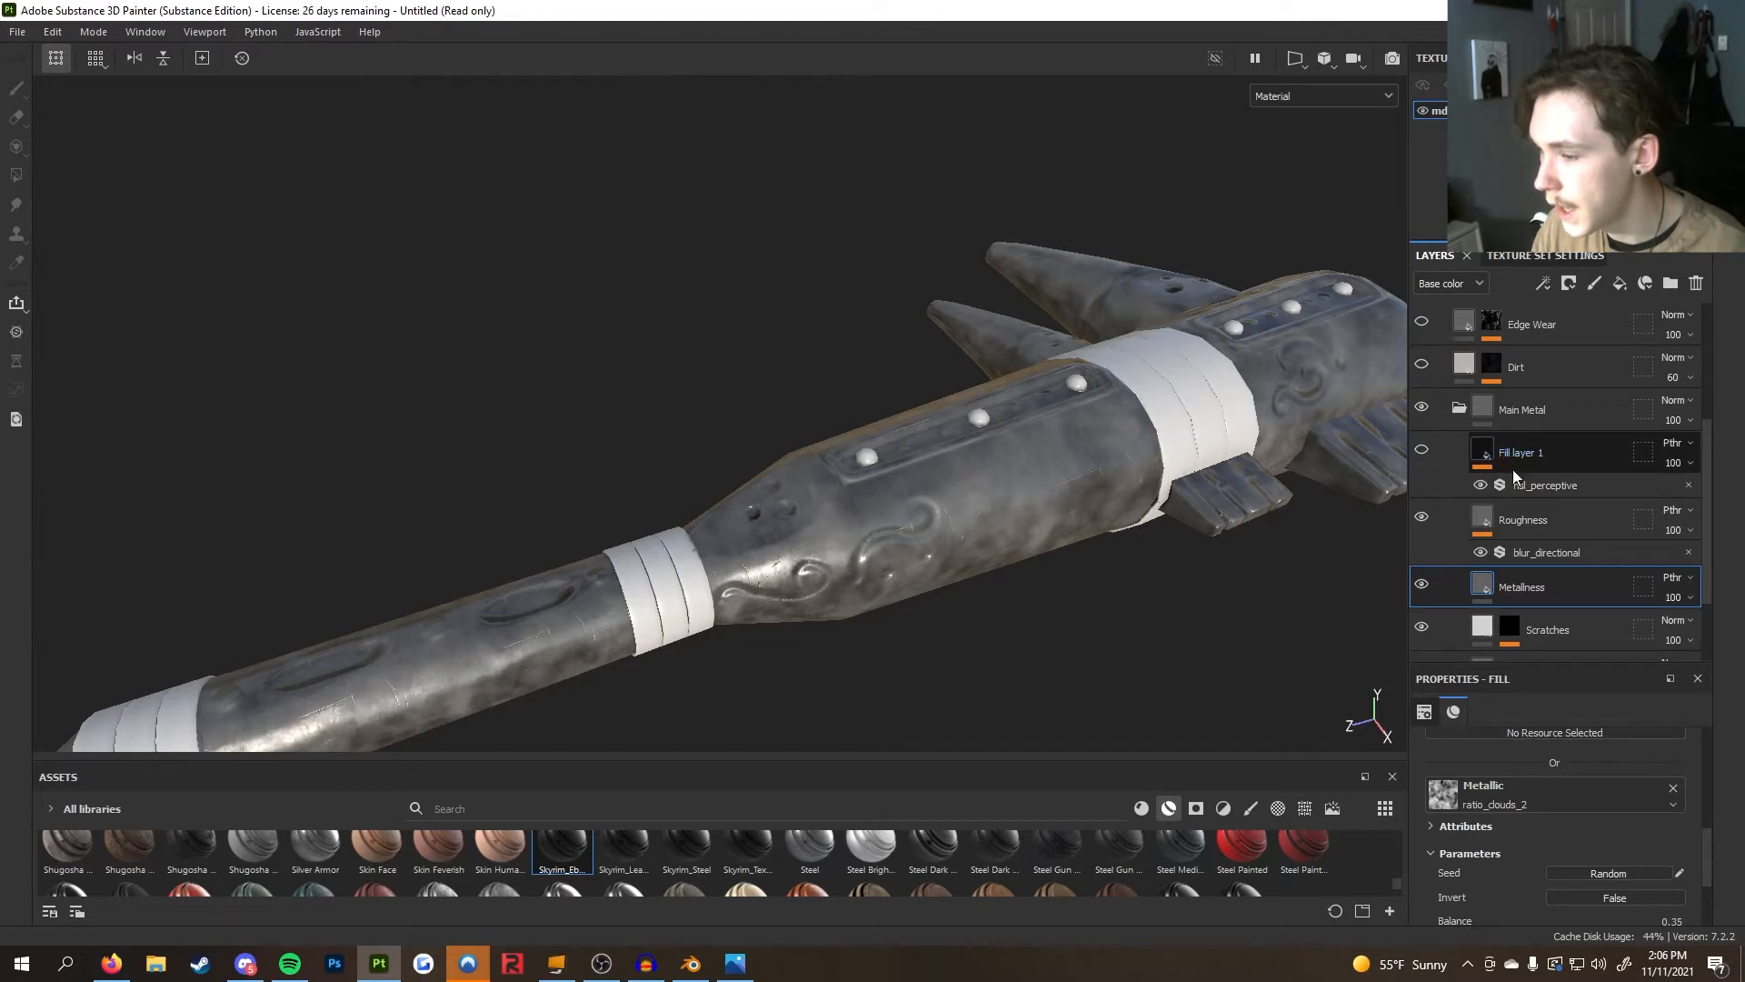
pyautogui.click(1532, 526)
pyautogui.scroll(-5, 1569, 830)
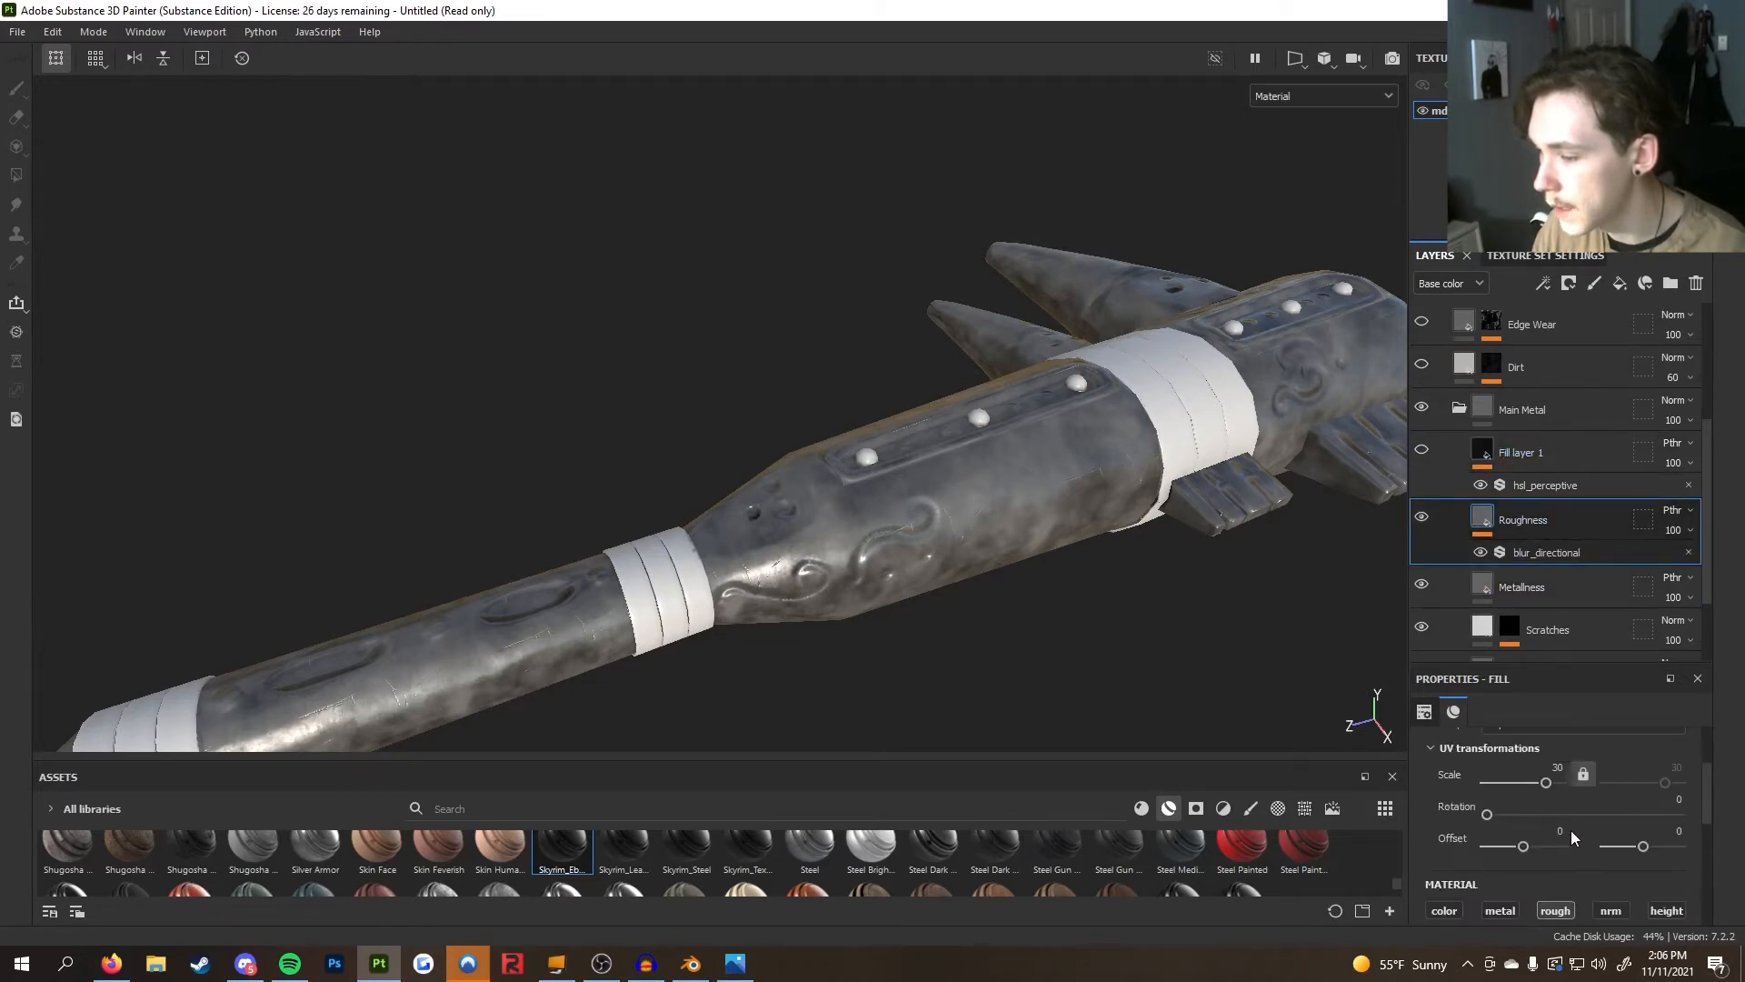
pyautogui.scroll(-1, 1565, 855)
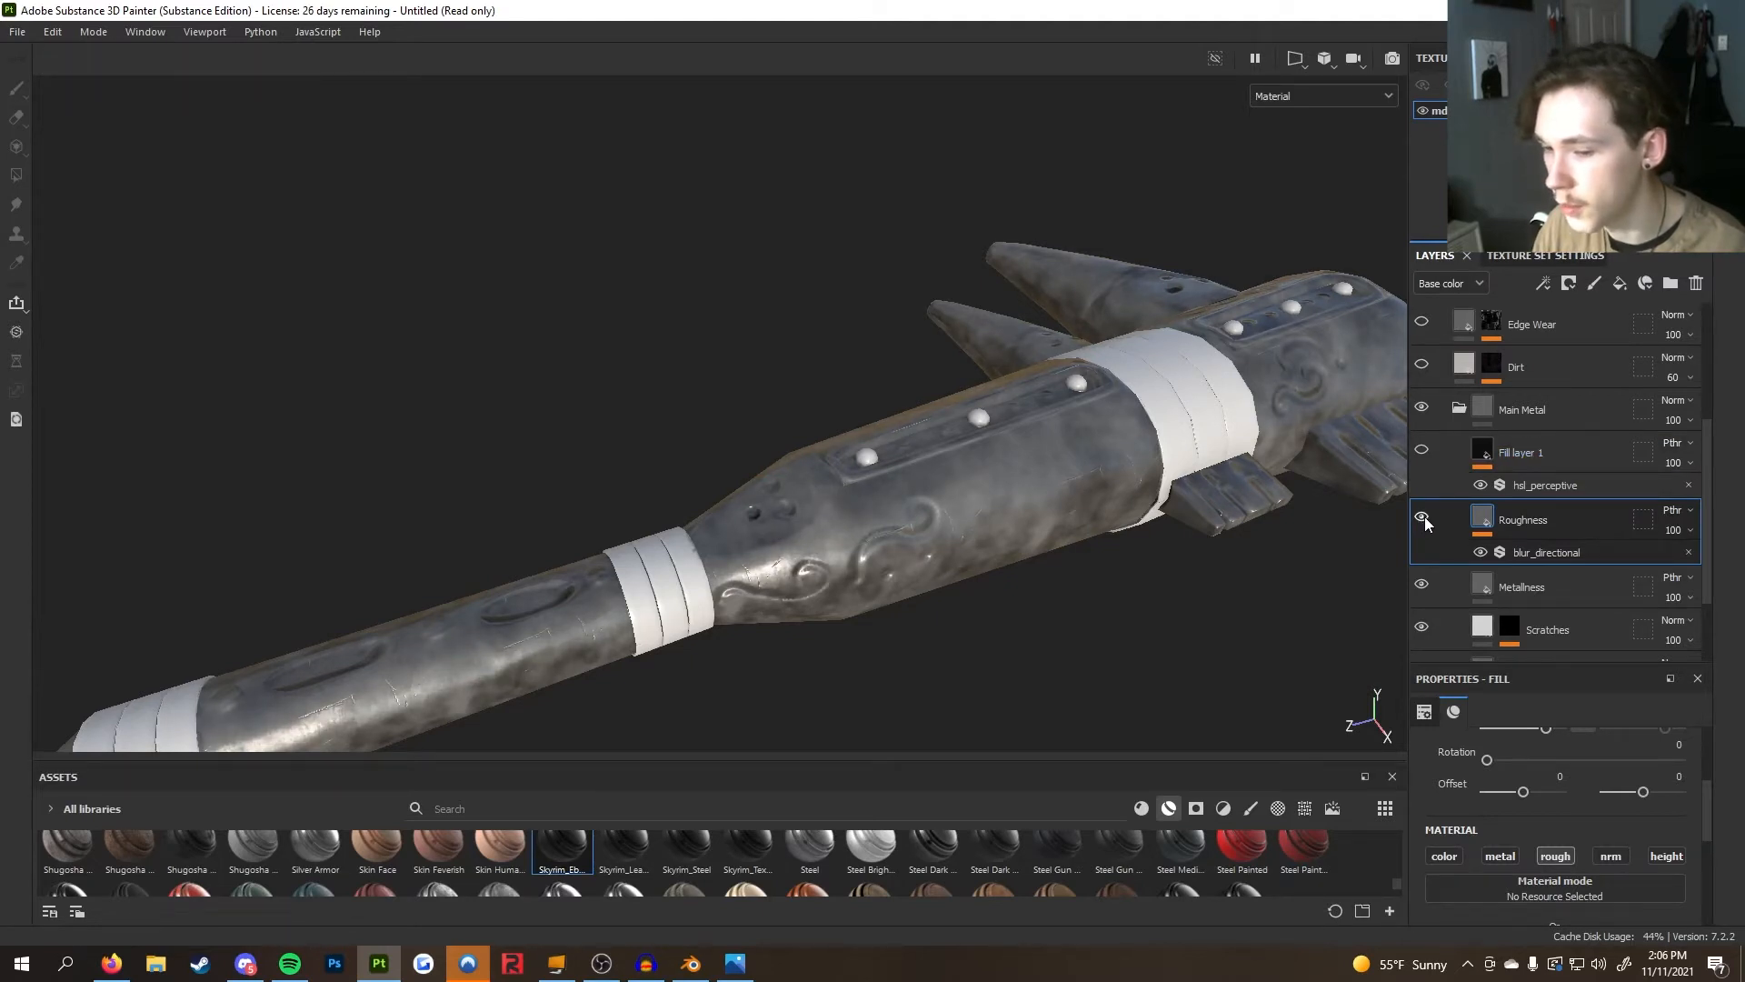
# Turn on Fill layer 1 inside the Main Metal folder
pyautogui.click(1422, 449)
pyautogui.scroll(1, 1097, 501)
pyautogui.keyDown('alt'); pyautogui.moveTo(1091, 518); pyautogui.dragTo(946, 602); pyautogui.keyUp('alt')
pyautogui.scroll(-2, 837, 596)
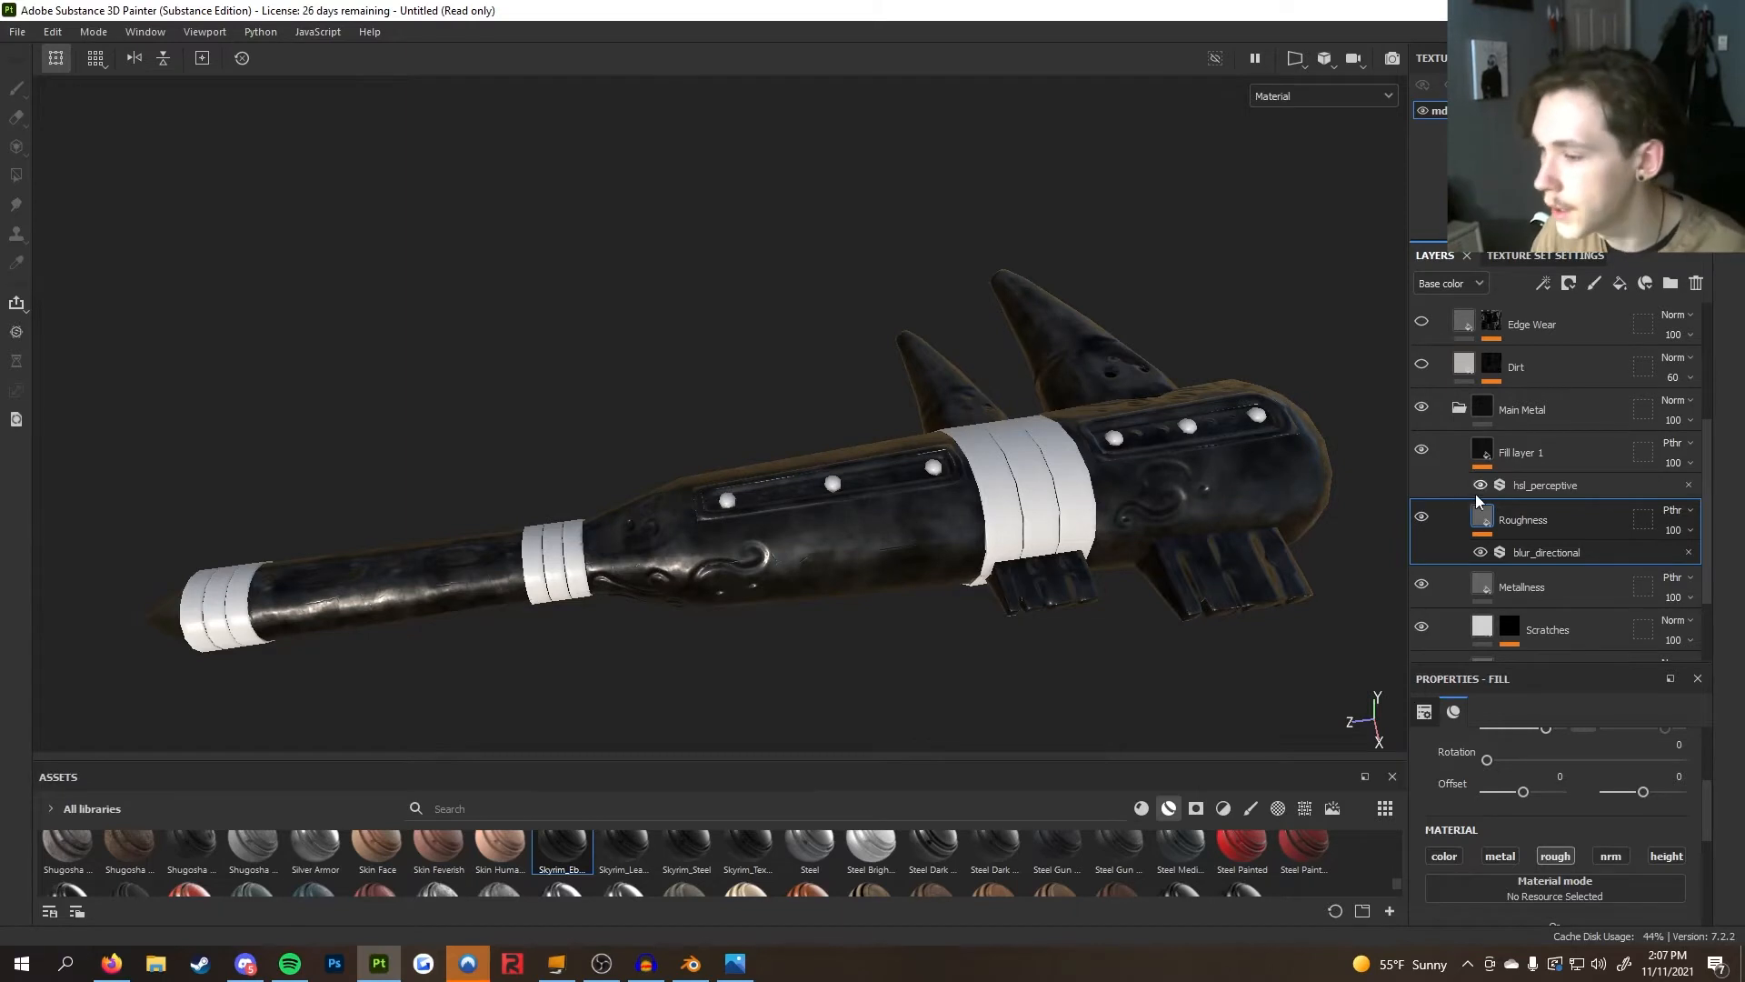
# Review the blur_directional filter on Roughness and the hsl_perceptive filter parameters on Fill layer 1
pyautogui.click(1515, 549)
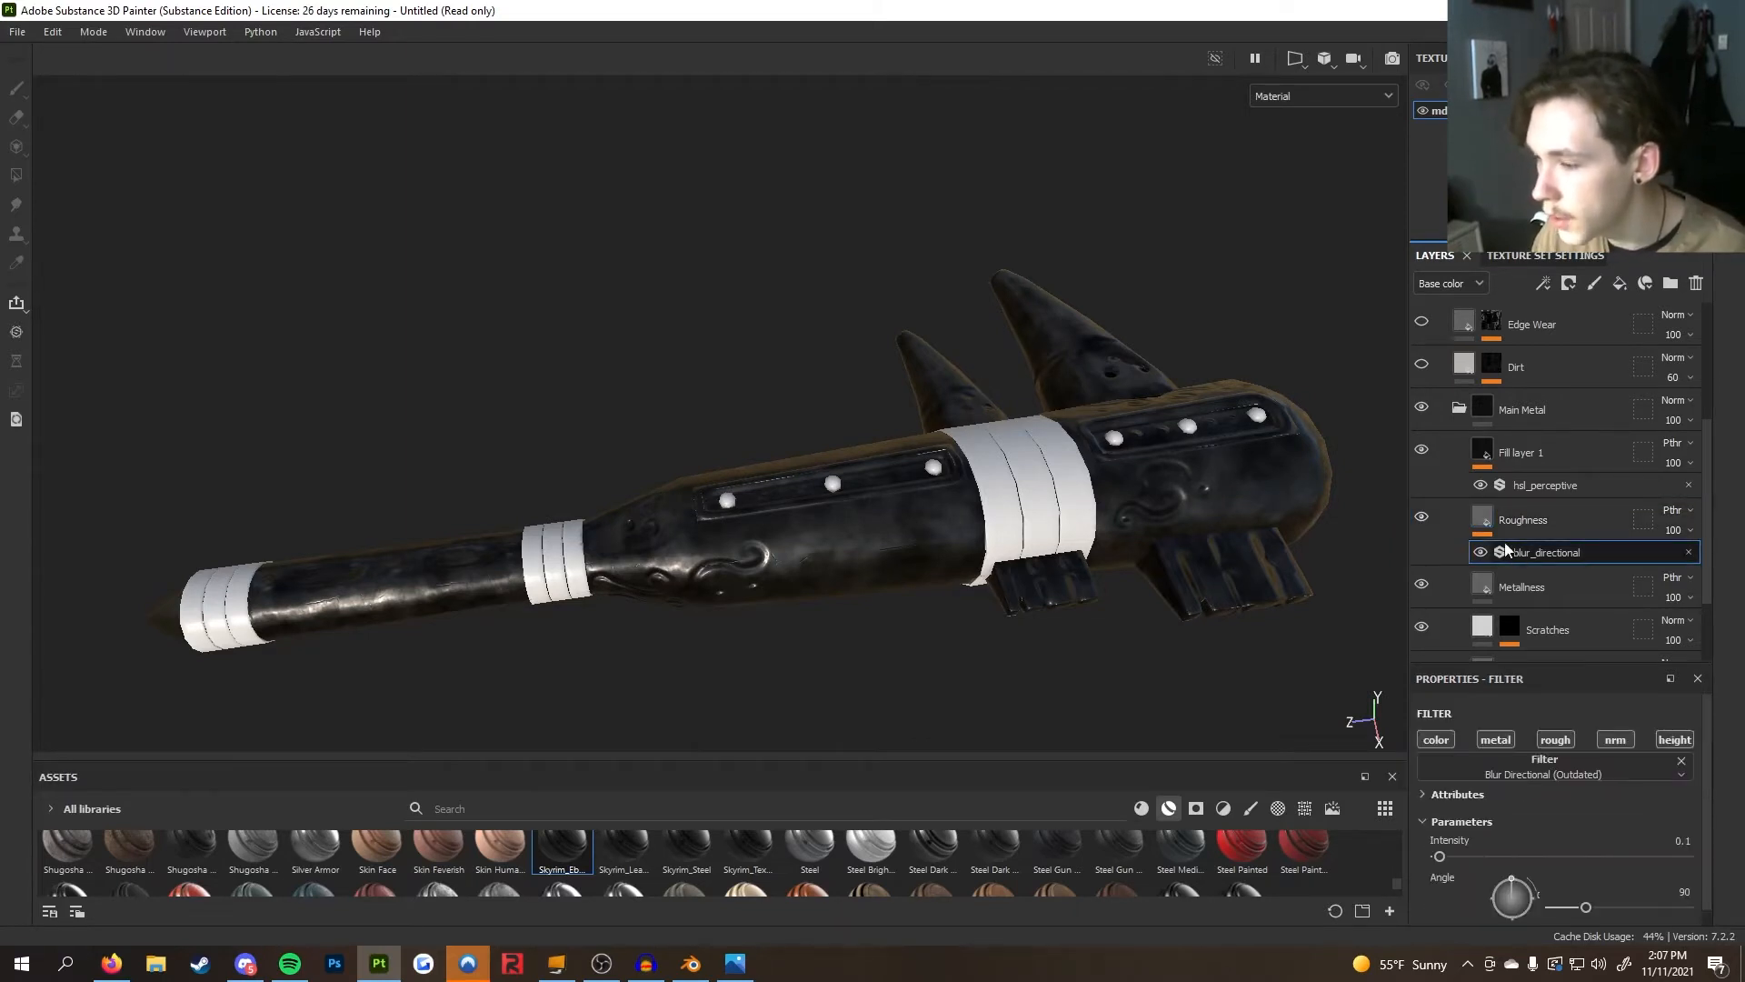
pyautogui.click(1554, 482)
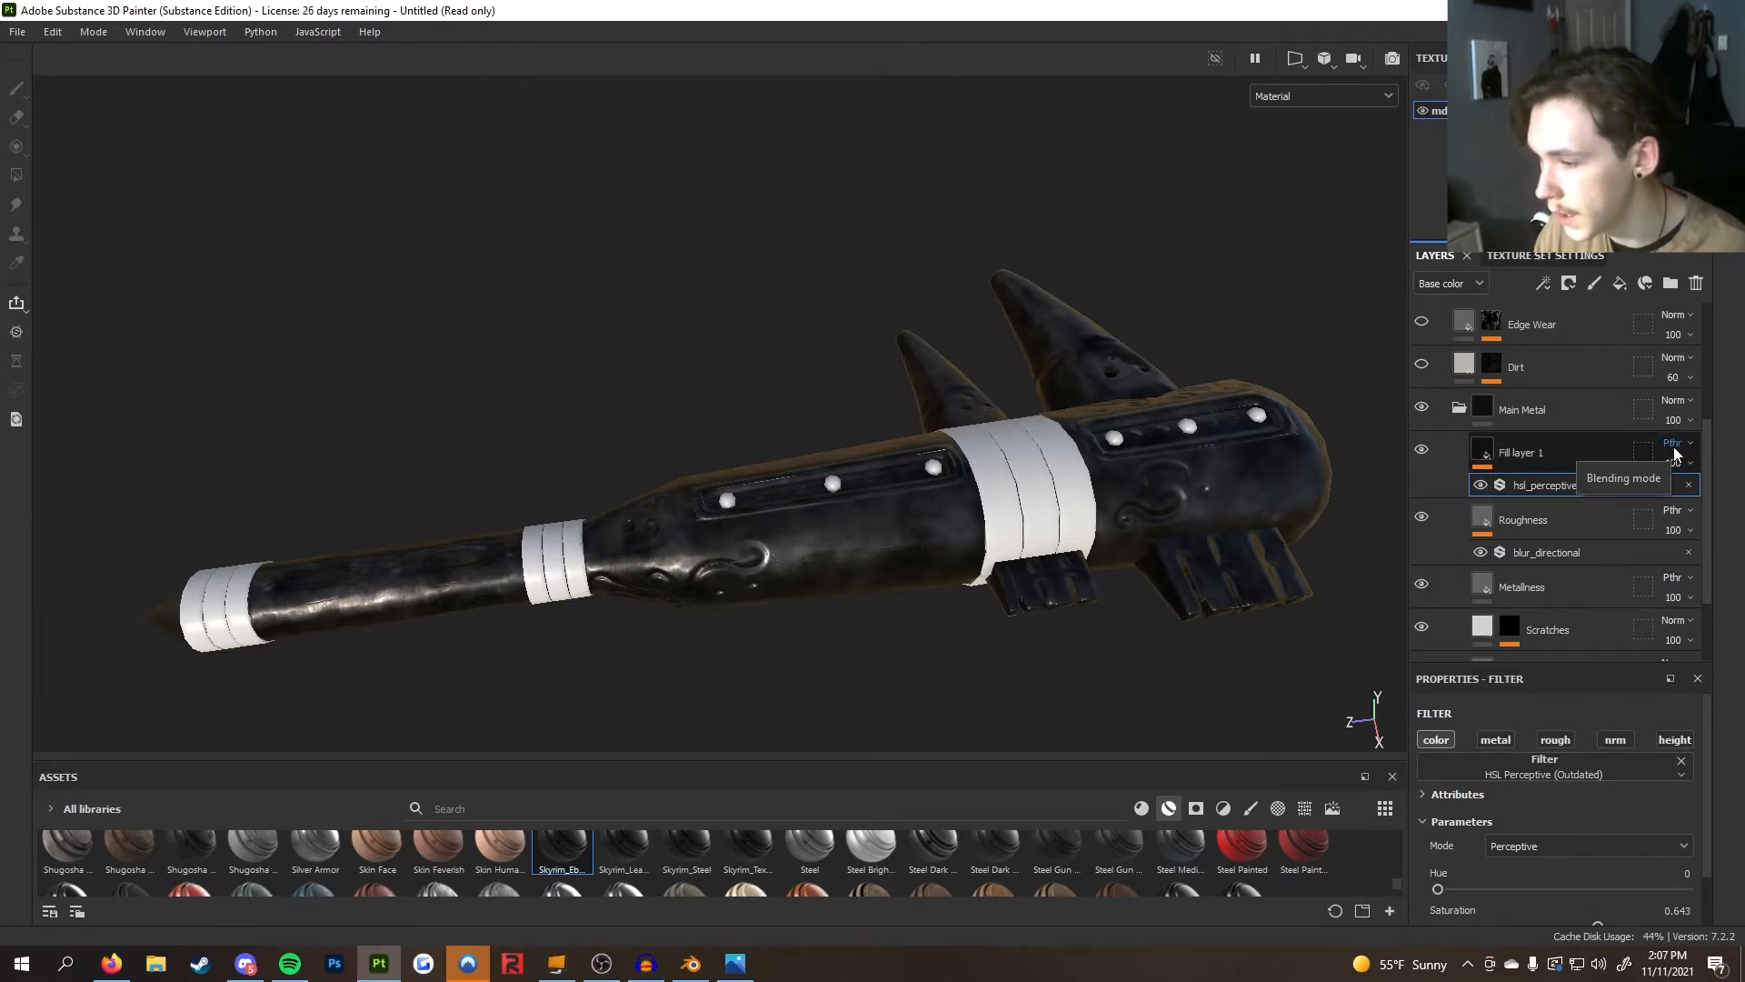
pyautogui.scroll(-1, 1678, 536)
pyautogui.scroll(-1, 1679, 542)
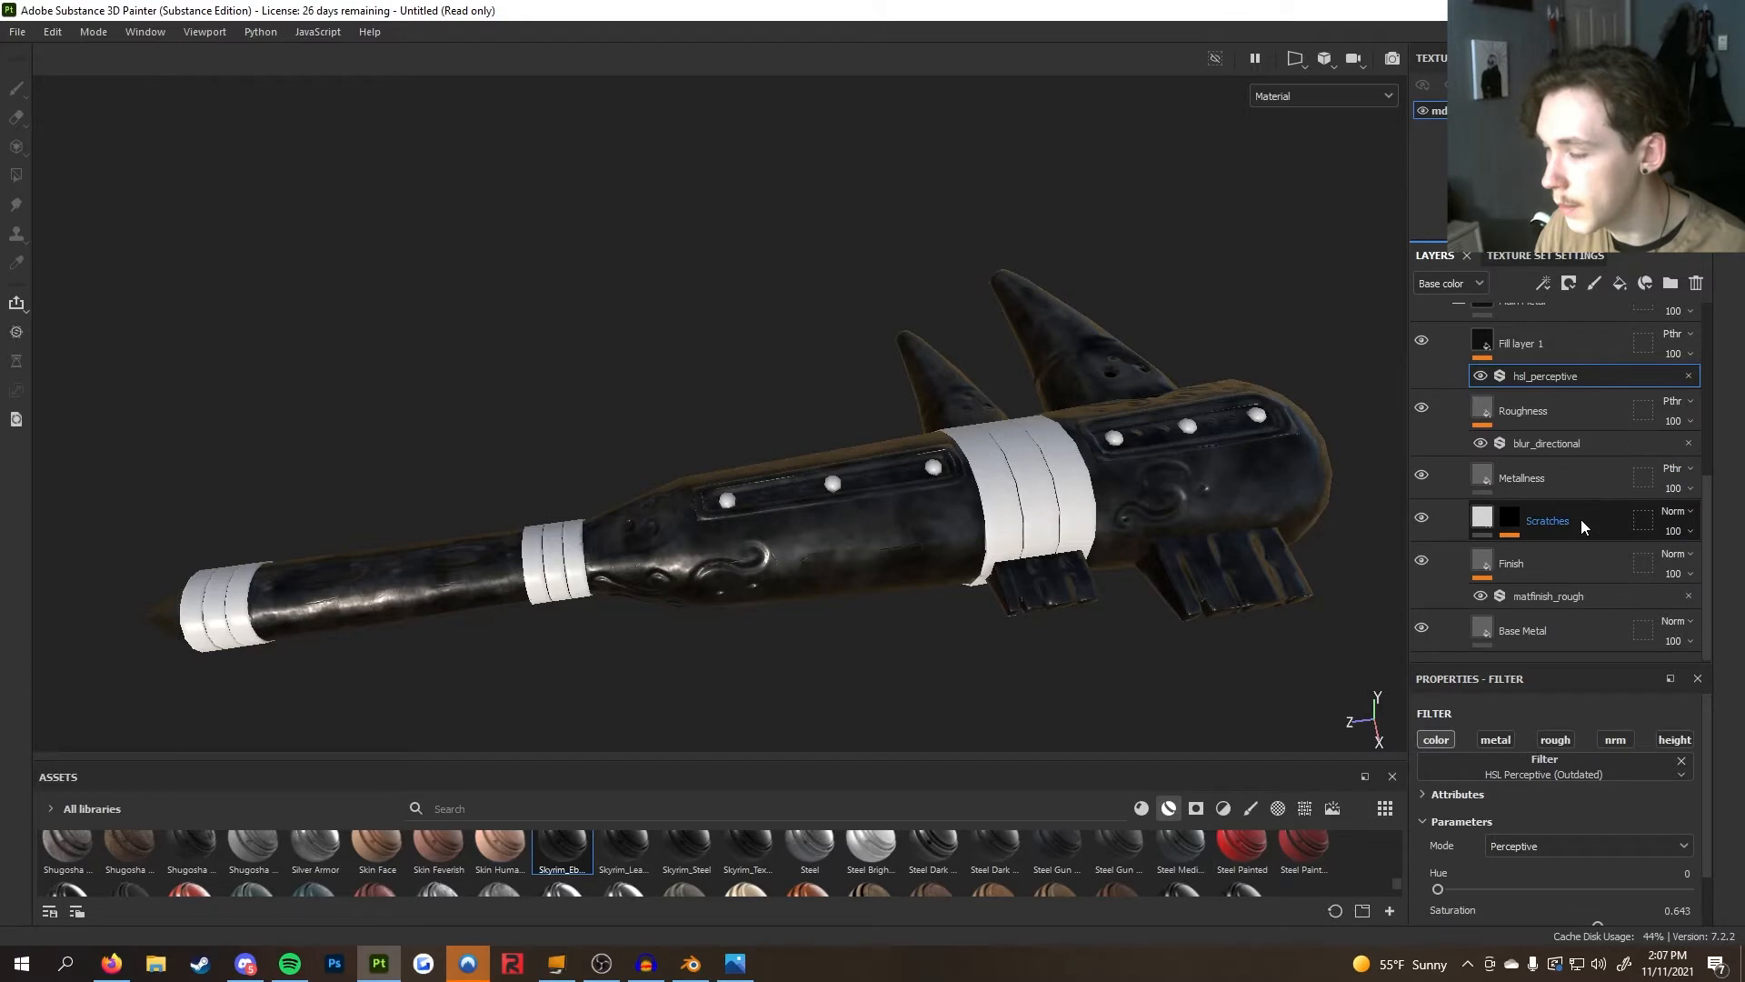
pyautogui.scroll(2, 1584, 575)
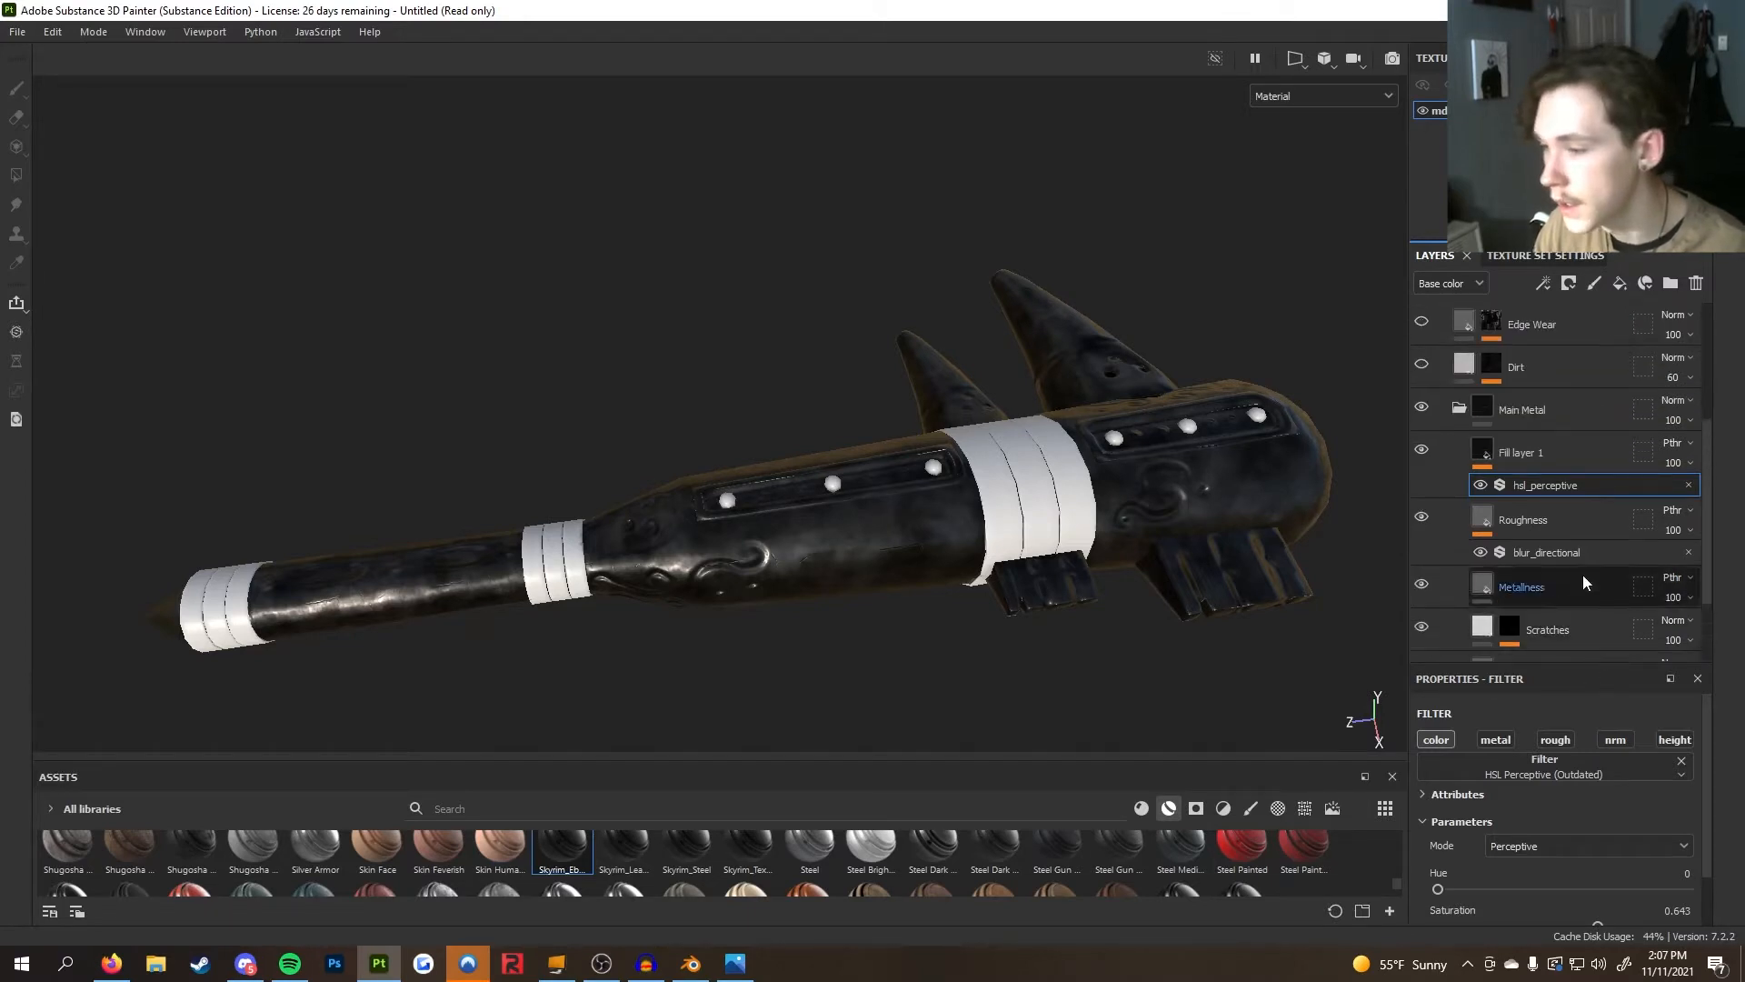
pyautogui.click(1545, 443)
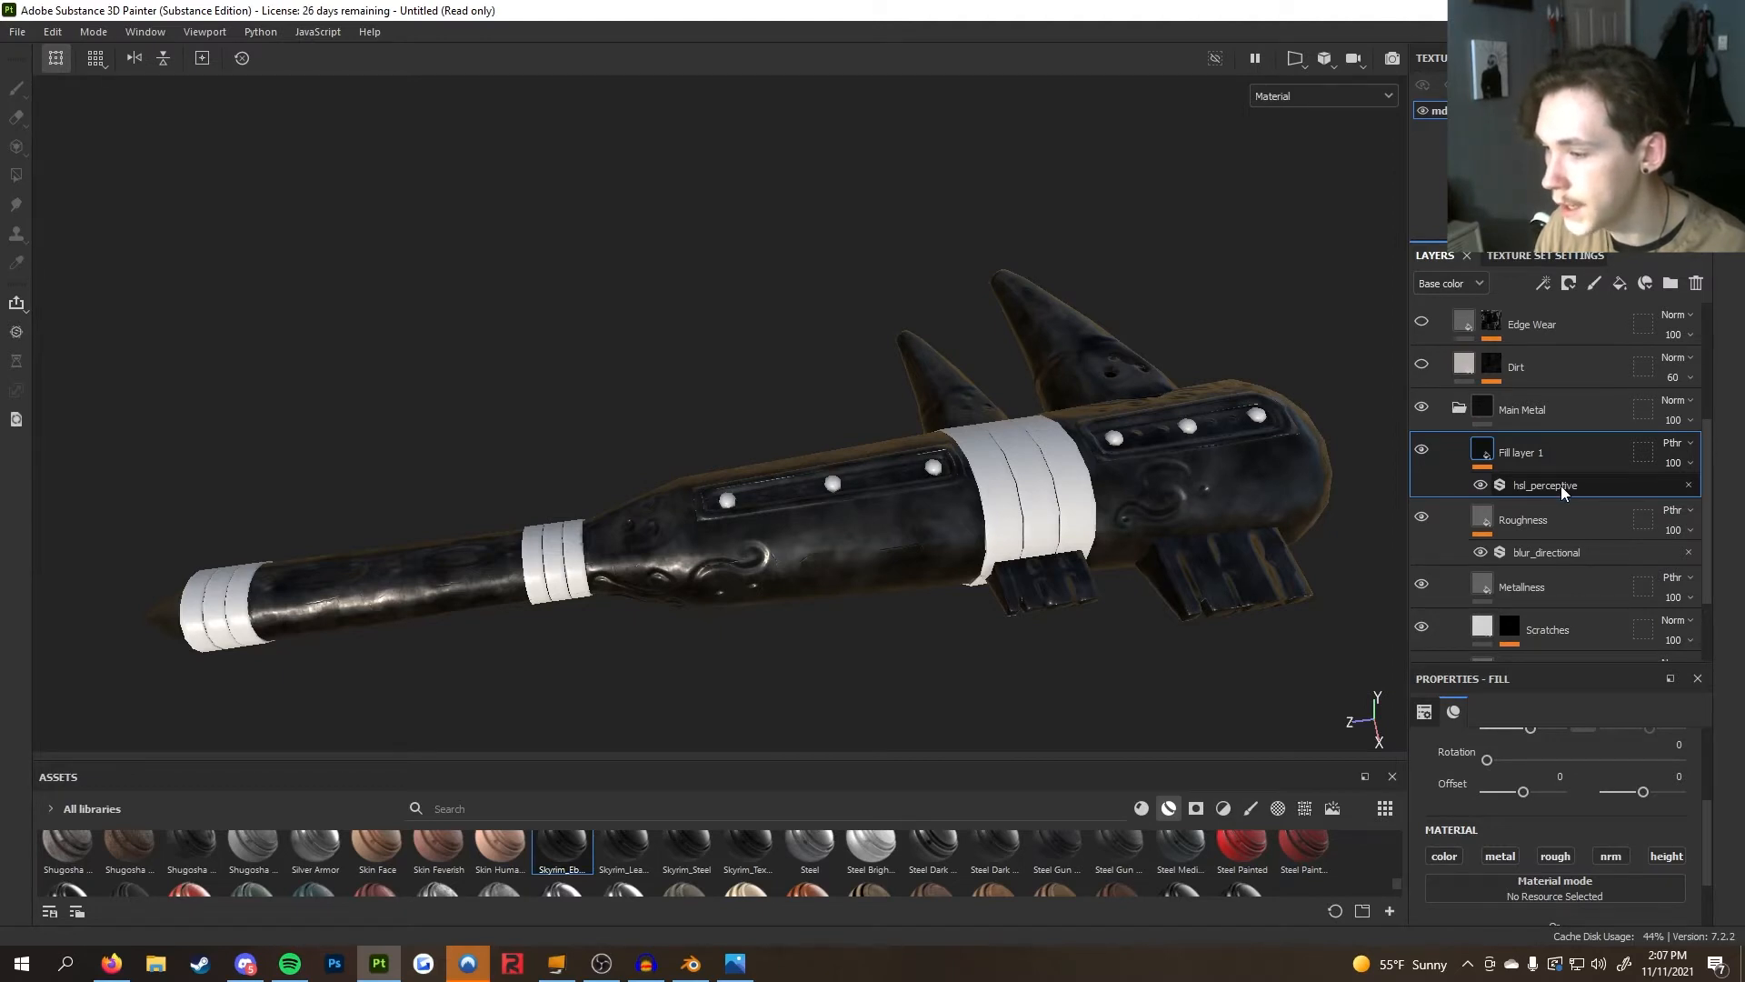
pyautogui.click(1562, 485)
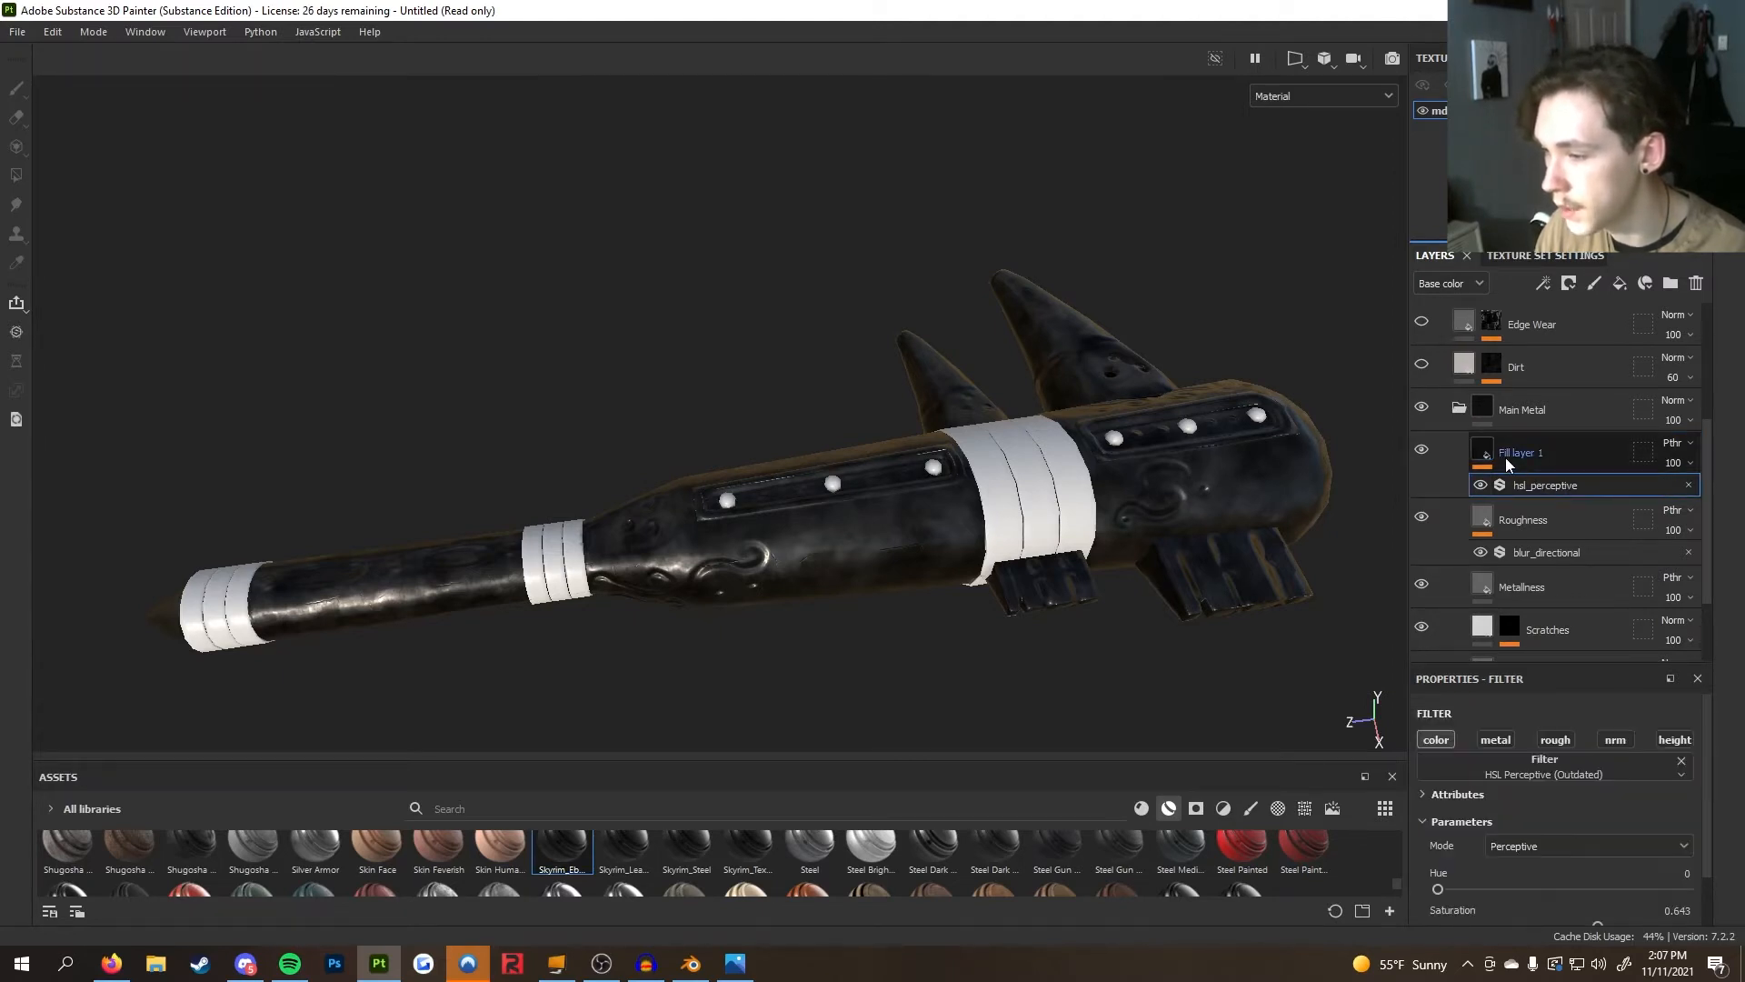
pyautogui.scroll(-1, 1557, 842)
pyautogui.moveTo(1592, 870); pyautogui.dragTo(1457, 909)
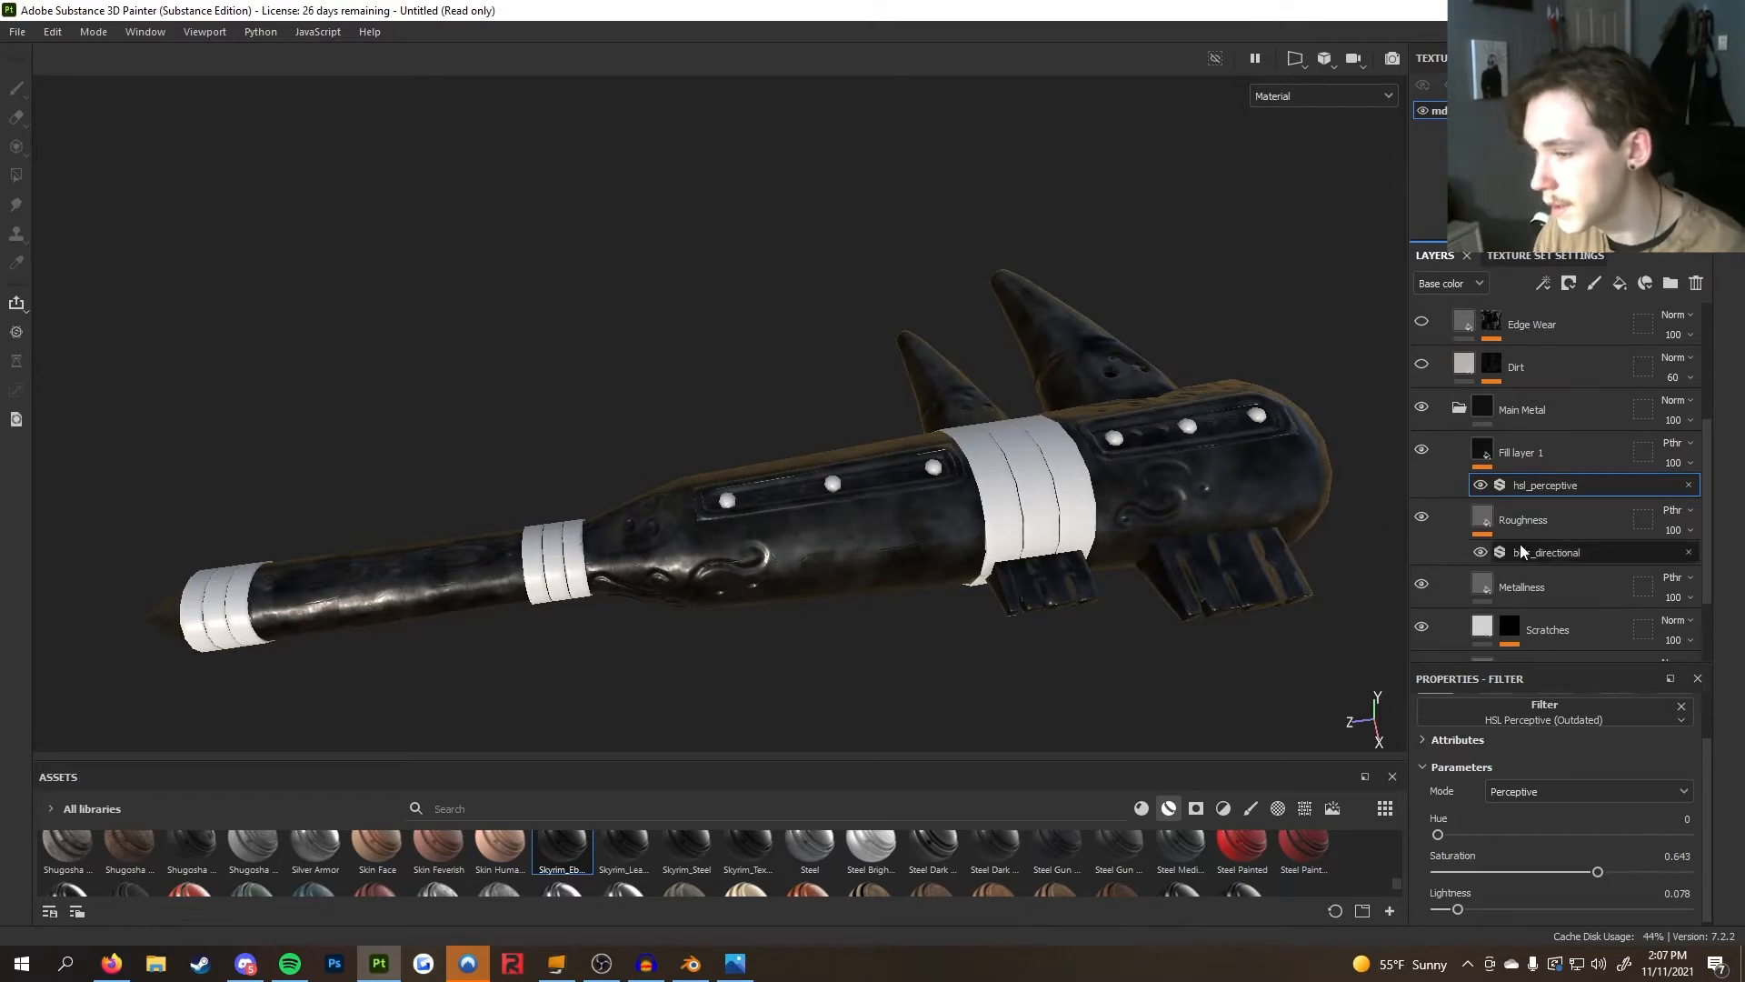
# Collapse the Main Metal folder, toggle its visibility off and on, and turn on the Dirt layer
pyautogui.click(1457, 409)
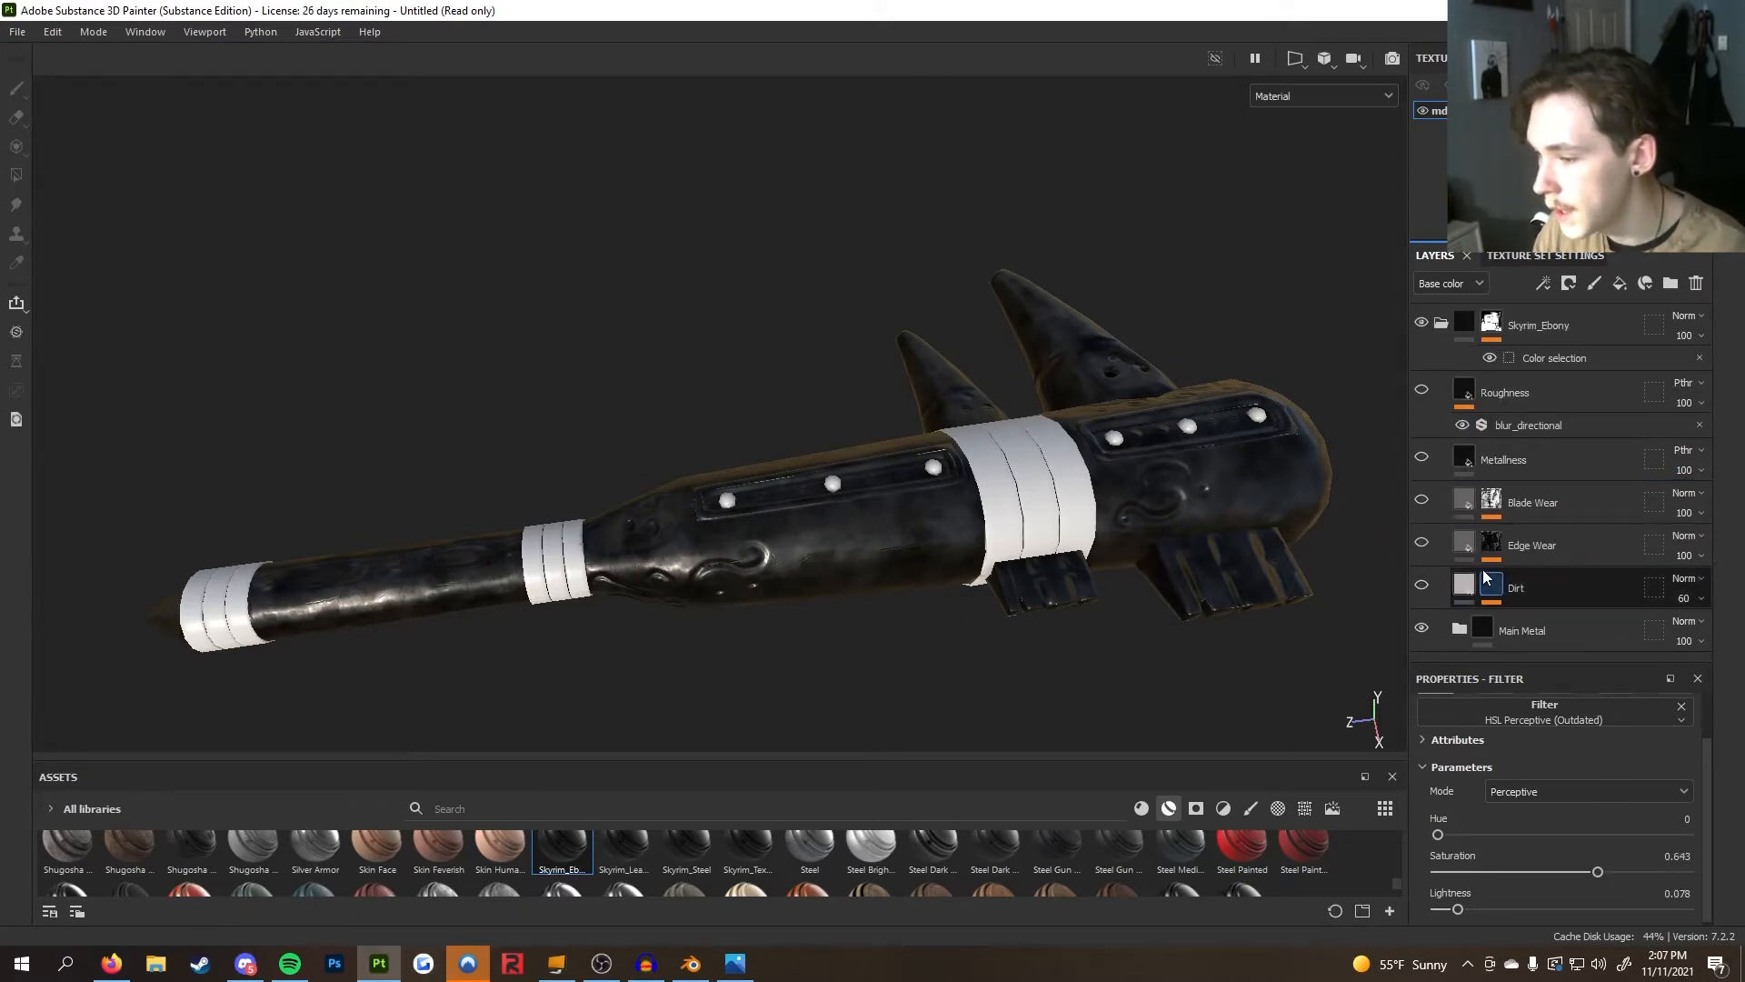
pyautogui.click(1424, 628)
pyautogui.click(1423, 628)
pyautogui.keyDown('alt'); pyautogui.moveTo(1227, 636); pyautogui.dragTo(876, 508); pyautogui.keyUp('alt')
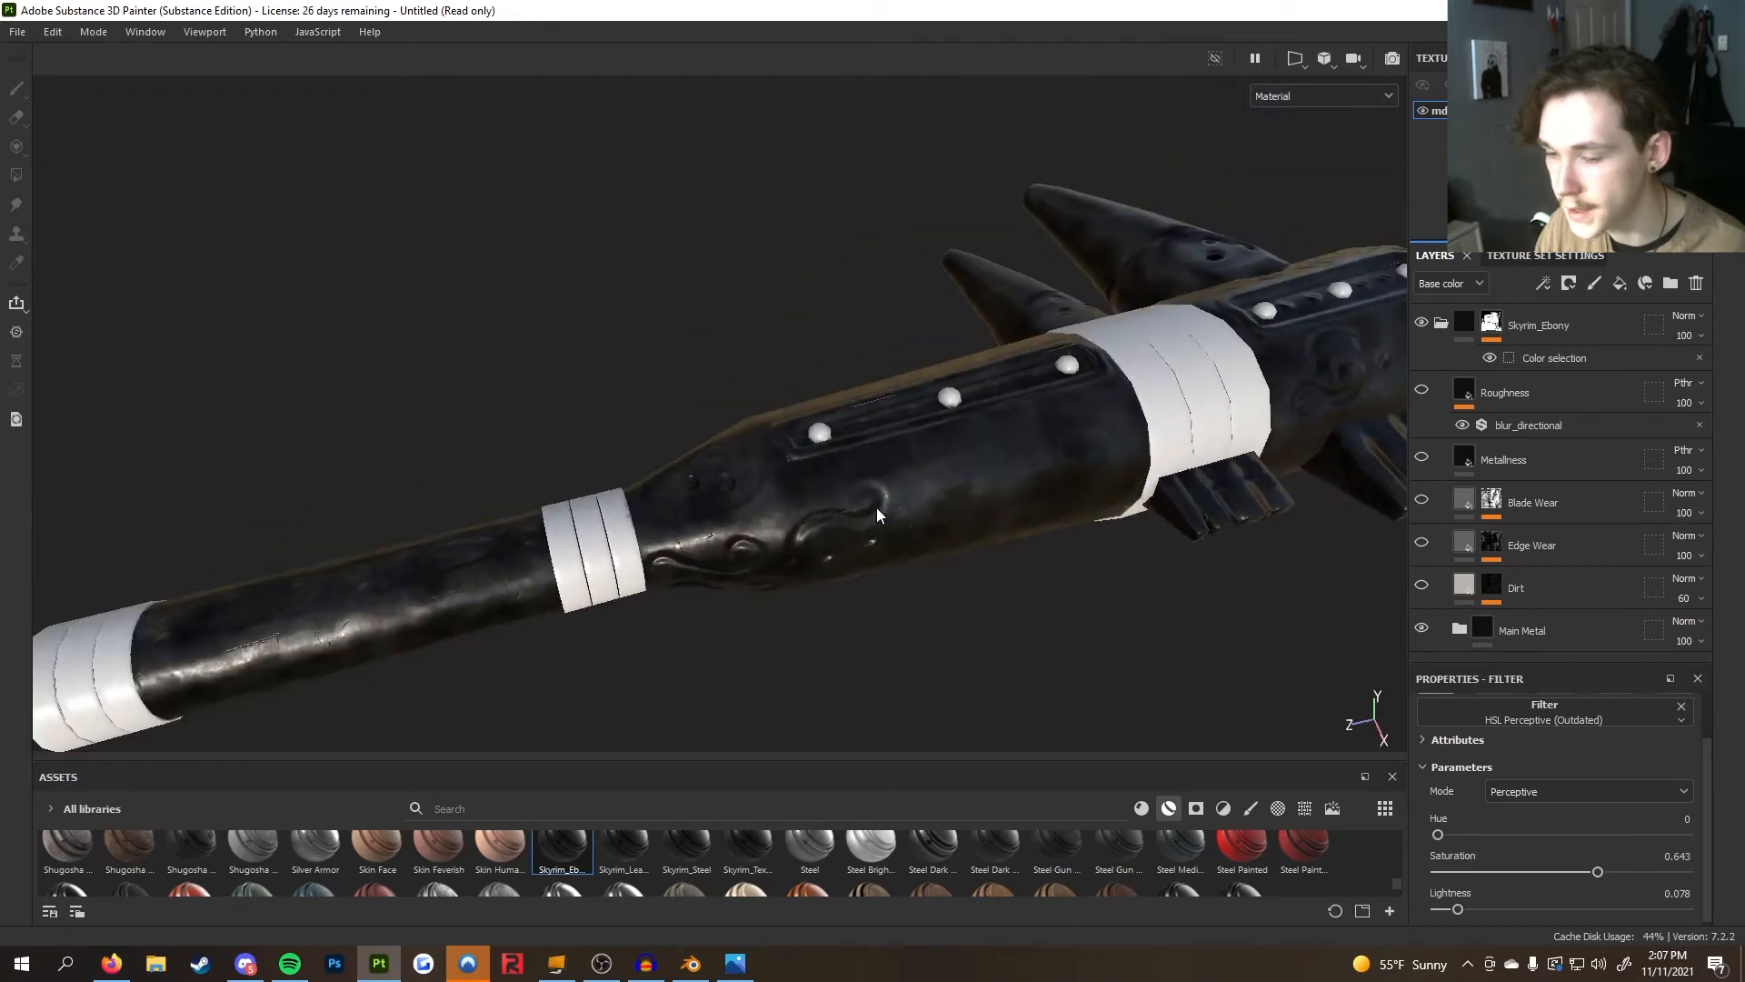
pyautogui.click(1422, 587)
pyautogui.keyDown('alt'); pyautogui.moveTo(933, 530); pyautogui.dragTo(1054, 466); pyautogui.keyUp('alt')
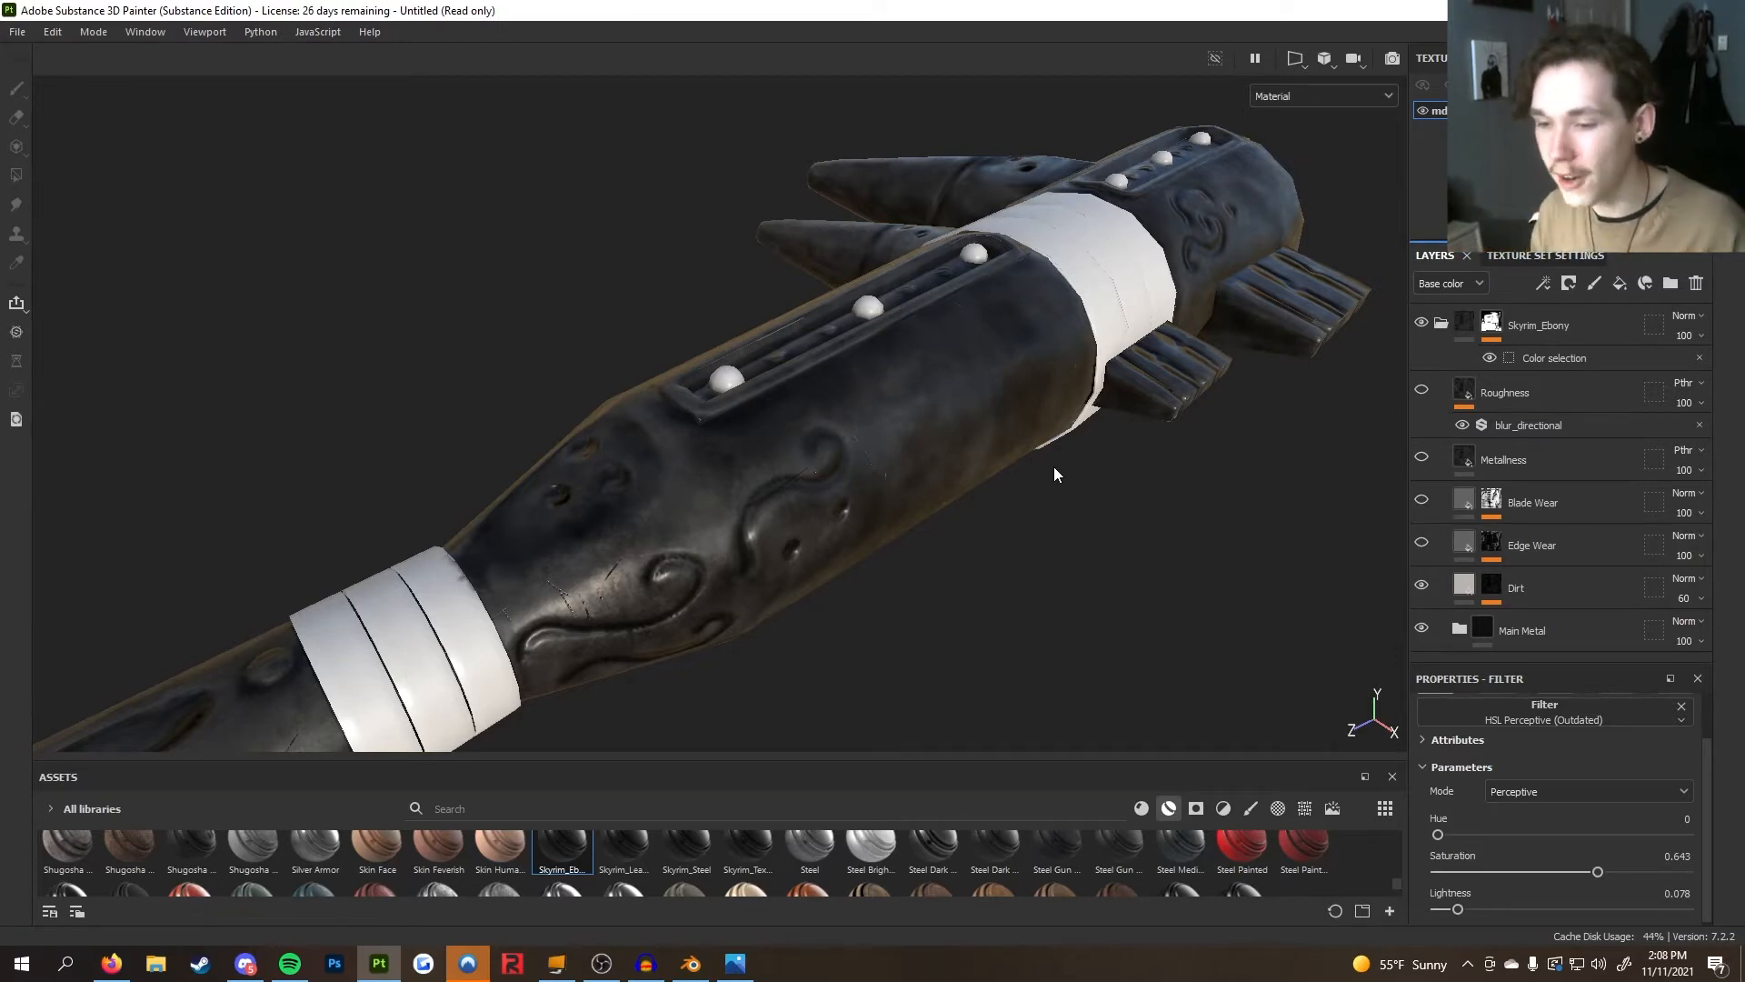
# Orbit and zoom around the shaft and head to inspect the dirt and metal surfaces
pyautogui.keyDown('alt'); pyautogui.moveTo(1054, 467); pyautogui.dragTo(810, 474); pyautogui.keyUp('alt')
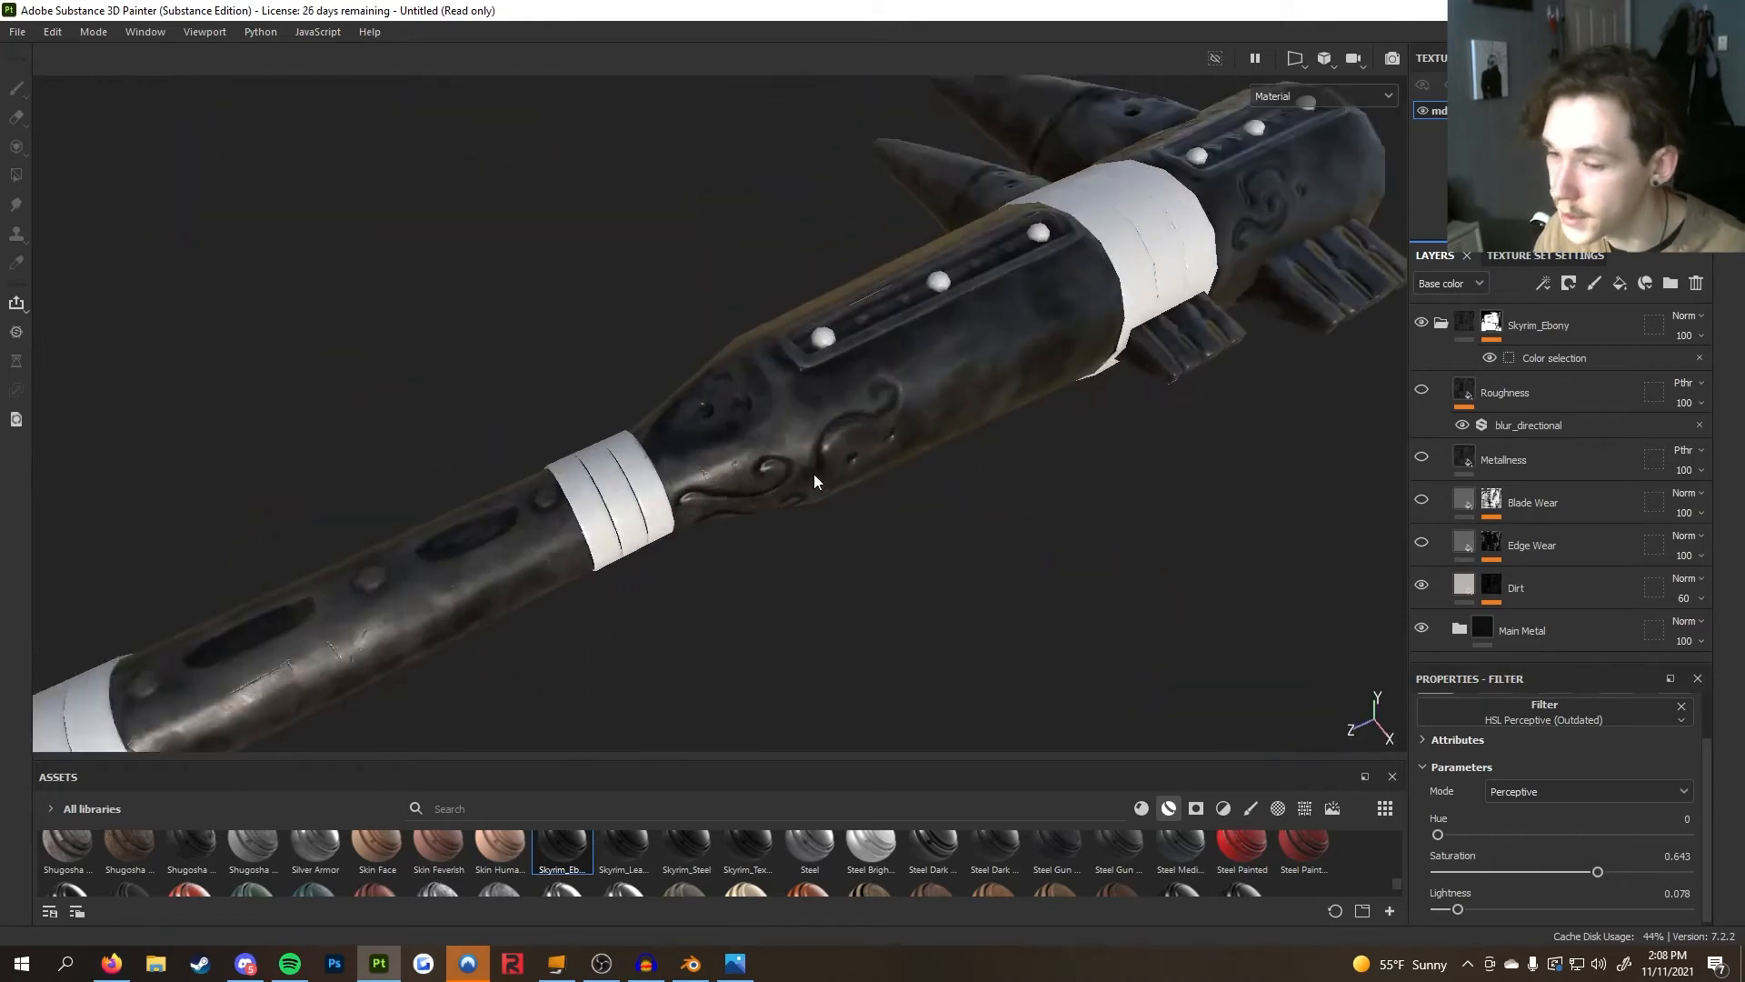
pyautogui.scroll(3, 812, 472)
pyautogui.keyDown('alt'); pyautogui.moveTo(814, 473); pyautogui.dragTo(1274, 430, button='middle'); pyautogui.keyUp('alt')
pyautogui.keyDown('alt'); pyautogui.moveTo(1274, 431); pyautogui.dragTo(836, 569); pyautogui.keyUp('alt')
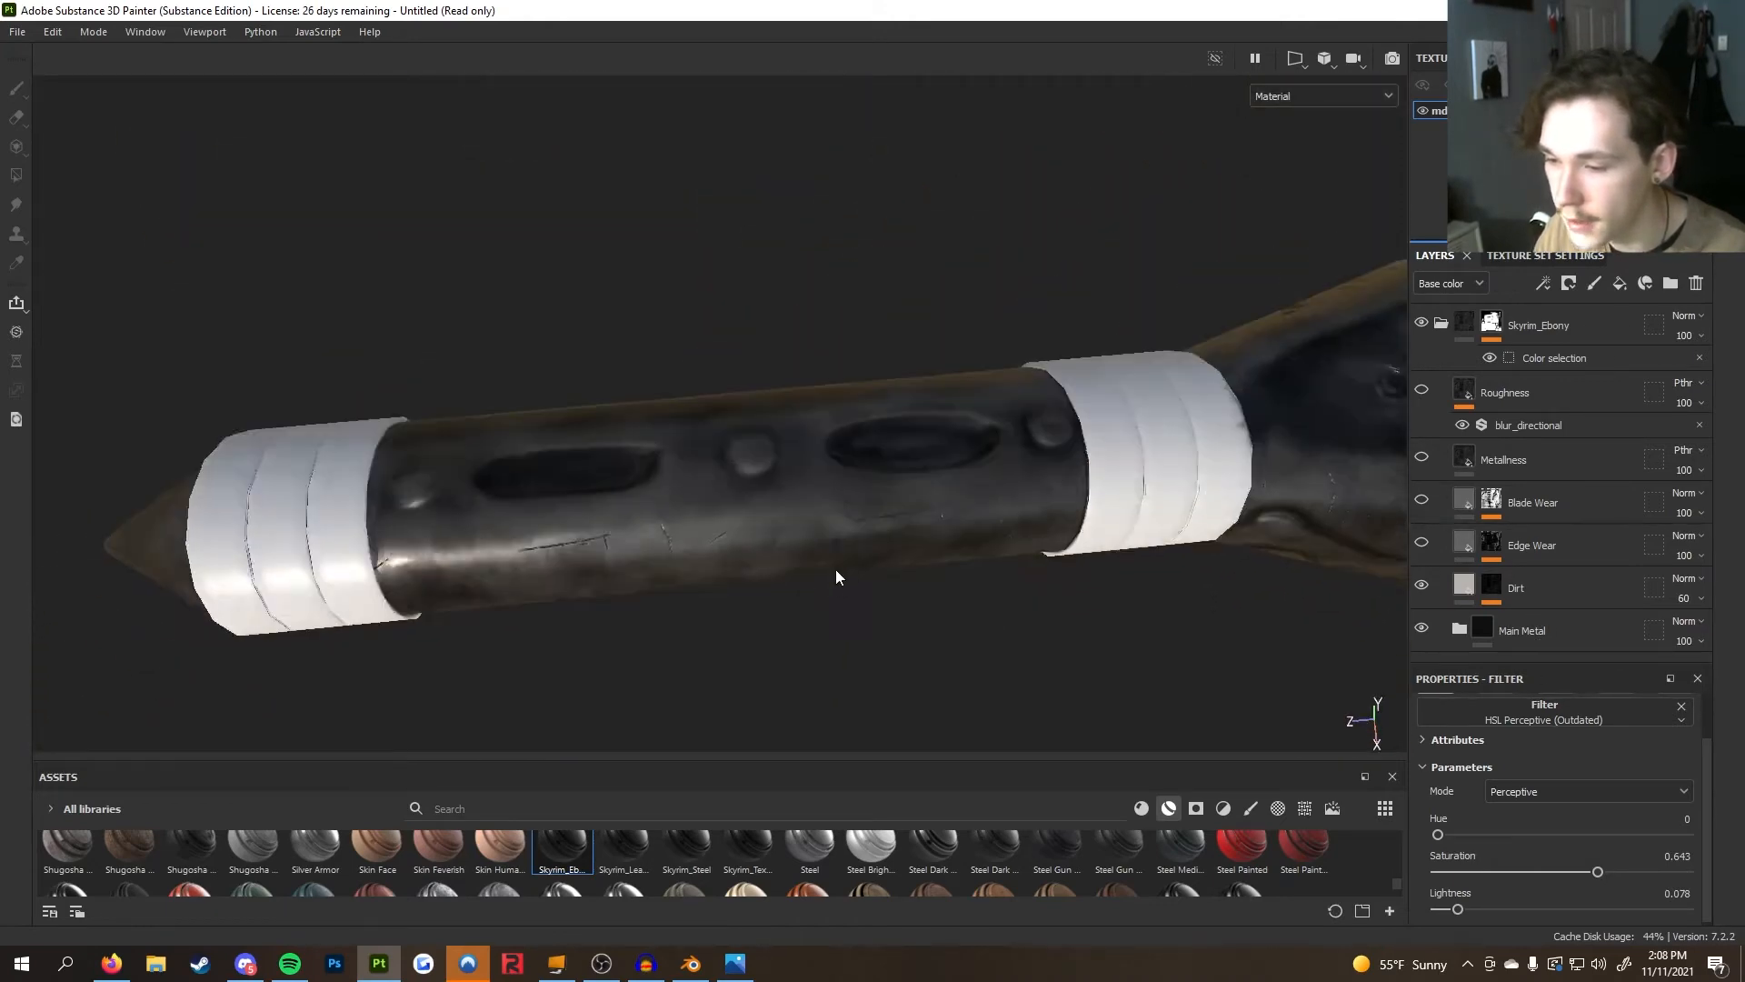
pyautogui.scroll(-3, 837, 569)
pyautogui.keyDown('alt'); pyautogui.moveTo(891, 491); pyautogui.dragTo(684, 505, button='middle'); pyautogui.keyUp('alt')
pyautogui.keyDown('alt'); pyautogui.moveTo(684, 505); pyautogui.dragTo(994, 432); pyautogui.keyUp('alt')
pyautogui.scroll(3, 993, 437)
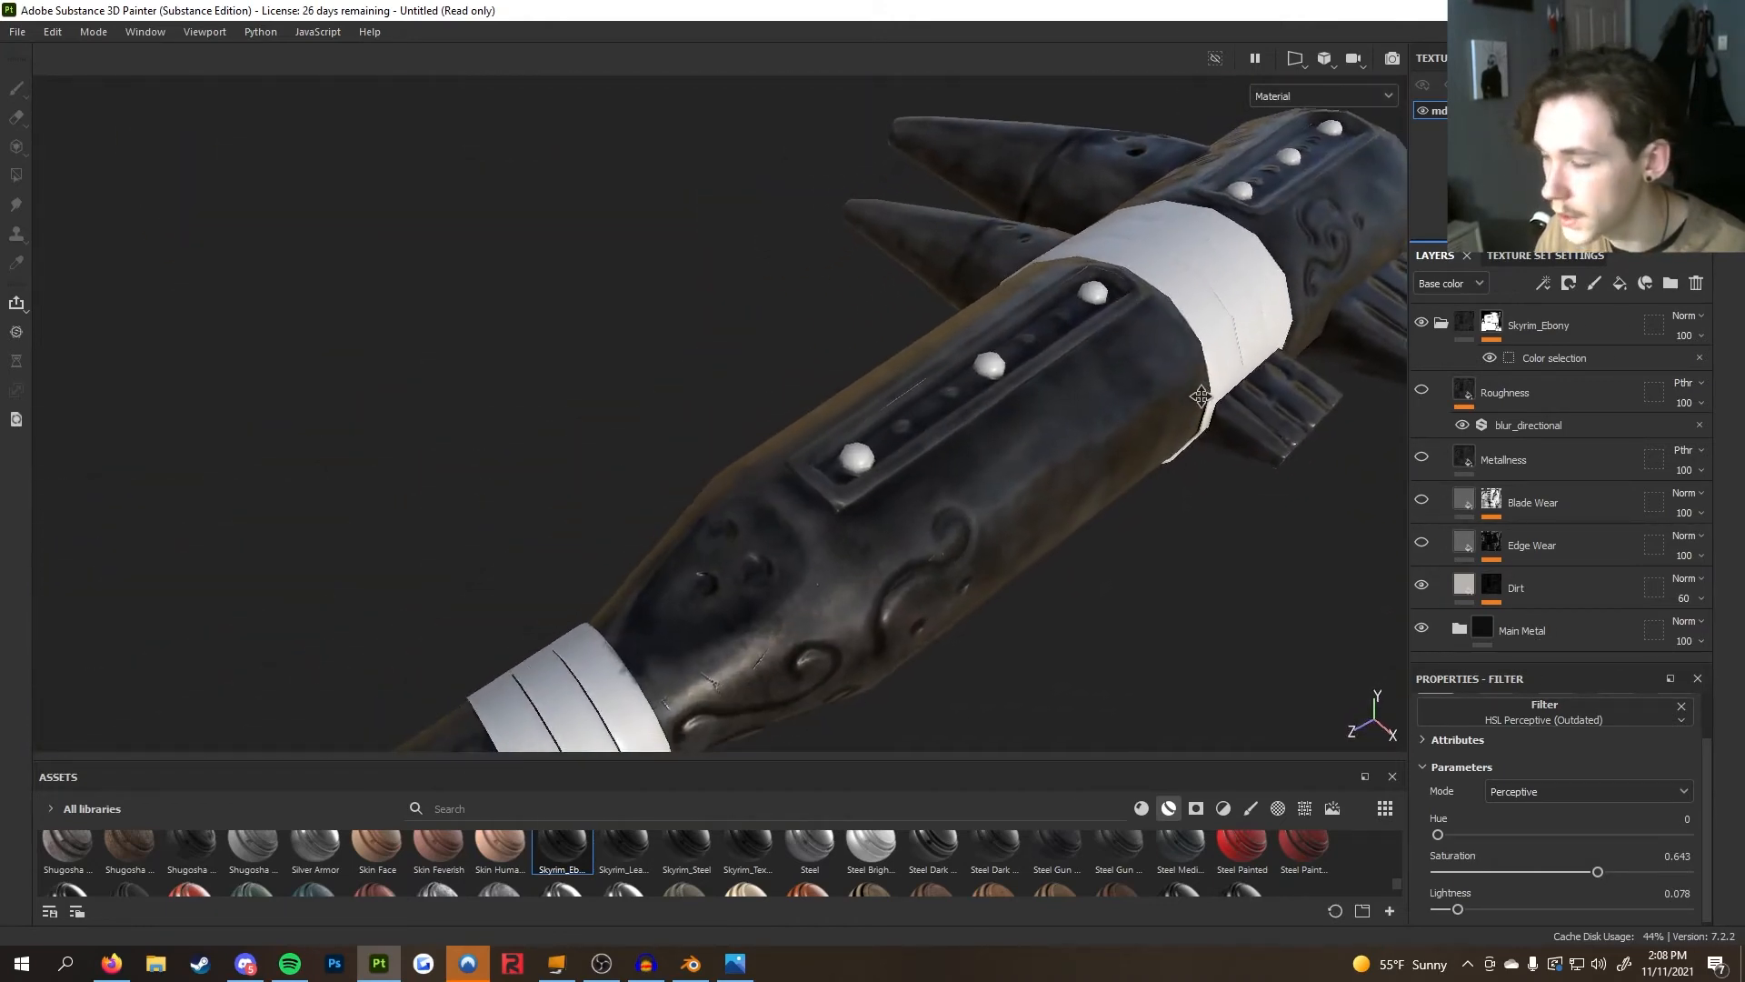
pyautogui.keyDown('alt'); pyautogui.moveTo(1291, 569); pyautogui.dragTo(970, 475); pyautogui.keyUp('alt')
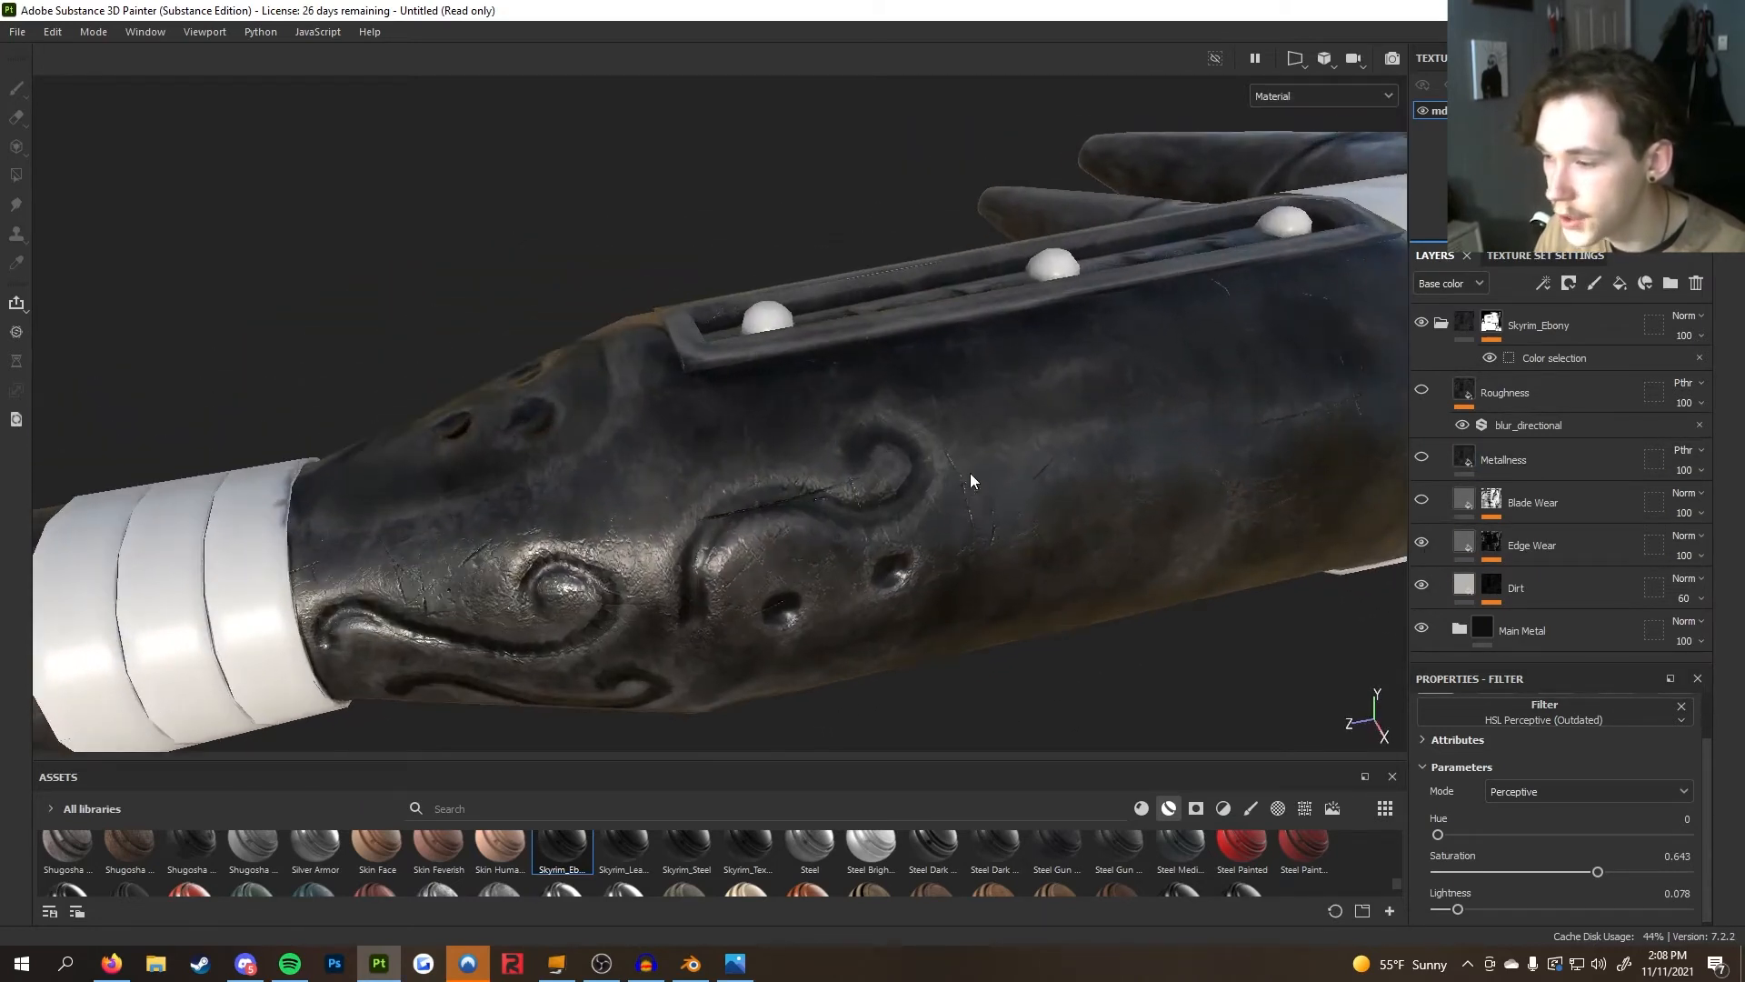
pyautogui.keyDown('alt'); pyautogui.moveTo(1394, 558); pyautogui.dragTo(773, 516); pyautogui.keyUp('alt')
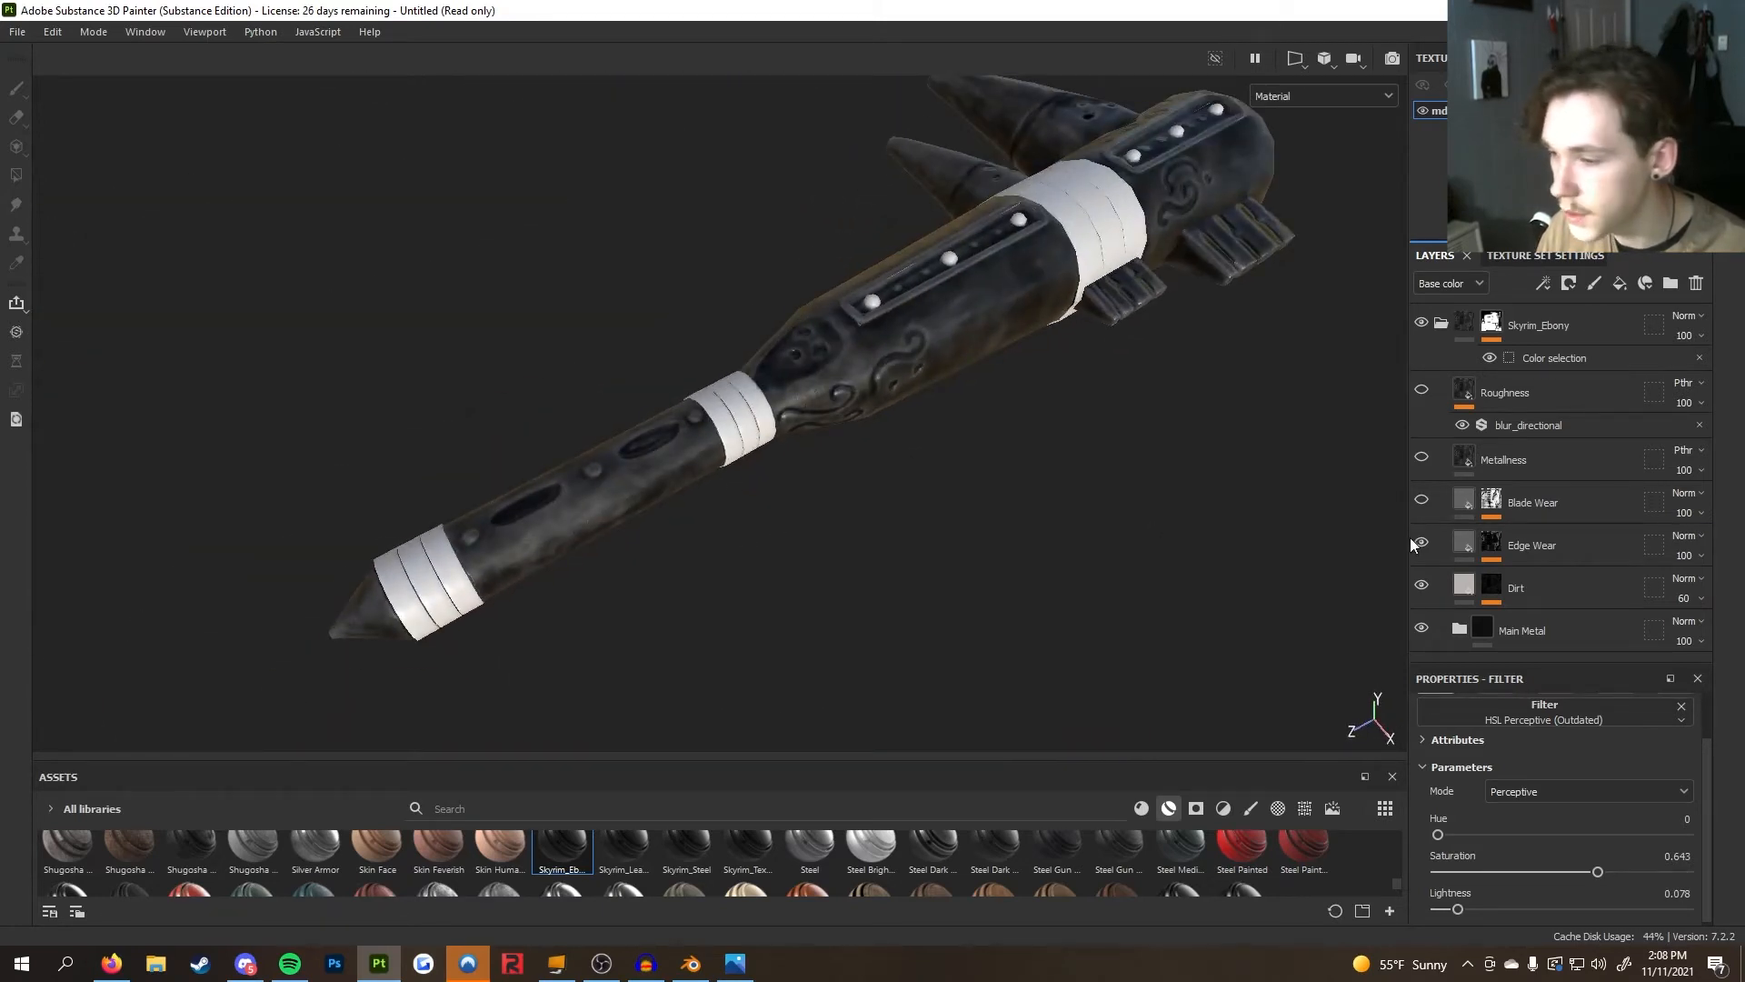
# Turn on the Blade Wear layer and orbit the head to check it
pyautogui.click(1422, 500)
pyautogui.keyDown('alt'); pyautogui.moveTo(1174, 435); pyautogui.dragTo(1204, 461); pyautogui.keyUp('alt')
pyautogui.moveTo(1158, 521)
pyautogui.keyDown('alt'); pyautogui.mouseDown()
pyautogui.moveTo(932, 423)
pyautogui.moveTo(1199, 506)
pyautogui.moveTo(1041, 527)
pyautogui.mouseUp(); pyautogui.keyUp('alt')
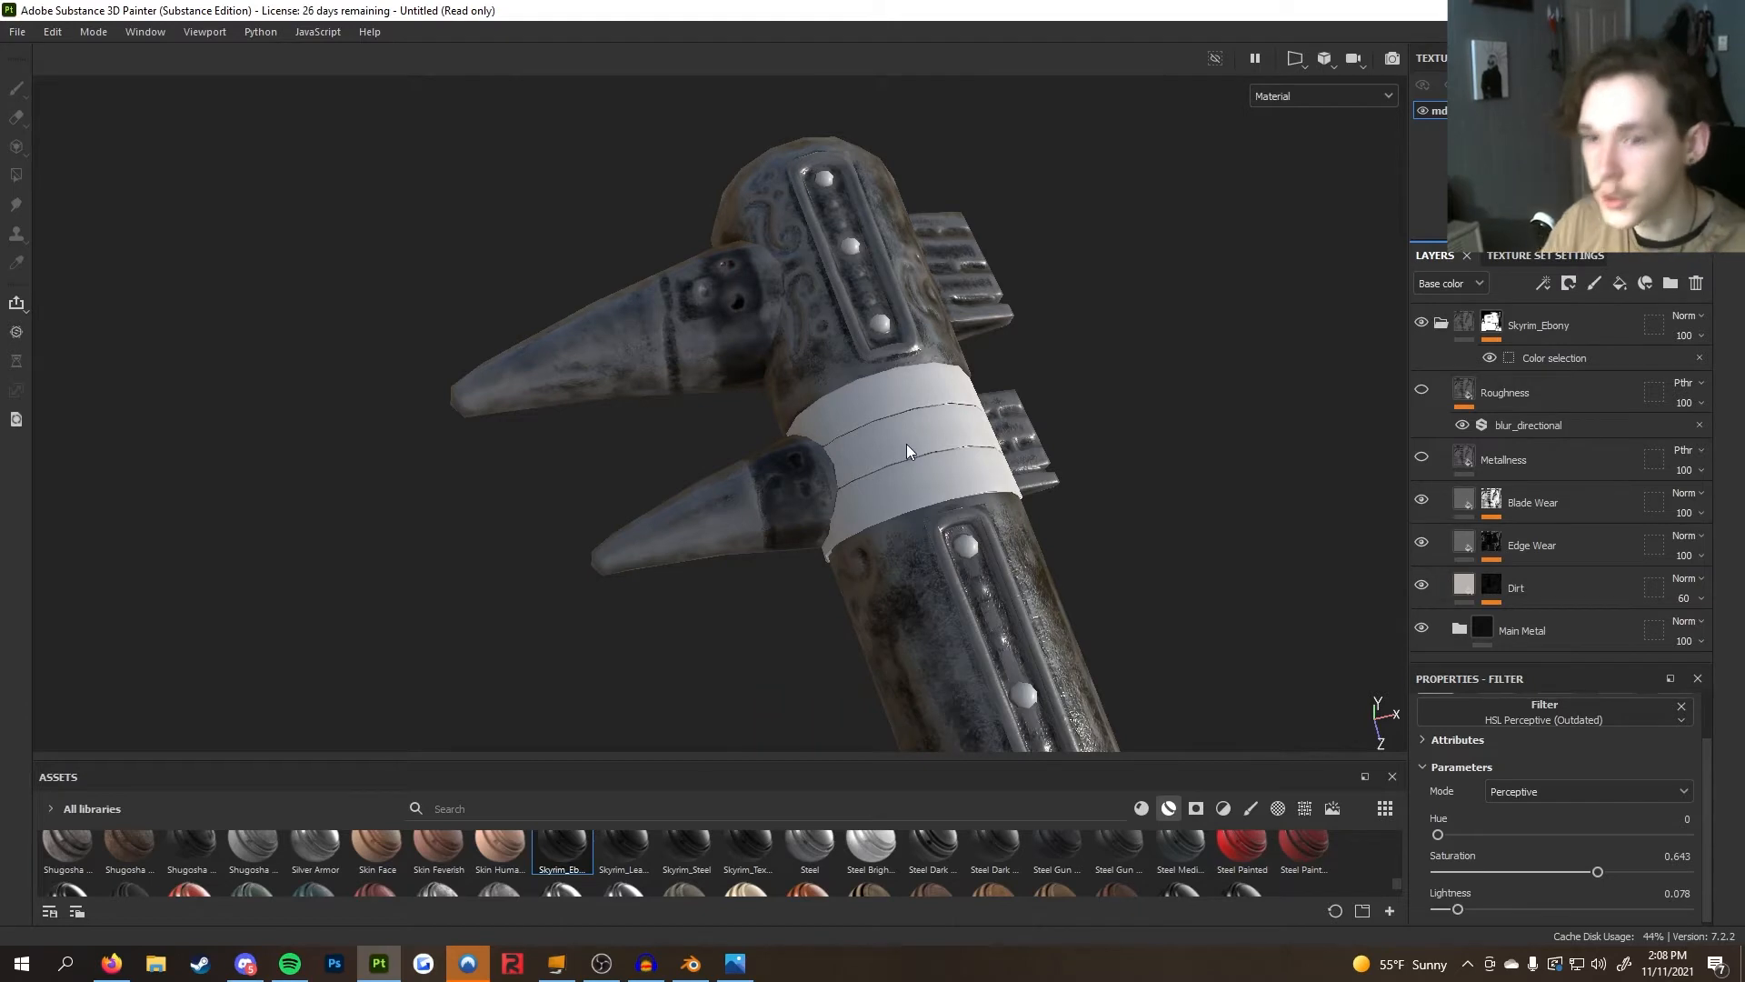
pyautogui.keyDown('alt'); pyautogui.moveTo(908, 444); pyautogui.dragTo(981, 392); pyautogui.keyUp('alt')
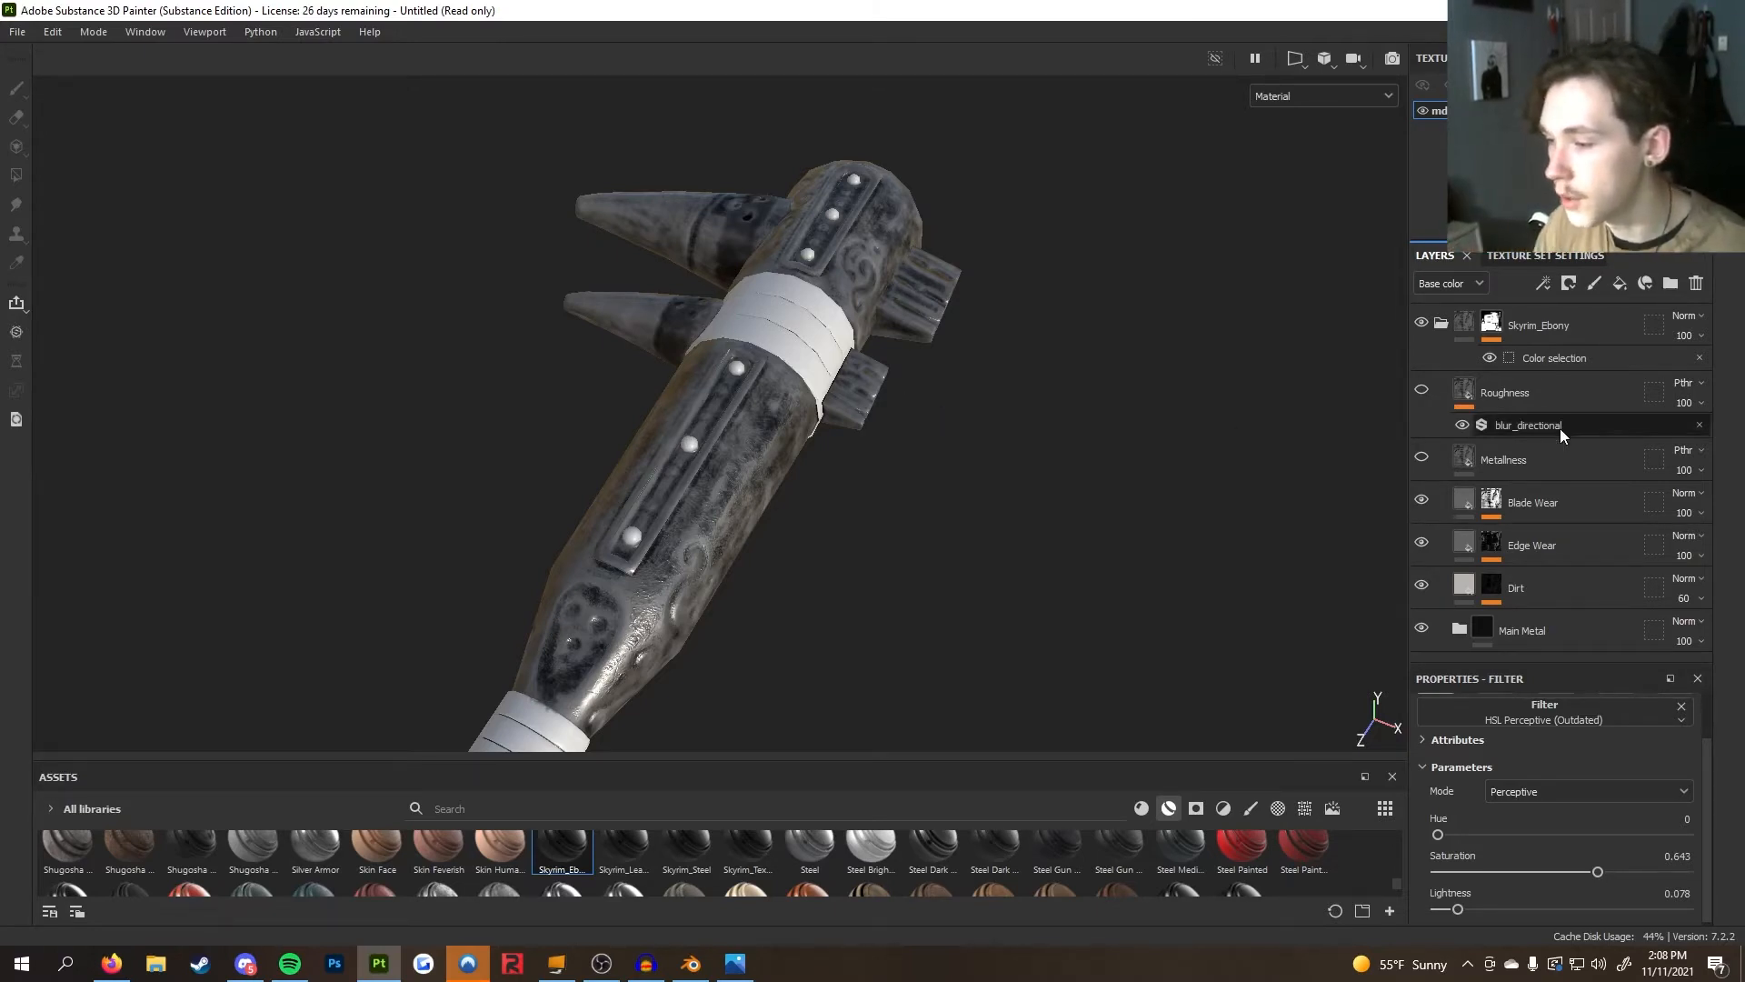
# Expand the Blade Wear, Edge Wear and Dirt layers to review their effect stacks
pyautogui.click(1496, 523)
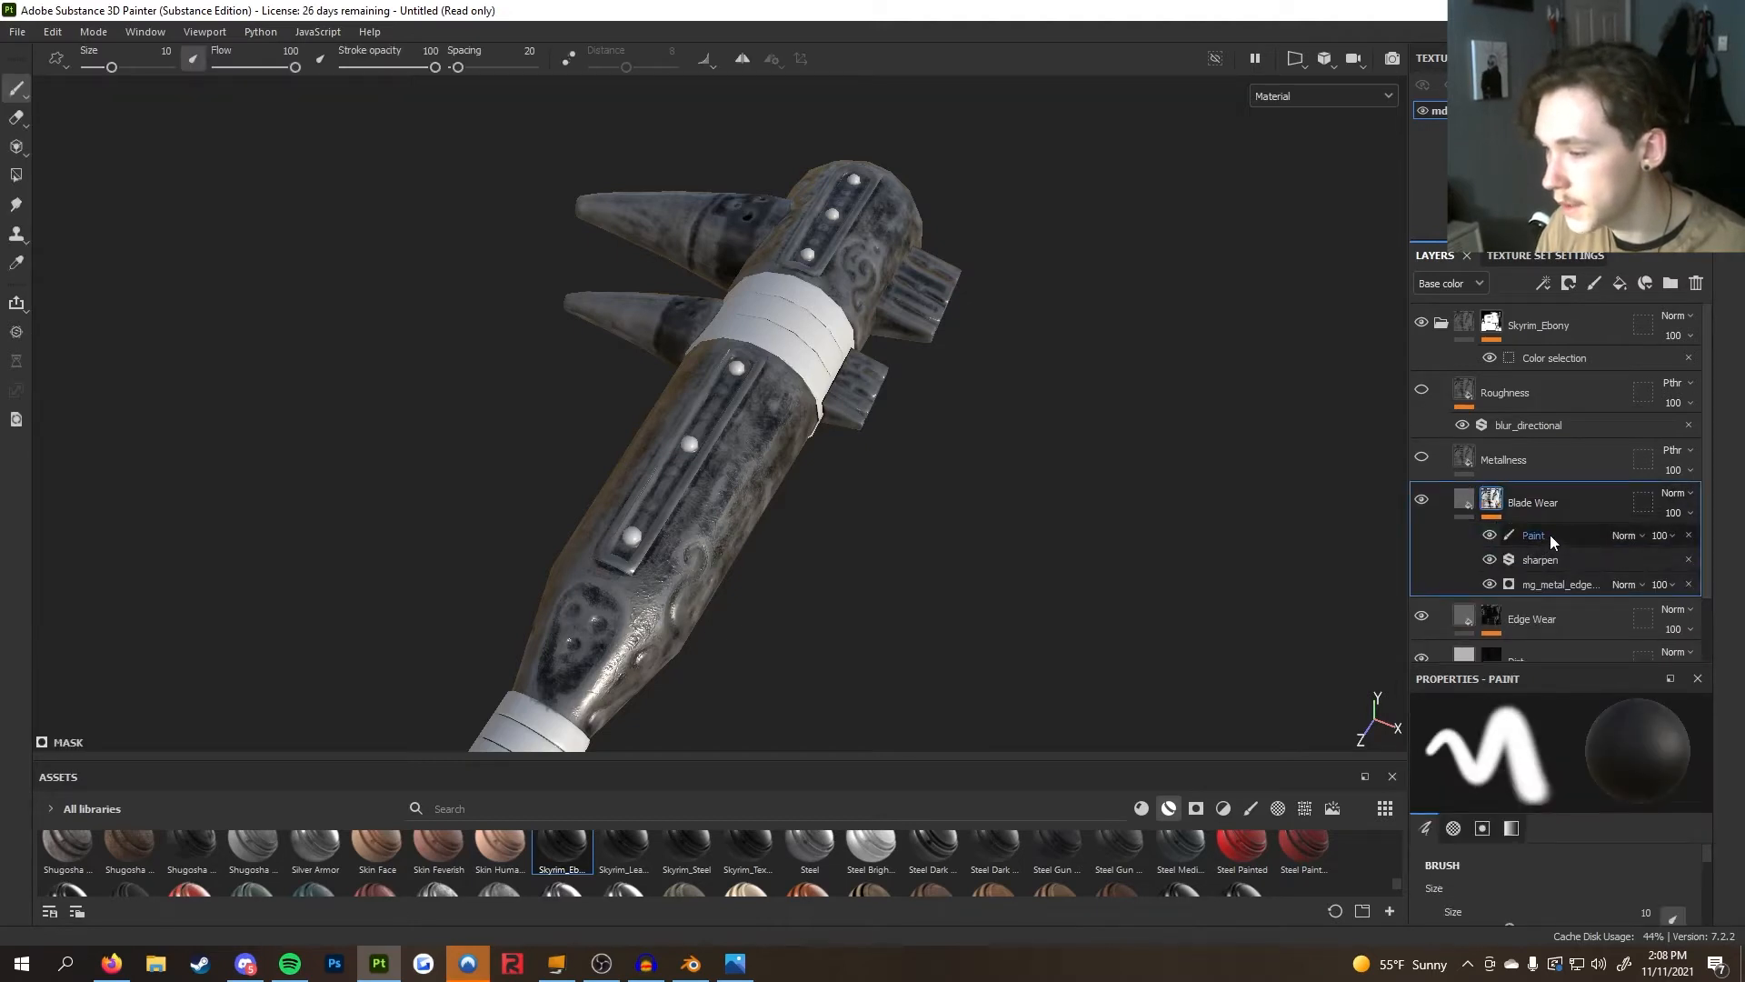
pyautogui.click(1486, 625)
pyautogui.scroll(-2, 1515, 612)
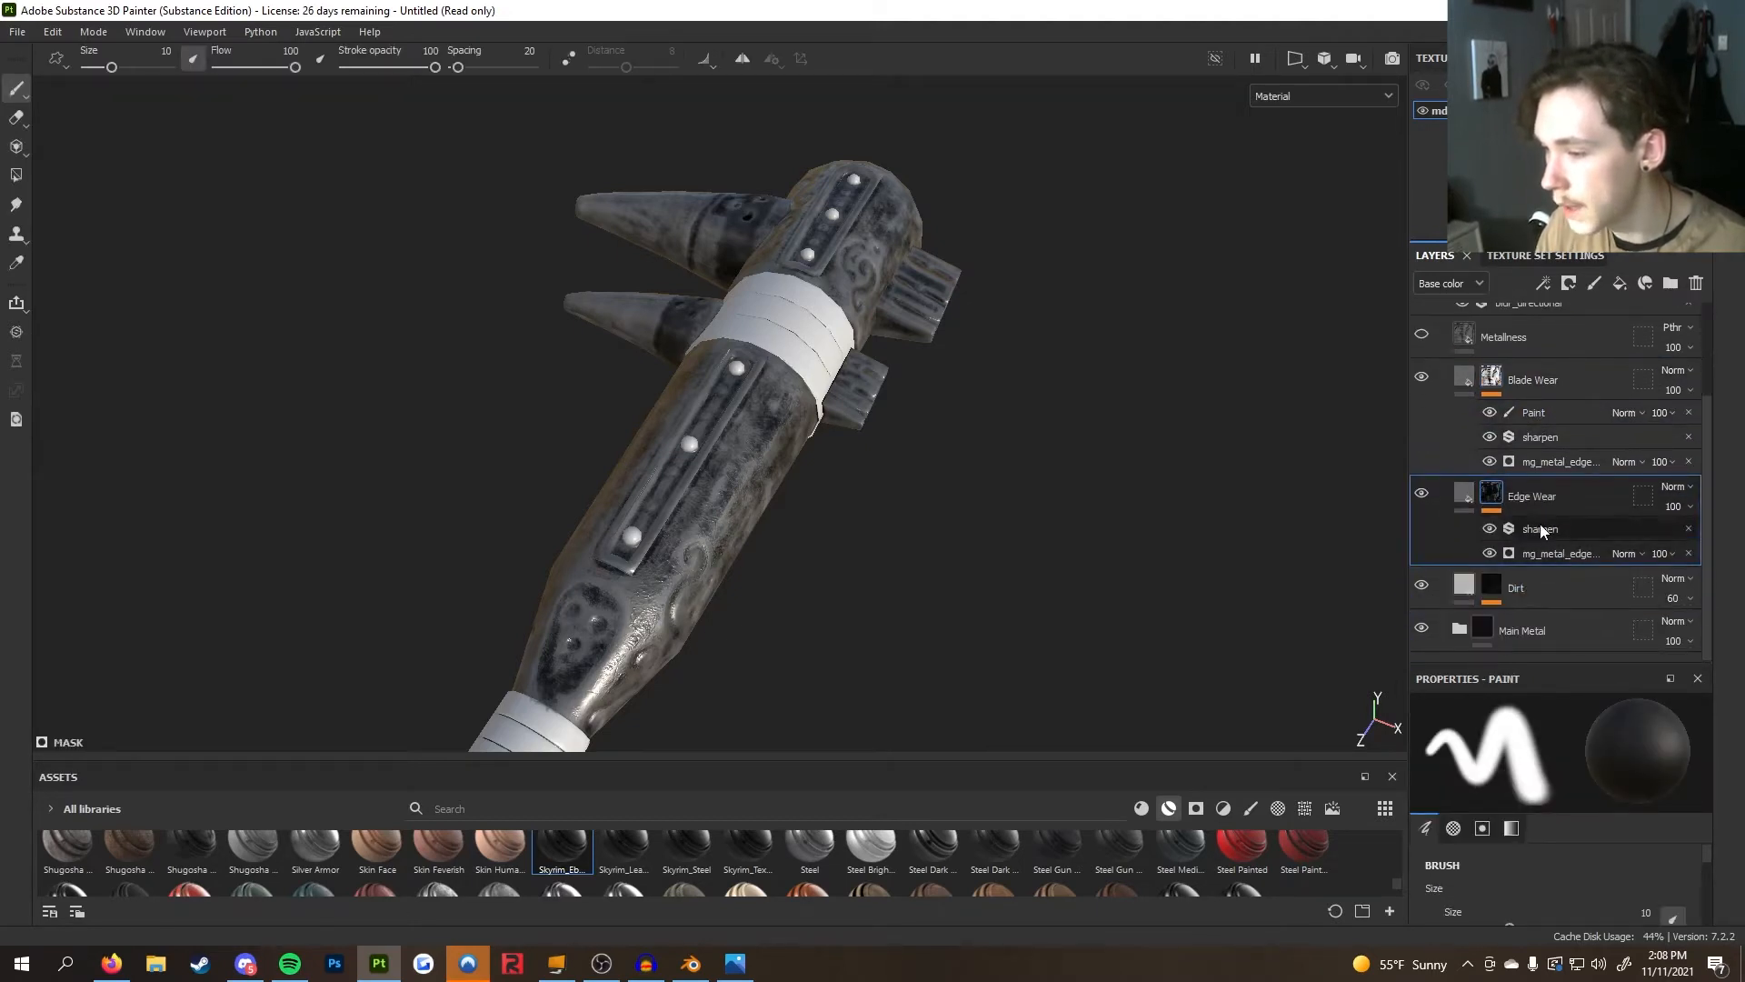
pyautogui.click(1492, 592)
pyautogui.scroll(-1, 1524, 576)
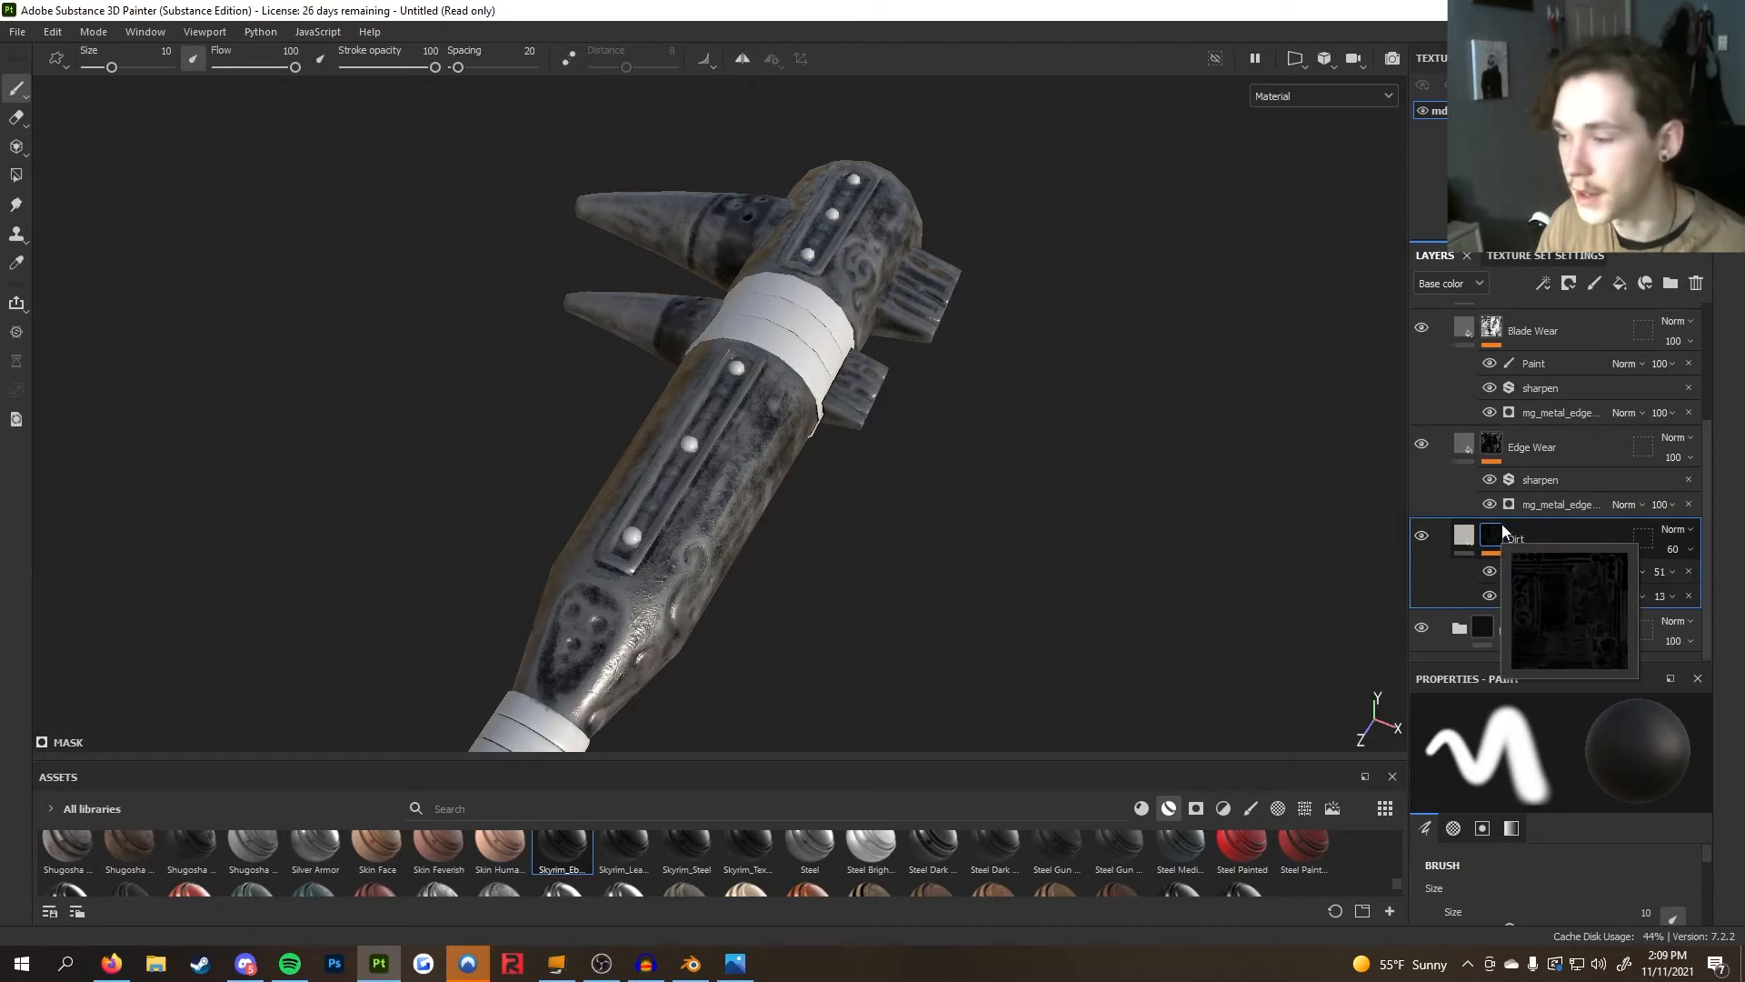
pyautogui.scroll(2, 1527, 442)
# Select the Blade Wear layer's Paint effect and orbit around the club's head
pyautogui.click(1541, 466)
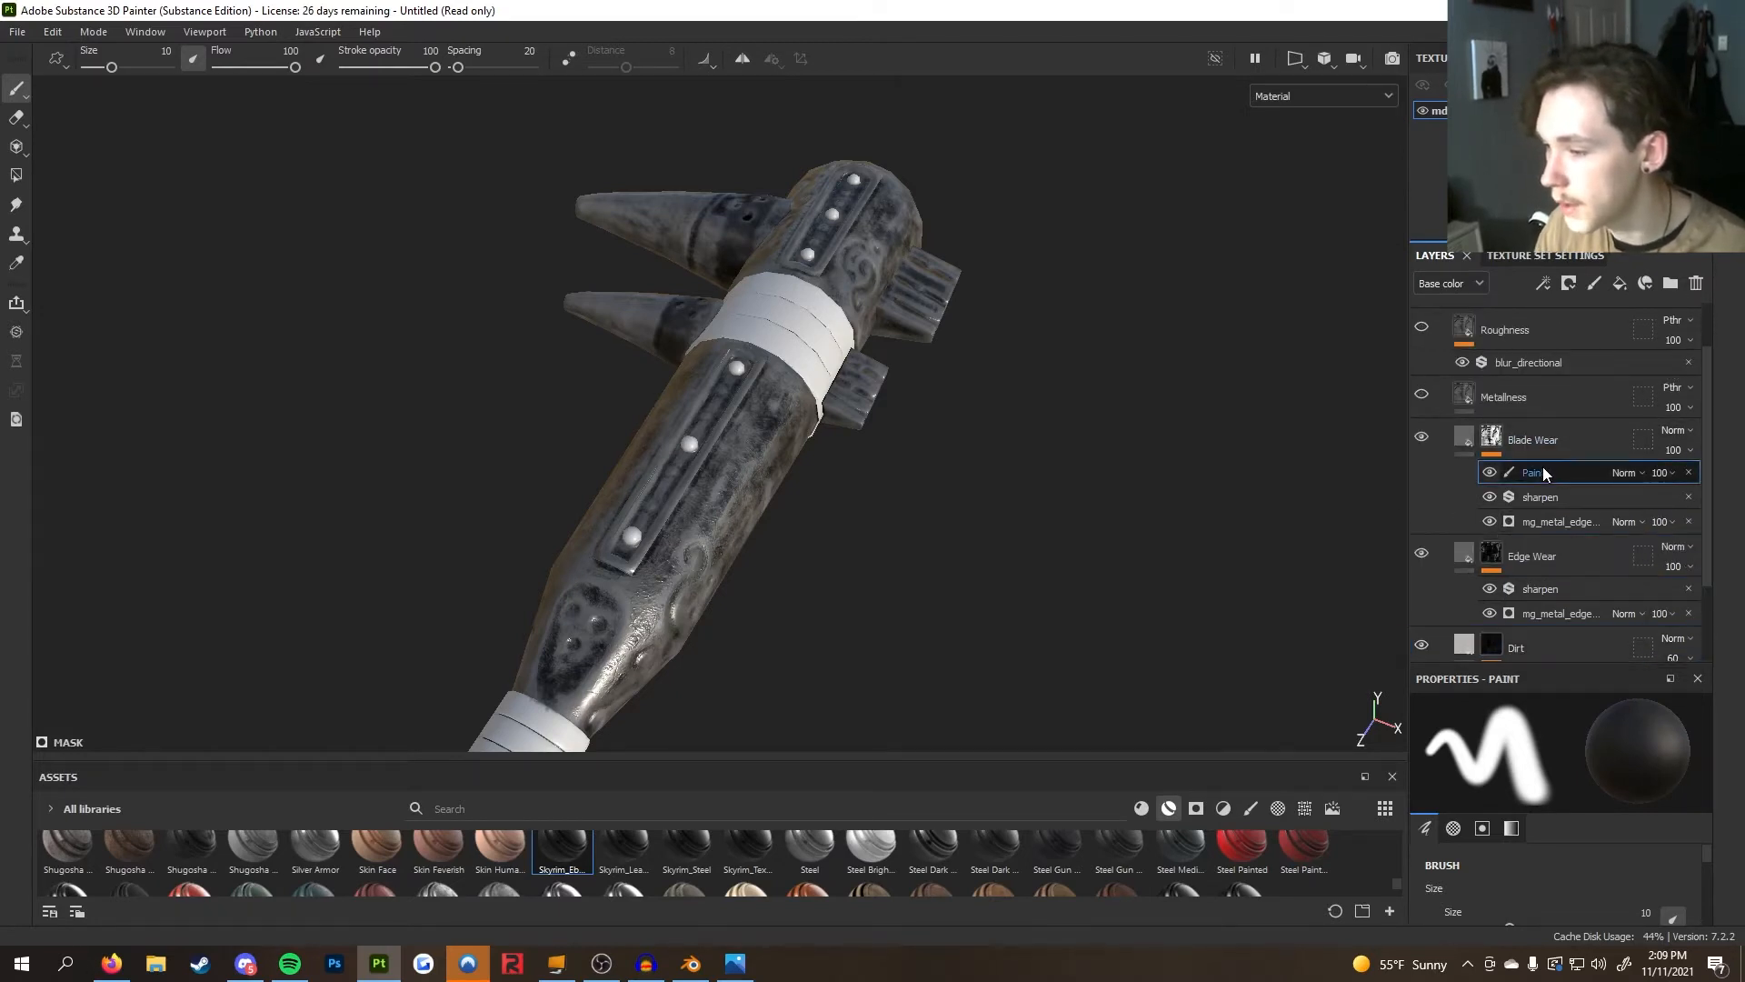
pyautogui.moveTo(915, 502)
pyautogui.keyDown('alt'); pyautogui.mouseDown()
pyautogui.moveTo(748, 408)
pyautogui.moveTo(827, 489)
pyautogui.mouseUp(); pyautogui.keyUp('alt')
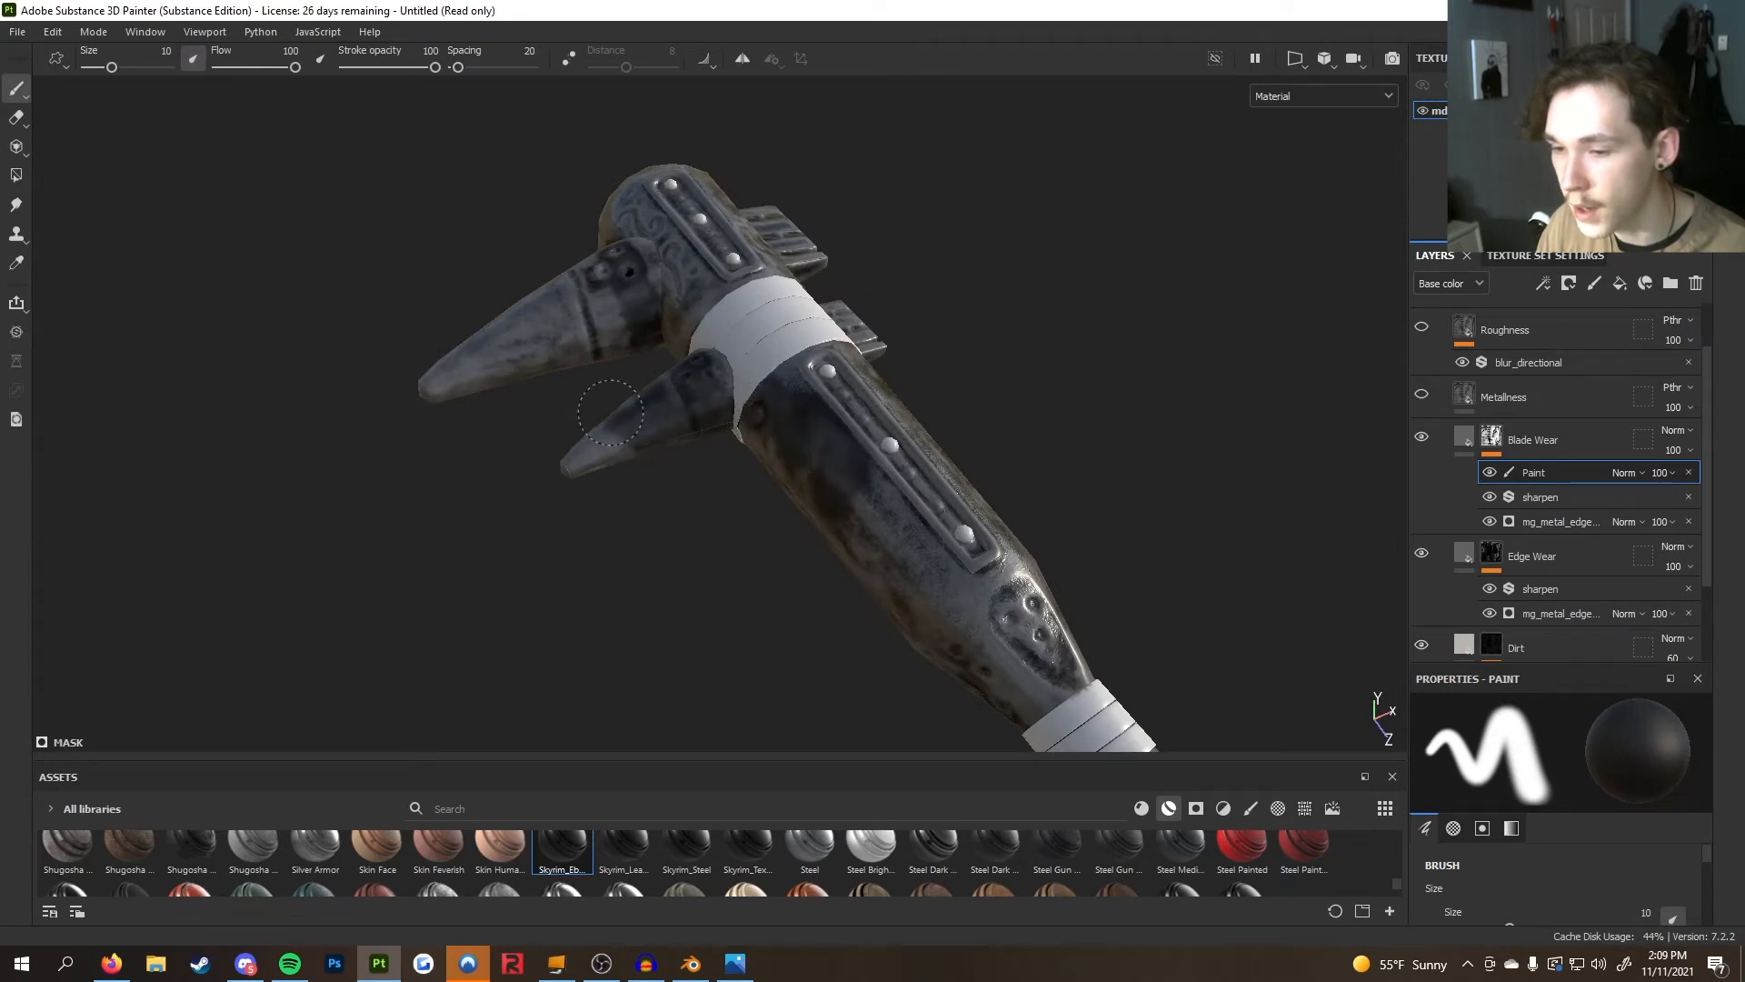
pyautogui.keyDown('alt'); pyautogui.moveTo(617, 423); pyautogui.dragTo(652, 567); pyautogui.keyUp('alt')
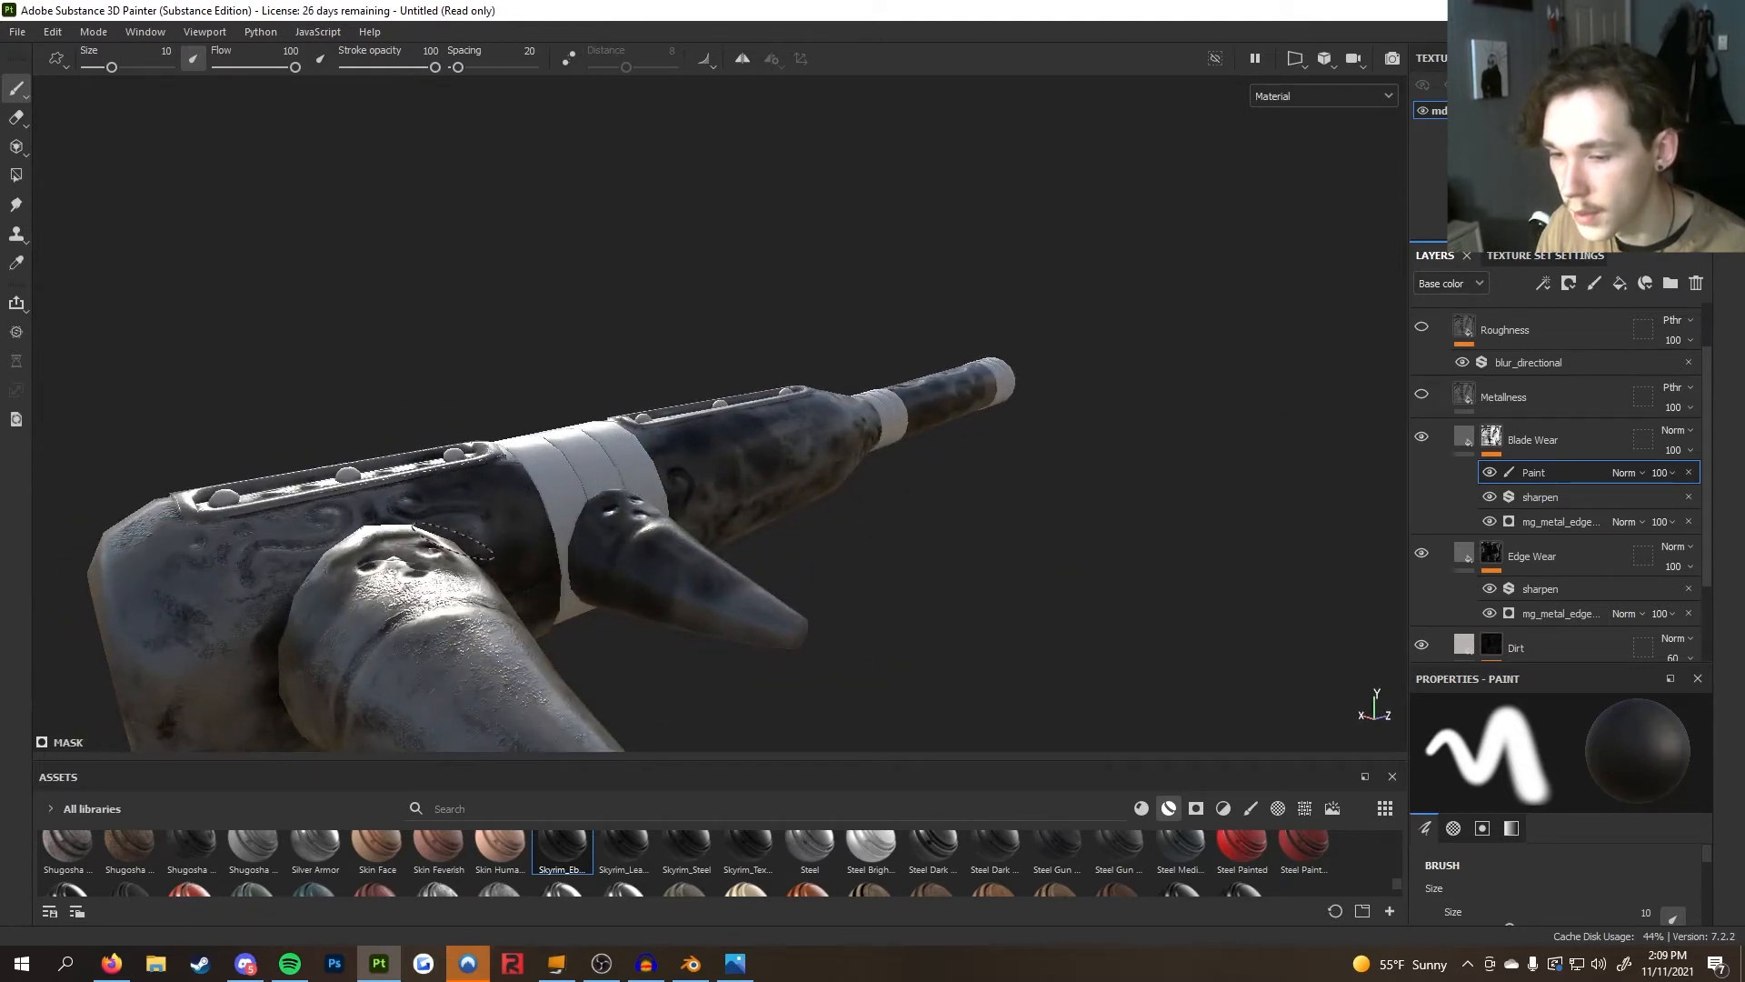
pyautogui.moveTo(376, 472)
pyautogui.keyDown('alt'); pyautogui.mouseDown()
pyautogui.moveTo(567, 332)
pyautogui.moveTo(705, 472)
pyautogui.moveTo(826, 499)
pyautogui.moveTo(754, 506)
pyautogui.mouseUp(); pyautogui.keyUp('alt')
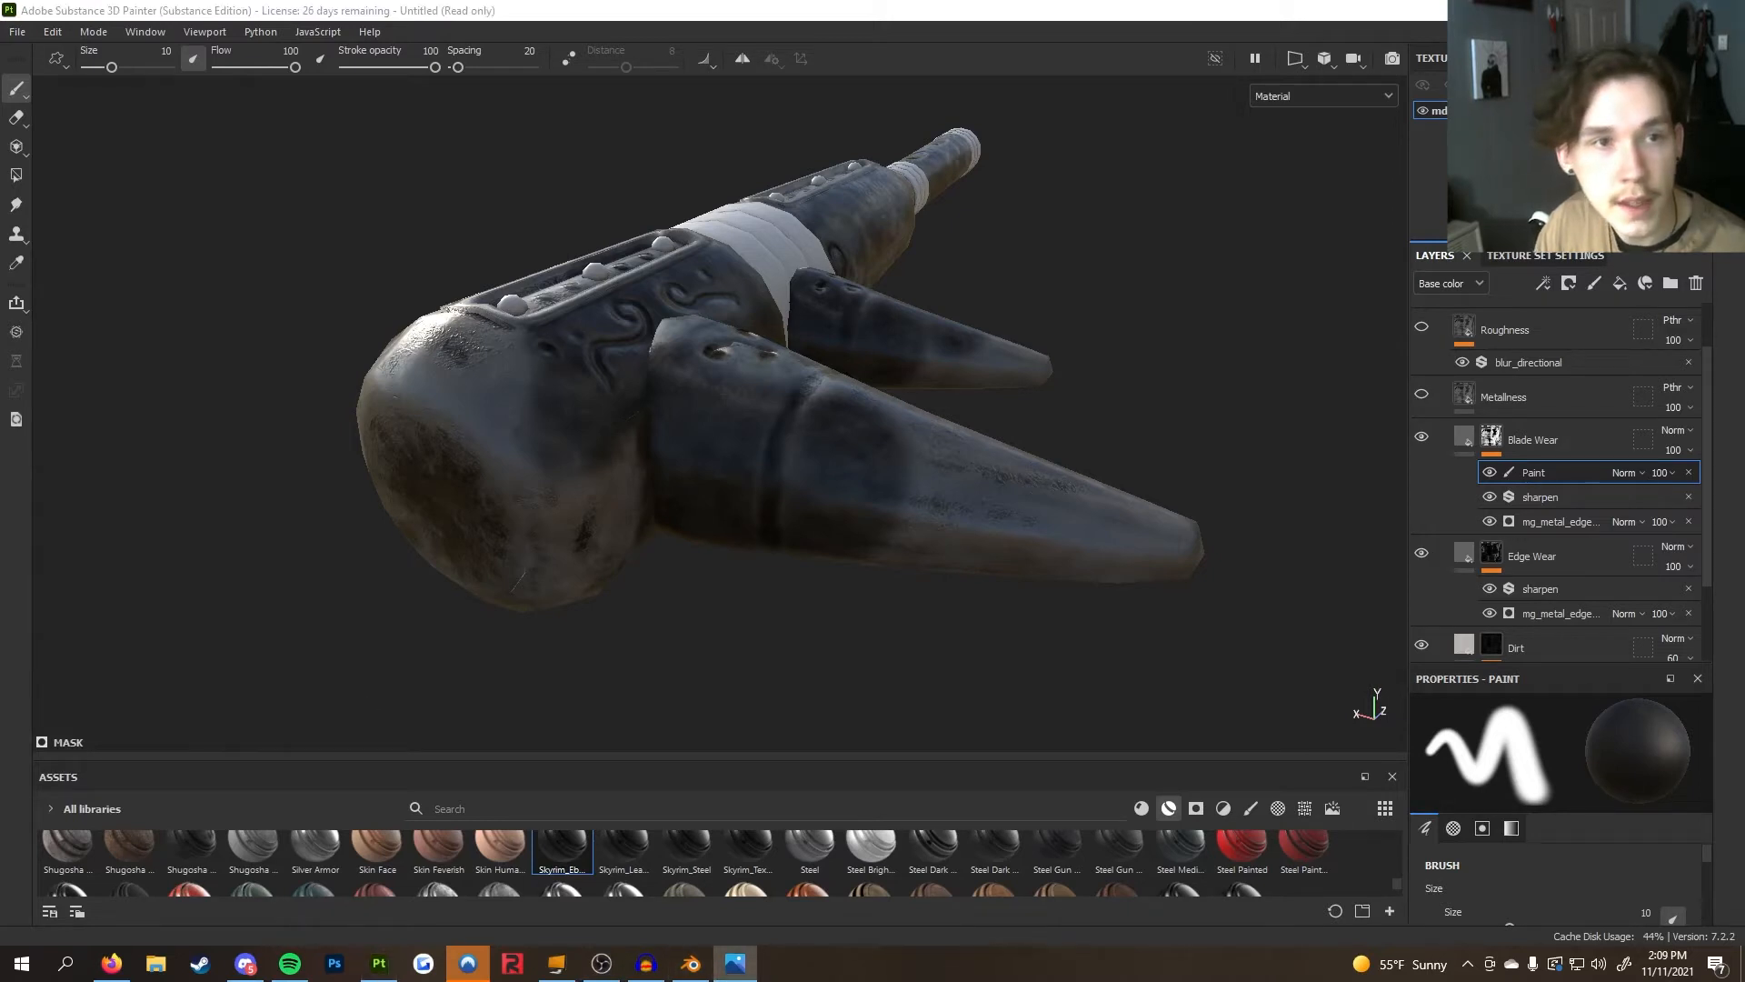
# Open the 1000.jpg reference photo, minimize it, and orbit the head to compare the blades
pyautogui.click(734, 963)
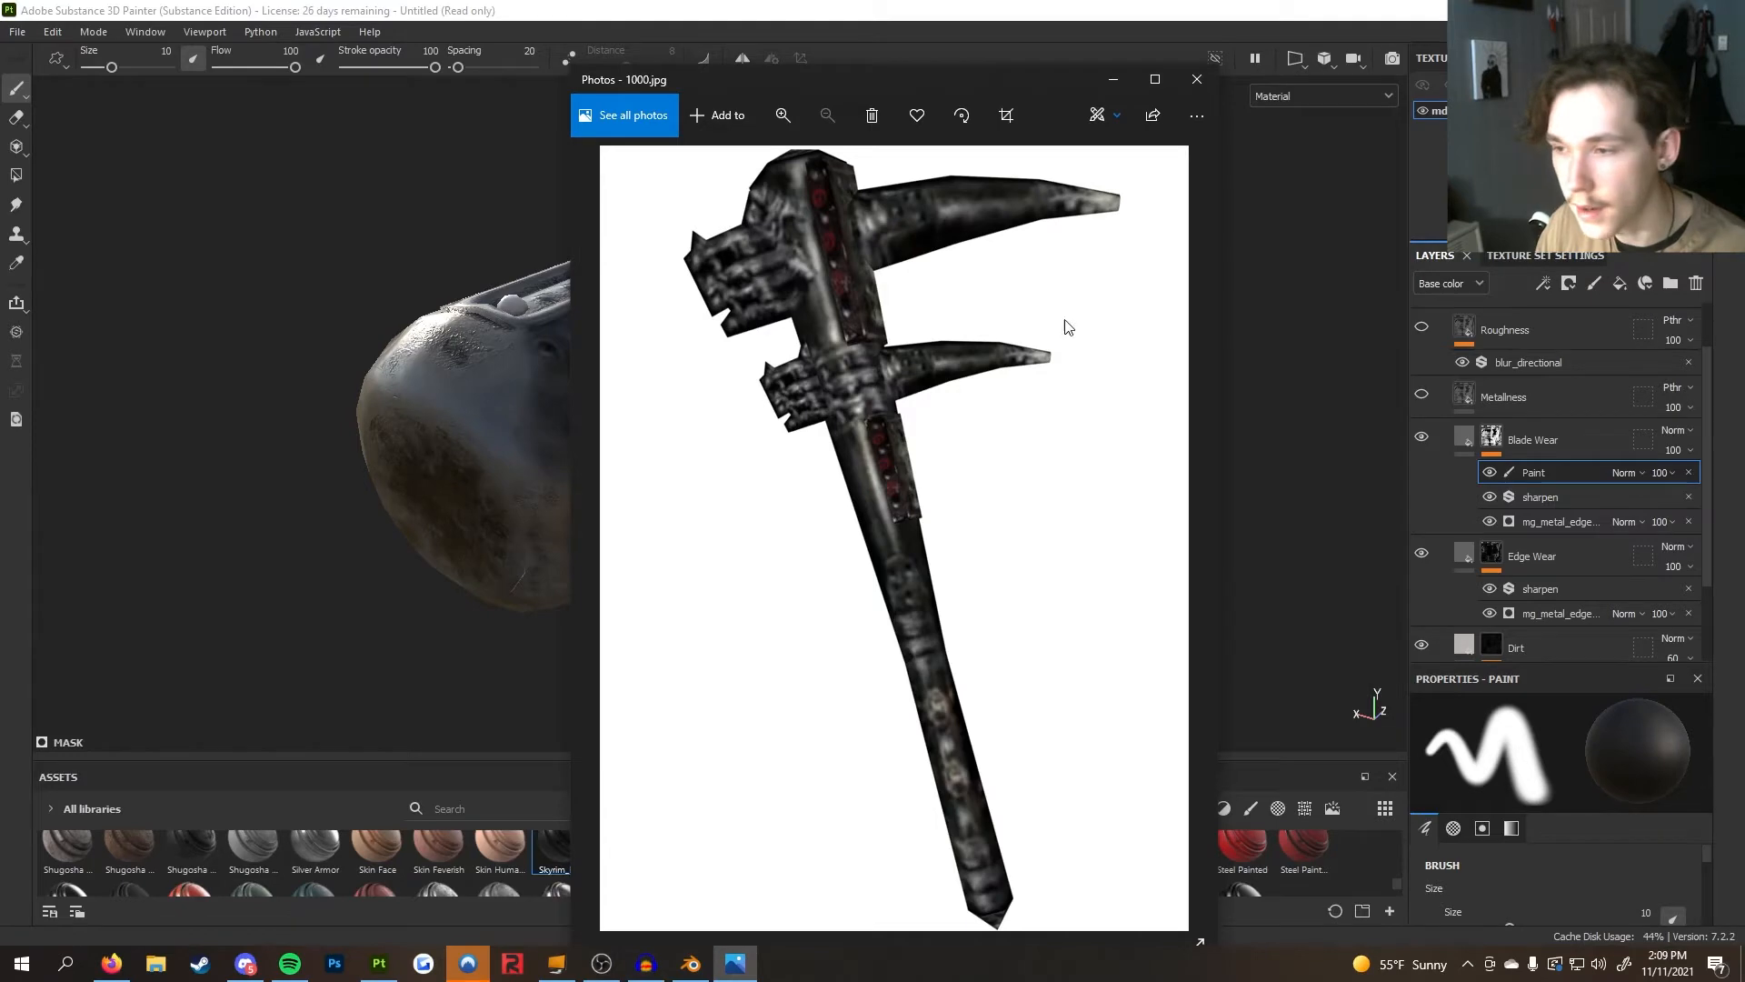
pyautogui.click(1109, 85)
pyautogui.moveTo(854, 473)
pyautogui.keyDown('alt'); pyautogui.mouseDown()
pyautogui.moveTo(822, 569)
pyautogui.moveTo(884, 354)
pyautogui.moveTo(949, 262)
pyautogui.moveTo(764, 300)
pyautogui.mouseUp(); pyautogui.keyUp('alt')
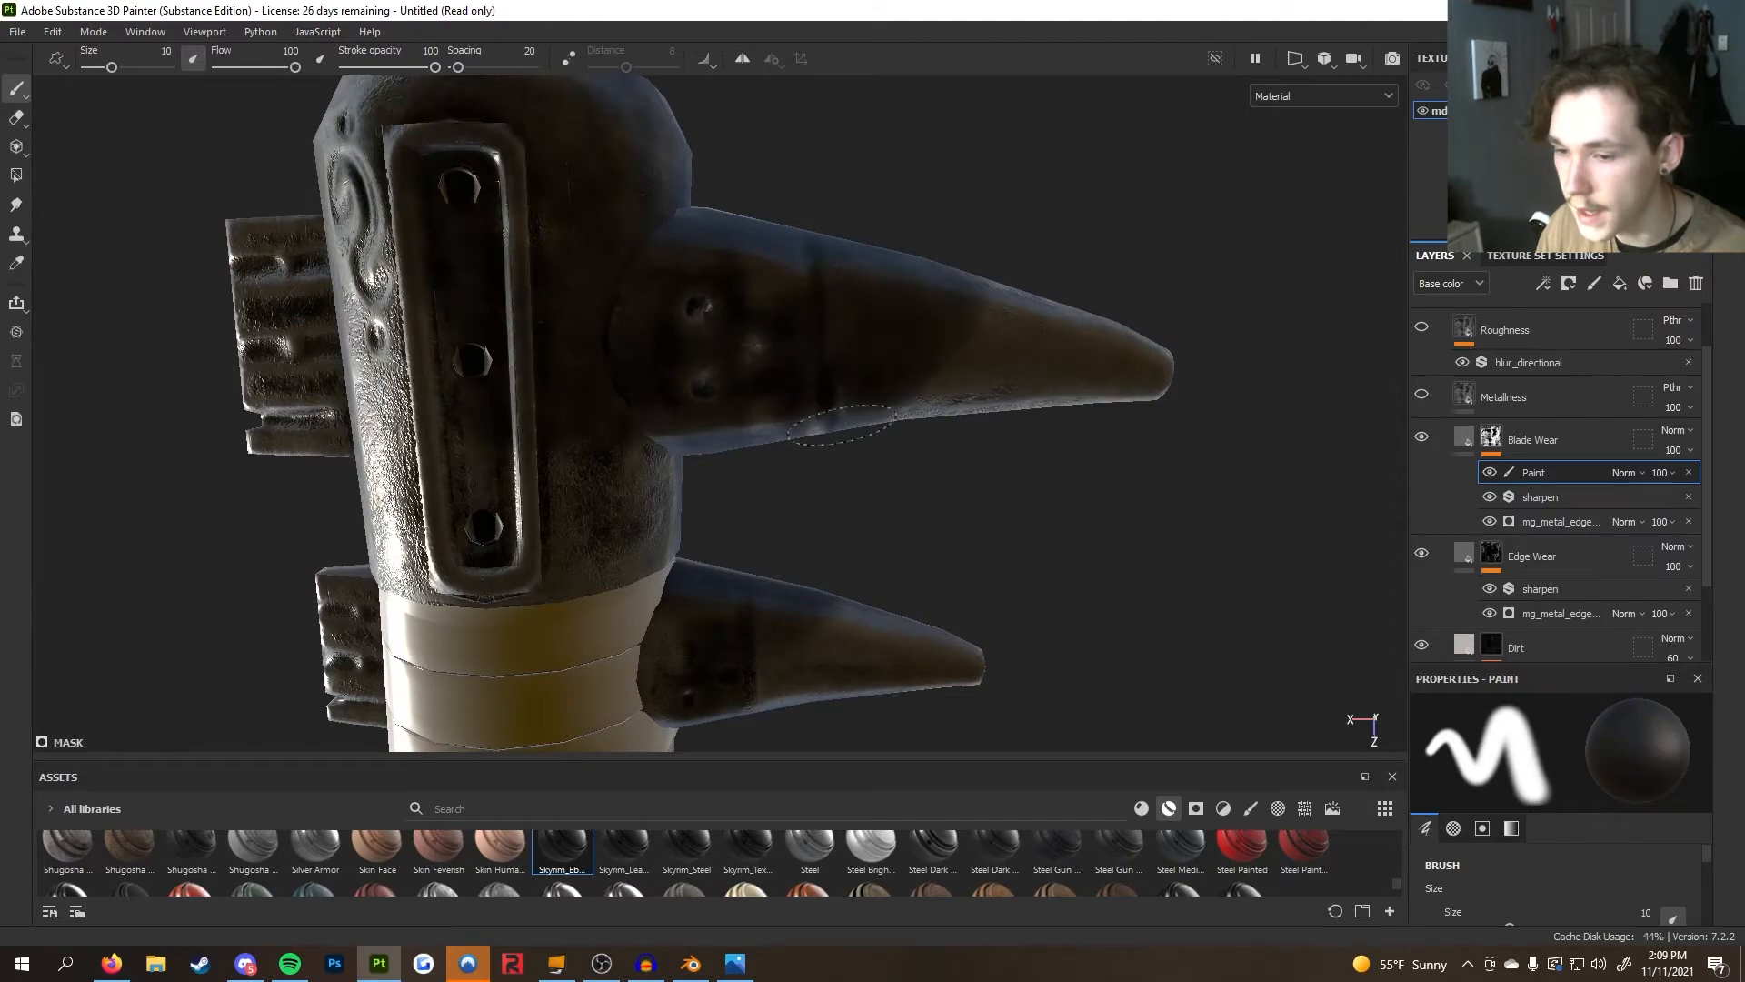
pyautogui.moveTo(916, 366)
pyautogui.keyDown('alt'); pyautogui.mouseDown()
pyautogui.moveTo(1071, 549)
pyautogui.moveTo(1172, 518)
pyautogui.moveTo(639, 307)
pyautogui.moveTo(653, 298)
pyautogui.mouseUp(); pyautogui.keyUp('alt')
pyautogui.keyDown('alt'); pyautogui.moveTo(684, 309); pyautogui.dragTo(929, 454, button='middle'); pyautogui.keyUp('alt')
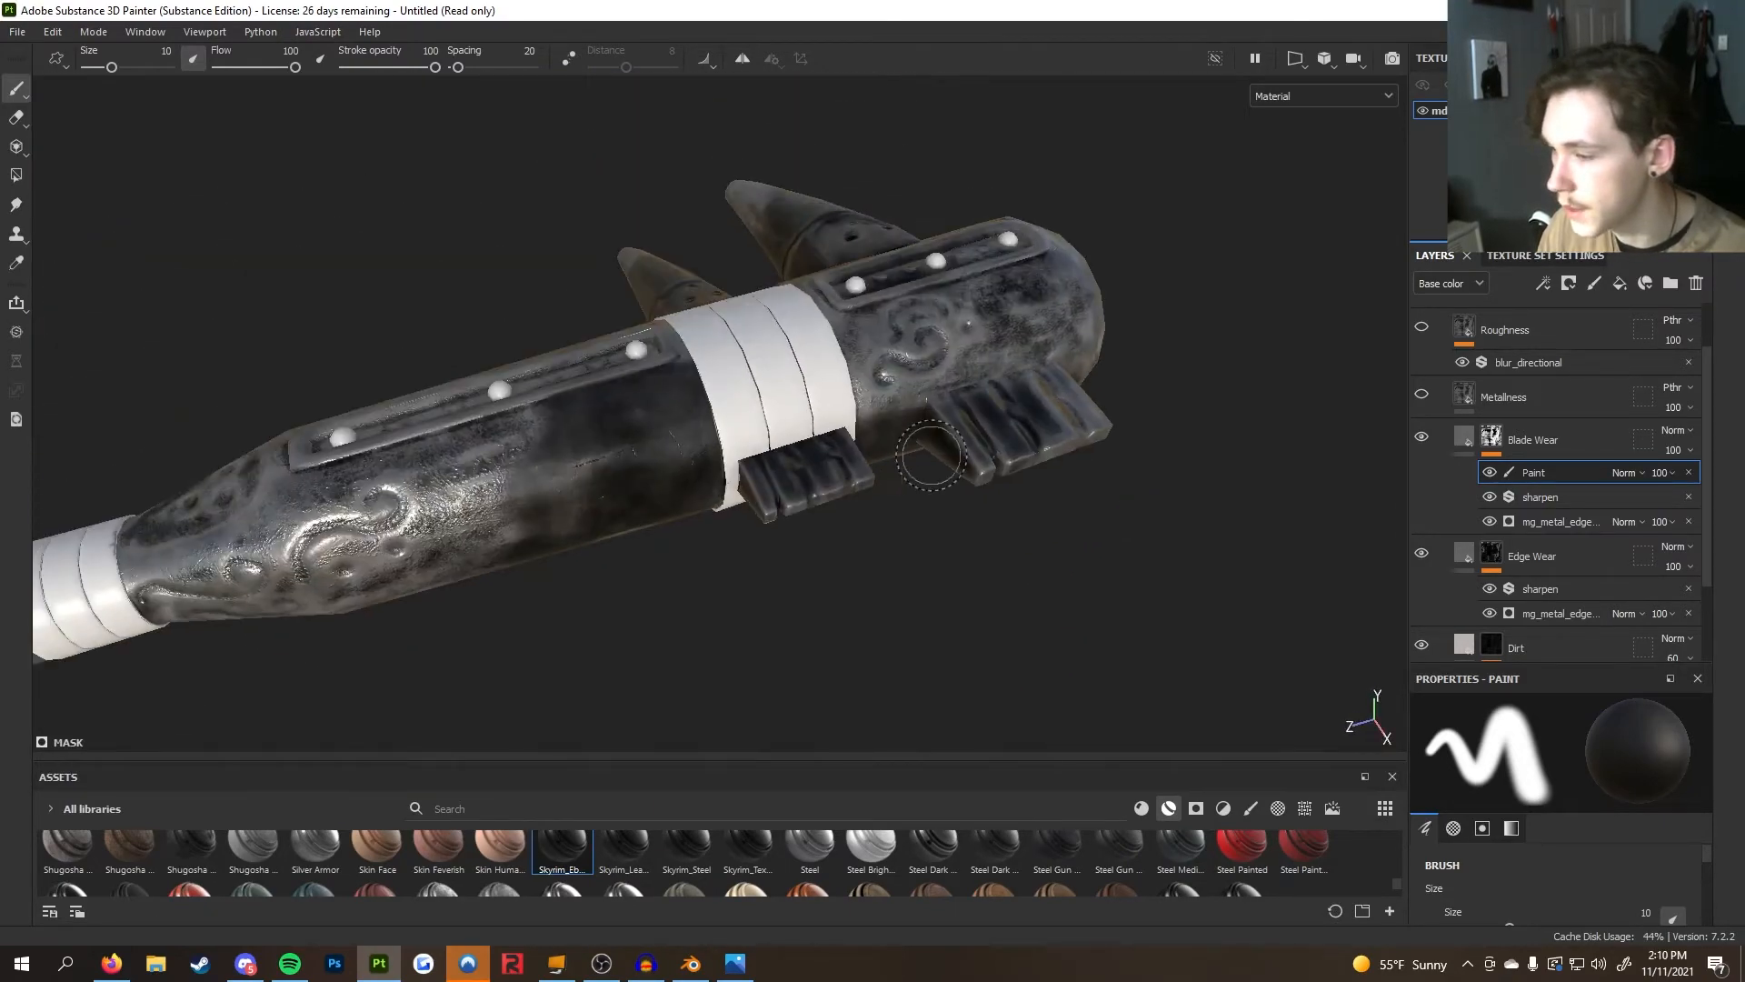
# Delete the Blade Wear mask's Paint effect and add a fresh Paint effect to the mask
pyautogui.click(1689, 472)
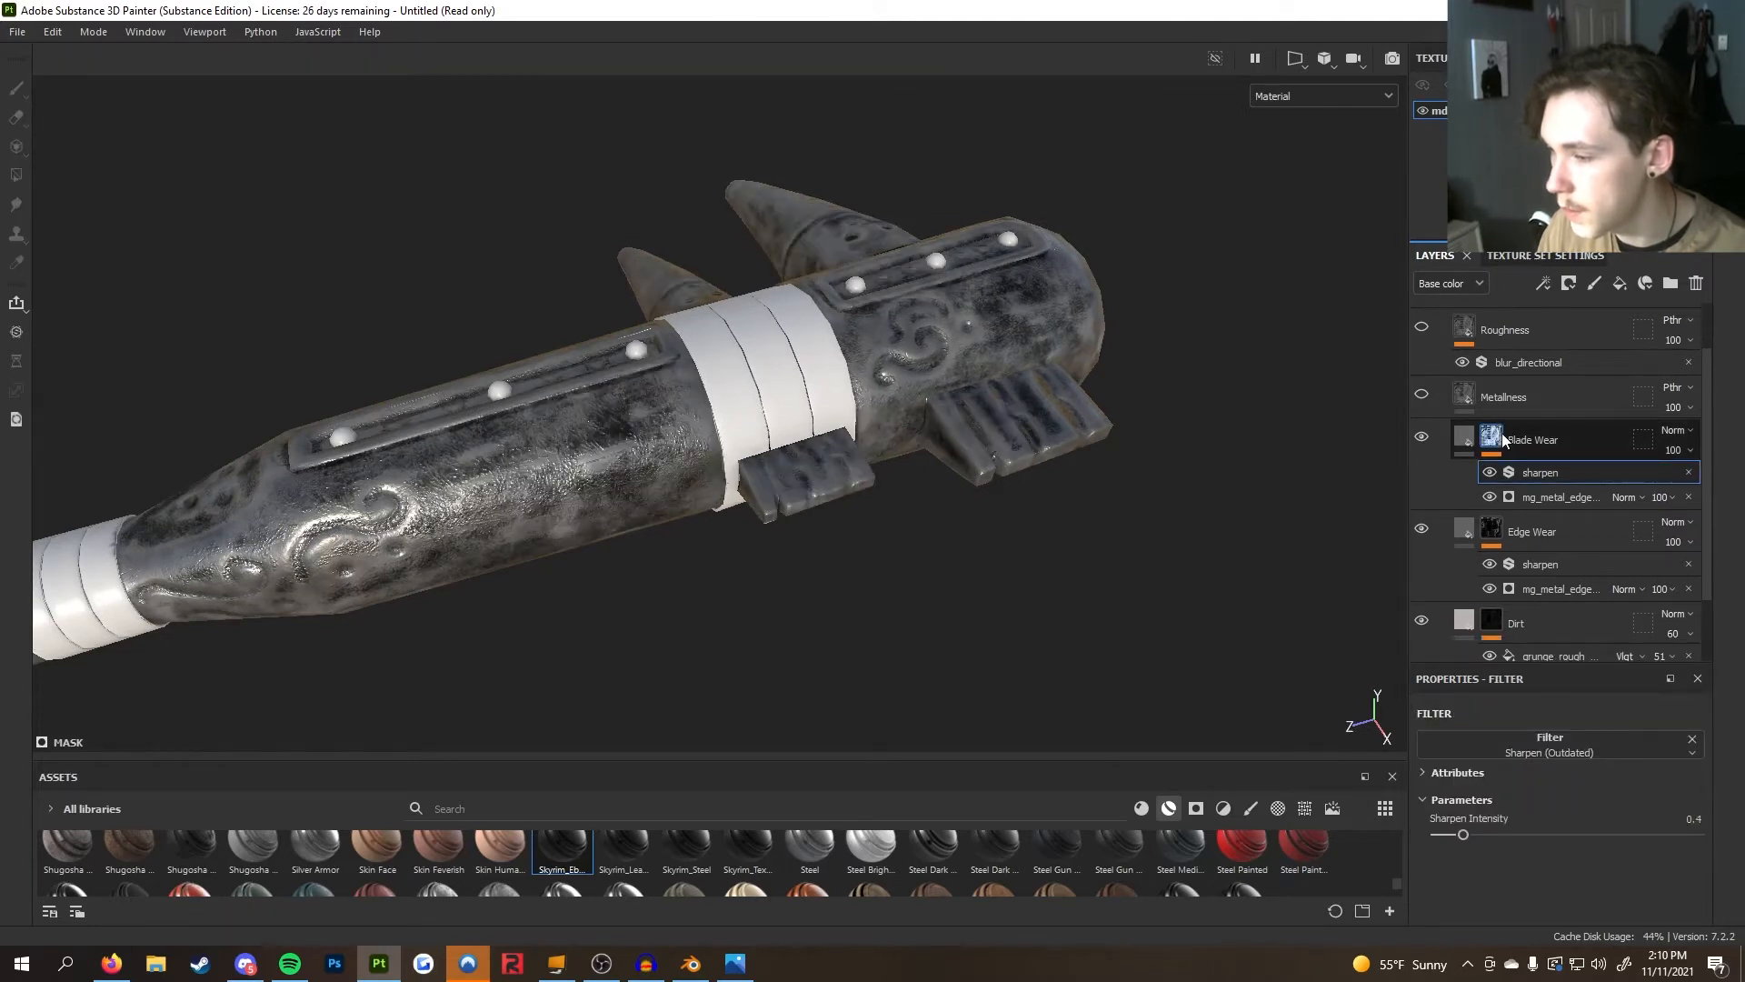
pyautogui.rightClick(1502, 439)
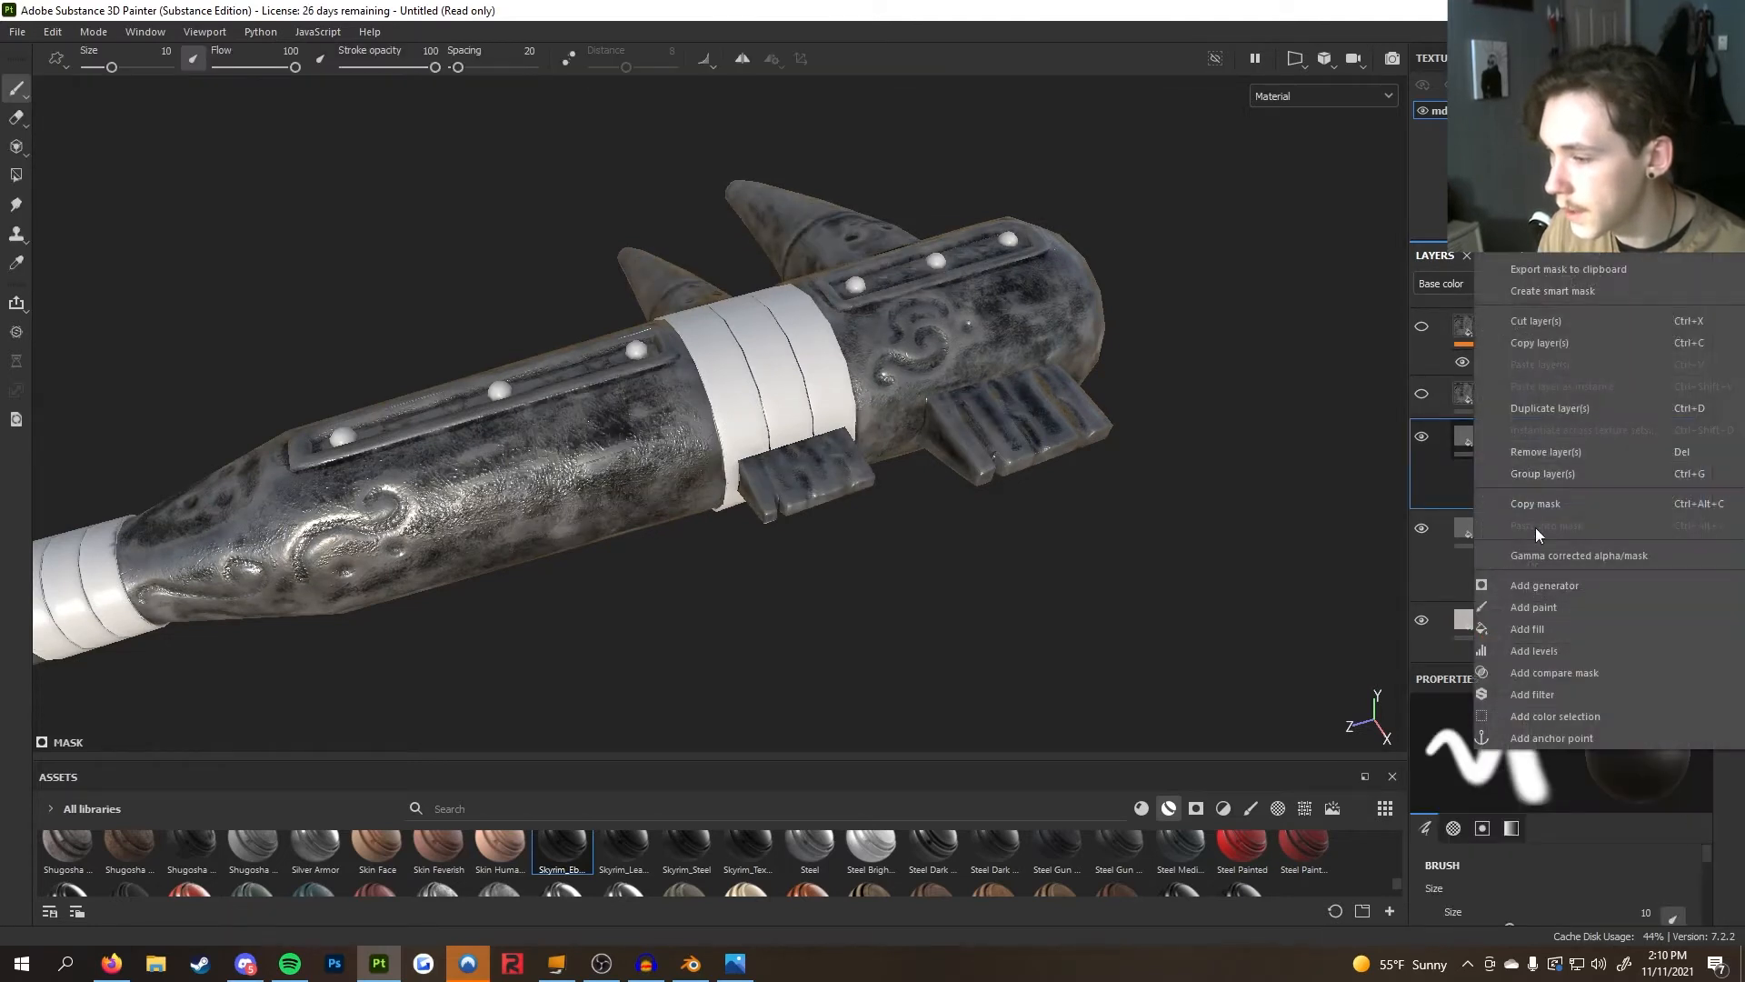
pyautogui.click(1556, 606)
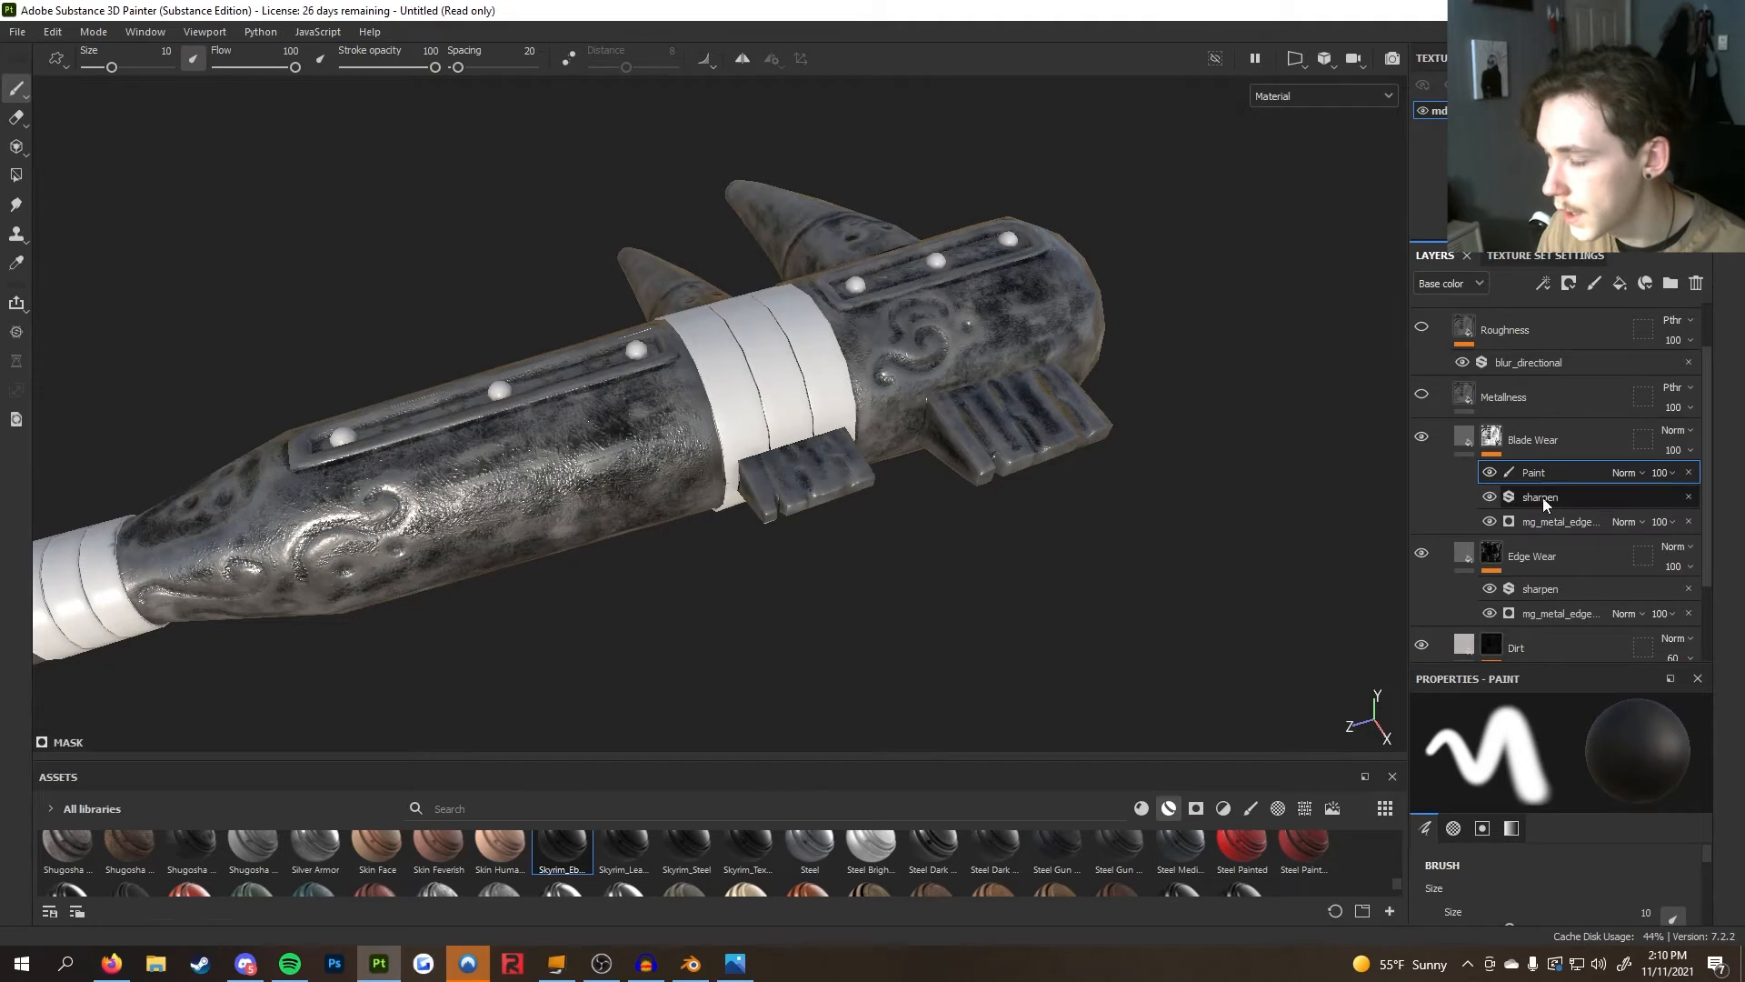
# Orbit and zoom around the club's head to inspect the two blades
pyautogui.scroll(-5, 880, 518)
pyautogui.keyDown('alt'); pyautogui.moveTo(802, 517); pyautogui.dragTo(895, 536, button='middle'); pyautogui.keyUp('alt')
pyautogui.keyDown('ctrl'); pyautogui.moveTo(788, 580); pyautogui.dragTo(845, 575, button='right'); pyautogui.keyUp('ctrl')
pyautogui.moveTo(625, 544); pyautogui.dragTo(1084, 374)
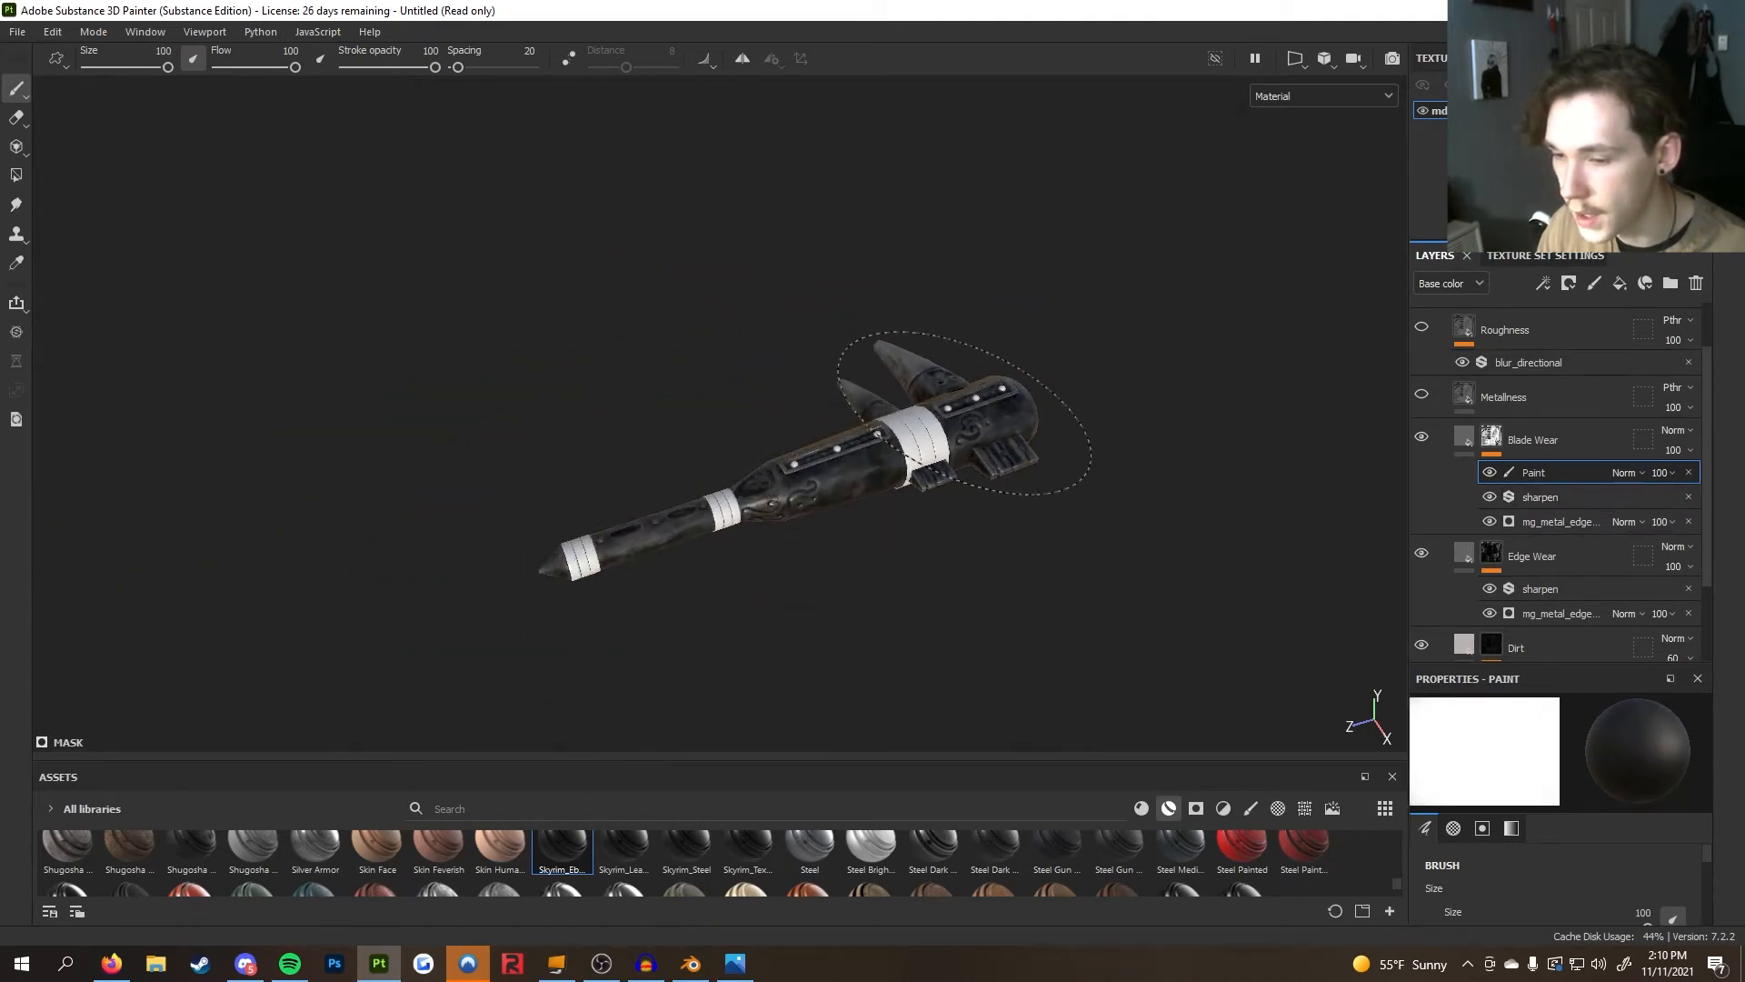
pyautogui.keyDown('alt'); pyautogui.moveTo(886, 496); pyautogui.dragTo(969, 548); pyautogui.keyUp('alt')
pyautogui.keyDown('alt'); pyautogui.moveTo(368, 492); pyautogui.dragTo(1079, 661); pyautogui.keyUp('alt')
pyautogui.keyDown('alt'); pyautogui.moveTo(812, 491); pyautogui.dragTo(443, 472); pyautogui.keyUp('alt')
pyautogui.keyDown('alt'); pyautogui.moveTo(763, 363); pyautogui.dragTo(473, 376); pyautogui.keyUp('alt')
pyautogui.keyDown('alt'); pyautogui.moveTo(580, 529); pyautogui.dragTo(759, 427); pyautogui.keyUp('alt')
pyautogui.keyDown('alt'); pyautogui.moveTo(759, 427); pyautogui.dragTo(1163, 416, button='right'); pyautogui.keyUp('alt')
pyautogui.keyDown('alt'); pyautogui.moveTo(1163, 417); pyautogui.dragTo(638, 409); pyautogui.keyUp('alt')
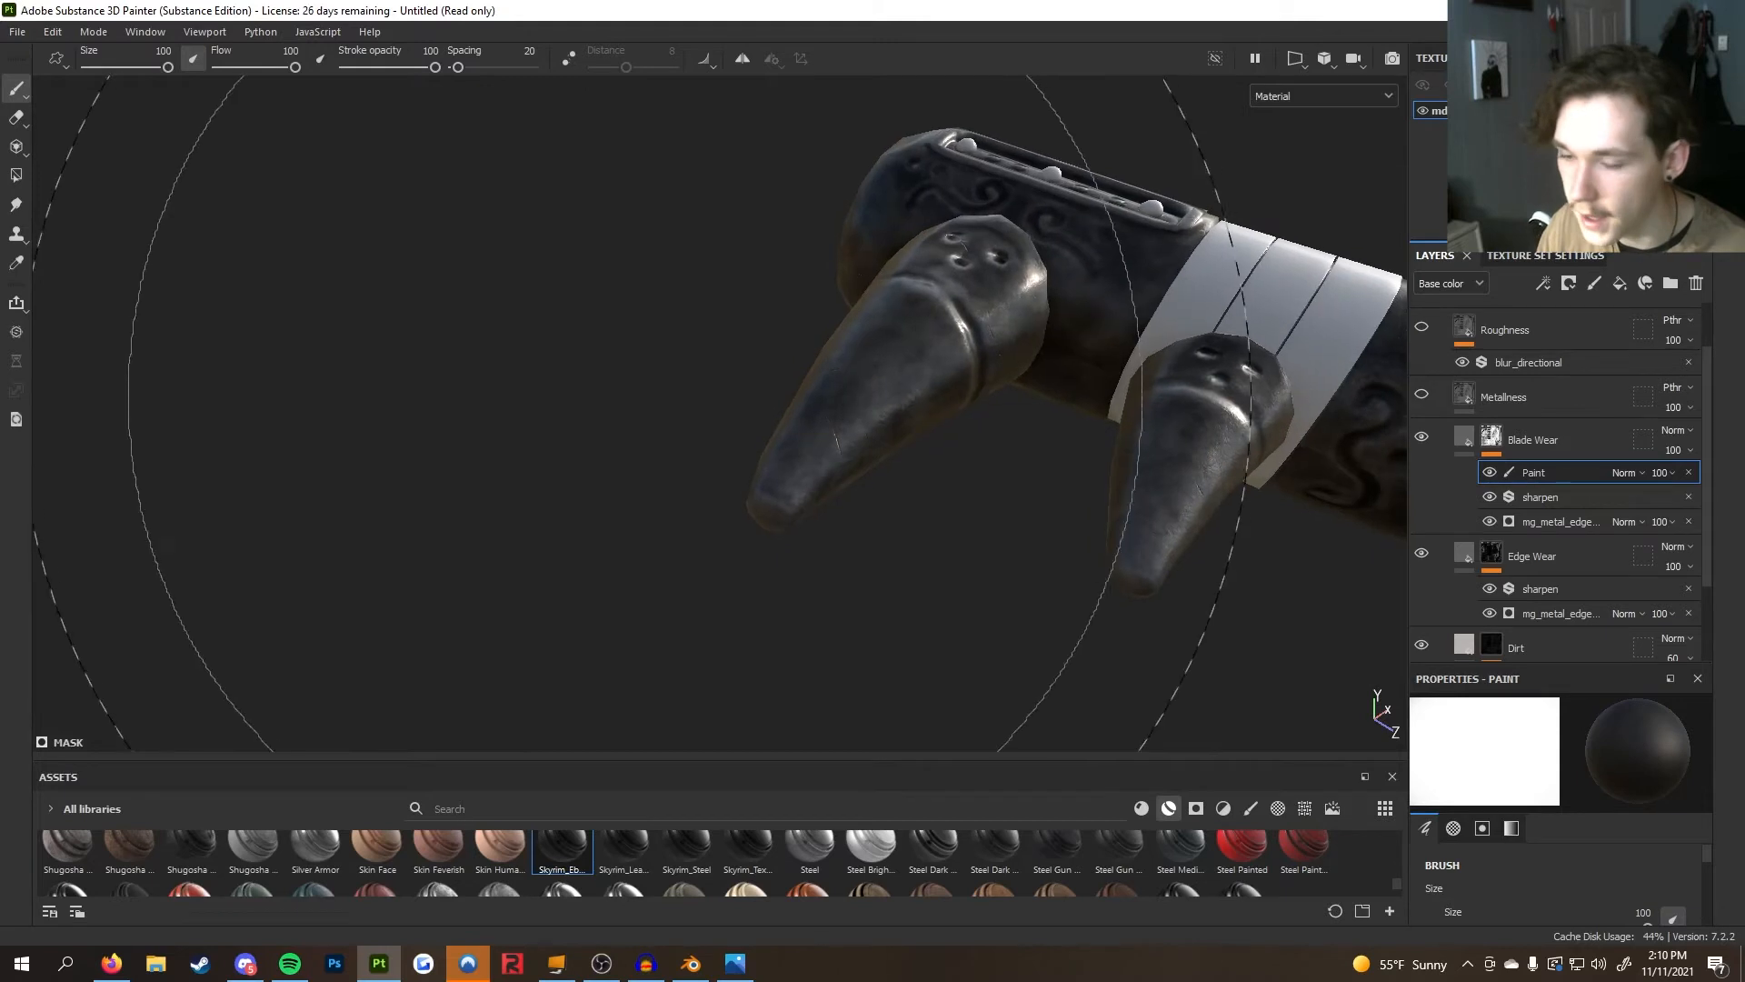
pyautogui.keyDown('alt'); pyautogui.moveTo(604, 659); pyautogui.dragTo(845, 591); pyautogui.keyUp('alt')
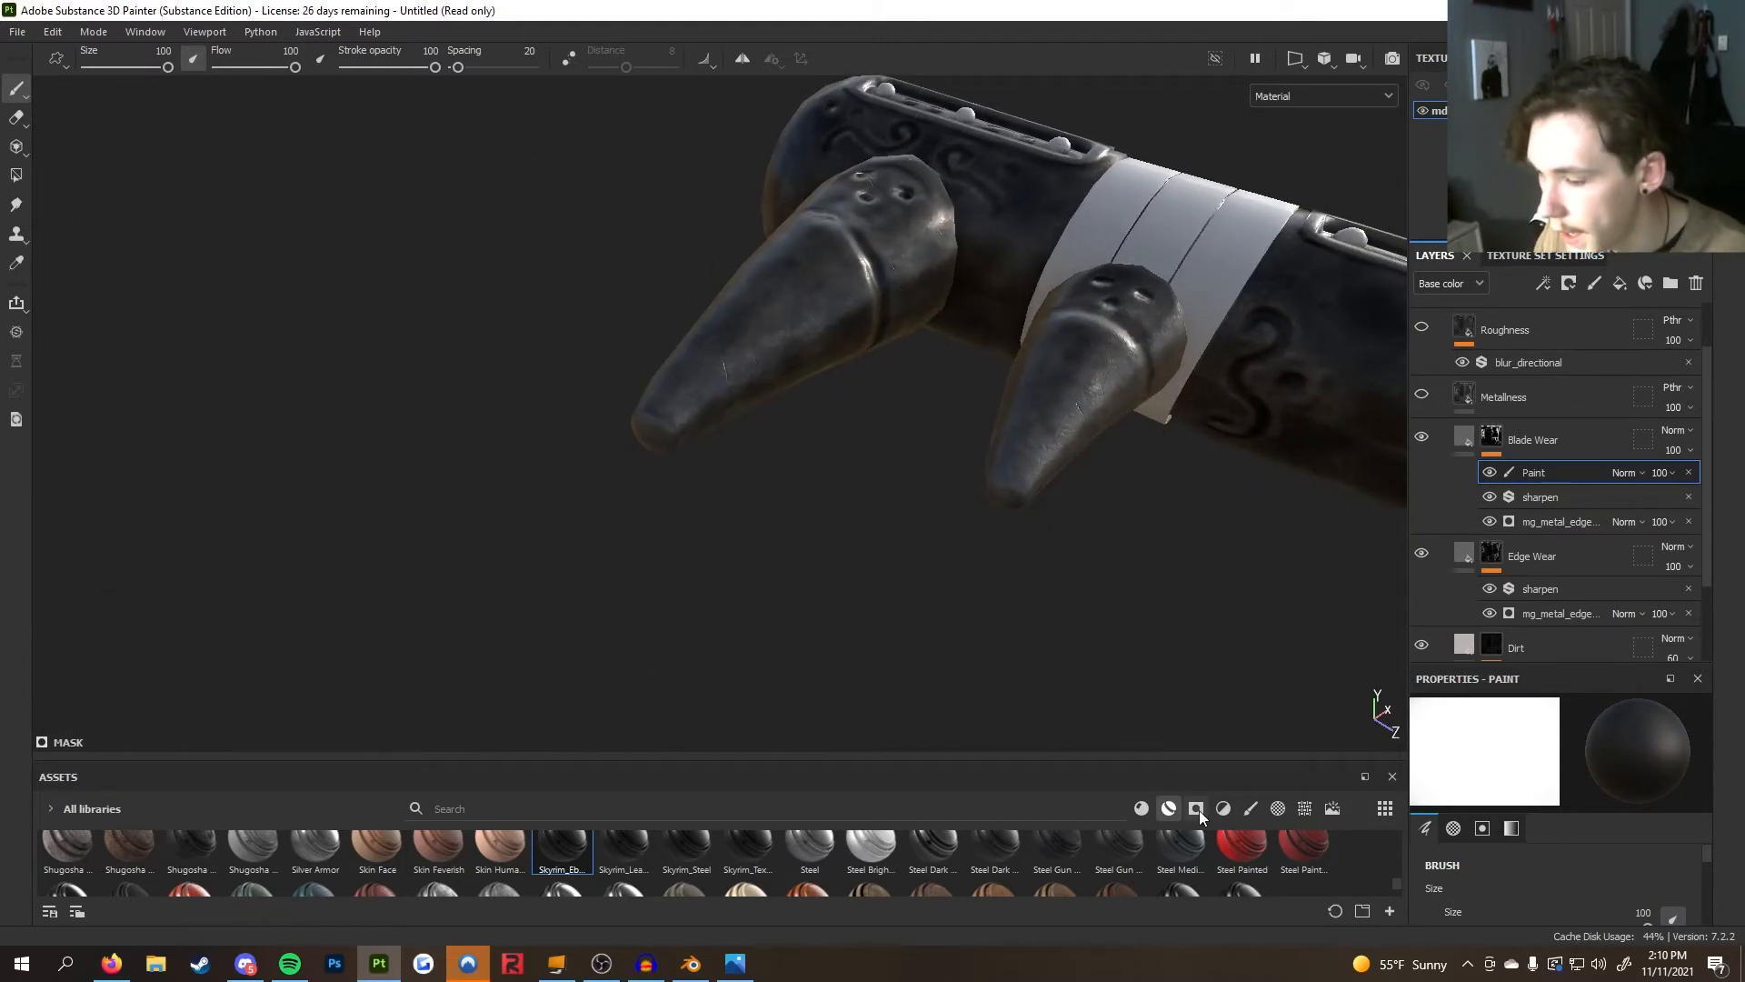
# Set the paint brush's alpha to Grunge Concrete by searching the alphas for grunge
pyautogui.scroll(-5, 1561, 876)
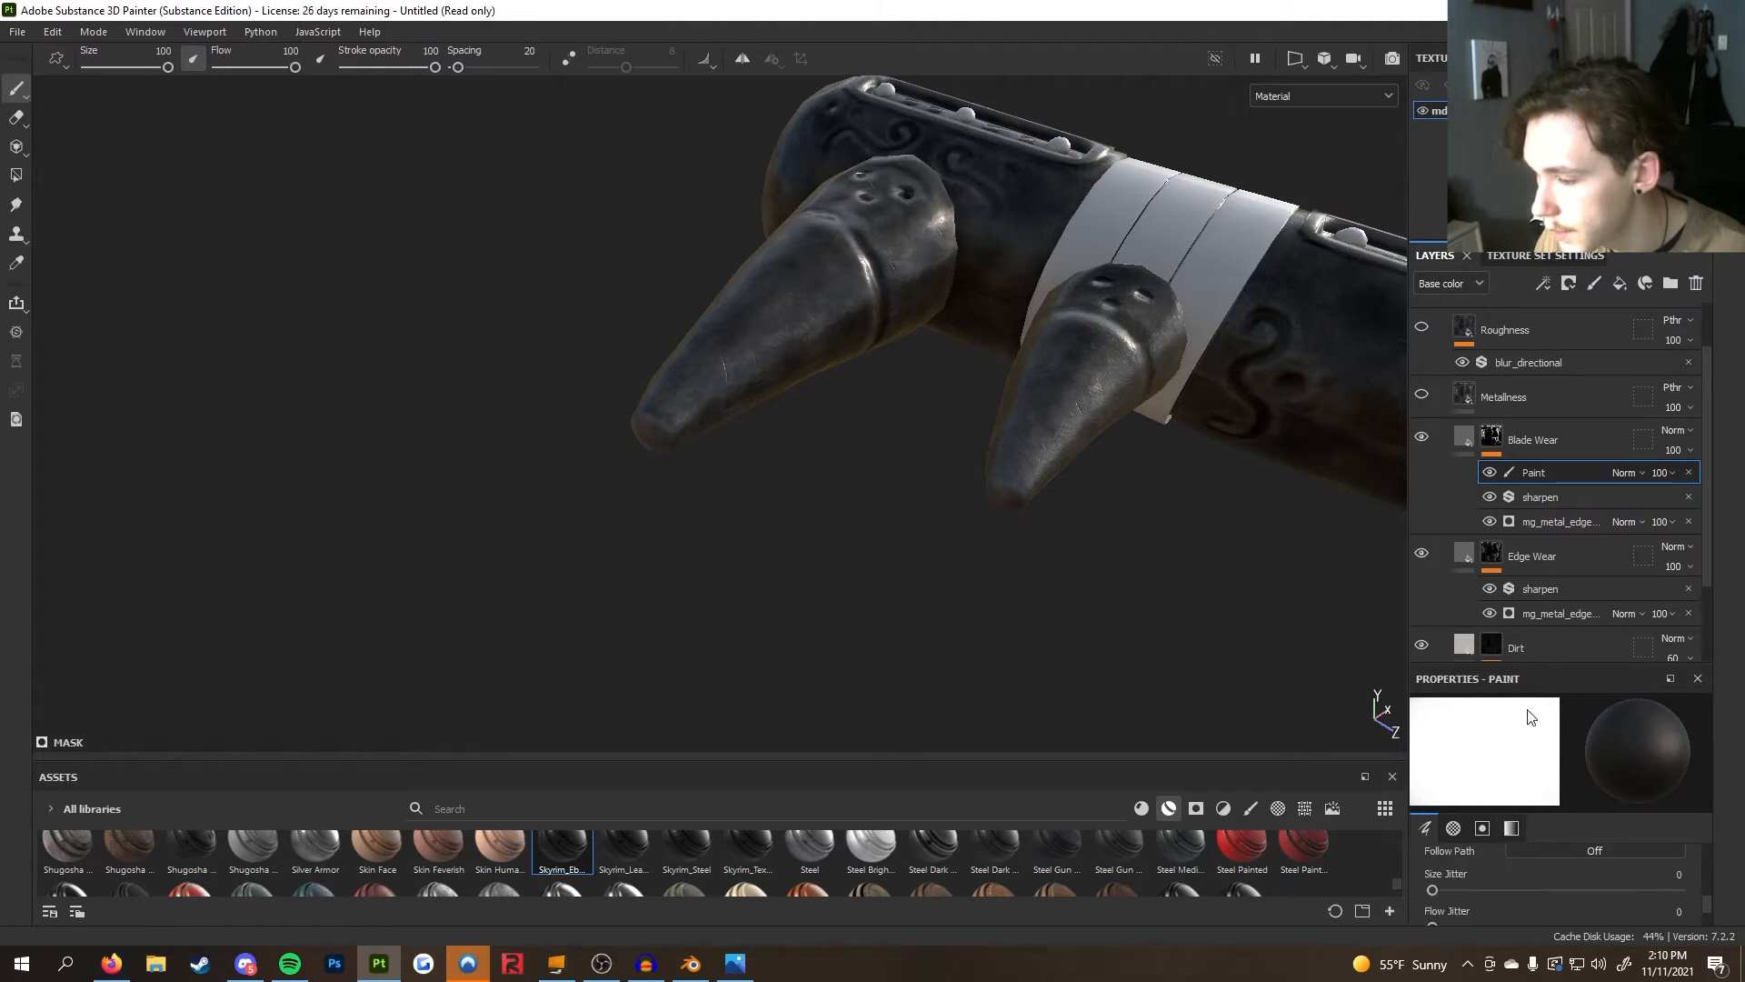
pyautogui.moveTo(1535, 665); pyautogui.dragTo(1533, 437)
pyautogui.scroll(-4, 1618, 807)
pyautogui.scroll(-4, 1610, 797)
pyautogui.scroll(3, 1609, 793)
pyautogui.click(1476, 670)
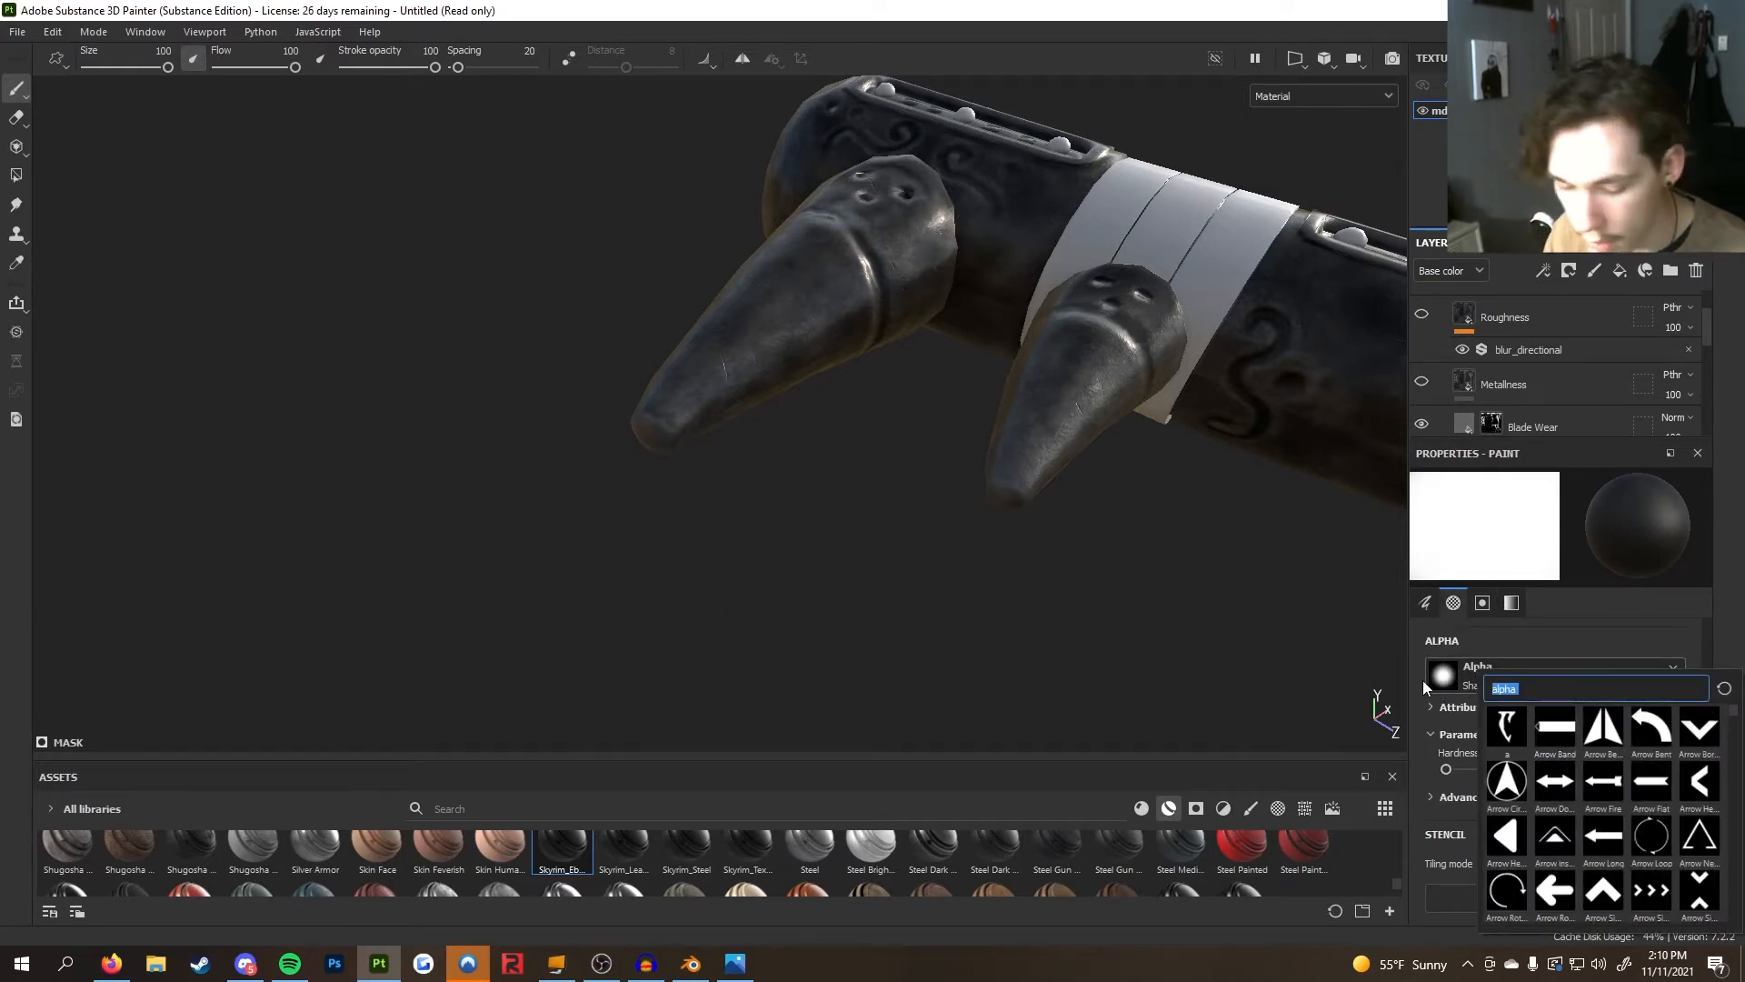
pyautogui.write('grunge')
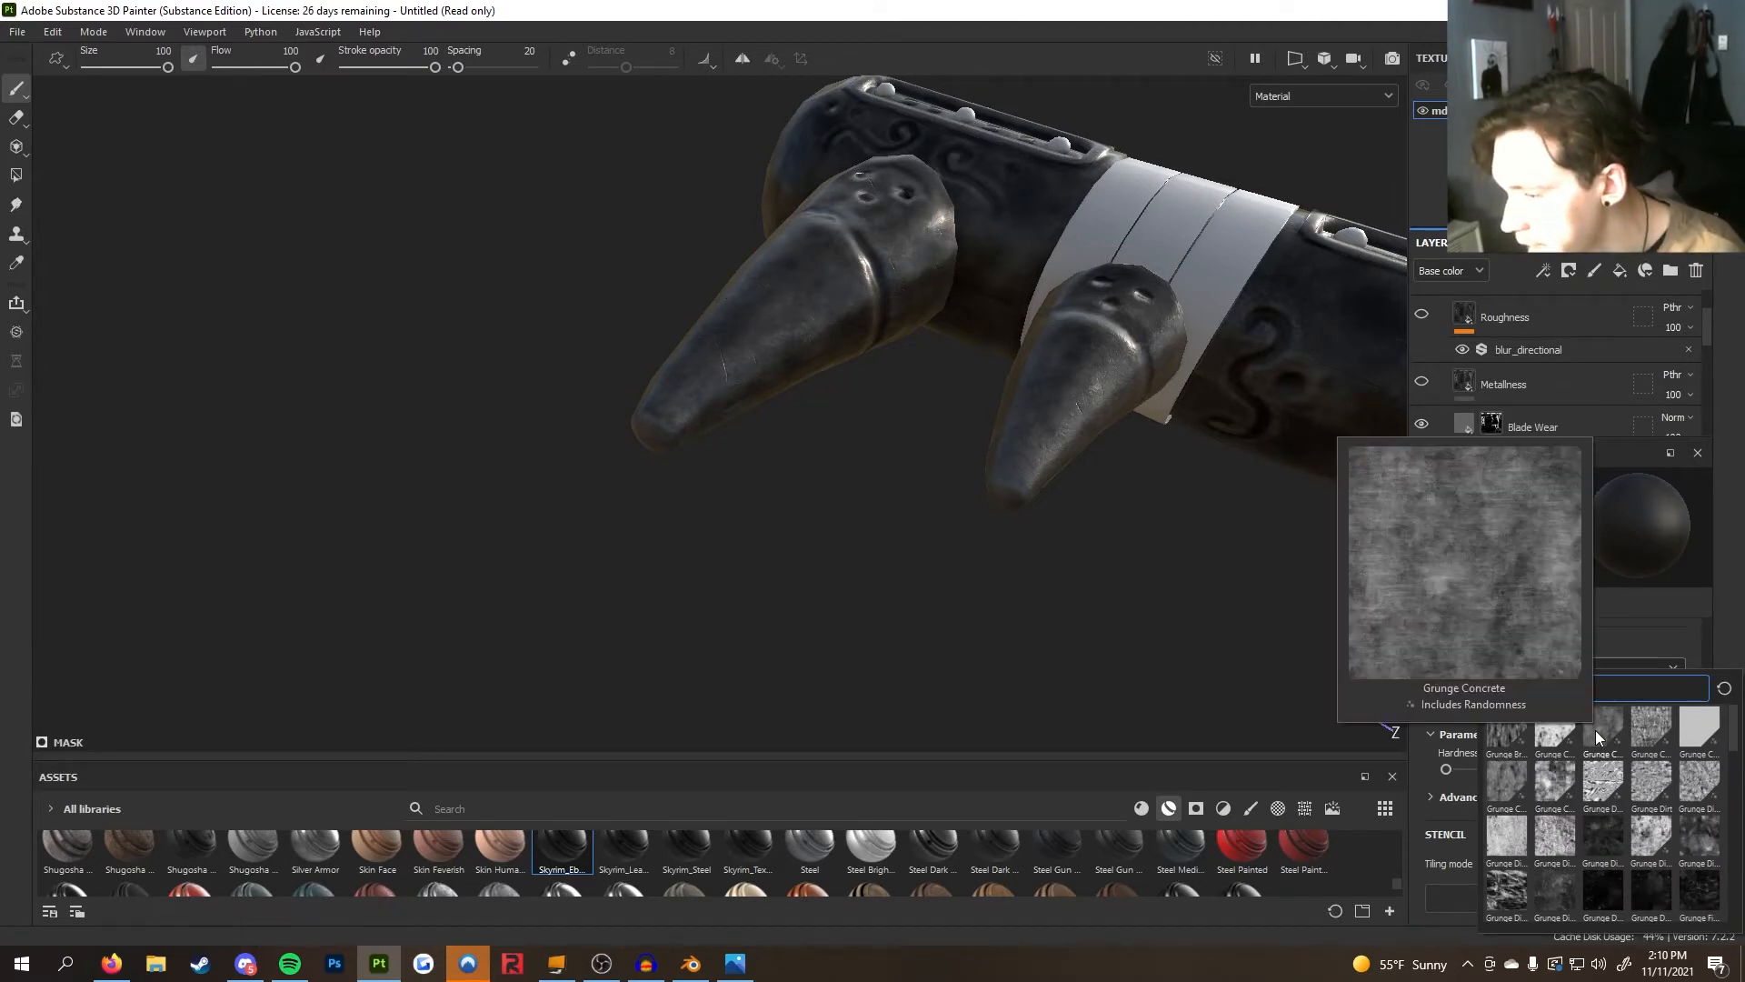
pyautogui.click(1598, 736)
# Shrink the brush to about 3 and set the paint's grayscale value to 1
pyautogui.moveTo(1101, 495)
pyautogui.keyDown('alt'); pyautogui.mouseDown()
pyautogui.moveTo(1104, 591)
pyautogui.moveTo(1119, 585)
pyautogui.mouseUp(); pyautogui.keyUp('alt')
pyautogui.press('[')
pyautogui.press('[')
pyautogui.press('[')
pyautogui.press('[')
pyautogui.press('[')
pyautogui.press('[')
pyautogui.press('[')
pyautogui.press('[')
pyautogui.press('[')
pyautogui.press('[')
pyautogui.press('[')
pyautogui.press('[')
pyautogui.press('[')
pyautogui.press('[')
pyautogui.press('[')
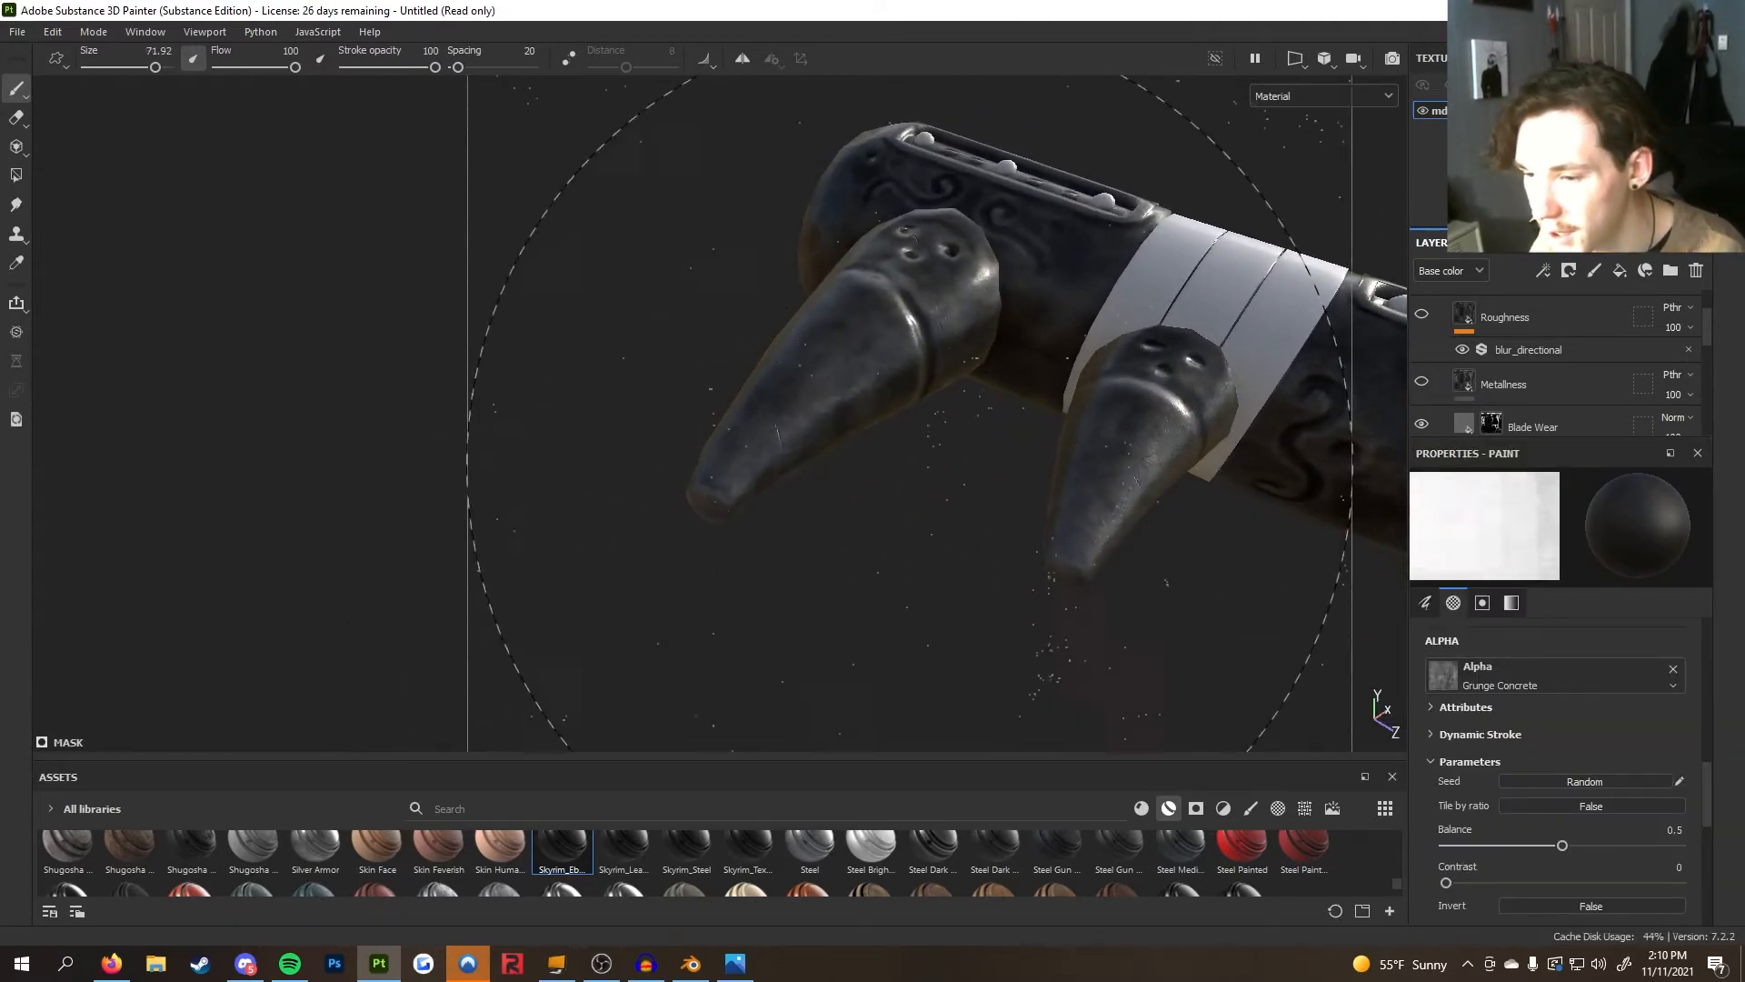
pyautogui.click(1551, 706)
pyautogui.scroll(-2, 1552, 705)
pyautogui.moveTo(1568, 443); pyautogui.dragTo(1562, 554)
pyautogui.keyDown('alt'); pyautogui.moveTo(1107, 481); pyautogui.dragTo(1066, 538, button='middle'); pyautogui.keyUp('alt')
pyautogui.scroll(-8, 1525, 818)
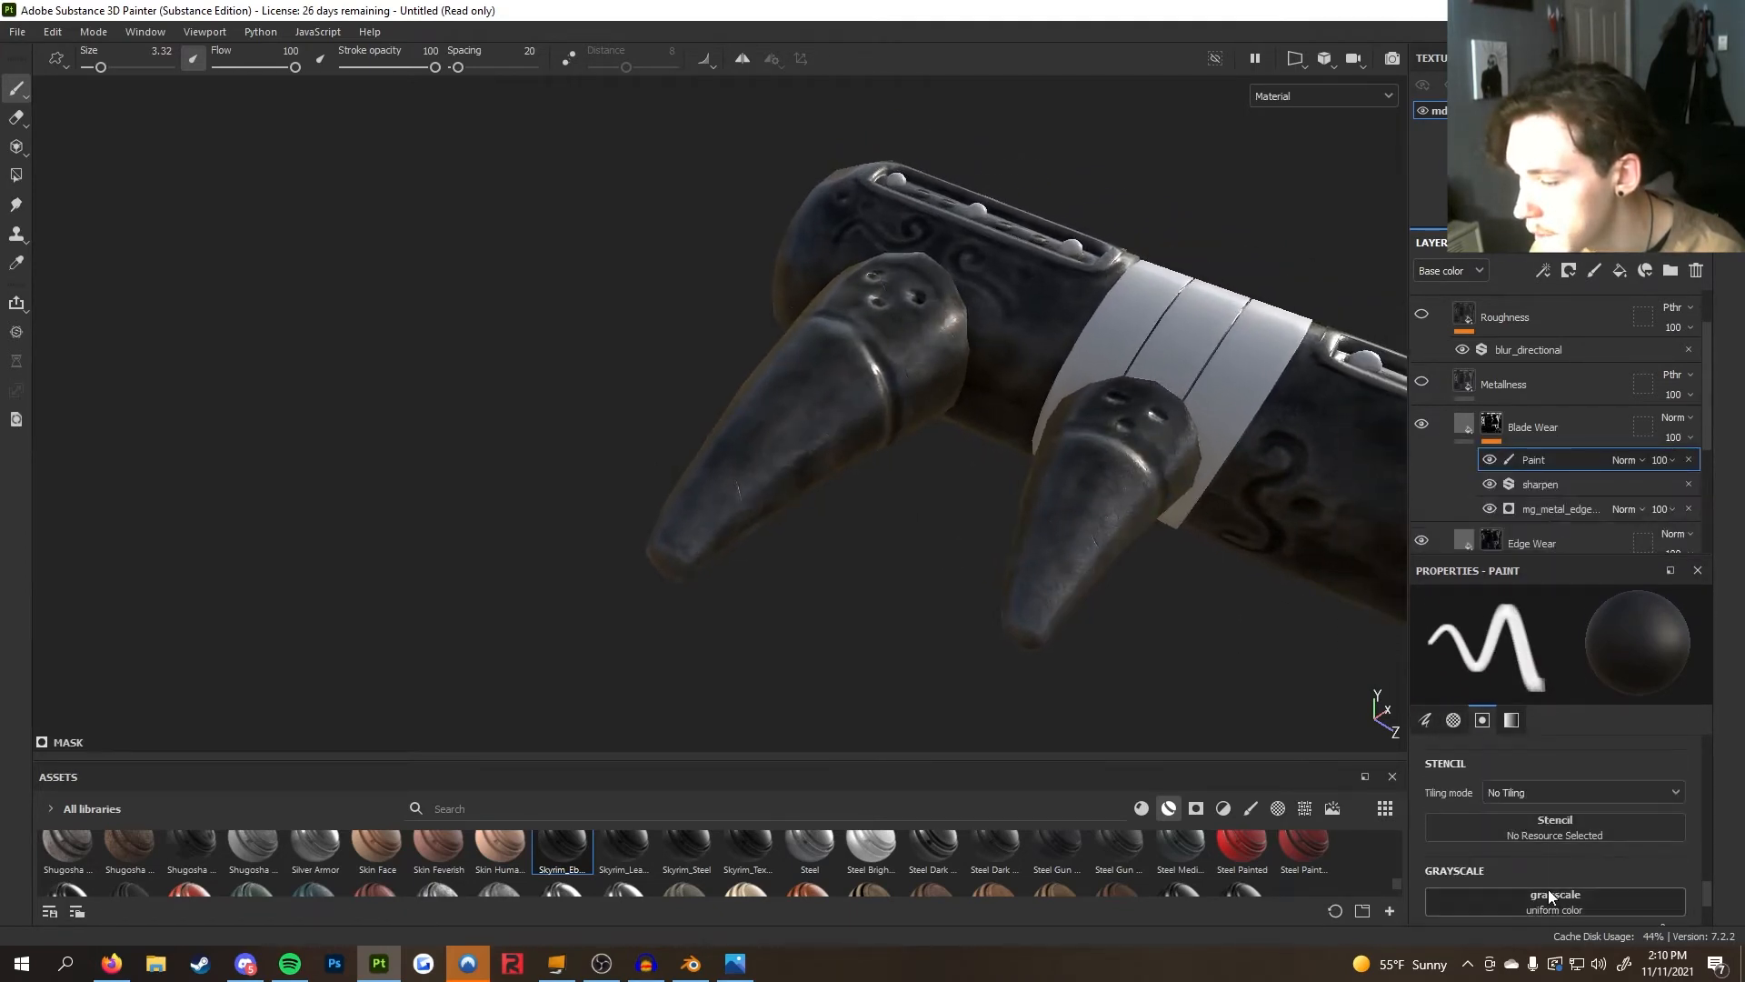
pyautogui.scroll(-2, 1550, 897)
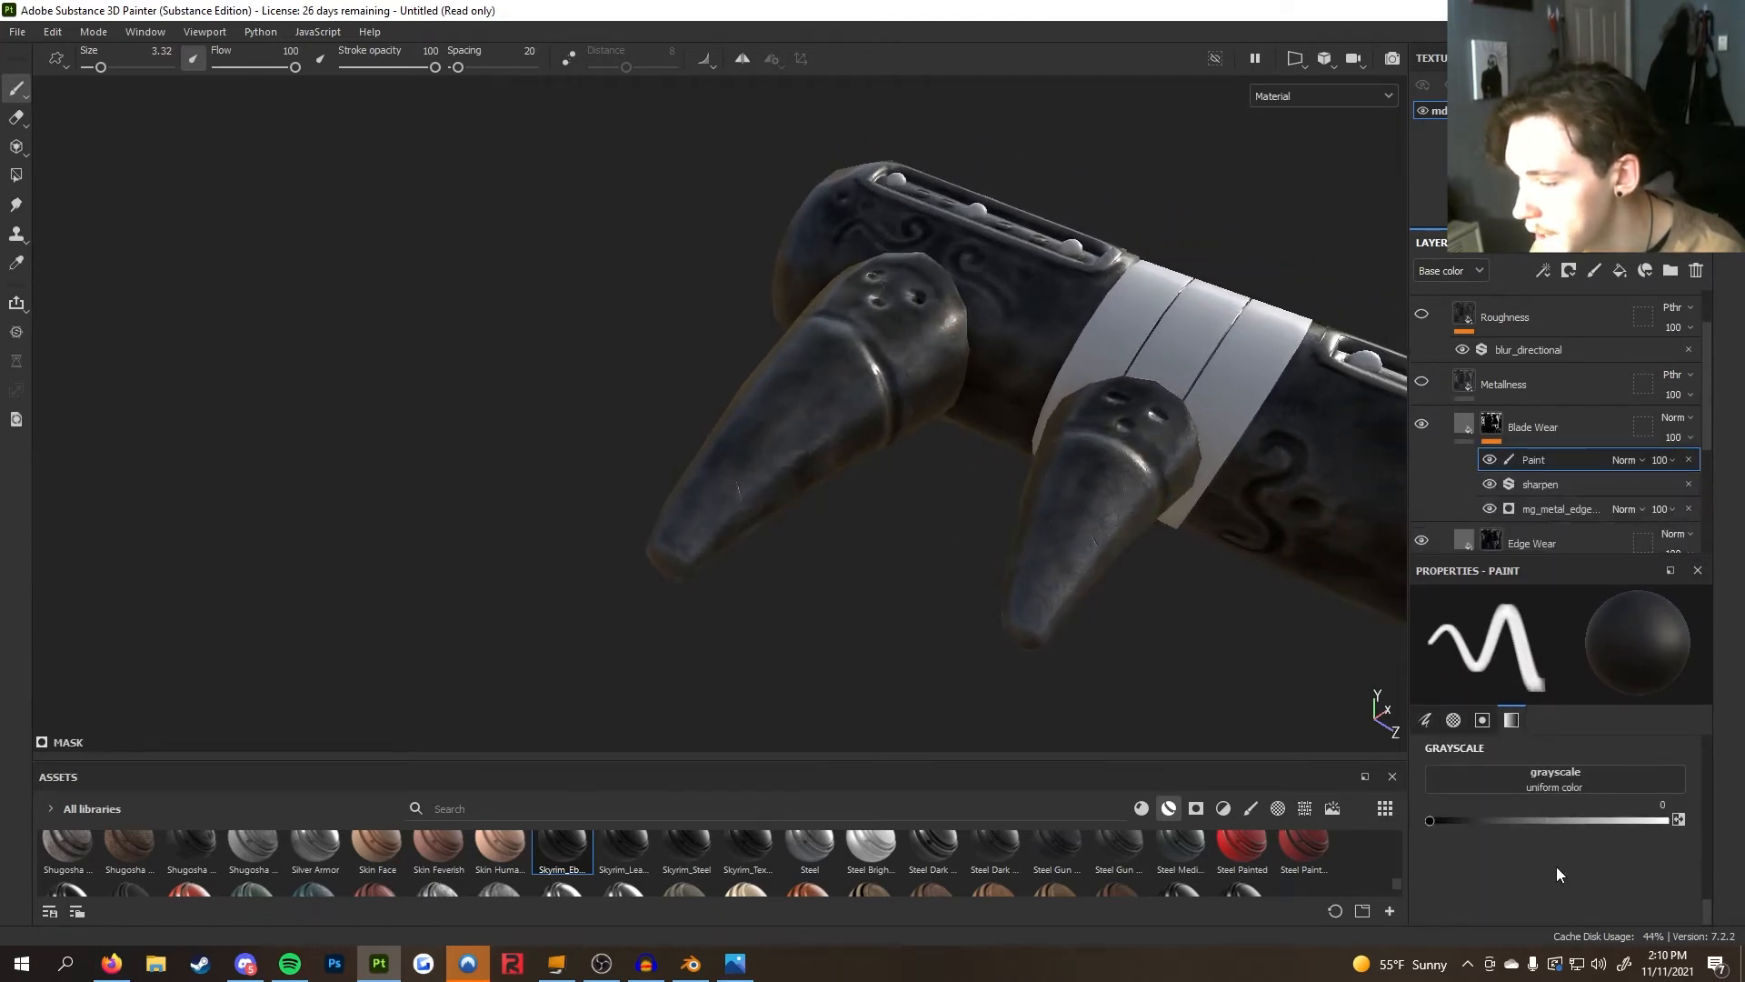
pyautogui.moveTo(1432, 818); pyautogui.dragTo(1667, 819)
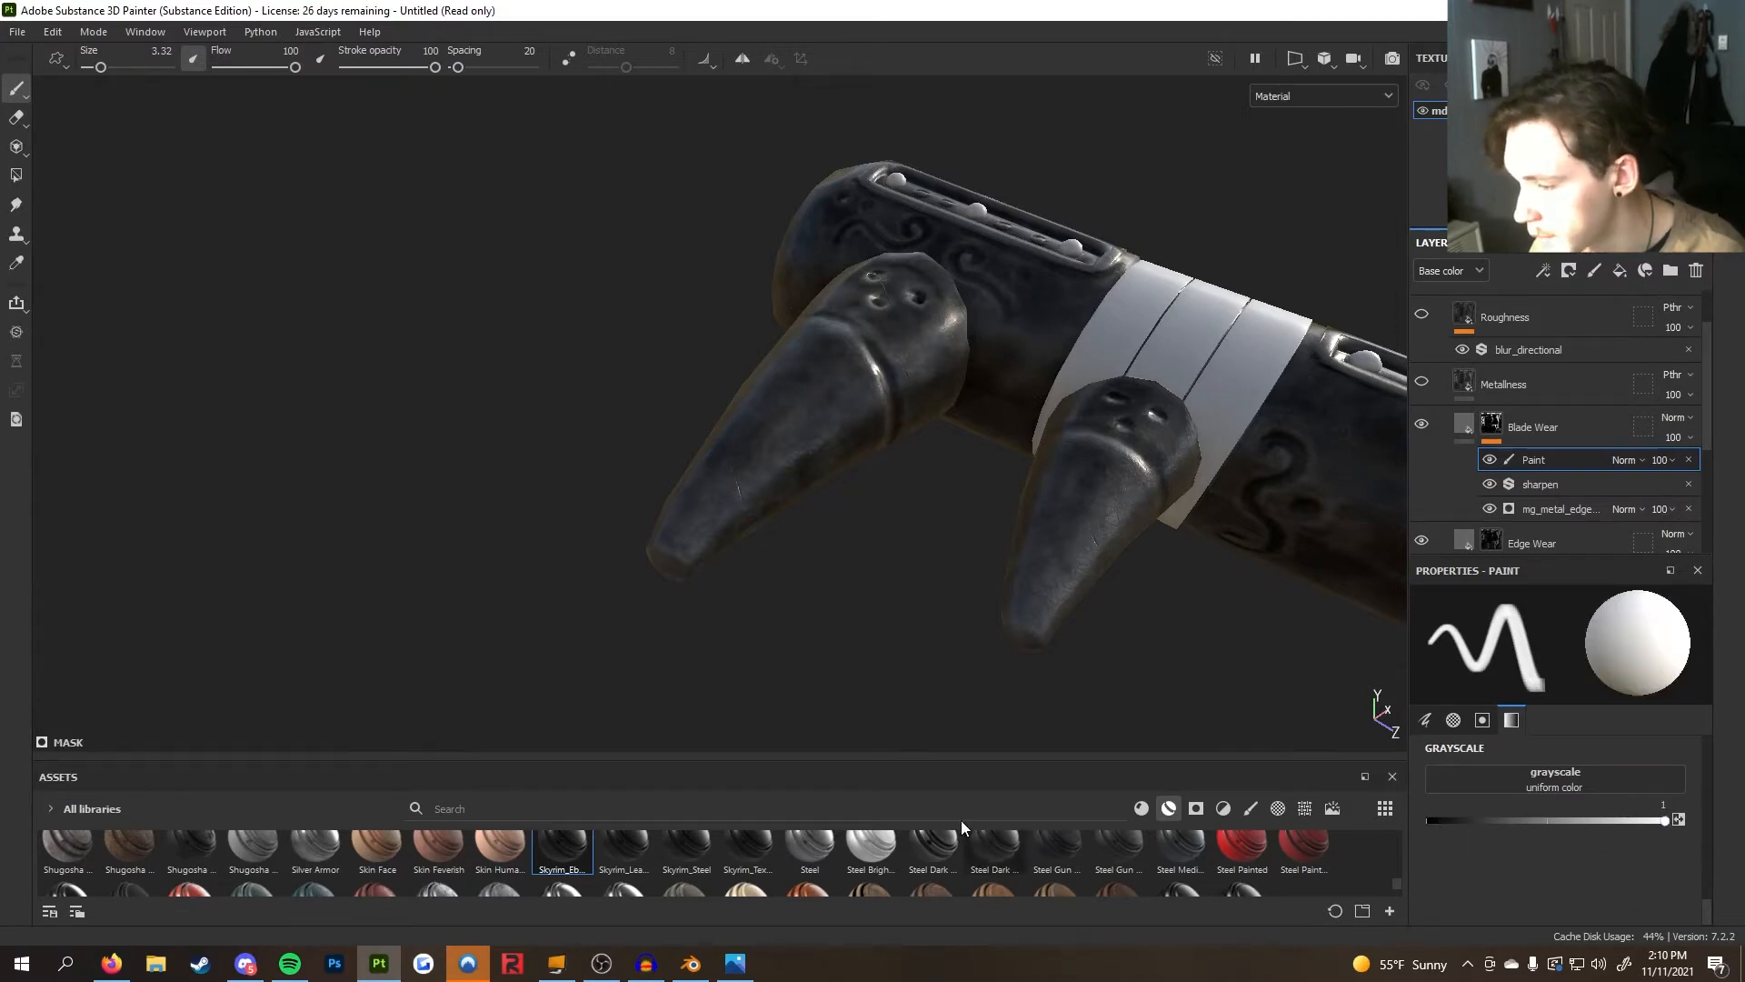
# Paint white wear onto the blade tips in the Blade Wear mask
pyautogui.keyDown('alt'); pyautogui.moveTo(771, 592); pyautogui.dragTo(874, 600); pyautogui.keyUp('alt')
pyautogui.keyDown('alt'); pyautogui.moveTo(876, 600); pyautogui.dragTo(910, 582, button='middle'); pyautogui.keyUp('alt')
pyautogui.keyDown('ctrl'); pyautogui.moveTo(842, 605); pyautogui.dragTo(902, 618, button='right'); pyautogui.keyUp('ctrl')
pyautogui.moveTo(830, 618)
pyautogui.keyDown('ctrl'); pyautogui.mouseDown()
pyautogui.moveTo(822, 603)
pyautogui.moveTo(799, 654)
pyautogui.moveTo(1059, 577)
pyautogui.moveTo(888, 507)
pyautogui.moveTo(1014, 573)
pyautogui.moveTo(788, 581)
pyautogui.mouseUp(); pyautogui.keyUp('ctrl')
pyautogui.keyDown('alt'); pyautogui.moveTo(1141, 557); pyautogui.dragTo(1399, 691); pyautogui.keyUp('alt')
pyautogui.scroll(5, 1536, 773)
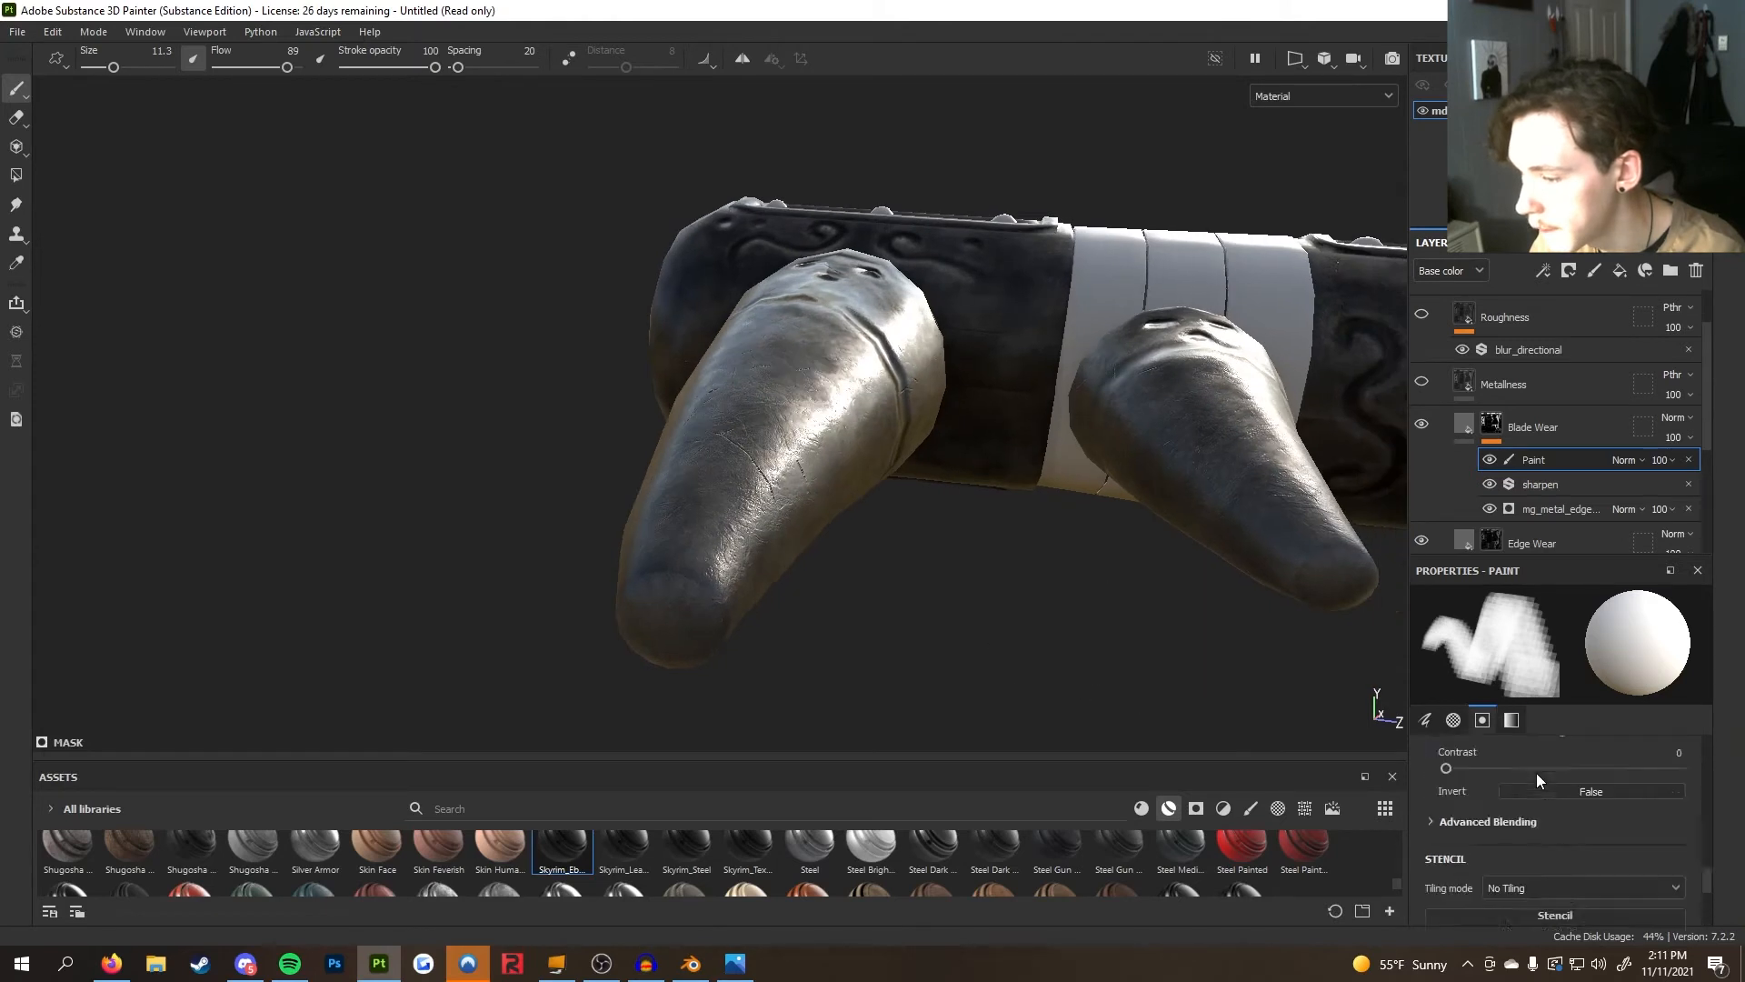
pyautogui.scroll(1, 1538, 784)
# Switch the brush alpha to Grunge Brushed and paint more wear on both blade tips
pyautogui.click(1530, 822)
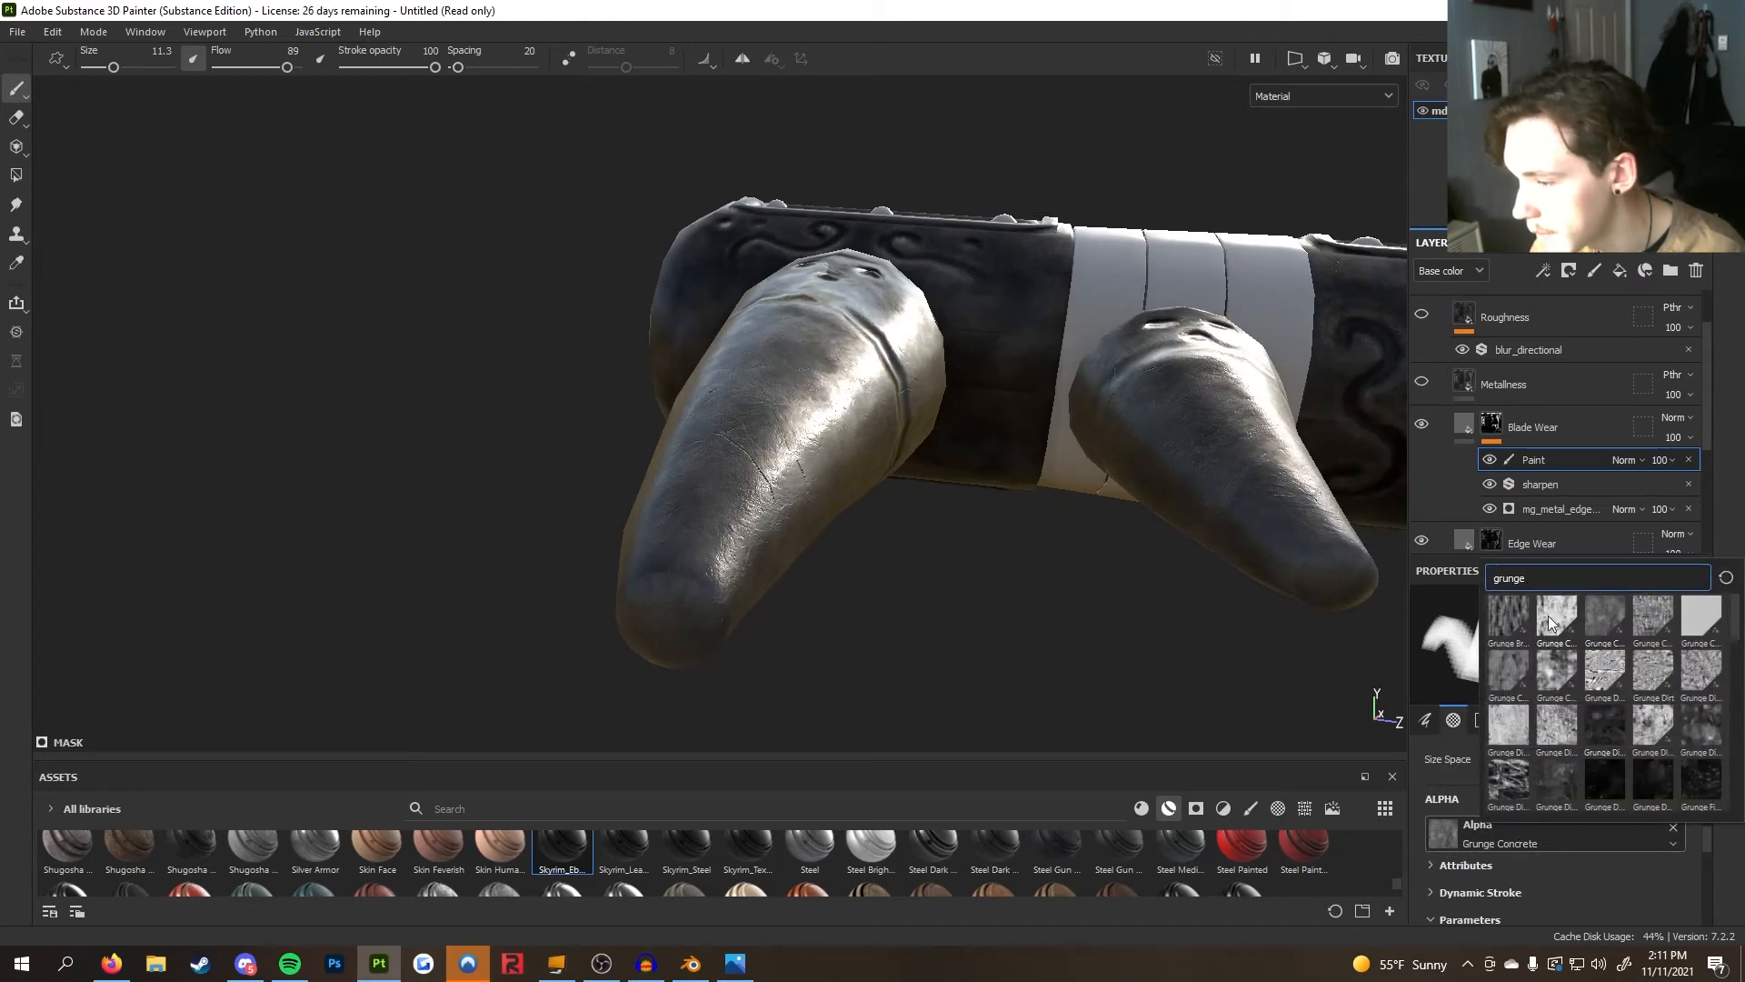
pyautogui.click(1505, 627)
pyautogui.moveTo(912, 543)
pyautogui.keyDown('alt'); pyautogui.mouseDown()
pyautogui.moveTo(1072, 549)
pyautogui.moveTo(1021, 553)
pyautogui.mouseUp(); pyautogui.keyUp('alt')
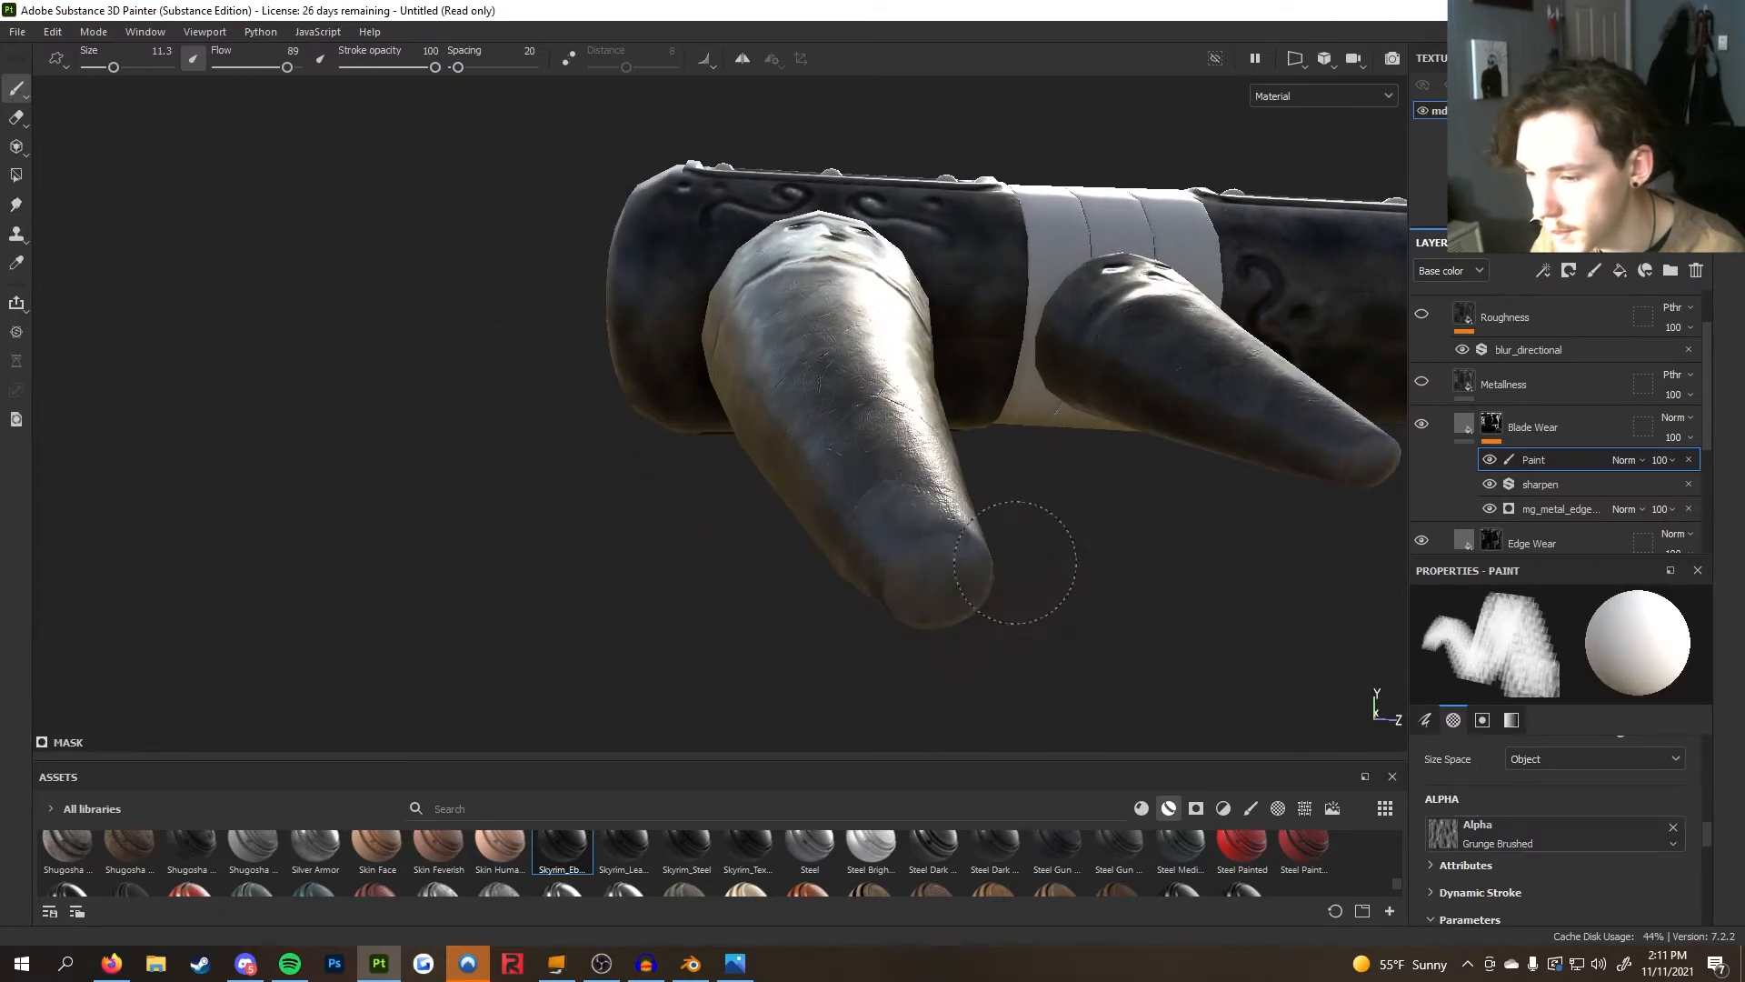
pyautogui.moveTo(914, 574)
pyautogui.keyDown('alt'); pyautogui.mouseDown()
pyautogui.moveTo(818, 635)
pyautogui.moveTo(1020, 616)
pyautogui.moveTo(837, 487)
pyautogui.moveTo(899, 588)
pyautogui.moveTo(1170, 595)
pyautogui.moveTo(1102, 564)
pyautogui.moveTo(681, 506)
pyautogui.moveTo(881, 370)
pyautogui.moveTo(1117, 658)
pyautogui.moveTo(849, 670)
pyautogui.moveTo(685, 573)
pyautogui.mouseUp(); pyautogui.keyUp('alt')
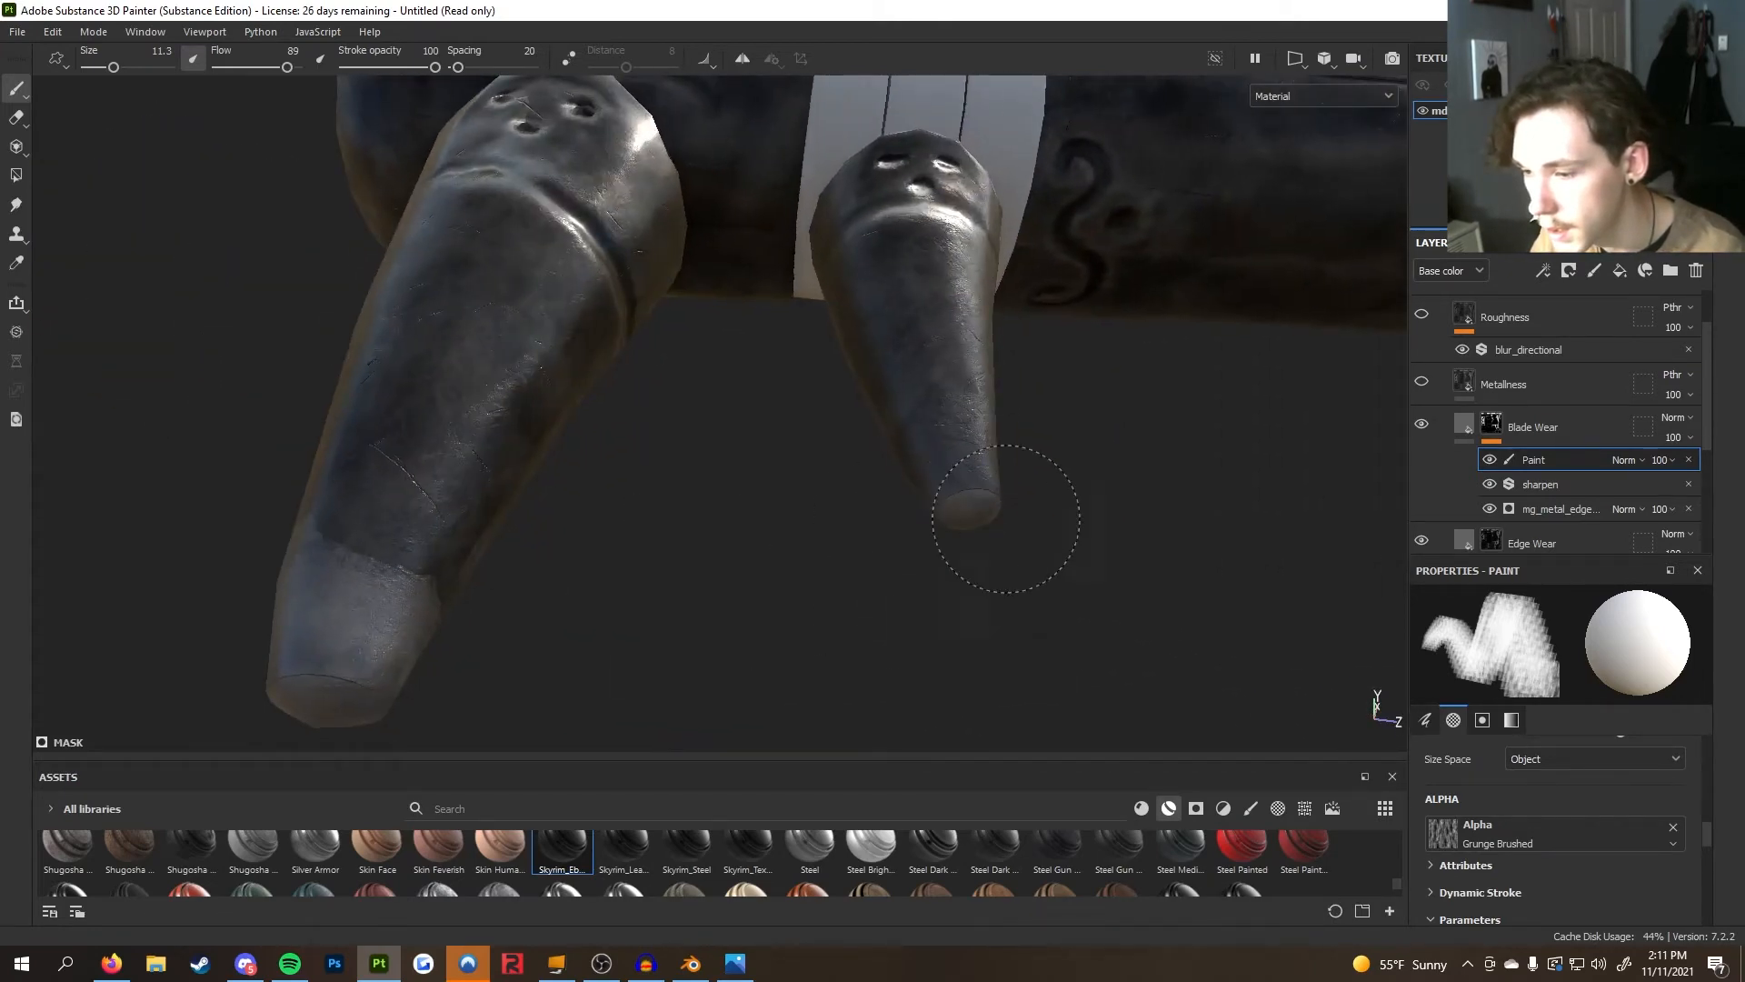
pyautogui.moveTo(973, 448)
pyautogui.keyDown('alt'); pyautogui.mouseDown()
pyautogui.moveTo(721, 506)
pyautogui.moveTo(941, 186)
pyautogui.moveTo(904, 232)
pyautogui.moveTo(864, 487)
pyautogui.moveTo(865, 261)
pyautogui.moveTo(850, 381)
pyautogui.mouseUp(); pyautogui.keyUp('alt')
pyautogui.moveTo(787, 526)
pyautogui.keyDown('alt'); pyautogui.mouseDown()
pyautogui.moveTo(806, 429)
pyautogui.moveTo(818, 694)
pyautogui.moveTo(892, 576)
pyautogui.moveTo(827, 510)
pyautogui.mouseUp(); pyautogui.keyUp('alt')
pyautogui.moveTo(810, 303)
pyautogui.keyDown('alt'); pyautogui.mouseDown()
pyautogui.moveTo(890, 507)
pyautogui.moveTo(779, 460)
pyautogui.mouseUp(); pyautogui.keyUp('alt')
pyautogui.moveTo(966, 526)
pyautogui.keyDown('alt'); pyautogui.mouseDown()
pyautogui.moveTo(891, 605)
pyautogui.moveTo(1091, 526)
pyautogui.moveTo(681, 545)
pyautogui.moveTo(1008, 509)
pyautogui.mouseUp(); pyautogui.keyUp('alt')
# Remove the brush alpha and pick a Kyle's Real brush from the brush library
pyautogui.scroll(-2, 1539, 831)
pyautogui.scroll(3, 1536, 831)
pyautogui.click(1673, 880)
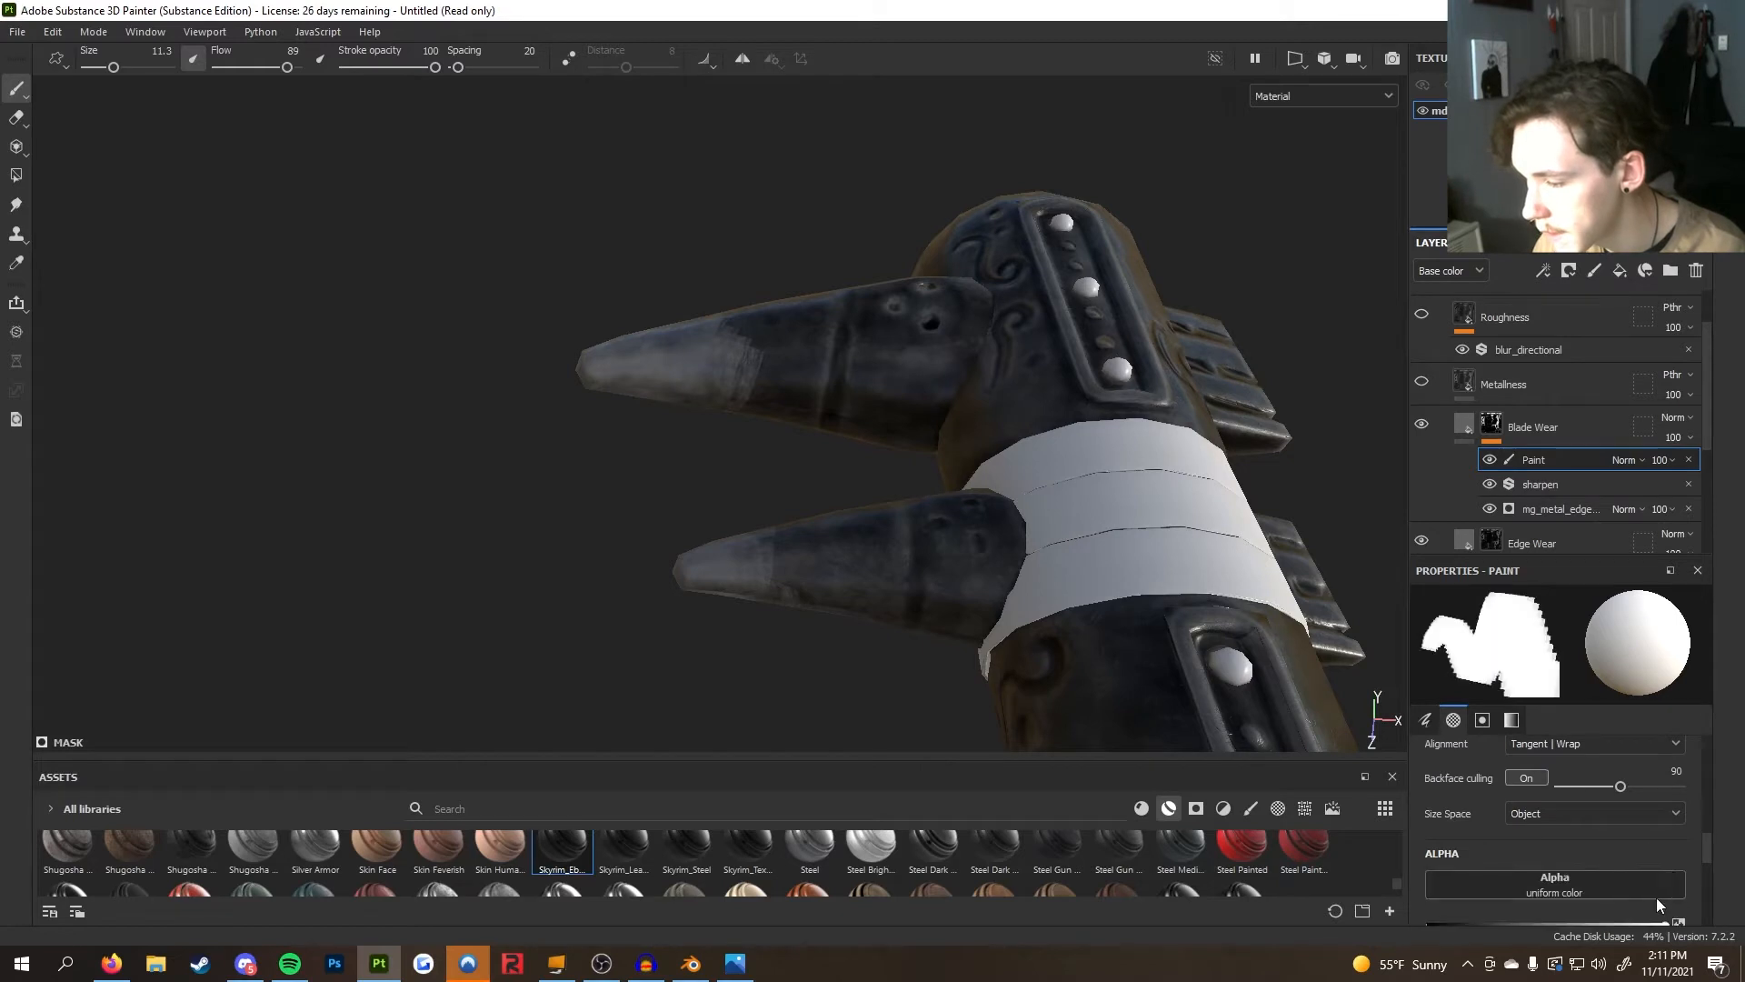
pyautogui.click(1574, 883)
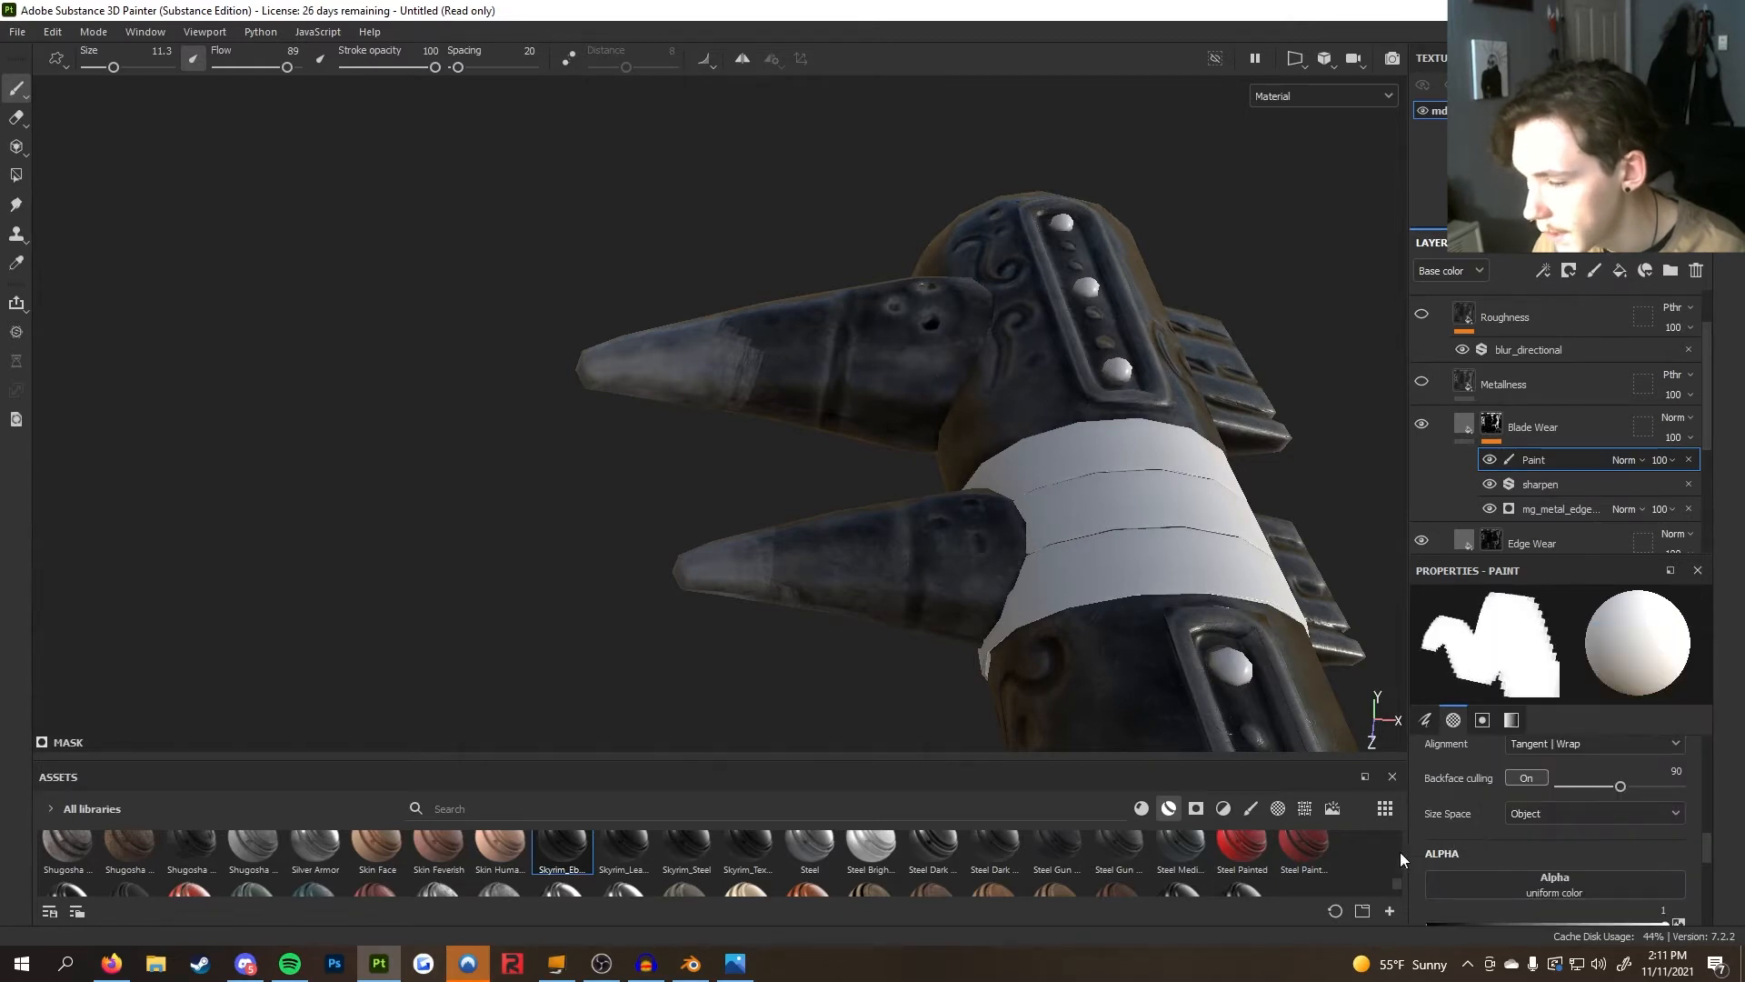
pyautogui.click(1250, 808)
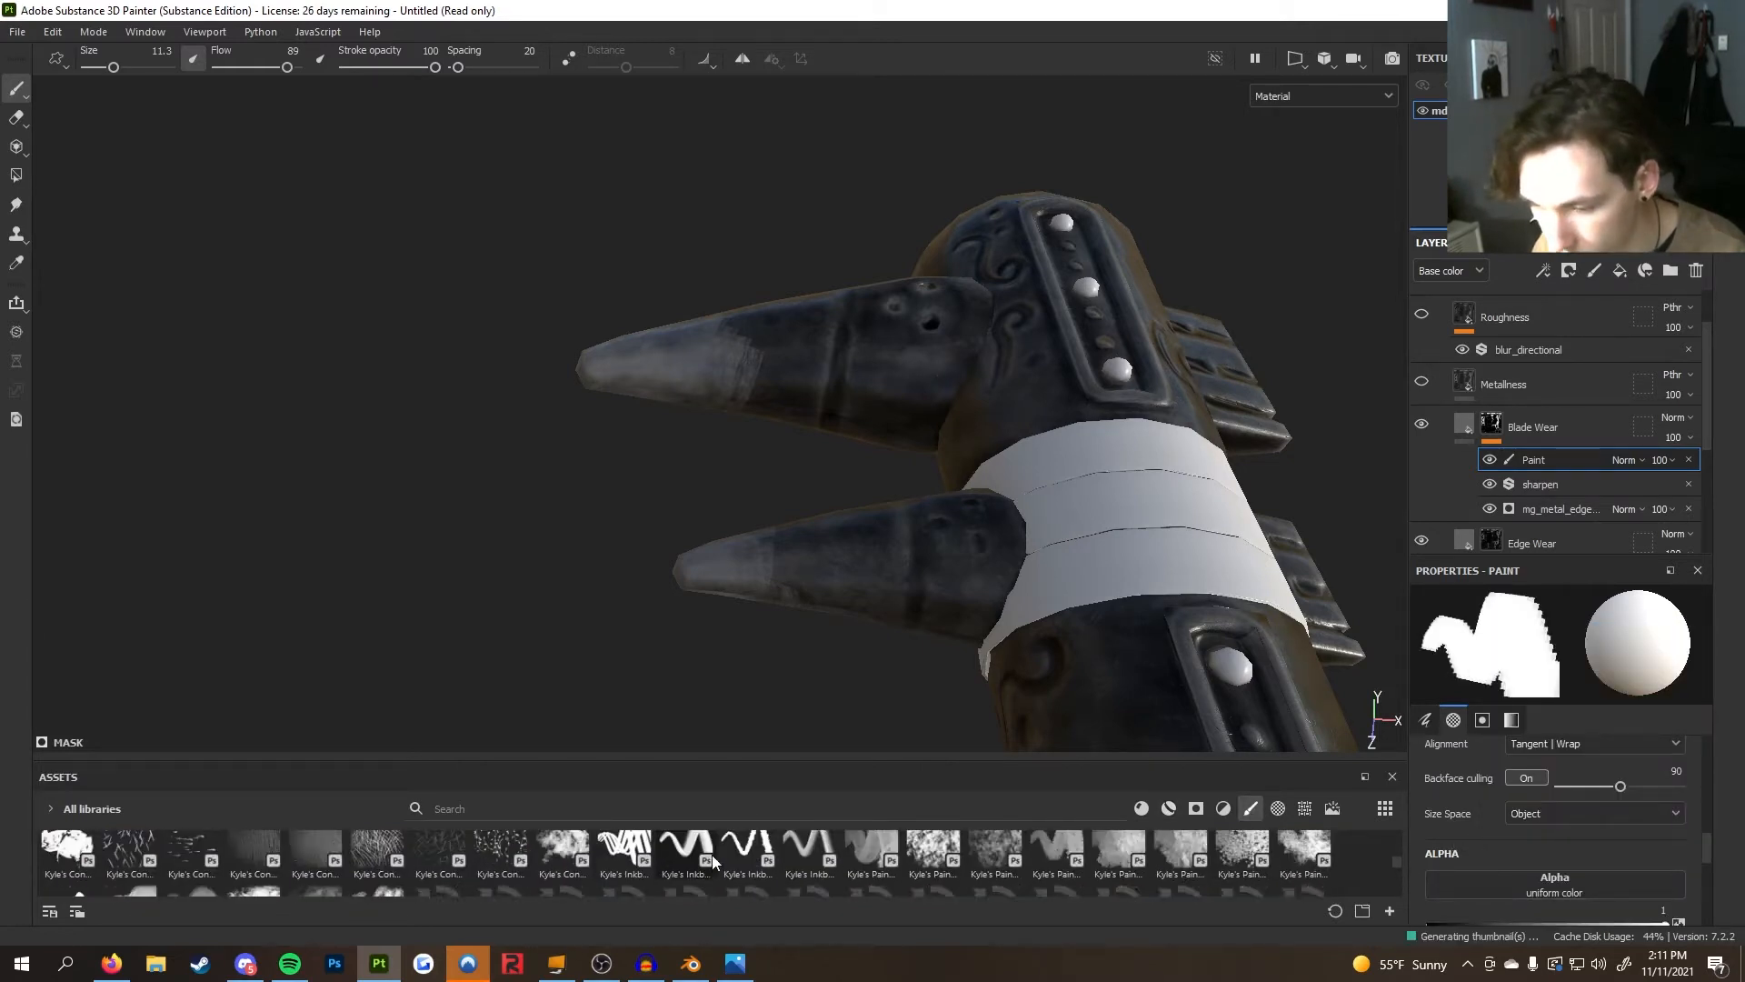
pyautogui.moveTo(775, 746); pyautogui.dragTo(776, 568)
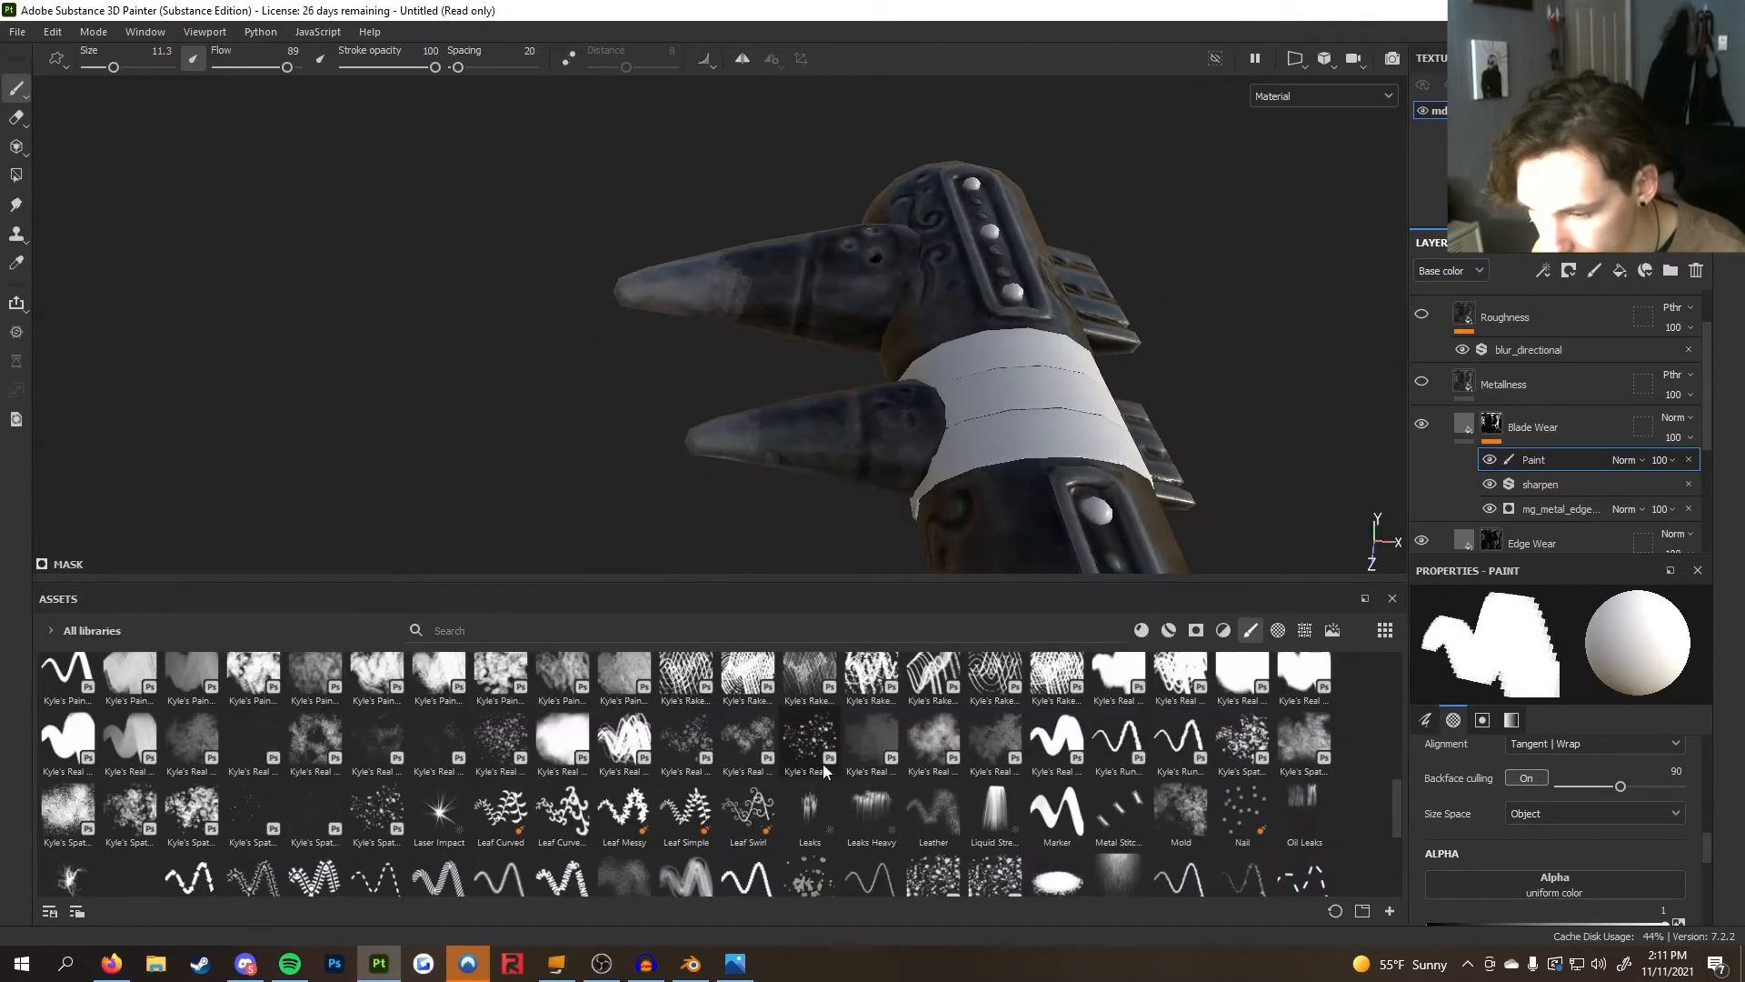
pyautogui.click(954, 724)
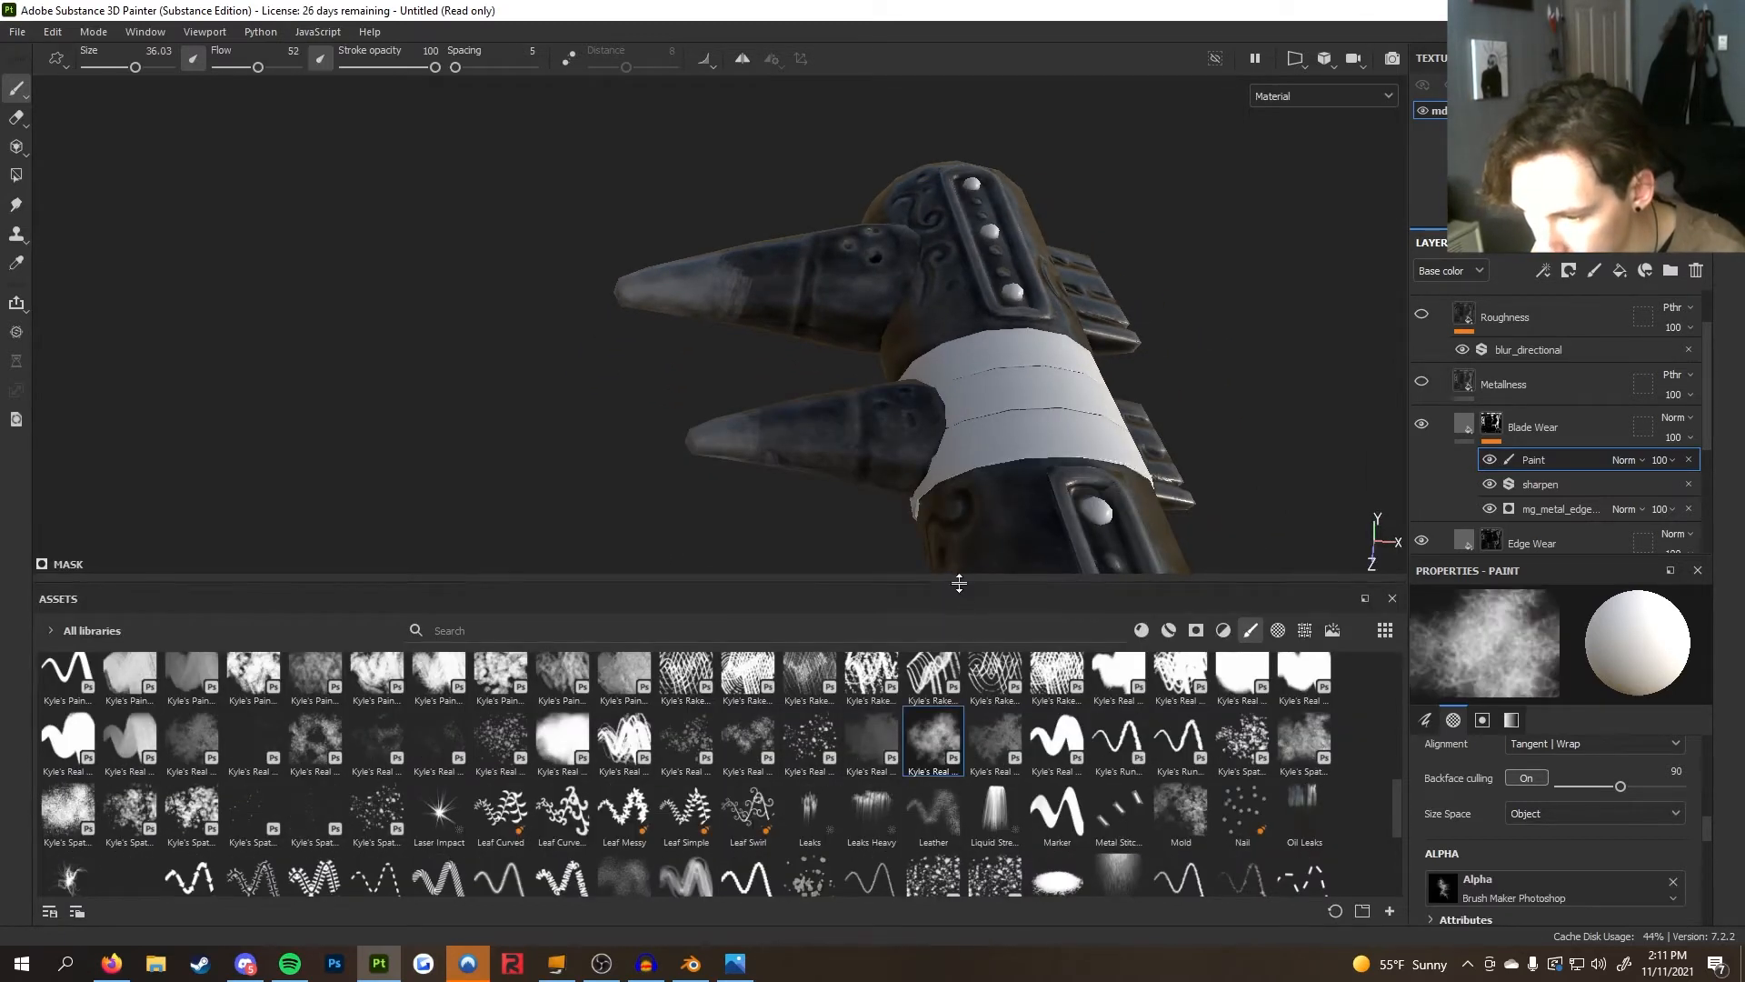
pyautogui.moveTo(953, 585); pyautogui.dragTo(951, 753)
# Set the paint's grayscale value to 0 and the stroke opacity to 36
pyautogui.moveTo(874, 573)
pyautogui.keyDown('alt'); pyautogui.mouseDown()
pyautogui.moveTo(1087, 558)
pyautogui.moveTo(863, 527)
pyautogui.mouseUp(); pyautogui.keyUp('alt')
pyautogui.moveTo(878, 528)
pyautogui.keyDown('ctrl'); pyautogui.mouseDown(button='right')
pyautogui.moveTo(805, 529)
pyautogui.moveTo(869, 529)
pyautogui.mouseUp(button='right'); pyautogui.keyUp('ctrl')
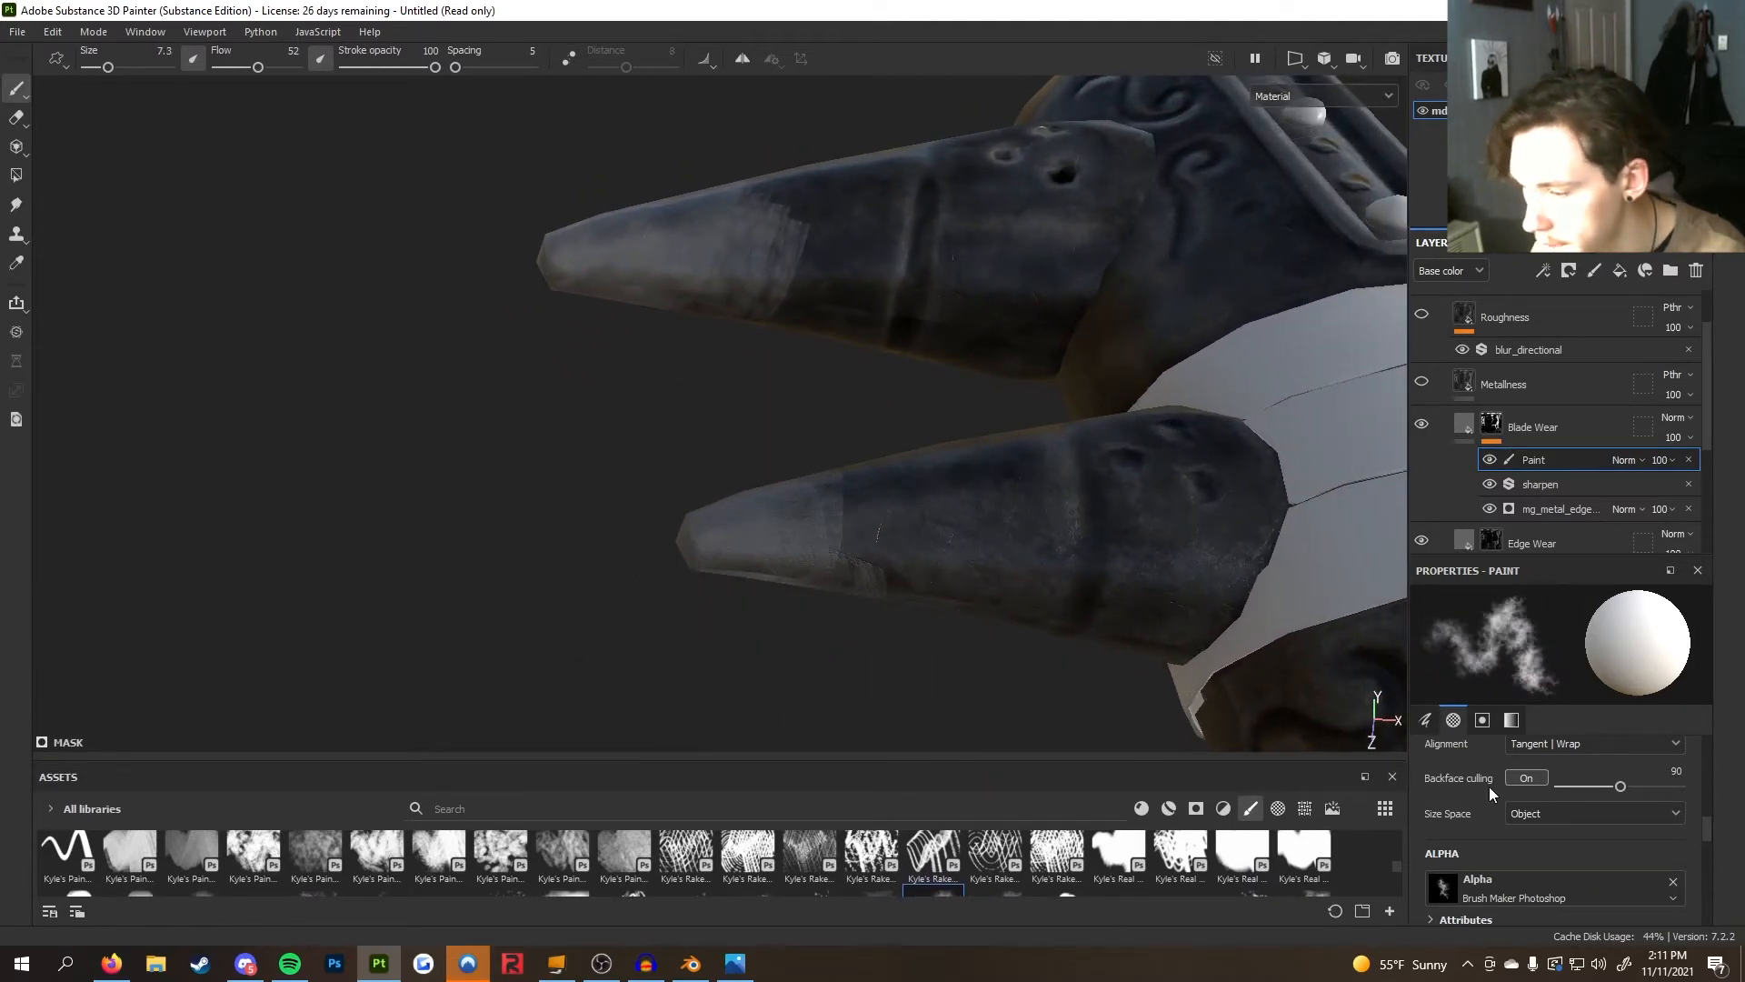
pyautogui.scroll(-10, 1524, 841)
pyautogui.moveTo(1519, 823); pyautogui.dragTo(1418, 824)
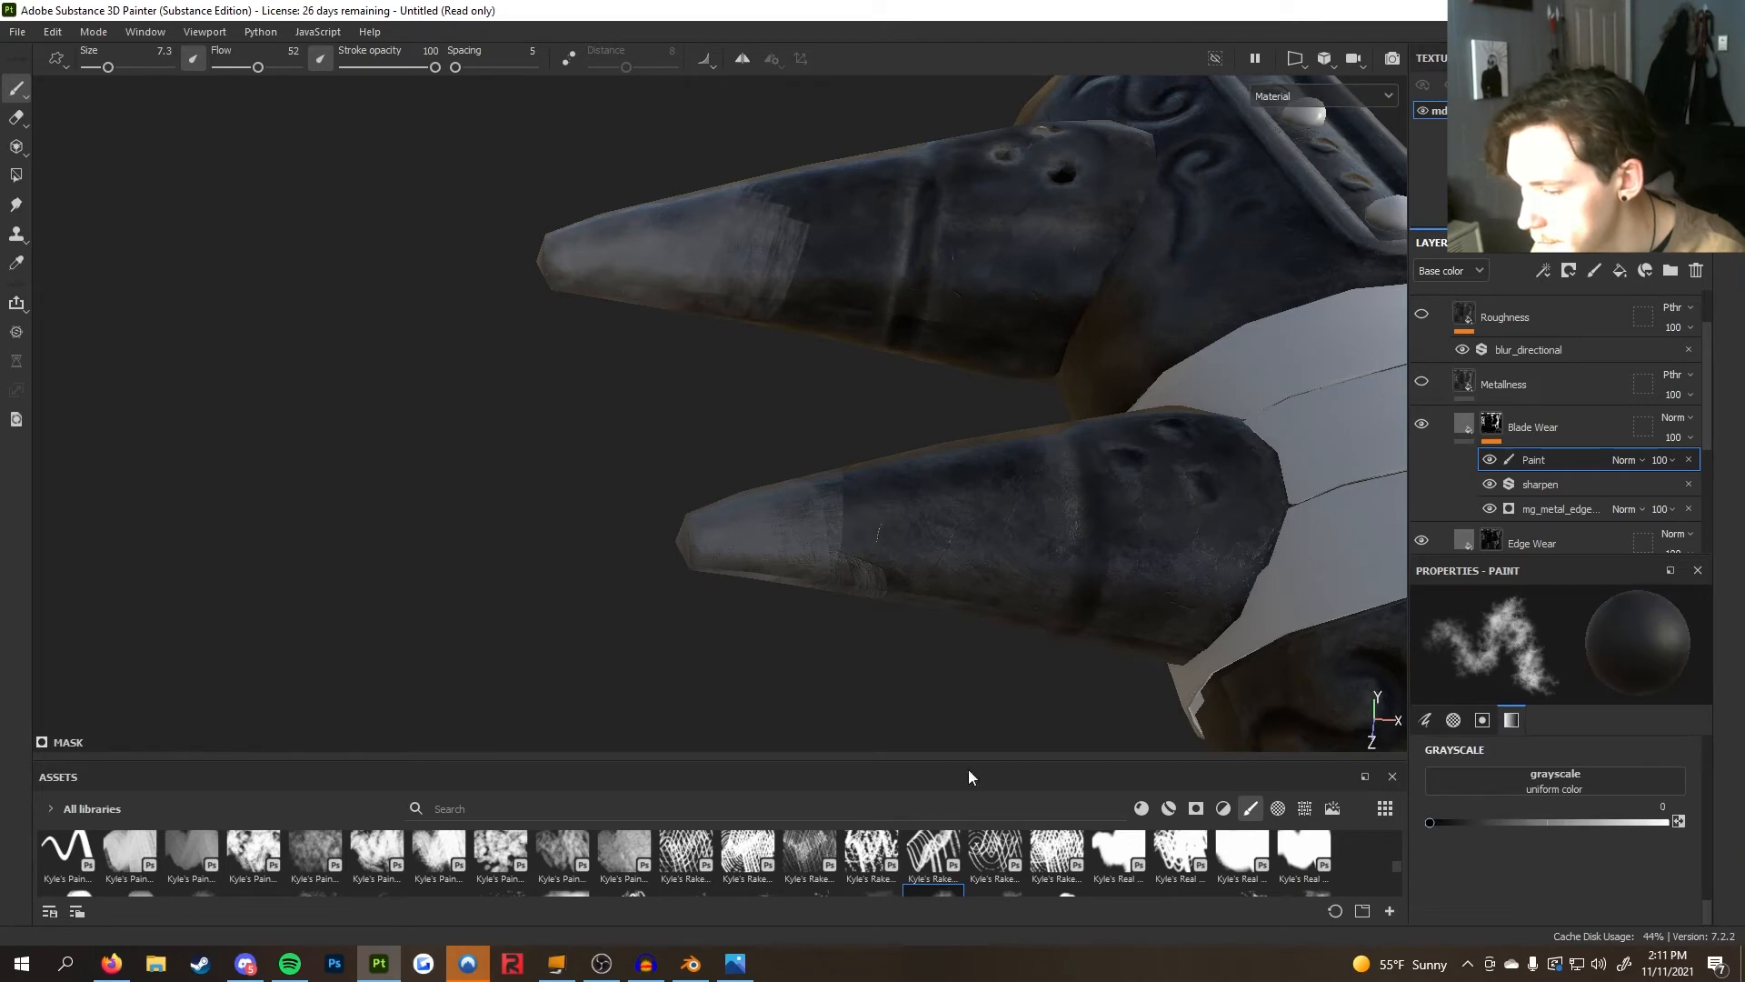
pyautogui.moveTo(431, 70); pyautogui.dragTo(378, 70)
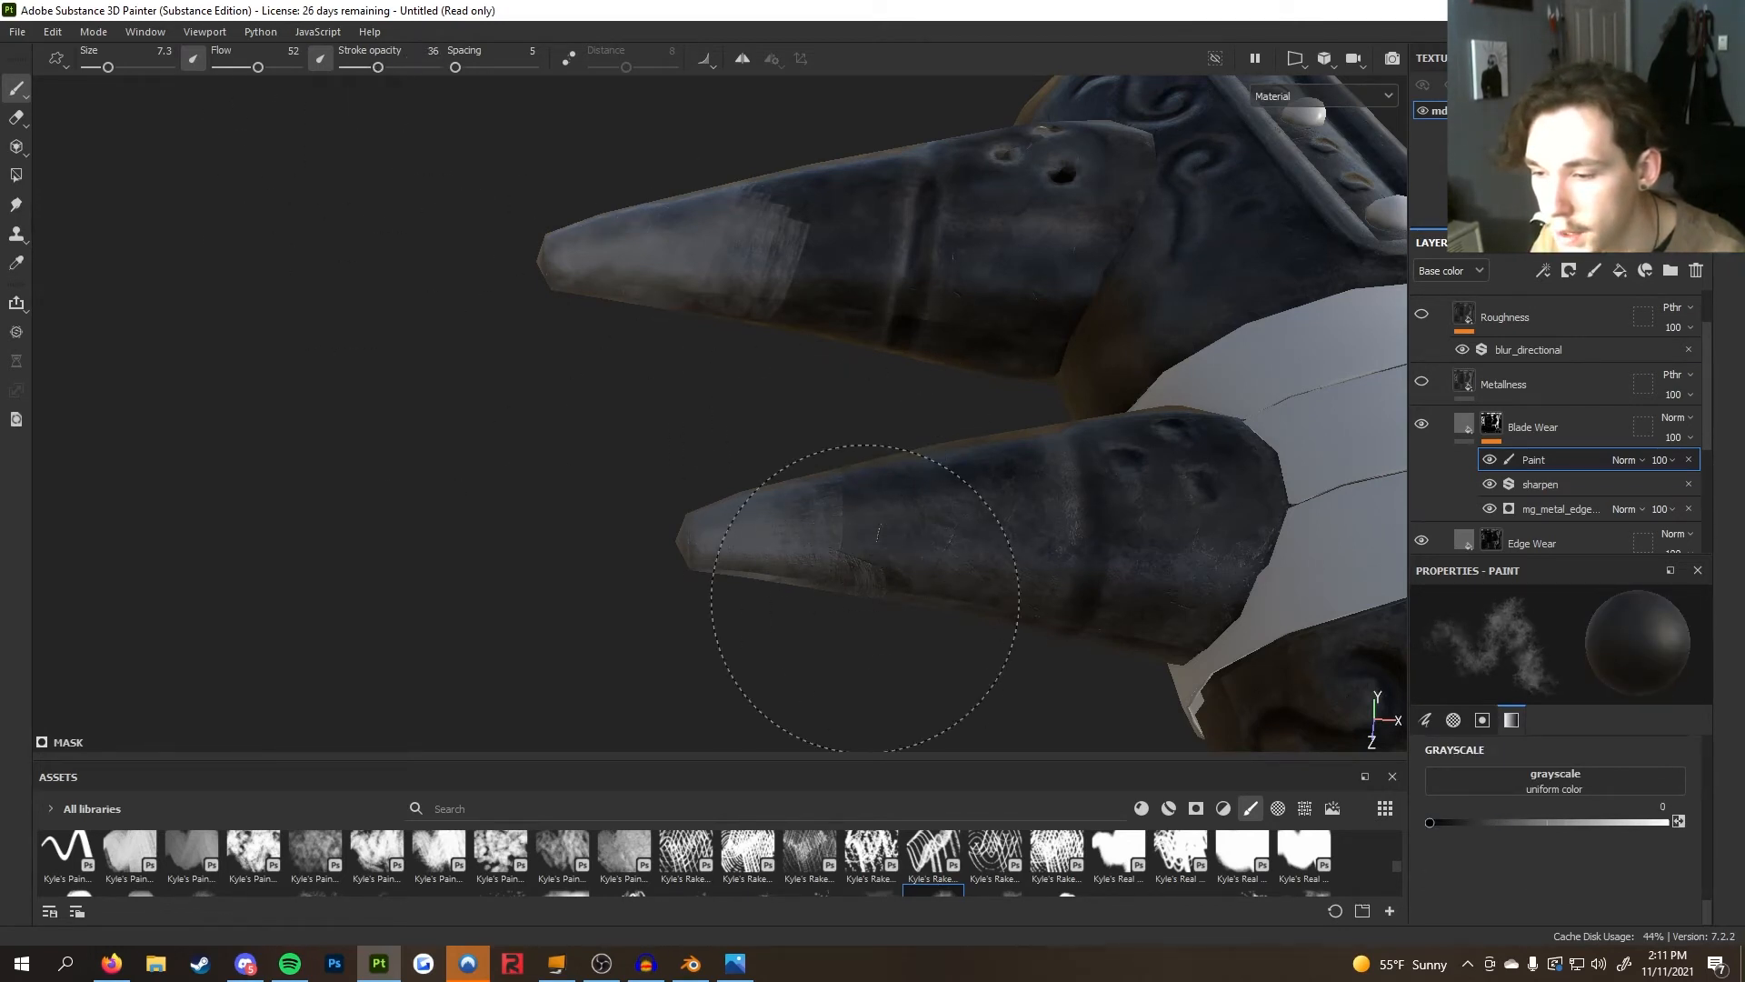
# Paint soft black strokes along both blades to tone down the wear mask
pyautogui.keyDown('alt'); pyautogui.moveTo(881, 663); pyautogui.dragTo(886, 501); pyautogui.keyUp('alt')
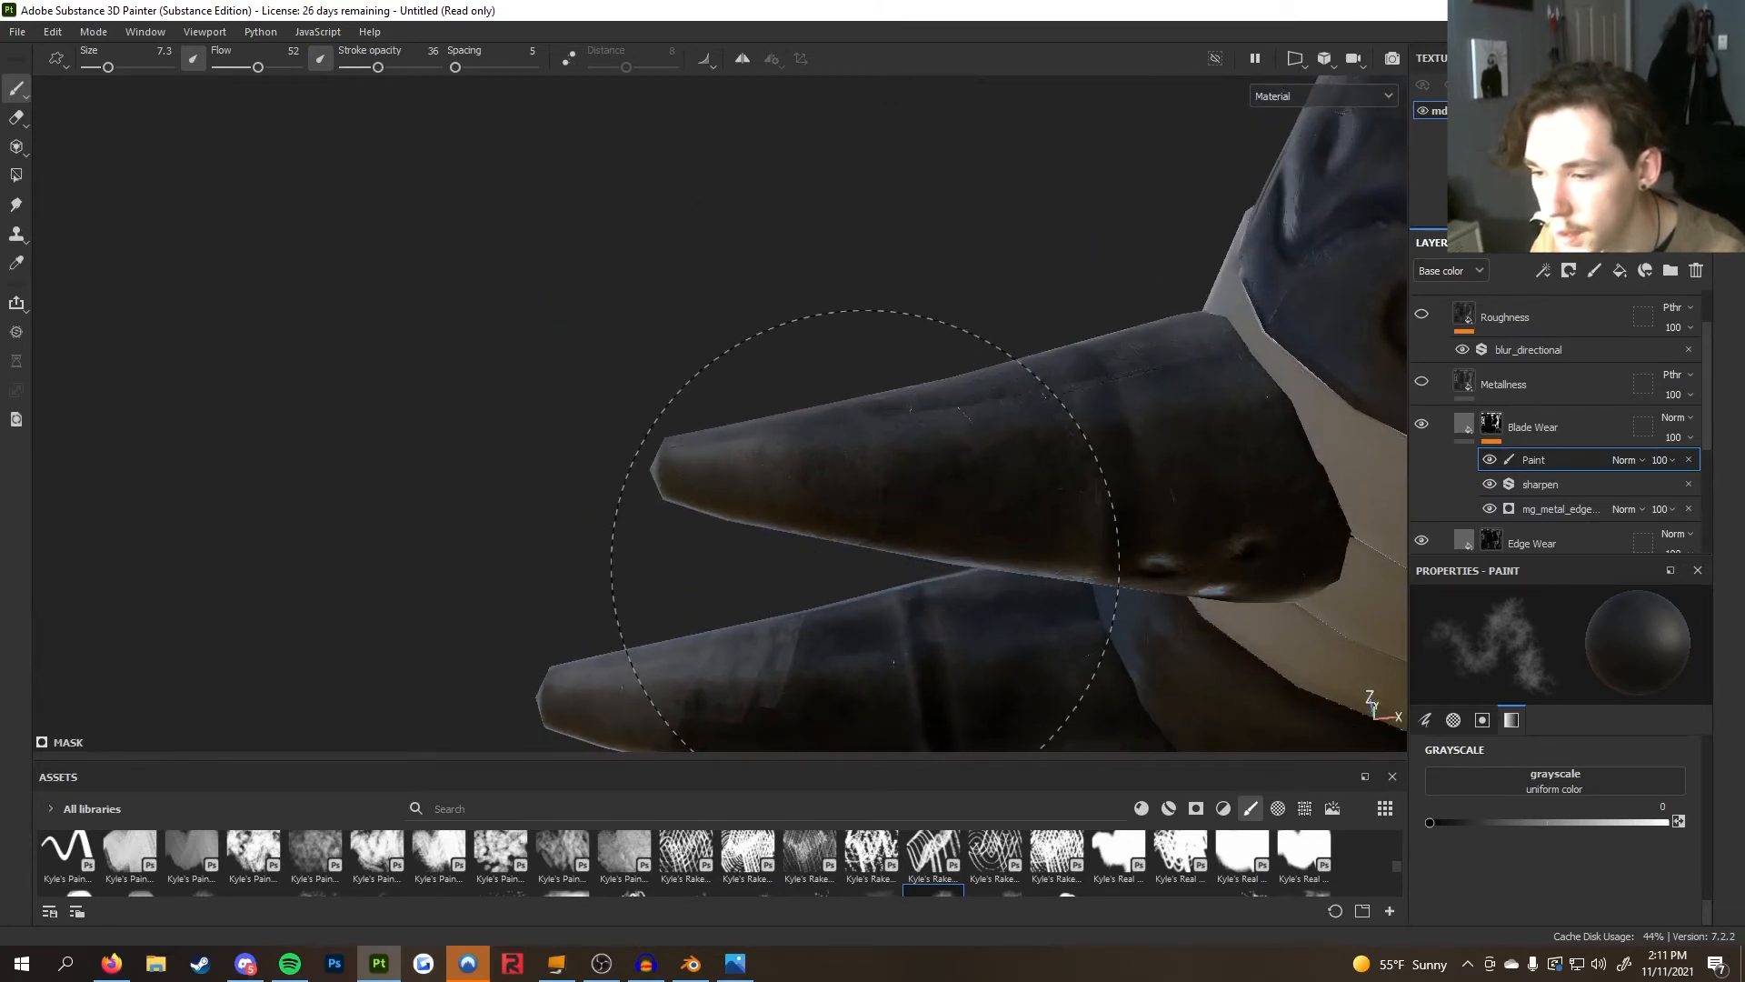
pyautogui.keyDown('alt'); pyautogui.moveTo(886, 541); pyautogui.dragTo(914, 427); pyautogui.keyUp('alt')
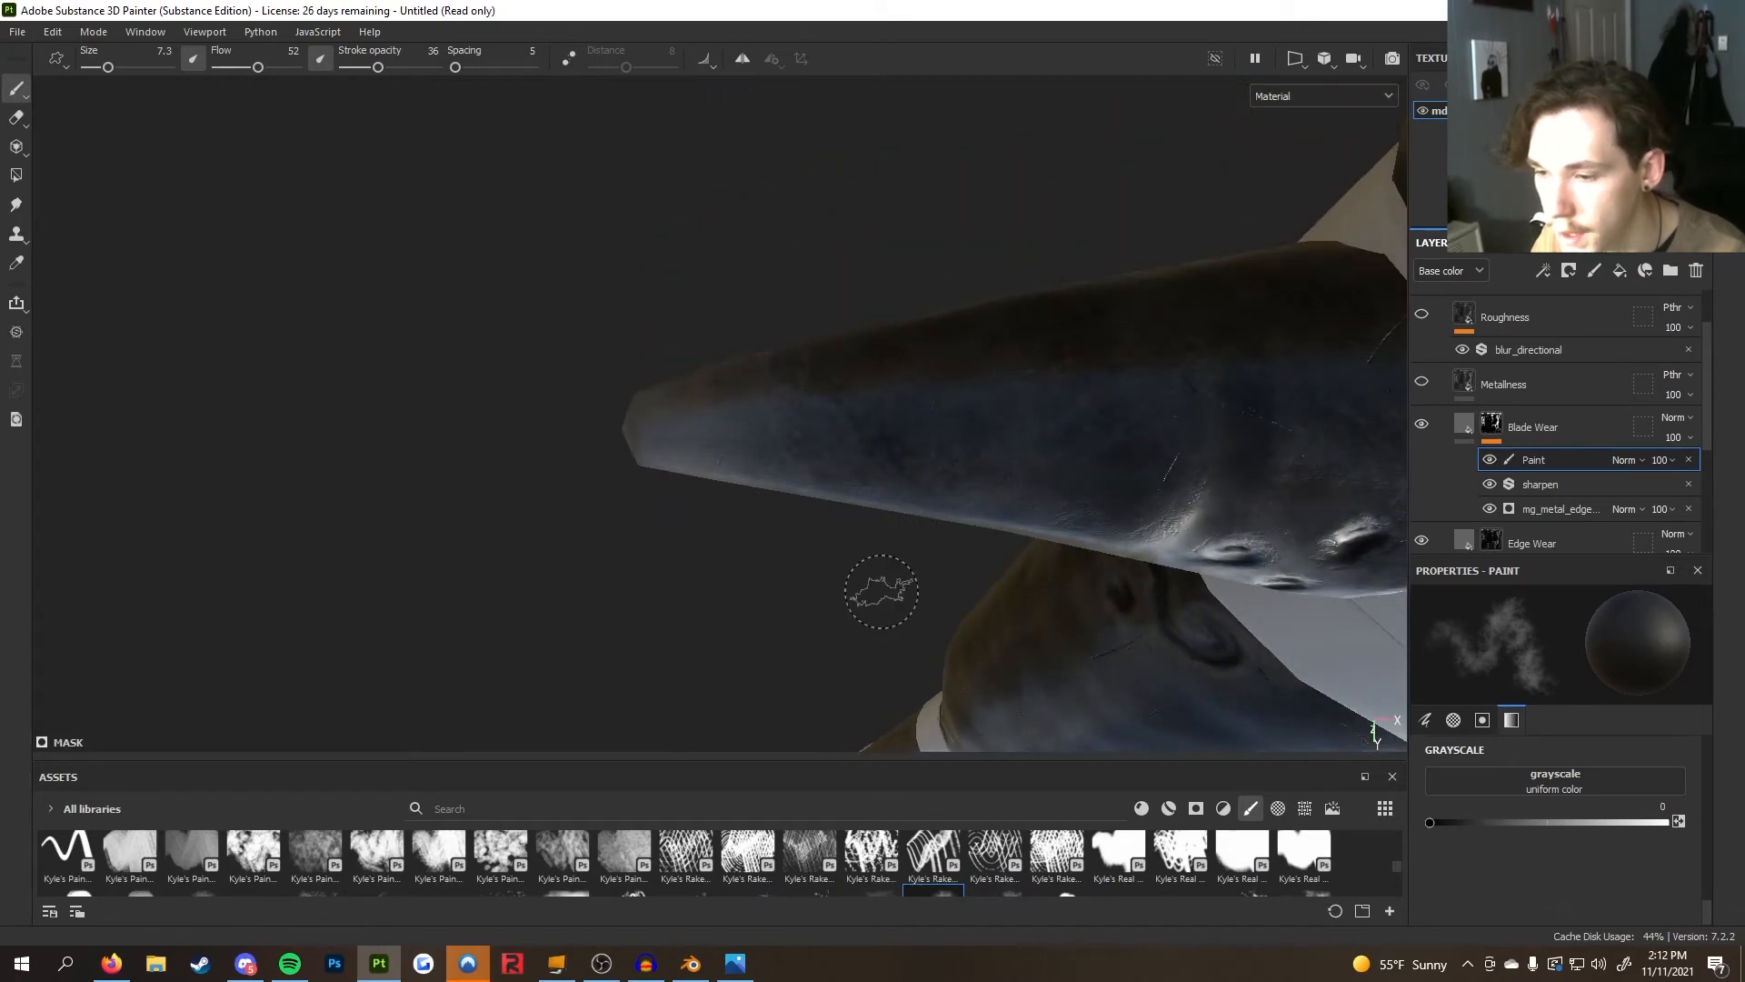
pyautogui.keyDown('alt'); pyautogui.moveTo(878, 572); pyautogui.dragTo(973, 270); pyautogui.keyUp('alt')
pyautogui.keyDown('alt'); pyautogui.moveTo(954, 524); pyautogui.dragTo(970, 276); pyautogui.keyUp('alt')
pyautogui.moveTo(909, 618)
pyautogui.keyDown('alt'); pyautogui.mouseDown()
pyautogui.moveTo(935, 390)
pyautogui.moveTo(1168, 145)
pyautogui.moveTo(1086, 455)
pyautogui.moveTo(1342, 166)
pyautogui.moveTo(976, 482)
pyautogui.mouseUp(); pyautogui.keyUp('alt')
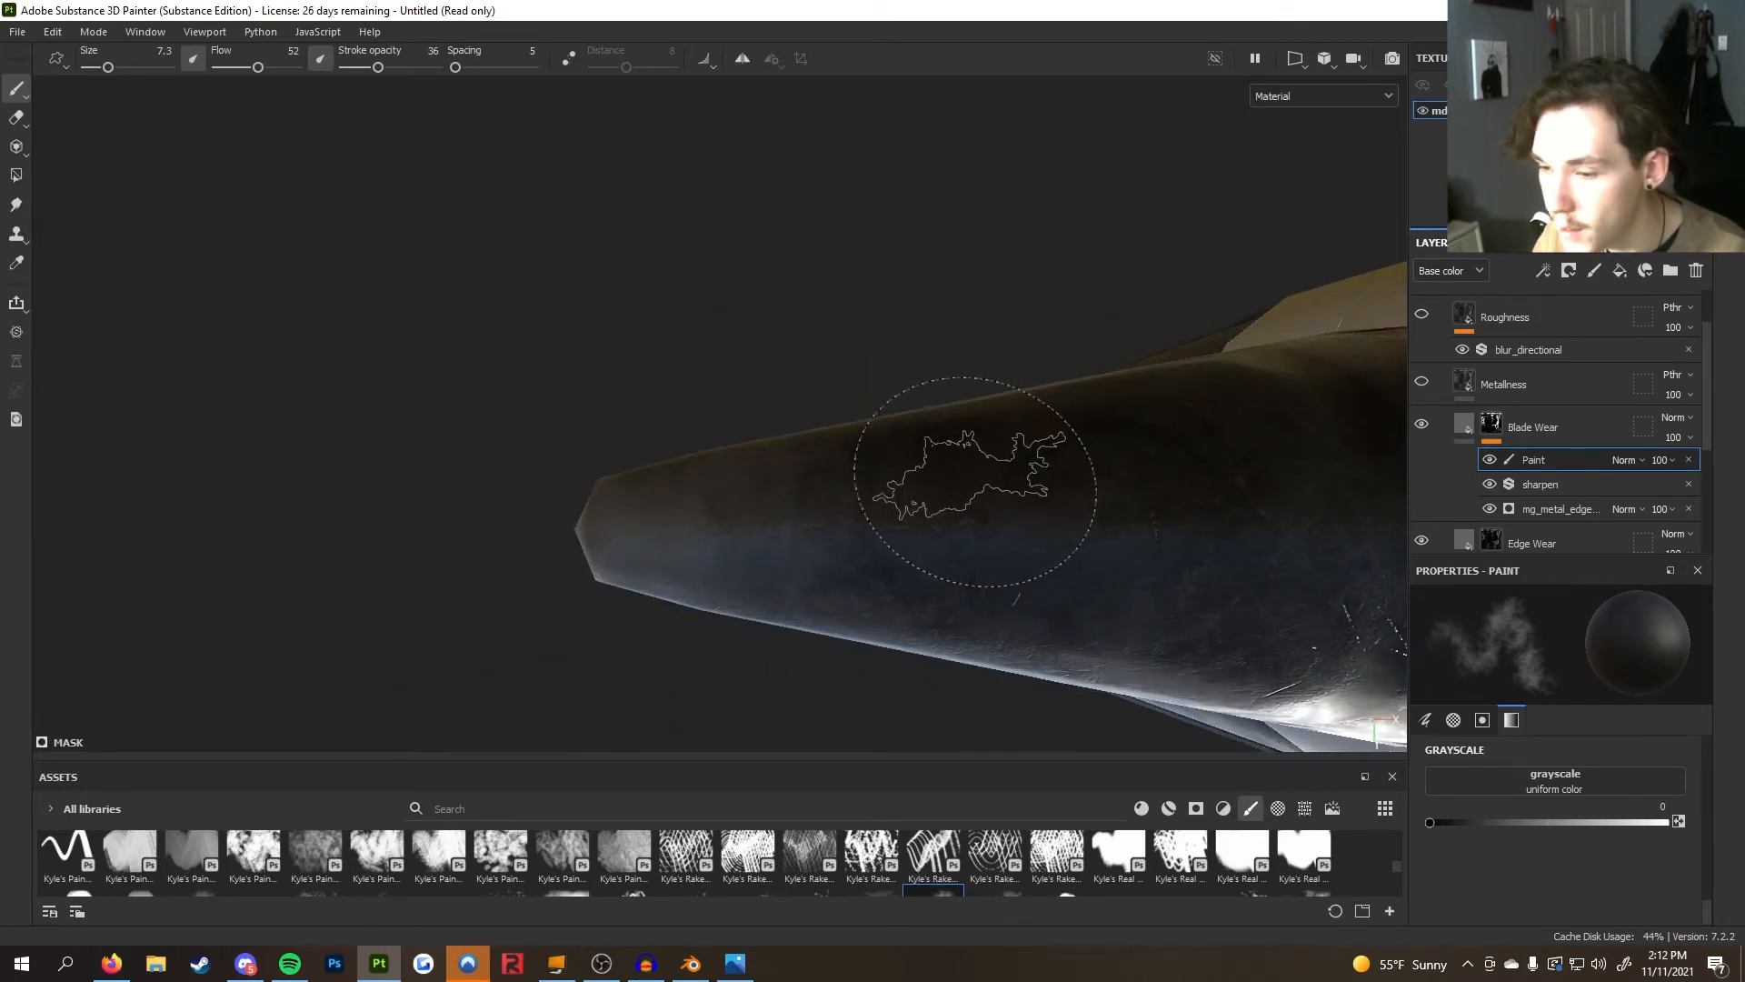
pyautogui.keyDown('alt'); pyautogui.moveTo(931, 574); pyautogui.dragTo(846, 390); pyautogui.keyUp('alt')
pyautogui.keyDown('alt'); pyautogui.moveTo(927, 295); pyautogui.dragTo(923, 510, button='middle'); pyautogui.keyUp('alt')
pyautogui.scroll(7, 924, 510)
pyautogui.keyDown('alt'); pyautogui.moveTo(727, 400); pyautogui.dragTo(1004, 550, button='middle'); pyautogui.keyUp('alt')
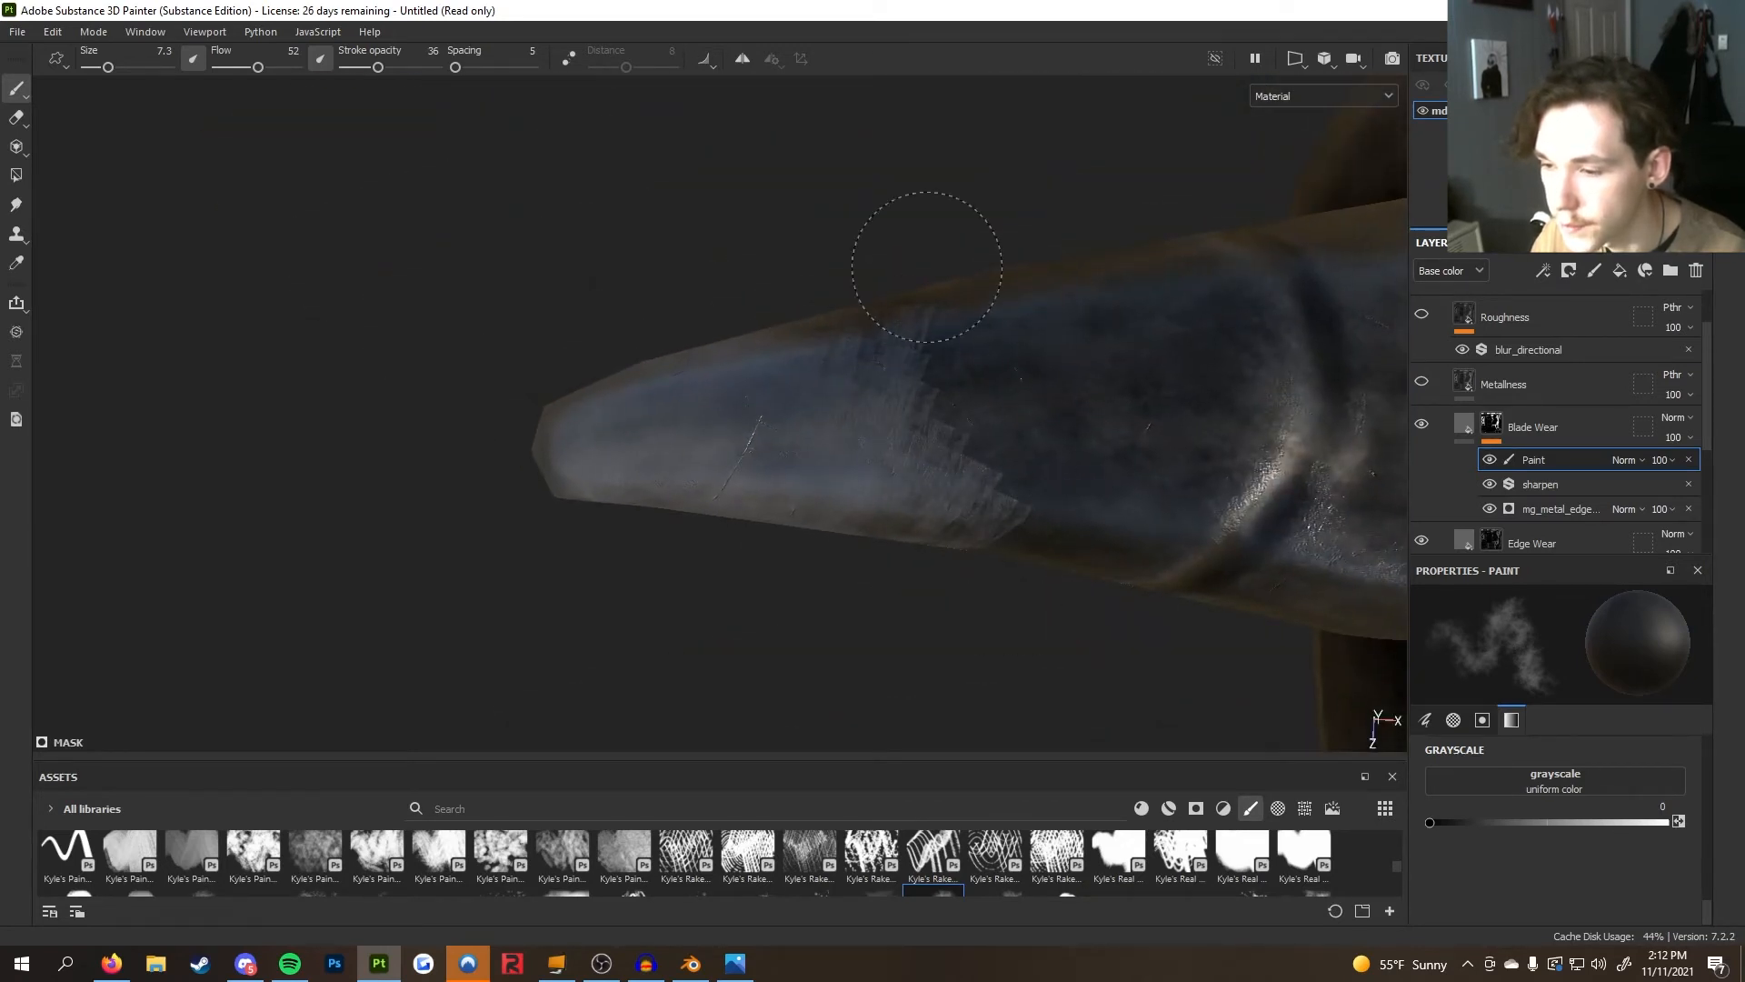
pyautogui.keyDown('alt'); pyautogui.moveTo(992, 640); pyautogui.dragTo(977, 400); pyautogui.keyUp('alt')
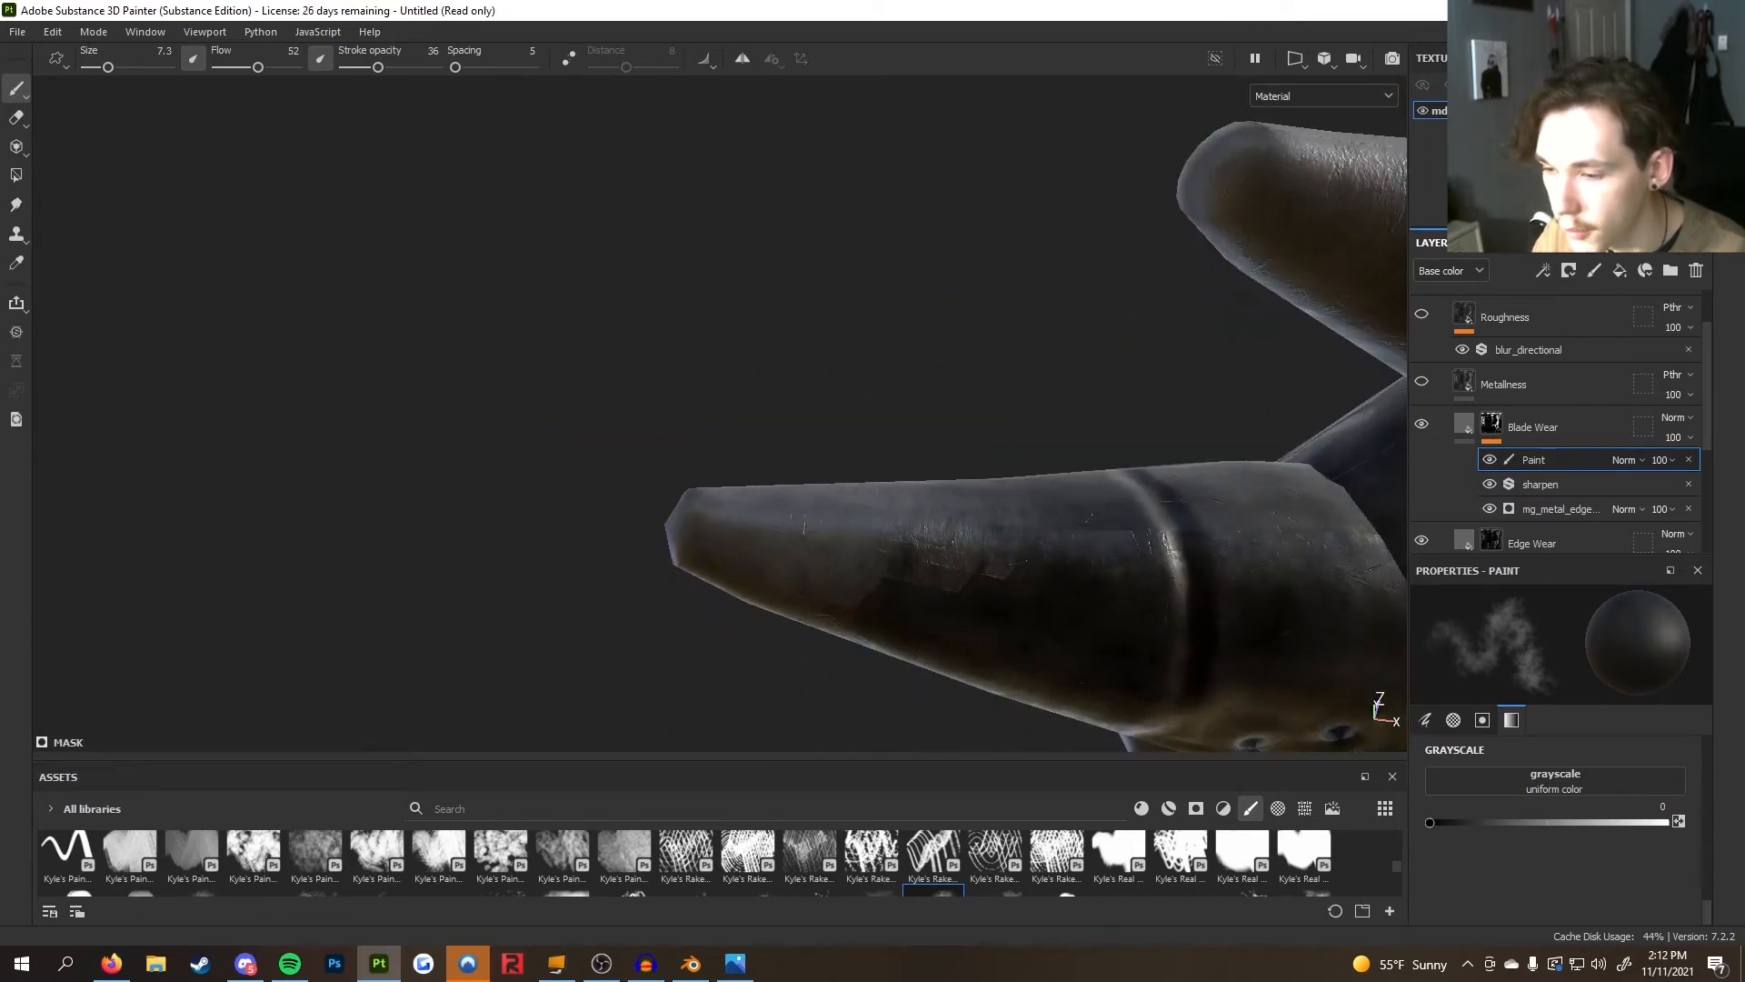
pyautogui.moveTo(930, 647)
pyautogui.keyDown('alt'); pyautogui.mouseDown()
pyautogui.moveTo(955, 642)
pyautogui.moveTo(973, 603)
pyautogui.moveTo(993, 448)
pyautogui.moveTo(949, 380)
pyautogui.moveTo(920, 516)
pyautogui.mouseUp(); pyautogui.keyUp('alt')
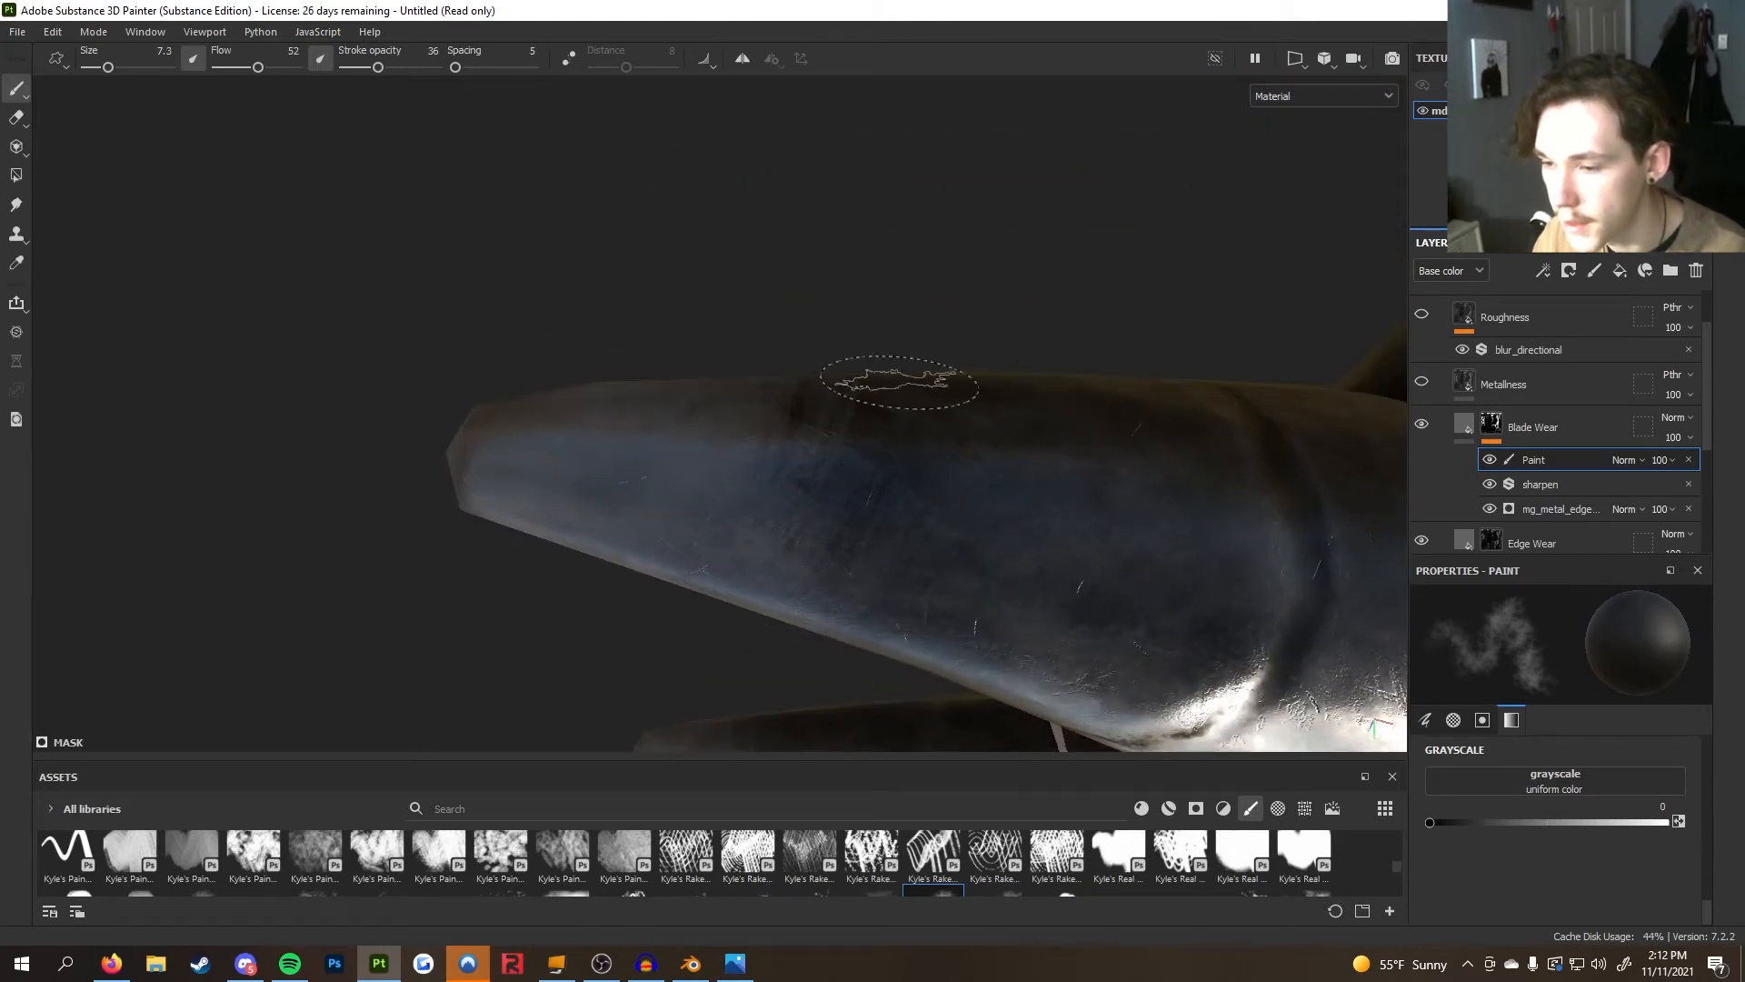
pyautogui.keyDown('alt'); pyautogui.moveTo(841, 475); pyautogui.dragTo(895, 352); pyautogui.keyUp('alt')
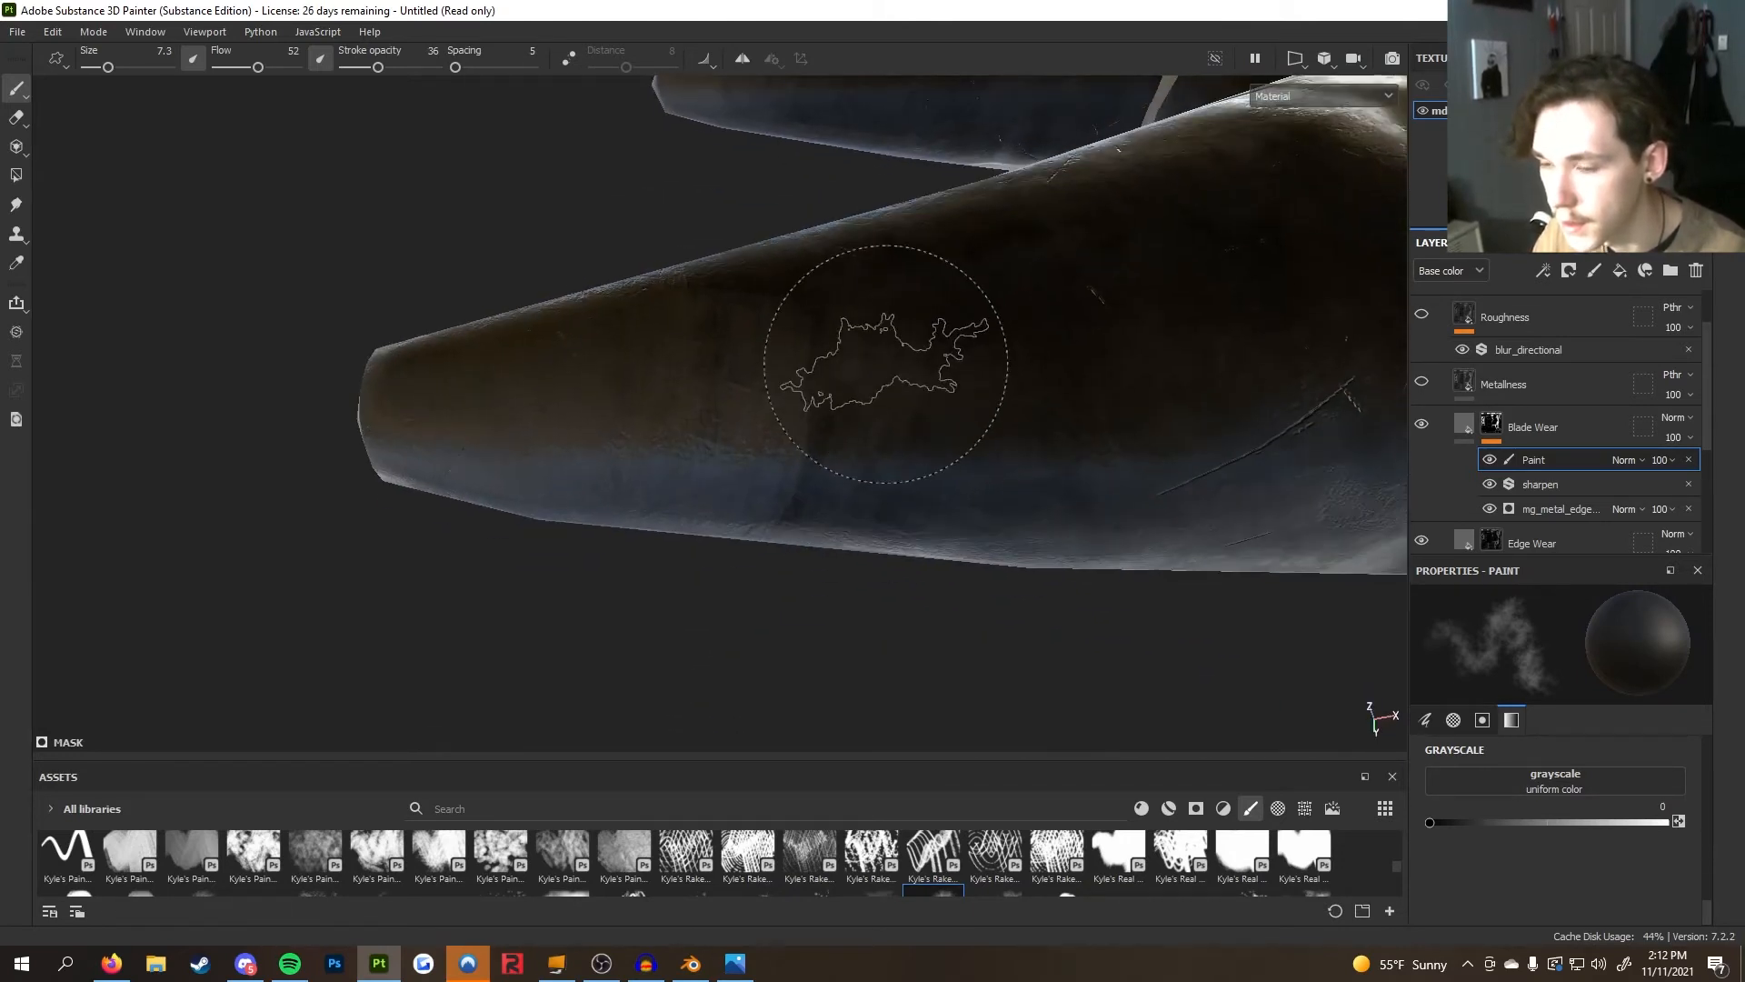
pyautogui.moveTo(920, 620)
pyautogui.keyDown('alt'); pyautogui.mouseDown()
pyautogui.moveTo(927, 362)
pyautogui.moveTo(919, 459)
pyautogui.moveTo(908, 411)
pyautogui.mouseUp(); pyautogui.keyUp('alt')
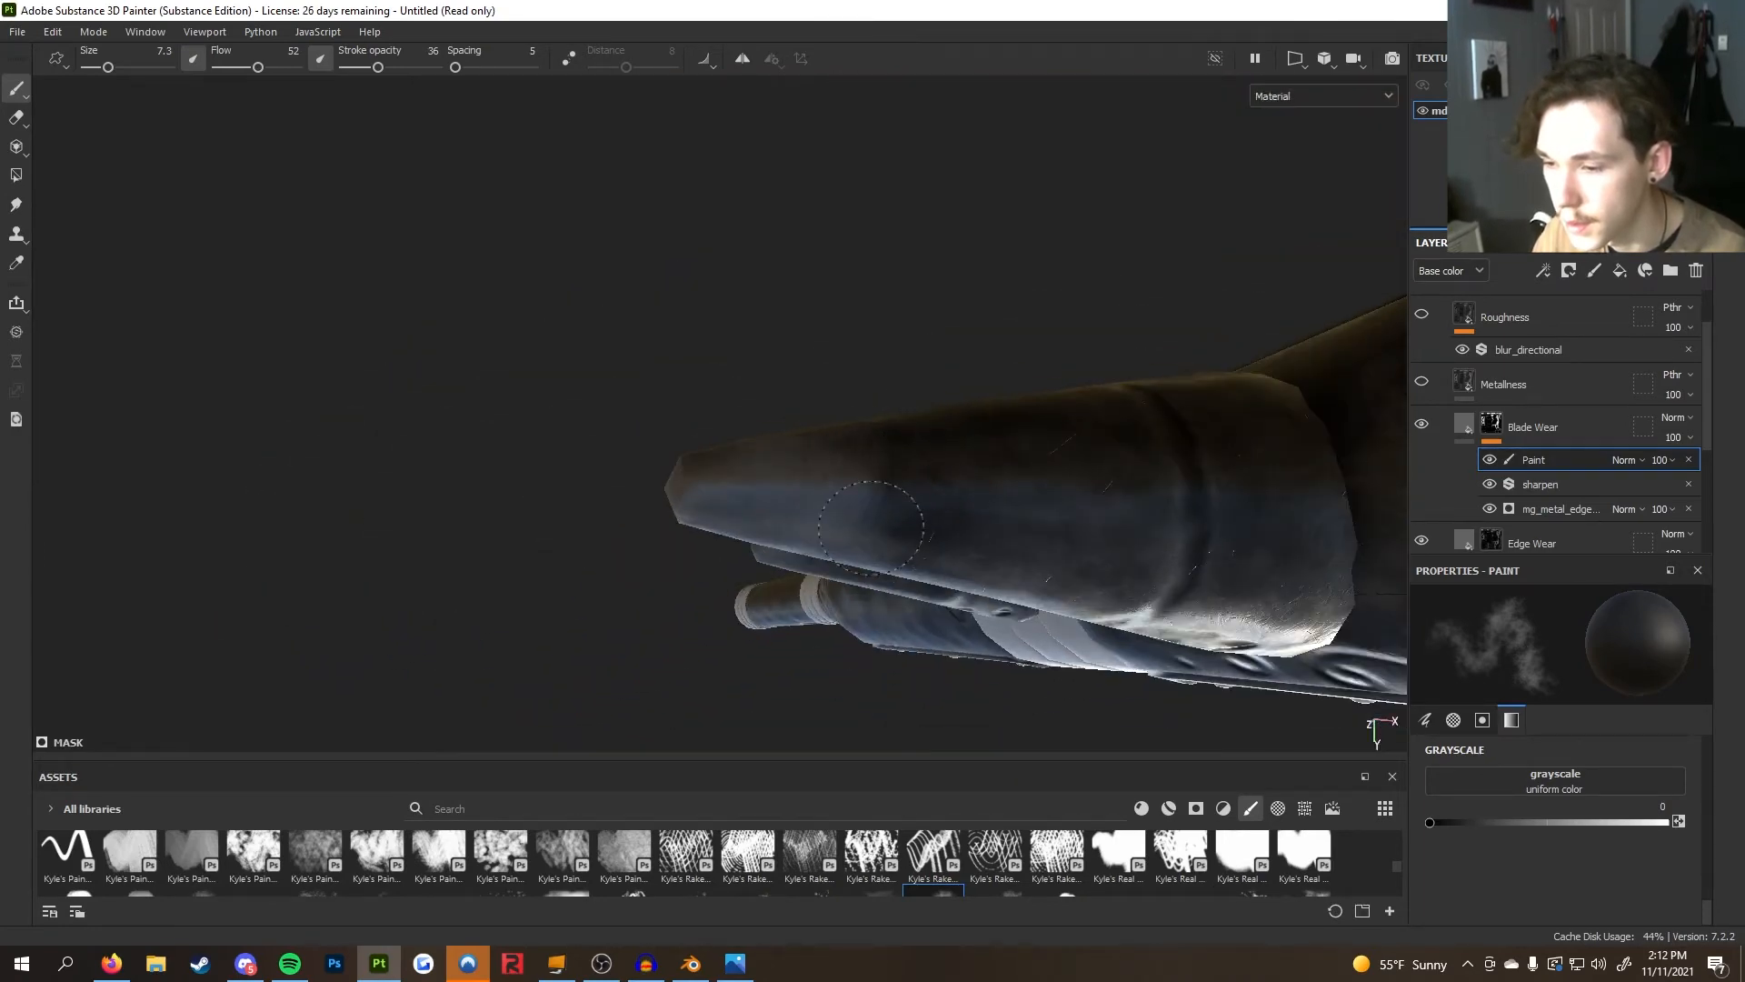
pyautogui.moveTo(904, 589)
pyautogui.keyDown('alt'); pyautogui.mouseDown()
pyautogui.moveTo(985, 747)
pyautogui.moveTo(986, 490)
pyautogui.moveTo(767, 459)
pyautogui.moveTo(922, 420)
pyautogui.moveTo(825, 396)
pyautogui.moveTo(803, 499)
pyautogui.moveTo(800, 436)
pyautogui.moveTo(546, 553)
pyautogui.mouseUp(); pyautogui.keyUp('alt')
pyautogui.keyDown('alt'); pyautogui.moveTo(908, 365); pyautogui.dragTo(557, 364); pyautogui.keyUp('alt')
# Select the Blade Wear fill layer to view its material properties
pyautogui.scroll(-4, 806, 448)
pyautogui.moveTo(806, 449)
pyautogui.keyDown('alt'); pyautogui.mouseDown()
pyautogui.moveTo(700, 70)
pyautogui.moveTo(857, 319)
pyautogui.moveTo(1012, 351)
pyautogui.moveTo(881, 157)
pyautogui.moveTo(800, 381)
pyautogui.moveTo(771, 577)
pyautogui.moveTo(576, 662)
pyautogui.moveTo(1002, 484)
pyautogui.moveTo(1207, 445)
pyautogui.mouseUp(); pyautogui.keyUp('alt')
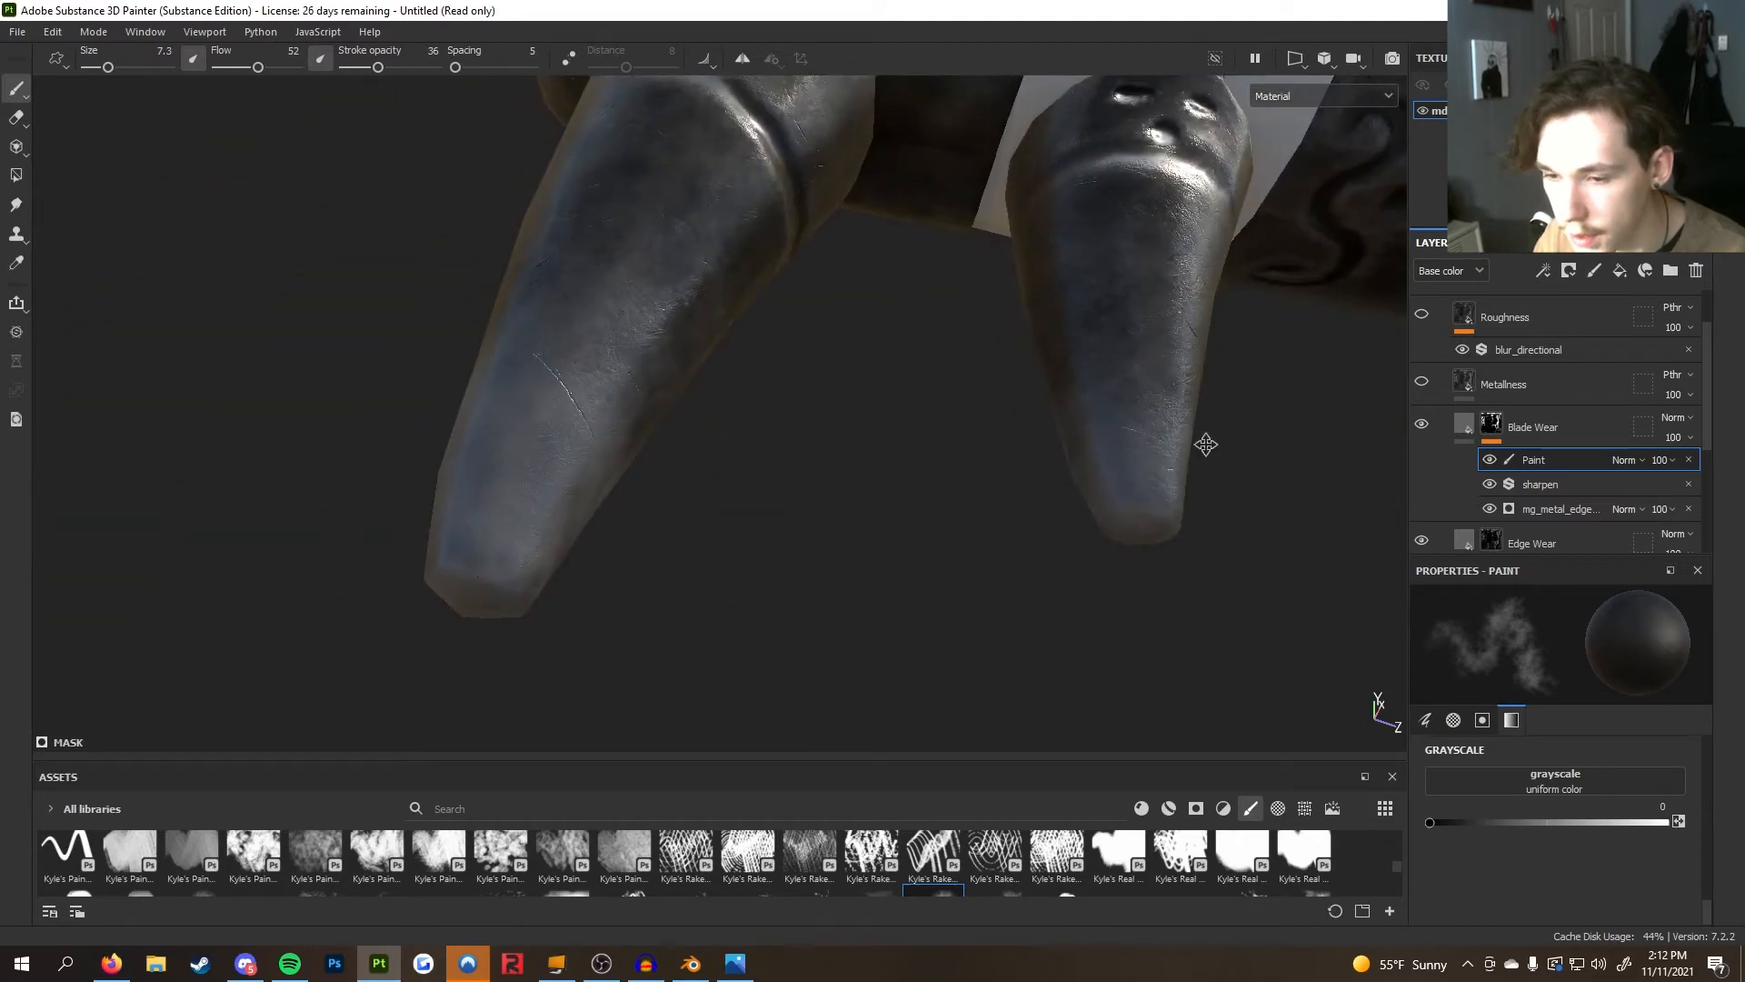
pyautogui.scroll(-3, 1036, 499)
pyautogui.keyDown('alt'); pyautogui.moveTo(1036, 499); pyautogui.dragTo(612, 573); pyautogui.keyUp('alt')
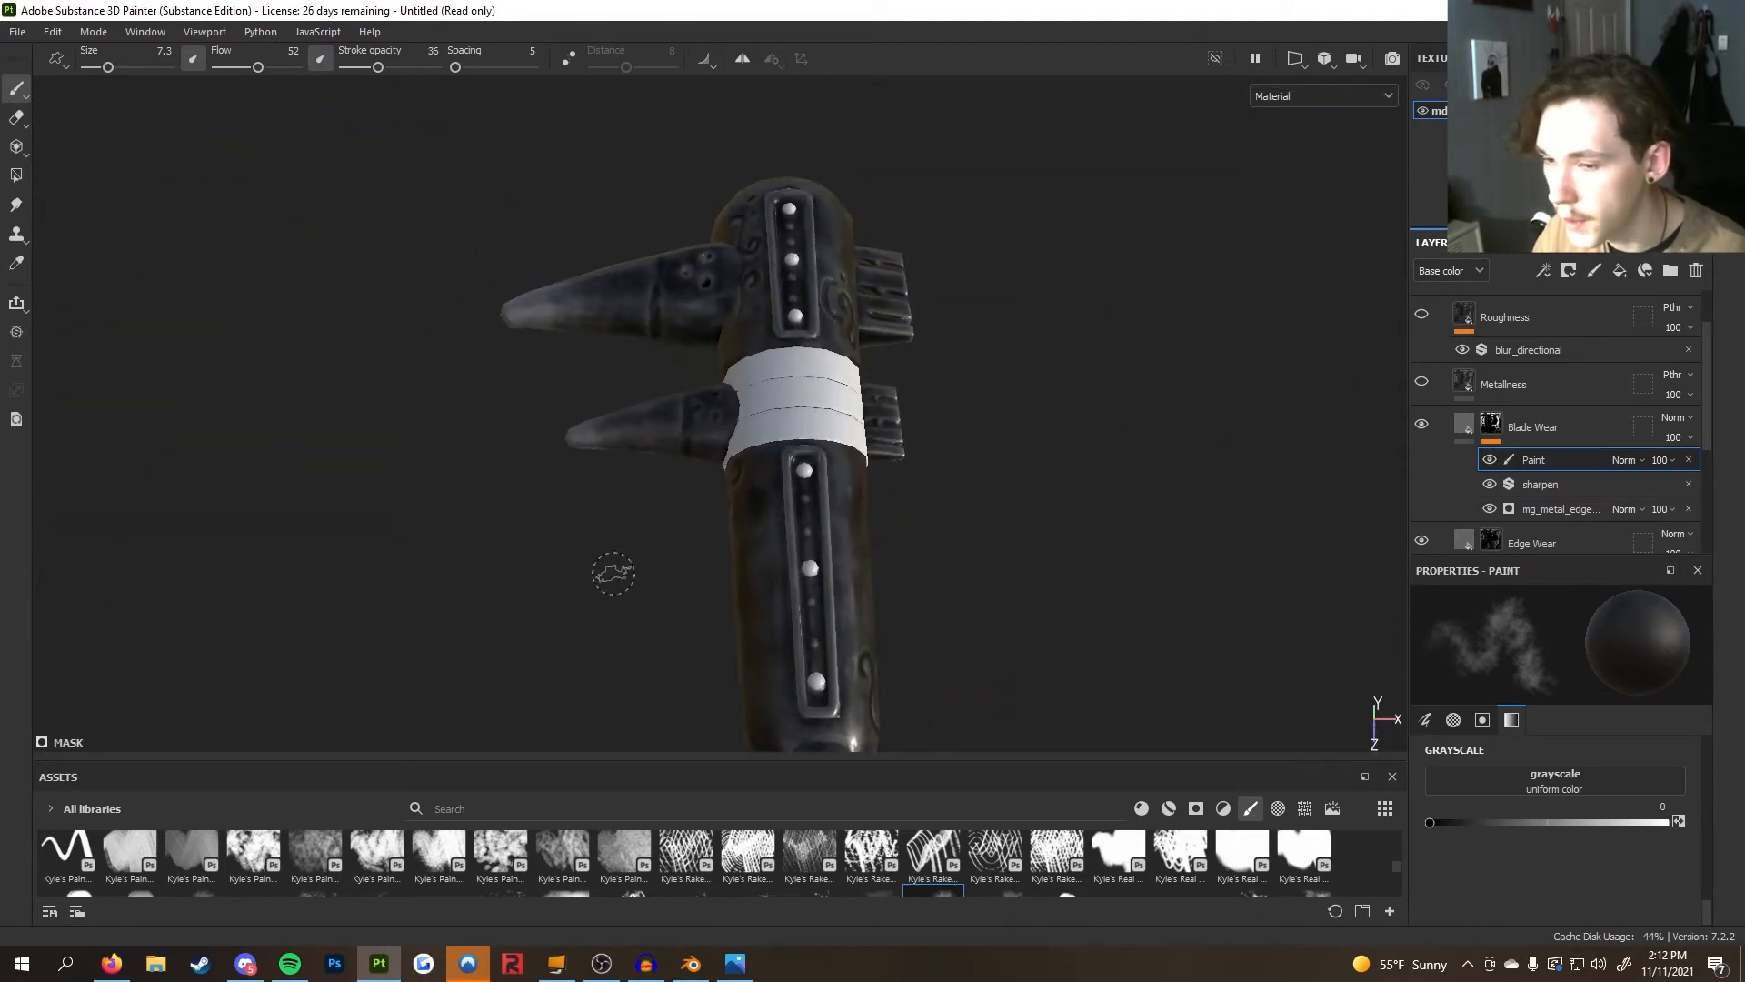
pyautogui.click(1474, 423)
pyautogui.scroll(-2, 1492, 432)
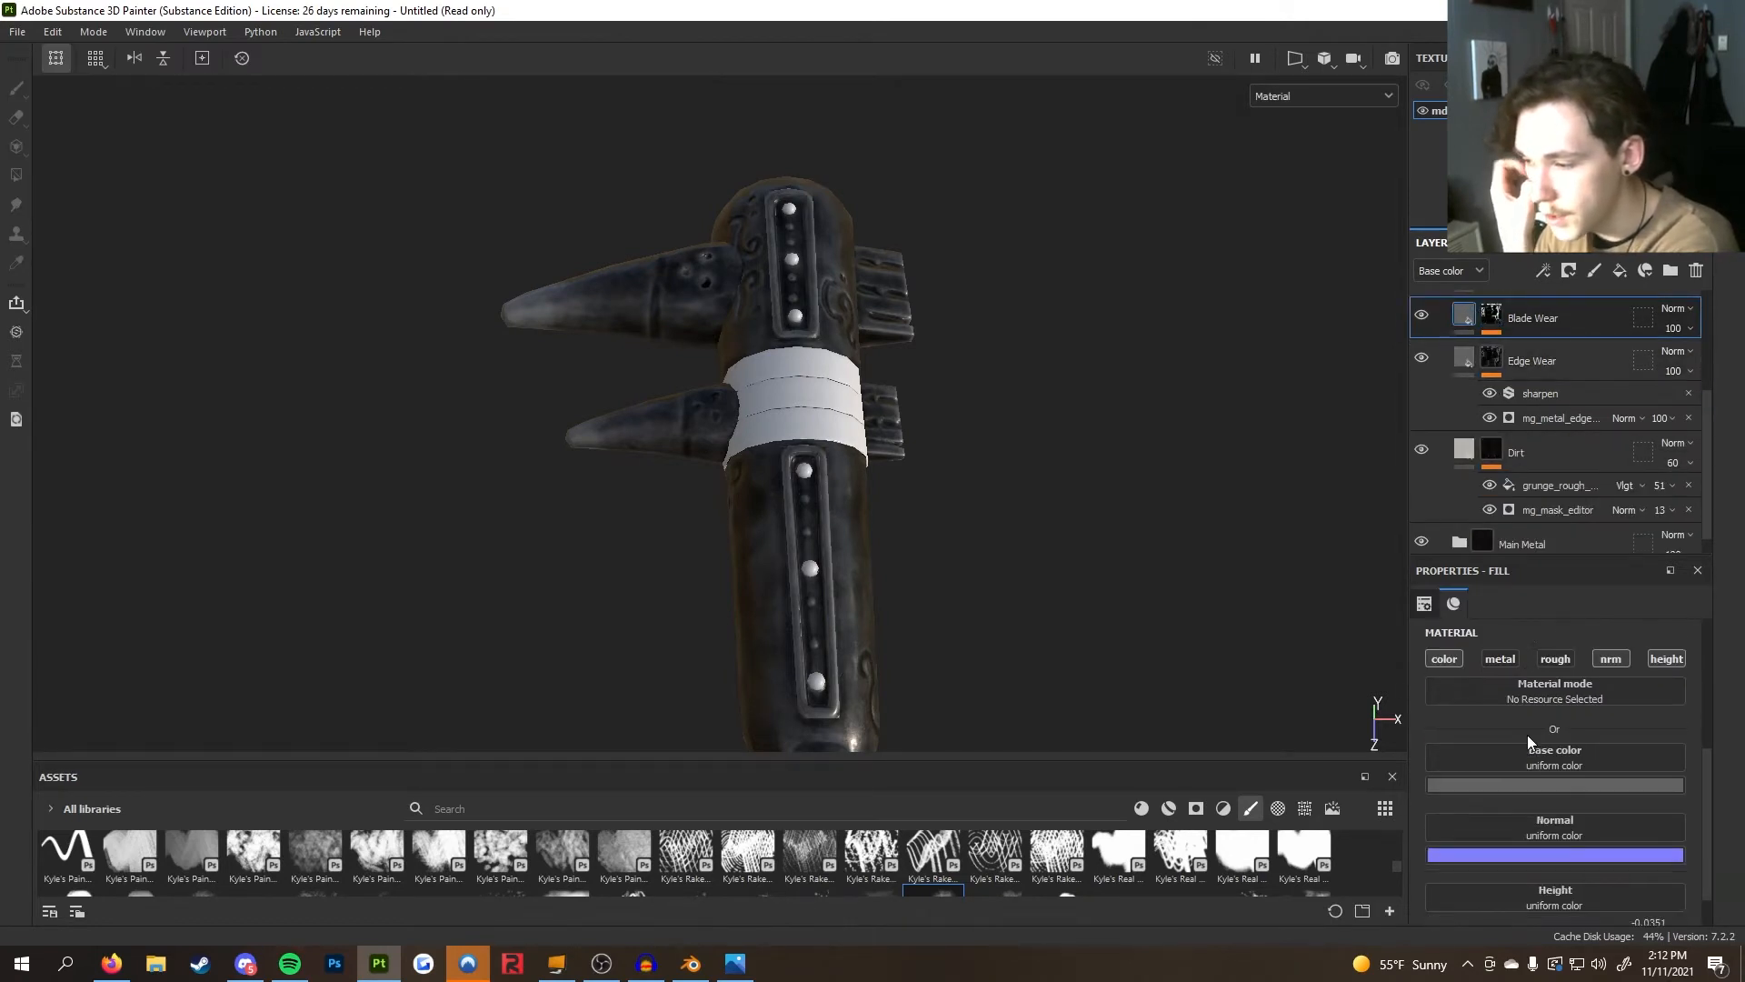
# Try setting the wear fill layer's height to 0, then undo the change
pyautogui.scroll(-1, 1527, 735)
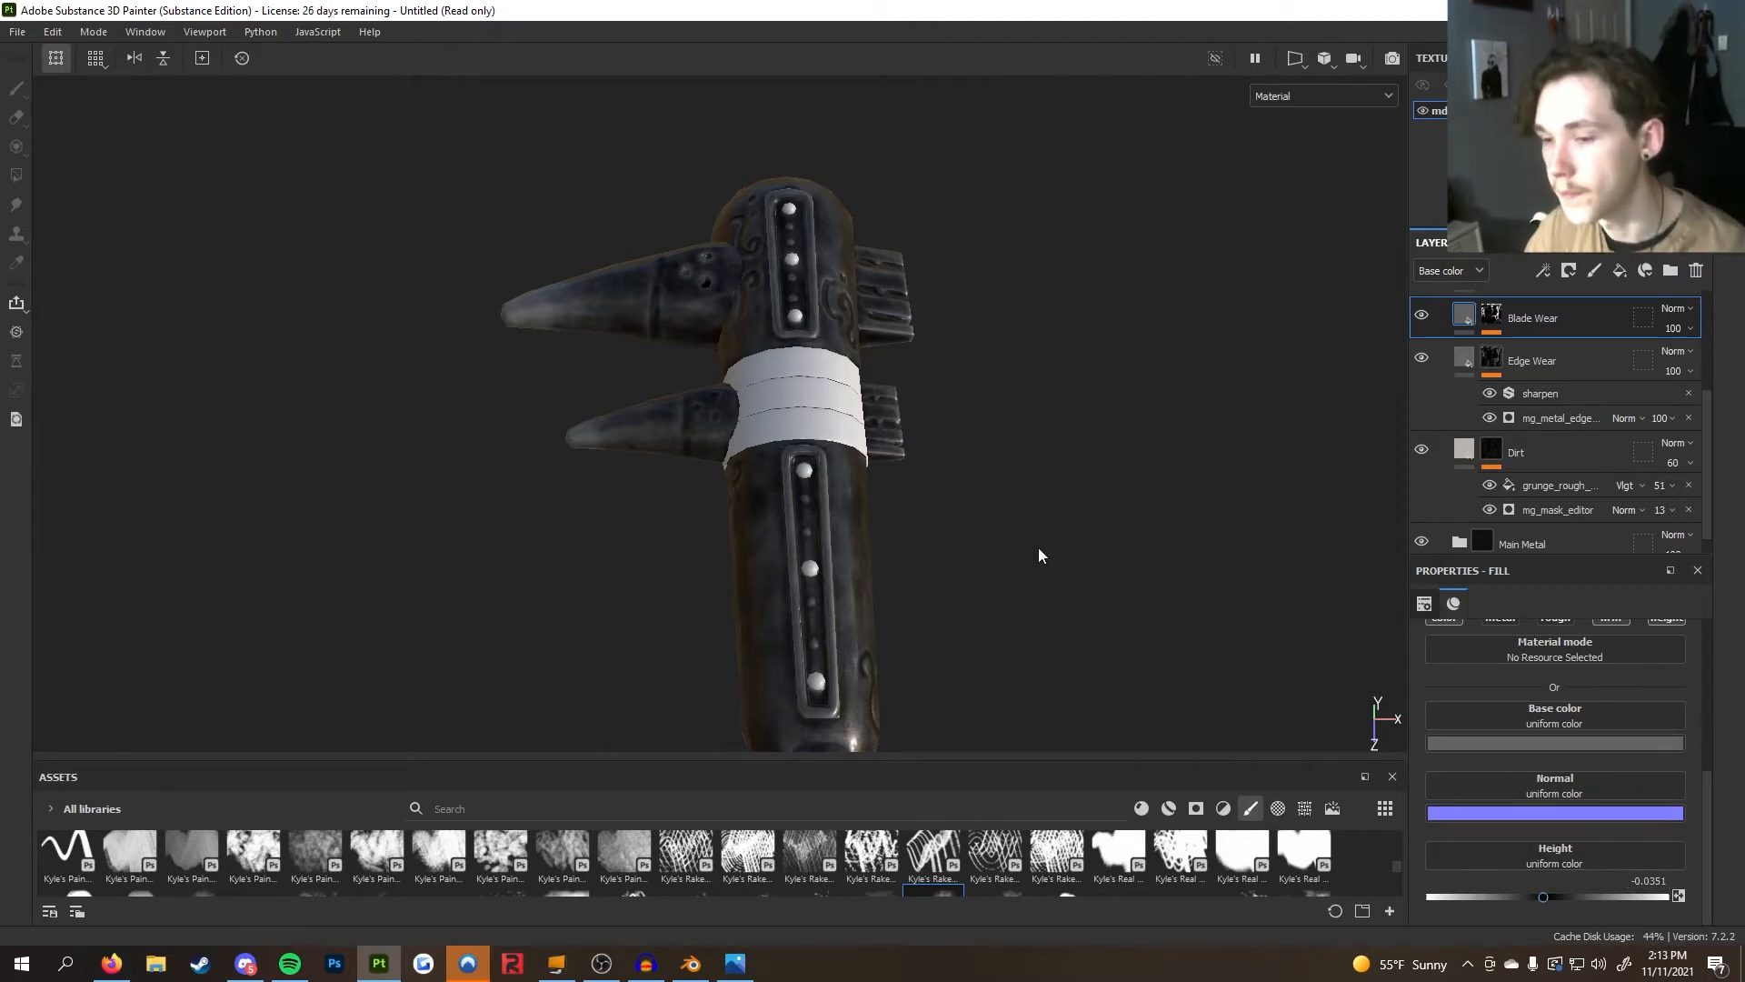
pyautogui.scroll(-4, 1038, 547)
pyautogui.keyDown('alt'); pyautogui.moveTo(950, 592); pyautogui.dragTo(669, 624); pyautogui.keyUp('alt')
pyautogui.keyDown('alt'); pyautogui.moveTo(669, 624); pyautogui.dragTo(724, 475, button='middle'); pyautogui.keyUp('alt')
pyautogui.scroll(10, 724, 475)
pyautogui.keyDown('alt'); pyautogui.moveTo(815, 572); pyautogui.dragTo(1092, 397); pyautogui.keyUp('alt')
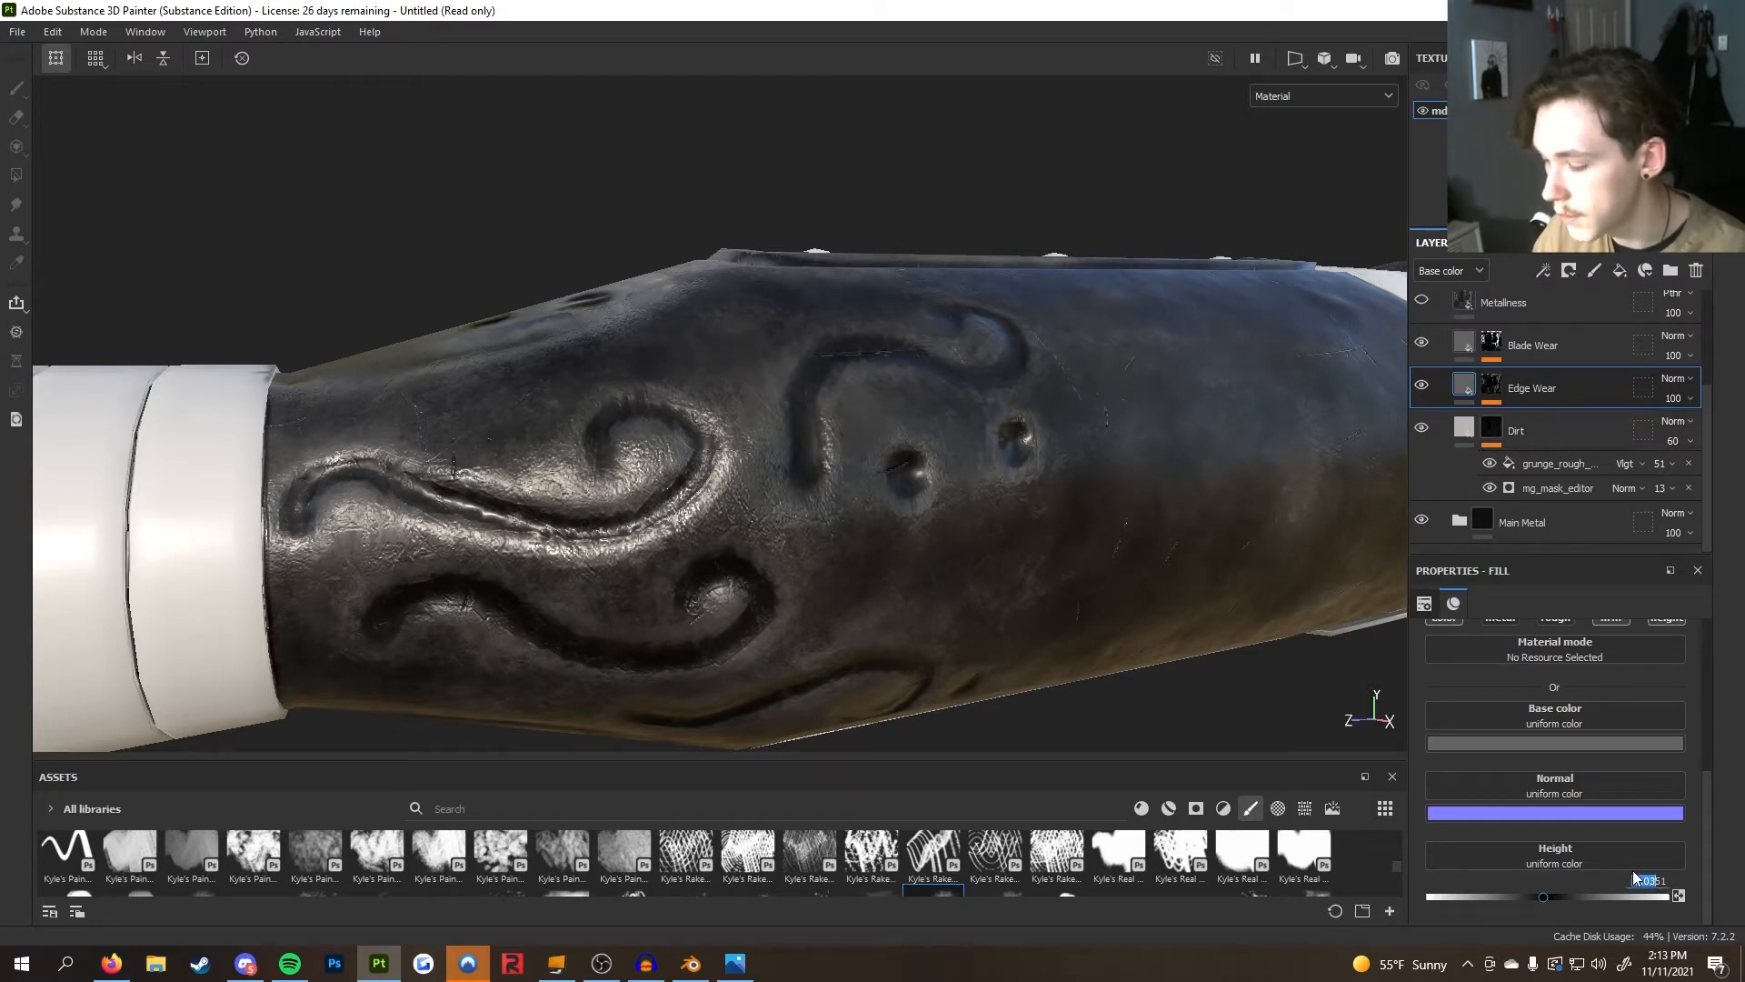
pyautogui.click(1599, 896)
pyautogui.doubleClick(1656, 879)
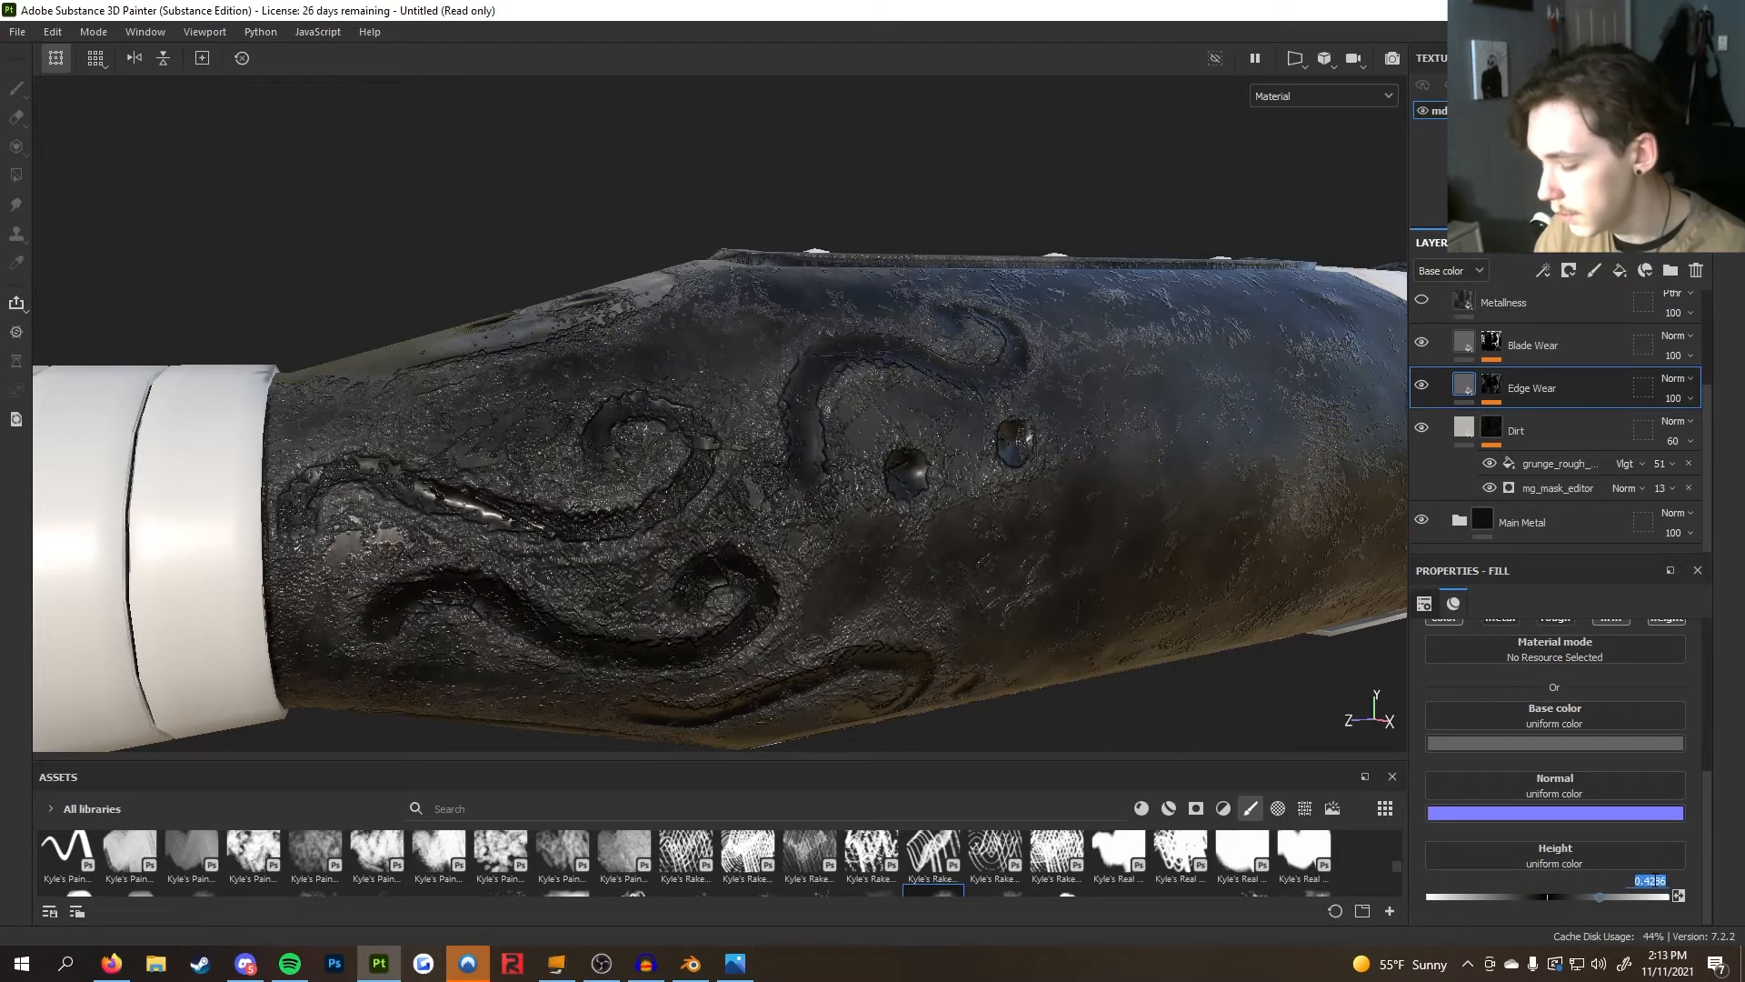
pyautogui.write('0')
pyautogui.keyDown('alt'); pyautogui.moveTo(1246, 738); pyautogui.dragTo(751, 393); pyautogui.keyUp('alt')
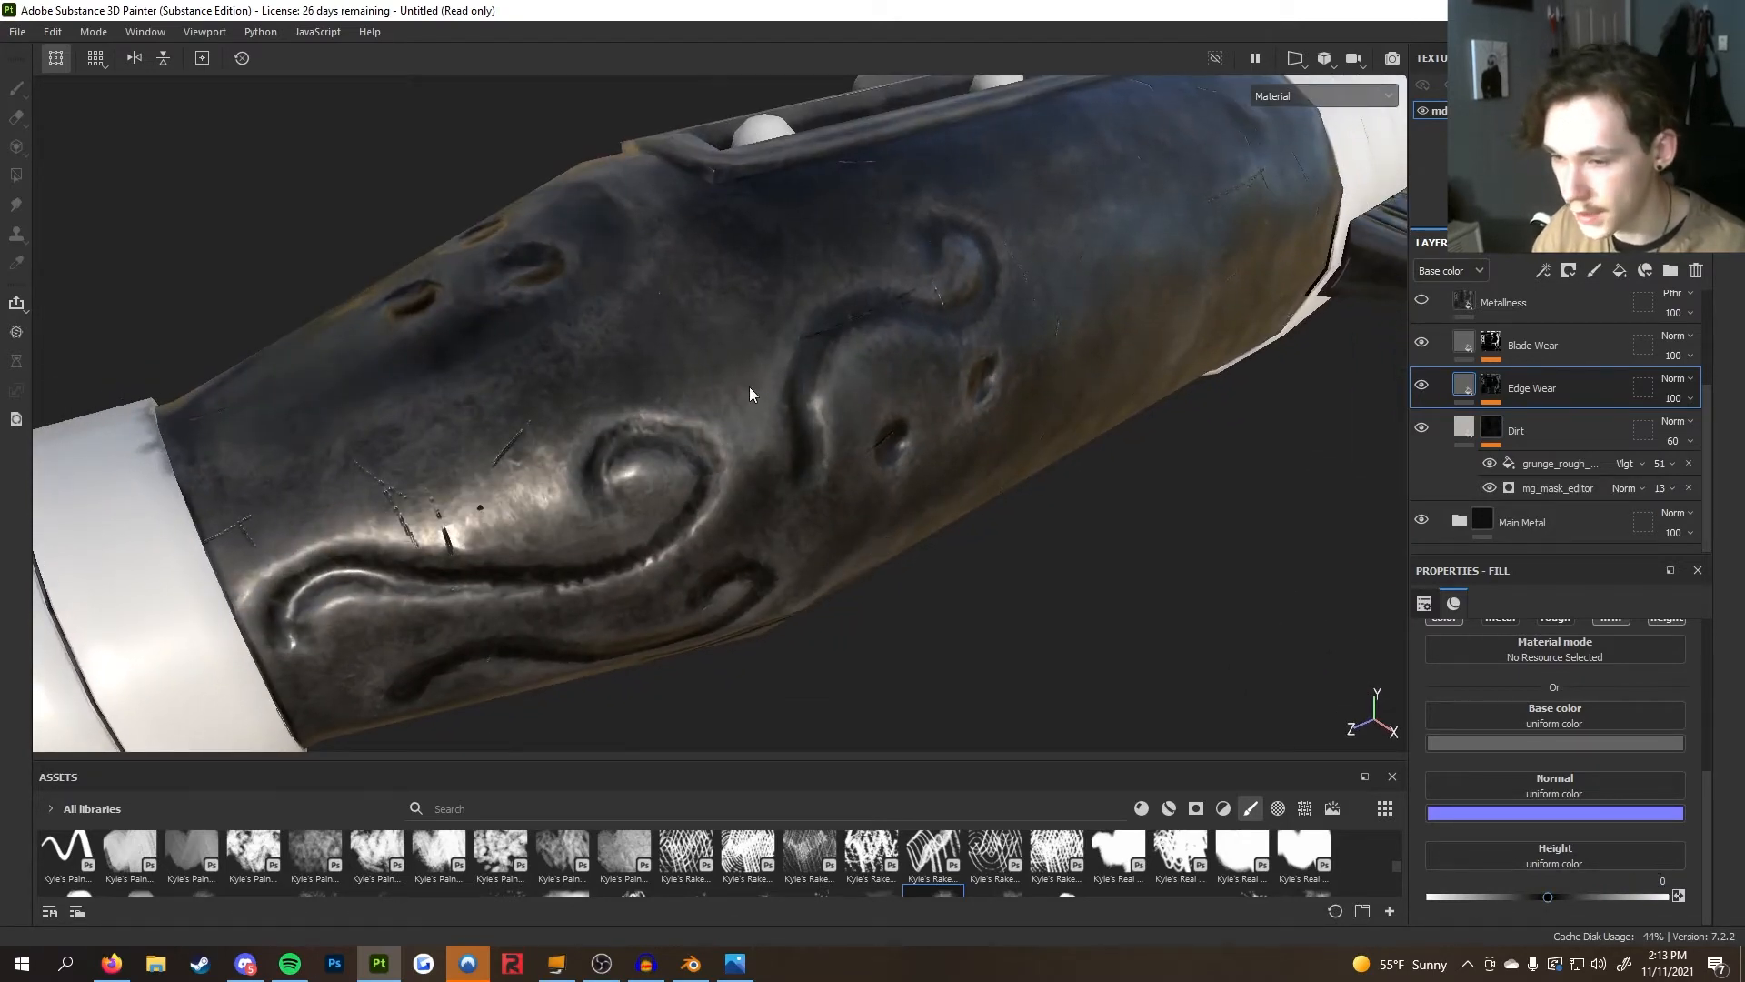
pyautogui.hotkey('ctrl', 'z')
pyautogui.hotkey('ctrl', 'z')
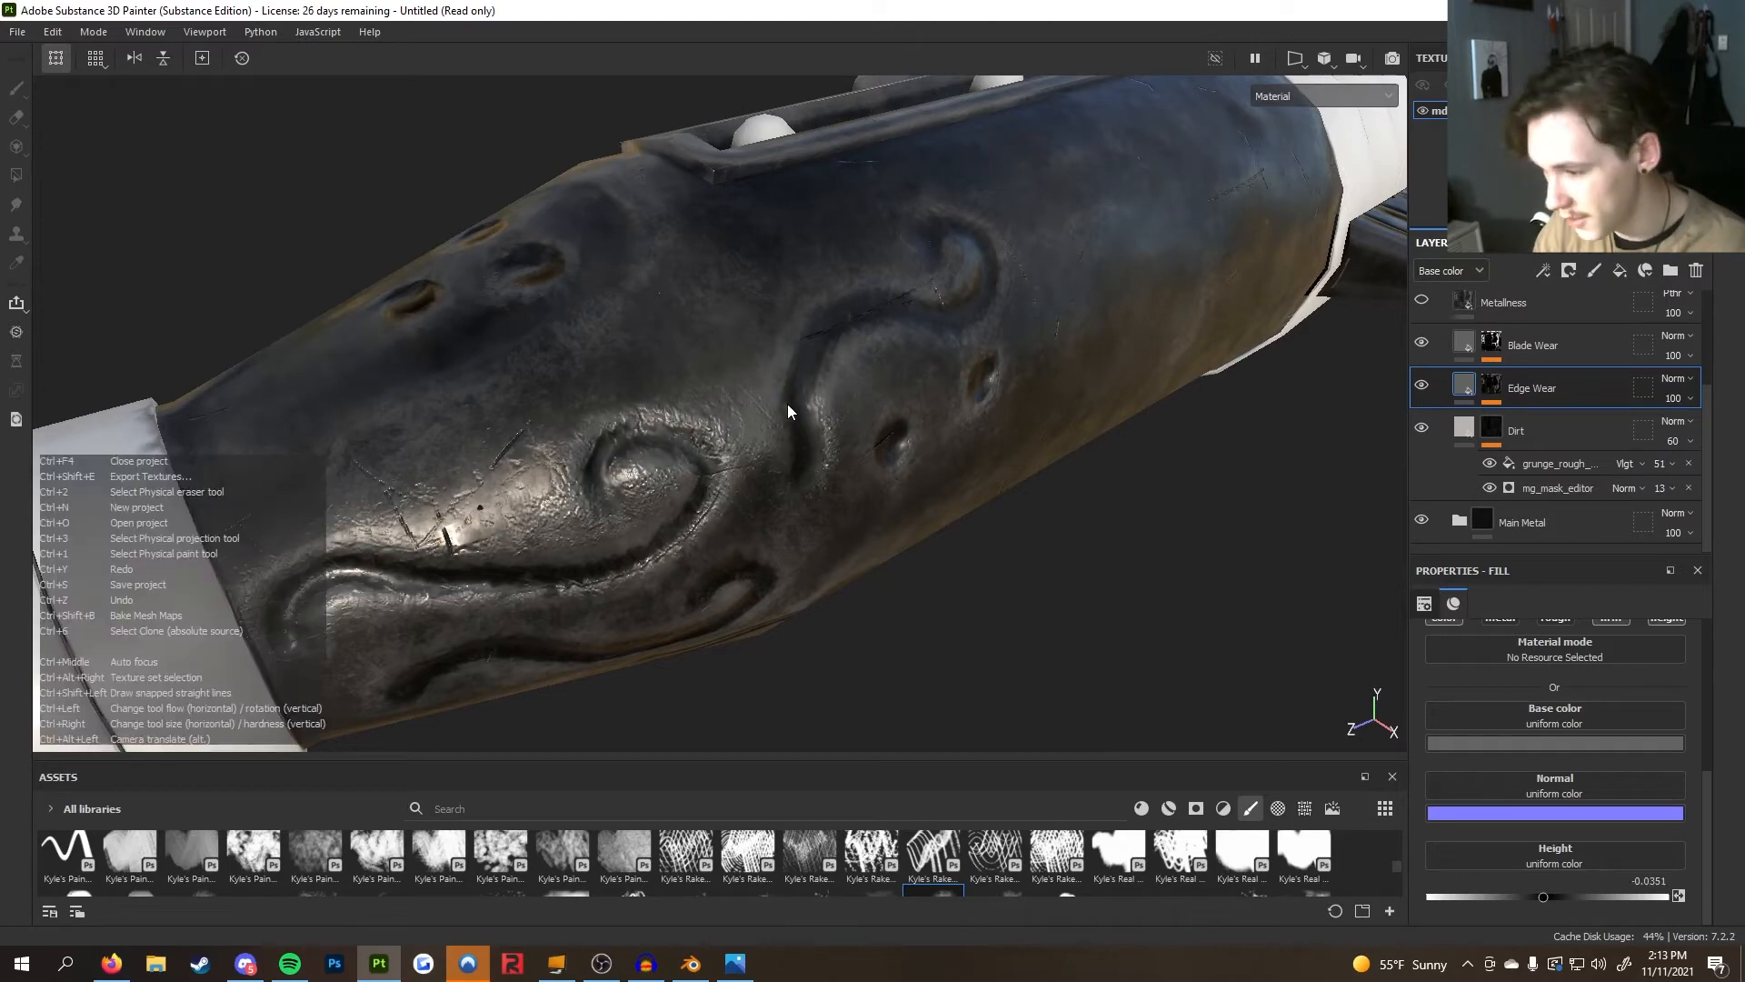
# Orbit and zoom around the club to inspect the wear on the handle's metal
pyautogui.keyDown('alt'); pyautogui.moveTo(787, 403); pyautogui.dragTo(851, 393); pyautogui.keyUp('alt')
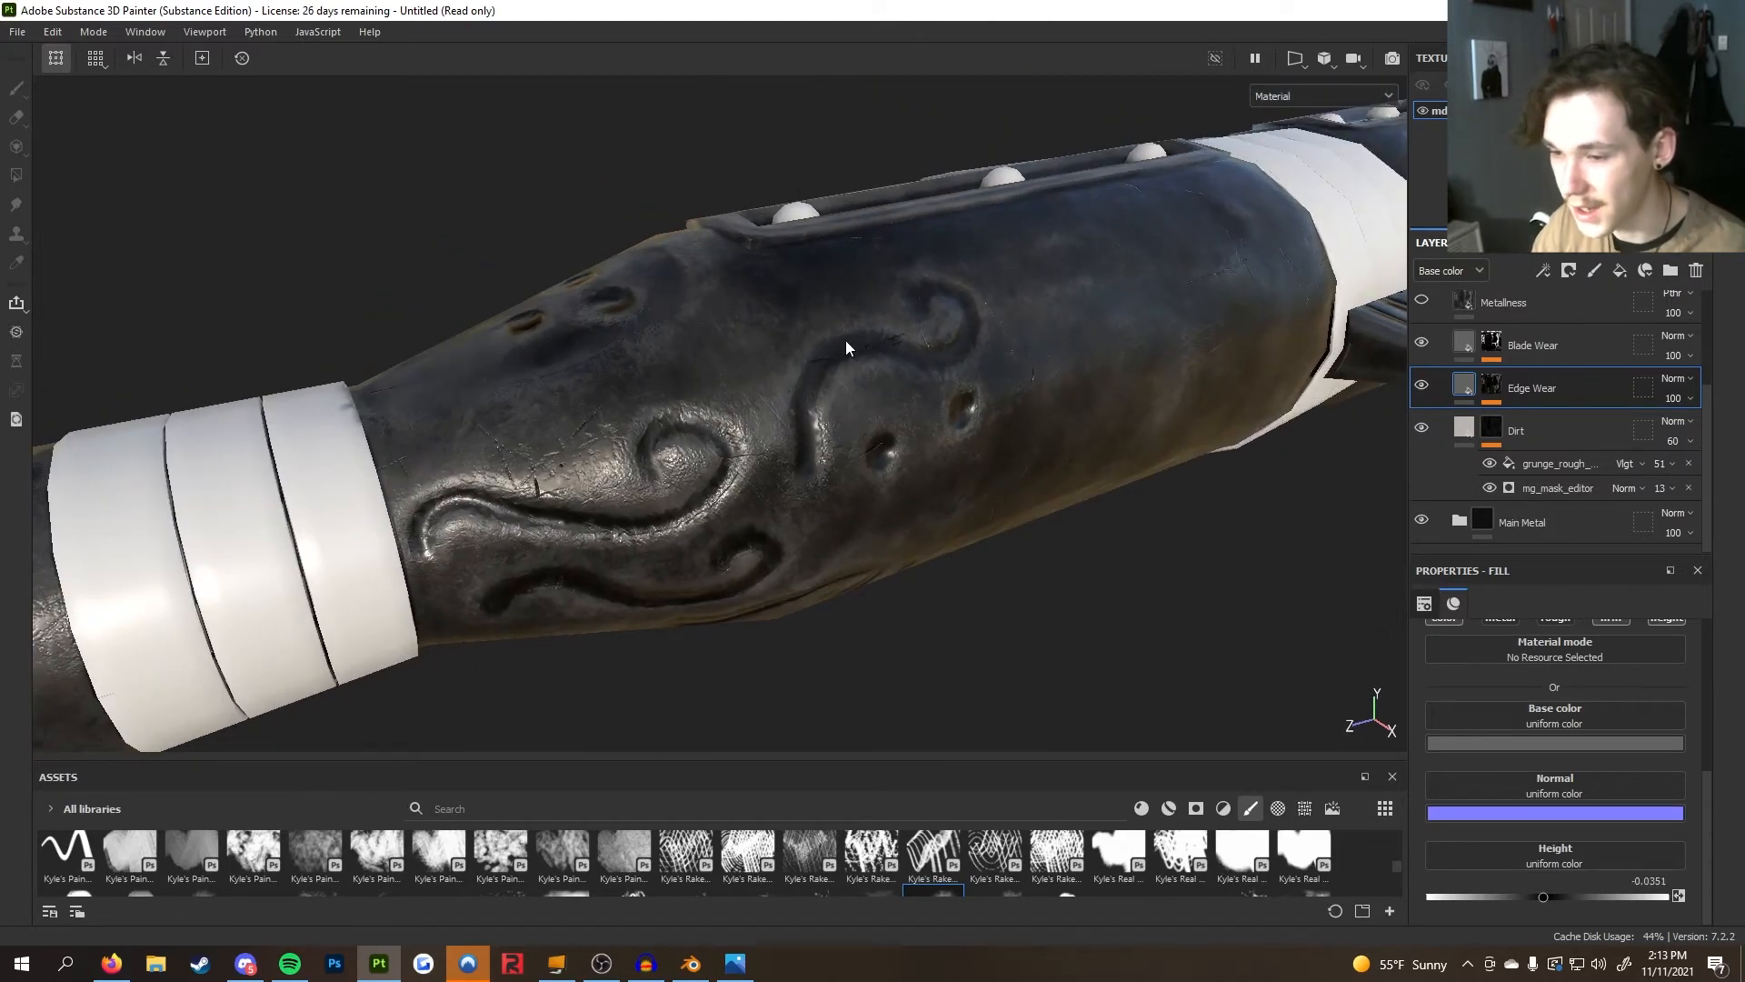
pyautogui.keyDown('alt'); pyautogui.moveTo(851, 536); pyautogui.dragTo(1273, 400); pyautogui.keyUp('alt')
pyautogui.scroll(3, 1528, 416)
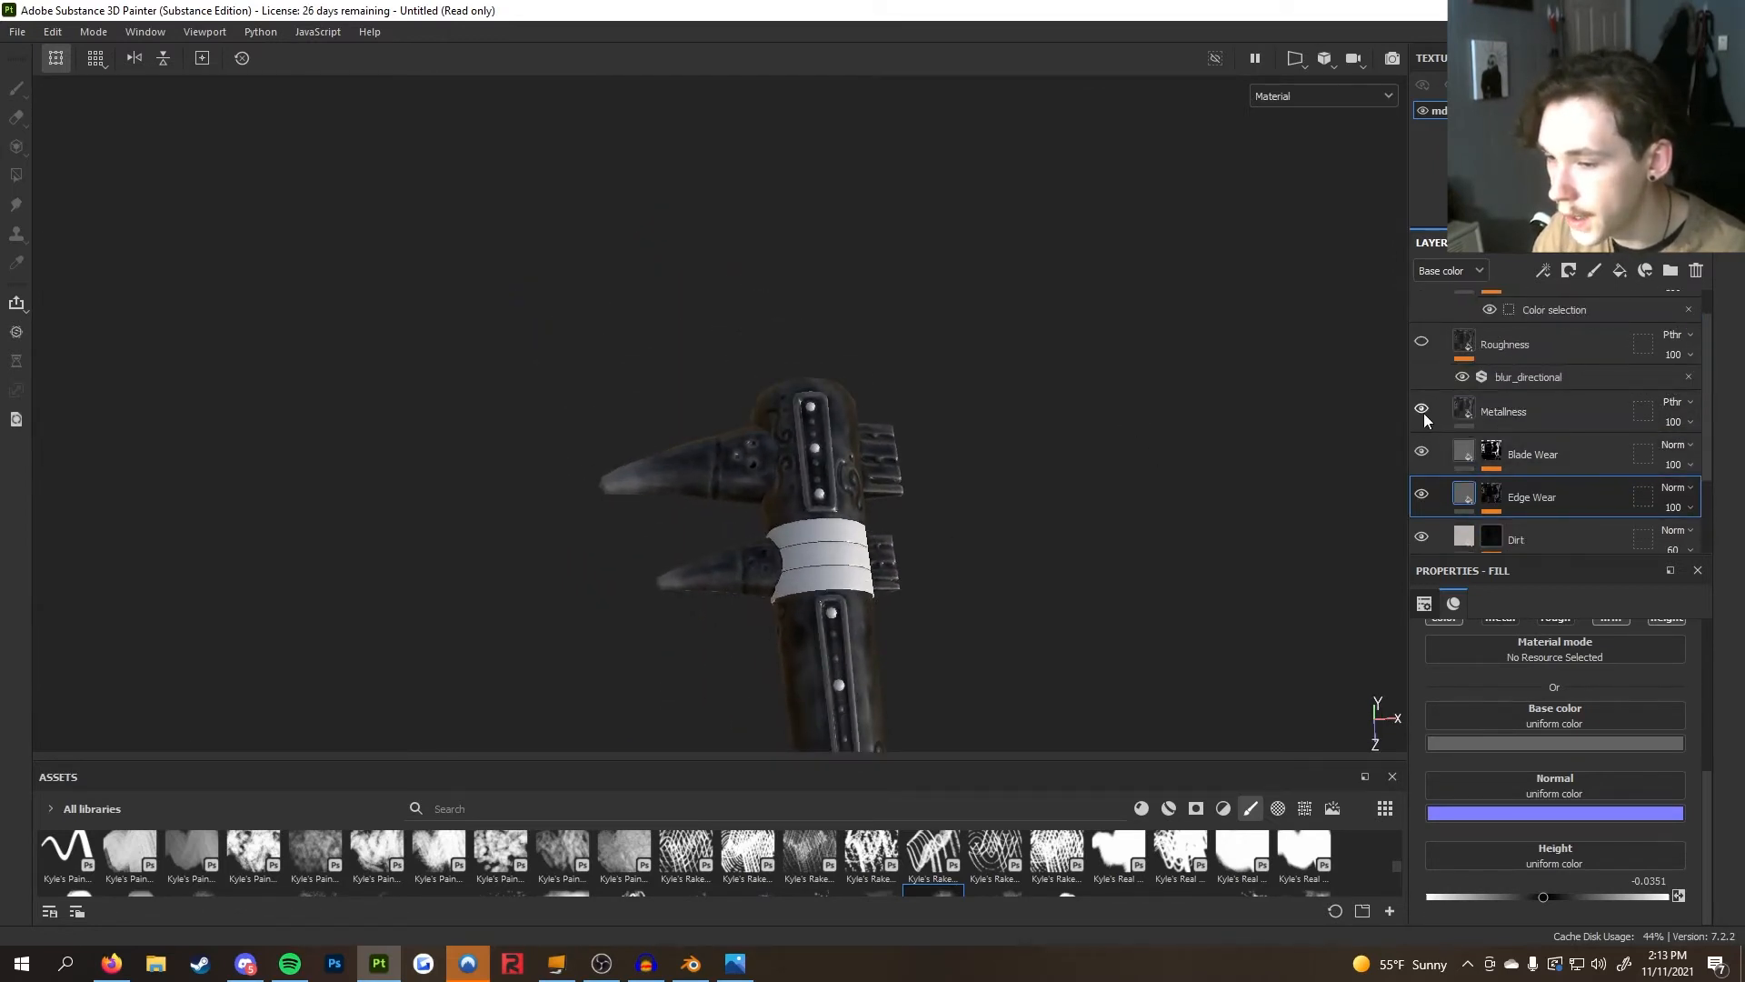
pyautogui.scroll(4, 1196, 525)
pyautogui.keyDown('alt'); pyautogui.moveTo(1196, 525); pyautogui.dragTo(878, 536); pyautogui.keyUp('alt')
pyautogui.keyDown('alt'); pyautogui.moveTo(878, 537); pyautogui.dragTo(772, 366, button='middle'); pyautogui.keyUp('alt')
pyautogui.keyDown('alt'); pyautogui.moveTo(774, 366); pyautogui.dragTo(603, 378); pyautogui.keyUp('alt')
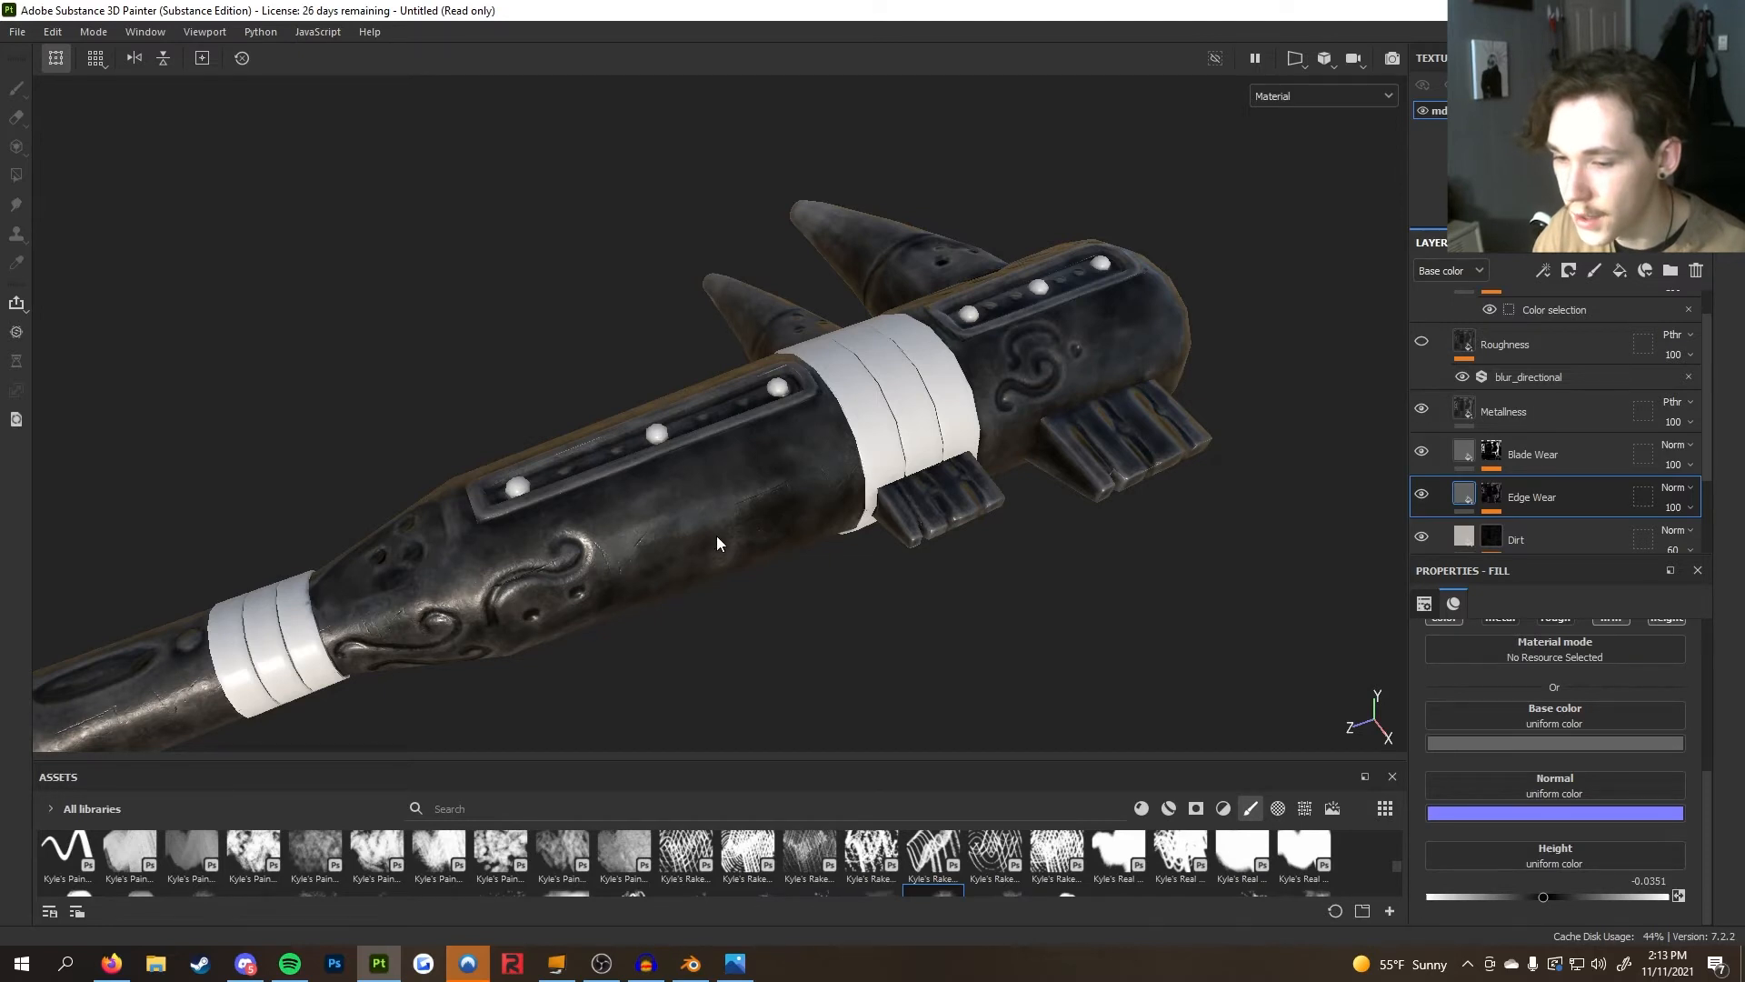
pyautogui.keyDown('alt'); pyautogui.moveTo(717, 544); pyautogui.dragTo(1161, 418, button='middle'); pyautogui.keyUp('alt')
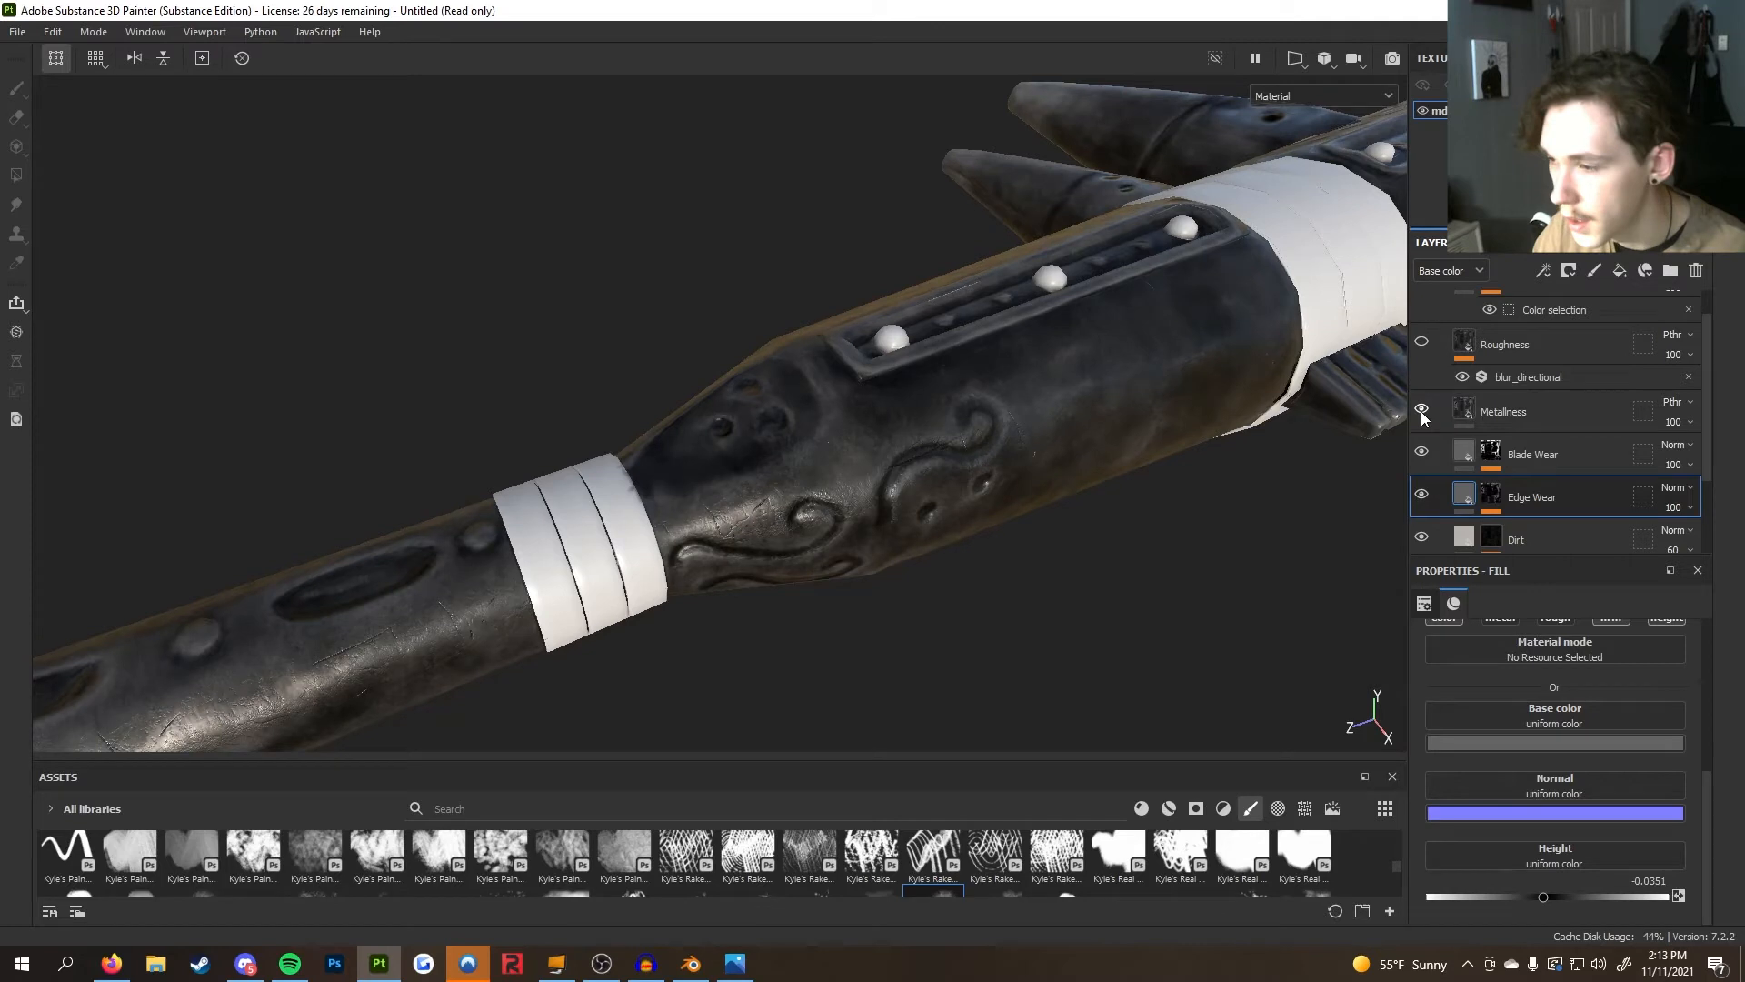
pyautogui.scroll(-2, 1024, 424)
pyautogui.keyDown('alt'); pyautogui.moveTo(1024, 424); pyautogui.dragTo(833, 502, button='middle'); pyautogui.keyUp('alt')
pyautogui.scroll(-3, 833, 502)
pyautogui.keyDown('alt'); pyautogui.moveTo(1168, 418); pyautogui.dragTo(1022, 500, button='middle'); pyautogui.keyUp('alt')
pyautogui.keyDown('alt'); pyautogui.moveTo(1021, 499); pyautogui.dragTo(1041, 499); pyautogui.keyUp('alt')
pyautogui.keyDown('alt'); pyautogui.moveTo(1193, 497); pyautogui.dragTo(1392, 372, button='middle'); pyautogui.keyUp('alt')
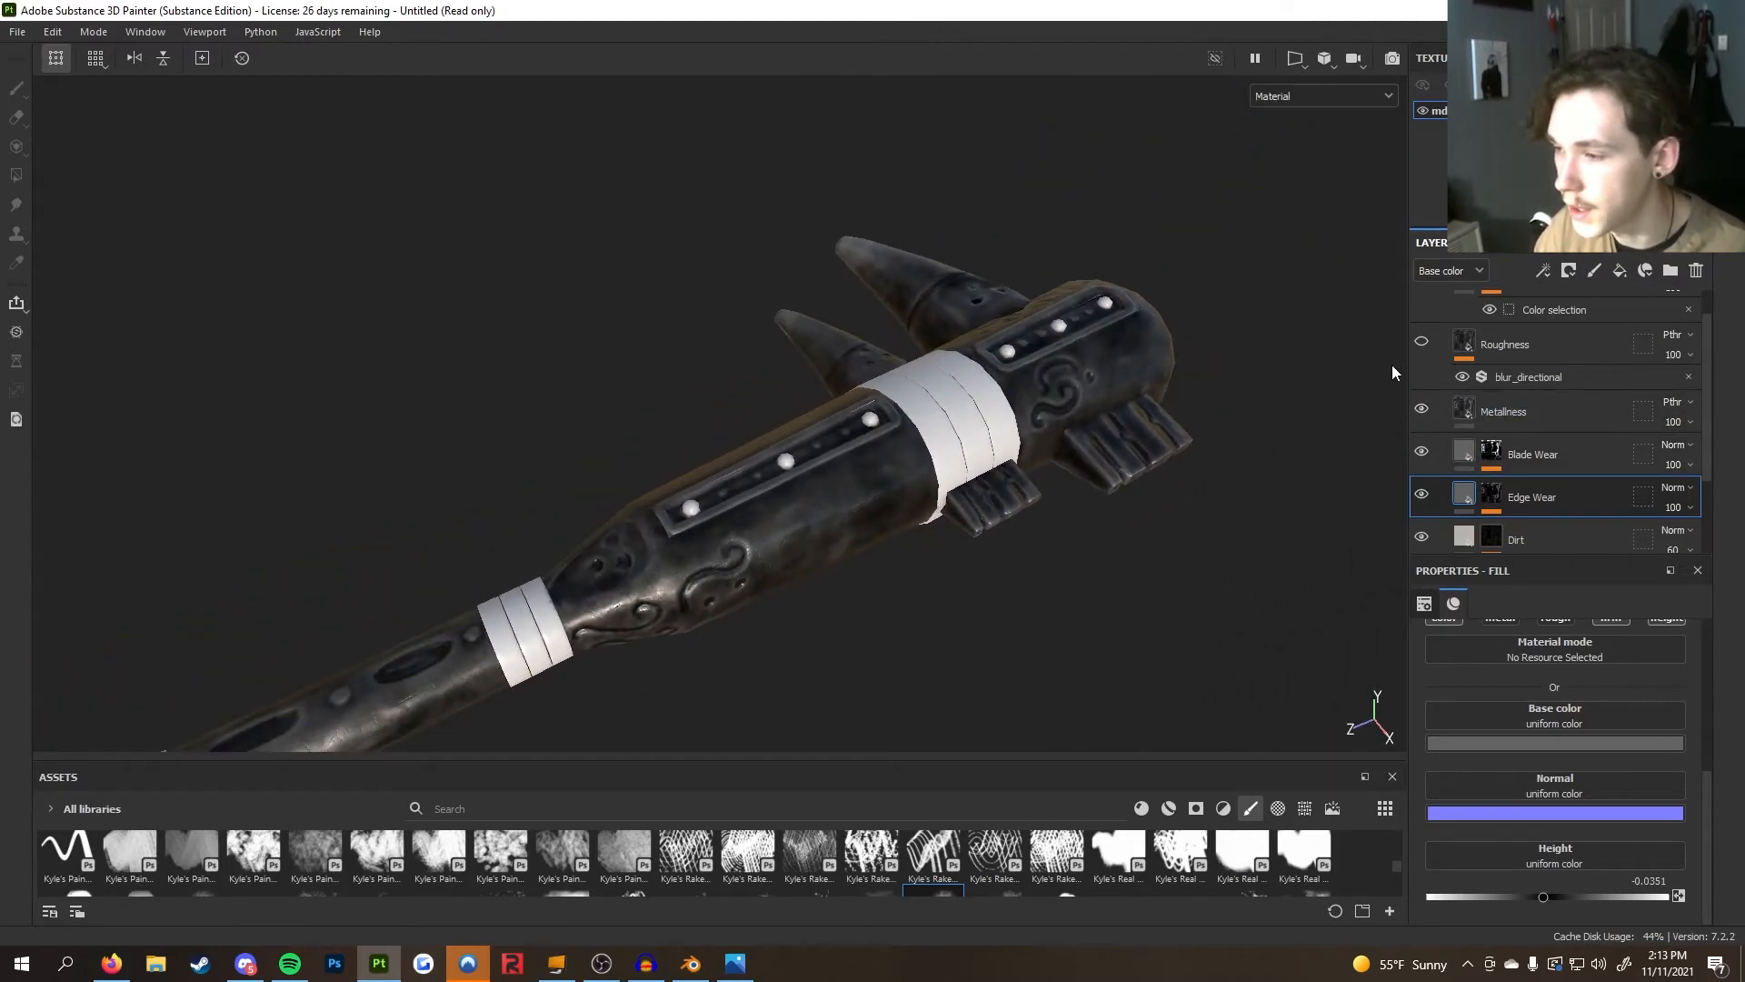
# Turn the Roughness layer back on and compare the handle with and without it while orbiting
pyautogui.click(1422, 343)
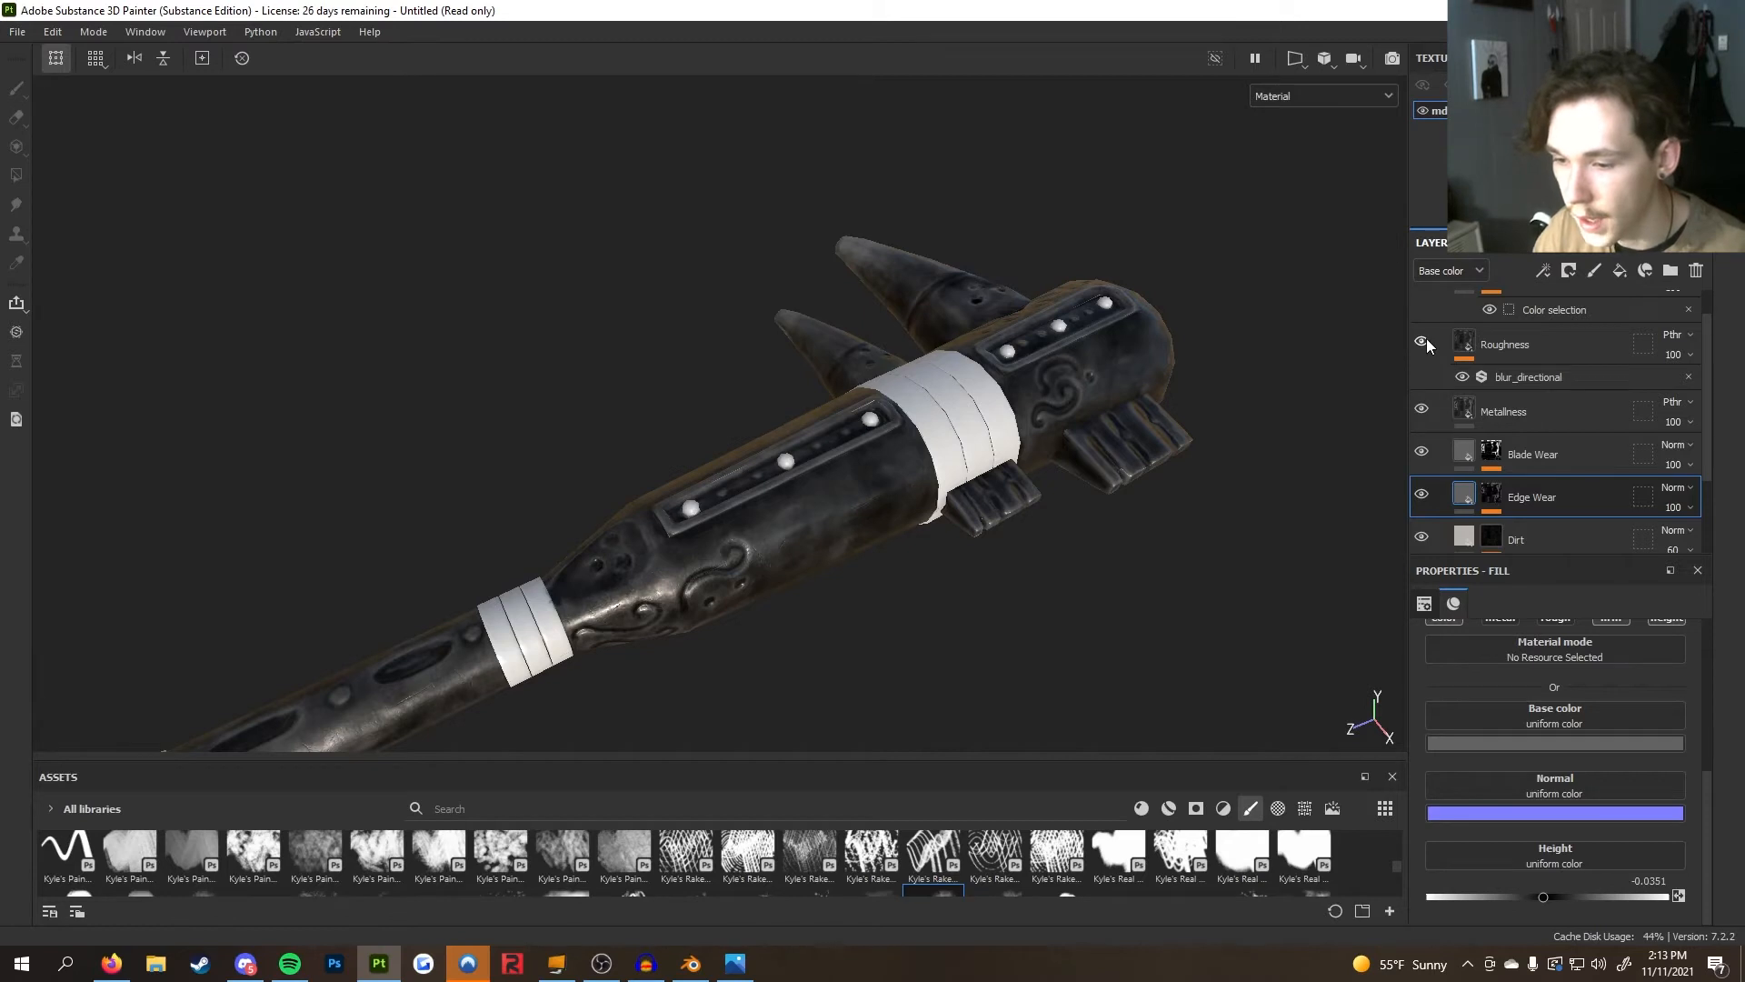
pyautogui.keyDown('alt'); pyautogui.moveTo(756, 527); pyautogui.dragTo(929, 369, button='middle'); pyautogui.keyUp('alt')
pyautogui.keyDown('alt'); pyautogui.moveTo(930, 369); pyautogui.dragTo(1207, 483, button='right'); pyautogui.keyUp('alt')
pyautogui.keyDown('alt'); pyautogui.moveTo(1207, 484); pyautogui.dragTo(954, 485, button='middle'); pyautogui.keyUp('alt')
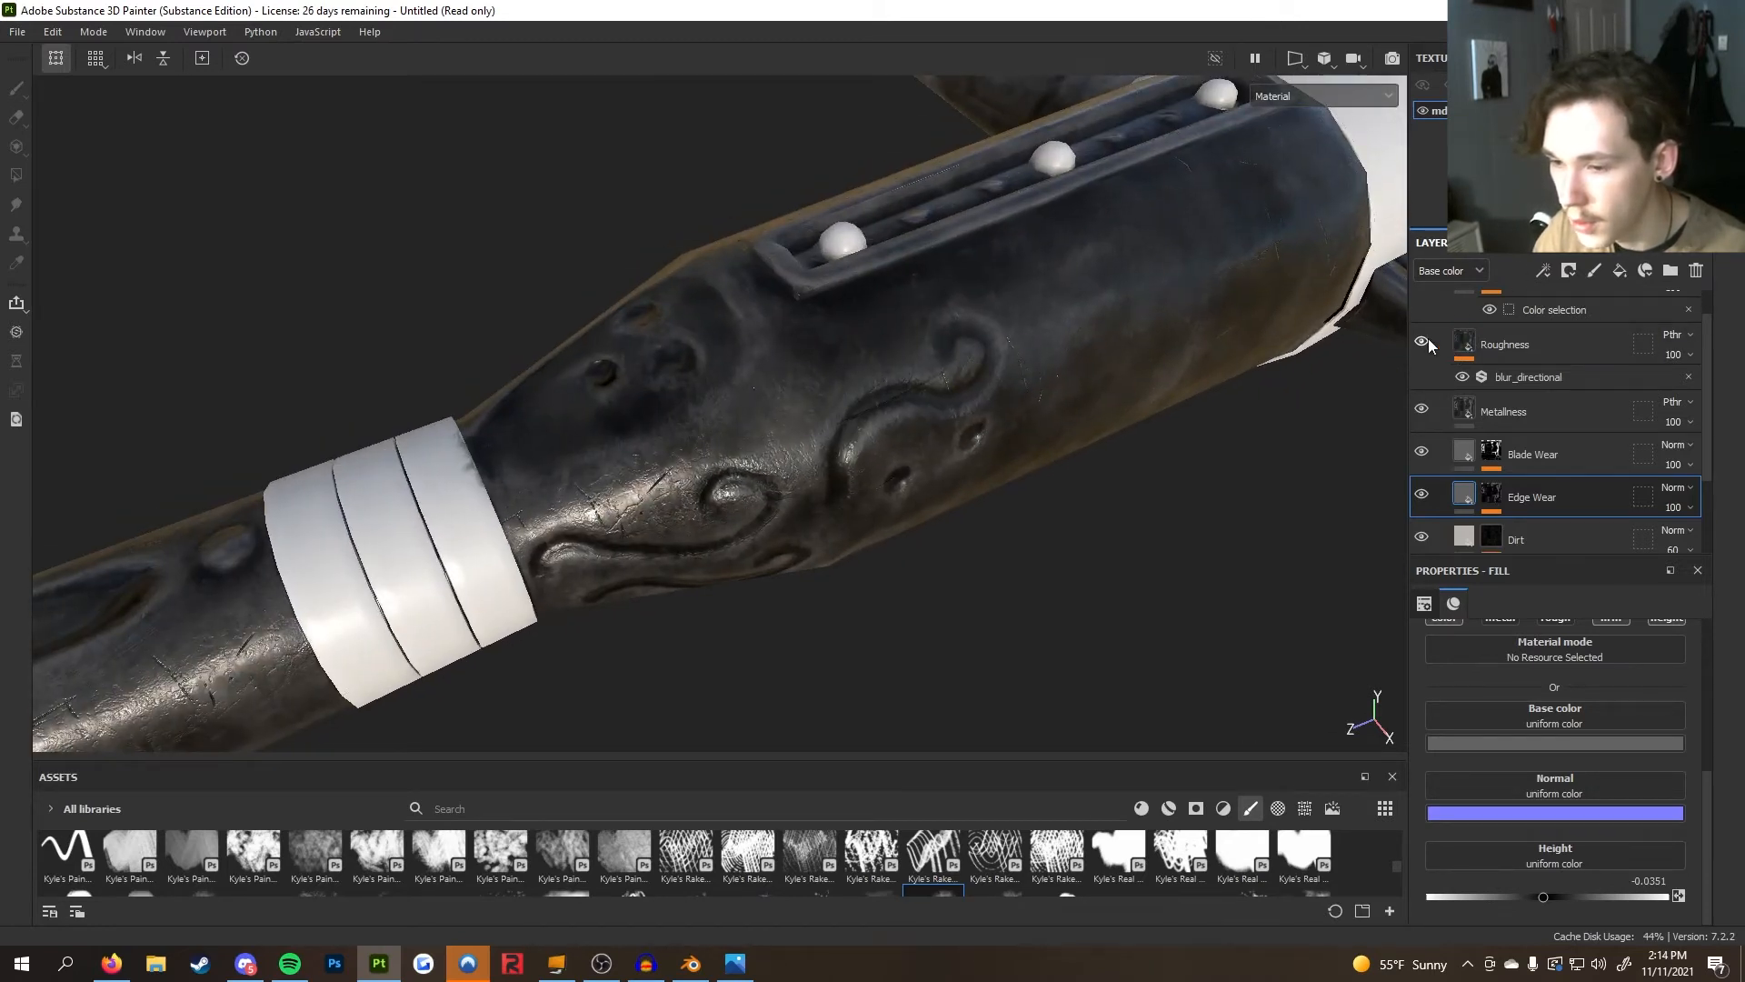
pyautogui.click(1424, 342)
pyautogui.click(1424, 342)
pyautogui.keyDown('alt'); pyautogui.moveTo(927, 498); pyautogui.dragTo(757, 550, button='right'); pyautogui.keyUp('alt')
pyautogui.keyDown('alt'); pyautogui.moveTo(757, 551); pyautogui.dragTo(895, 581, button='middle'); pyautogui.keyUp('alt')
pyautogui.keyDown('alt'); pyautogui.moveTo(1000, 409); pyautogui.dragTo(789, 558, button='middle'); pyautogui.keyUp('alt')
pyautogui.keyDown('alt'); pyautogui.moveTo(789, 558); pyautogui.dragTo(1236, 595); pyautogui.keyUp('alt')
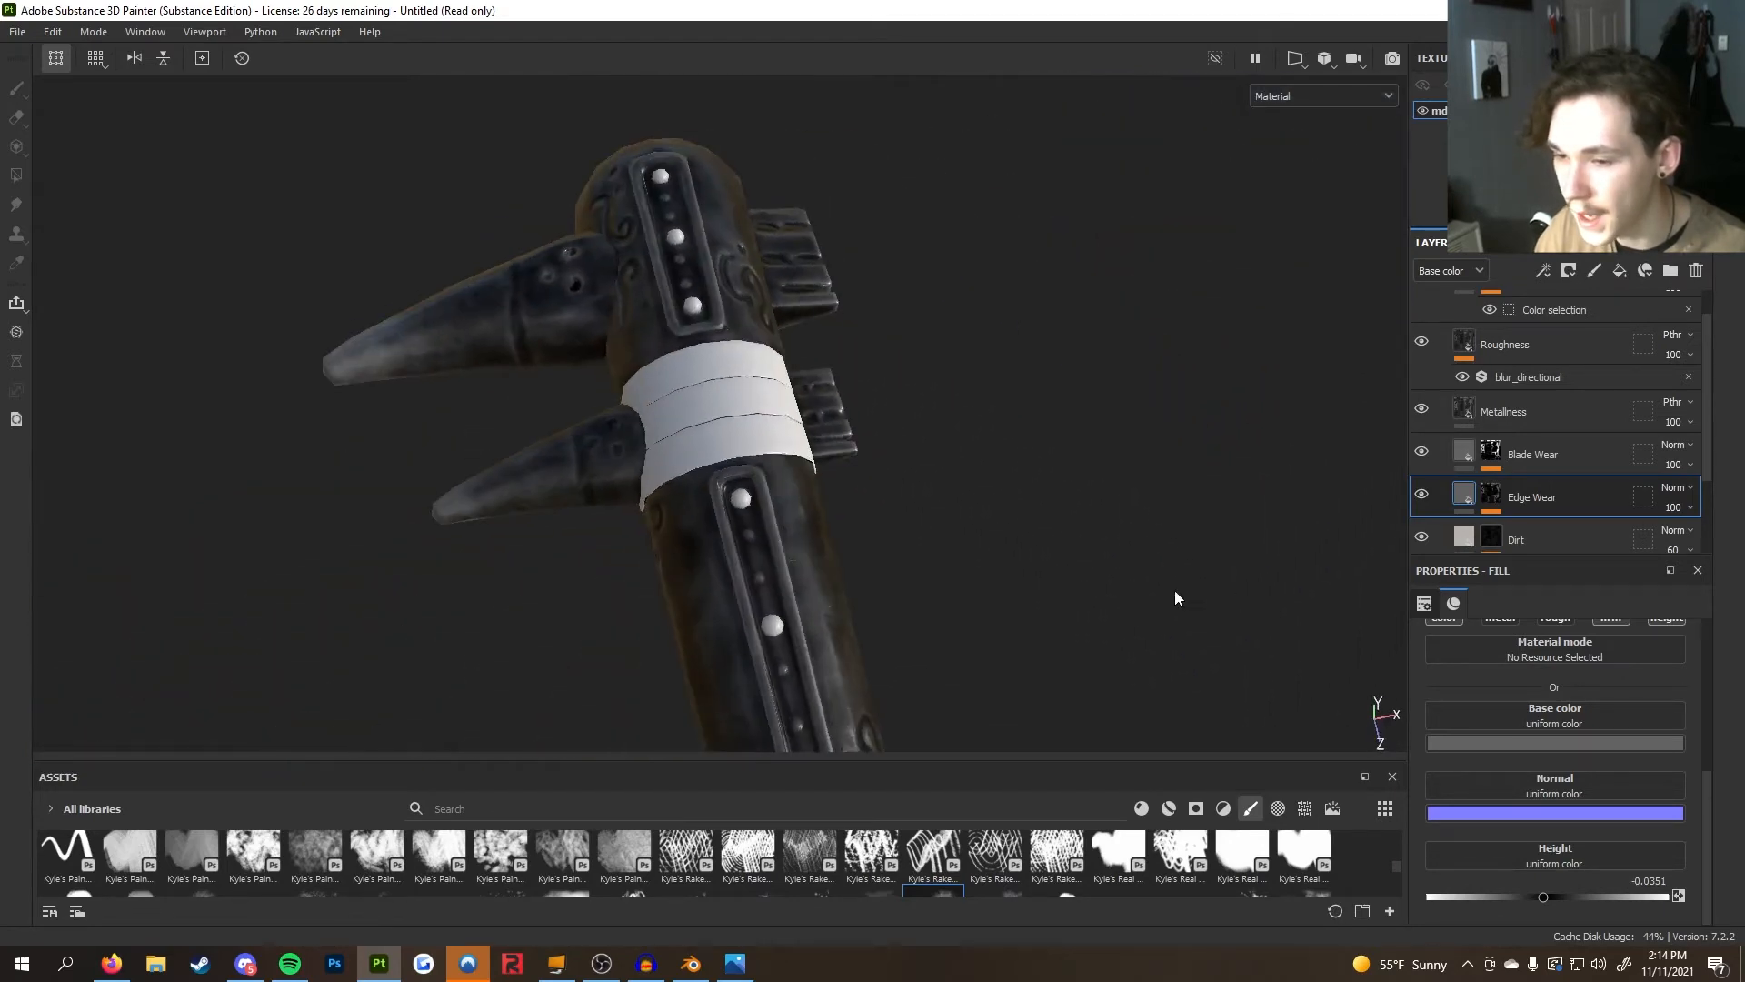
pyautogui.keyDown('alt'); pyautogui.moveTo(979, 541); pyautogui.dragTo(569, 420); pyautogui.keyUp('alt')
pyautogui.scroll(1, 1515, 446)
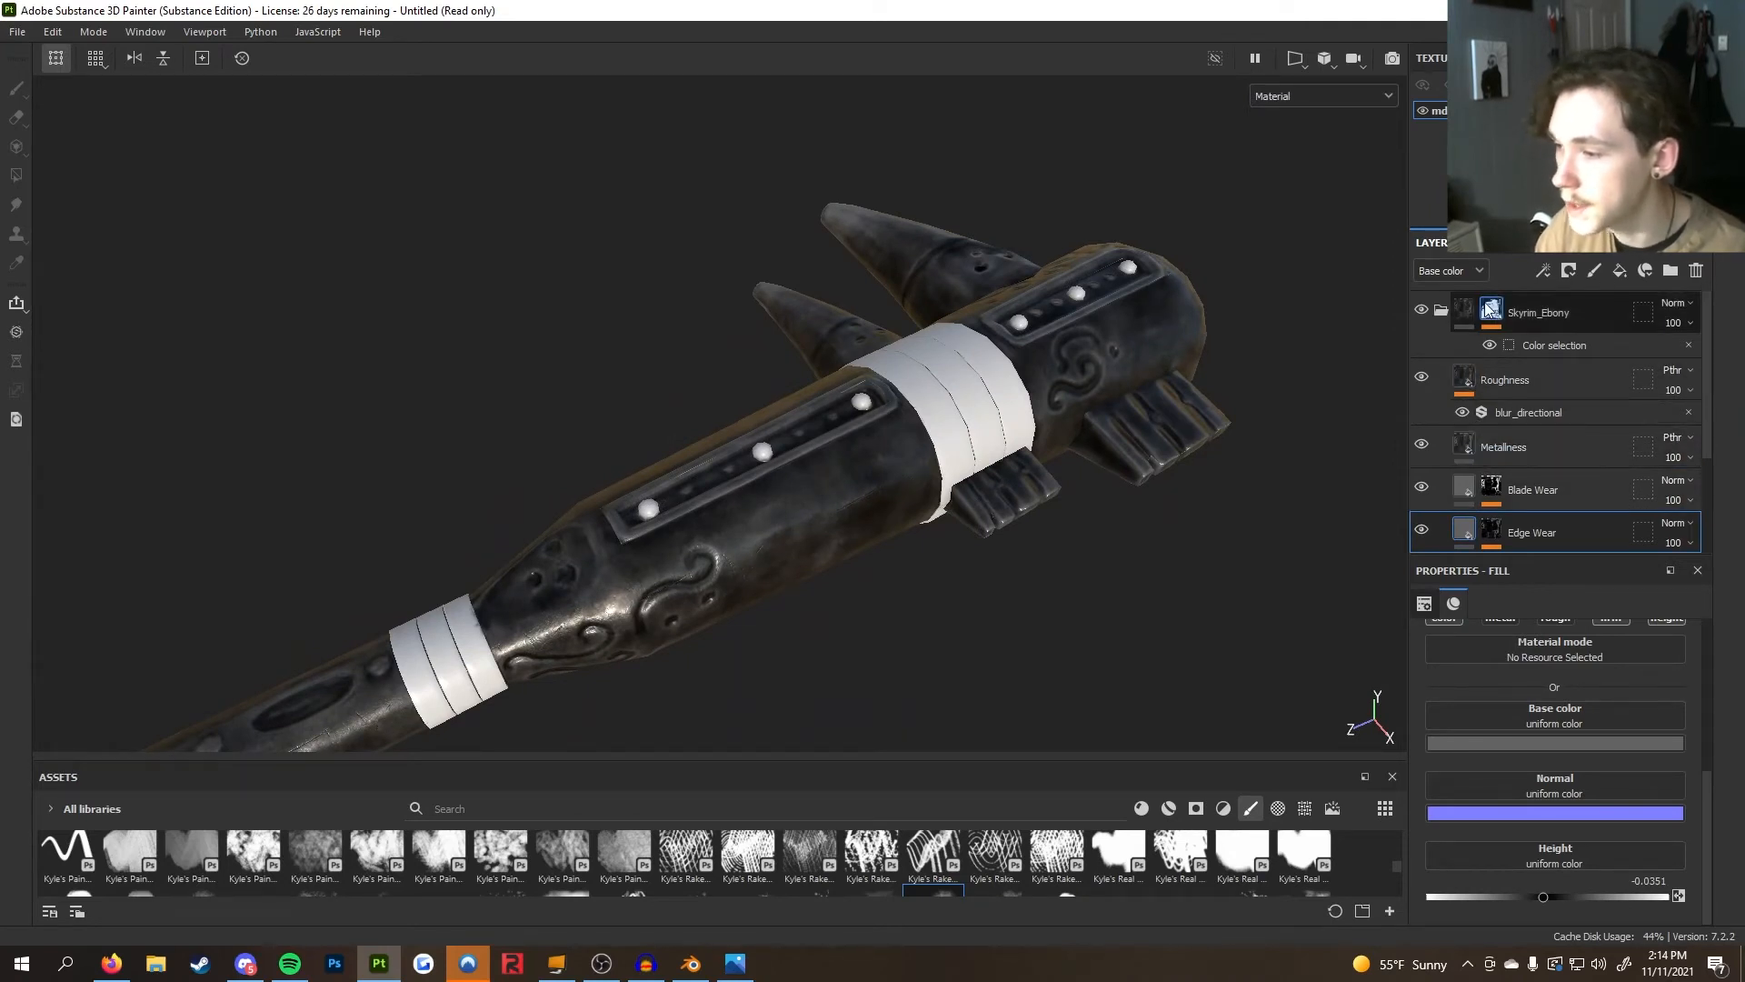
# Collapse the Skyrim_Ebony folder, search the materials for leather and add Skyrim_Leather to the layer stack
pyautogui.click(1441, 310)
pyautogui.keyDown('alt'); pyautogui.moveTo(1136, 418); pyautogui.dragTo(962, 532); pyautogui.keyUp('alt')
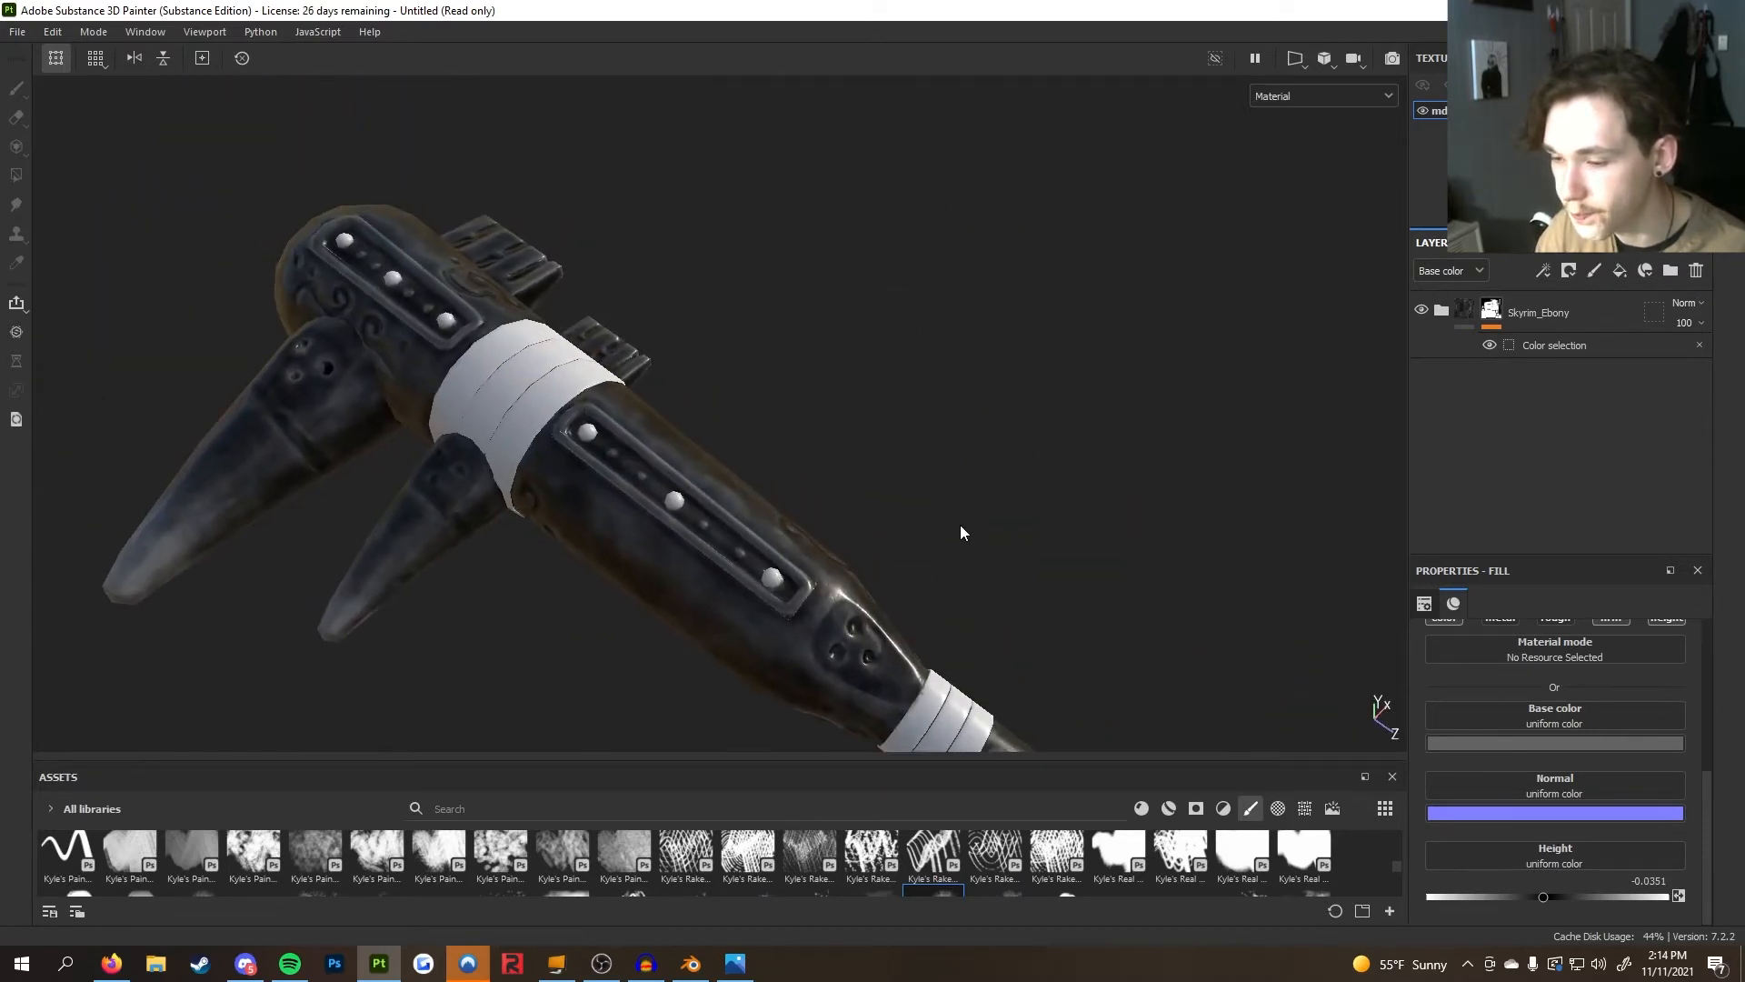
pyautogui.click(1171, 808)
pyautogui.click(902, 817)
pyautogui.write('leather')
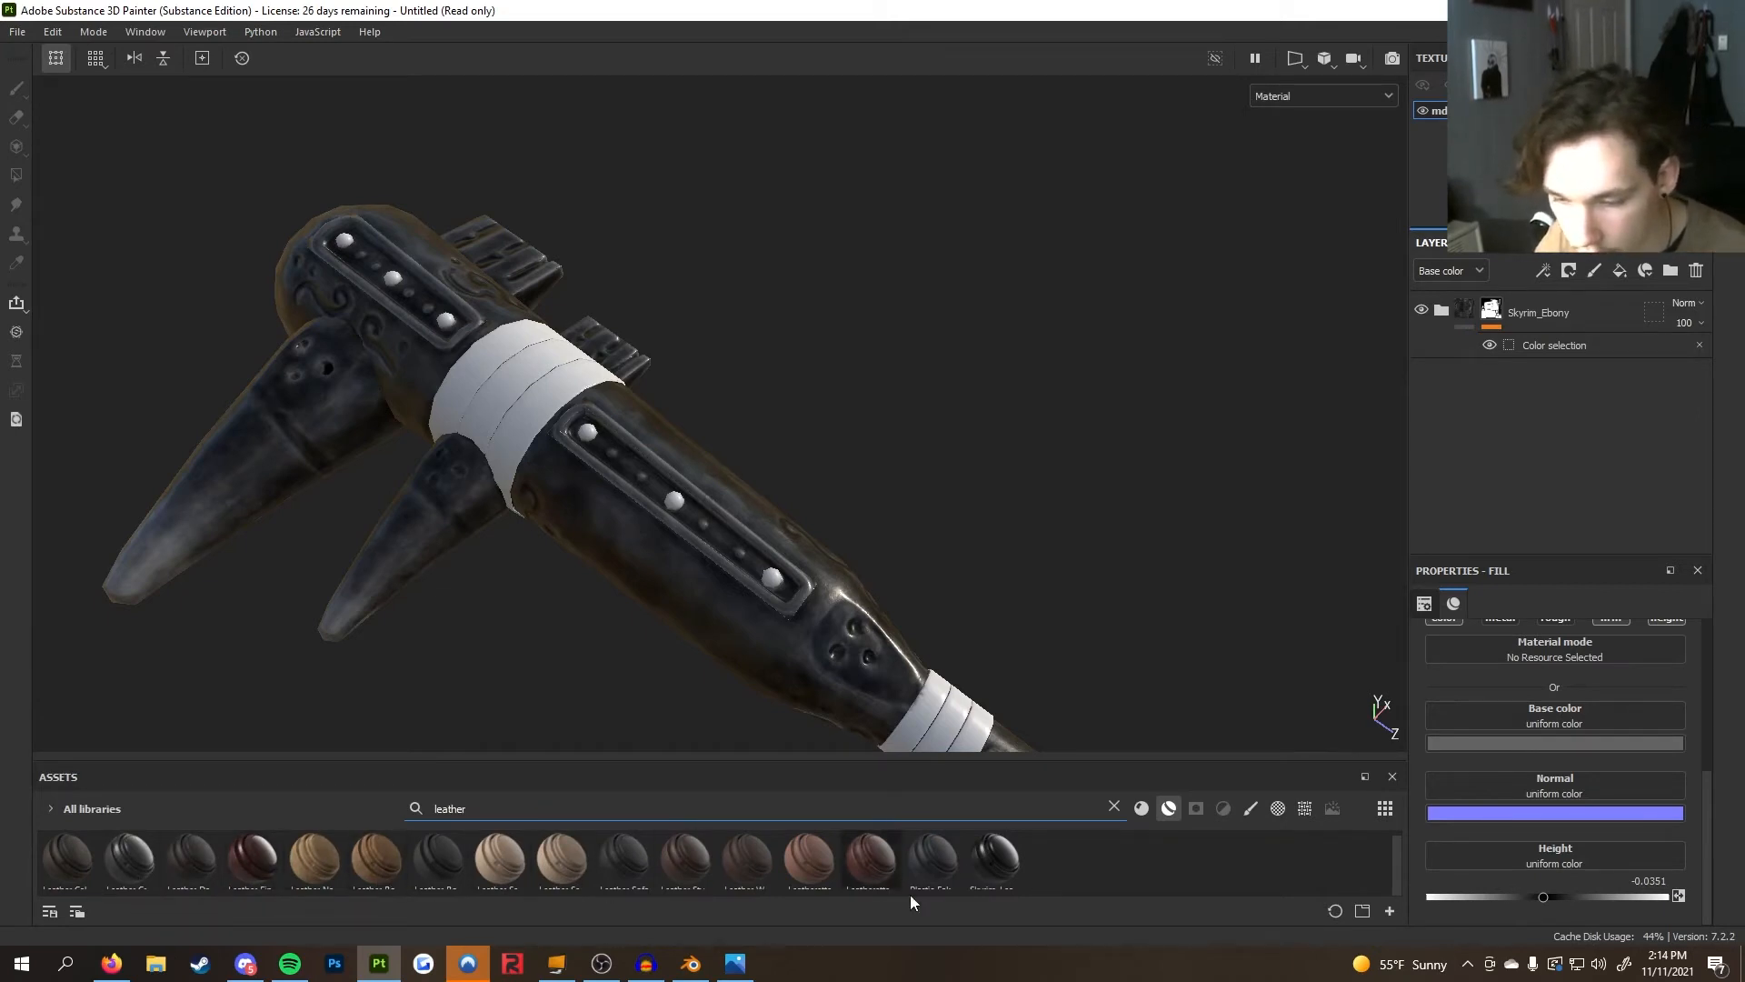
pyautogui.moveTo(1002, 867); pyautogui.dragTo(1478, 366)
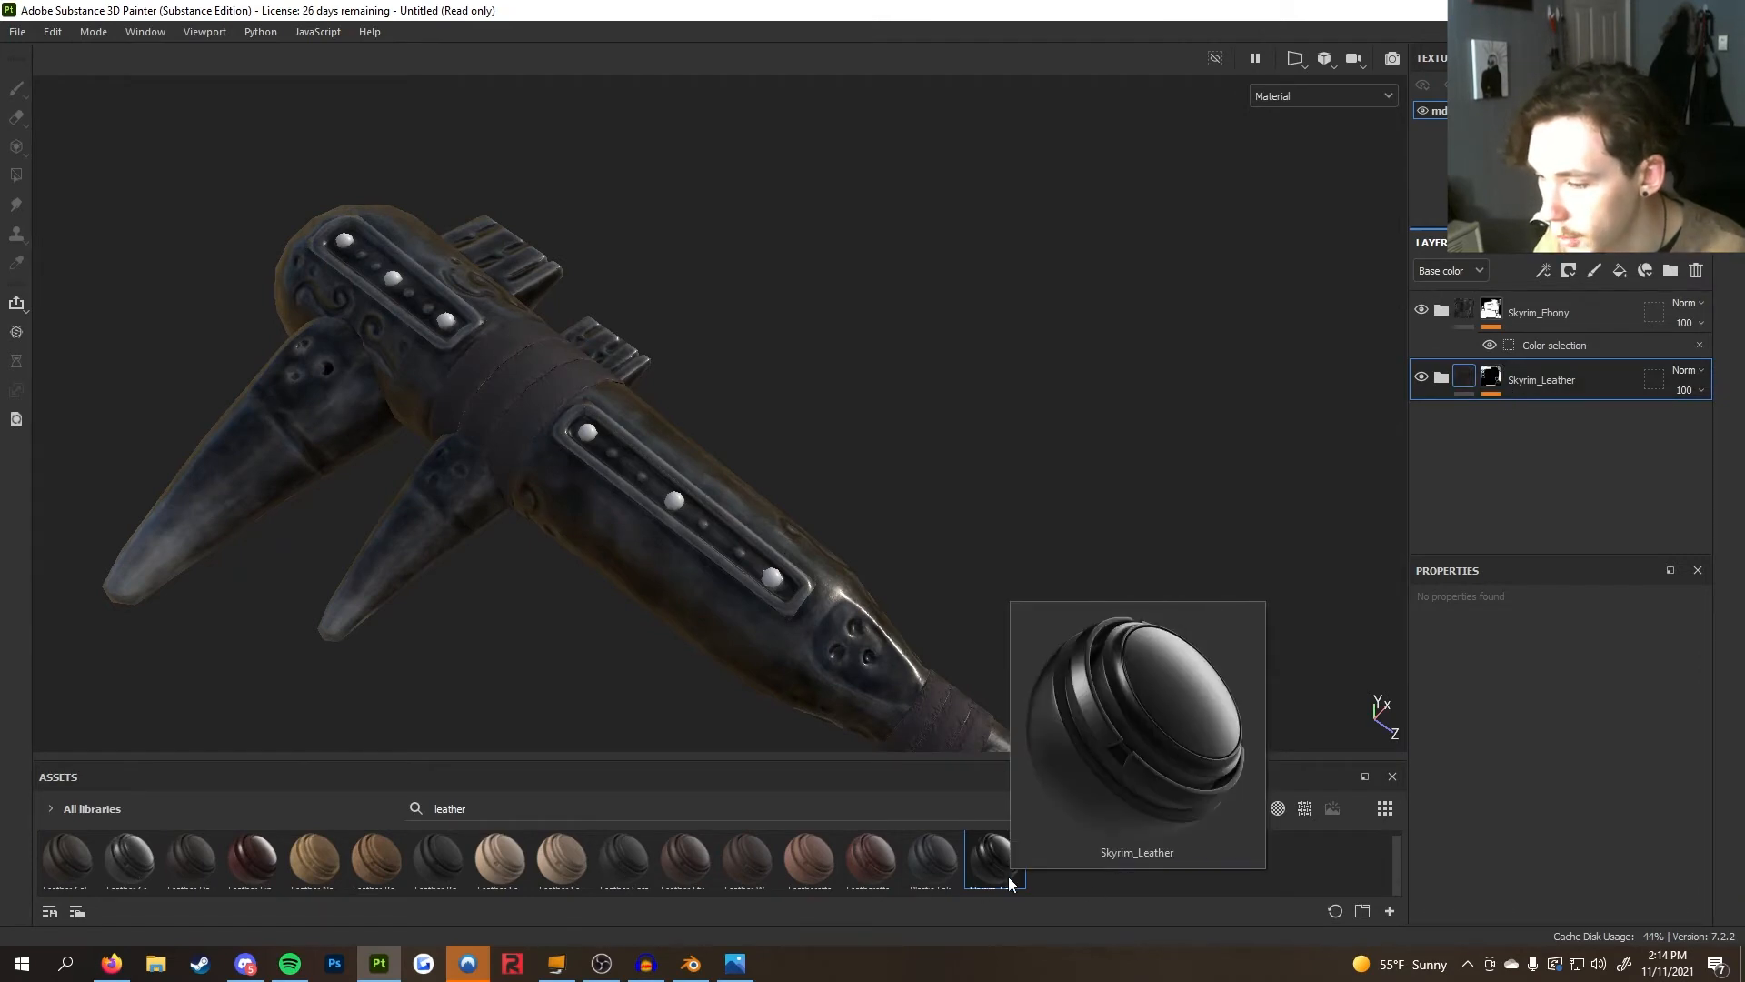
# Add a Color selection mask to Skyrim_Leather and remove the purple ID color, keeping only blue
pyautogui.rightClick(1490, 385)
pyautogui.click(1547, 412)
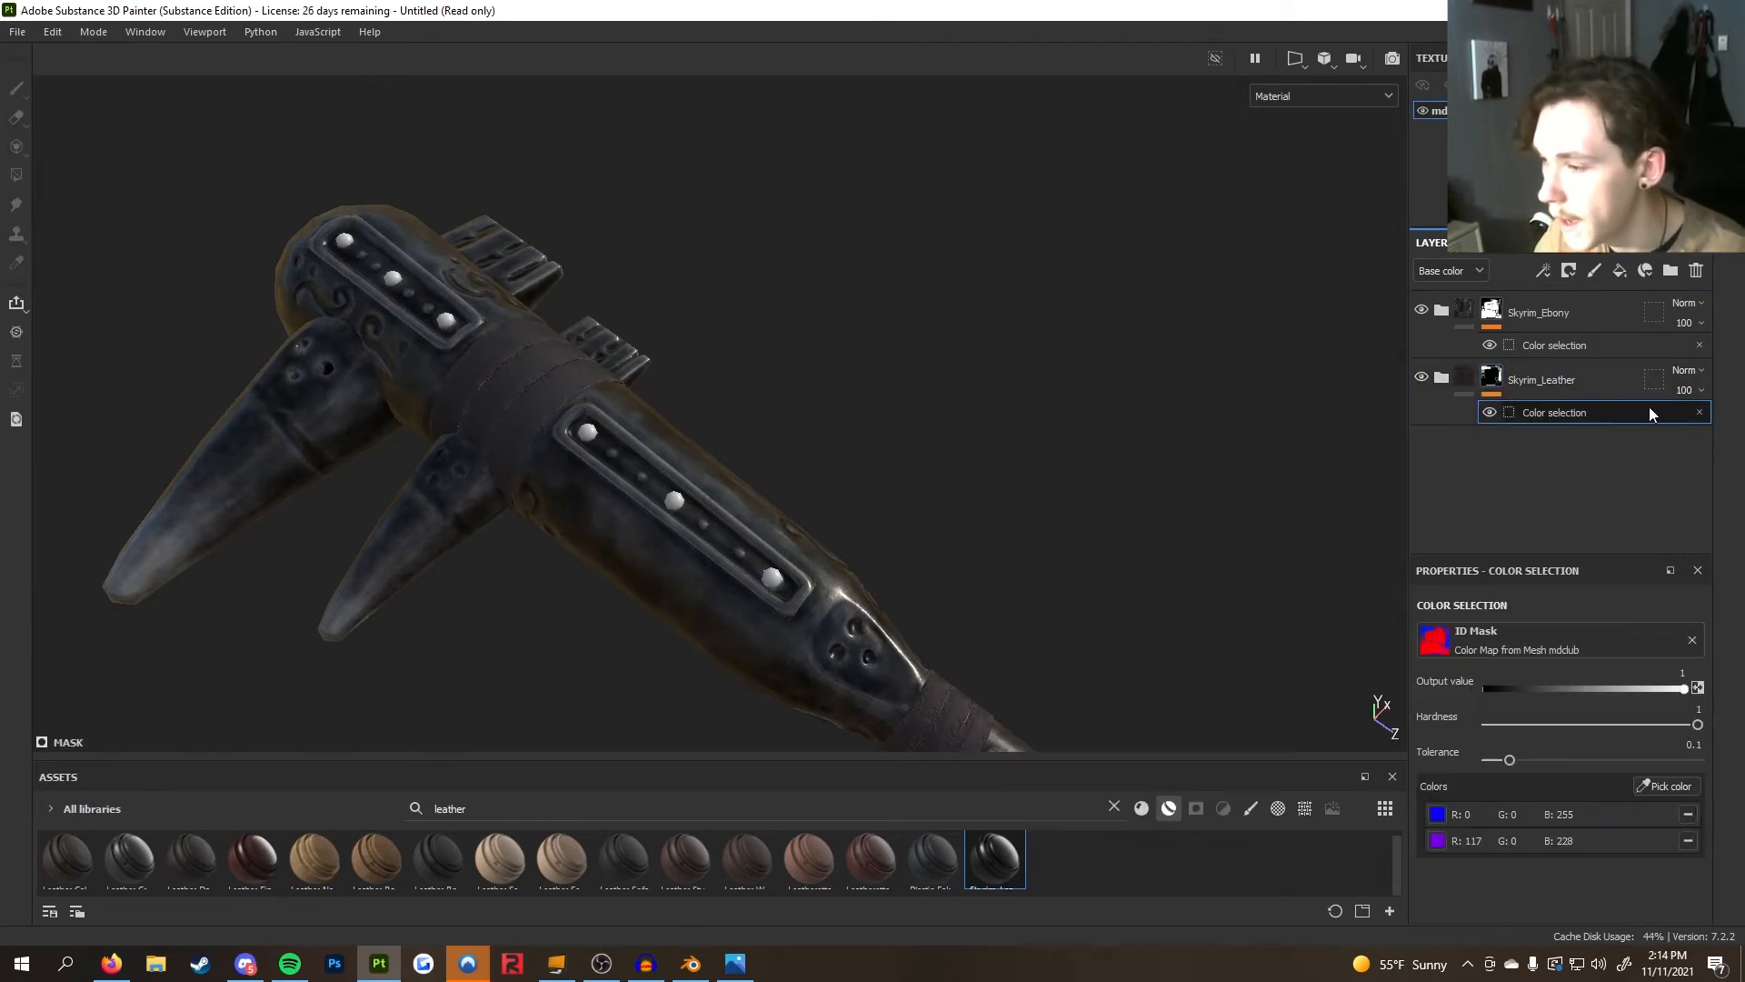
pyautogui.click(1687, 841)
# Expand the Skyrim_Leather folder and inspect its Damages mask editor and Base Color layers
pyautogui.keyDown('alt'); pyautogui.moveTo(604, 584); pyautogui.dragTo(1412, 369); pyautogui.keyUp('alt')
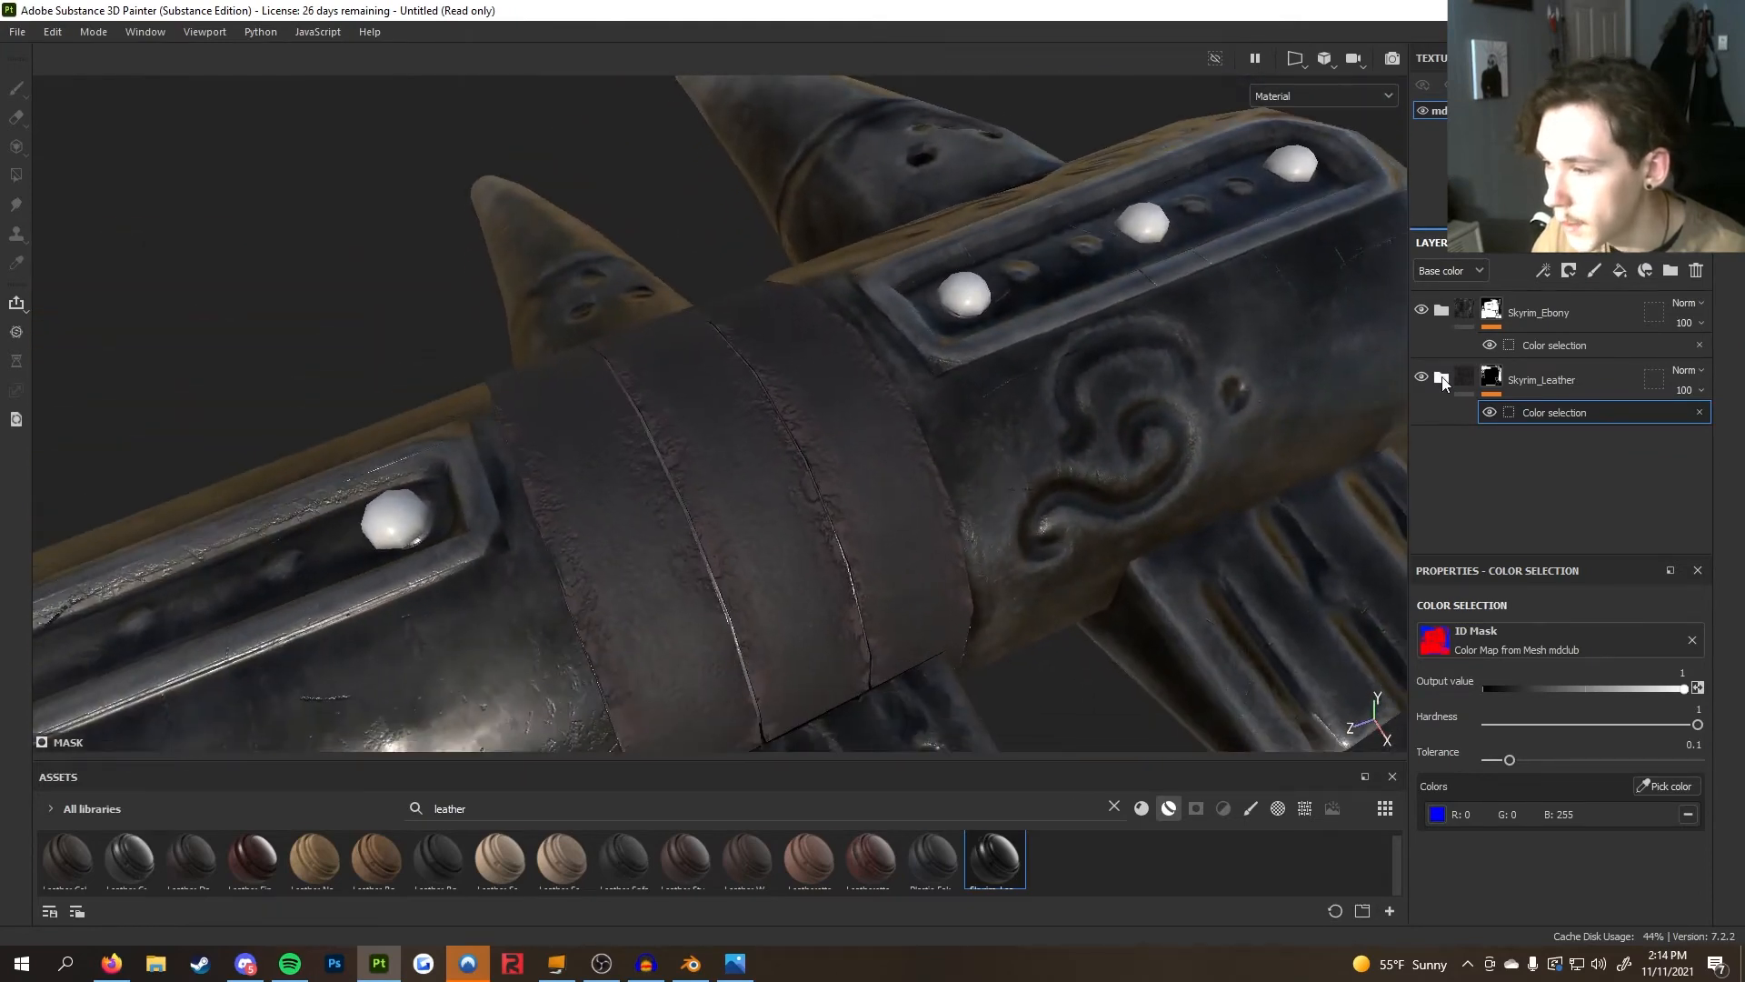
pyautogui.click(1443, 381)
pyautogui.scroll(-1, 1503, 445)
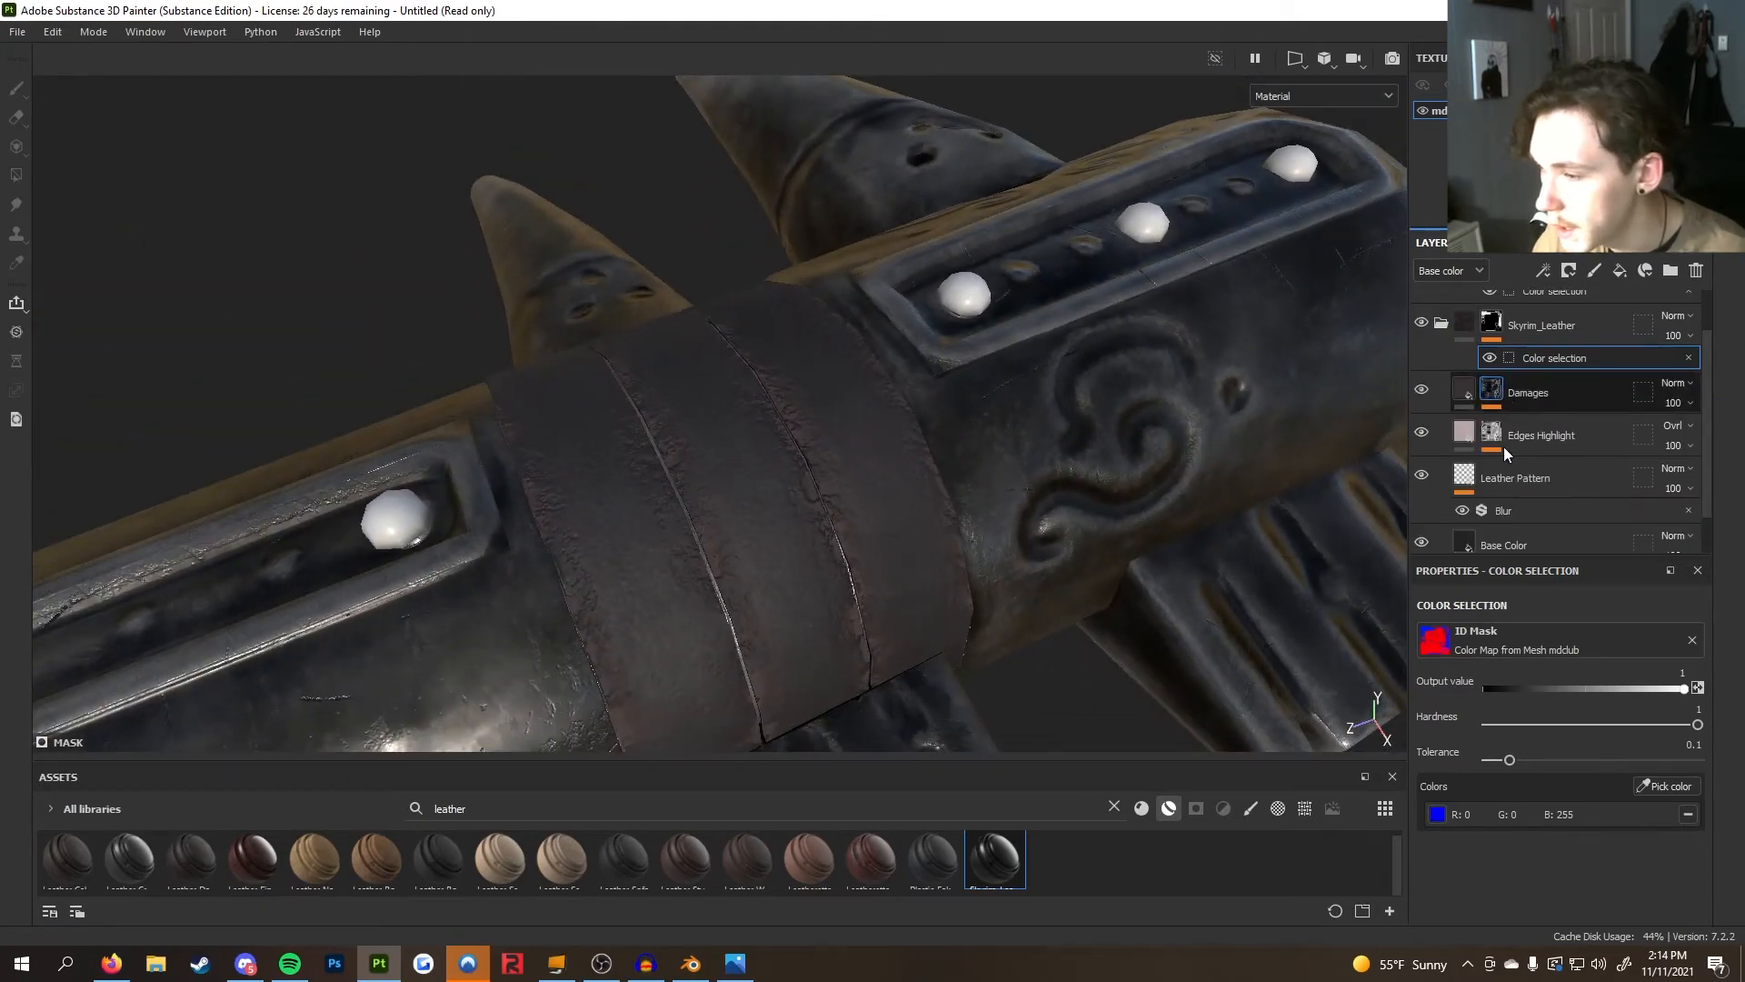
pyautogui.click(1497, 395)
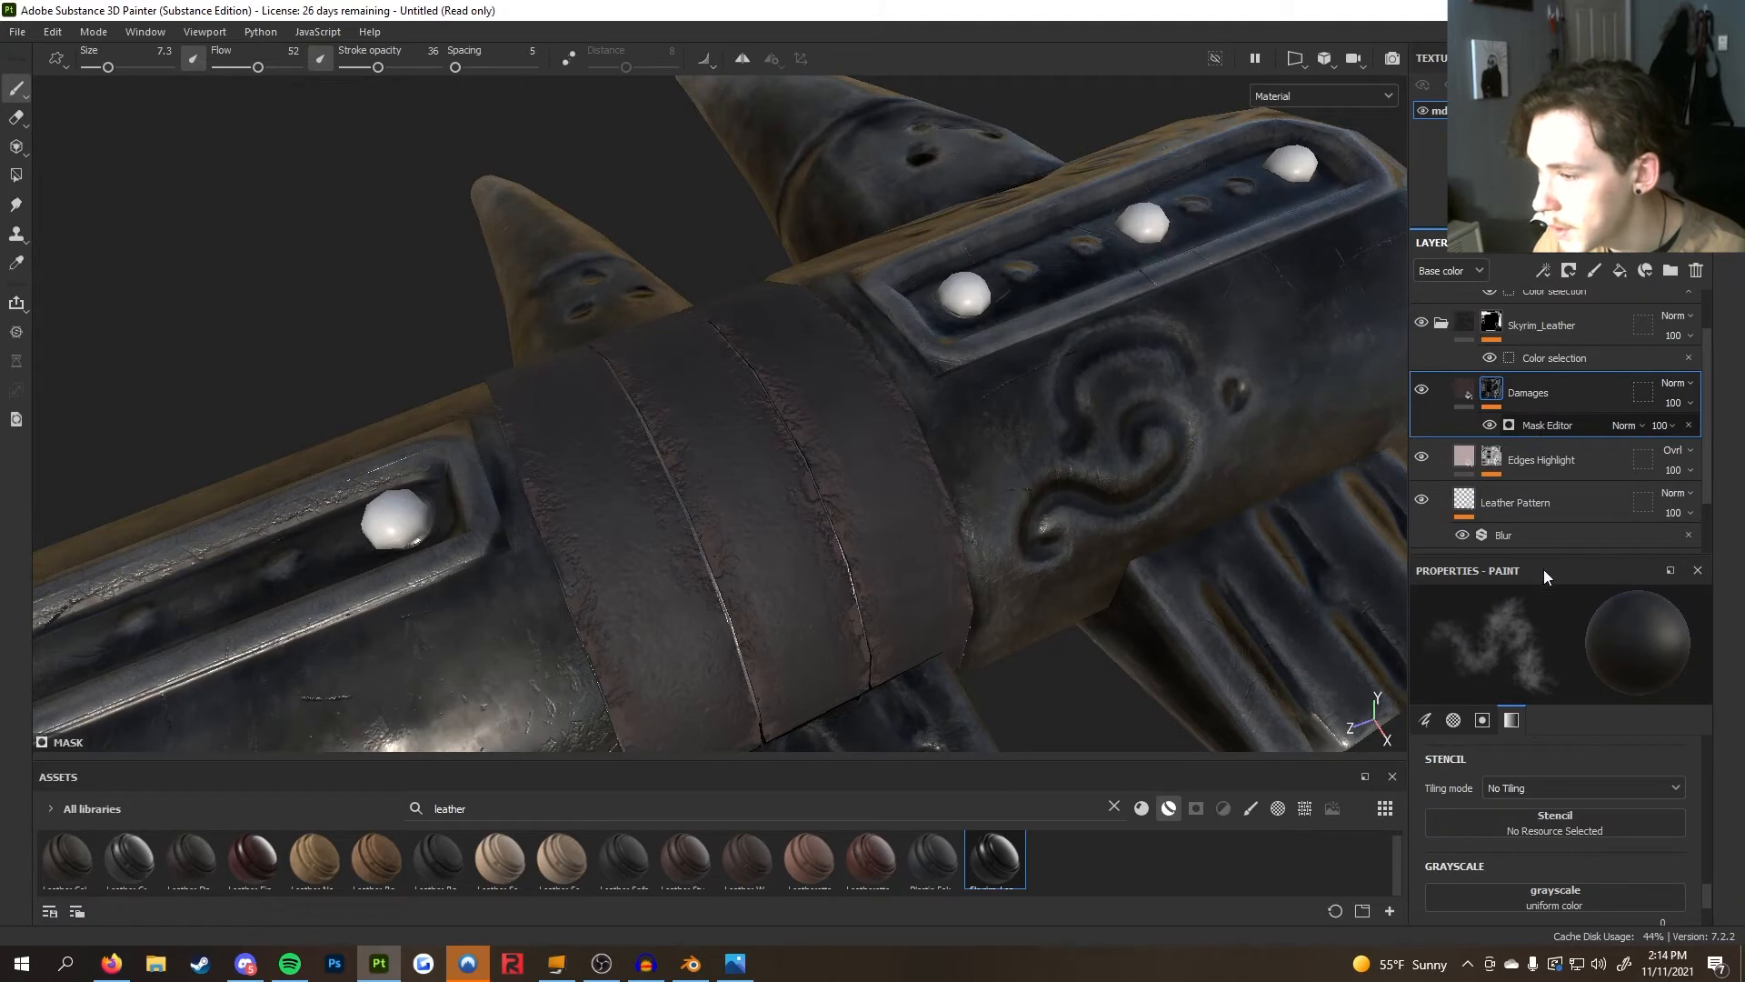
pyautogui.click(1547, 425)
pyautogui.scroll(-1, 1481, 530)
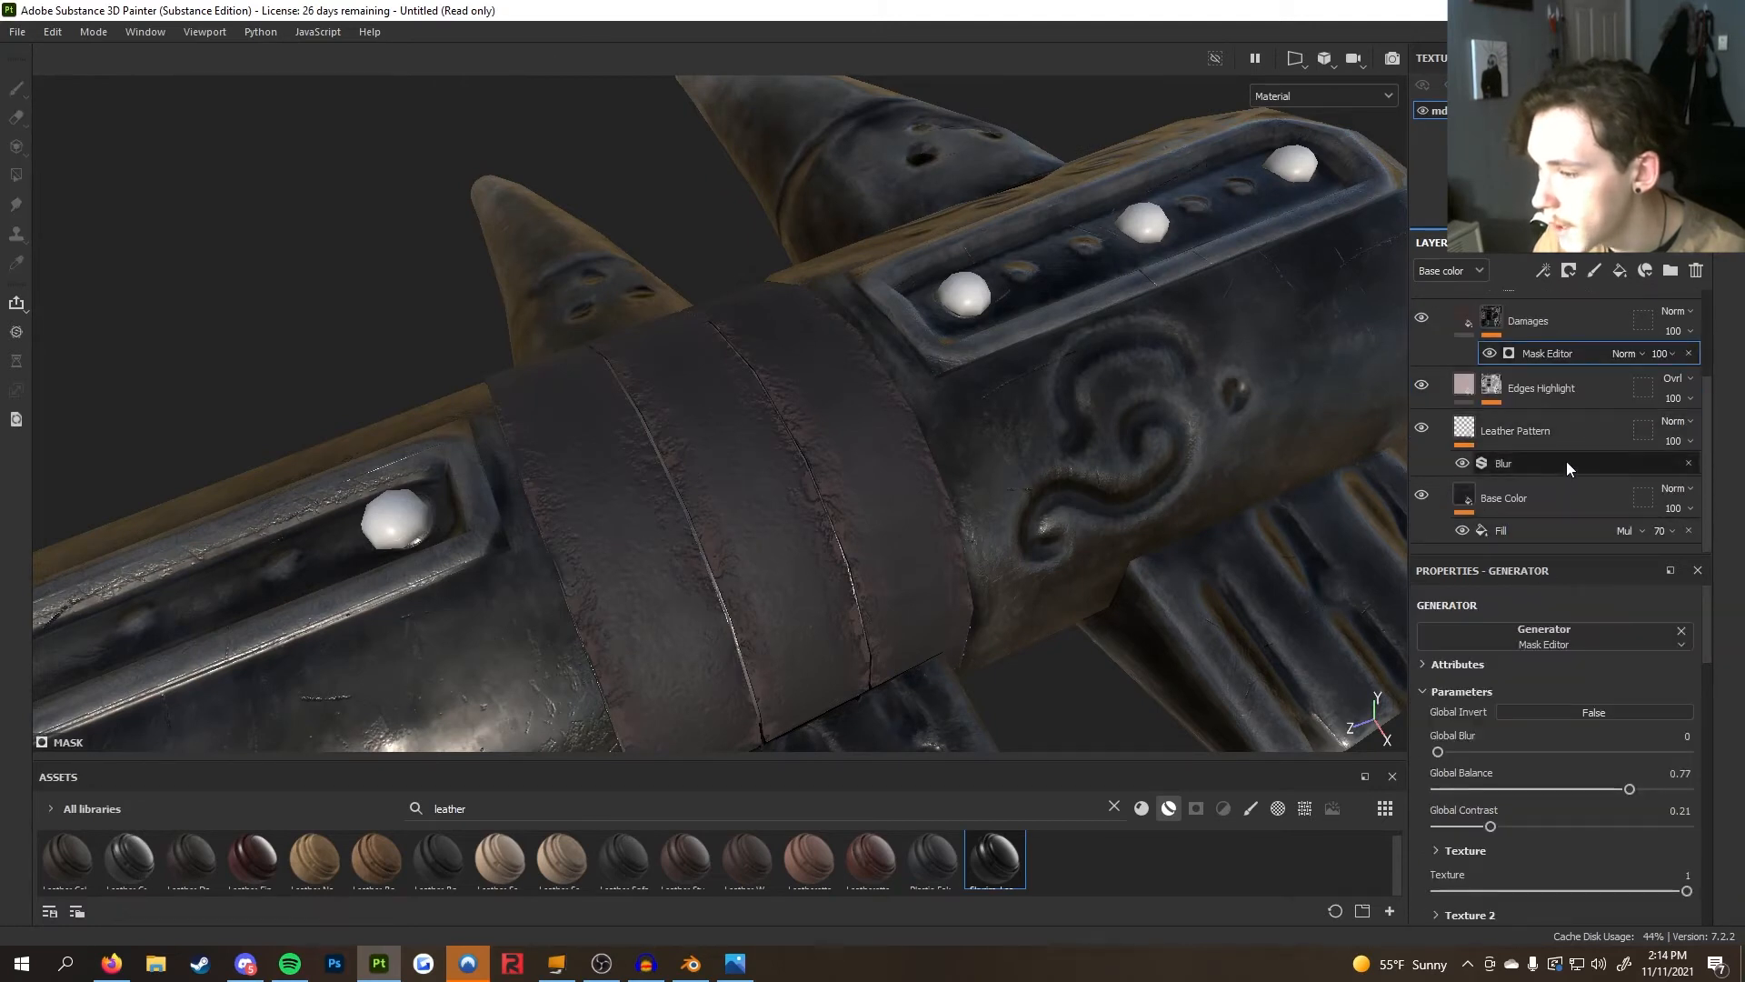
pyautogui.scroll(-2, 1582, 516)
pyautogui.scroll(2, 1554, 436)
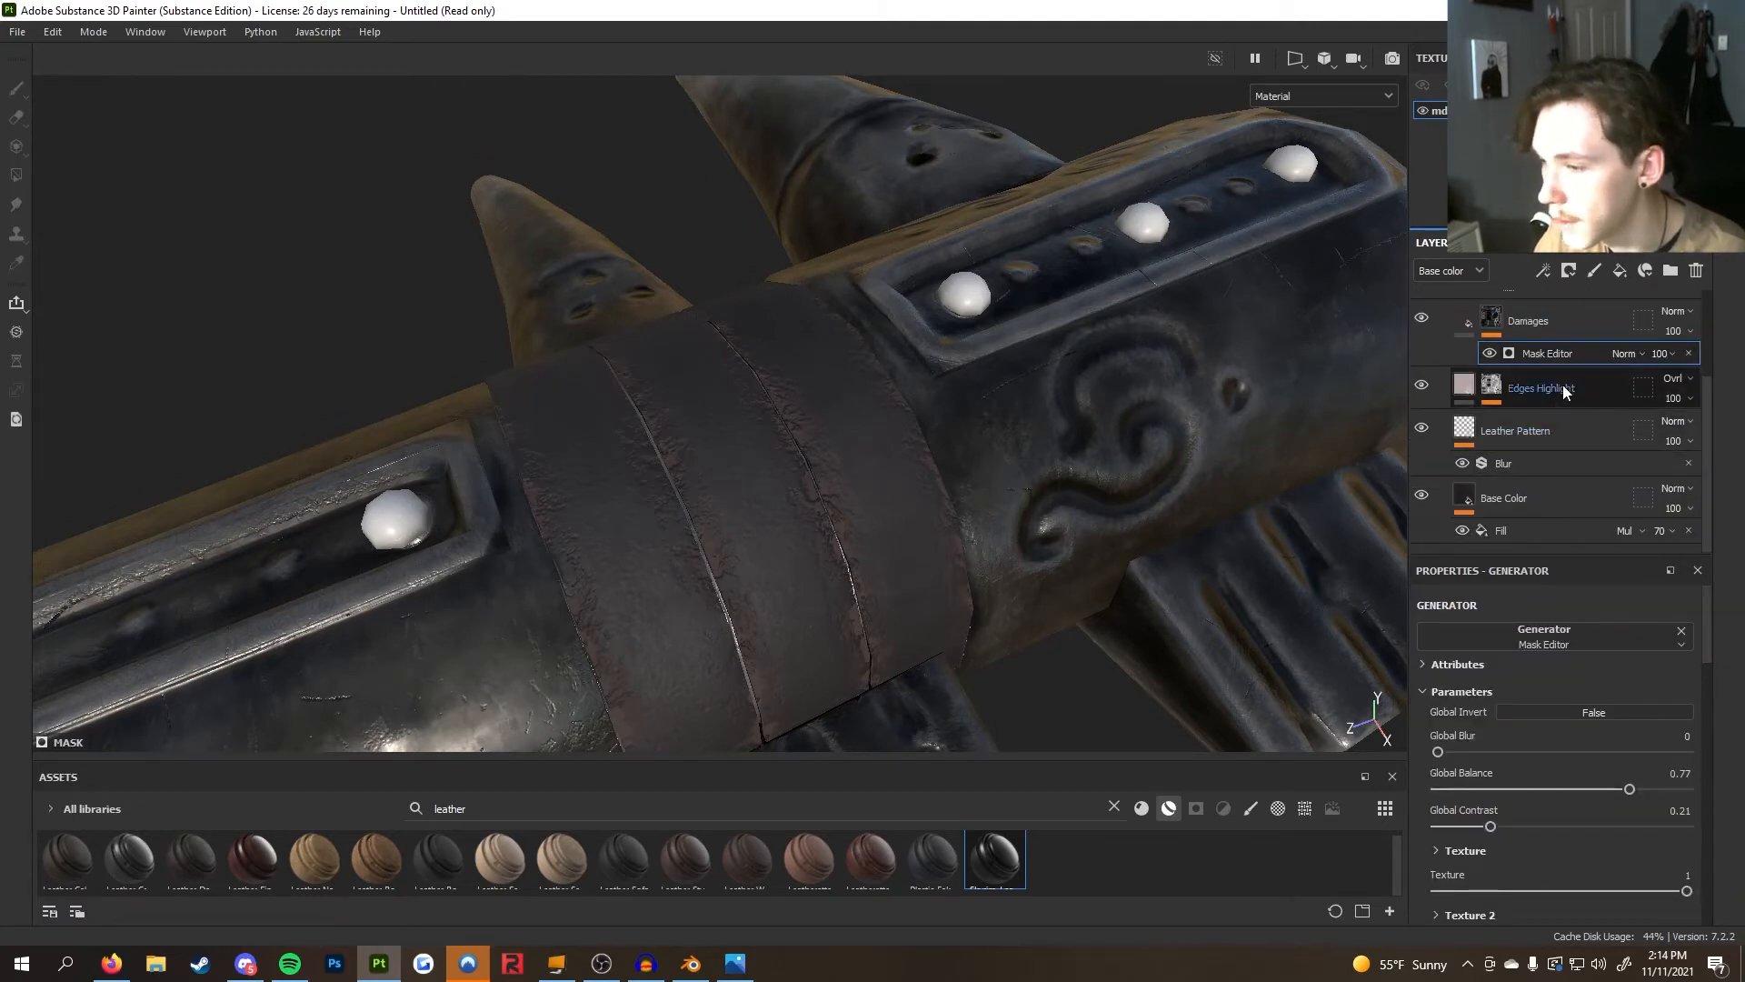
pyautogui.click(1535, 499)
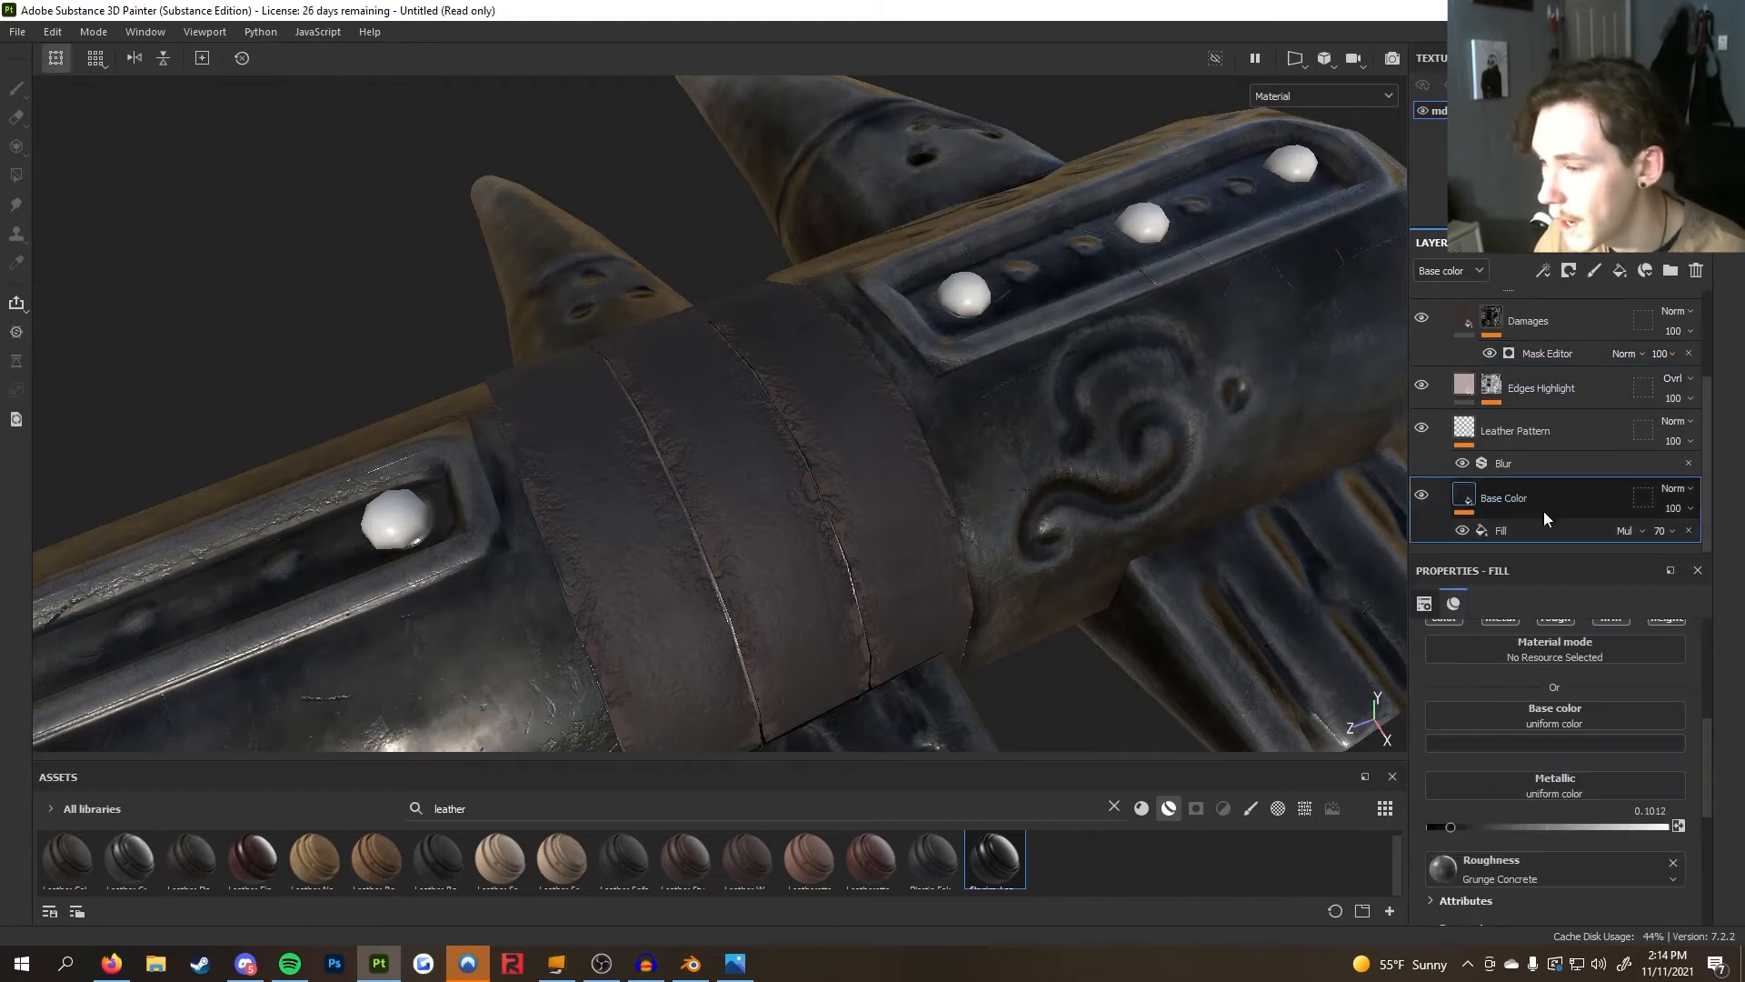
# Toggle the Fill effect and the Base Color layer on and off to compare the leather's look
pyautogui.click(1462, 530)
pyautogui.click(1462, 530)
pyautogui.click(1462, 530)
pyautogui.click(1463, 530)
pyautogui.click(1463, 530)
pyautogui.click(1462, 530)
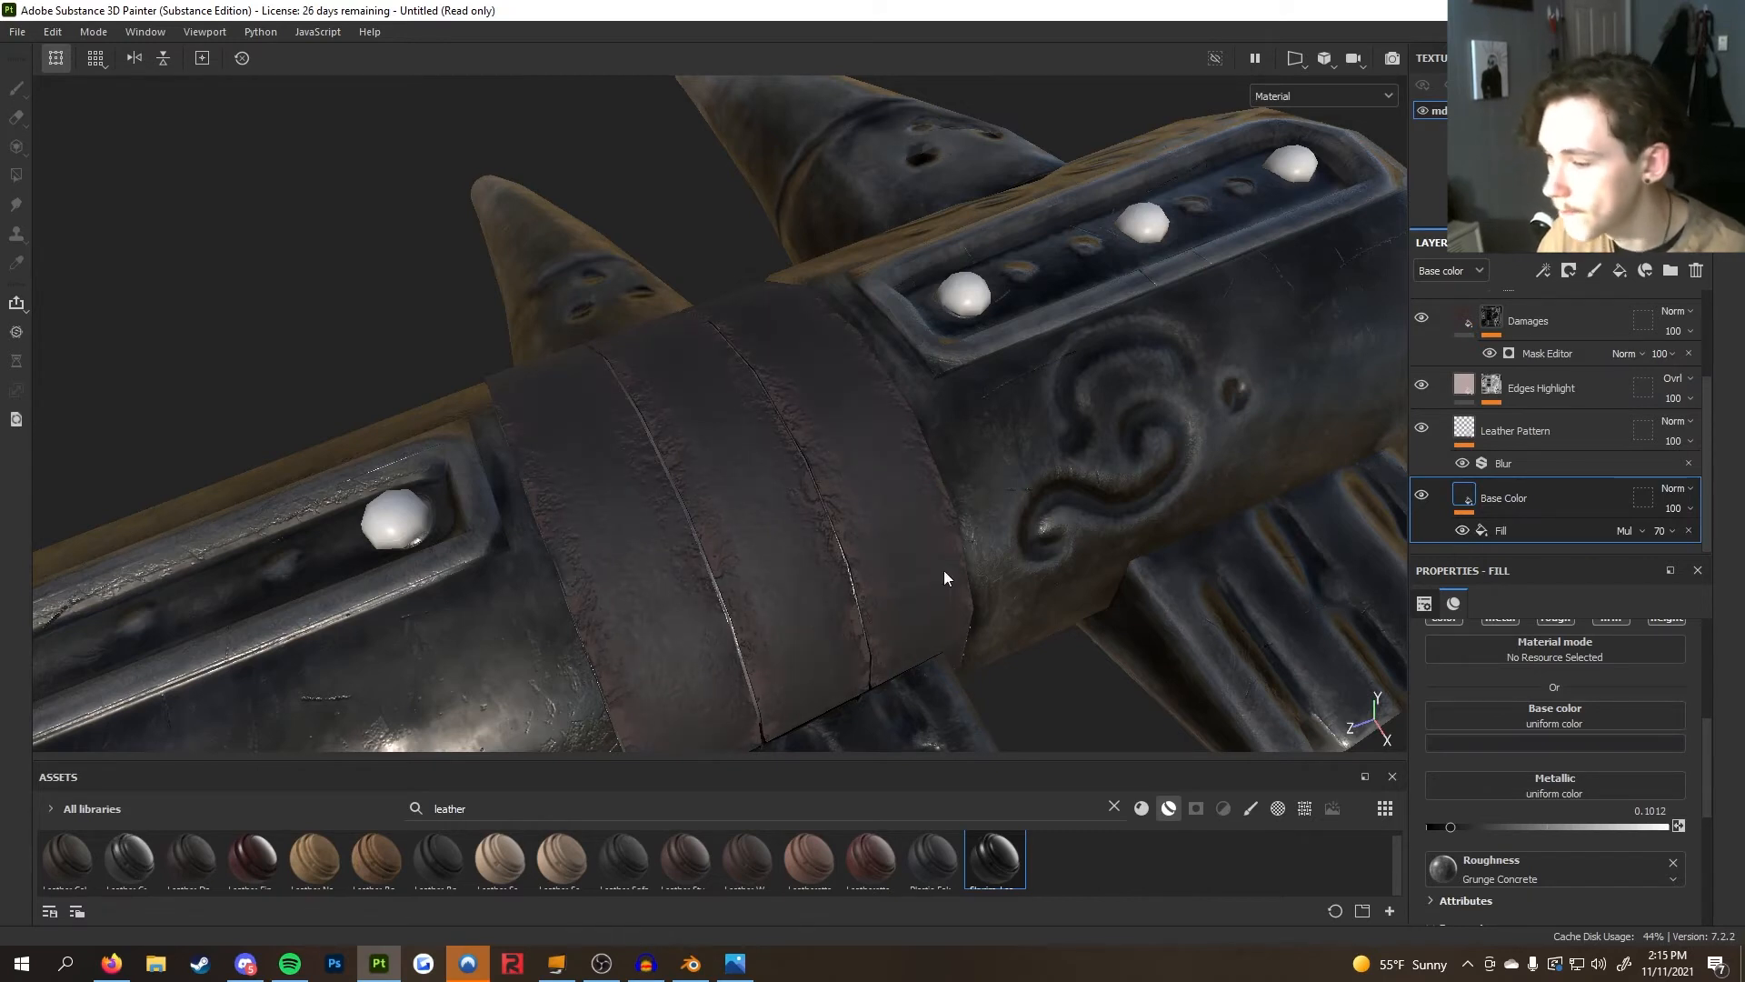
pyautogui.scroll(-2, 1499, 753)
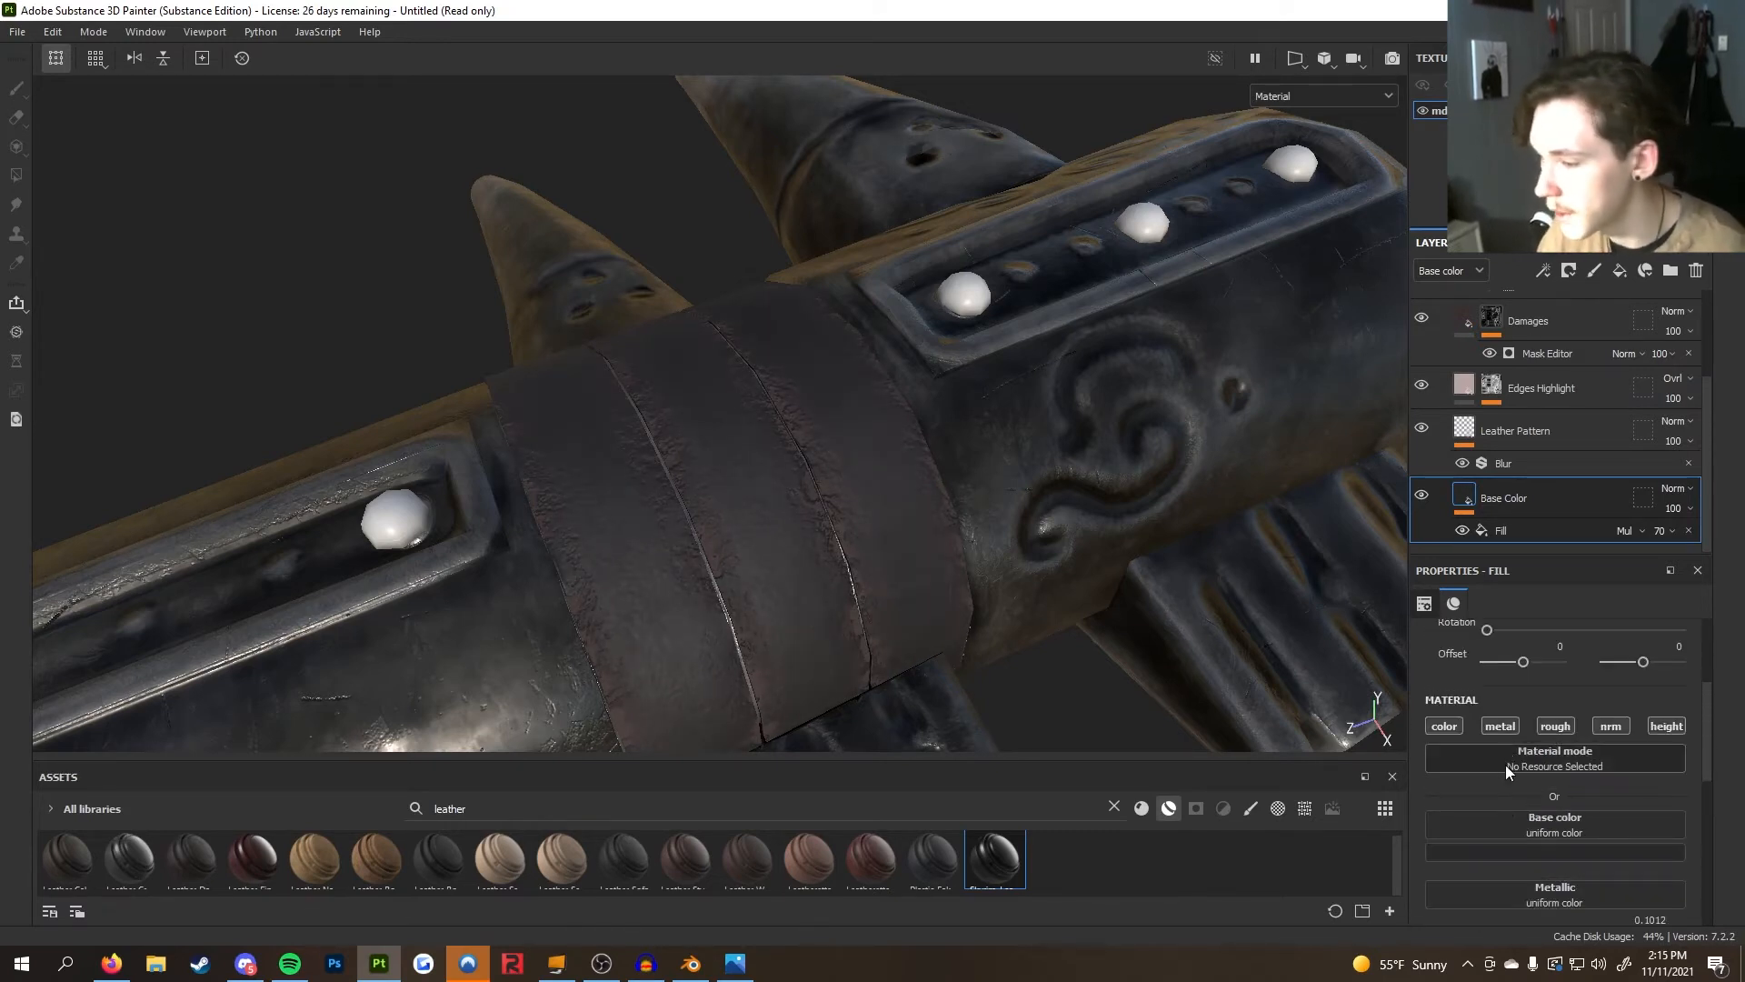
pyautogui.scroll(1, 1505, 767)
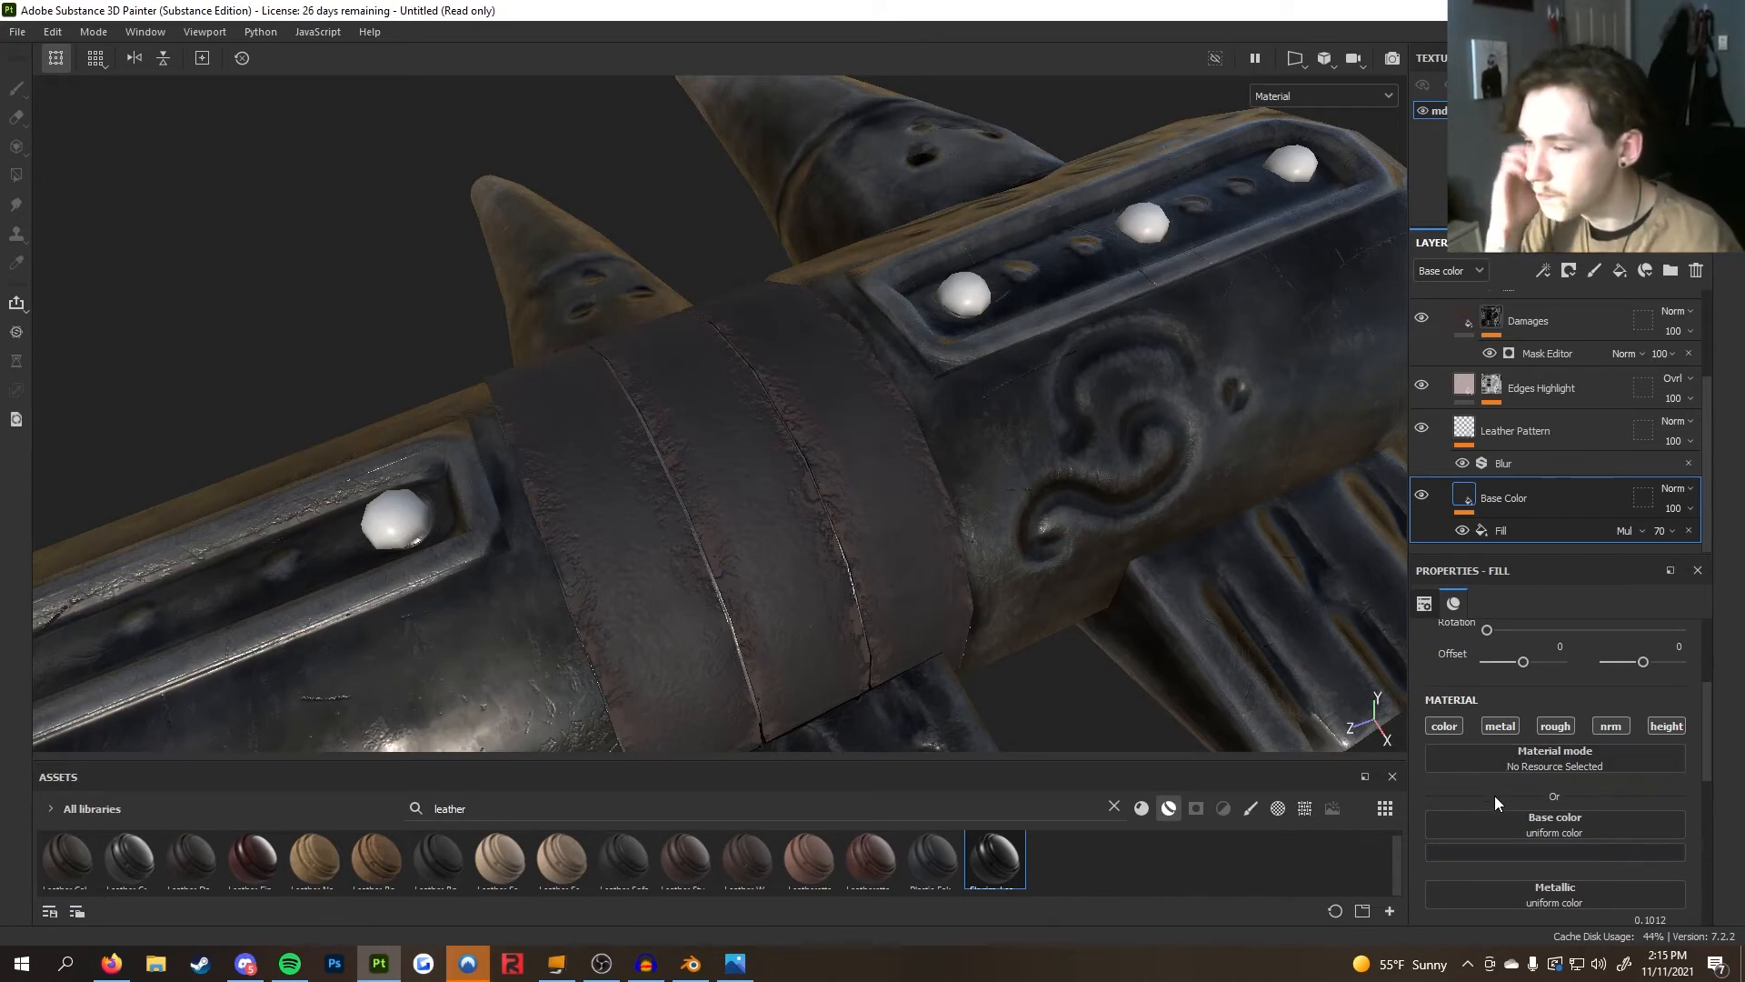
pyautogui.click(1544, 535)
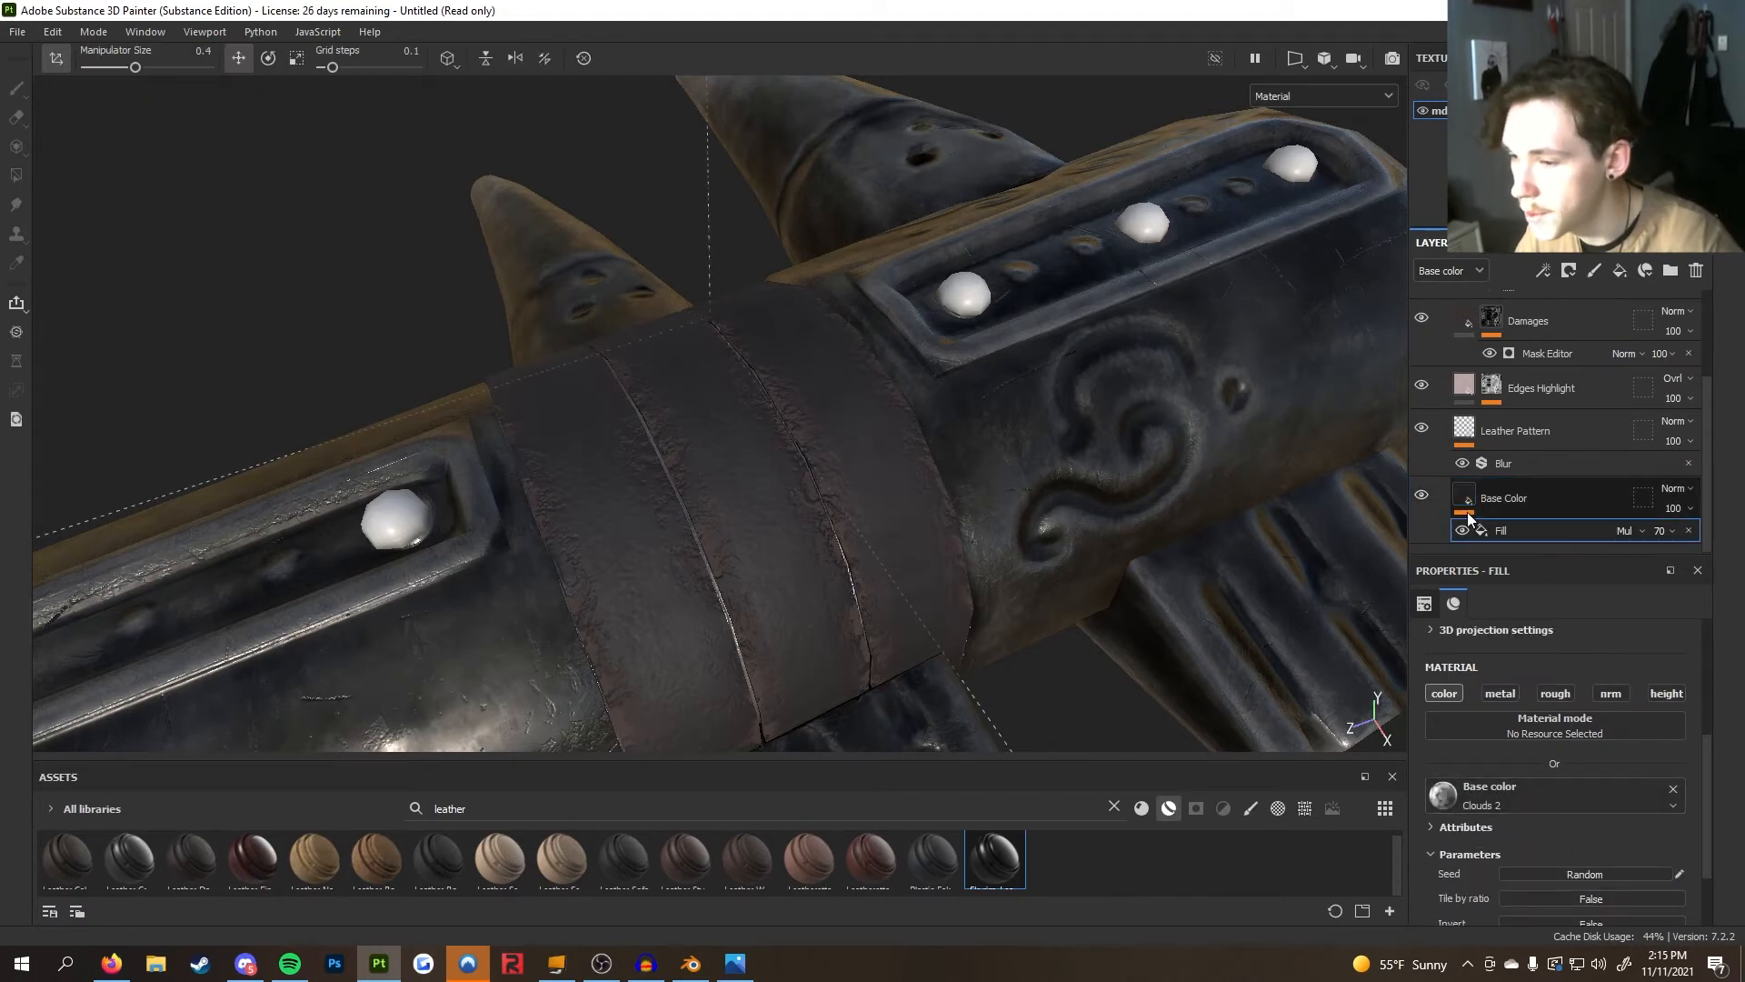
pyautogui.click(1421, 497)
pyautogui.click(1421, 497)
pyautogui.click(1420, 497)
pyautogui.click(1421, 497)
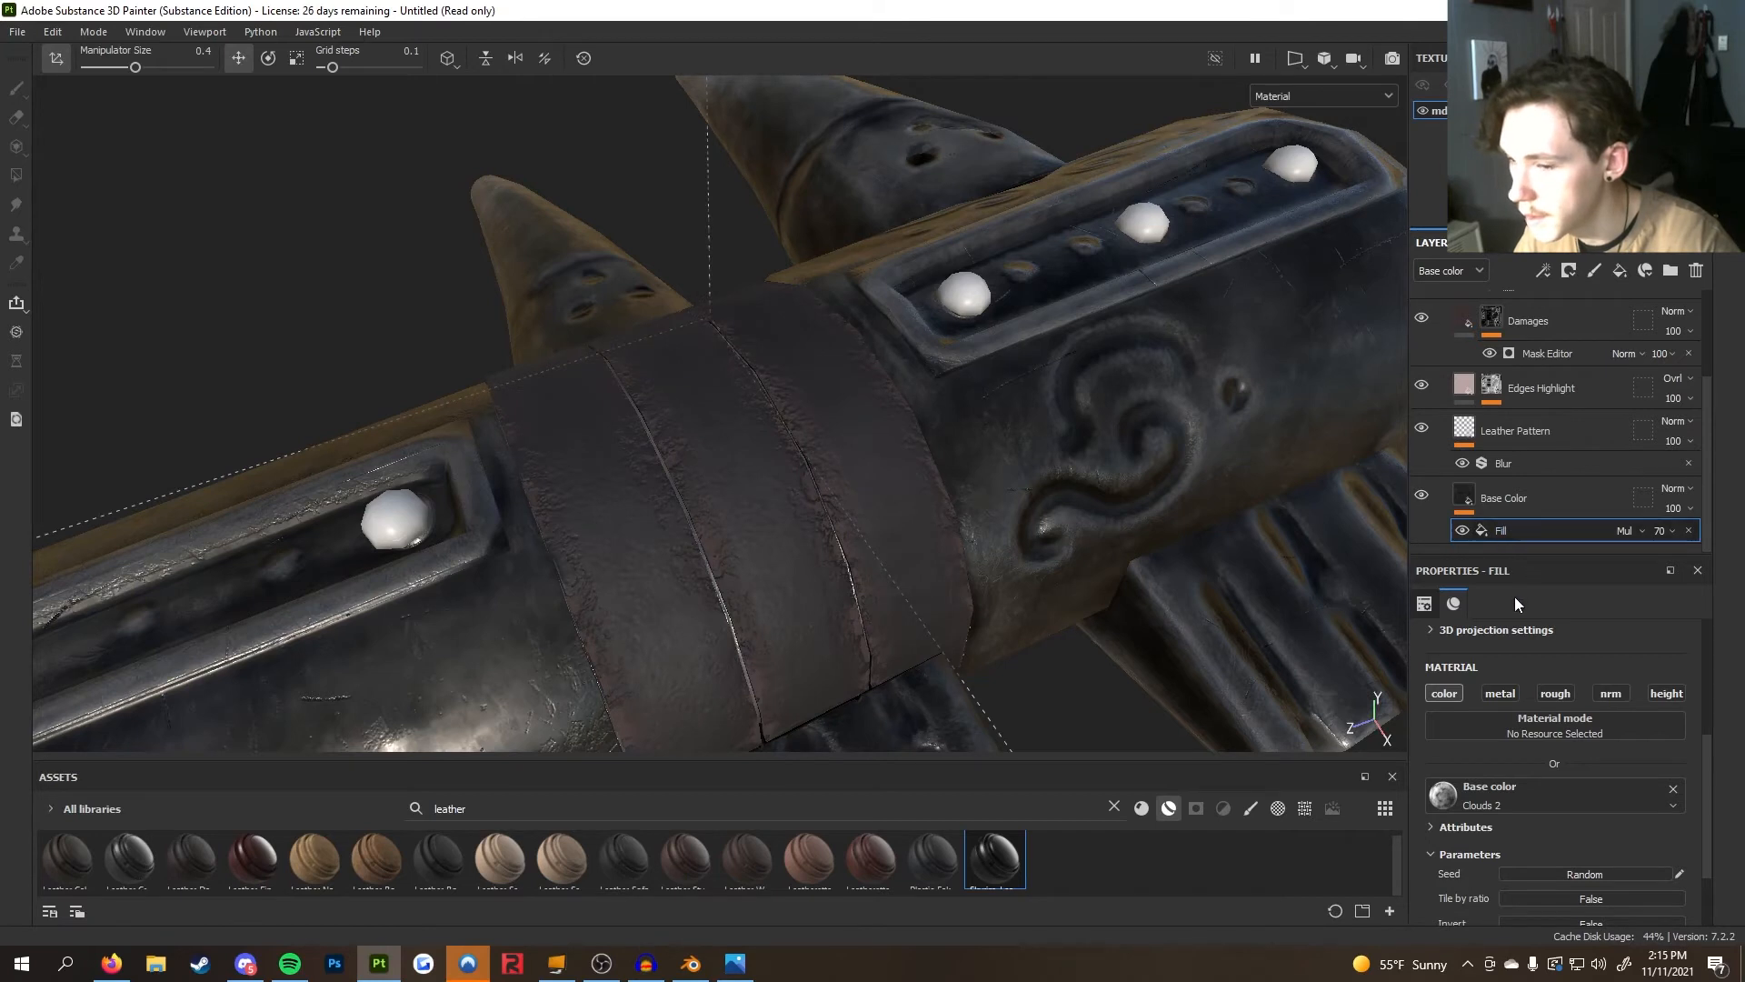
# Review the Base Color fill layer's properties, including its roughness source and parameters
pyautogui.scroll(2, 1495, 411)
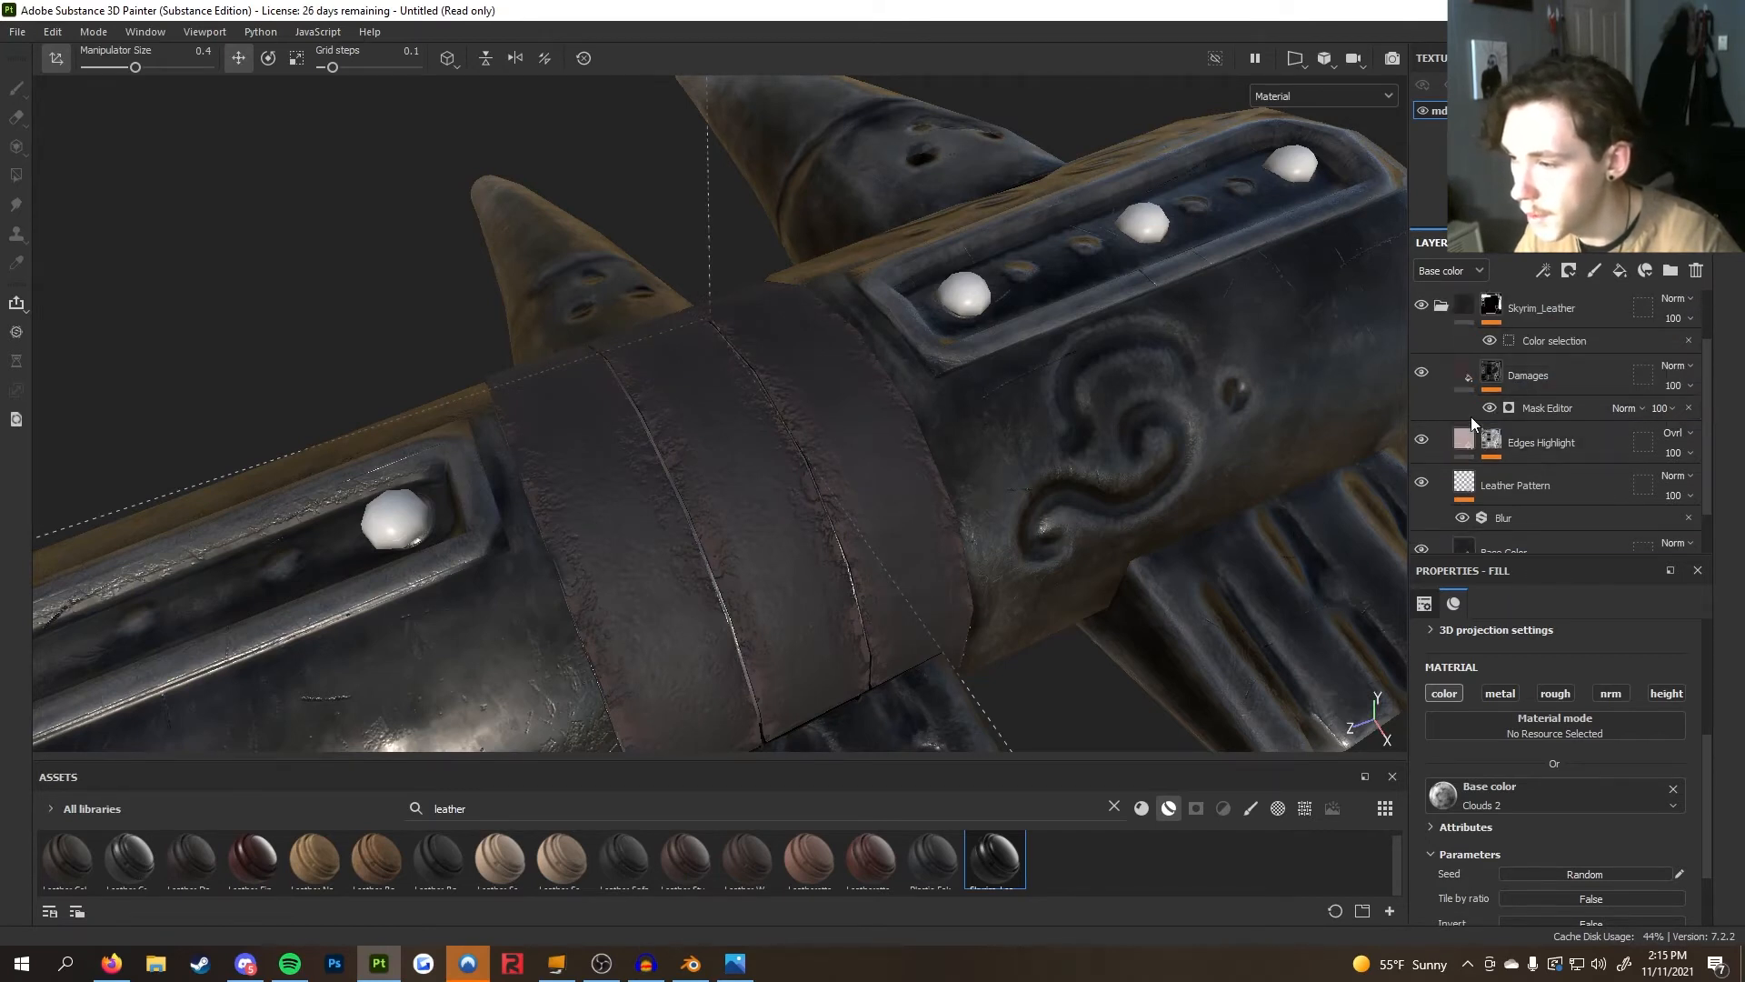
pyautogui.click(1471, 480)
pyautogui.scroll(-1, 1488, 509)
pyautogui.click(1461, 530)
pyautogui.scroll(3, 1511, 682)
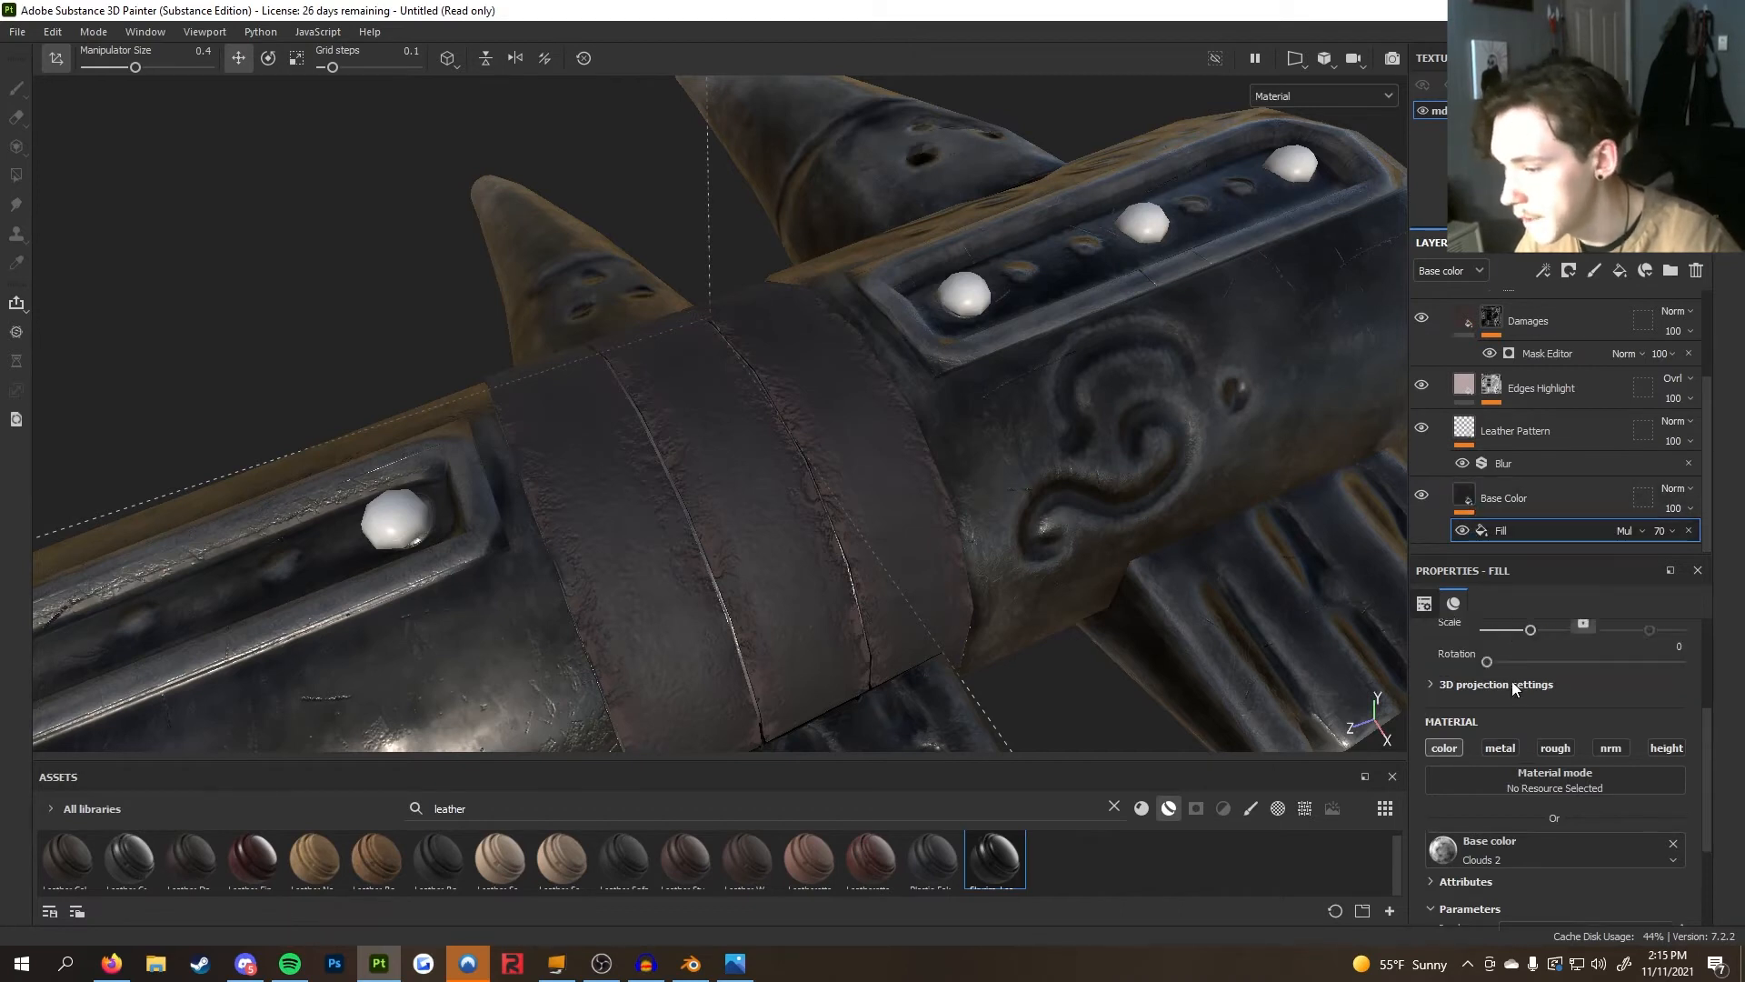
pyautogui.click(1501, 503)
pyautogui.scroll(-5, 1516, 772)
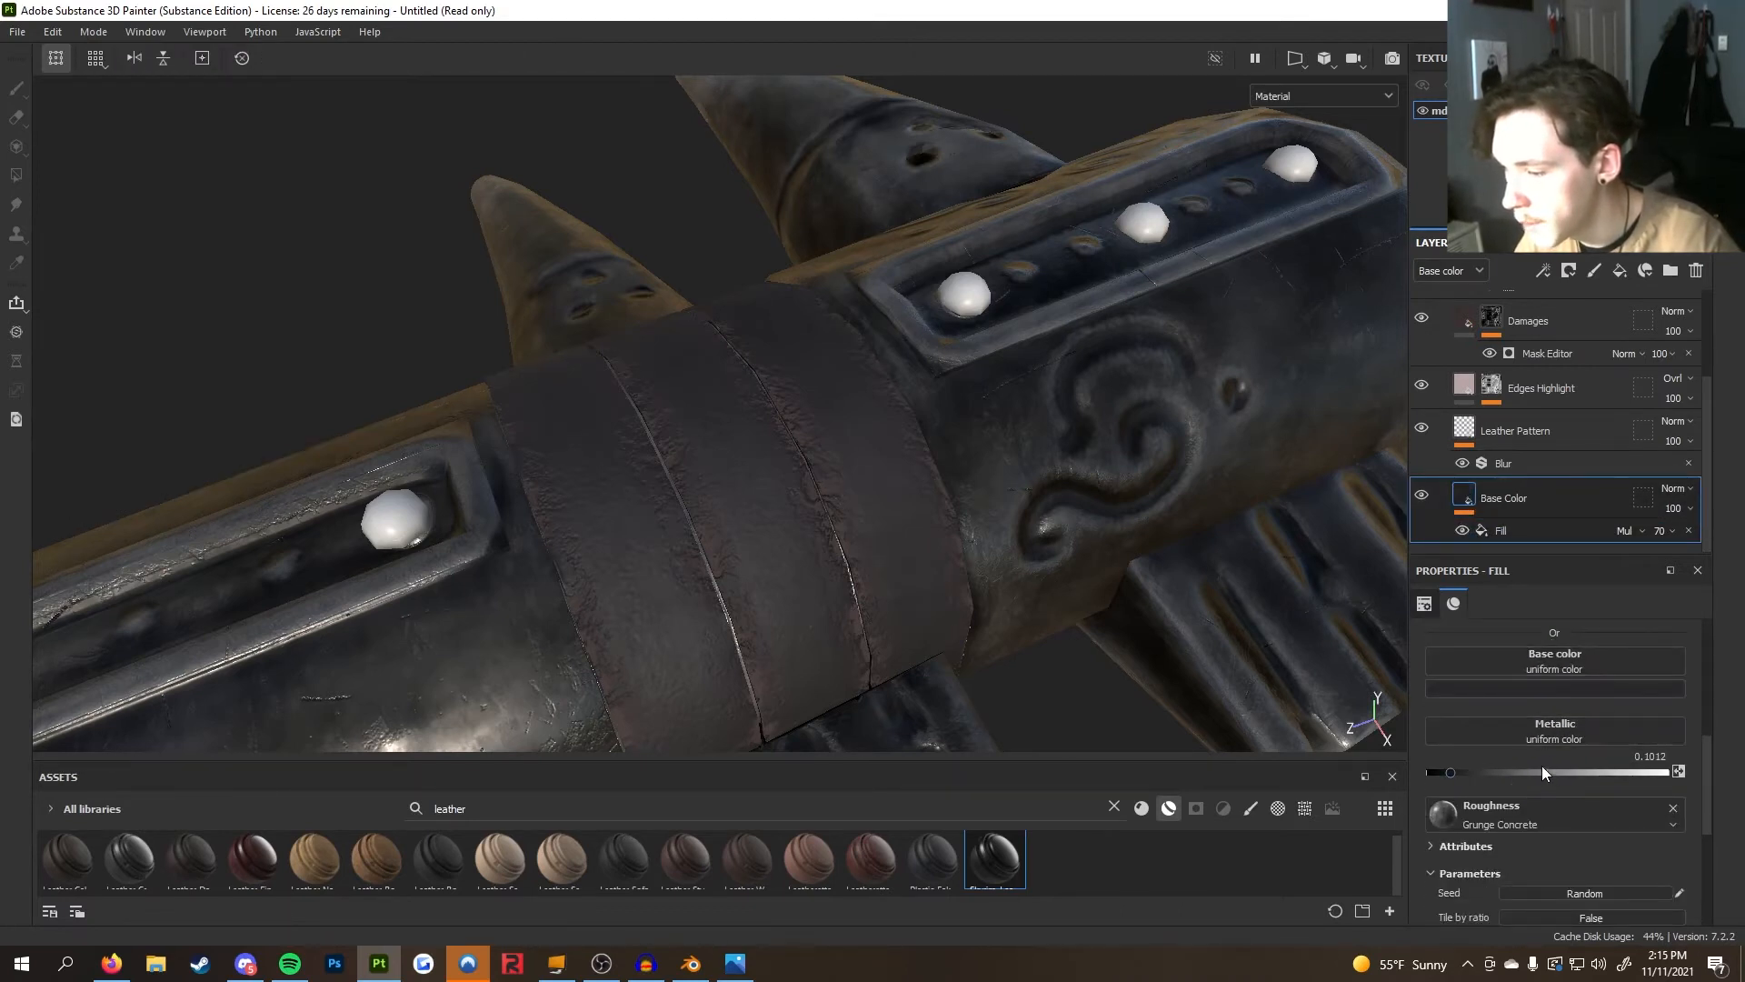
pyautogui.scroll(-1, 1520, 820)
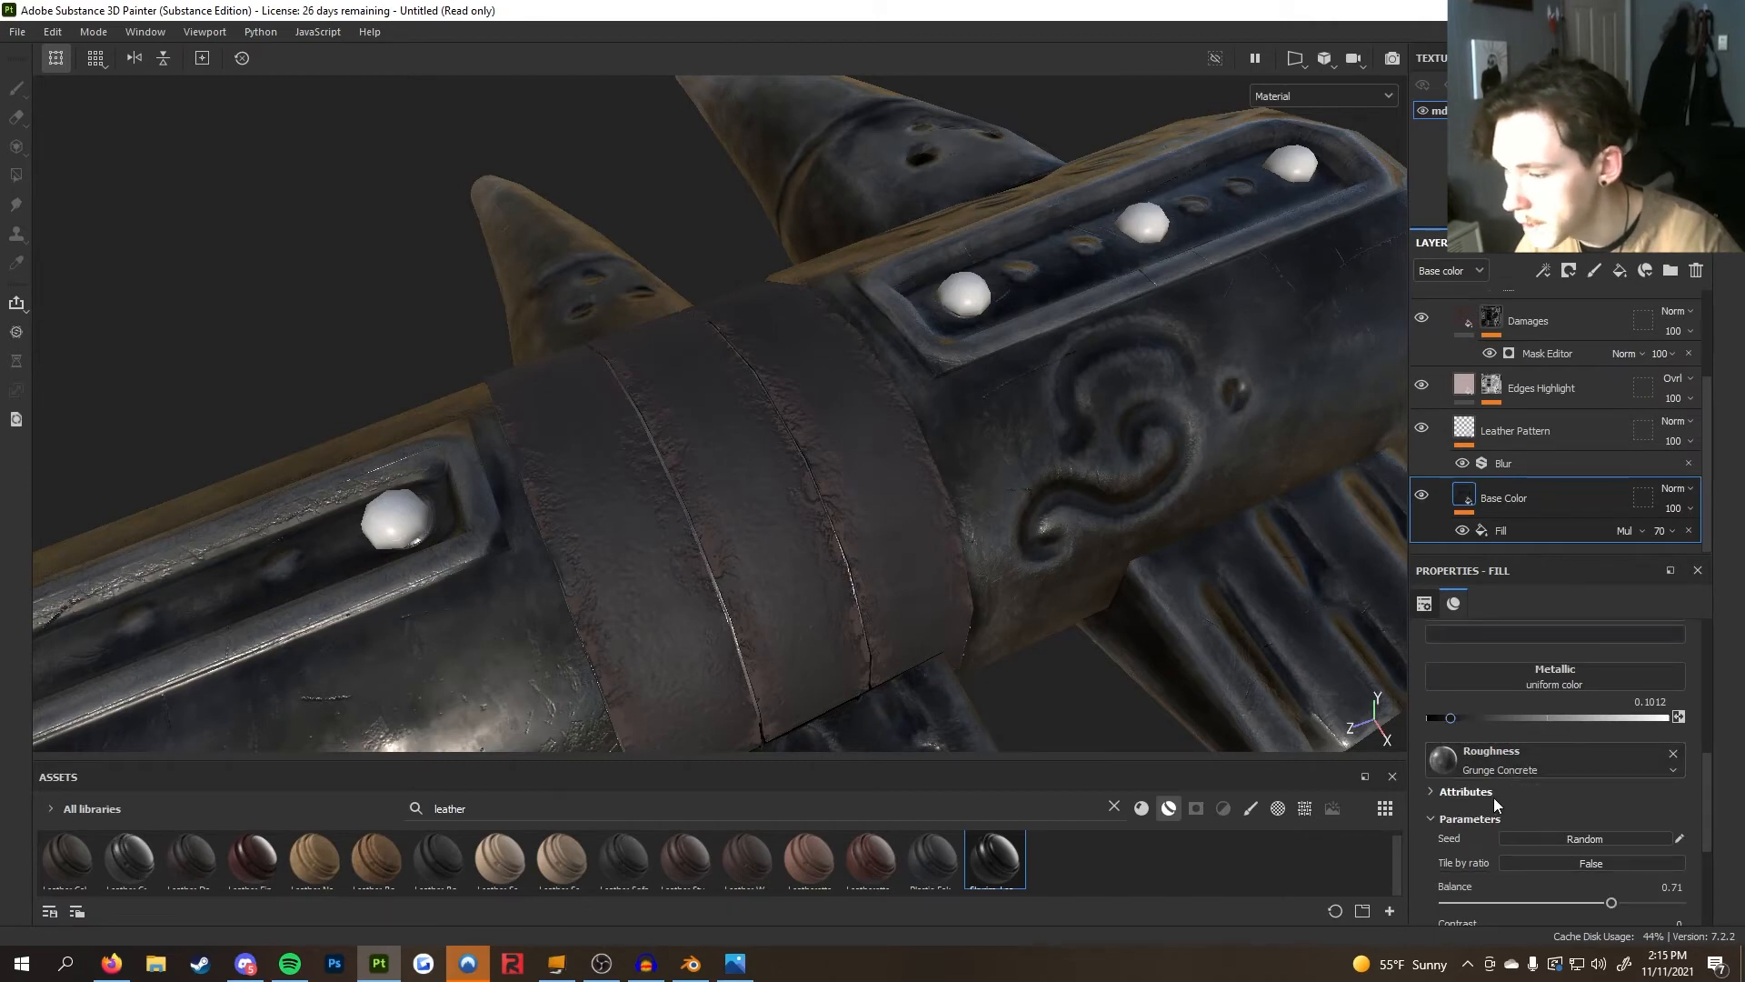
pyautogui.scroll(-3, 1492, 798)
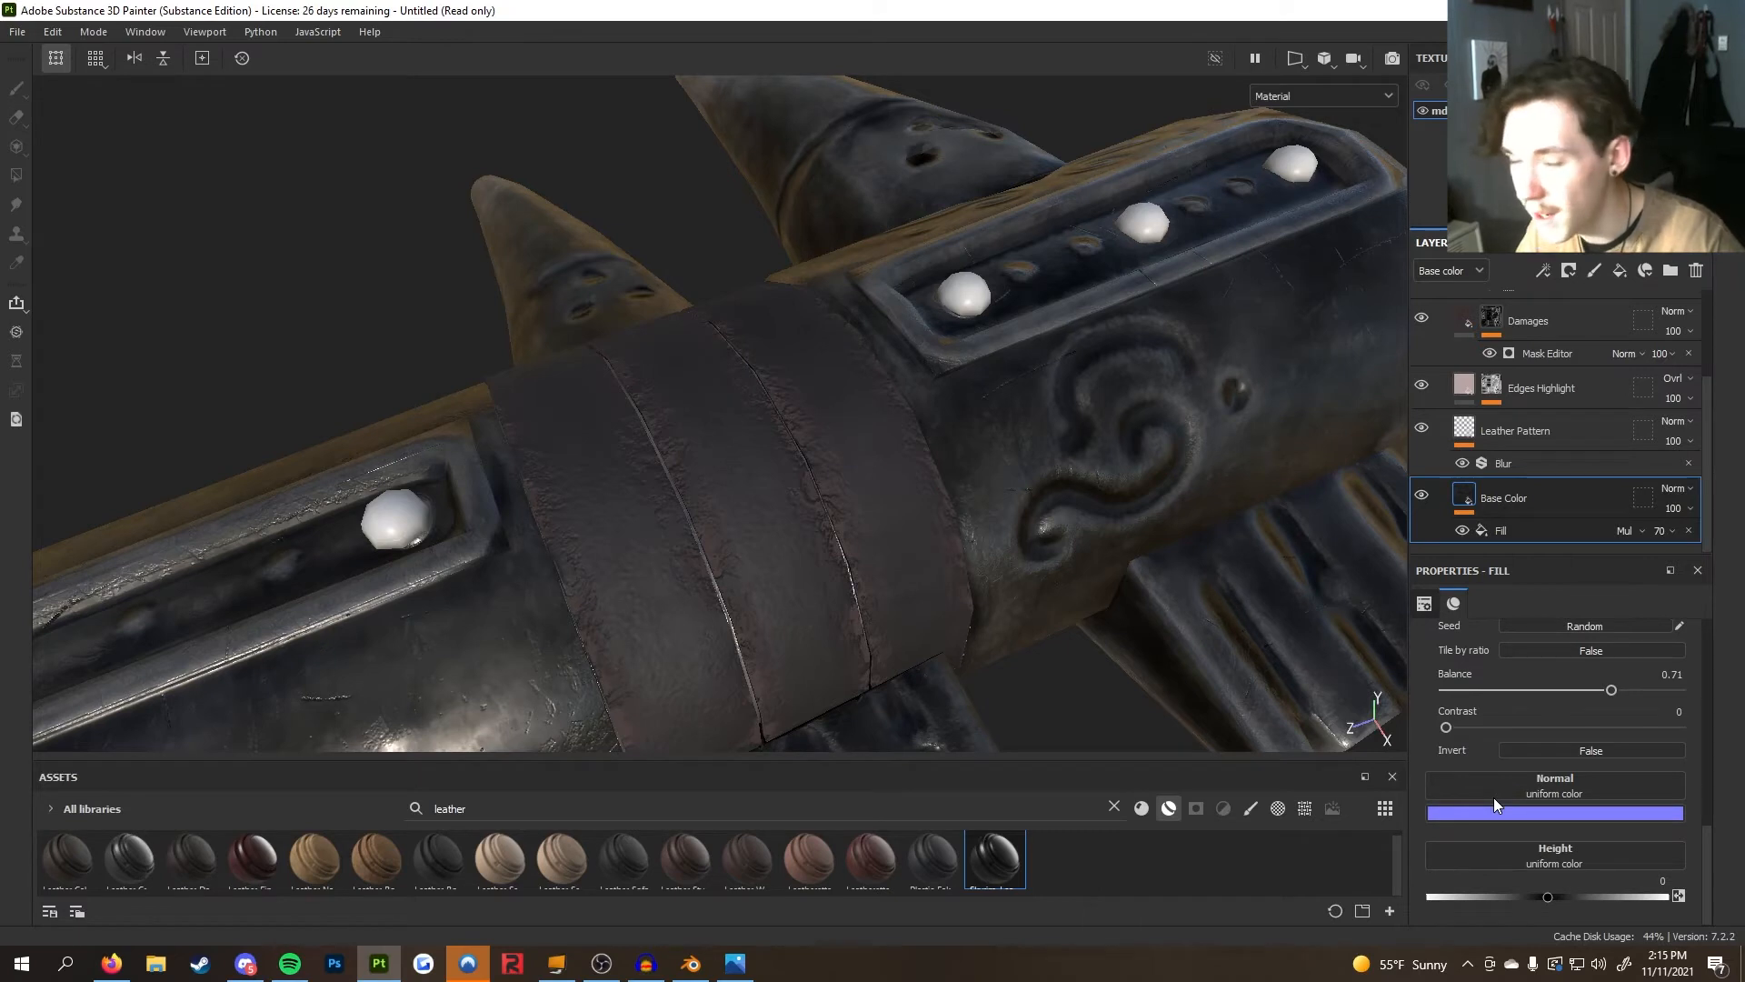
pyautogui.scroll(2, 1492, 798)
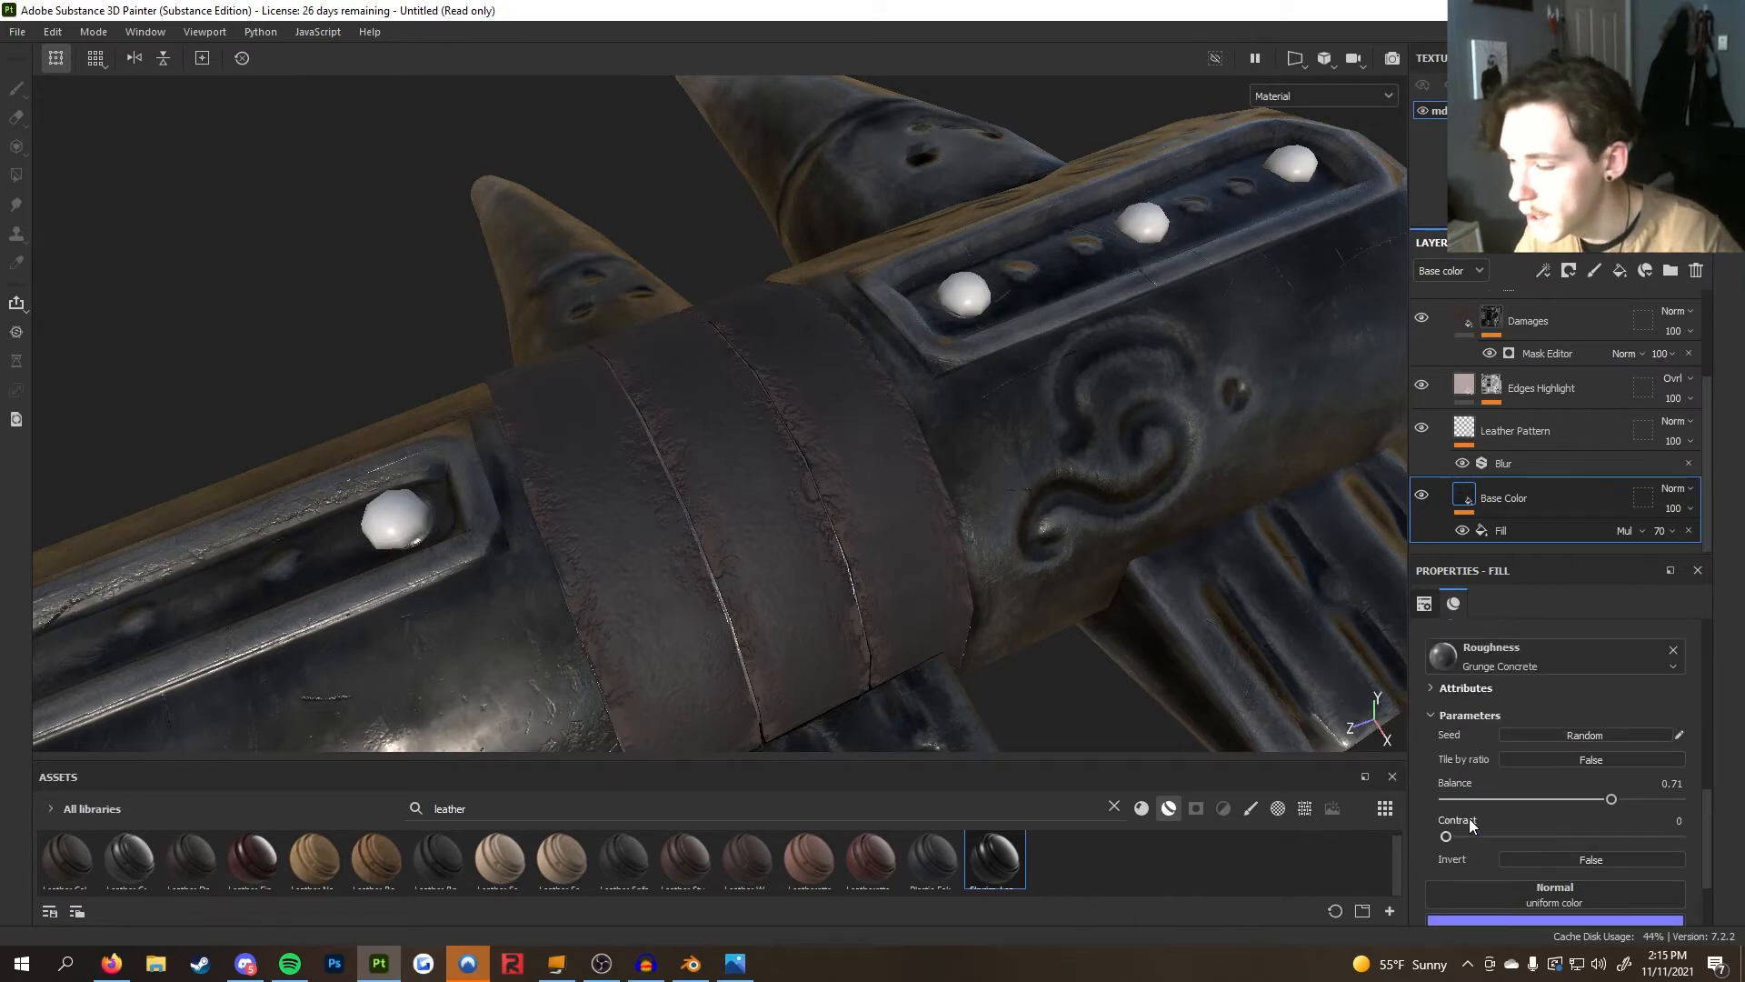
pyautogui.scroll(1, 1443, 724)
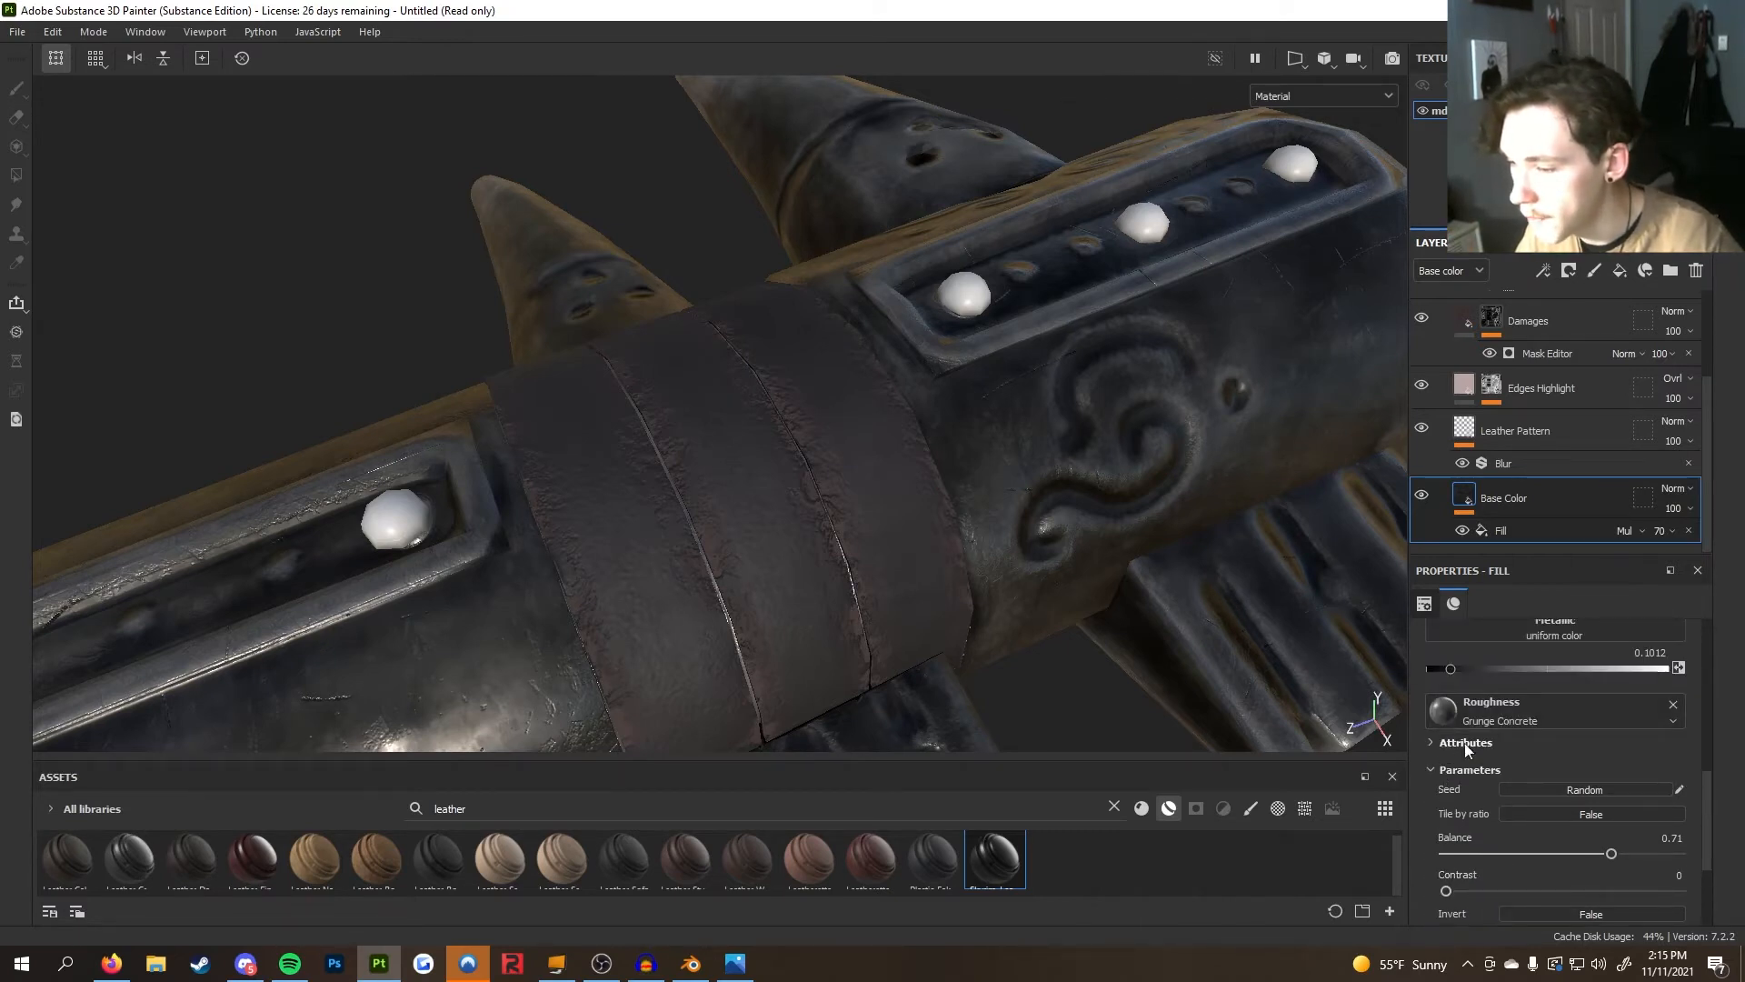
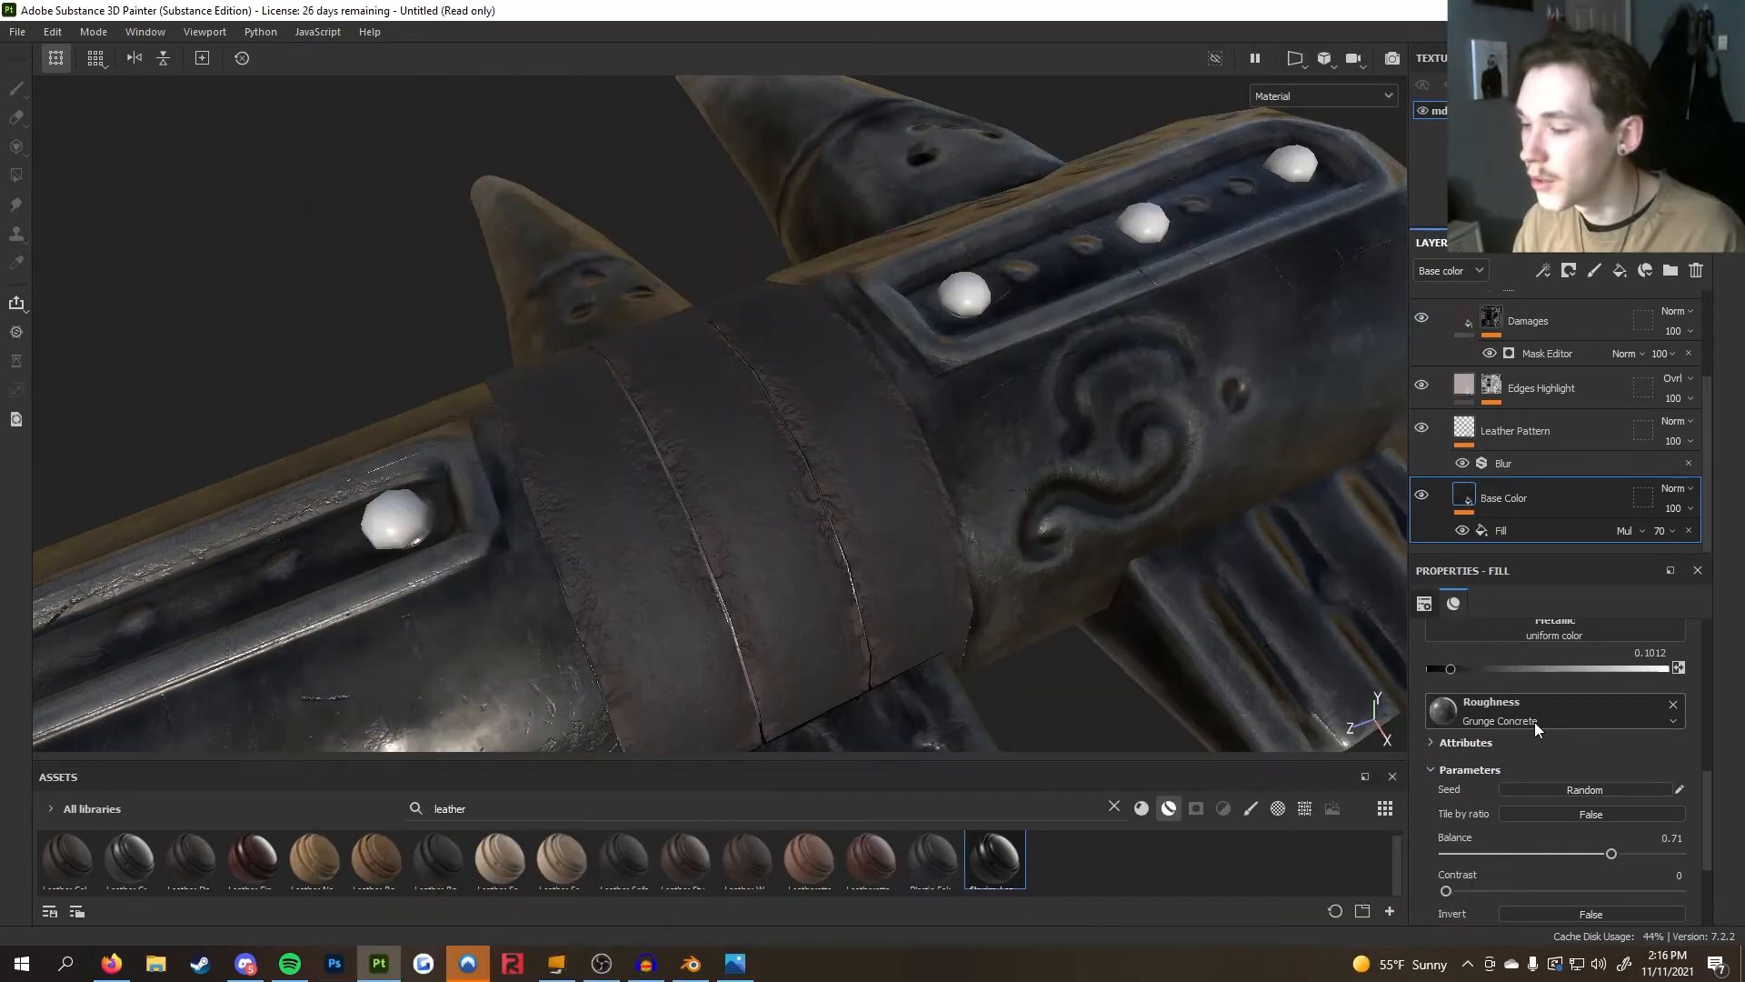
# Inspect the Base Color fill's roughness grunge resource and its attributes without changing them
pyautogui.click(1534, 722)
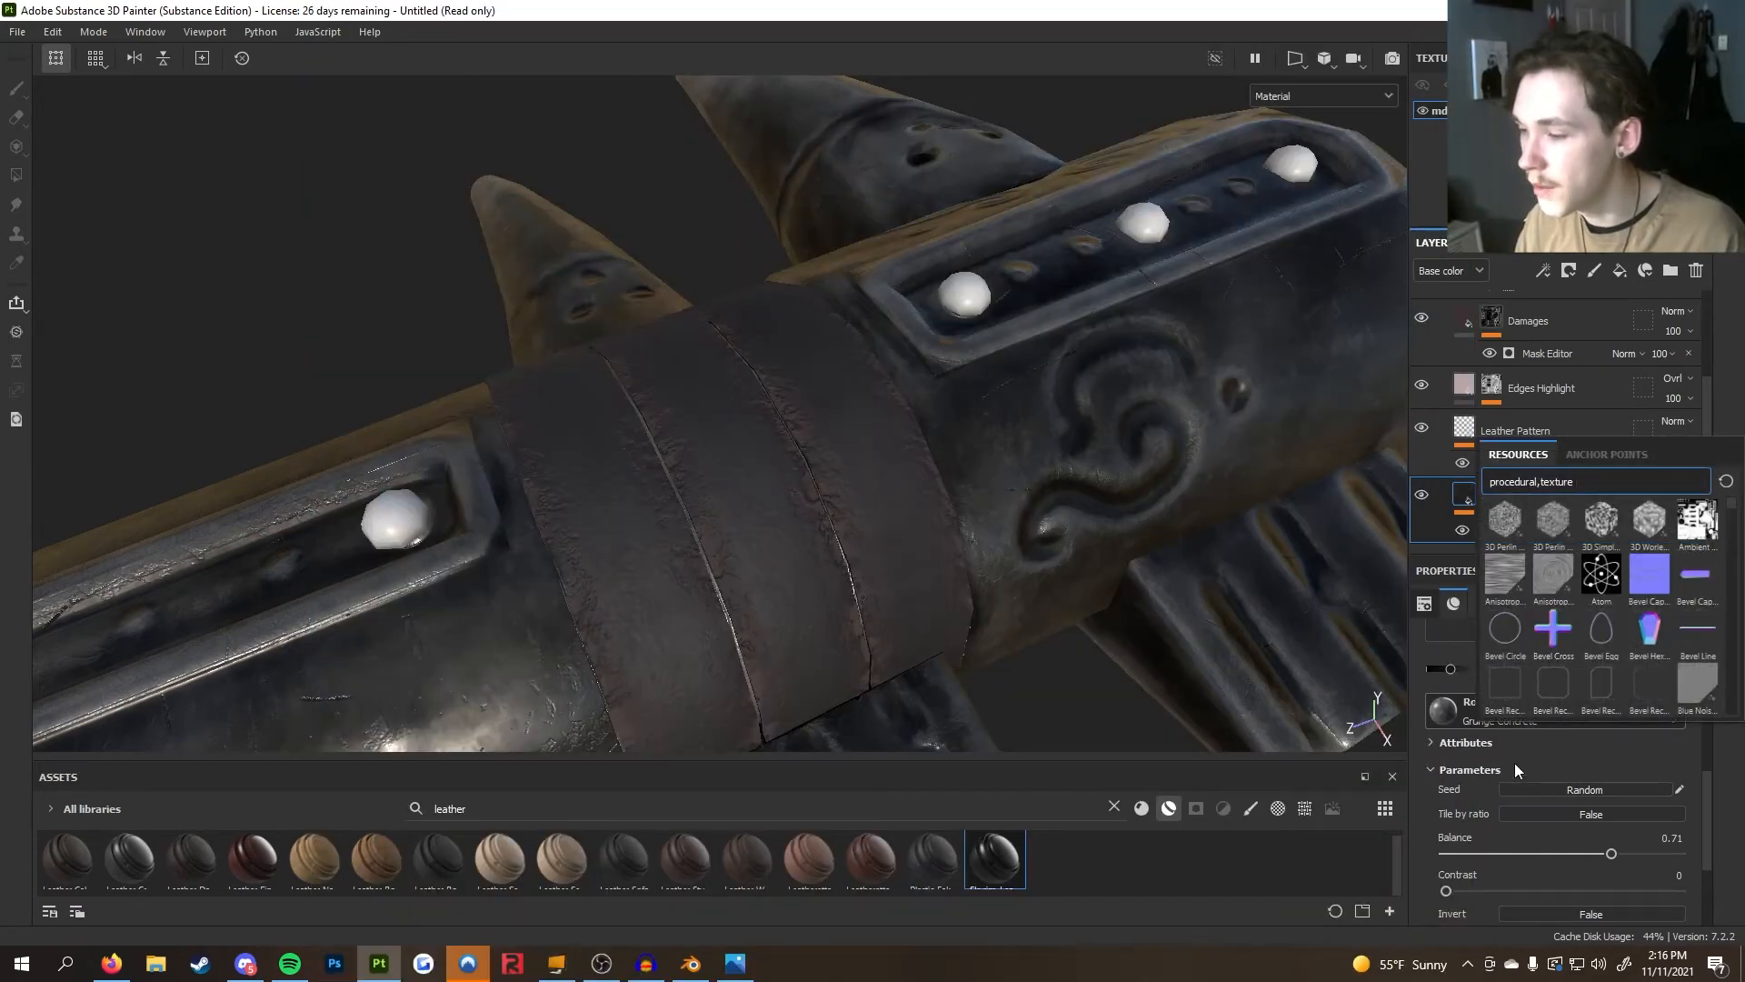
pyautogui.click(1514, 763)
pyautogui.click(1501, 740)
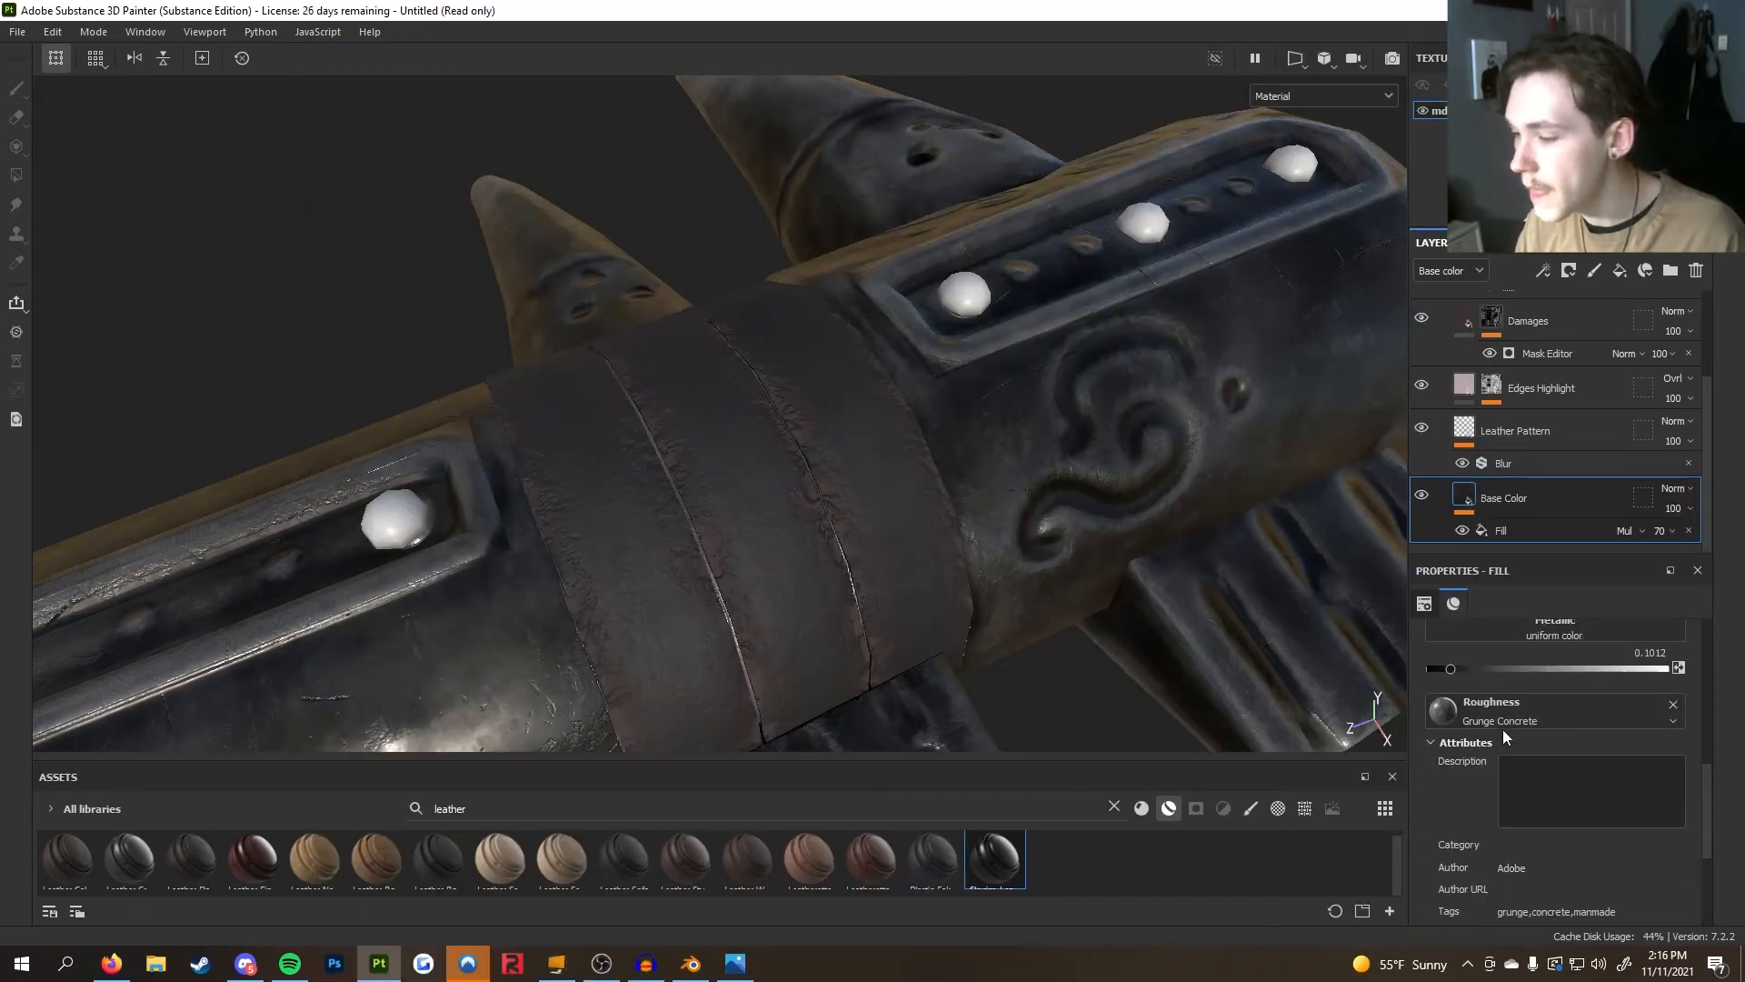
pyautogui.click(1502, 742)
pyautogui.click(1488, 773)
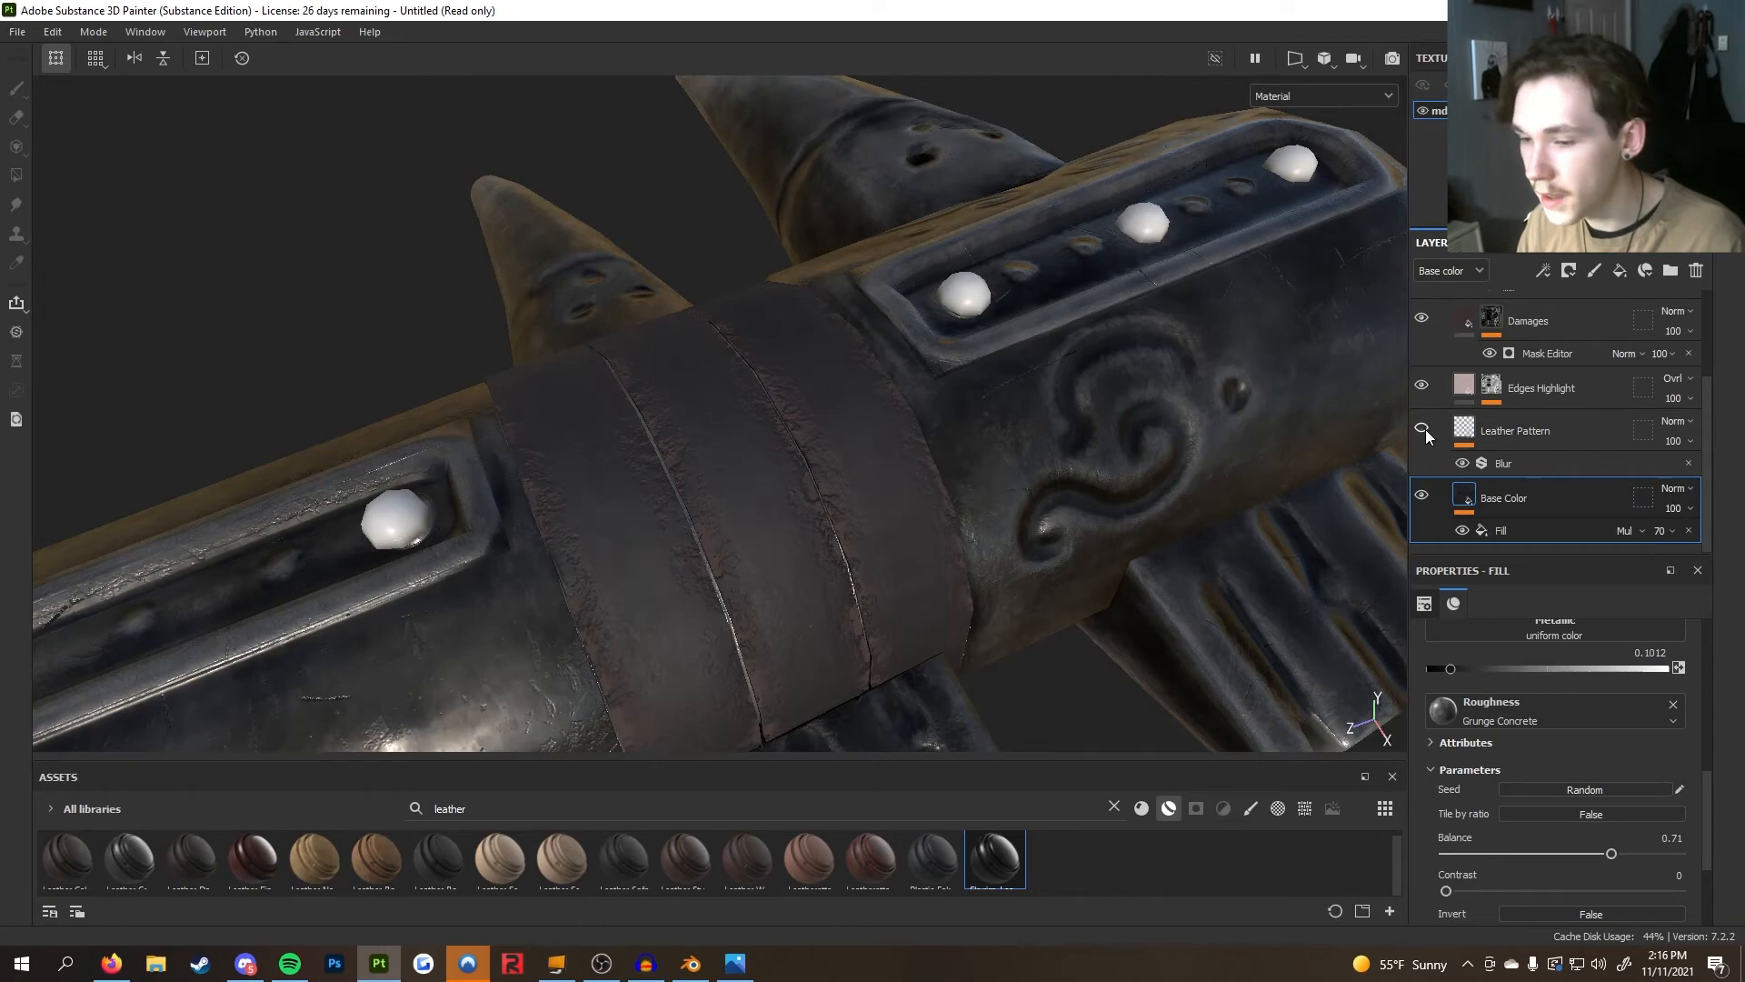
# Select the Leather Pattern layer and review its Cells 2 material parameters on the leather band
pyautogui.scroll(6, 869, 499)
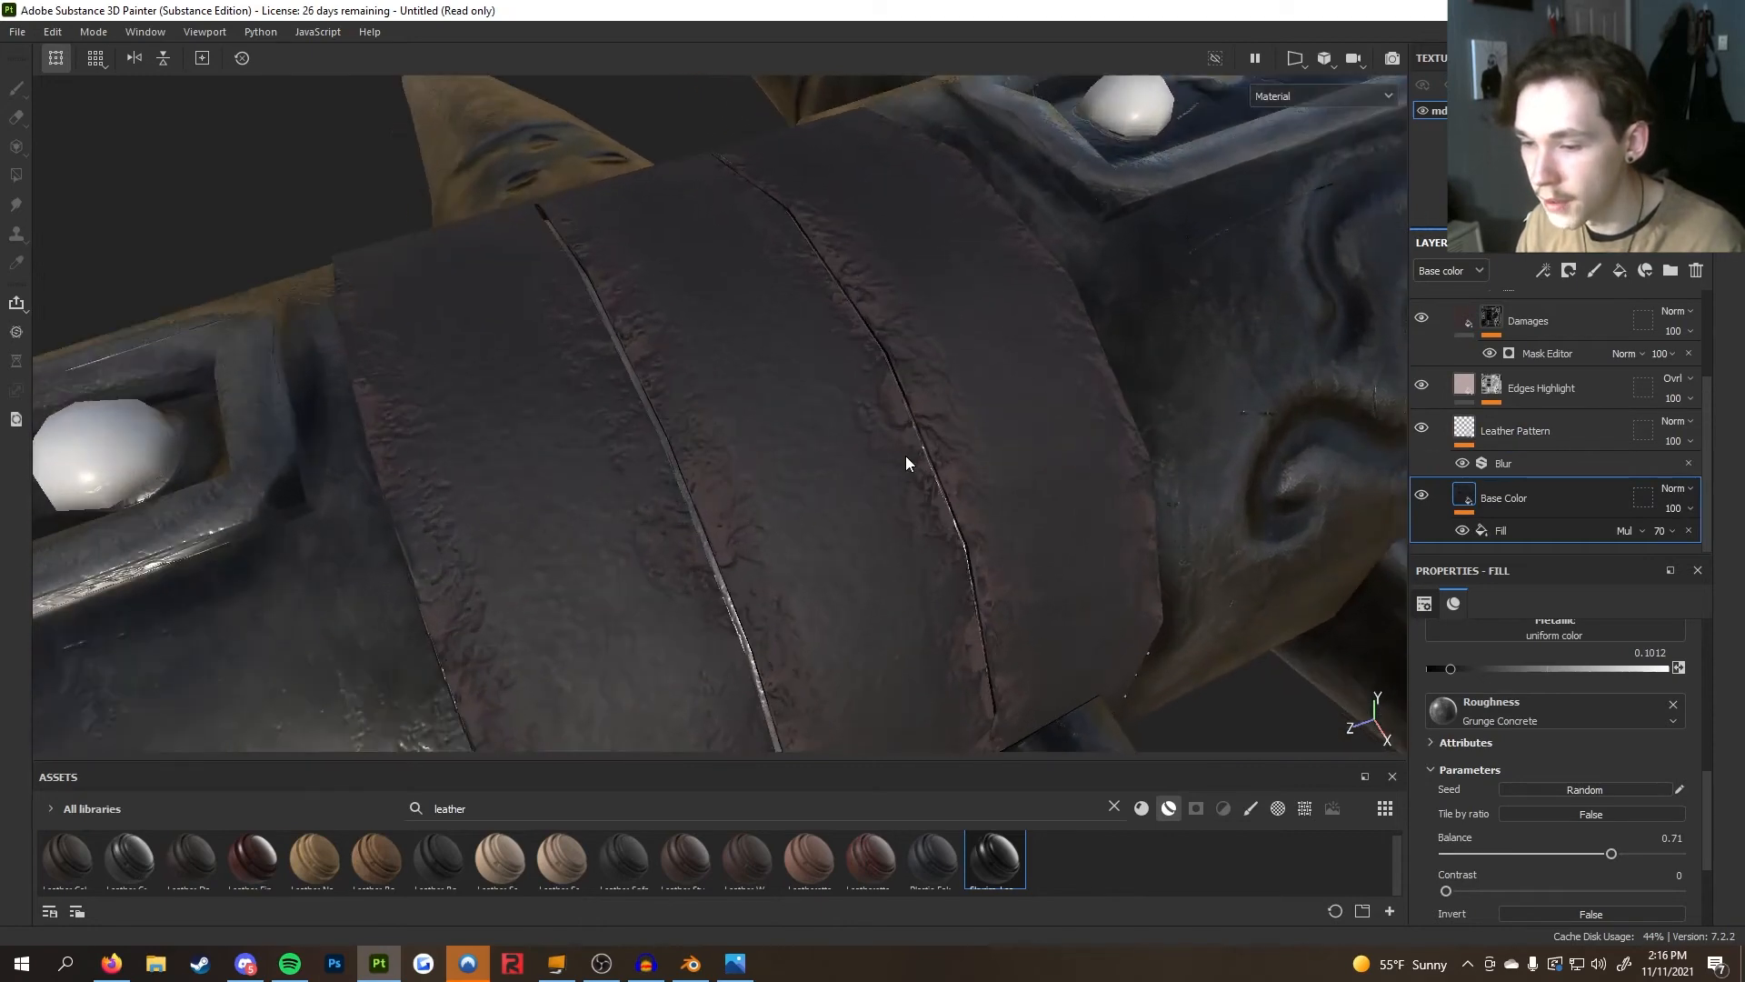
pyautogui.scroll(2, 1343, 389)
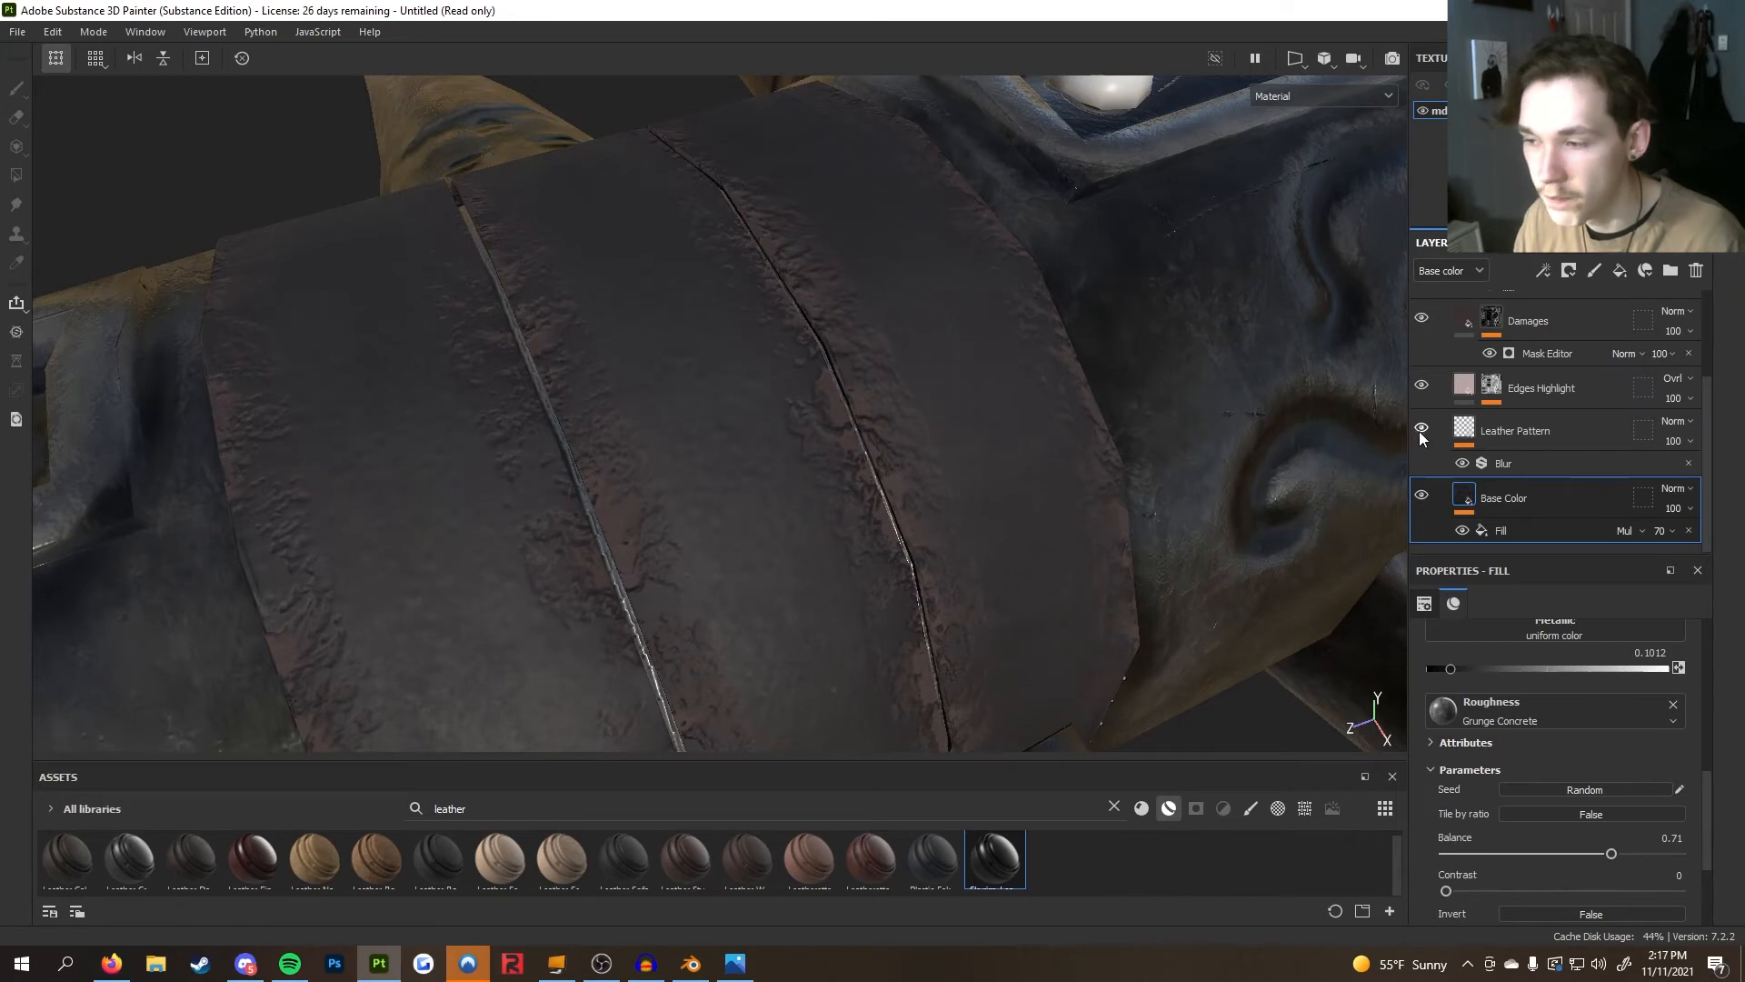
pyautogui.click(1490, 435)
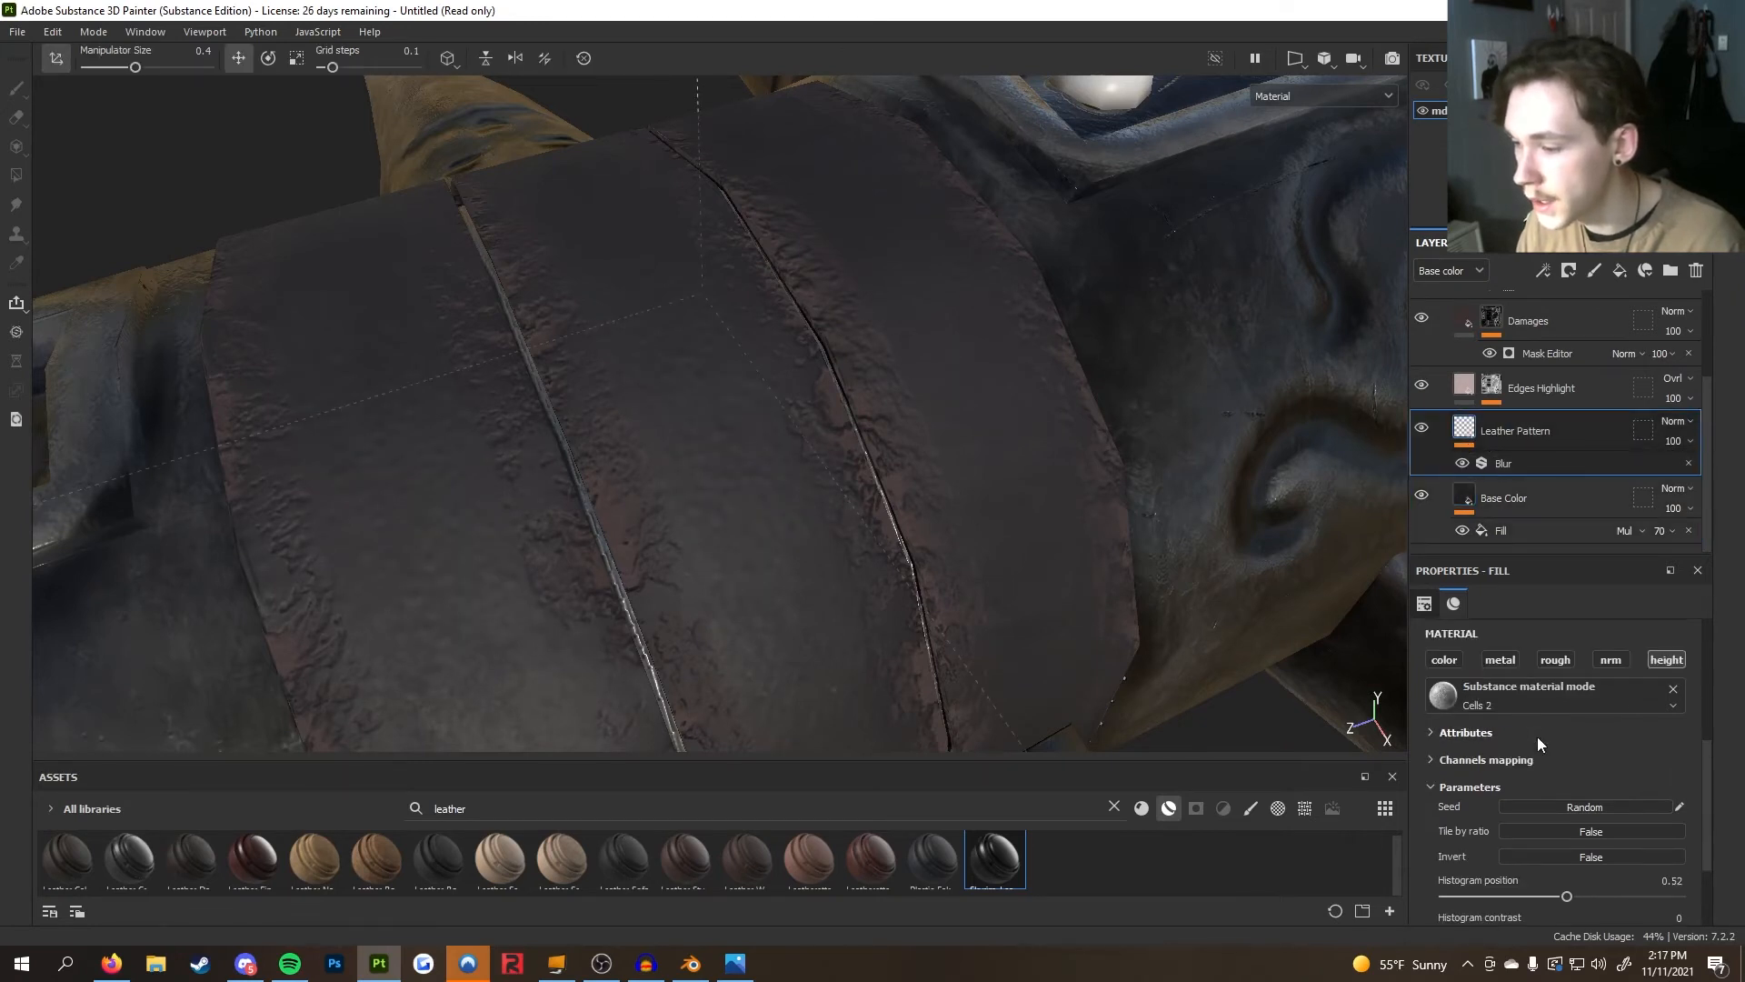
pyautogui.scroll(1, 1536, 737)
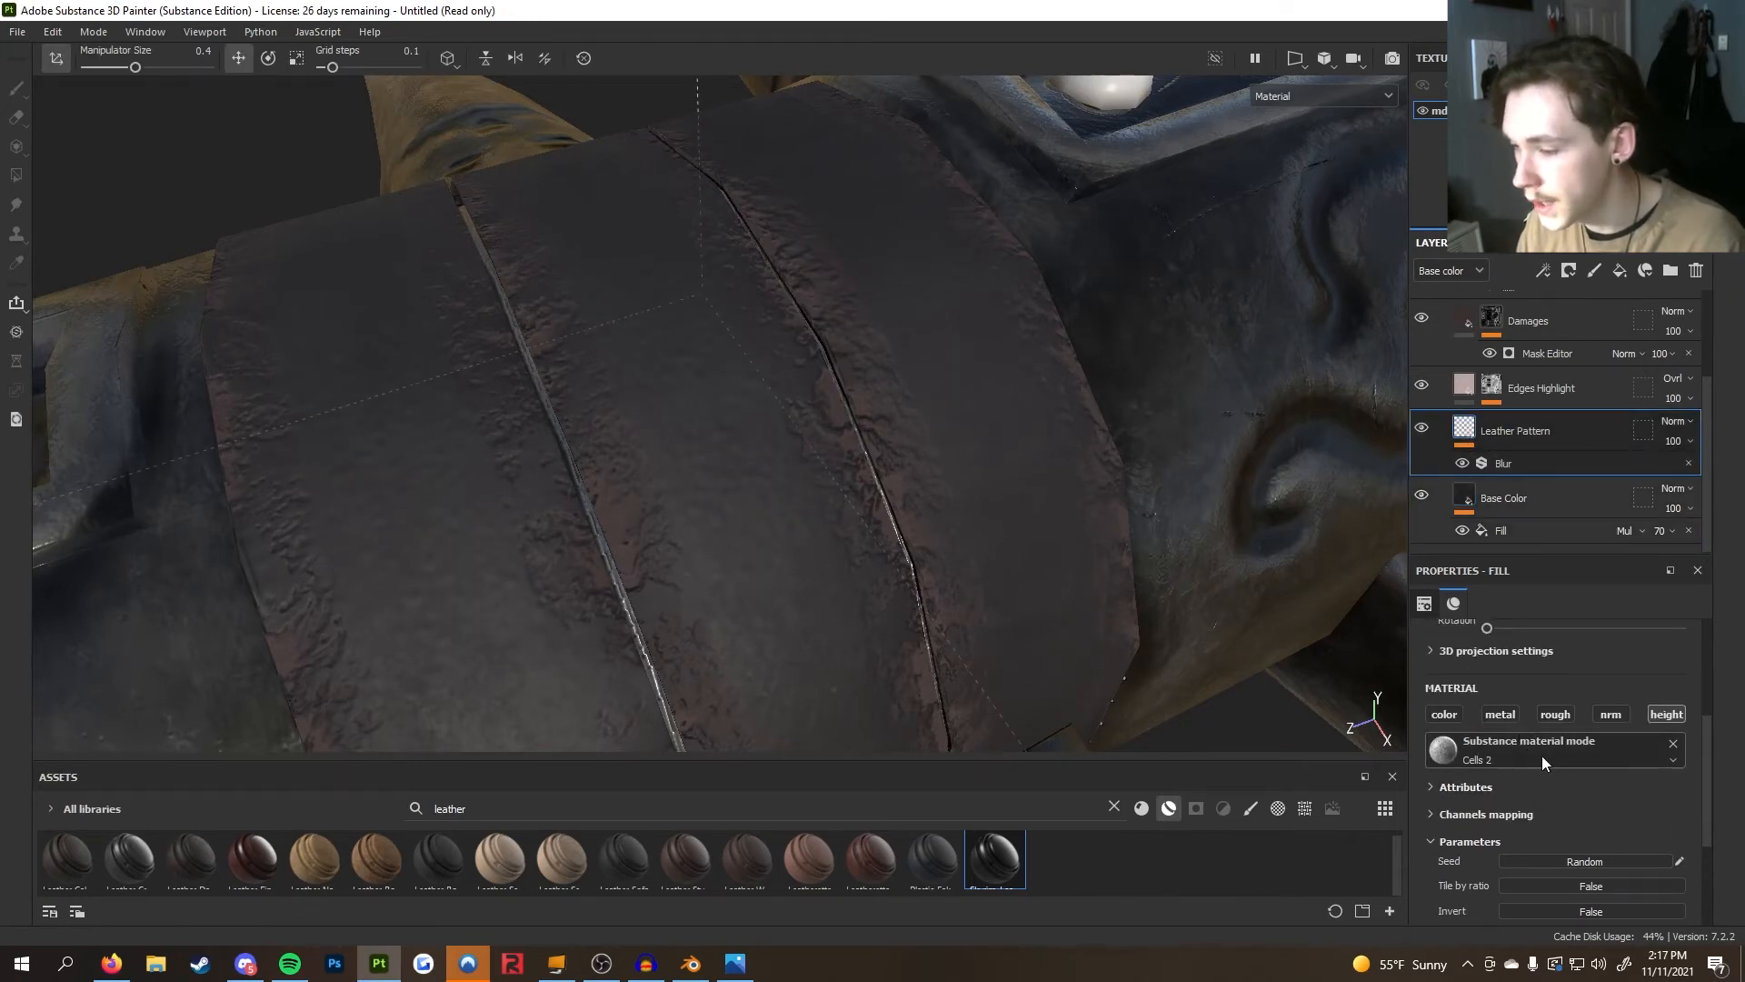
pyautogui.scroll(-1, 1541, 755)
pyautogui.scroll(-2, 1632, 697)
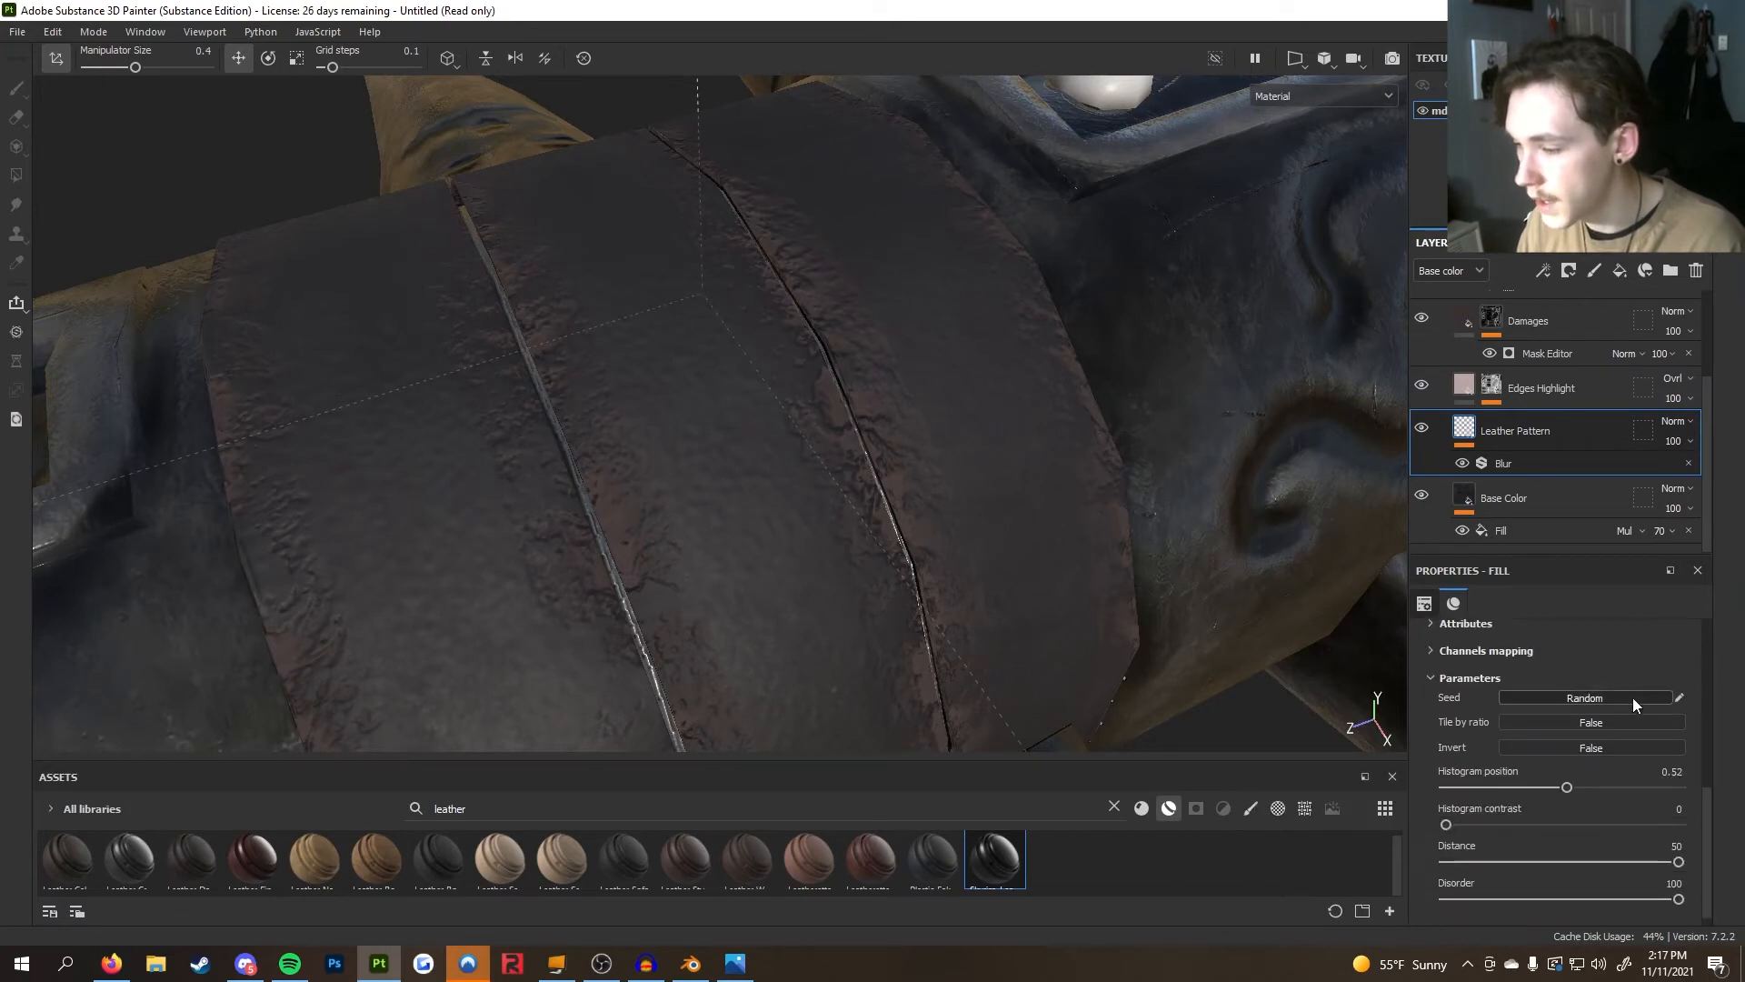
pyautogui.scroll(2, 1632, 696)
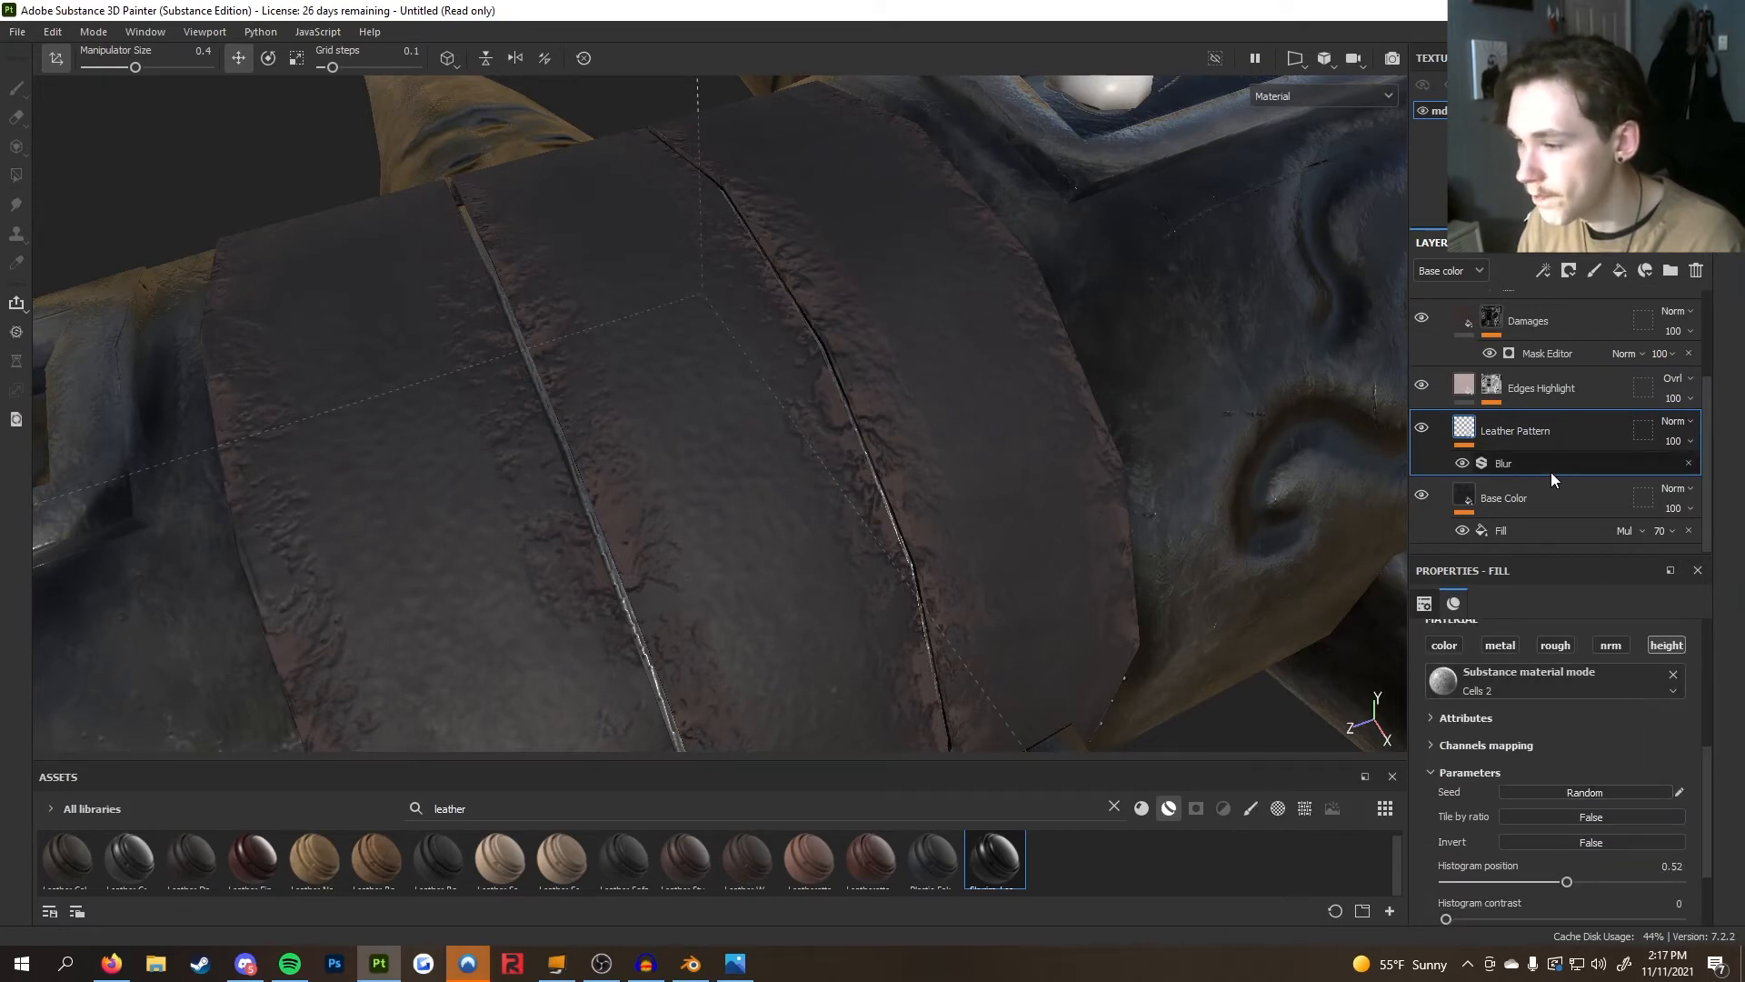
# Toggle the Leather Pattern's Blur filter off and on to compare the leather texture
pyautogui.click(1465, 468)
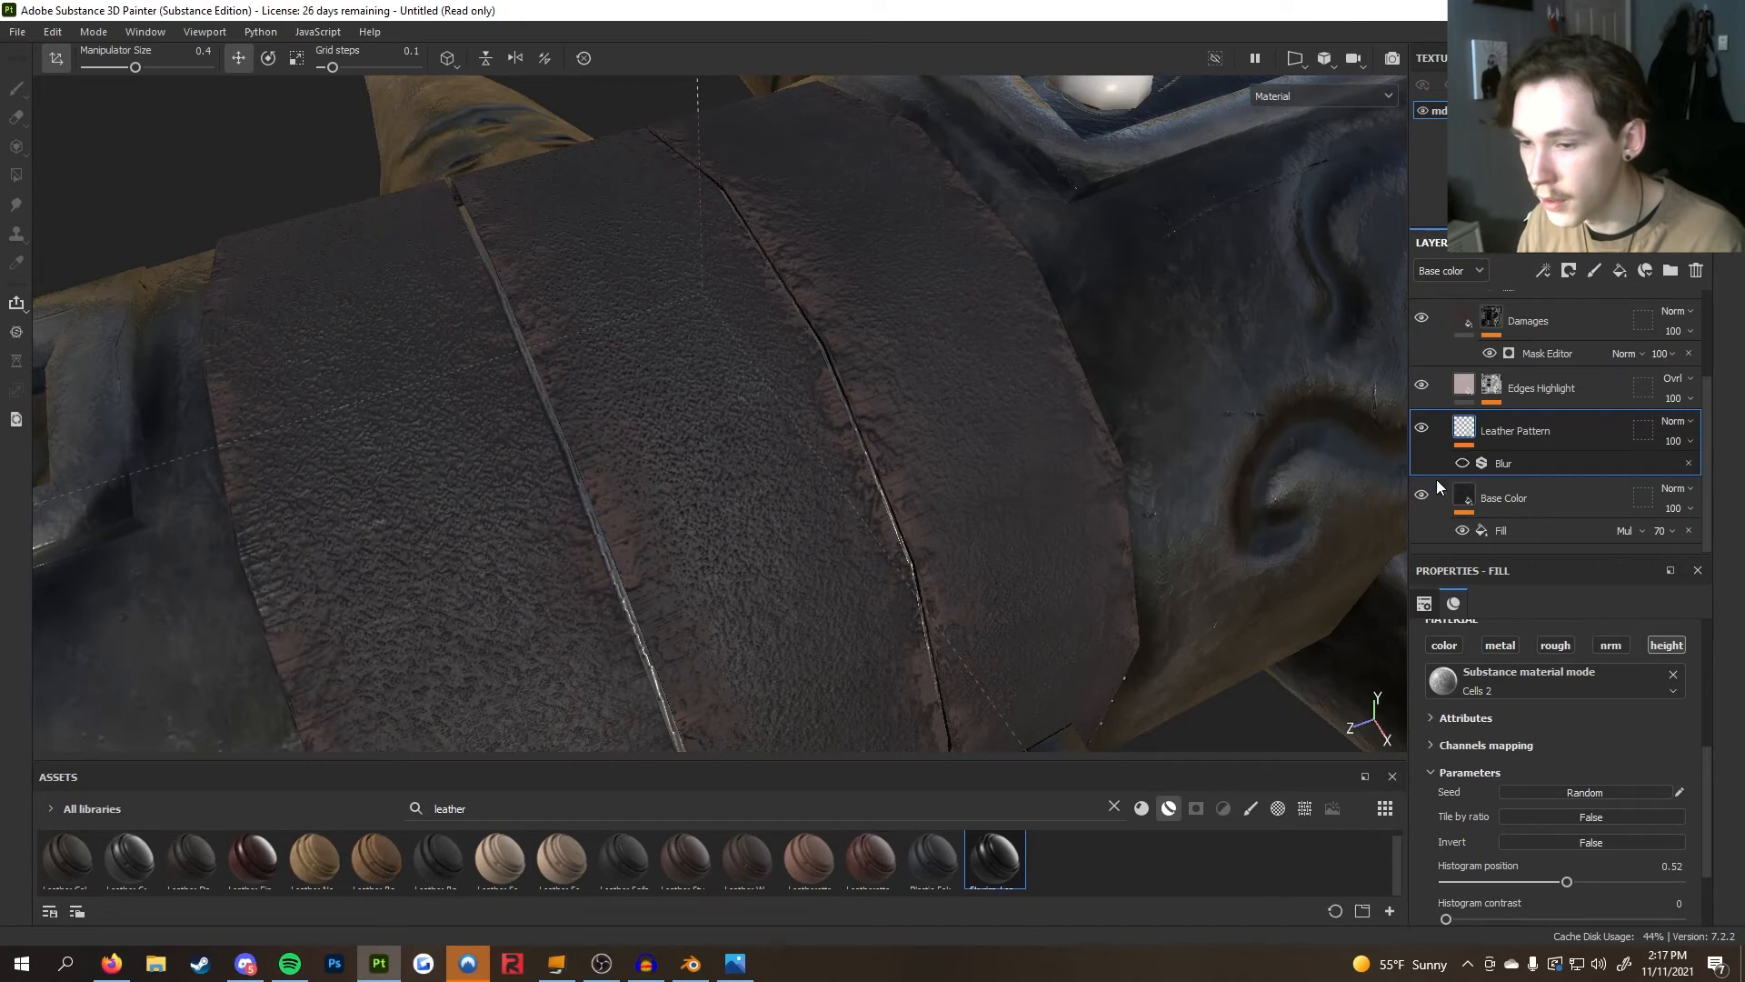
pyautogui.scroll(-6, 981, 521)
pyautogui.keyDown('alt'); pyautogui.moveTo(981, 522); pyautogui.dragTo(886, 540); pyautogui.keyUp('alt')
pyautogui.scroll(5, 917, 545)
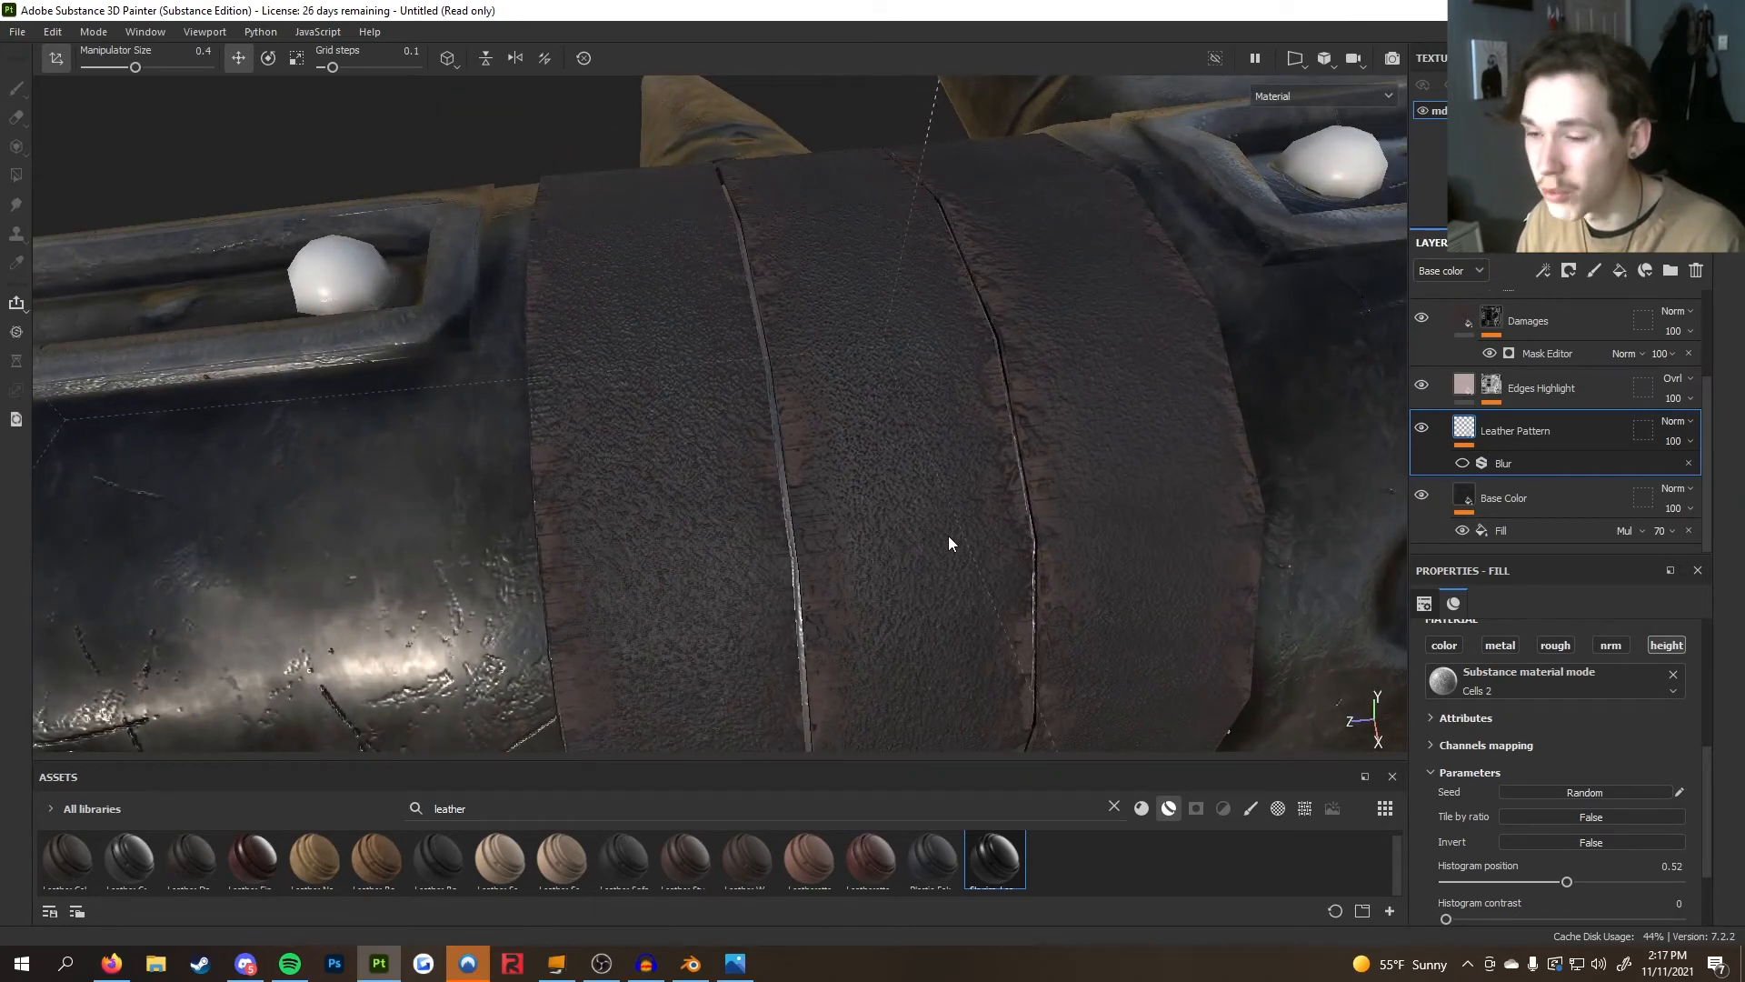
pyautogui.moveTo(951, 536)
pyautogui.keyDown('alt'); pyautogui.mouseDown()
pyautogui.moveTo(891, 550)
pyautogui.moveTo(968, 543)
pyautogui.mouseUp(); pyautogui.keyUp('alt')
pyautogui.scroll(-3, 909, 543)
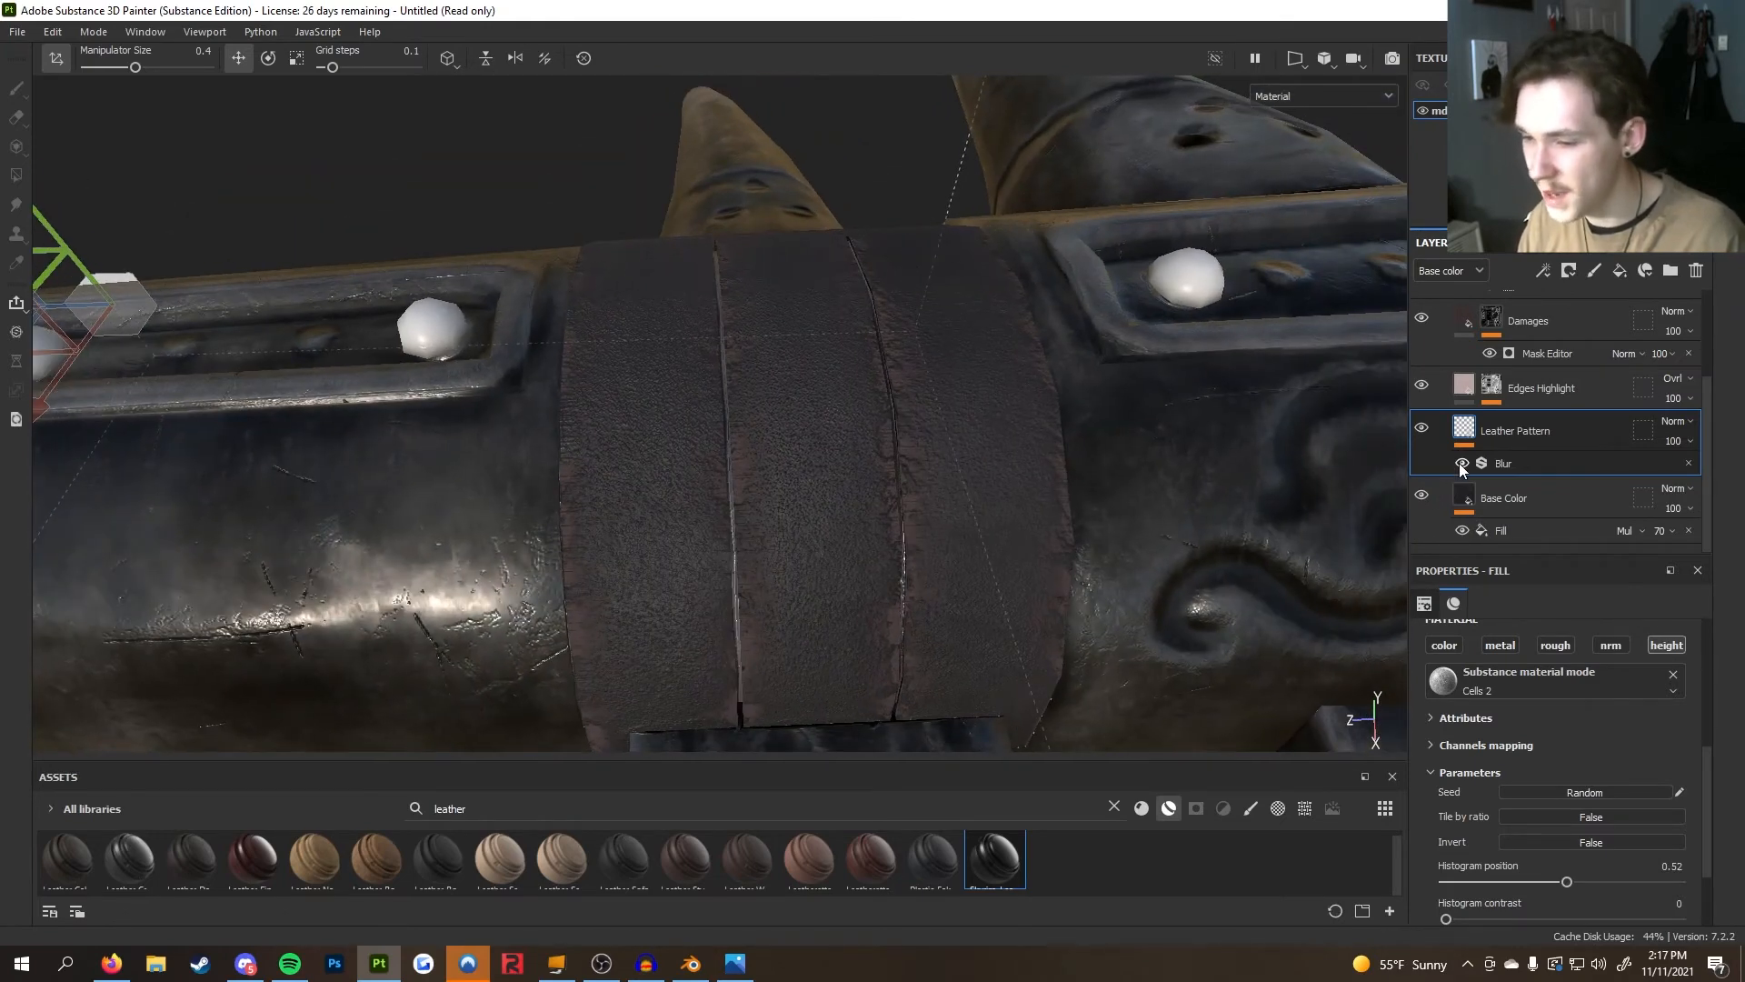
# Set the Leather Pattern Blur filter's intensity to 0.06
pyautogui.click(1503, 465)
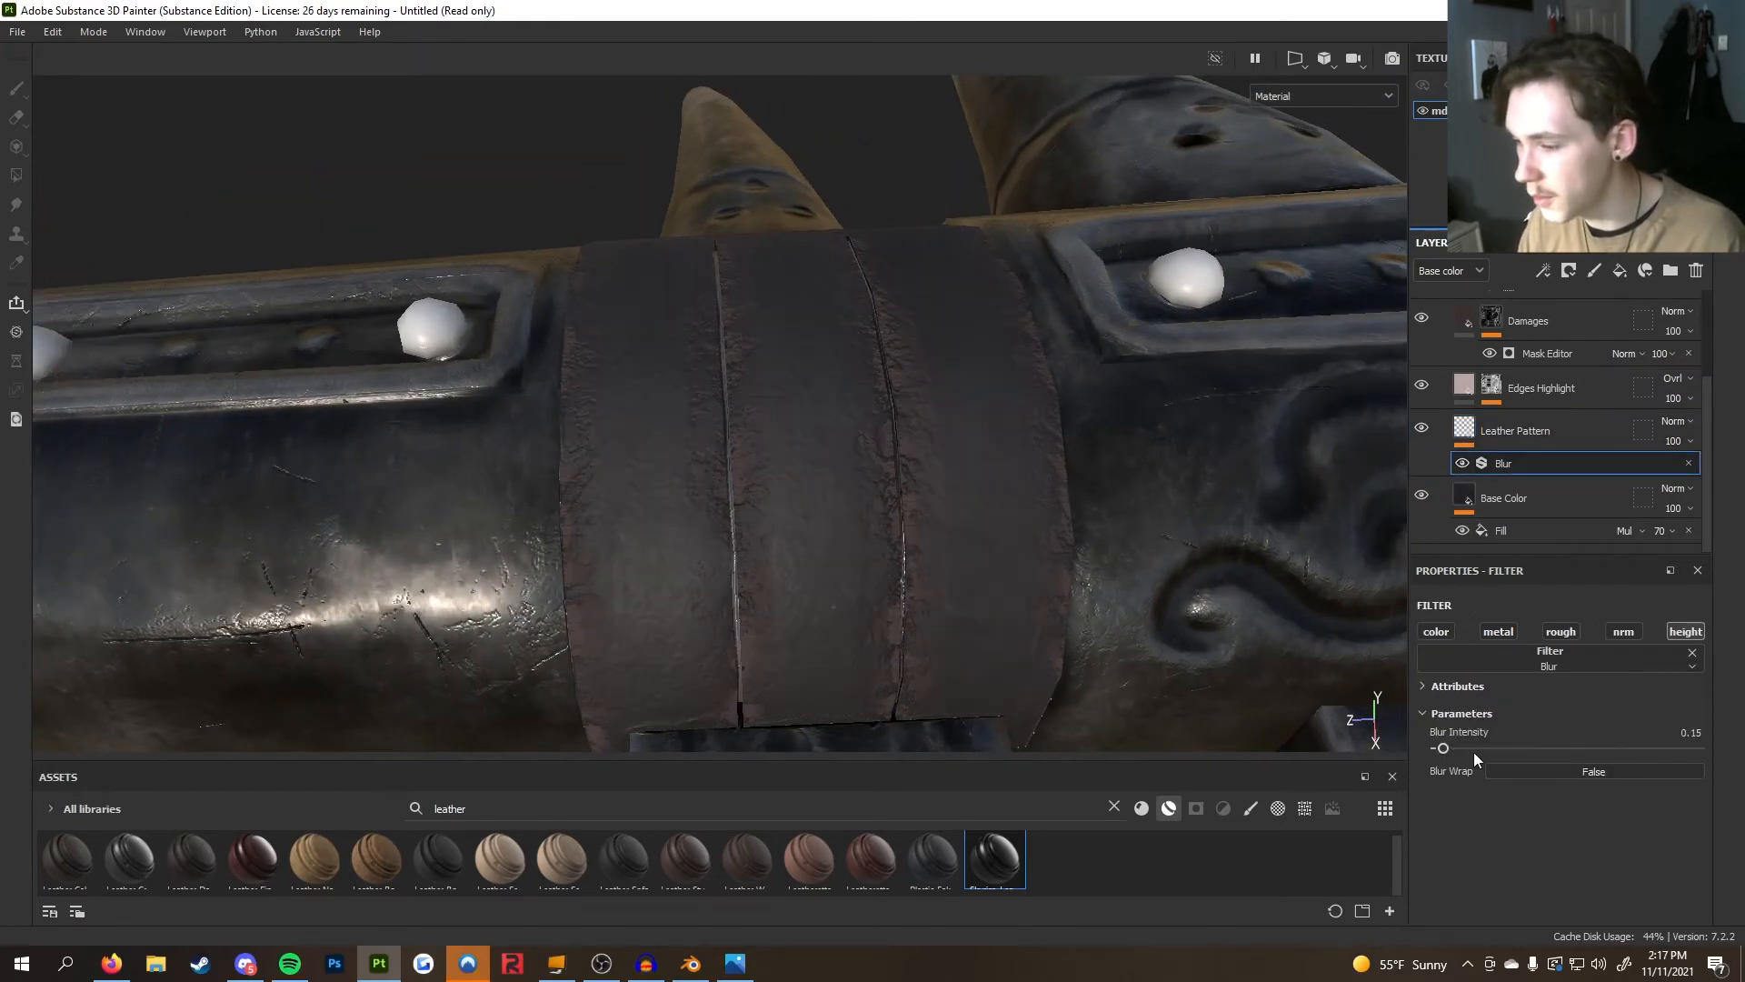
pyautogui.moveTo(1442, 750); pyautogui.dragTo(1447, 751)
pyautogui.keyDown('alt'); pyautogui.moveTo(909, 473); pyautogui.dragTo(997, 467); pyautogui.keyUp('alt')
pyautogui.keyDown('alt'); pyautogui.moveTo(582, 452); pyautogui.dragTo(351, 449, button='right'); pyautogui.keyUp('alt')
pyautogui.scroll(10, 1007, 558)
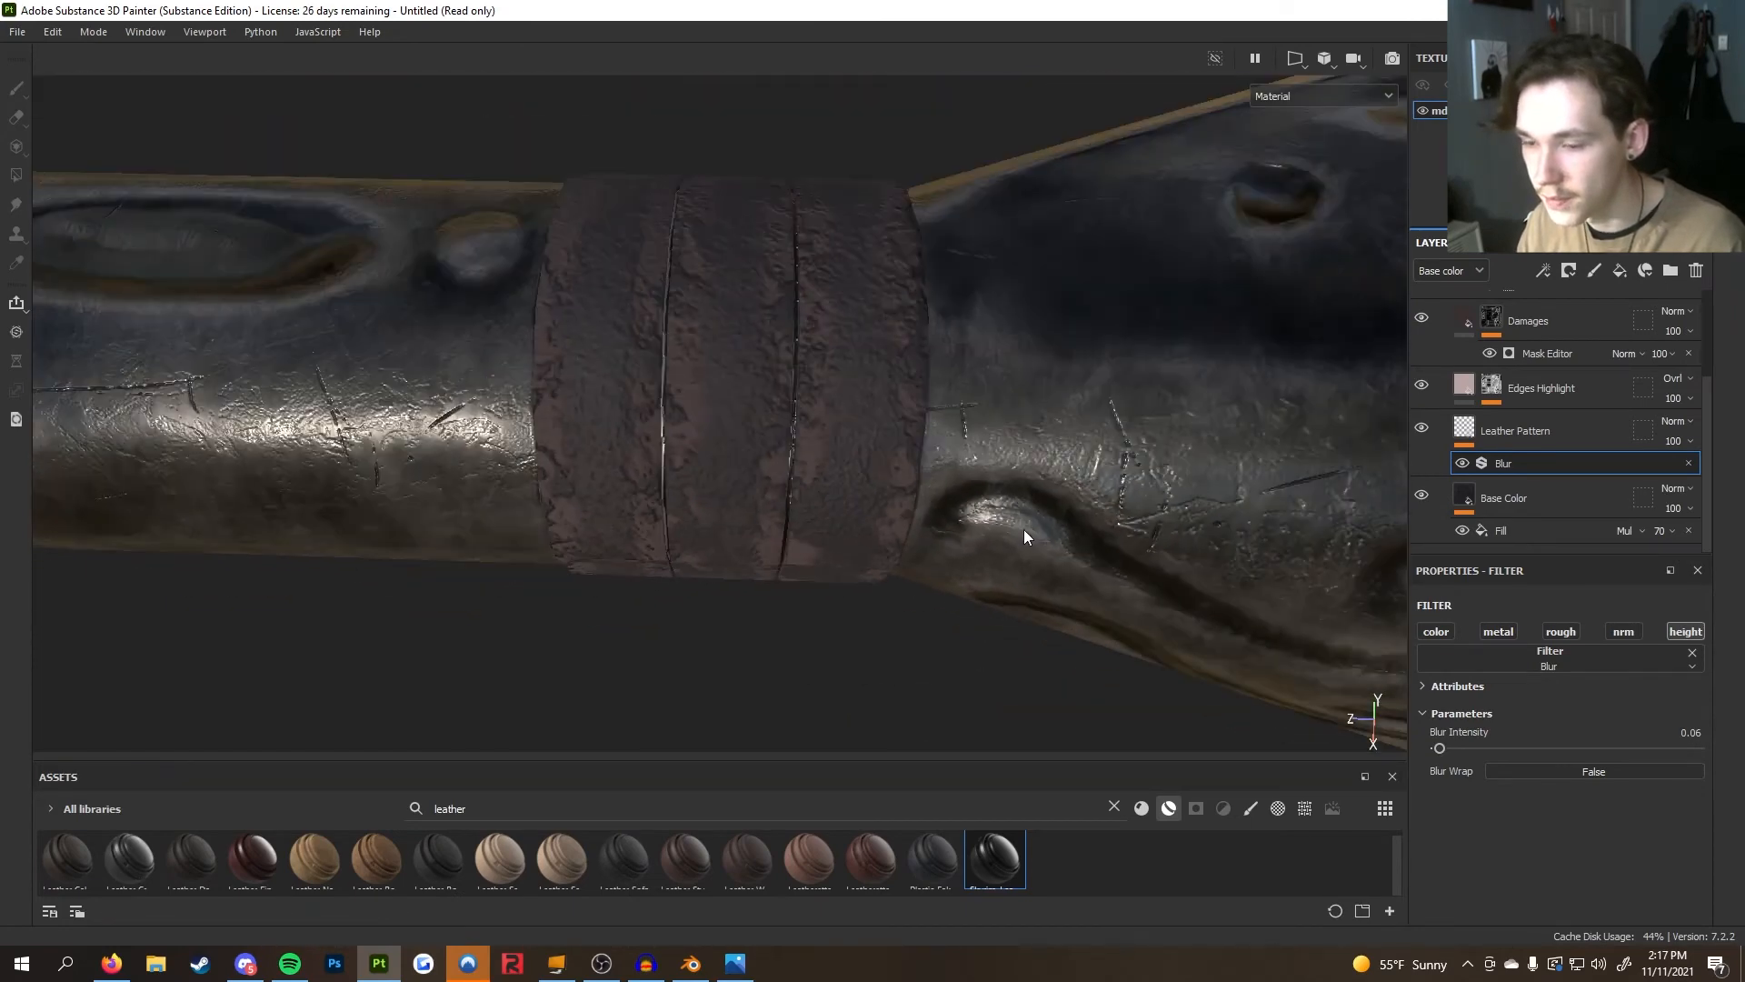
# Orbit around the leather band to examine the softened leather pattern
pyautogui.scroll(-8, 1024, 529)
pyautogui.keyDown('alt'); pyautogui.moveTo(1089, 468); pyautogui.dragTo(539, 496, button='middle'); pyautogui.keyUp('alt')
pyautogui.scroll(4, 806, 529)
pyautogui.keyDown('alt'); pyautogui.moveTo(443, 534); pyautogui.dragTo(972, 568, button='middle'); pyautogui.keyUp('alt')
pyautogui.scroll(3, 1001, 583)
pyautogui.keyDown('alt'); pyautogui.moveTo(584, 561); pyautogui.dragTo(847, 551, button='middle'); pyautogui.keyUp('alt')
pyautogui.scroll(4, 847, 551)
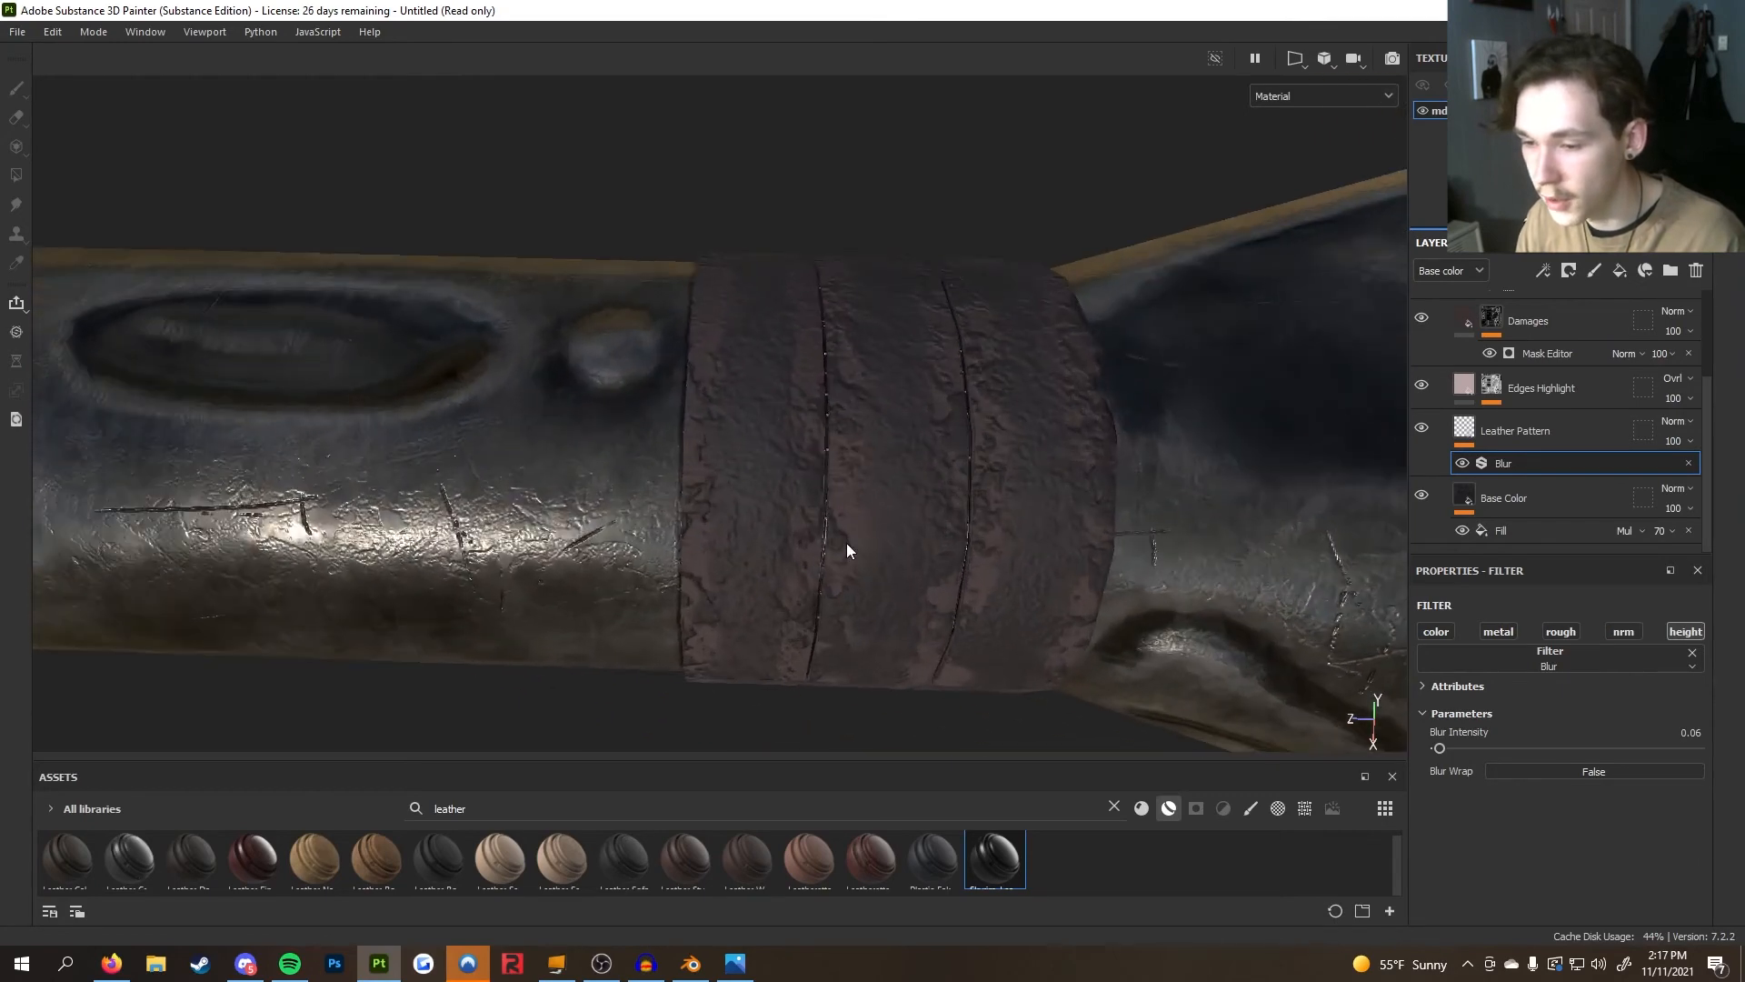
pyautogui.scroll(-6, 1132, 396)
pyautogui.keyDown('alt'); pyautogui.moveTo(958, 421); pyautogui.dragTo(159, 516, button='middle'); pyautogui.keyUp('alt')
pyautogui.moveTo(911, 524)
pyautogui.keyDown('alt'); pyautogui.mouseDown(button='middle')
pyautogui.moveTo(316, 440)
pyautogui.moveTo(36, 459)
pyautogui.mouseUp(button='middle'); pyautogui.keyUp('alt')
pyautogui.scroll(4, 629, 504)
pyautogui.keyDown('alt'); pyautogui.moveTo(629, 504); pyautogui.dragTo(931, 499); pyautogui.keyUp('alt')
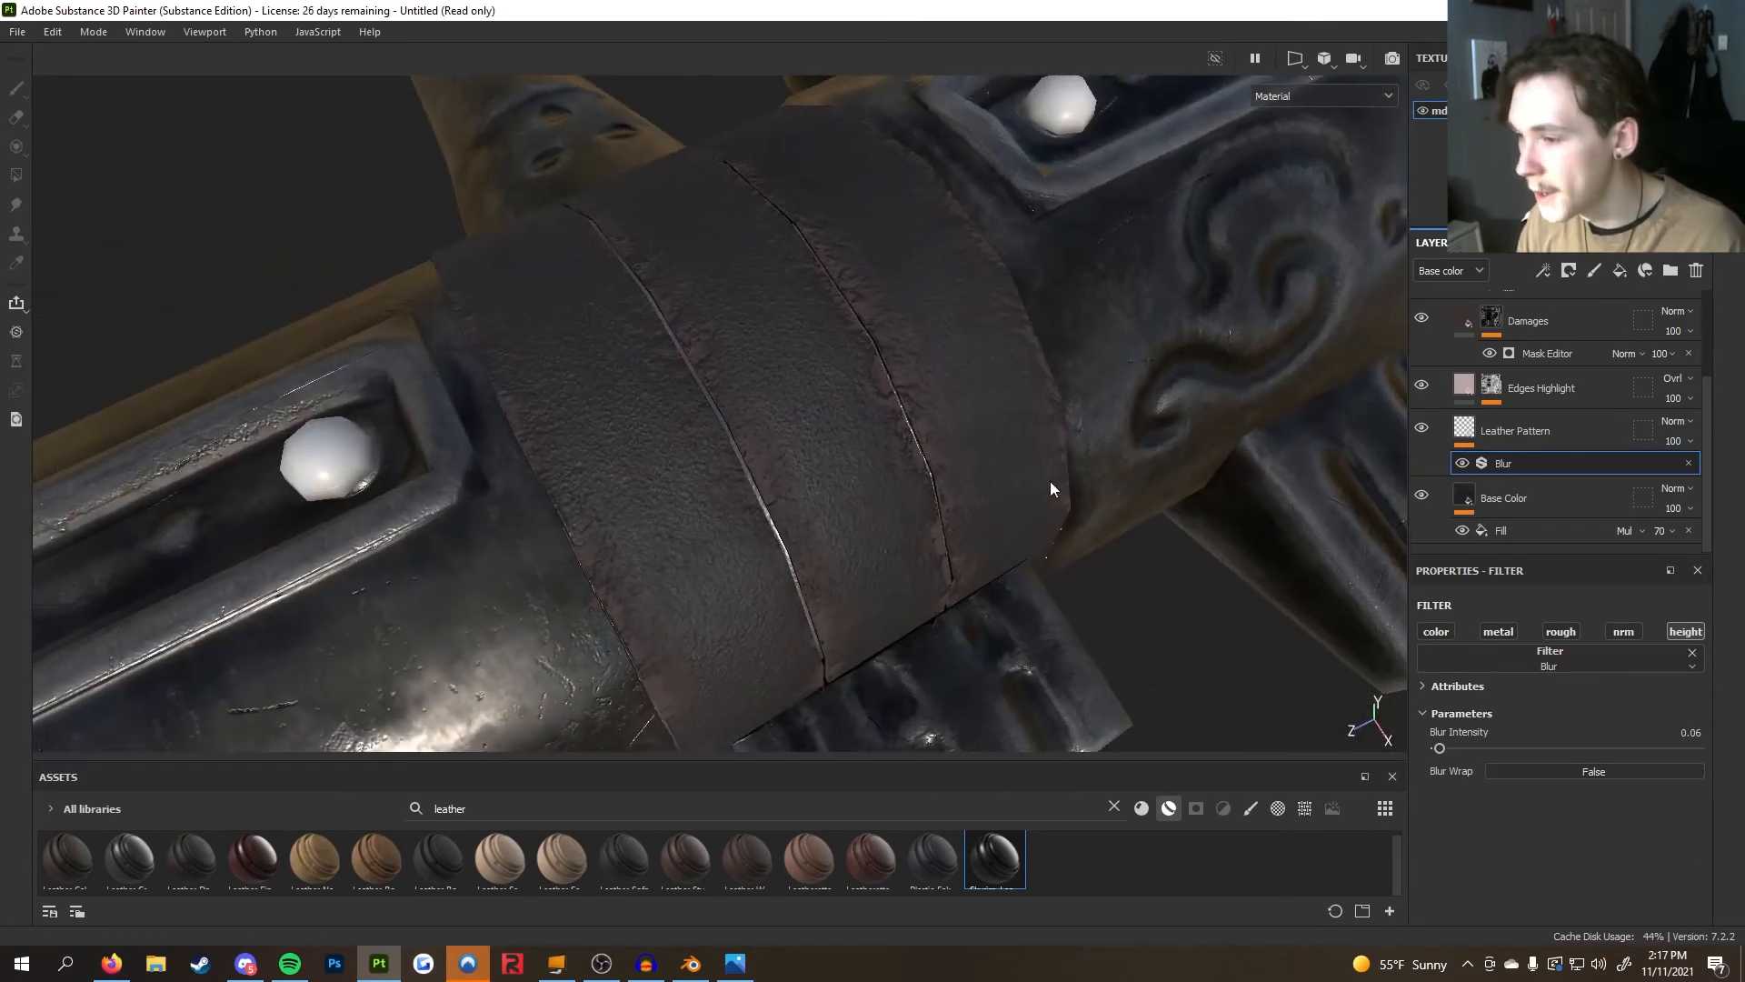
# Toggle the Edges Highlight layer's visibility on and off to compare the leather edges
pyautogui.scroll(1, 1423, 404)
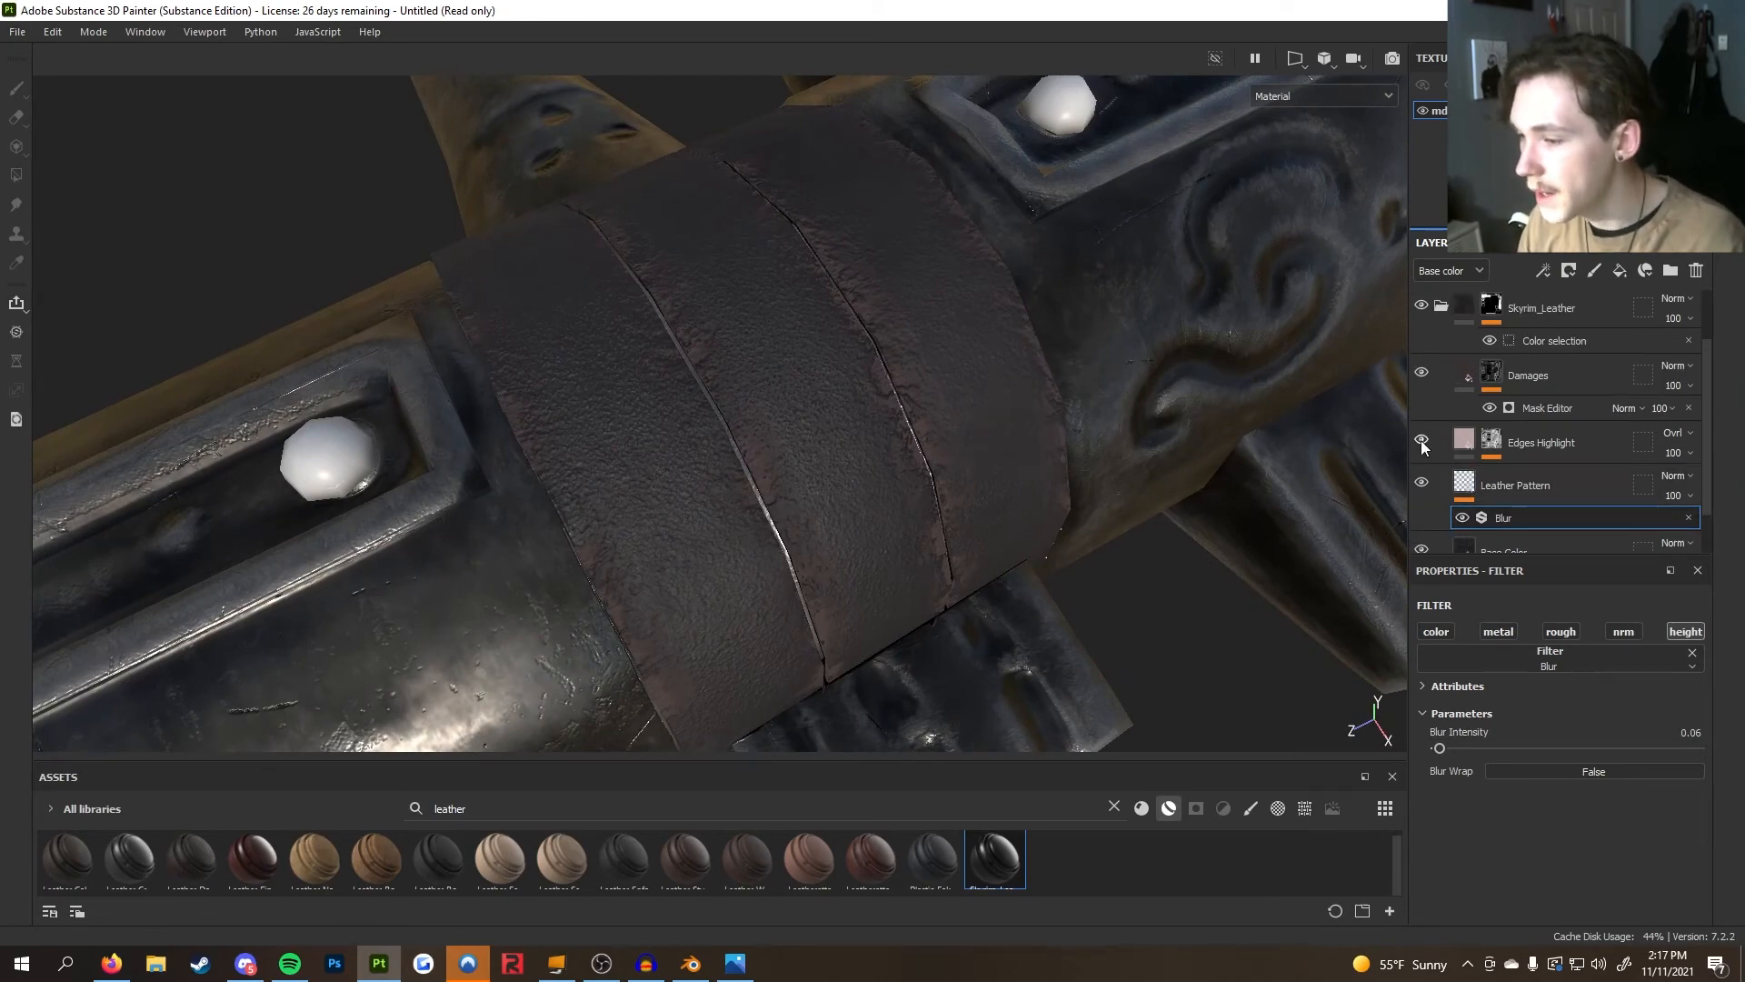
pyautogui.click(1421, 444)
pyautogui.click(1421, 443)
pyautogui.click(1421, 444)
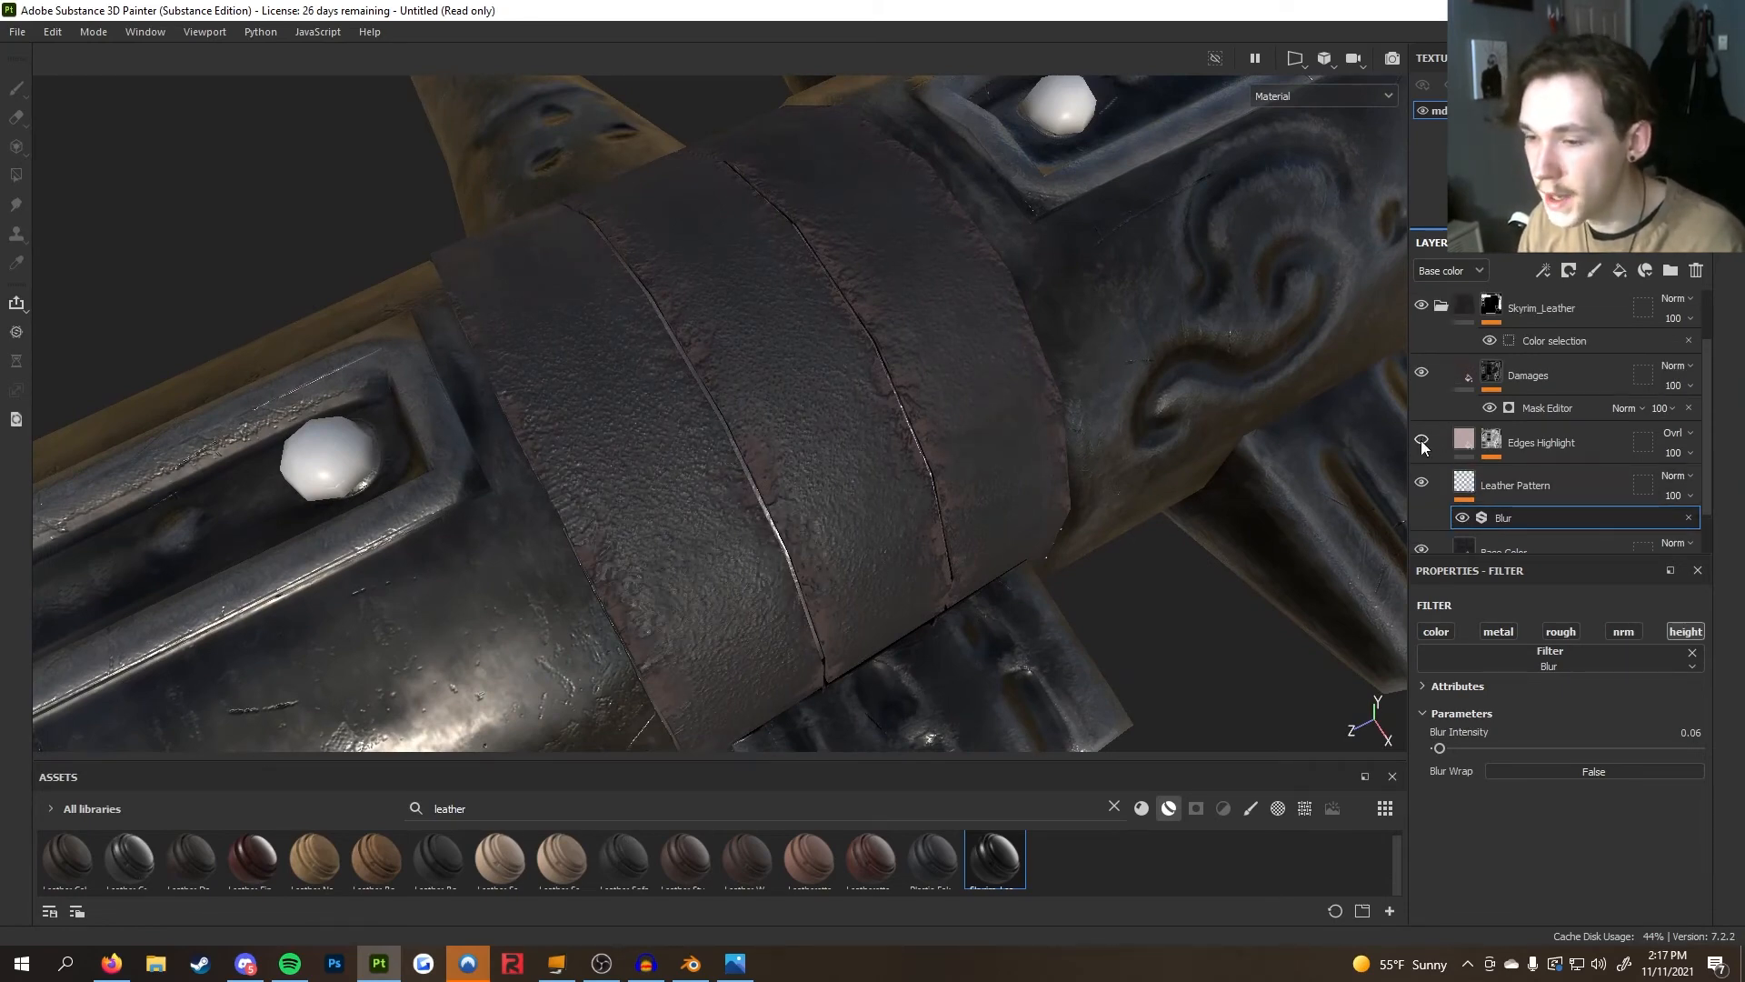
pyautogui.keyDown('alt'); pyautogui.moveTo(1003, 525); pyautogui.dragTo(791, 465); pyautogui.keyUp('alt')
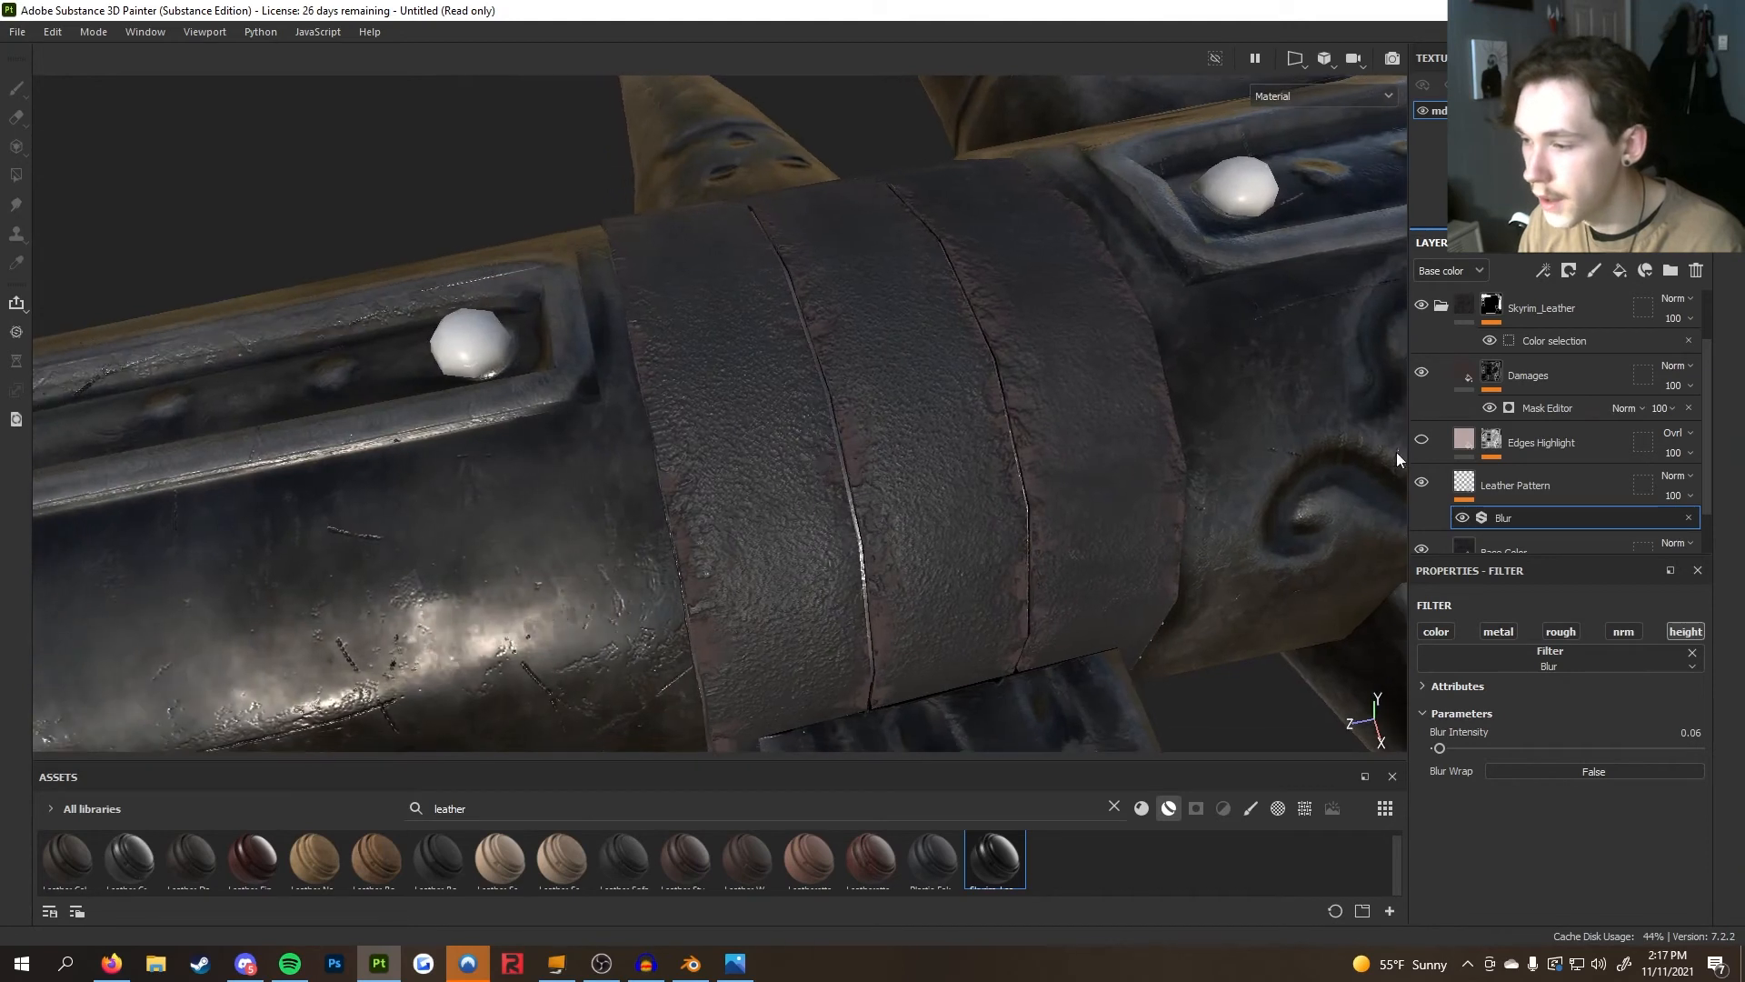
pyautogui.click(1422, 445)
pyautogui.click(1421, 444)
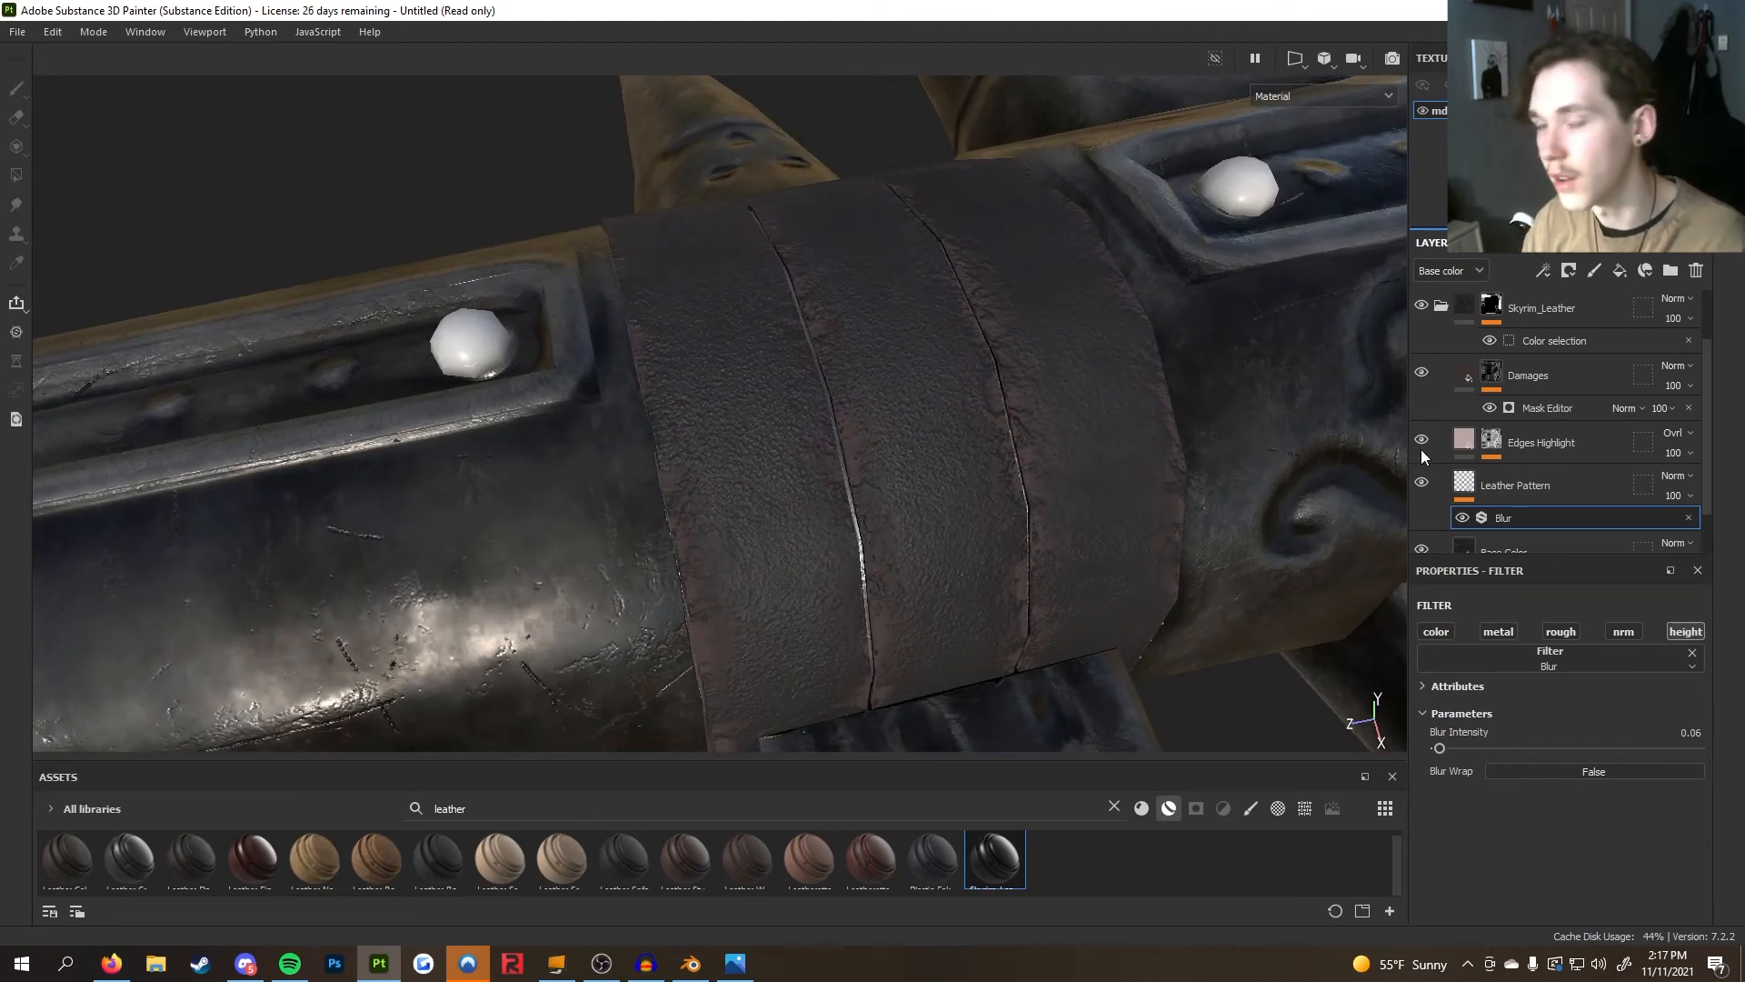
# Try setting the Edges Highlight mask generator's Global Balance to 0.46, then undo the change
pyautogui.click(1481, 443)
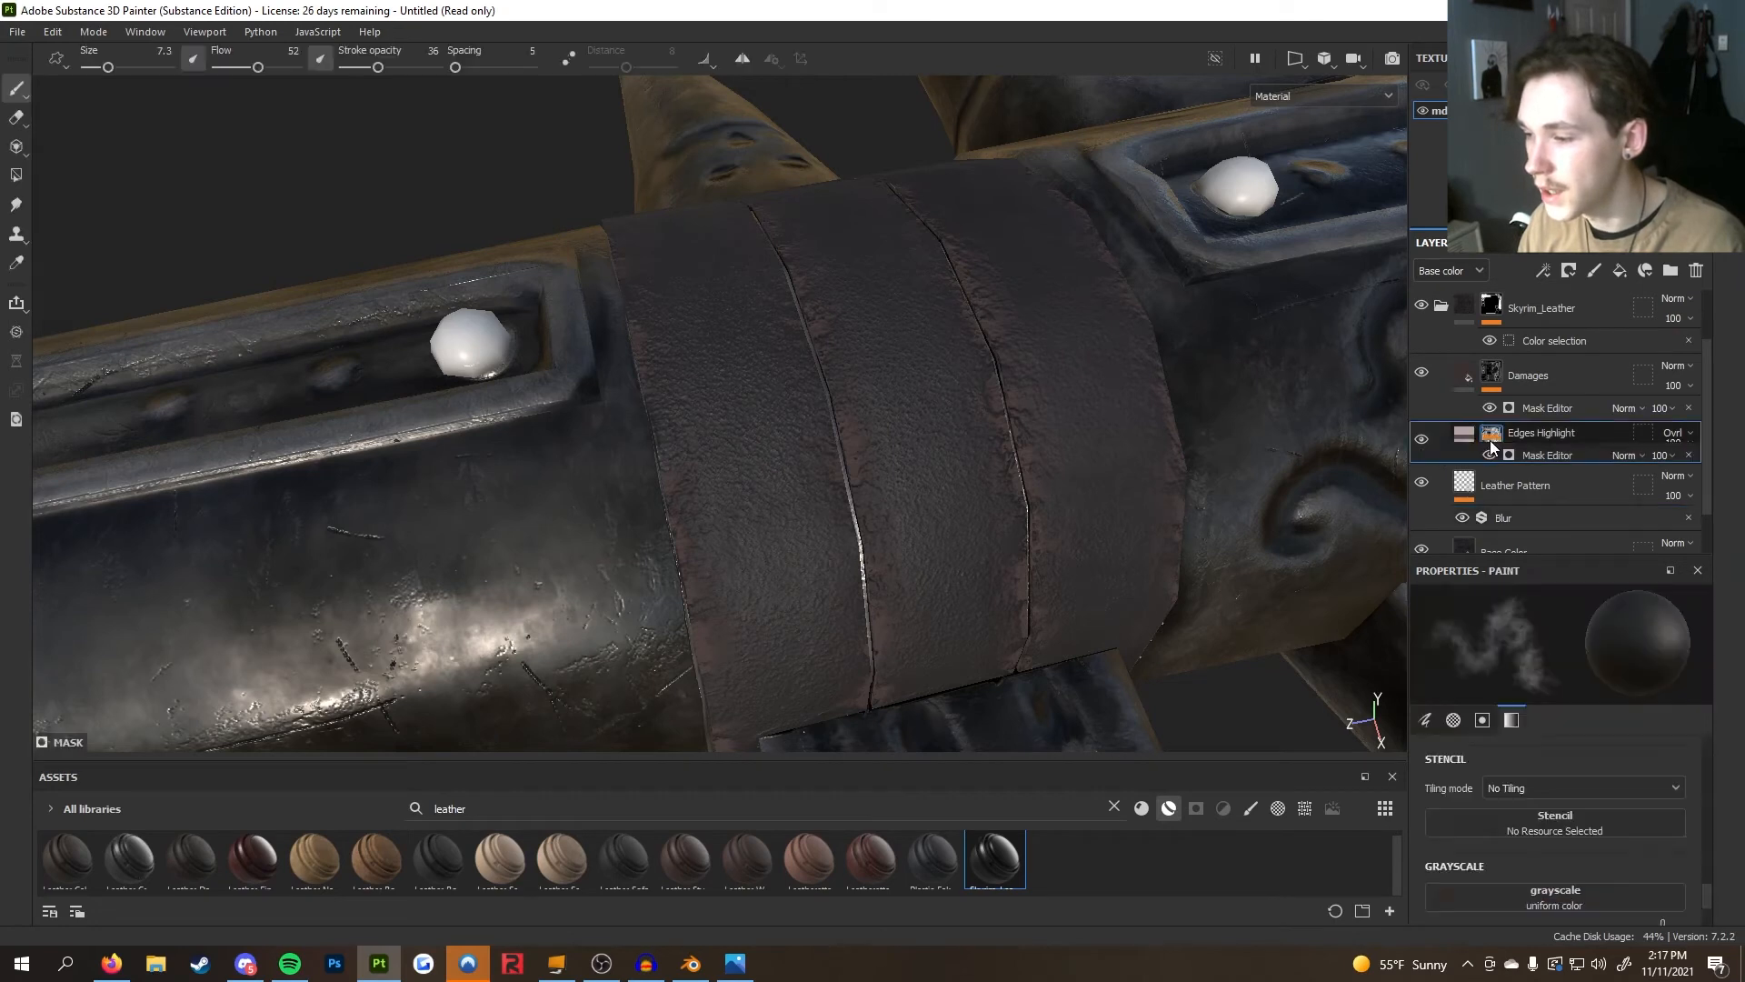
pyautogui.click(1422, 439)
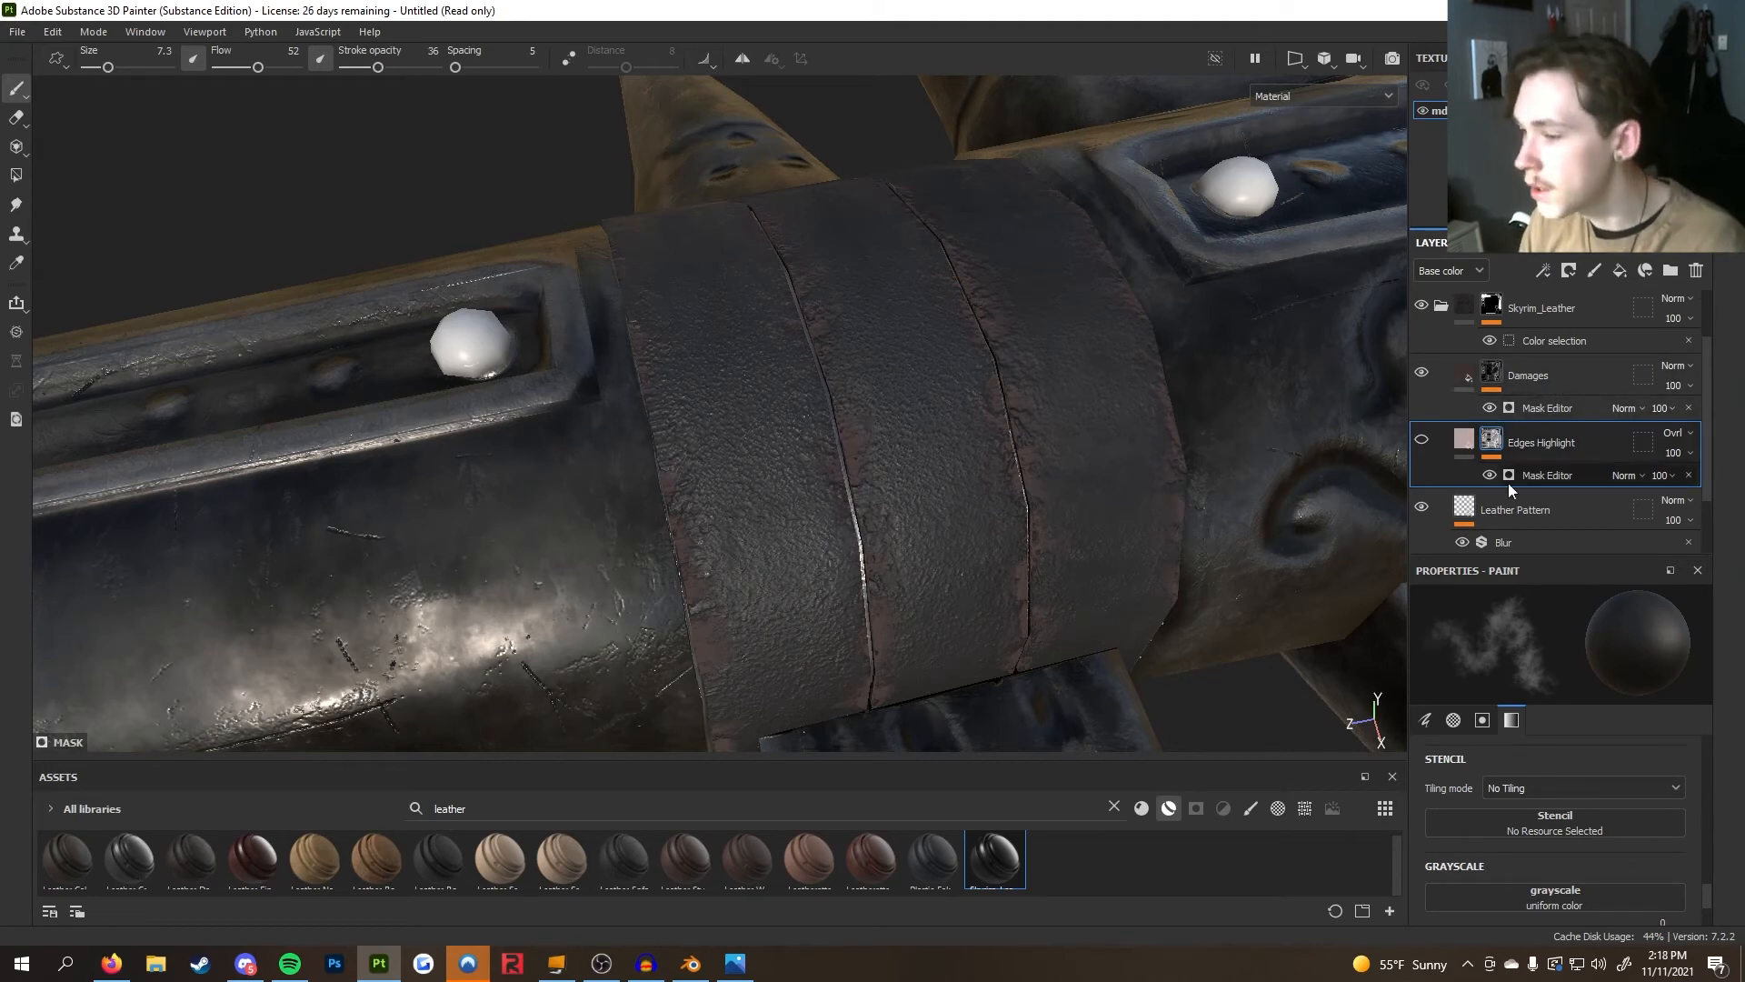
pyautogui.click(1545, 476)
pyautogui.scroll(-2, 1509, 679)
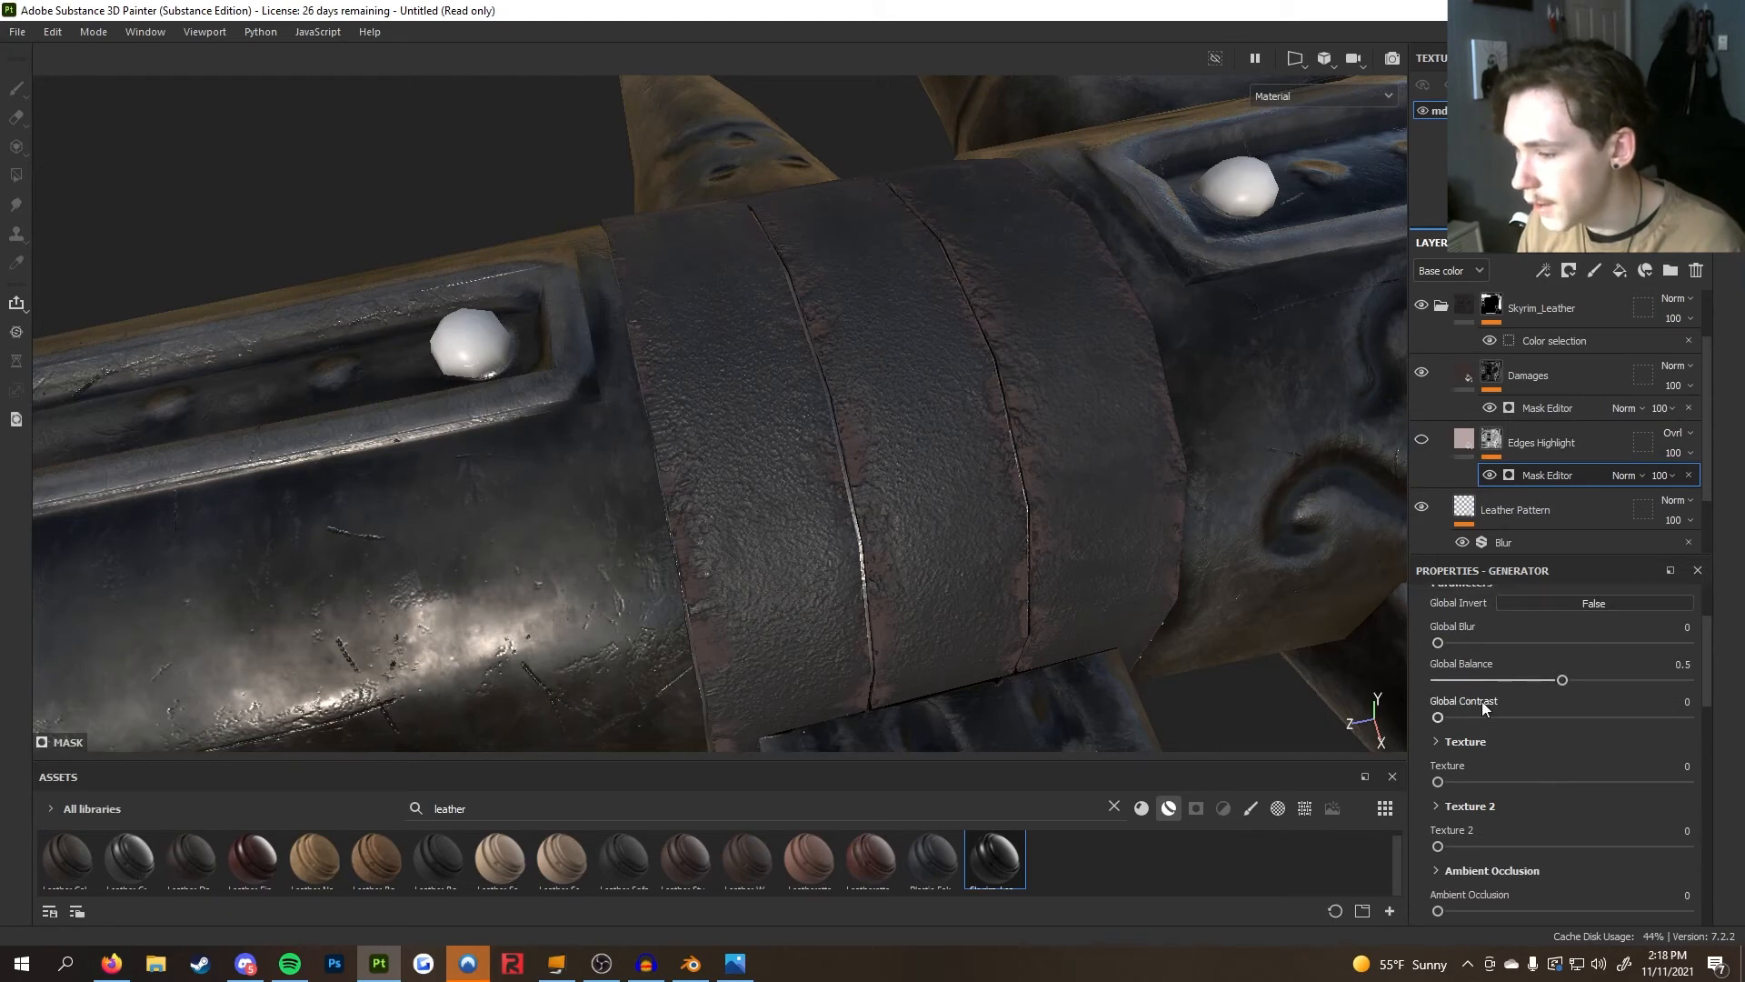
pyautogui.click(1552, 674)
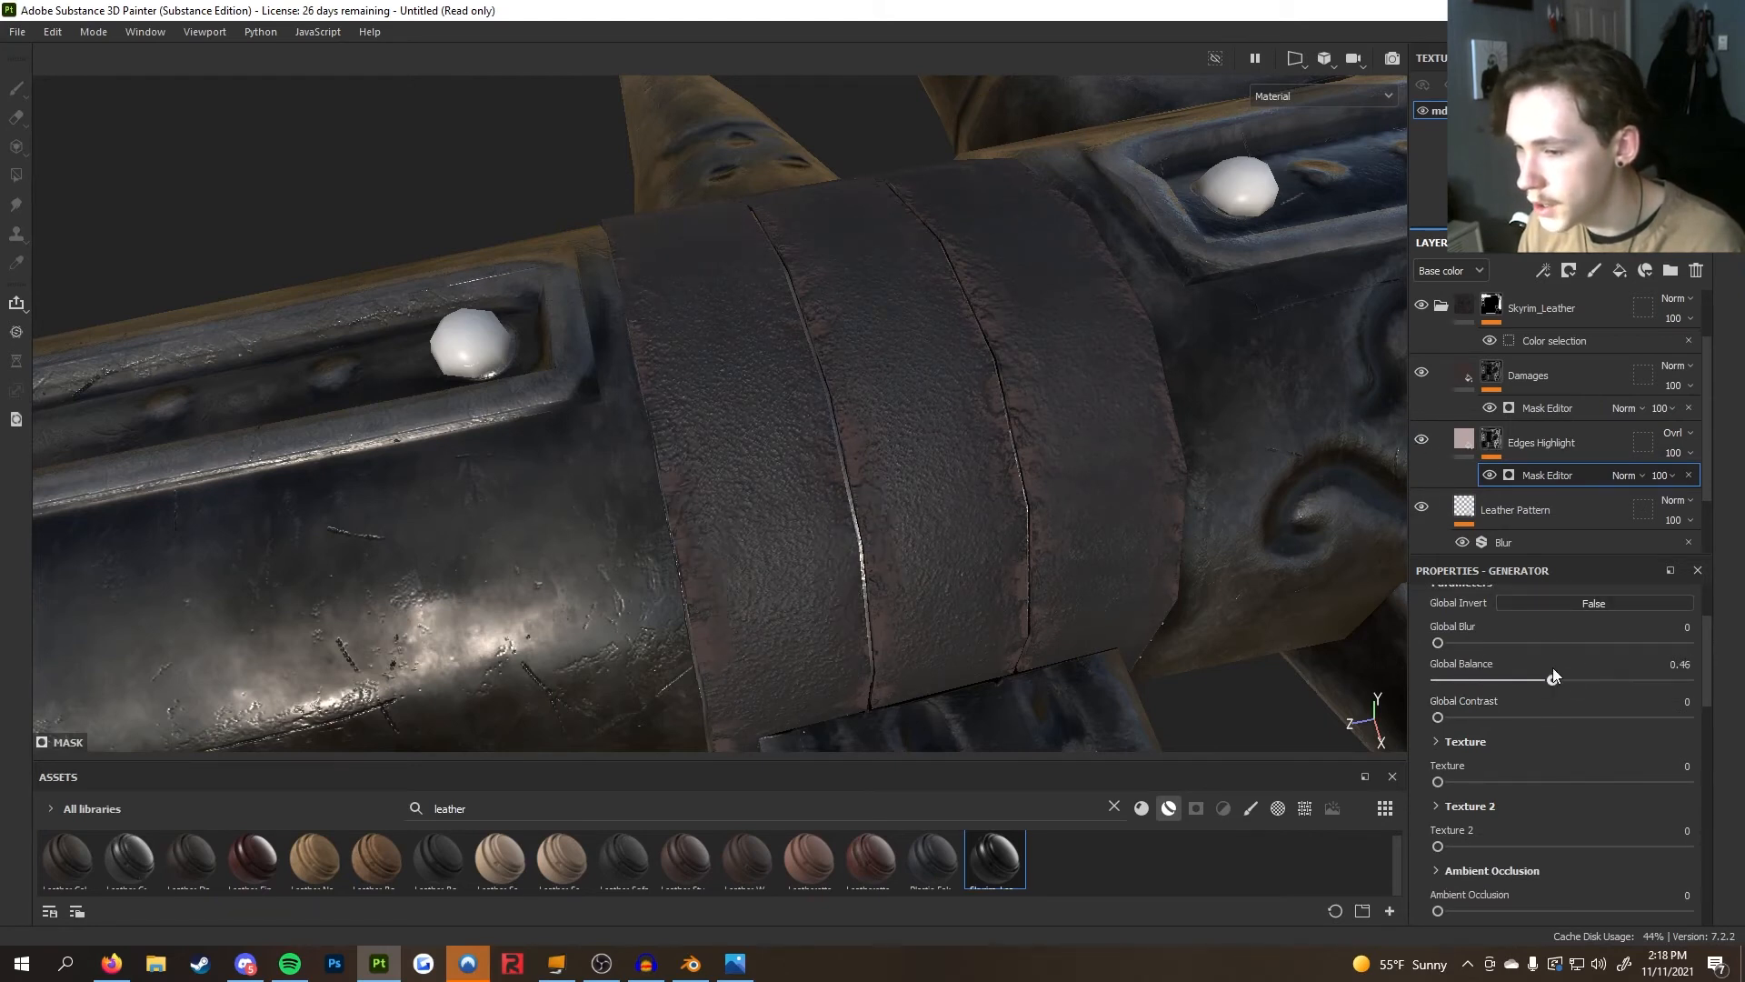
pyautogui.hotkey('ctrl', 'z')
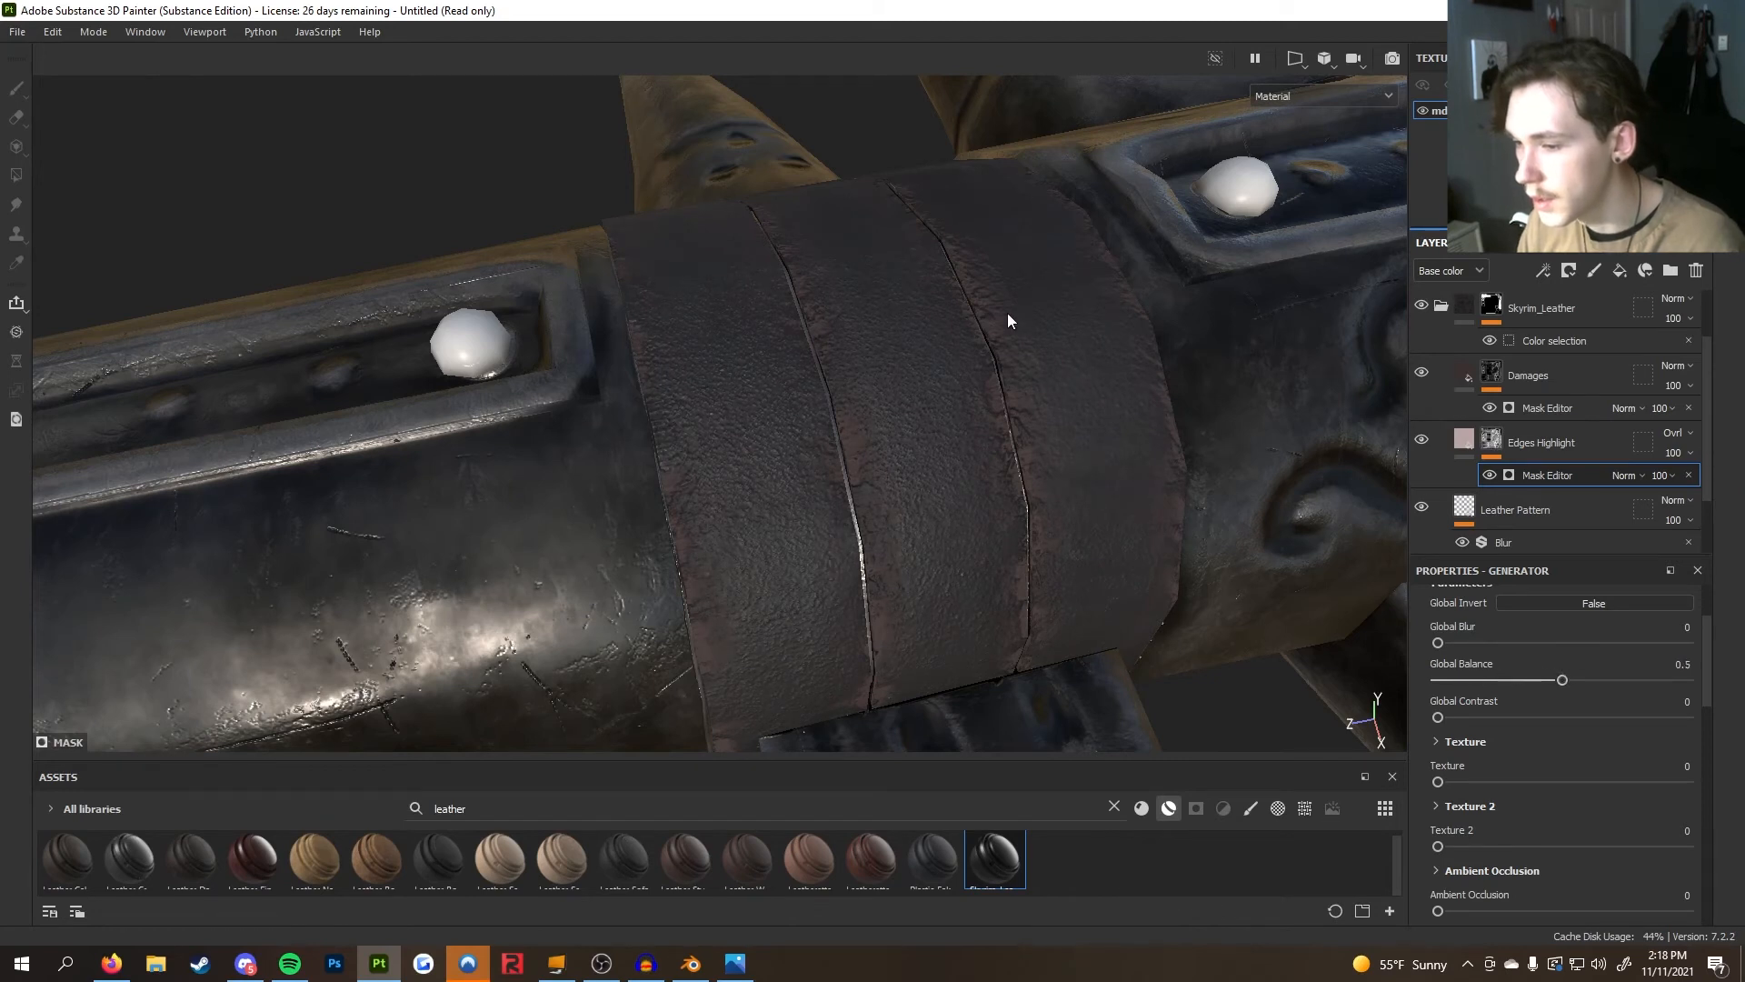
# Toggle the Damages layer's visibility off and on to compare the wear
pyautogui.scroll(1, 1512, 483)
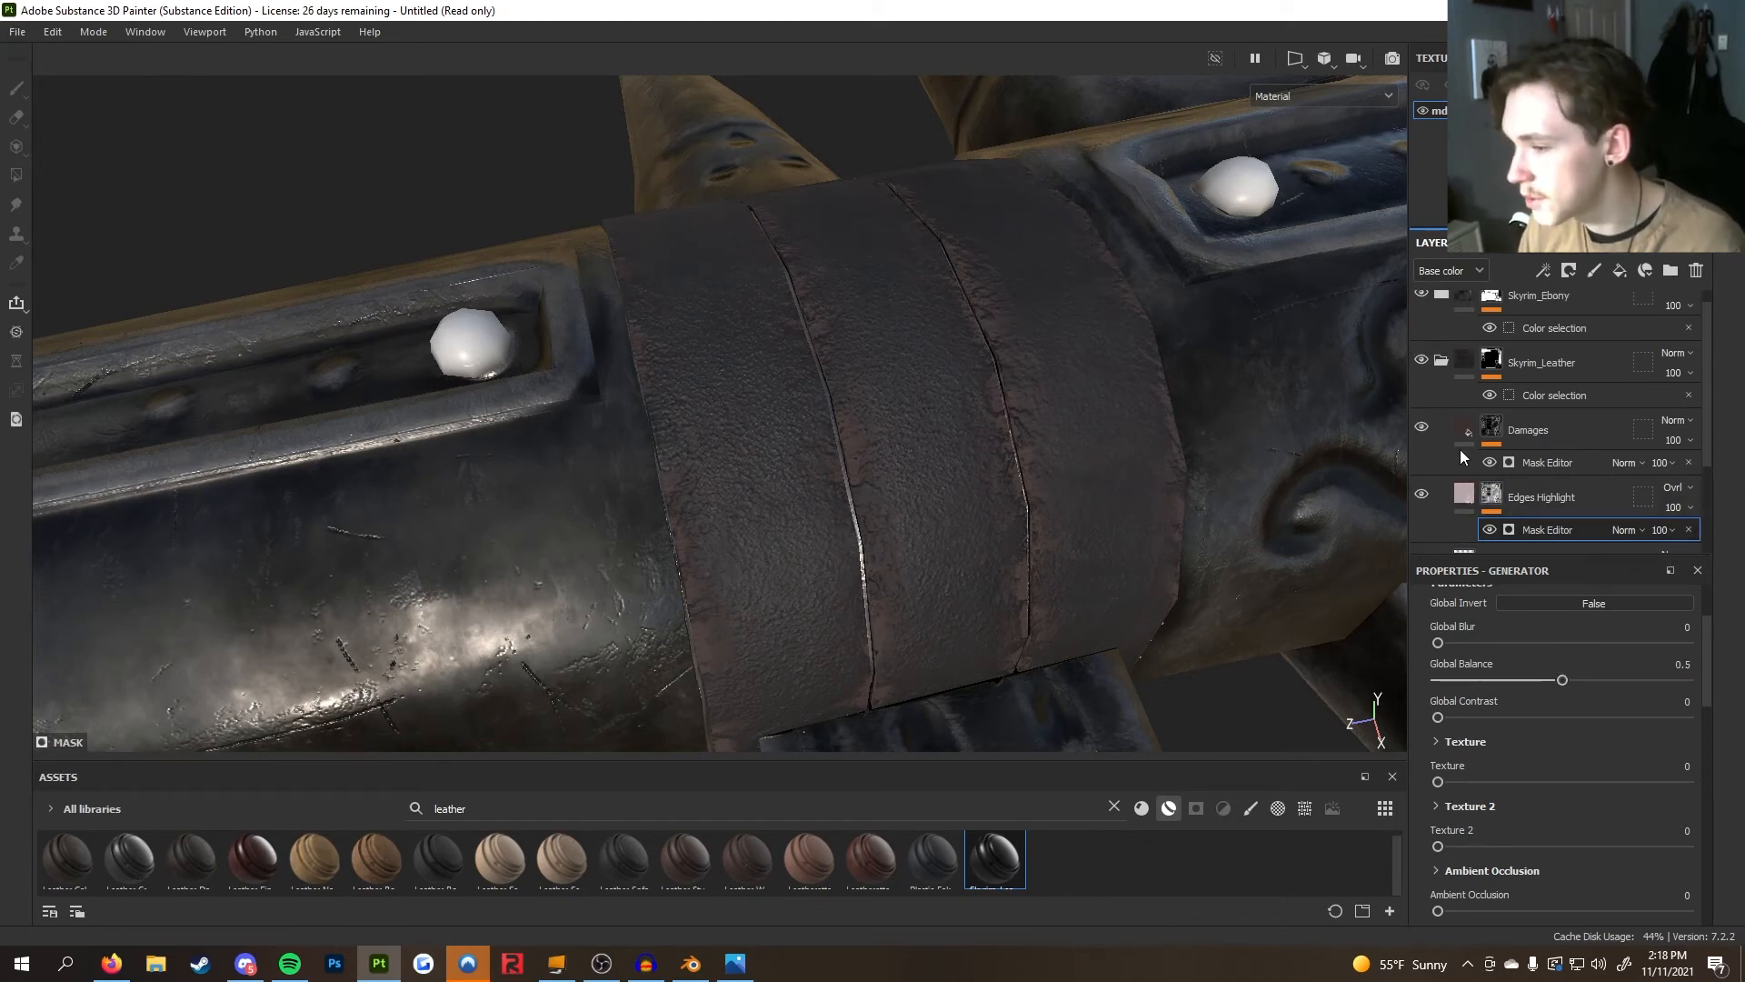
pyautogui.click(1422, 427)
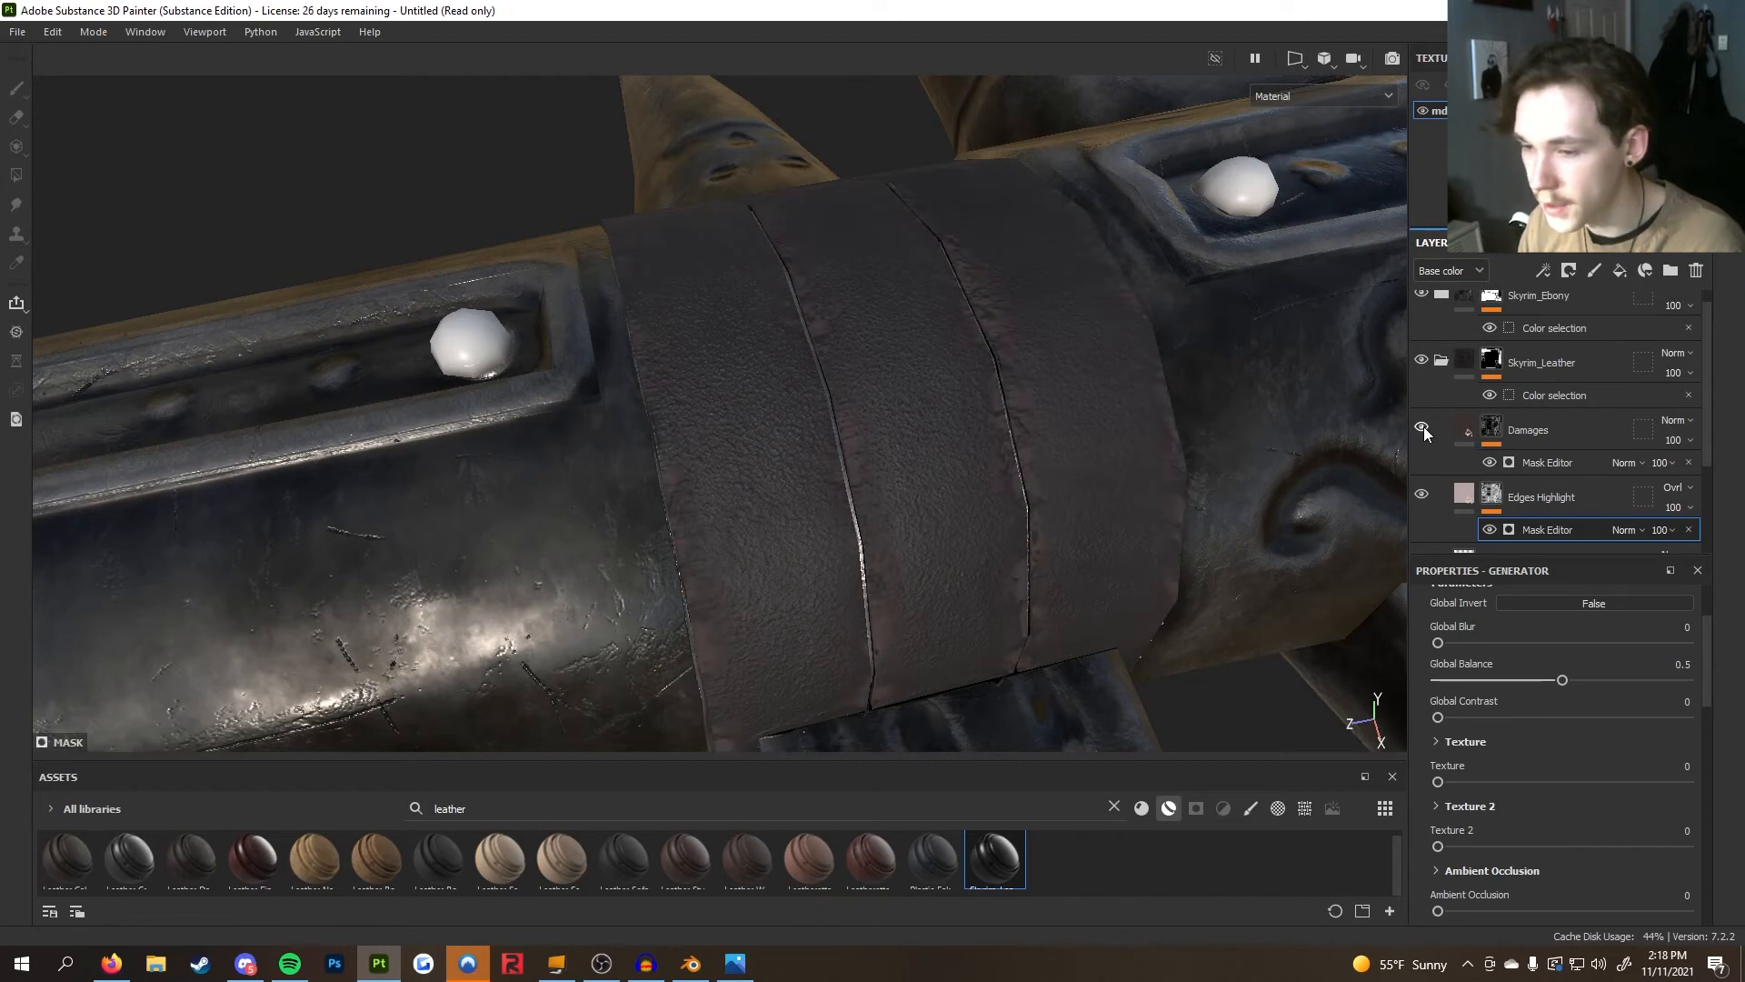
pyautogui.click(1422, 428)
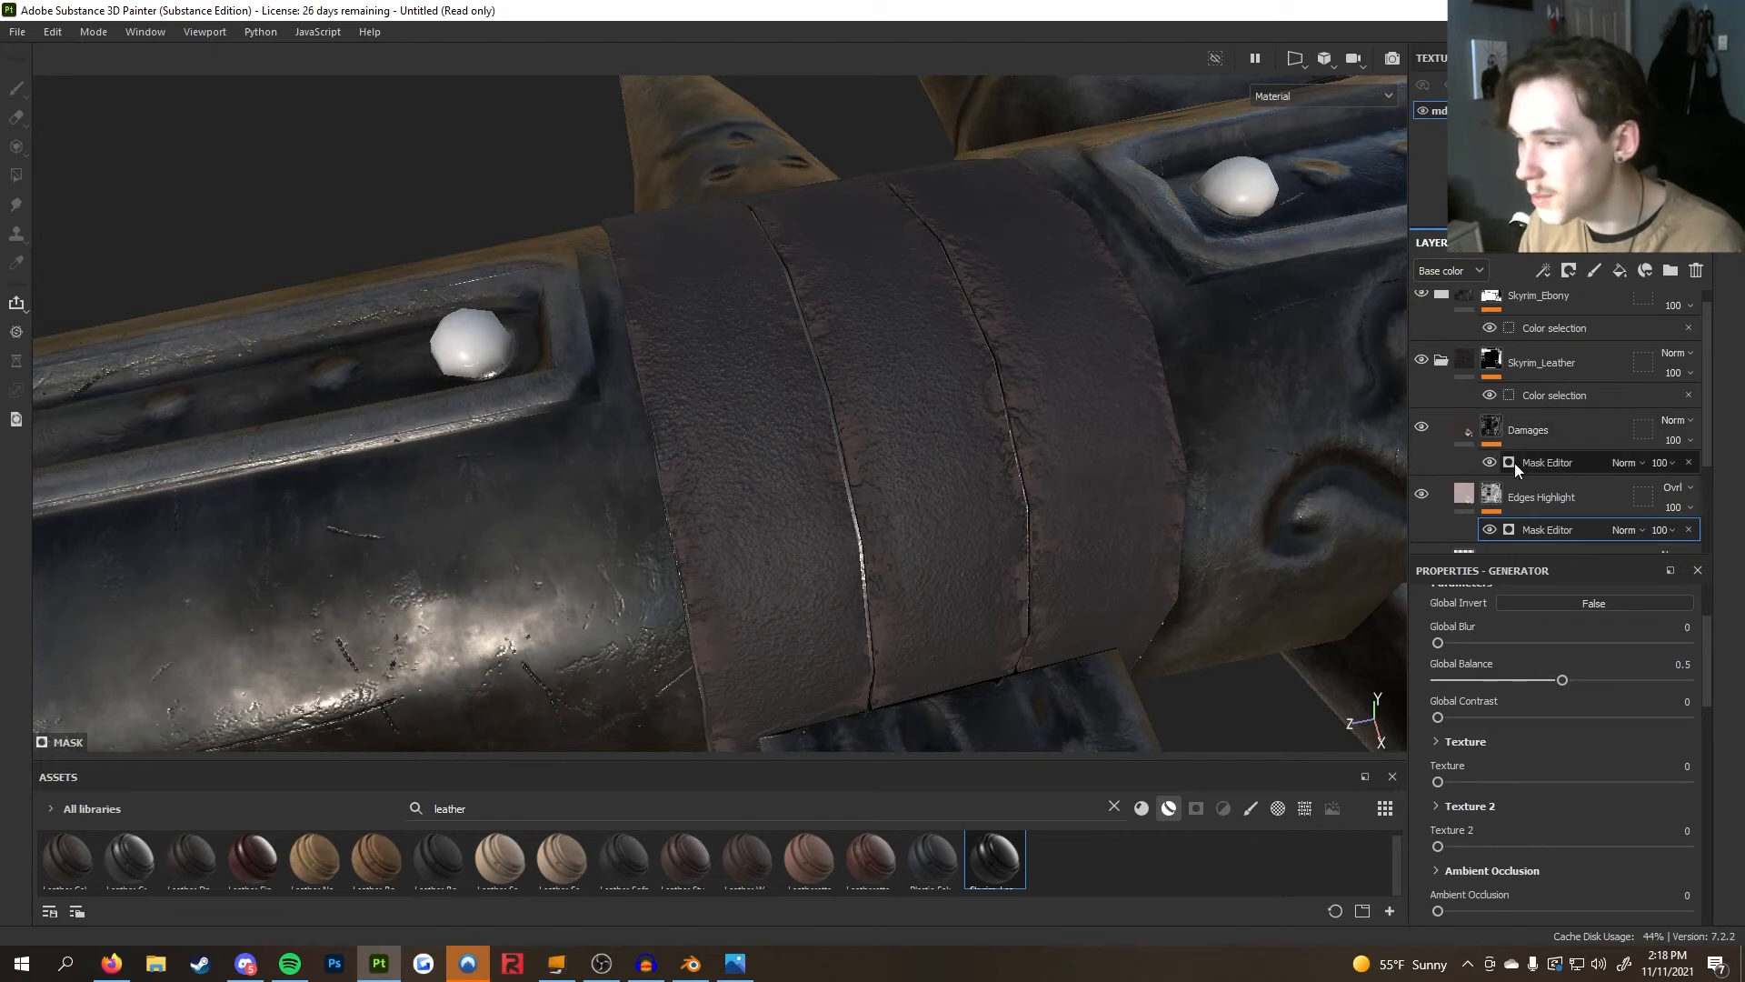
# Set the Damages mask generator's Global Balance to 0.64
pyautogui.moveTo(1567, 680)
pyautogui.mouseDown()
pyautogui.moveTo(1630, 683)
pyautogui.moveTo(1587, 674)
pyautogui.mouseUp()
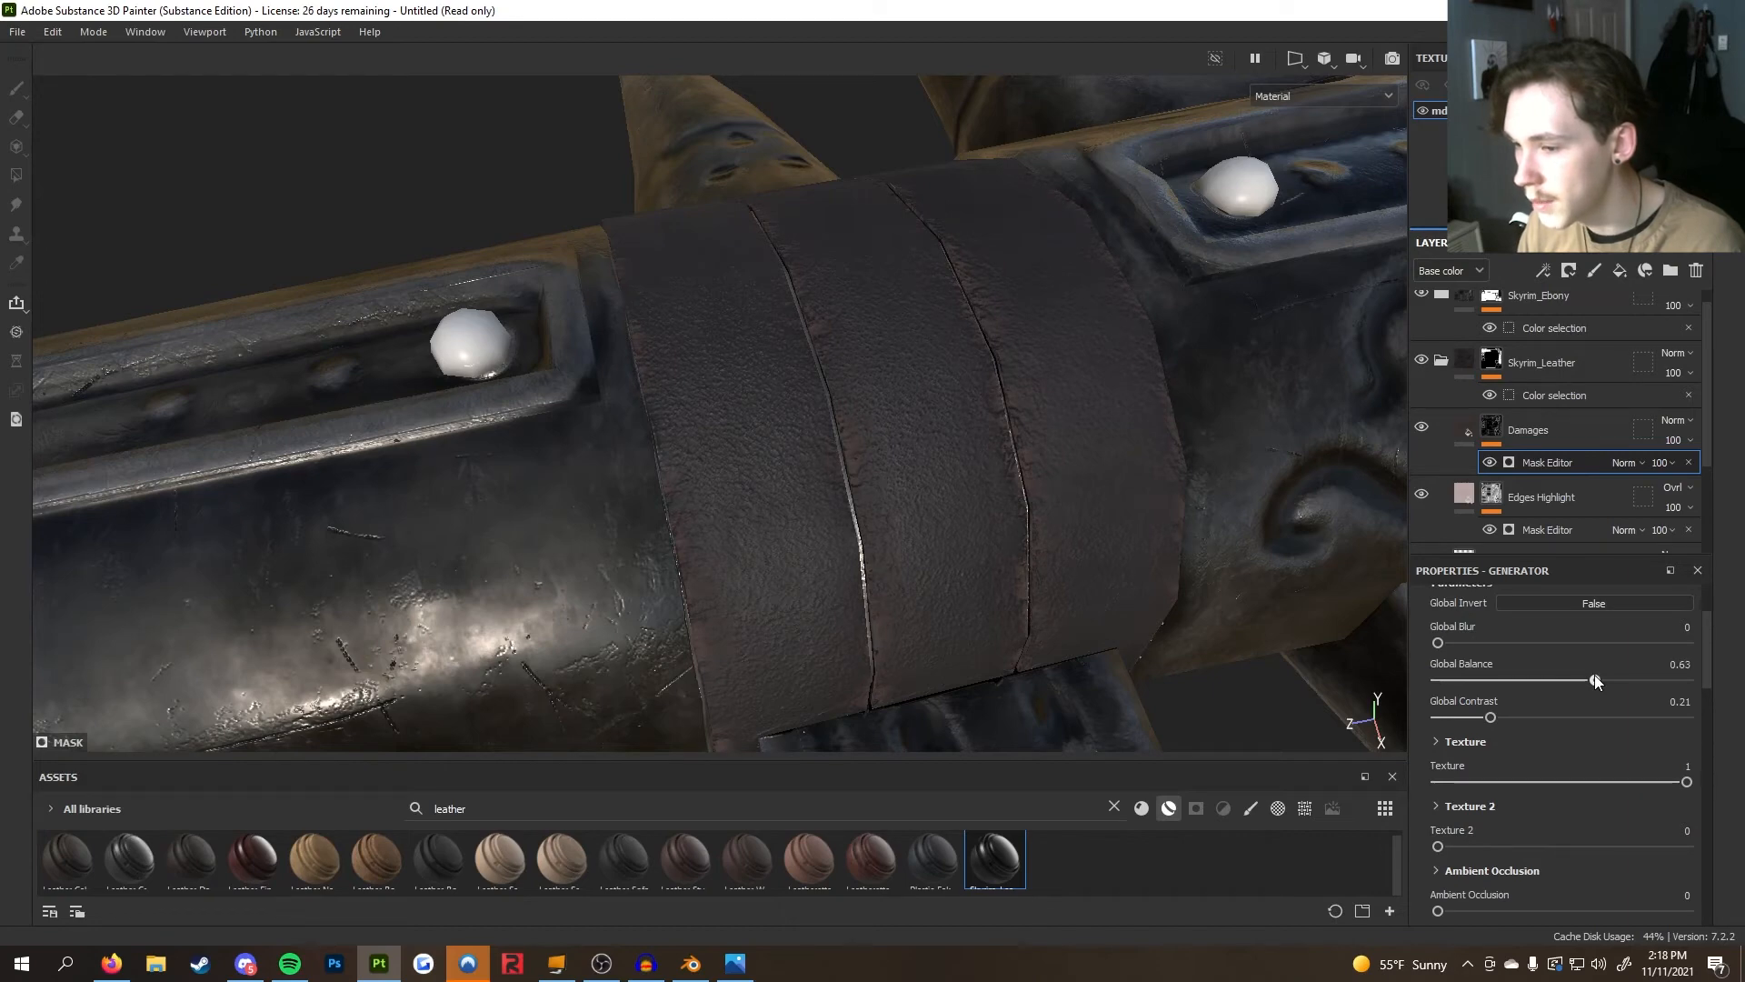
pyautogui.moveTo(1596, 680); pyautogui.dragTo(1598, 679)
pyautogui.scroll(-3, 823, 536)
pyautogui.keyDown('alt'); pyautogui.moveTo(820, 536); pyautogui.dragTo(1039, 510); pyautogui.keyUp('alt')
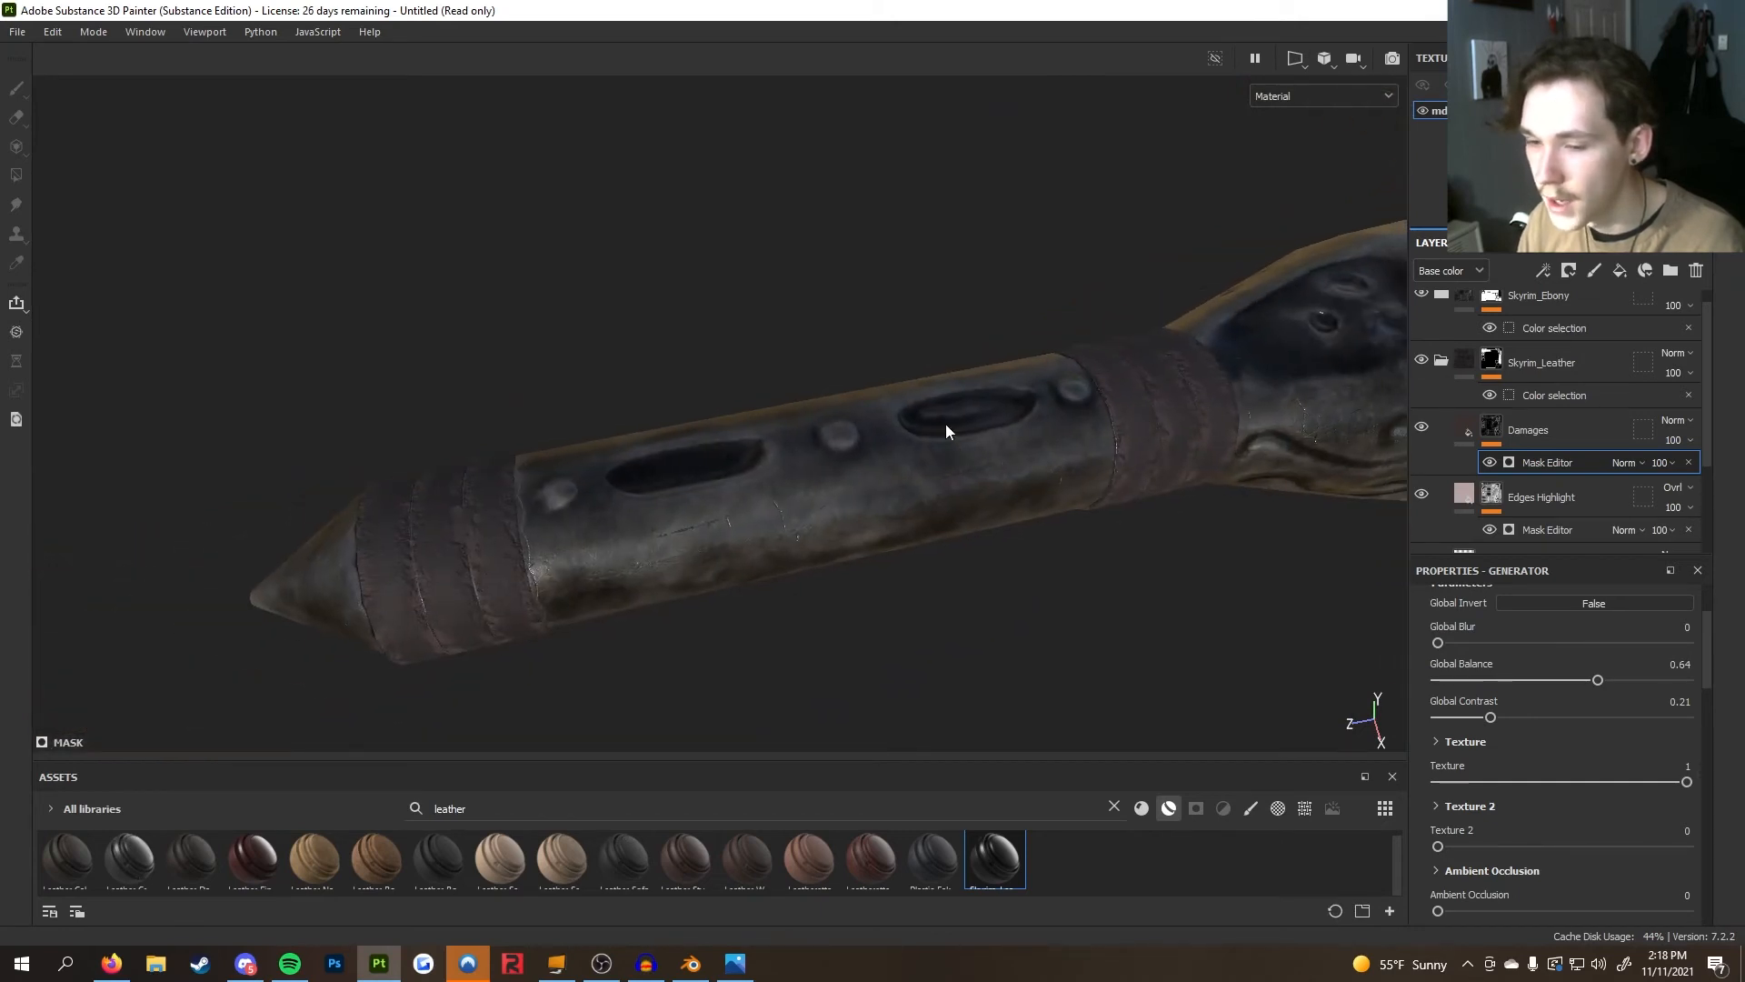
pyautogui.keyDown('alt'); pyautogui.moveTo(500, 502); pyautogui.dragTo(886, 488); pyautogui.keyUp('alt')
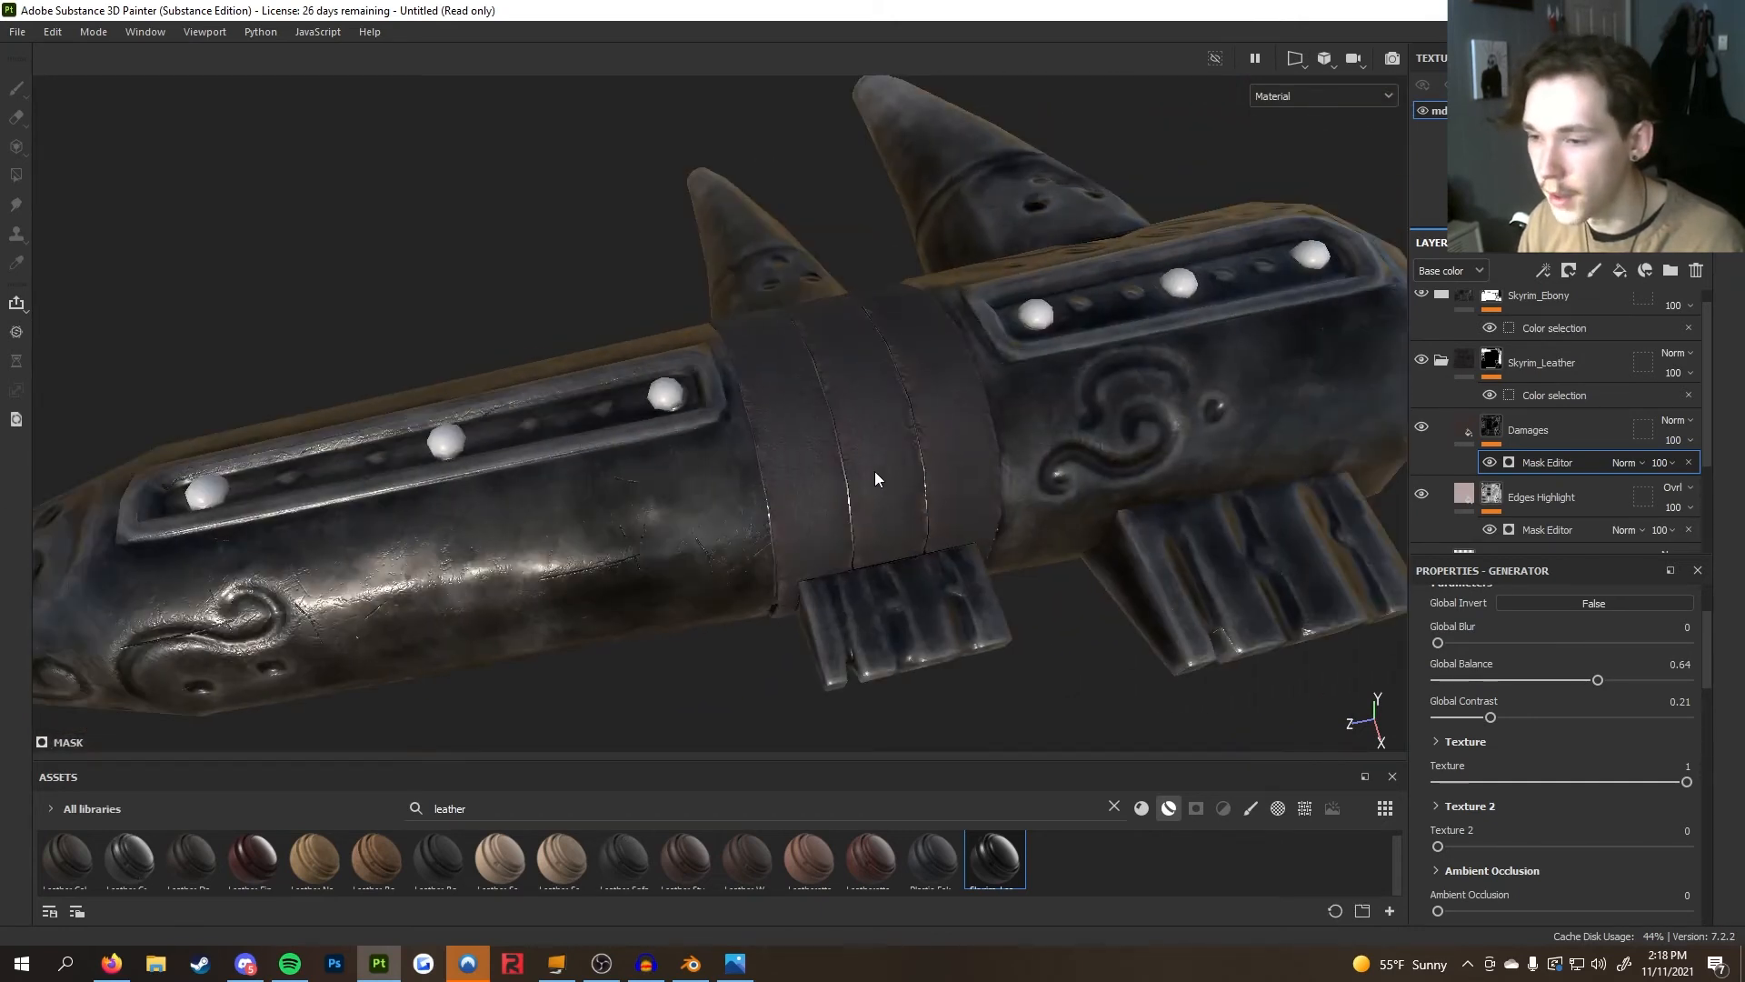
pyautogui.keyDown('alt'); pyautogui.moveTo(722, 469); pyautogui.dragTo(686, 499); pyautogui.keyUp('alt')
pyautogui.keyDown('alt'); pyautogui.moveTo(950, 414); pyautogui.dragTo(1289, 478); pyautogui.keyUp('alt')
pyautogui.scroll(-5, 1273, 482)
pyautogui.keyDown('alt'); pyautogui.moveTo(1029, 536); pyautogui.dragTo(1136, 509); pyautogui.keyUp('alt')
pyautogui.scroll(1, 1564, 425)
# Collapse the Skyrim_Leather folder and search the asset library for texture
pyautogui.click(1460, 389)
pyautogui.click(549, 811)
pyautogui.hotkey('ctrl', 'a')
pyautogui.write('texture')
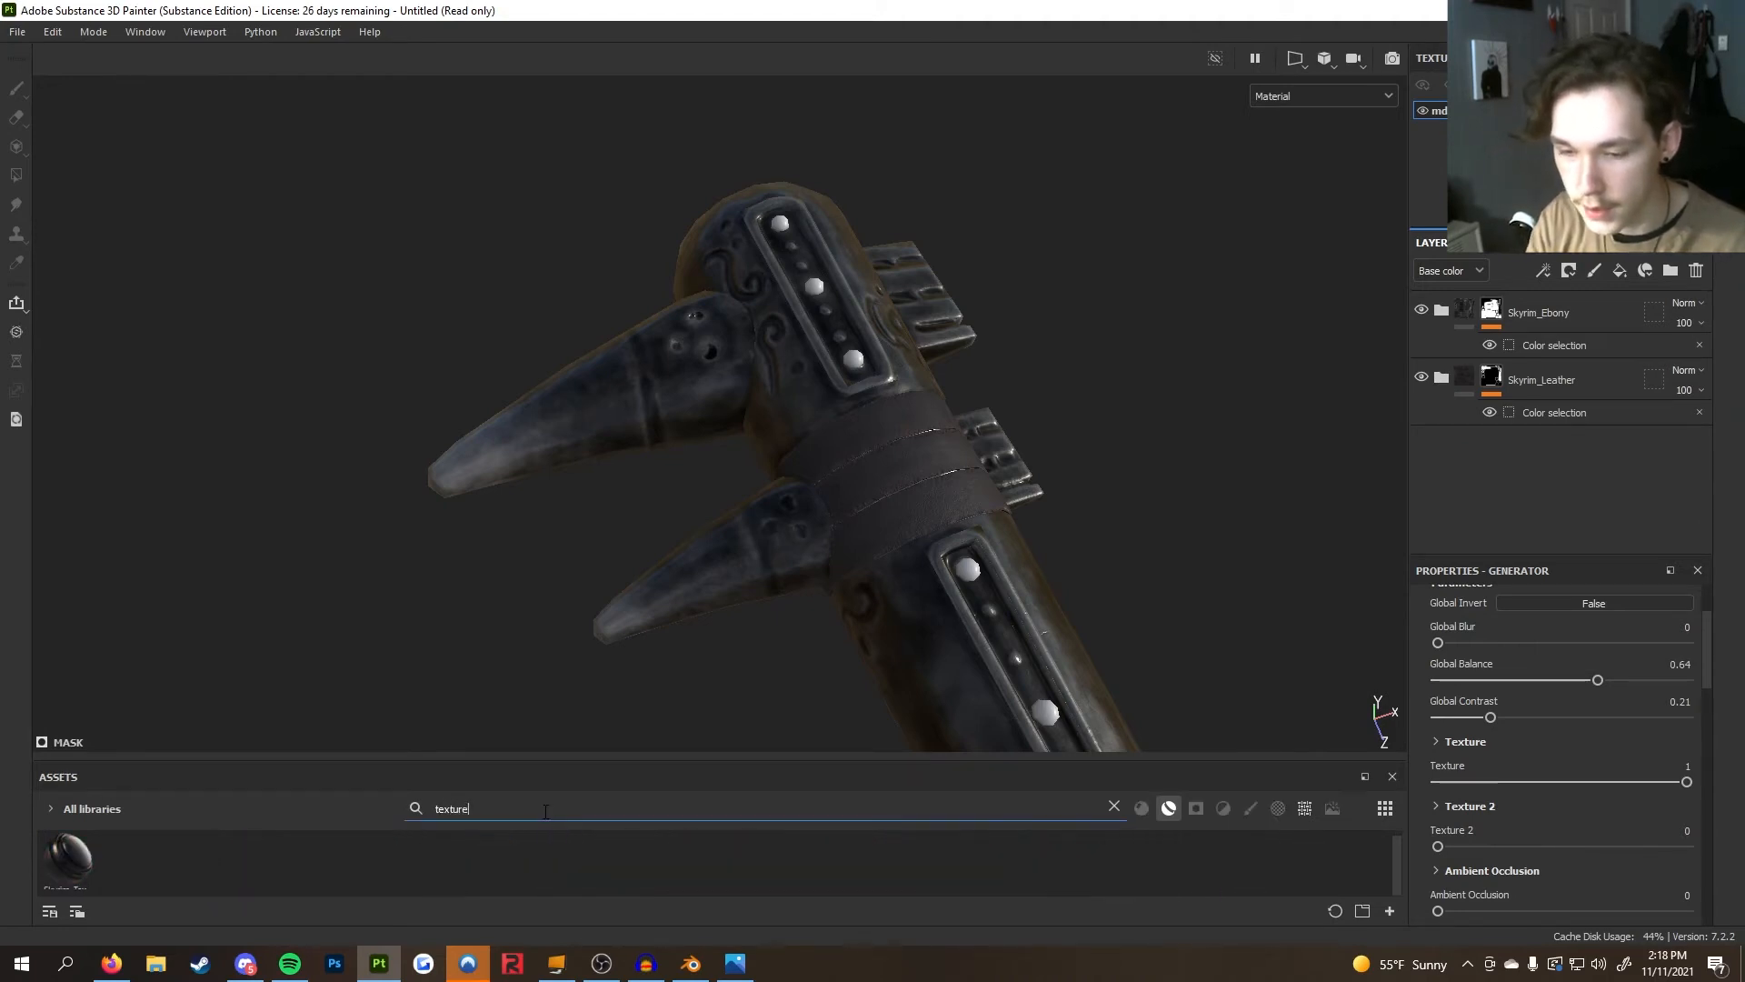
# Apply the Skyrim textured glass smart material to the club and expand its layer folder
pyautogui.moveTo(68, 857); pyautogui.dragTo(883, 534)
pyautogui.scroll(3, 909, 582)
pyautogui.keyDown('alt'); pyautogui.moveTo(730, 418); pyautogui.dragTo(787, 411, button='middle'); pyautogui.keyUp('alt')
pyautogui.keyDown('alt'); pyautogui.moveTo(792, 434); pyautogui.dragTo(913, 427); pyautogui.keyUp('alt')
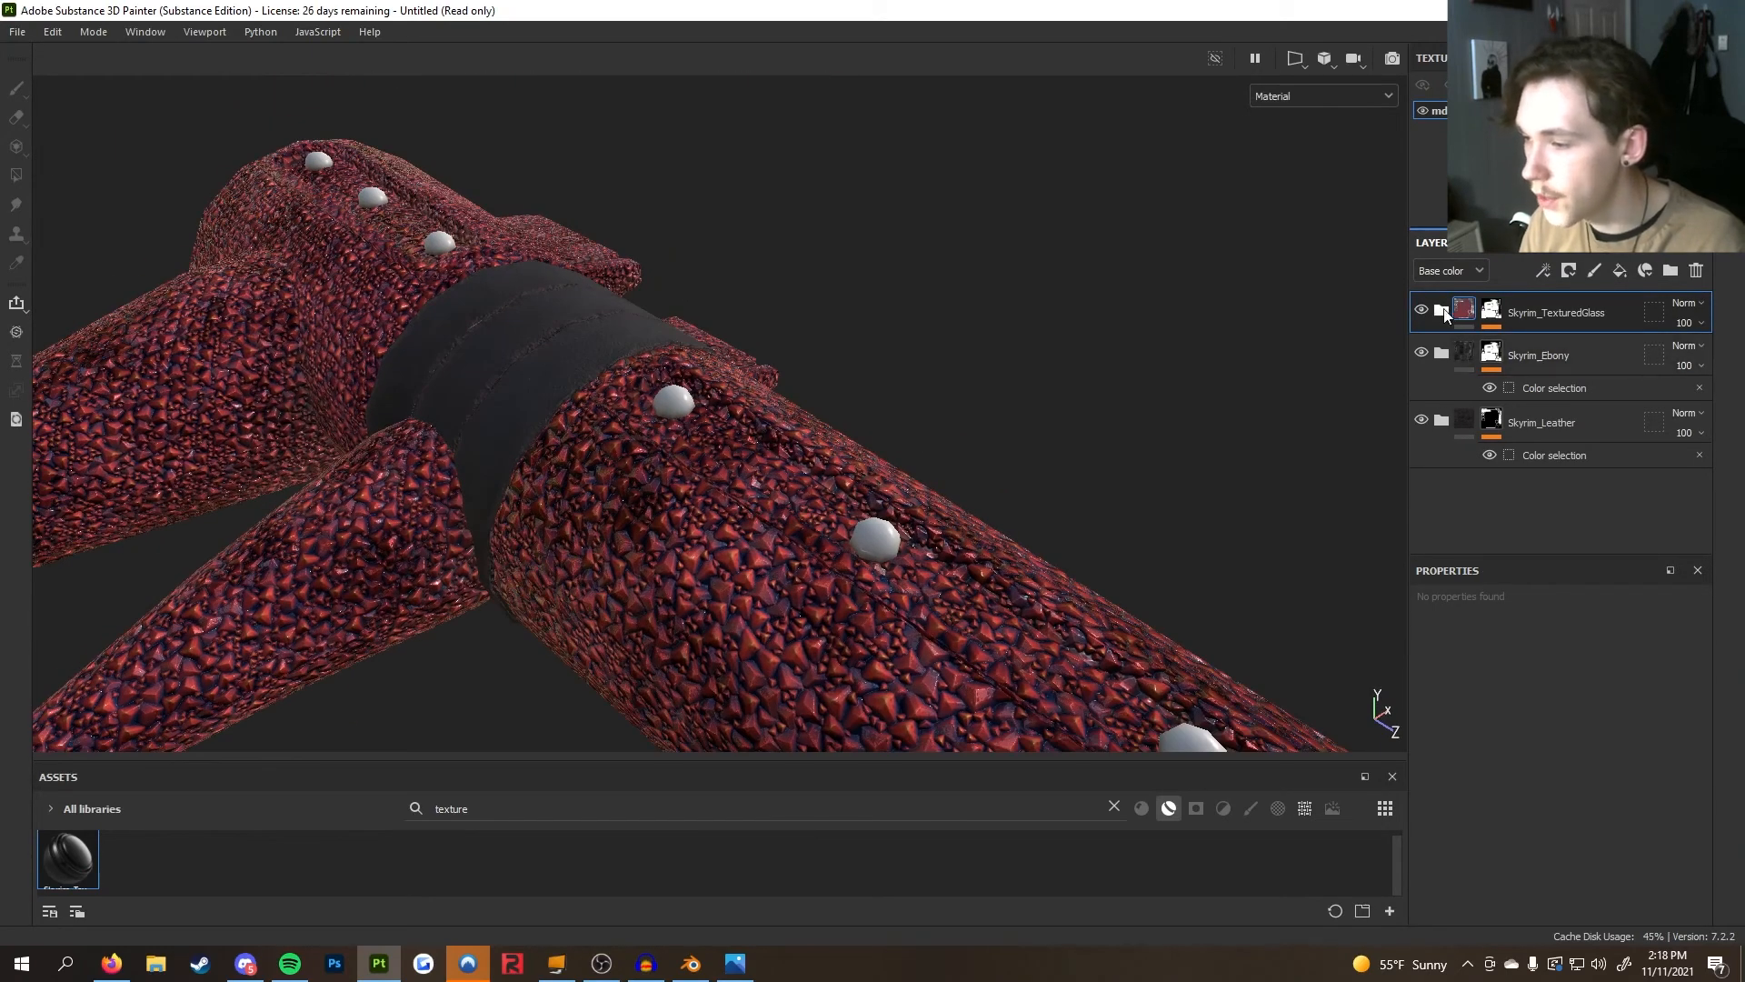
pyautogui.click(1443, 311)
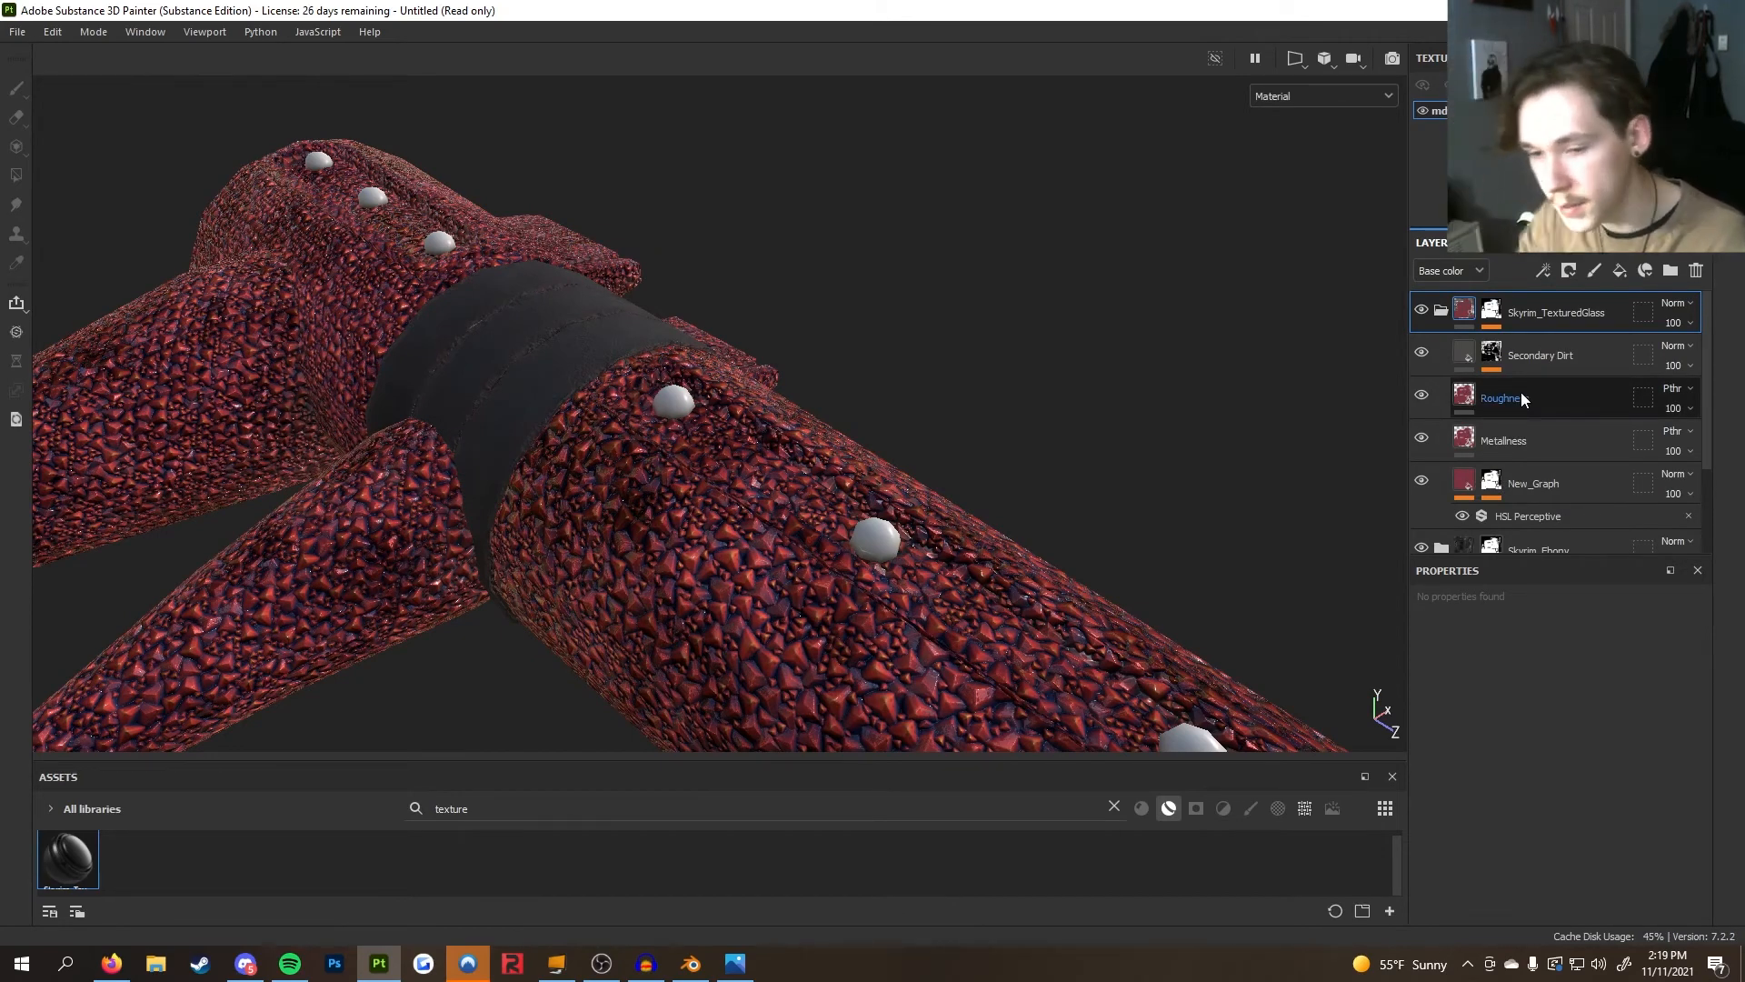
pyautogui.scroll(-1, 1549, 409)
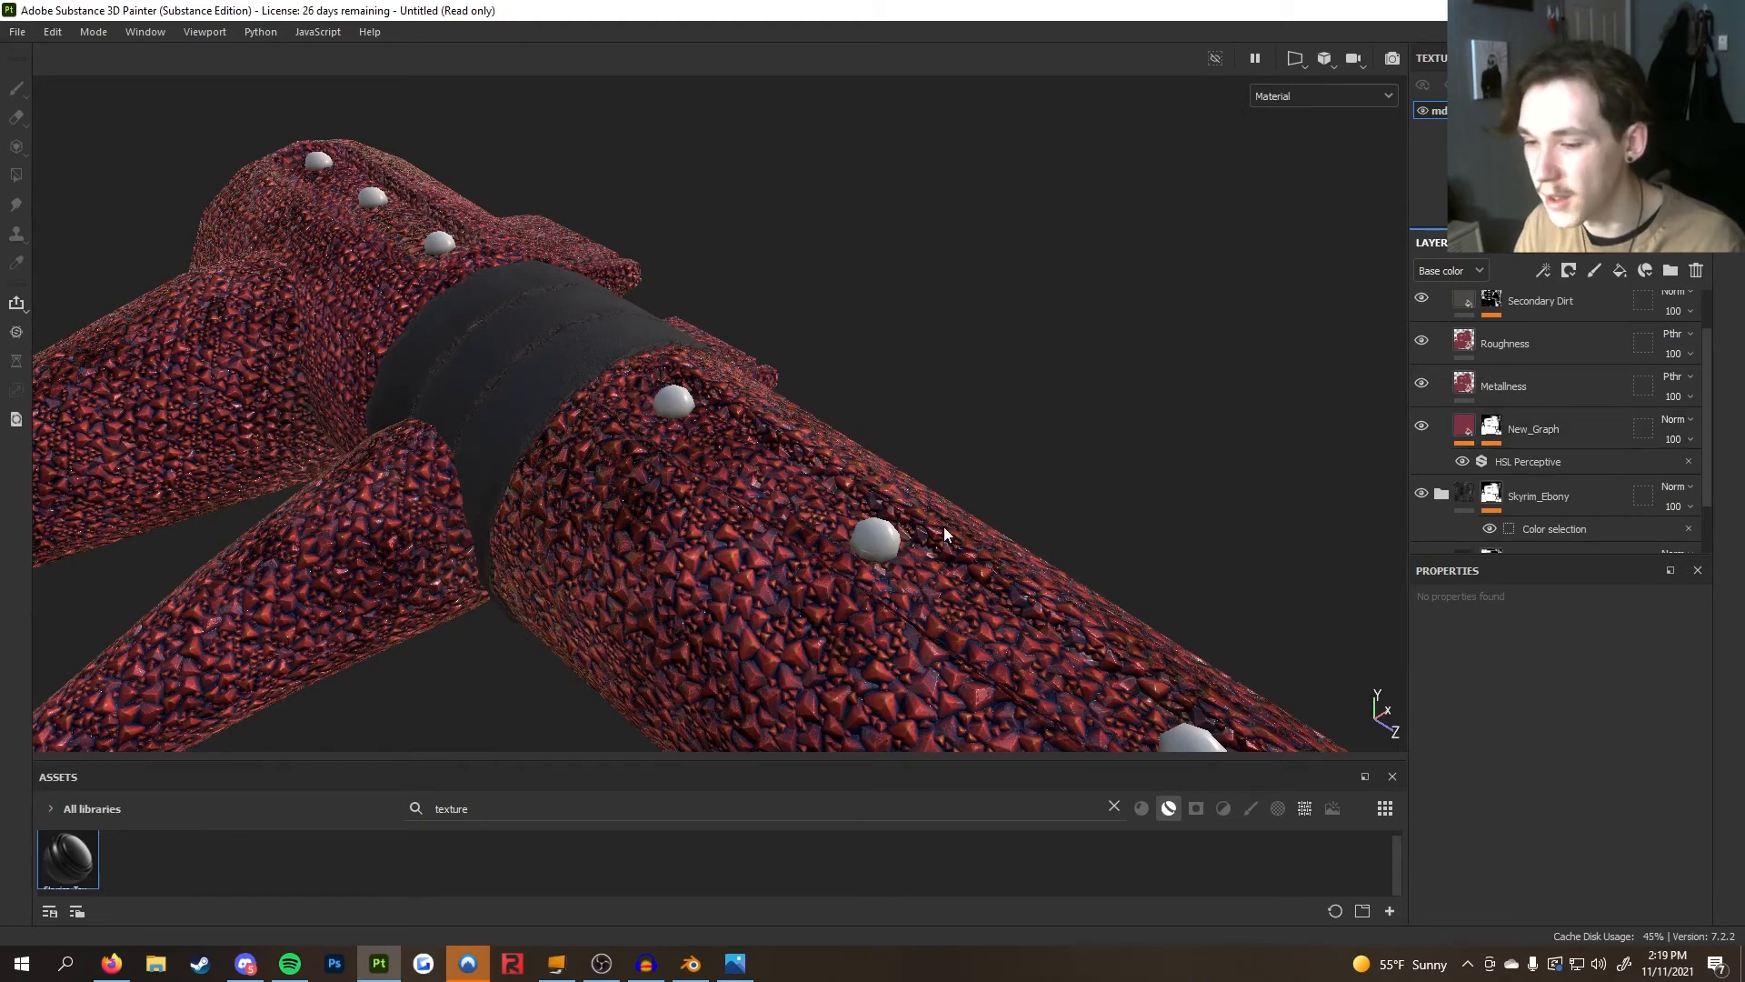
# Add a color selection mask to the Skyrim_TexturedGlass folder and select its color selection effect
pyautogui.click(1493, 428)
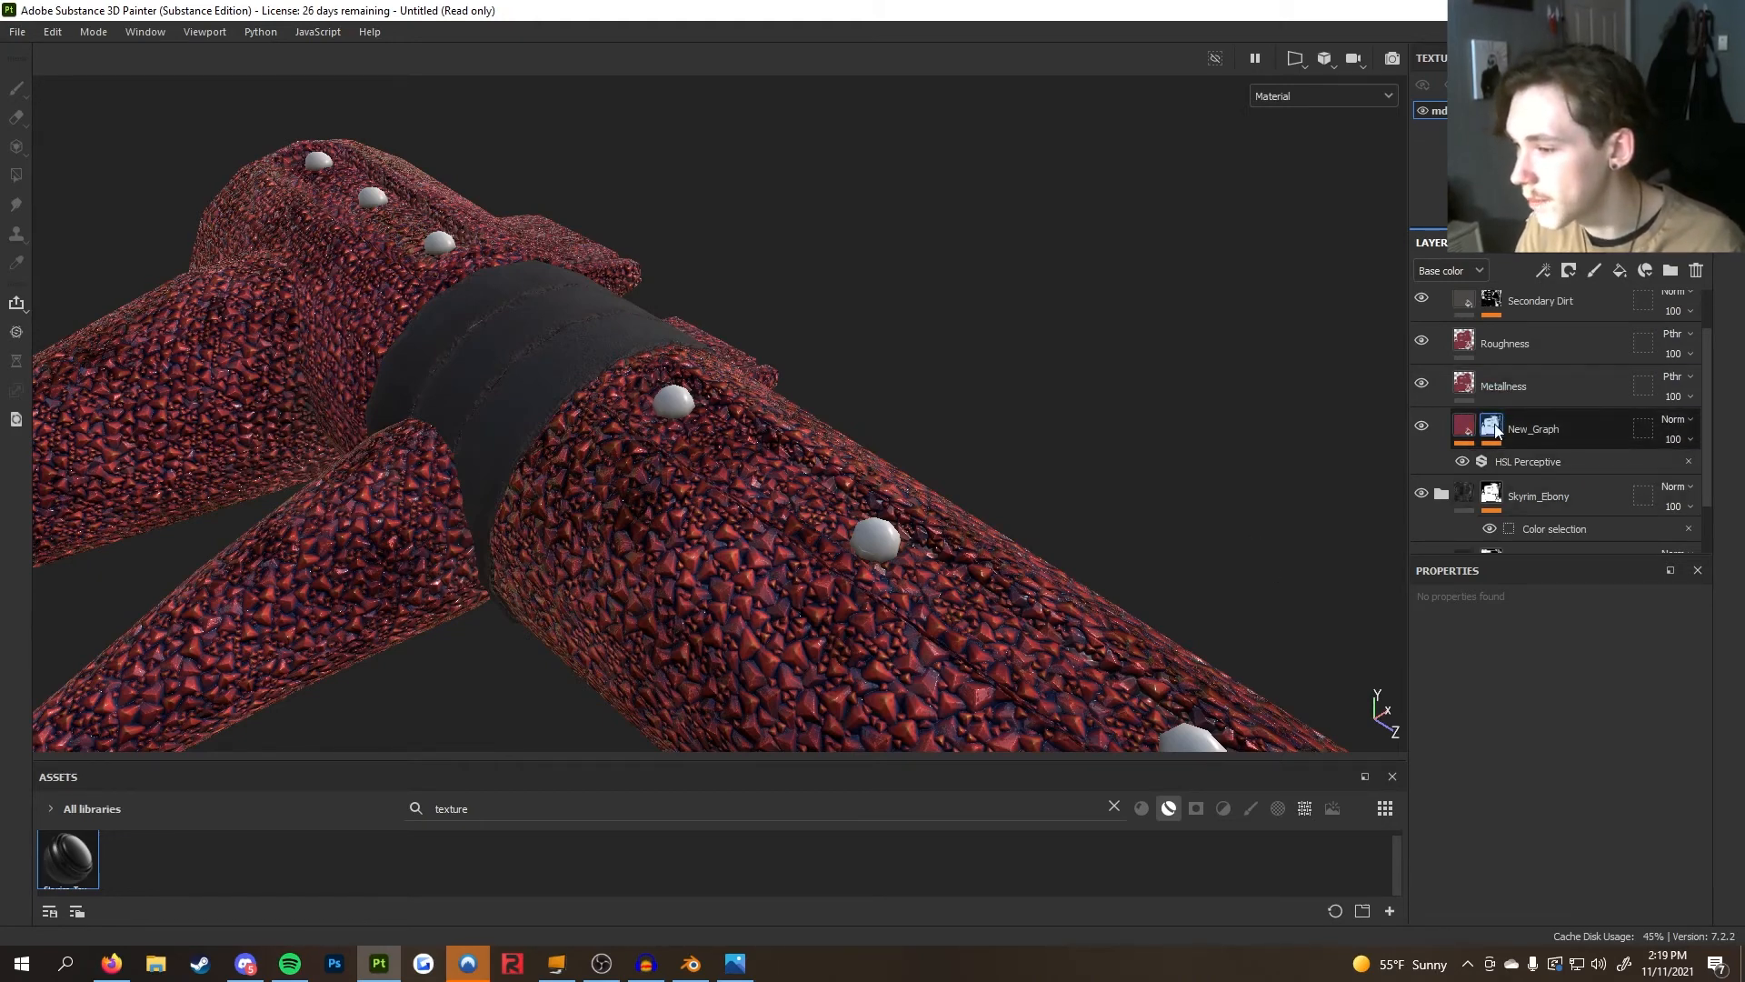
pyautogui.rightClick(1503, 421)
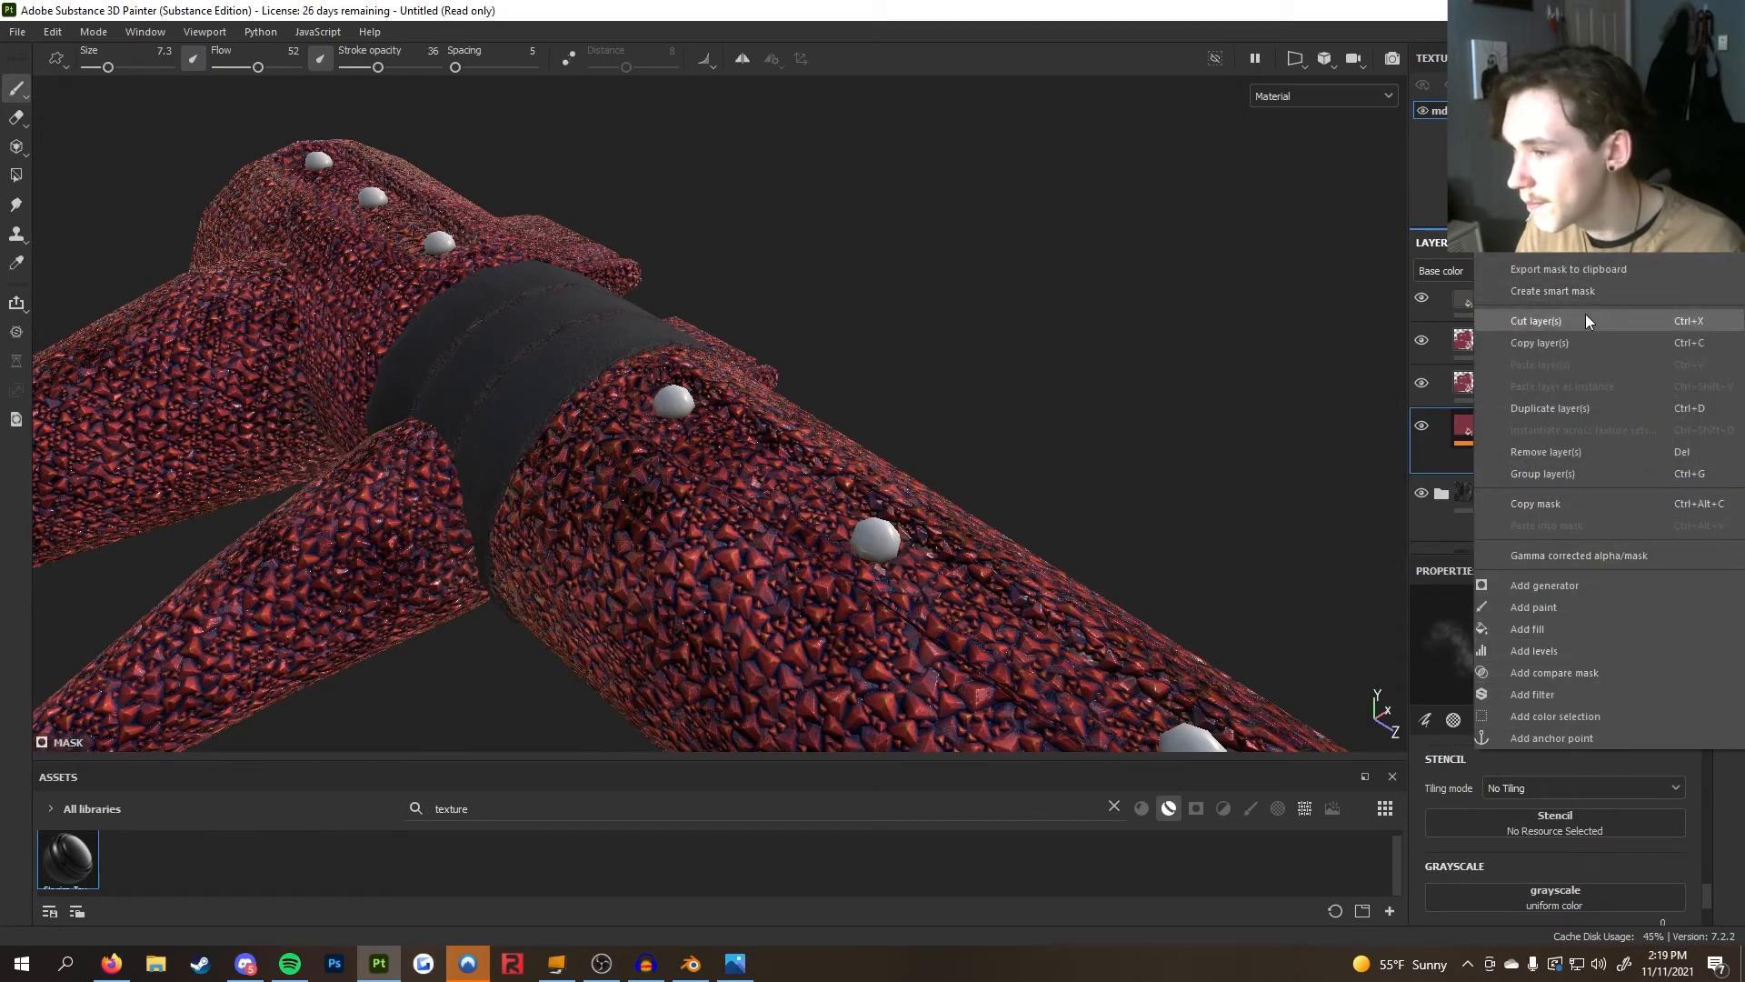
pyautogui.click(1560, 181)
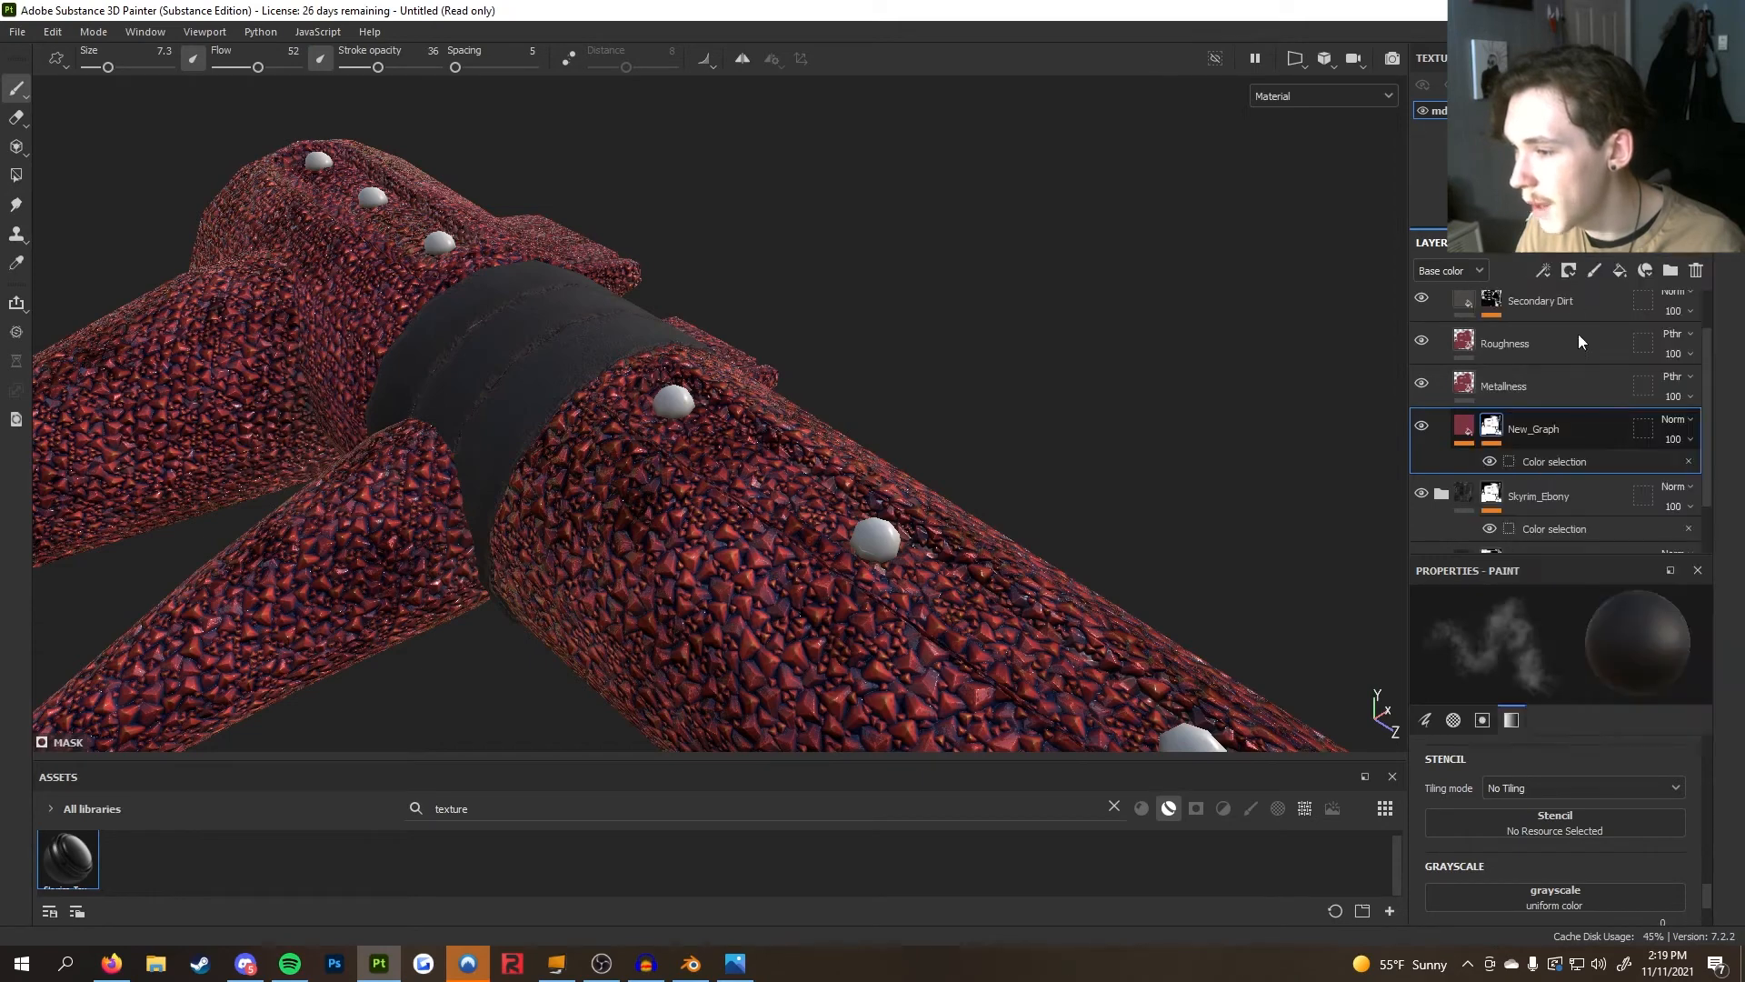
pyautogui.scroll(-1, 1563, 464)
pyautogui.scroll(1, 1563, 464)
pyautogui.scroll(1, 1562, 462)
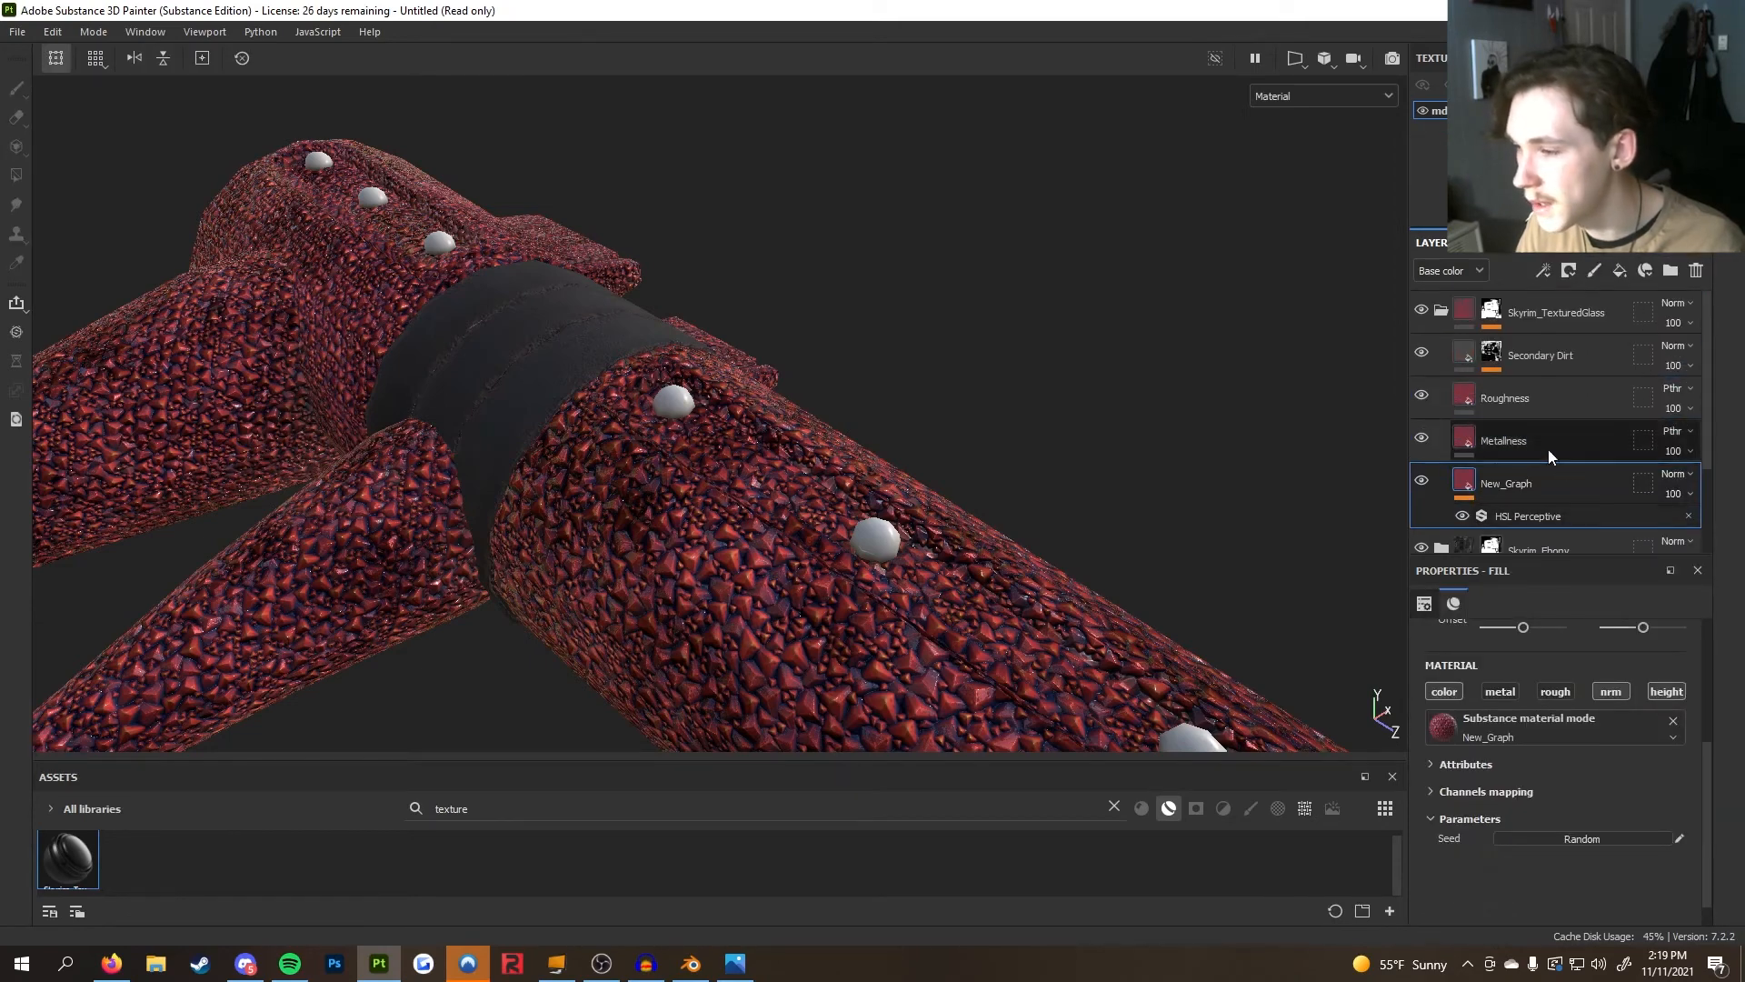
pyautogui.click(1493, 310)
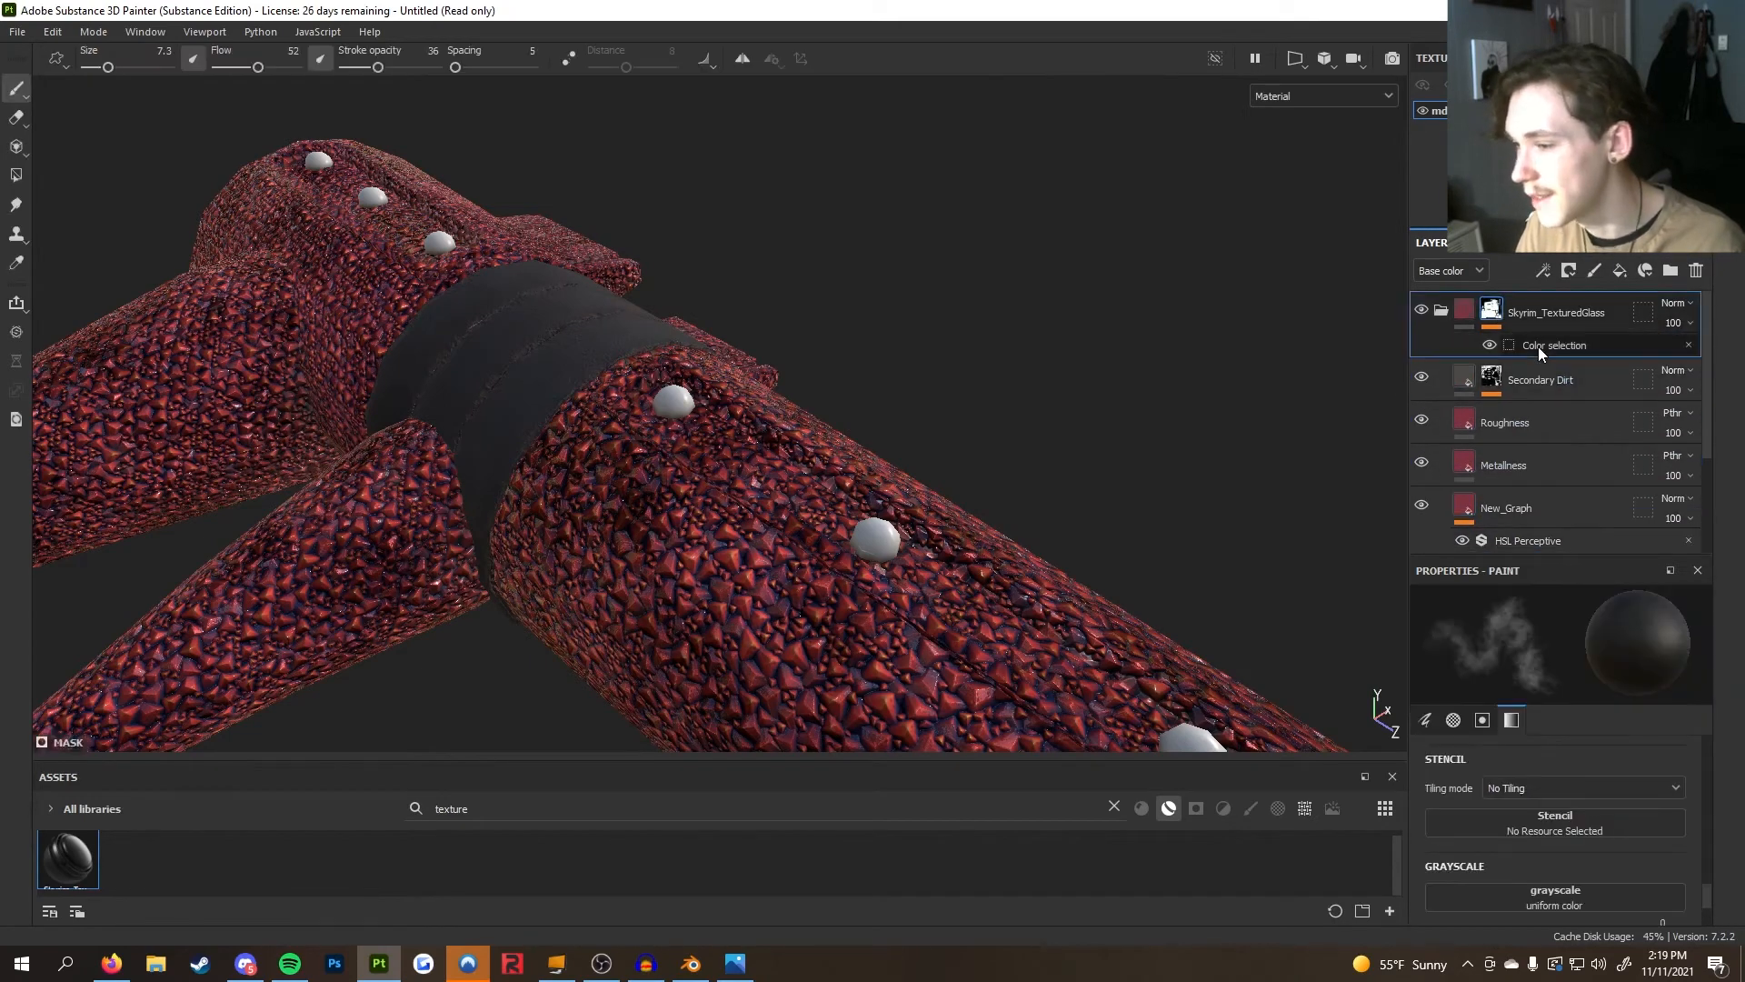
pyautogui.click(1538, 346)
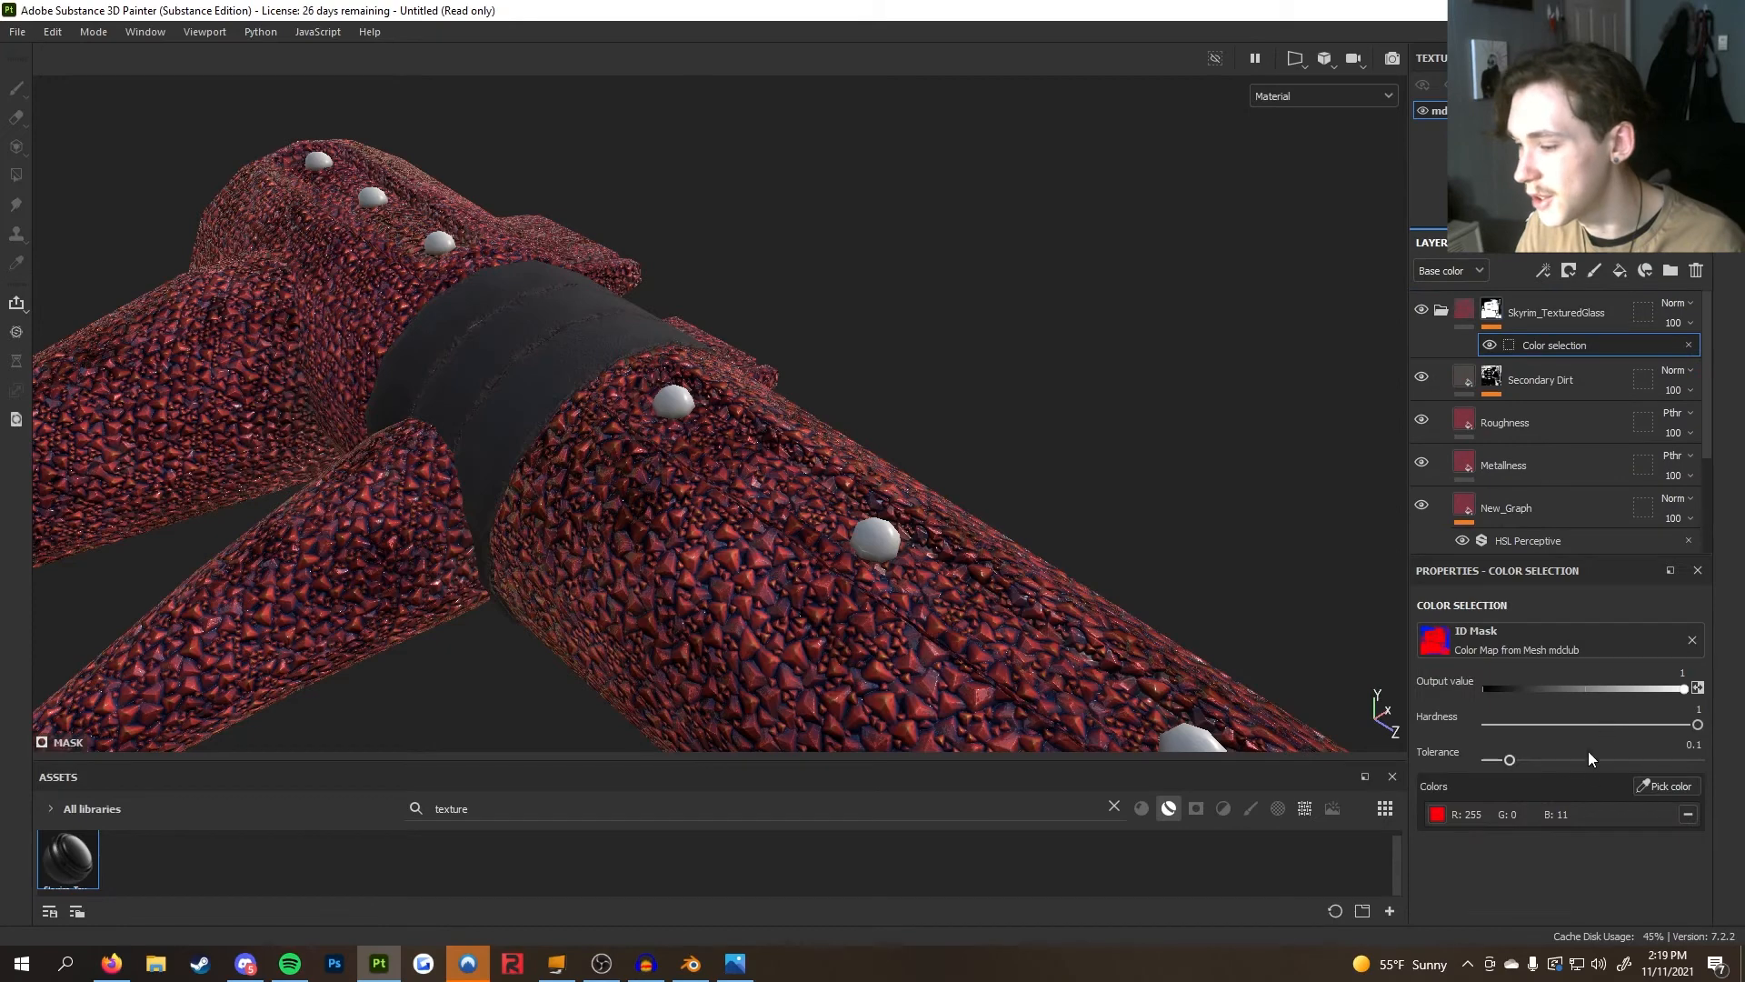
# Replace the mask's selected color by picking the magenta gem ID color on the club
pyautogui.click(1688, 811)
pyautogui.click(1668, 786)
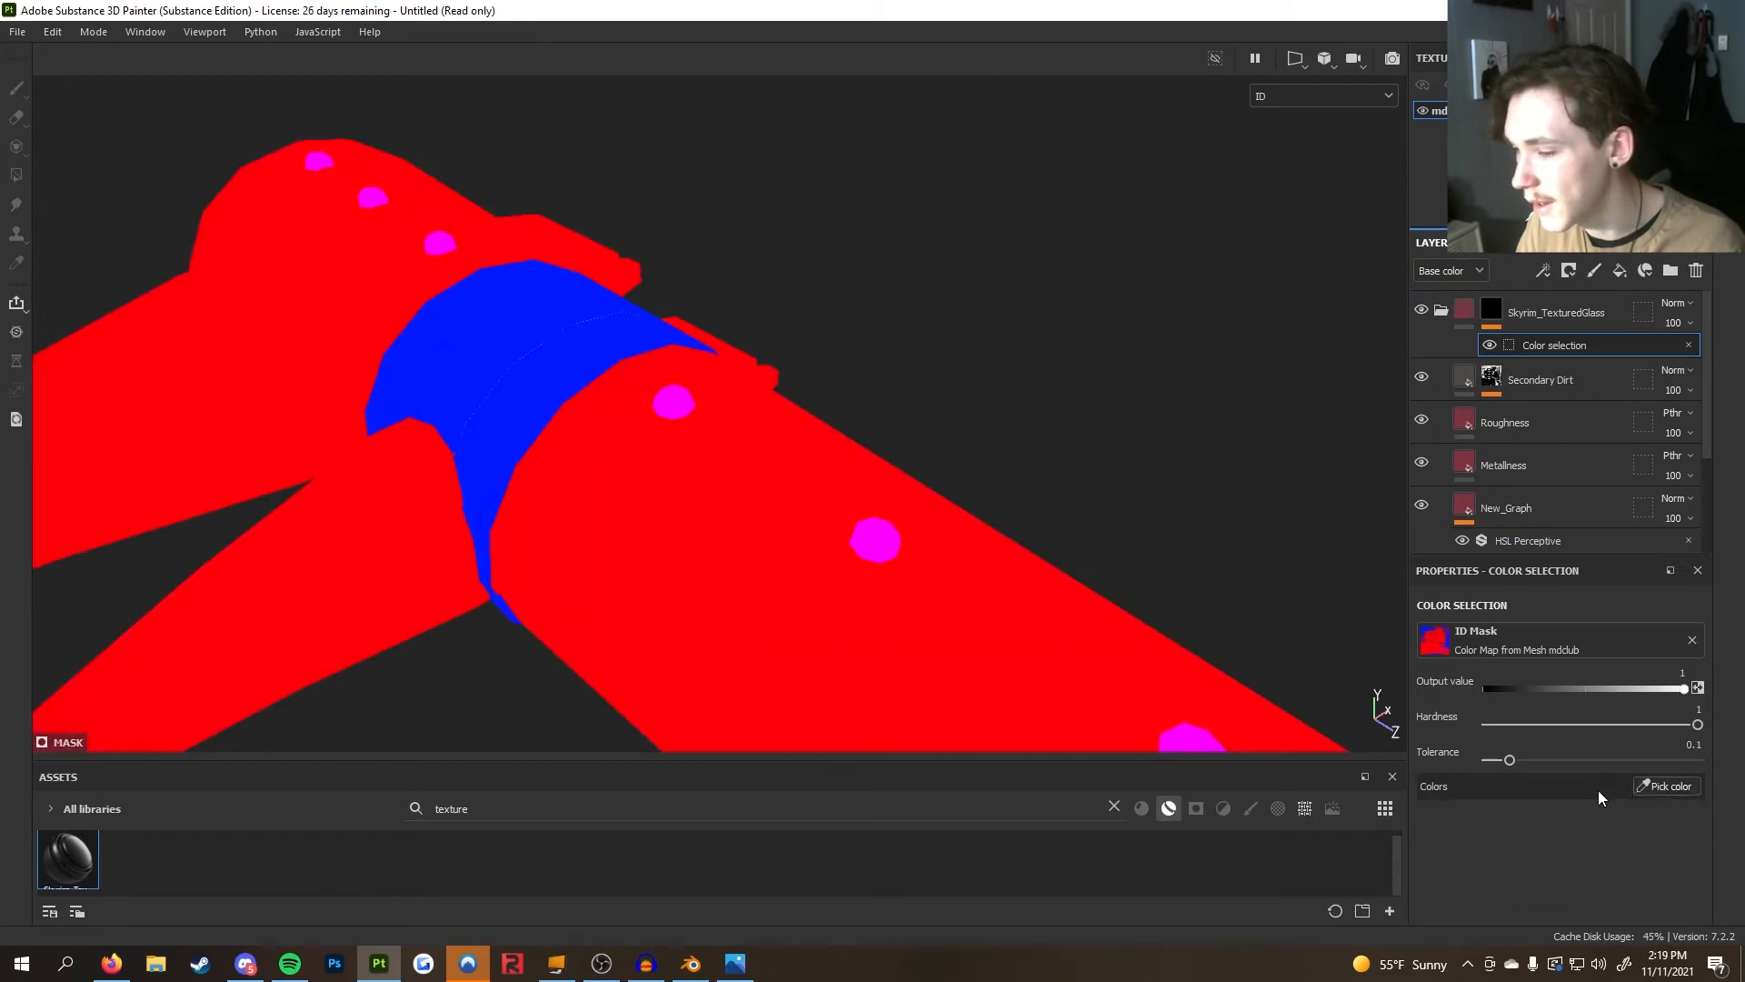
pyautogui.click(880, 544)
pyautogui.keyDown('alt'); pyautogui.moveTo(1054, 534); pyautogui.dragTo(692, 565); pyautogui.keyUp('alt')
pyautogui.keyDown('alt'); pyautogui.moveTo(692, 565); pyautogui.dragTo(857, 559, button='right'); pyautogui.keyUp('alt')
pyautogui.keyDown('alt'); pyautogui.moveTo(857, 559); pyautogui.dragTo(1033, 588); pyautogui.keyUp('alt')
pyautogui.keyDown('alt'); pyautogui.moveTo(1032, 588); pyautogui.dragTo(750, 587, button='middle'); pyautogui.keyUp('alt')
pyautogui.keyDown('alt'); pyautogui.moveTo(750, 587); pyautogui.dragTo(1426, 572); pyautogui.keyUp('alt')
pyautogui.keyDown('alt'); pyautogui.moveTo(1426, 573); pyautogui.dragTo(958, 490, button='right'); pyautogui.keyUp('alt')
pyautogui.keyDown('alt'); pyautogui.moveTo(958, 490); pyautogui.dragTo(1223, 413); pyautogui.keyUp('alt')
pyautogui.scroll(-4, 1523, 439)
pyautogui.scroll(1, 1516, 488)
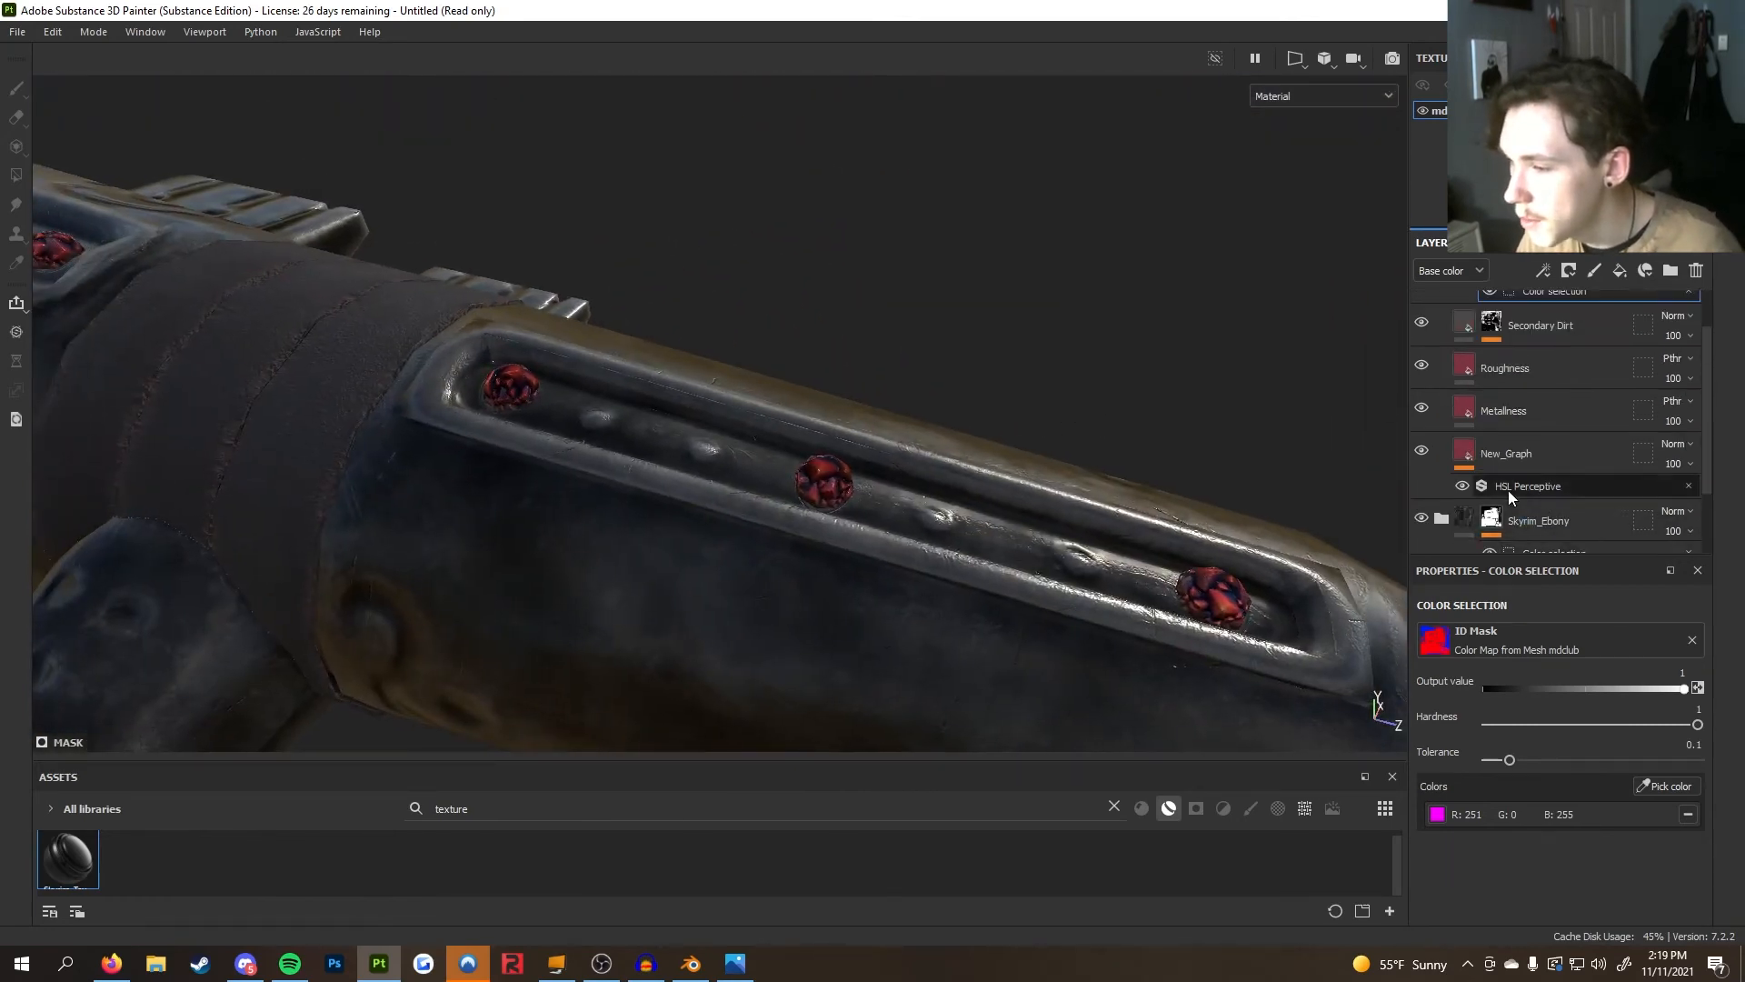
# Hide the glass material's Metalliness and Roughness layers and select the New_Graph layer to inspect the gems
pyautogui.click(1424, 410)
pyautogui.click(1423, 366)
pyautogui.scroll(1, 1438, 373)
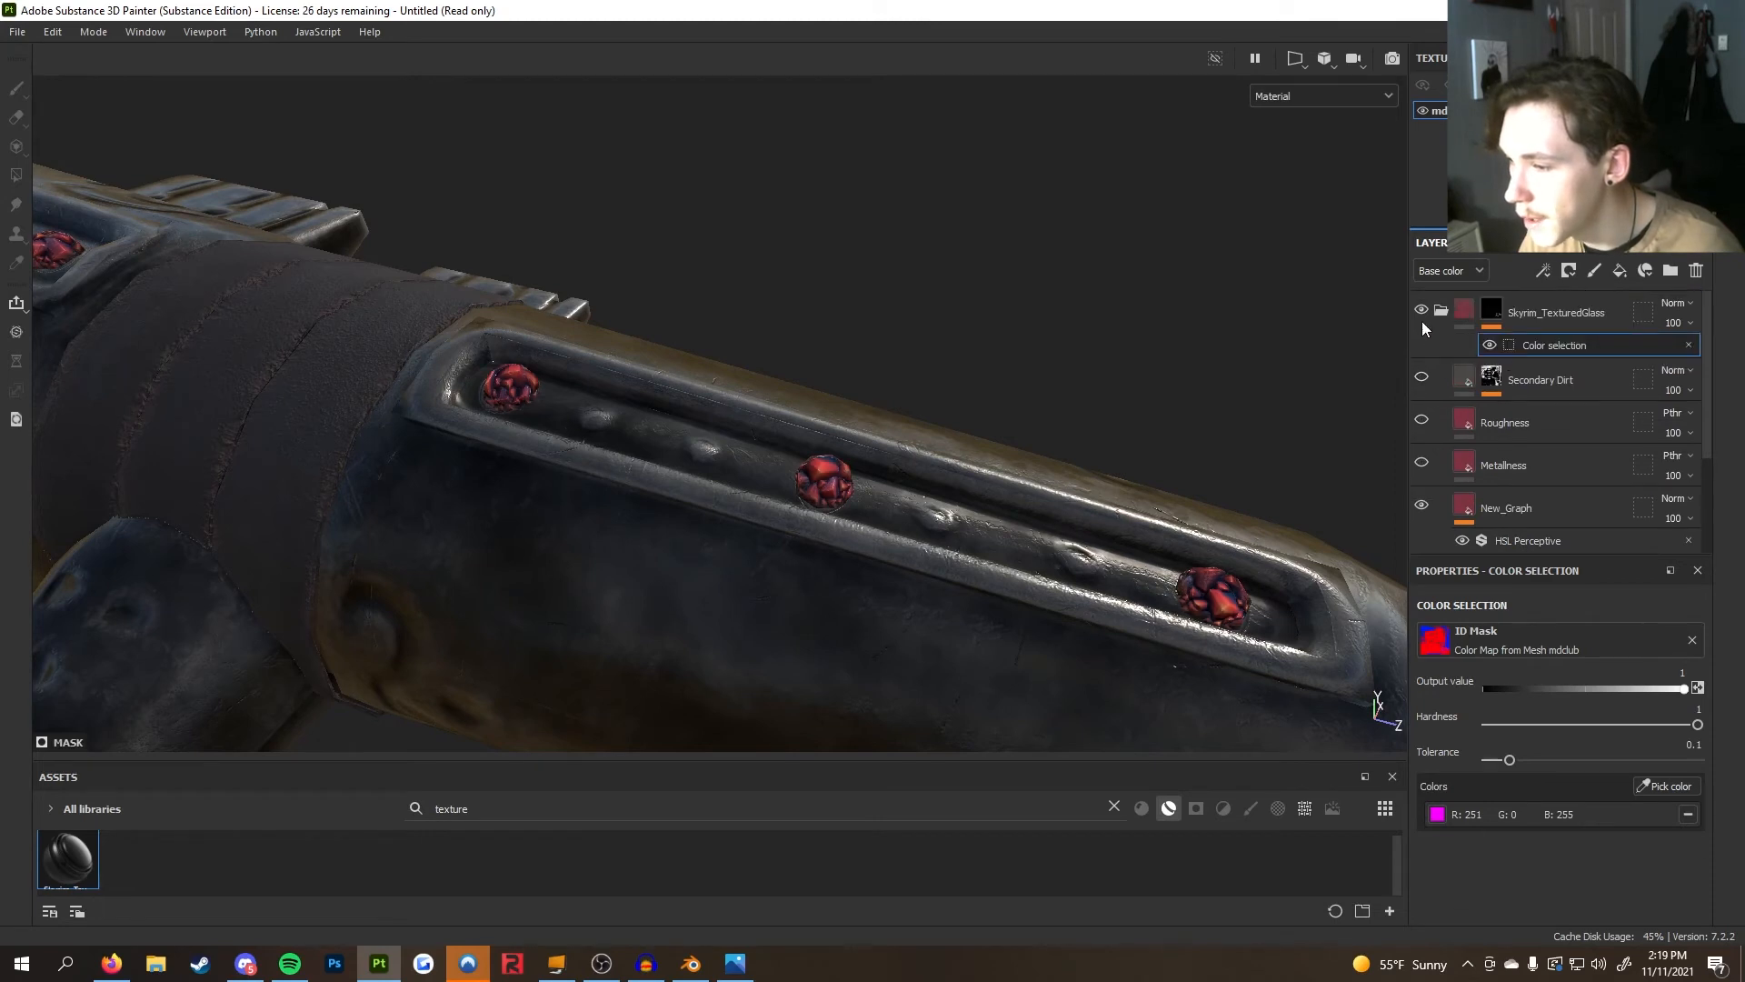
pyautogui.scroll(-2, 1531, 416)
pyautogui.scroll(2, 1536, 417)
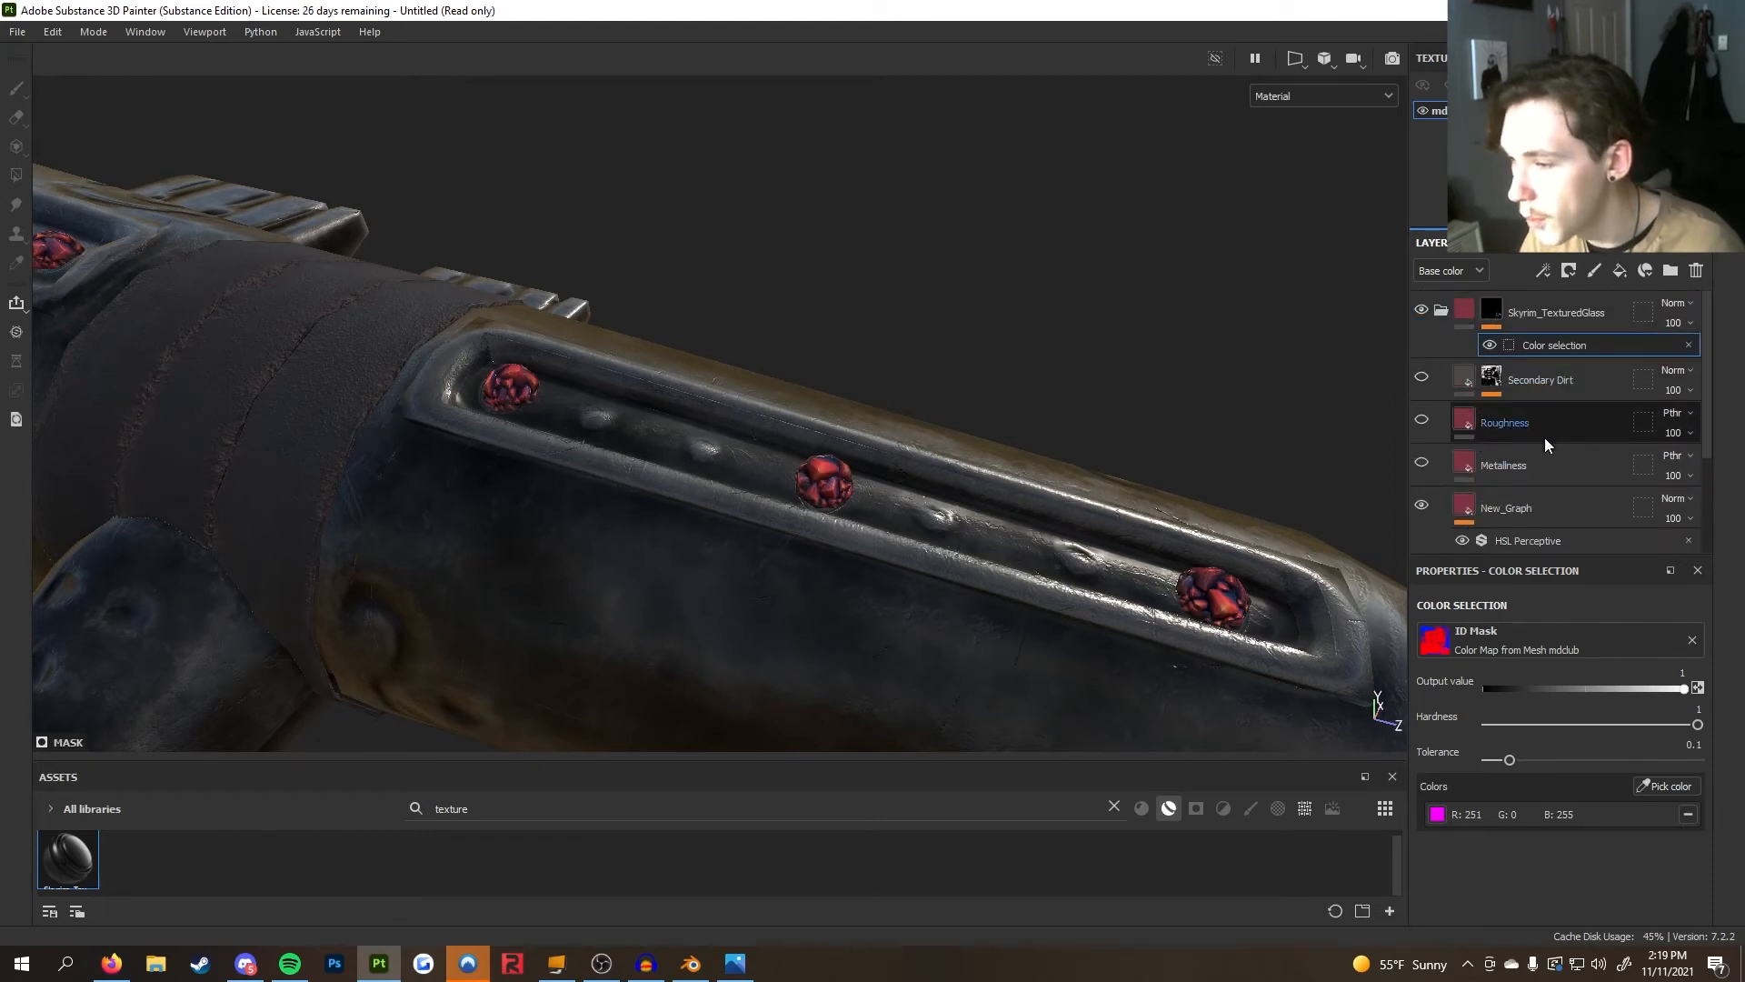
pyautogui.click(1547, 503)
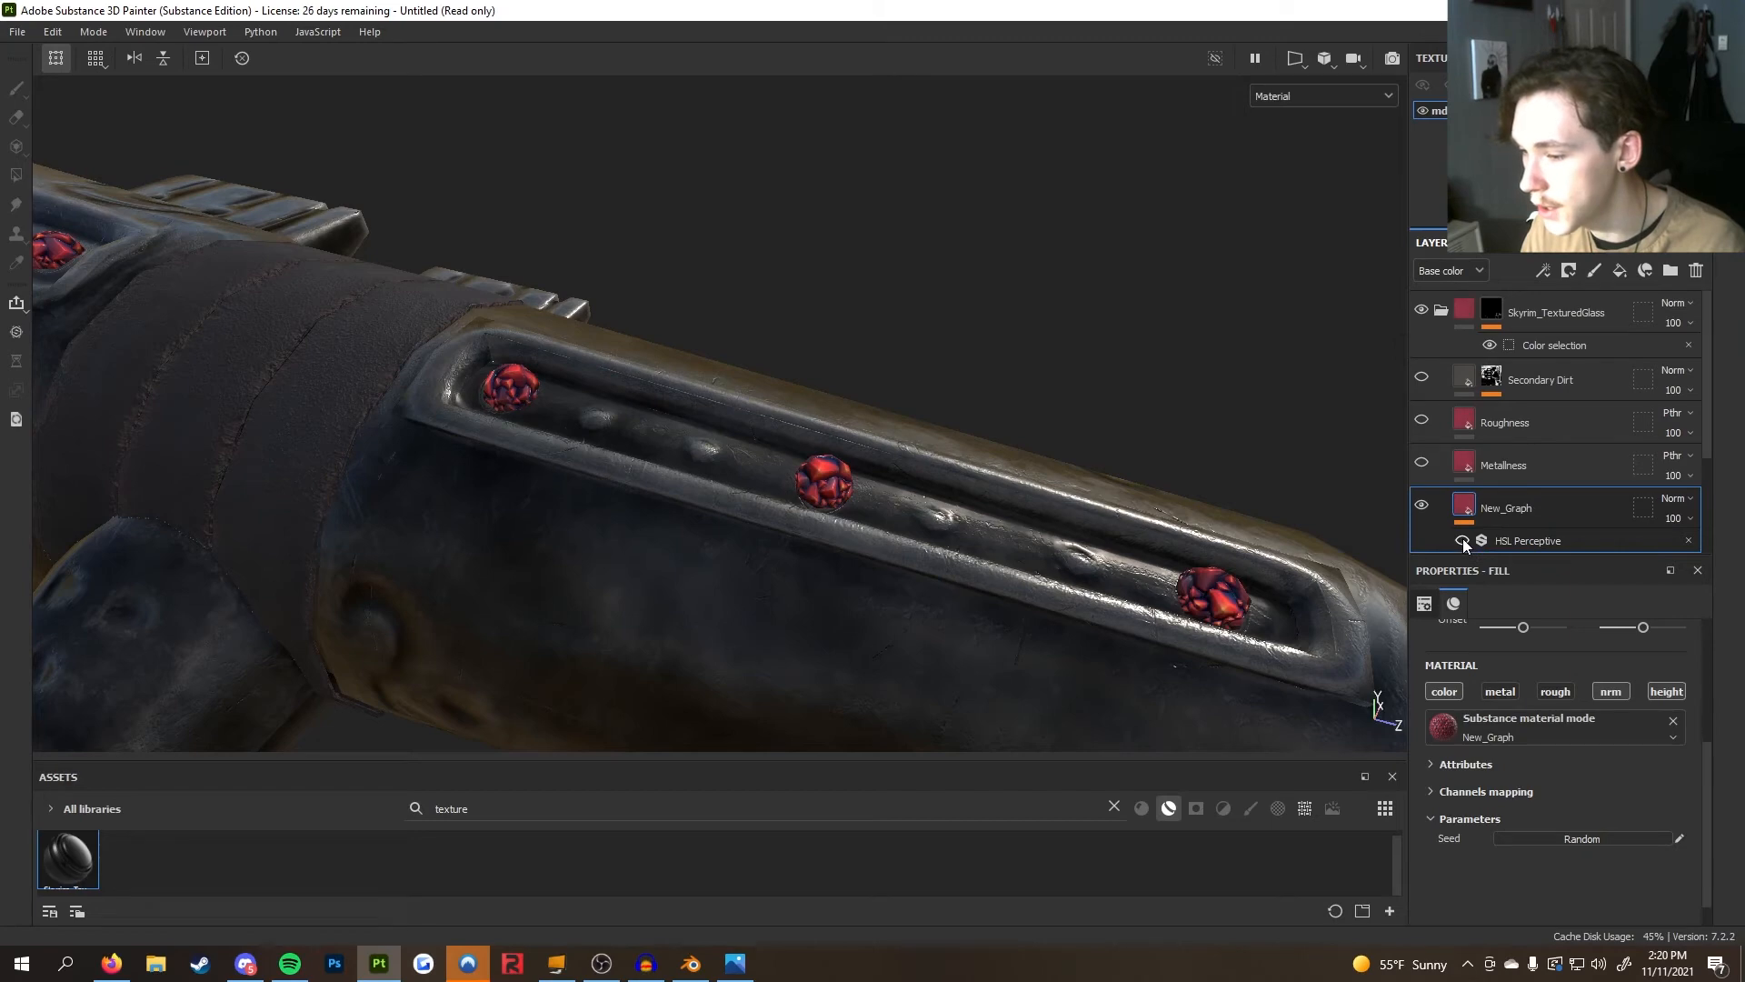
pyautogui.keyDown('alt'); pyautogui.moveTo(1327, 527); pyautogui.dragTo(771, 554); pyautogui.keyUp('alt')
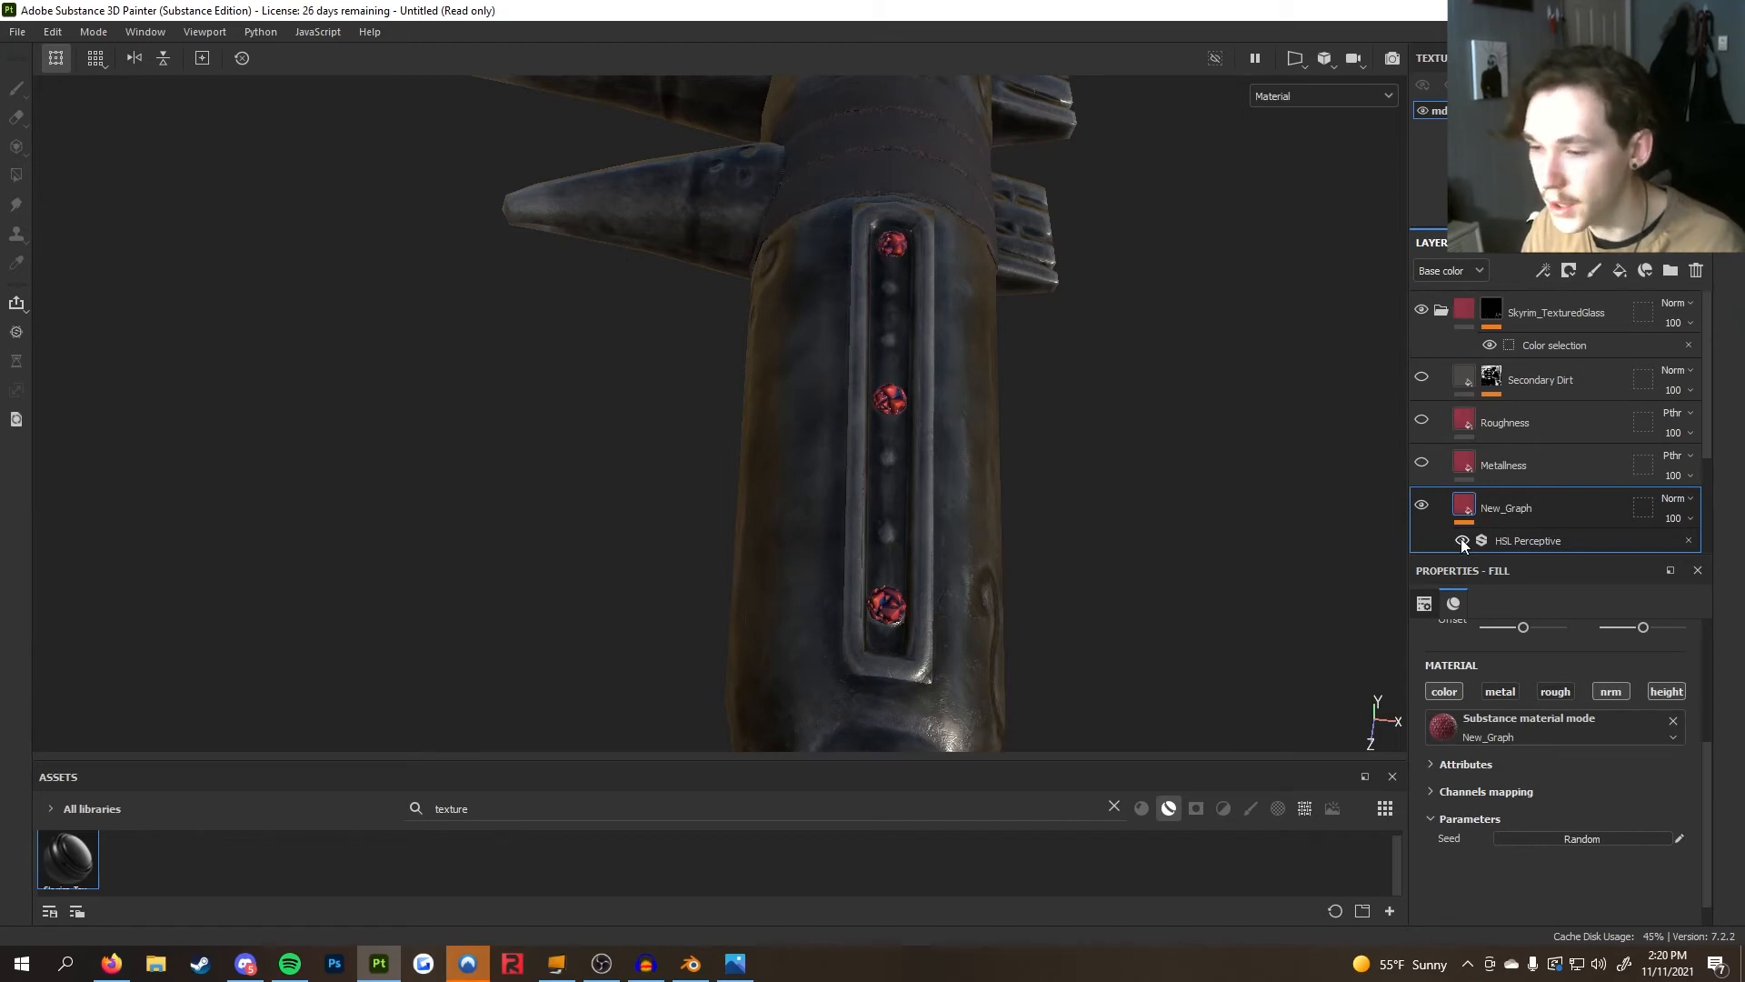
# Show the Metalliness layer again and select it to review its Clouds 2 metallic parameters
pyautogui.click(1422, 464)
pyautogui.keyDown('alt'); pyautogui.moveTo(1186, 531); pyautogui.dragTo(1241, 472); pyautogui.keyUp('alt')
pyautogui.keyDown('alt'); pyautogui.moveTo(1240, 471); pyautogui.dragTo(1110, 592, button='right'); pyautogui.keyUp('alt')
pyautogui.keyDown('alt'); pyautogui.moveTo(1110, 593); pyautogui.dragTo(981, 445); pyautogui.keyUp('alt')
pyautogui.click(1527, 465)
pyautogui.scroll(-1, 1543, 765)
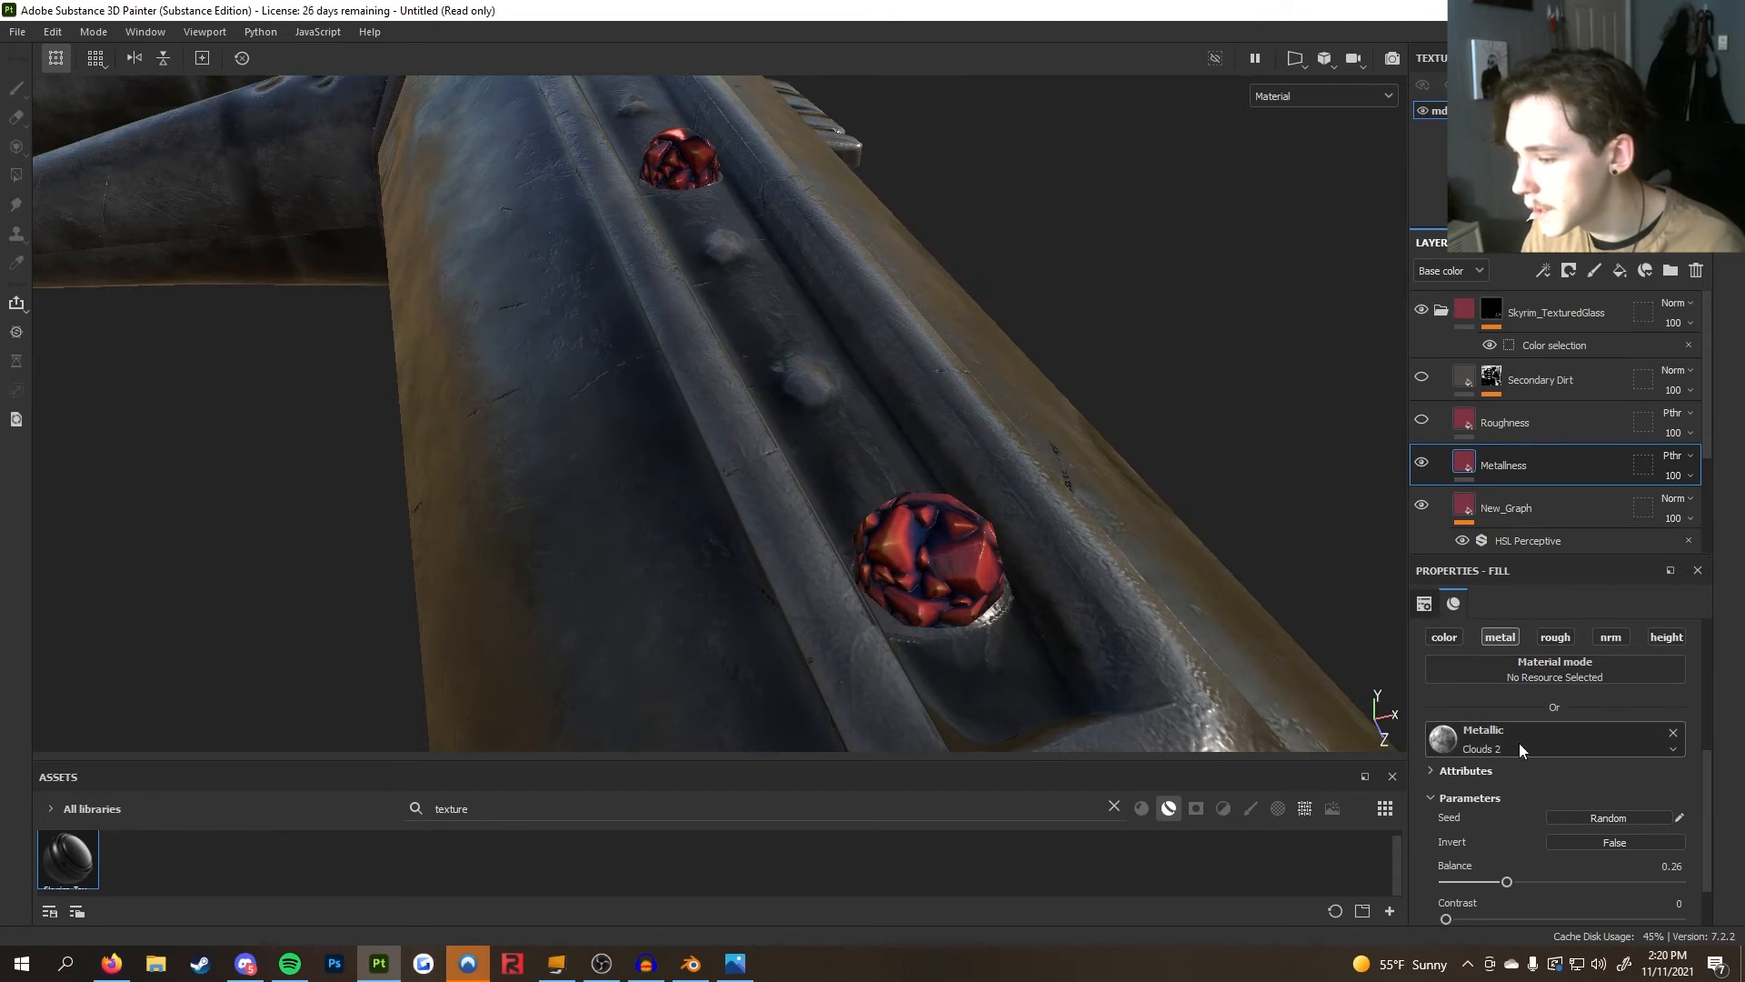
pyautogui.scroll(-1, 1518, 743)
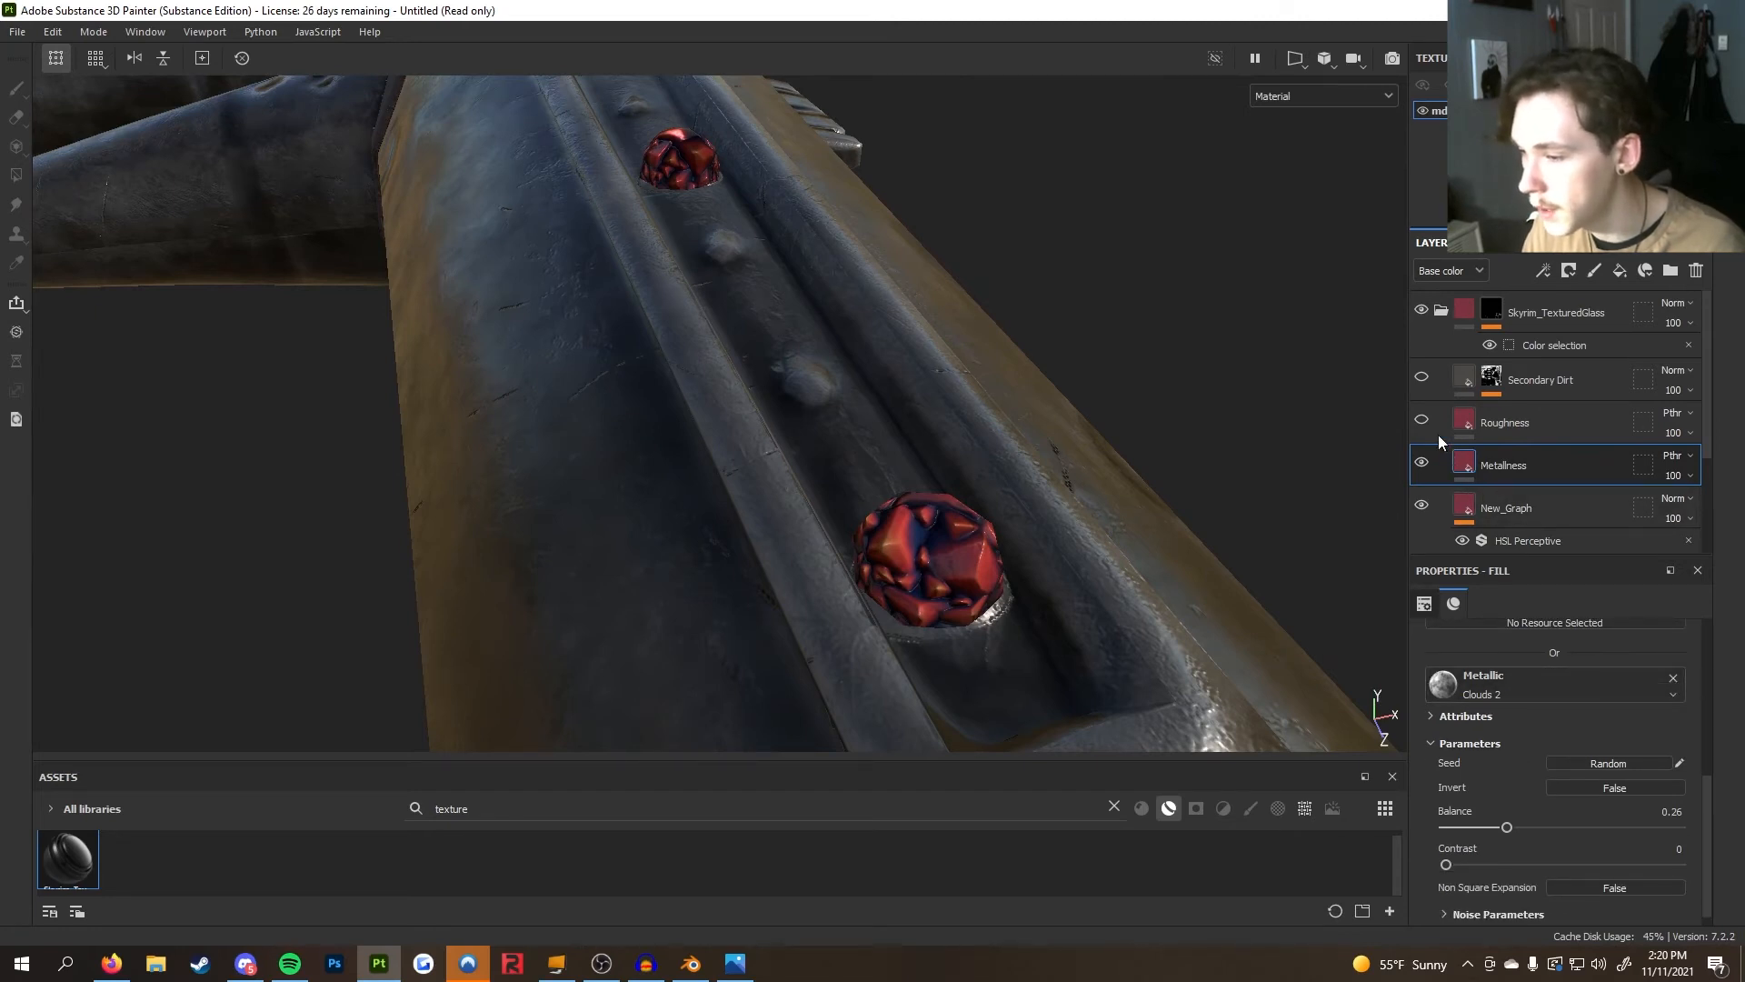
# Select the Roughness layer and turn its visibility back on
pyautogui.click(1545, 433)
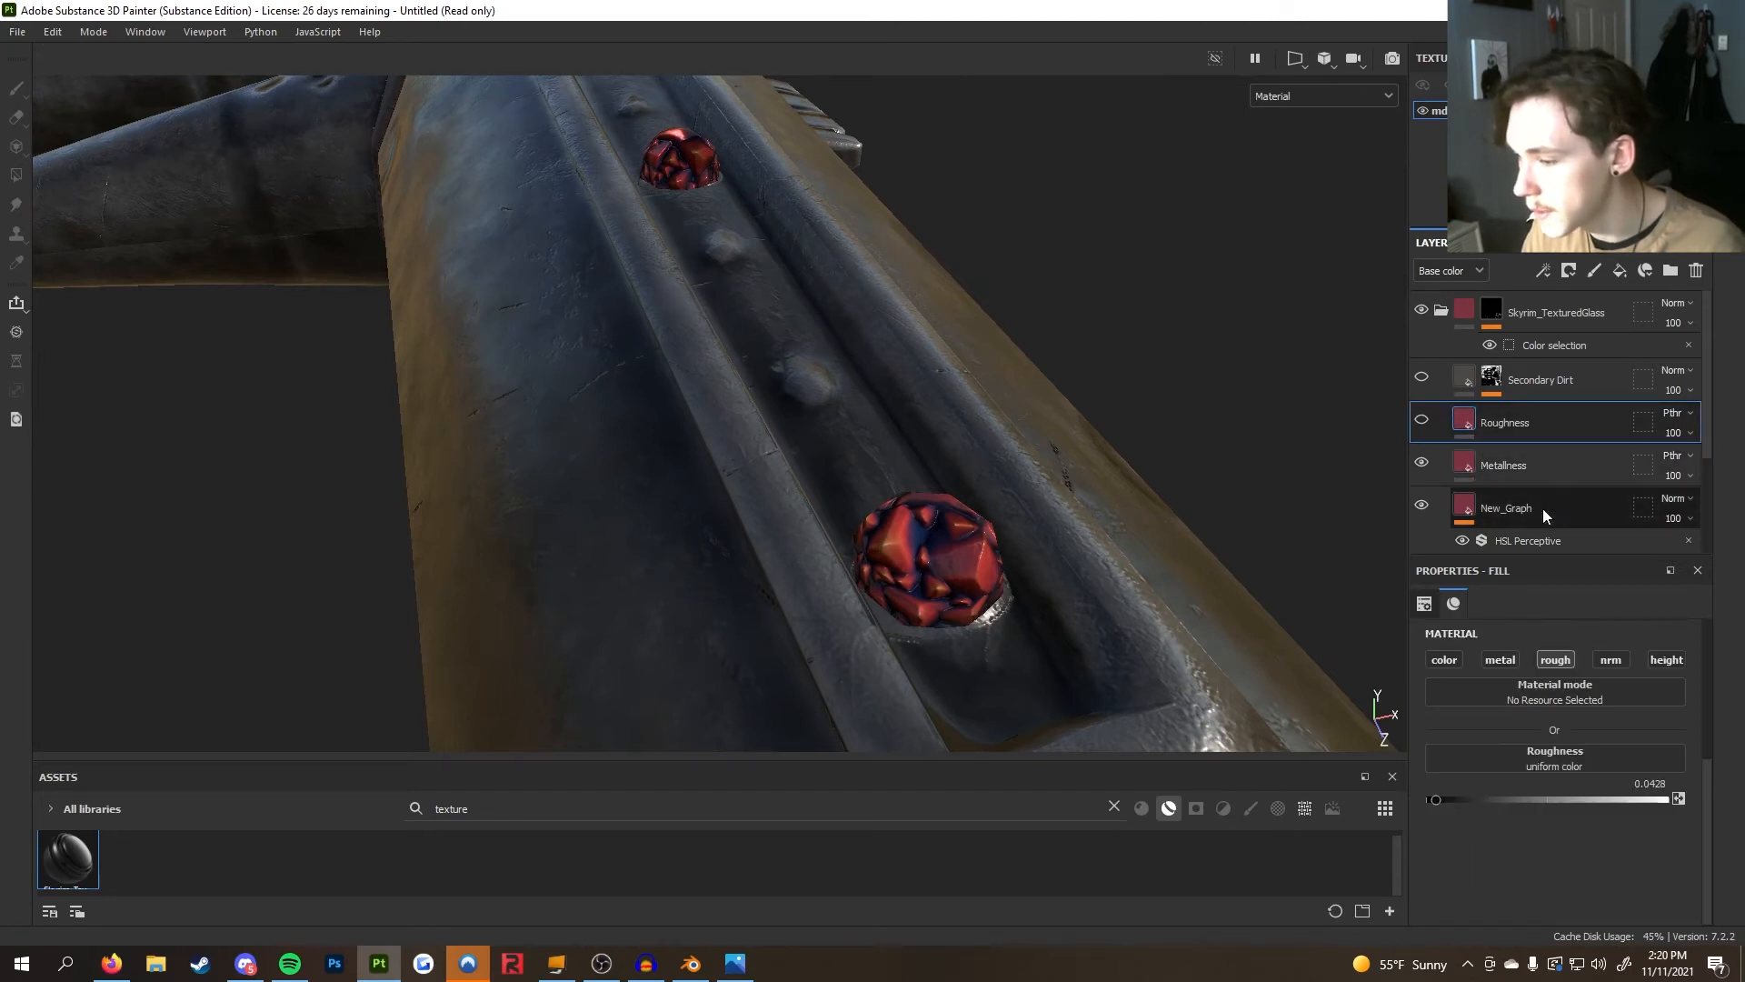
pyautogui.click(1429, 416)
pyautogui.click(1428, 416)
# Examine the glass gems and the whole club from several angles
pyautogui.scroll(5, 892, 587)
pyautogui.keyDown('alt'); pyautogui.moveTo(894, 586); pyautogui.dragTo(969, 522); pyautogui.keyUp('alt')
pyautogui.scroll(-5, 1102, 476)
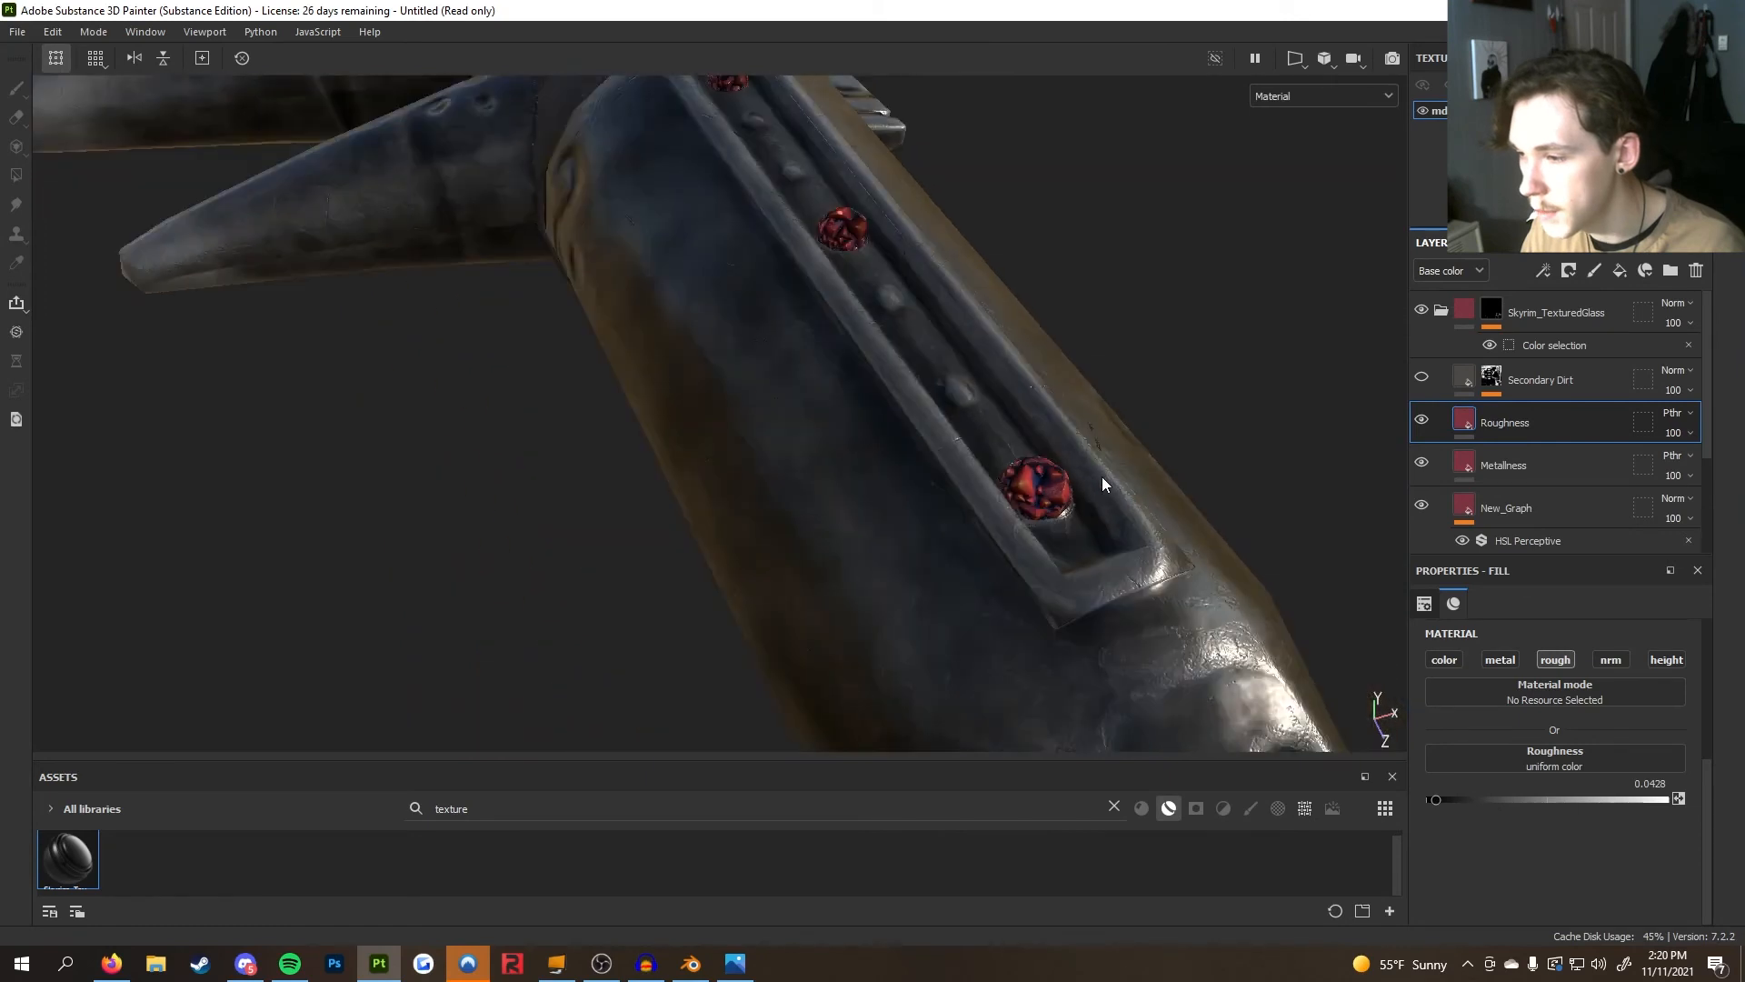
pyautogui.scroll(4, 1087, 276)
pyautogui.keyDown('alt'); pyautogui.moveTo(1087, 276); pyautogui.dragTo(1267, 351); pyautogui.keyUp('alt')
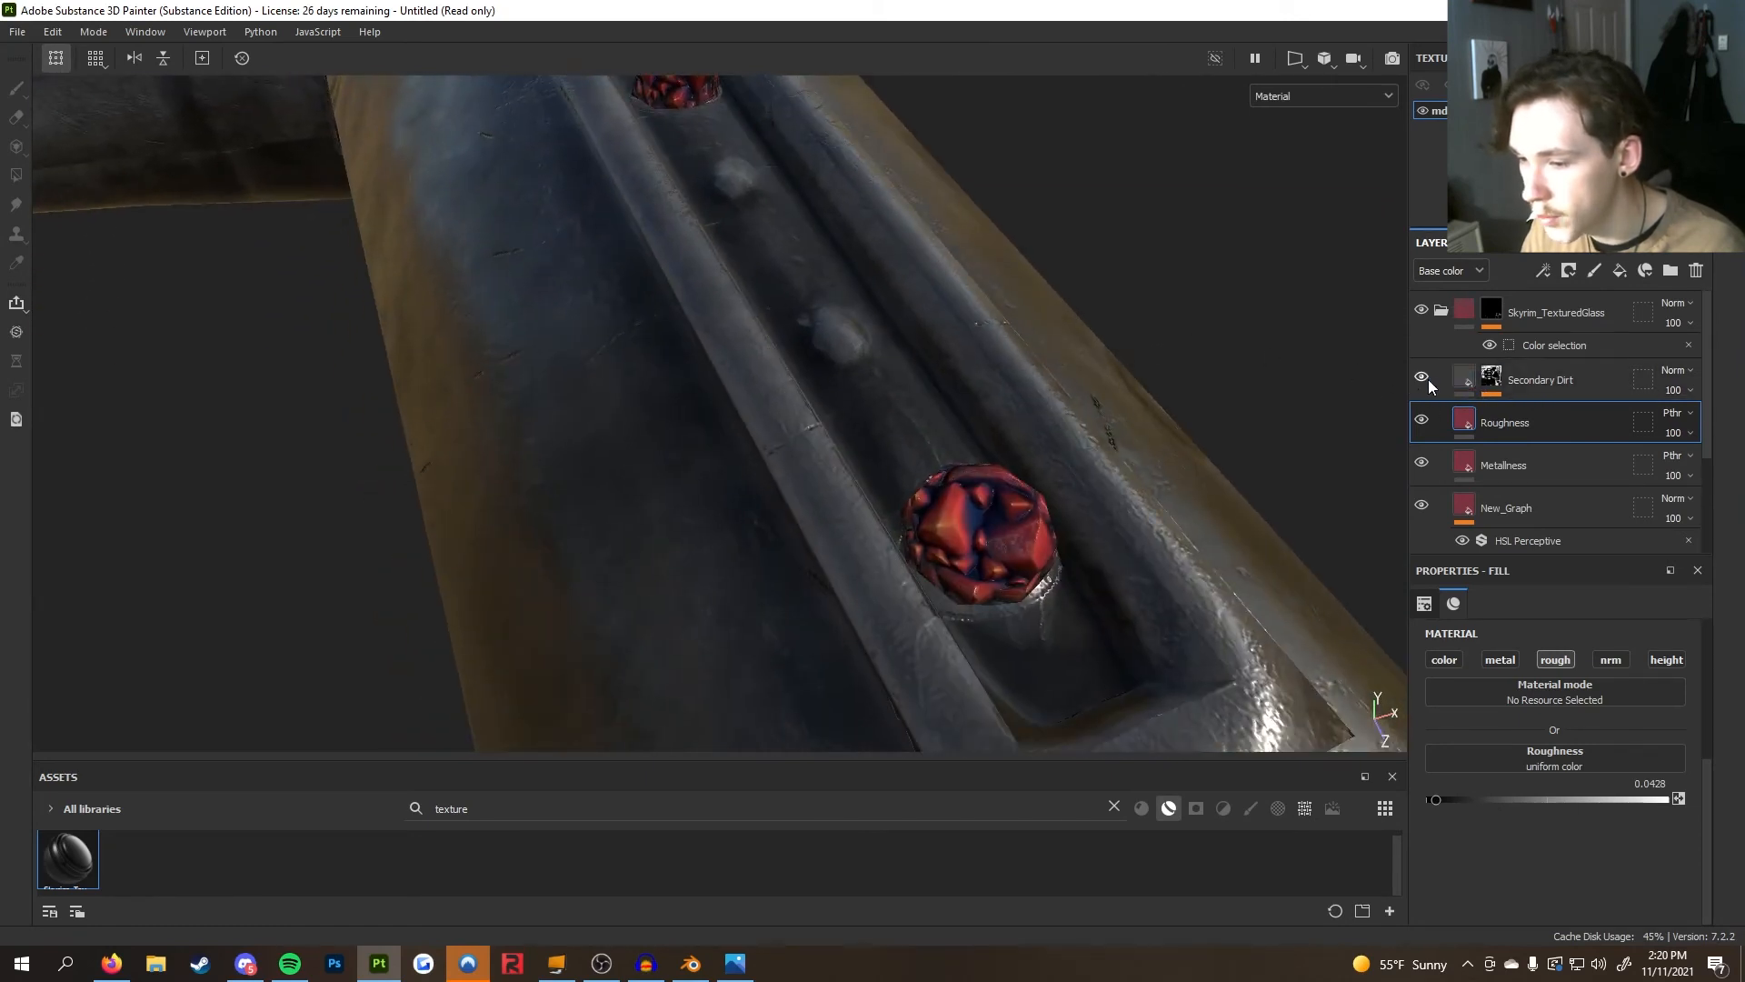
pyautogui.keyDown('alt'); pyautogui.moveTo(1147, 485); pyautogui.dragTo(652, 411); pyautogui.keyUp('alt')
pyautogui.scroll(5, 934, 447)
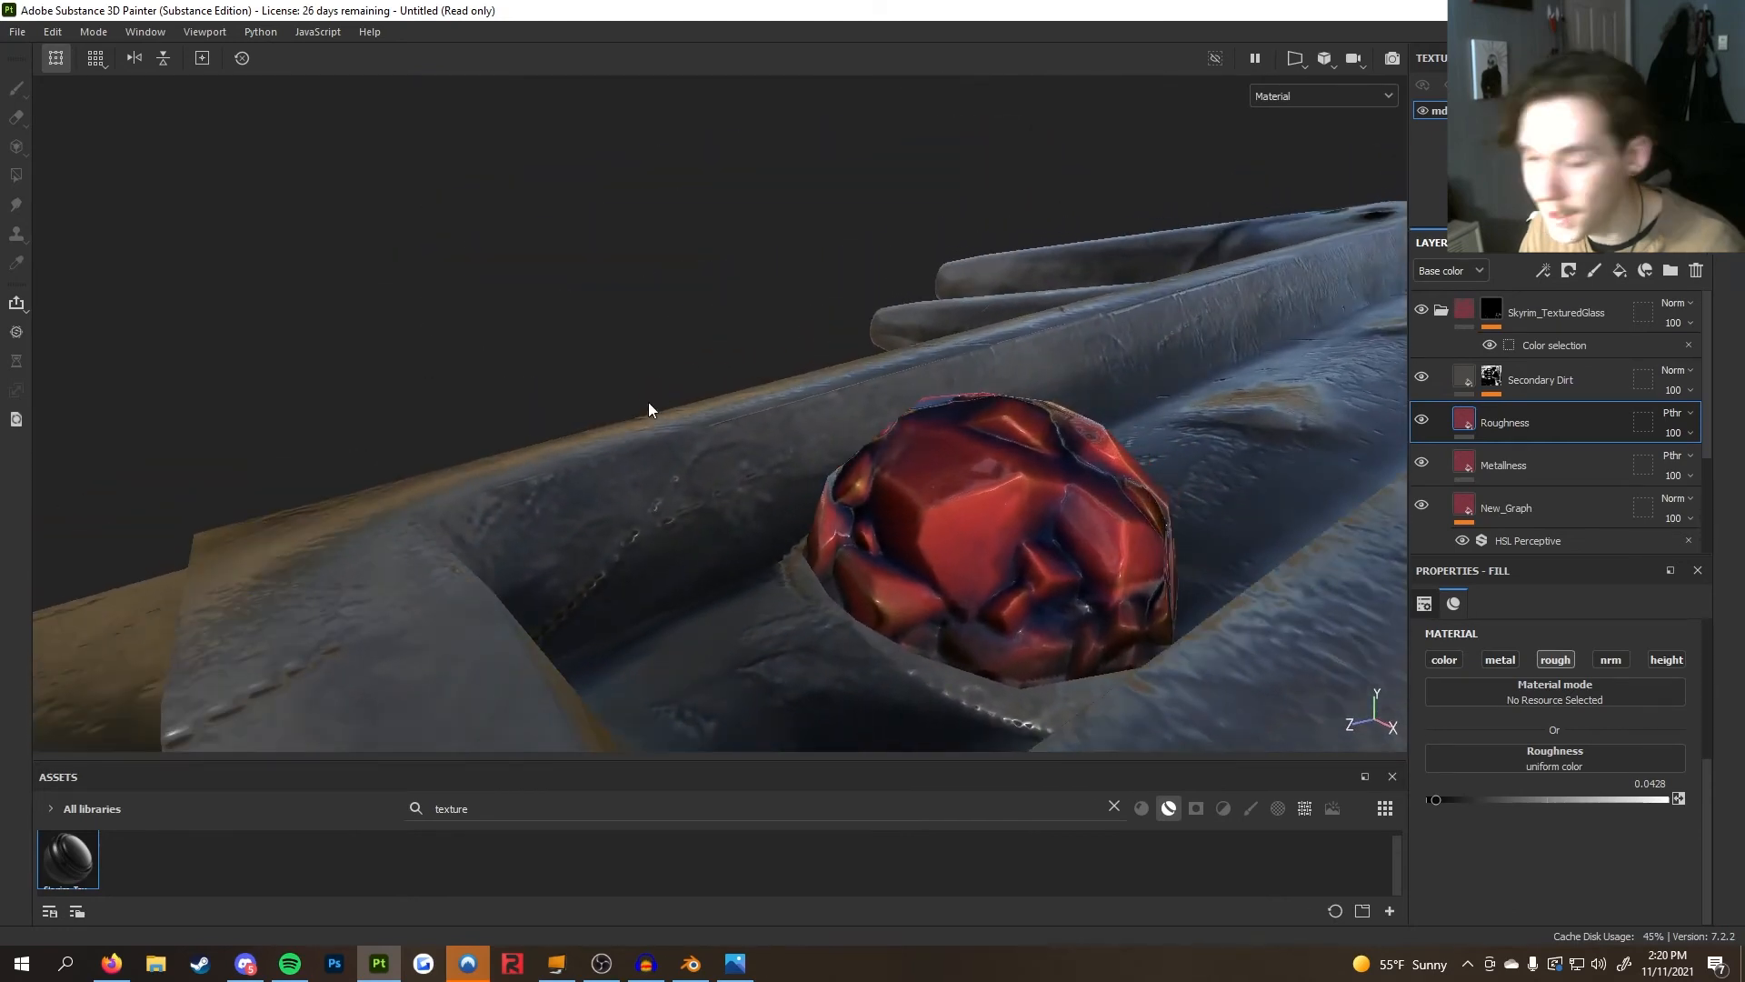
pyautogui.keyDown('alt'); pyautogui.moveTo(914, 498); pyautogui.dragTo(1044, 521); pyautogui.keyUp('alt')
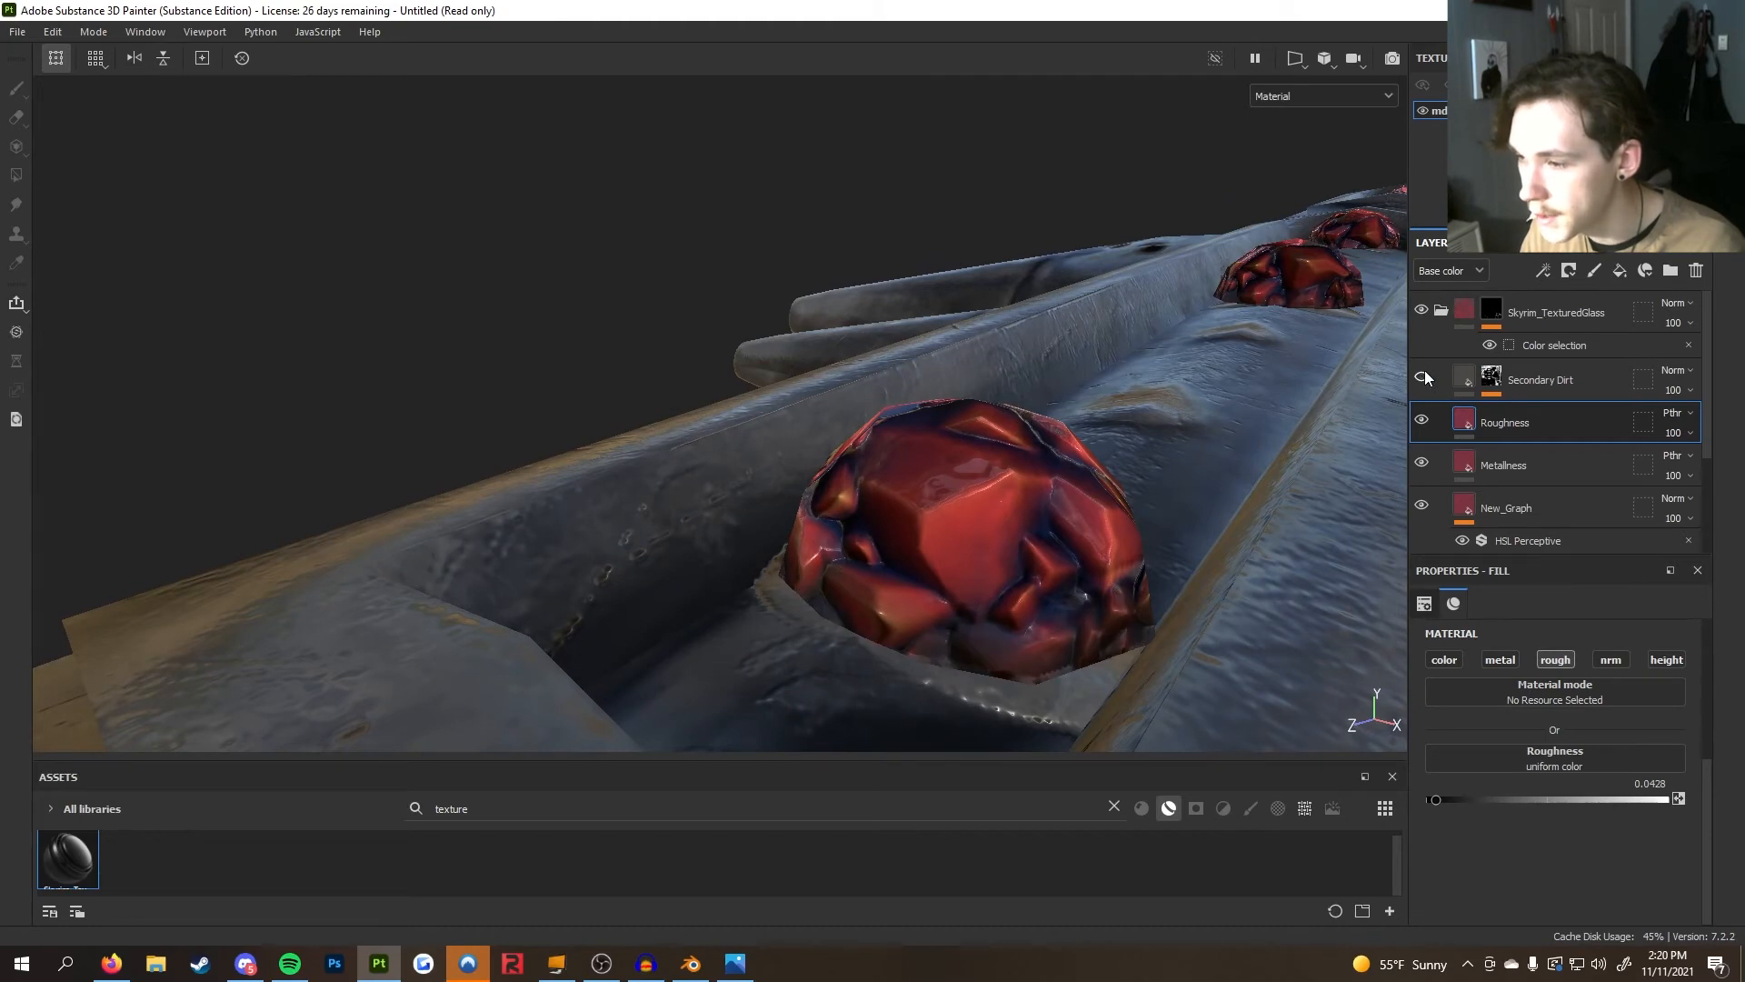
pyautogui.keyDown('alt'); pyautogui.moveTo(1072, 416); pyautogui.dragTo(1150, 626); pyautogui.keyUp('alt')
pyautogui.keyDown('alt'); pyautogui.moveTo(1076, 684); pyautogui.dragTo(1165, 491); pyautogui.keyUp('alt')
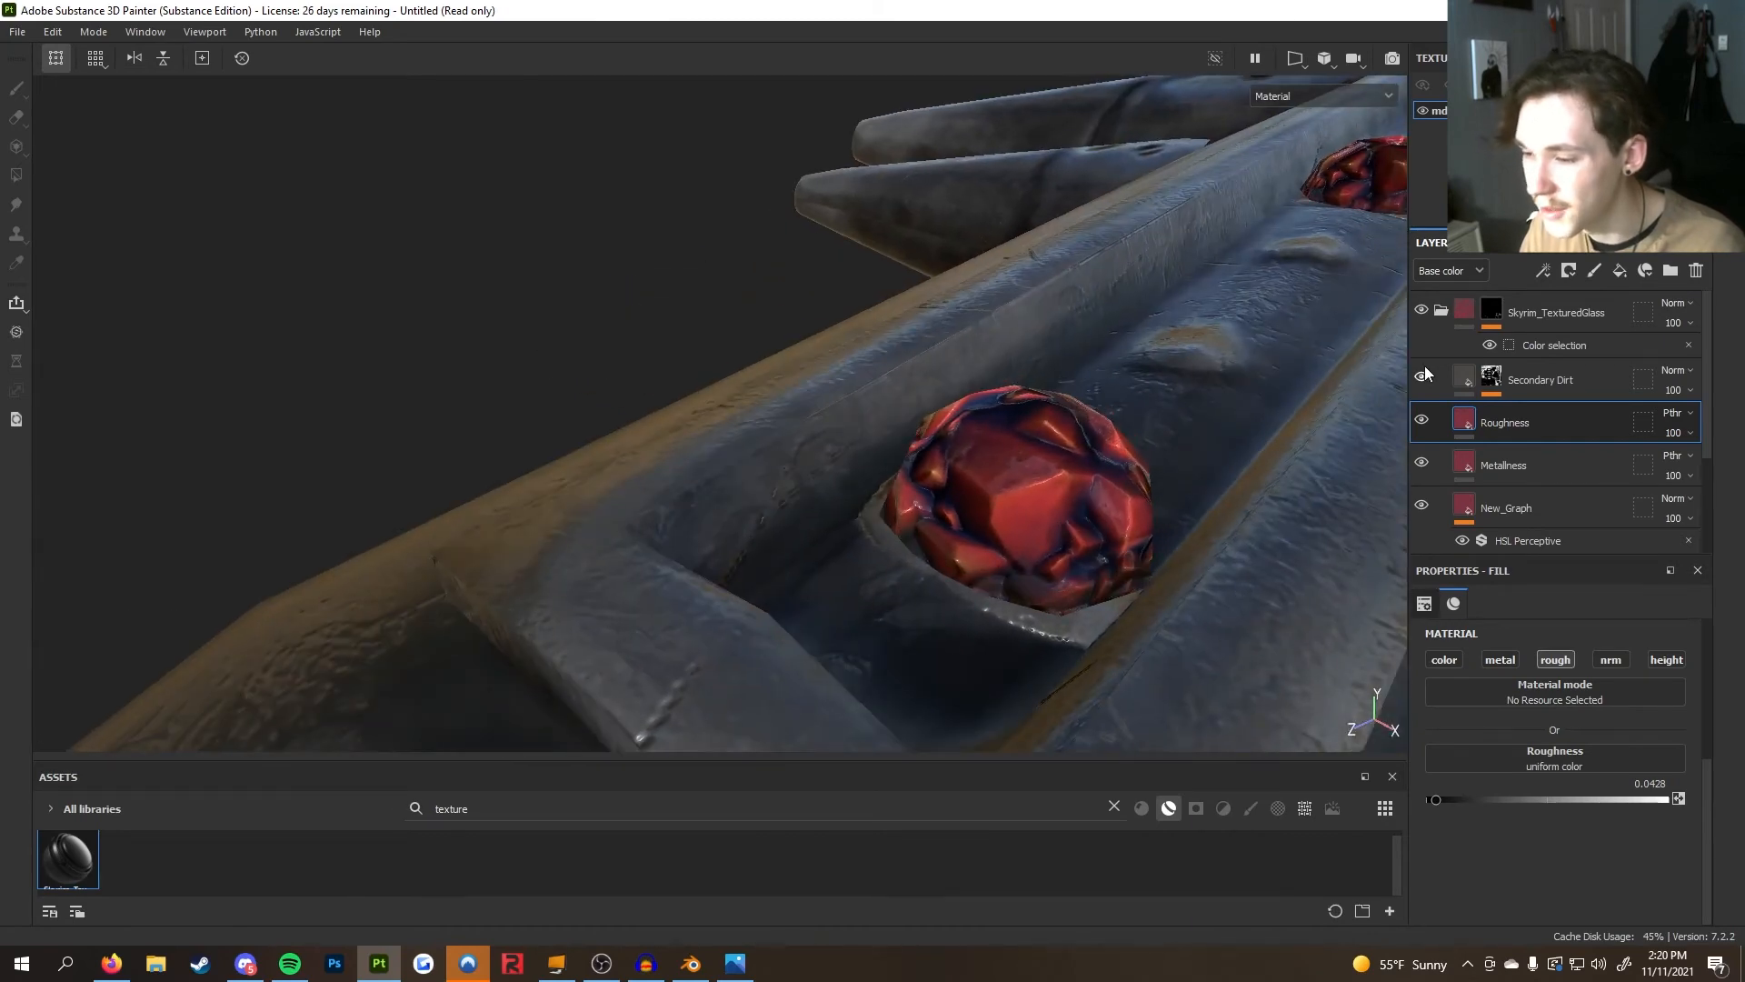
pyautogui.scroll(-12, 1051, 470)
pyautogui.keyDown('alt'); pyautogui.moveTo(1100, 472); pyautogui.dragTo(1023, 604); pyautogui.keyUp('alt')
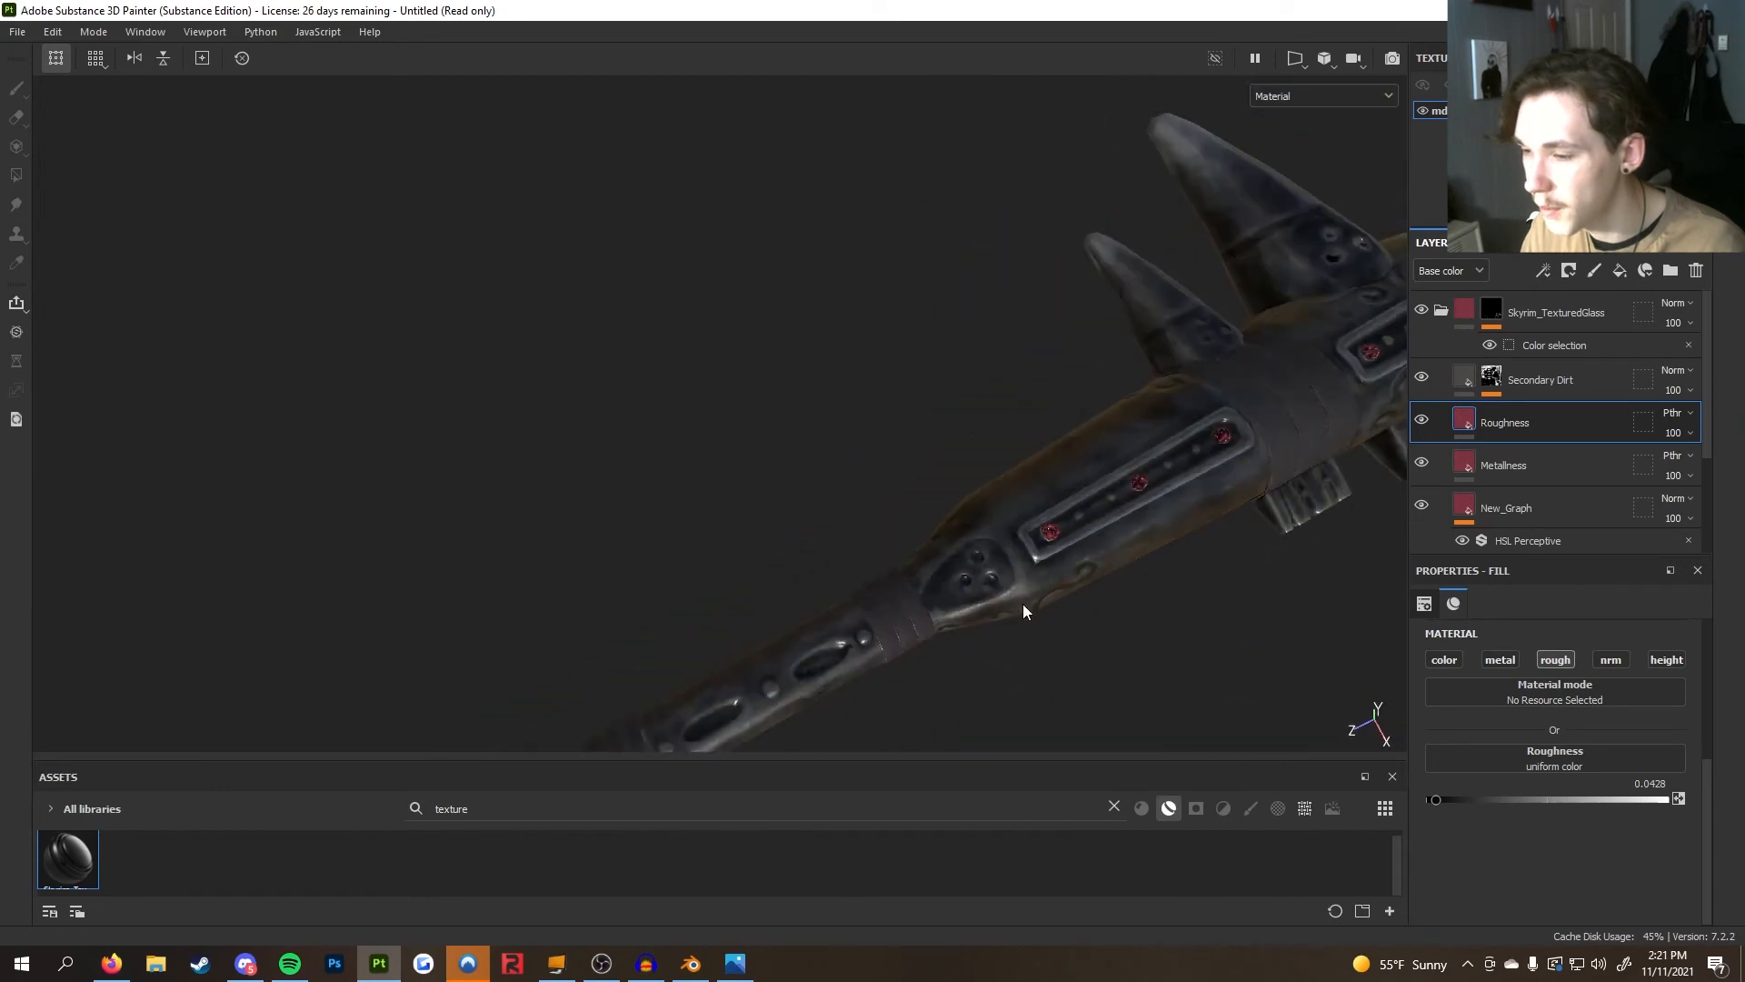
pyautogui.scroll(-8, 1022, 604)
pyautogui.keyDown('alt'); pyautogui.moveTo(854, 483); pyautogui.dragTo(911, 517); pyautogui.keyUp('alt')
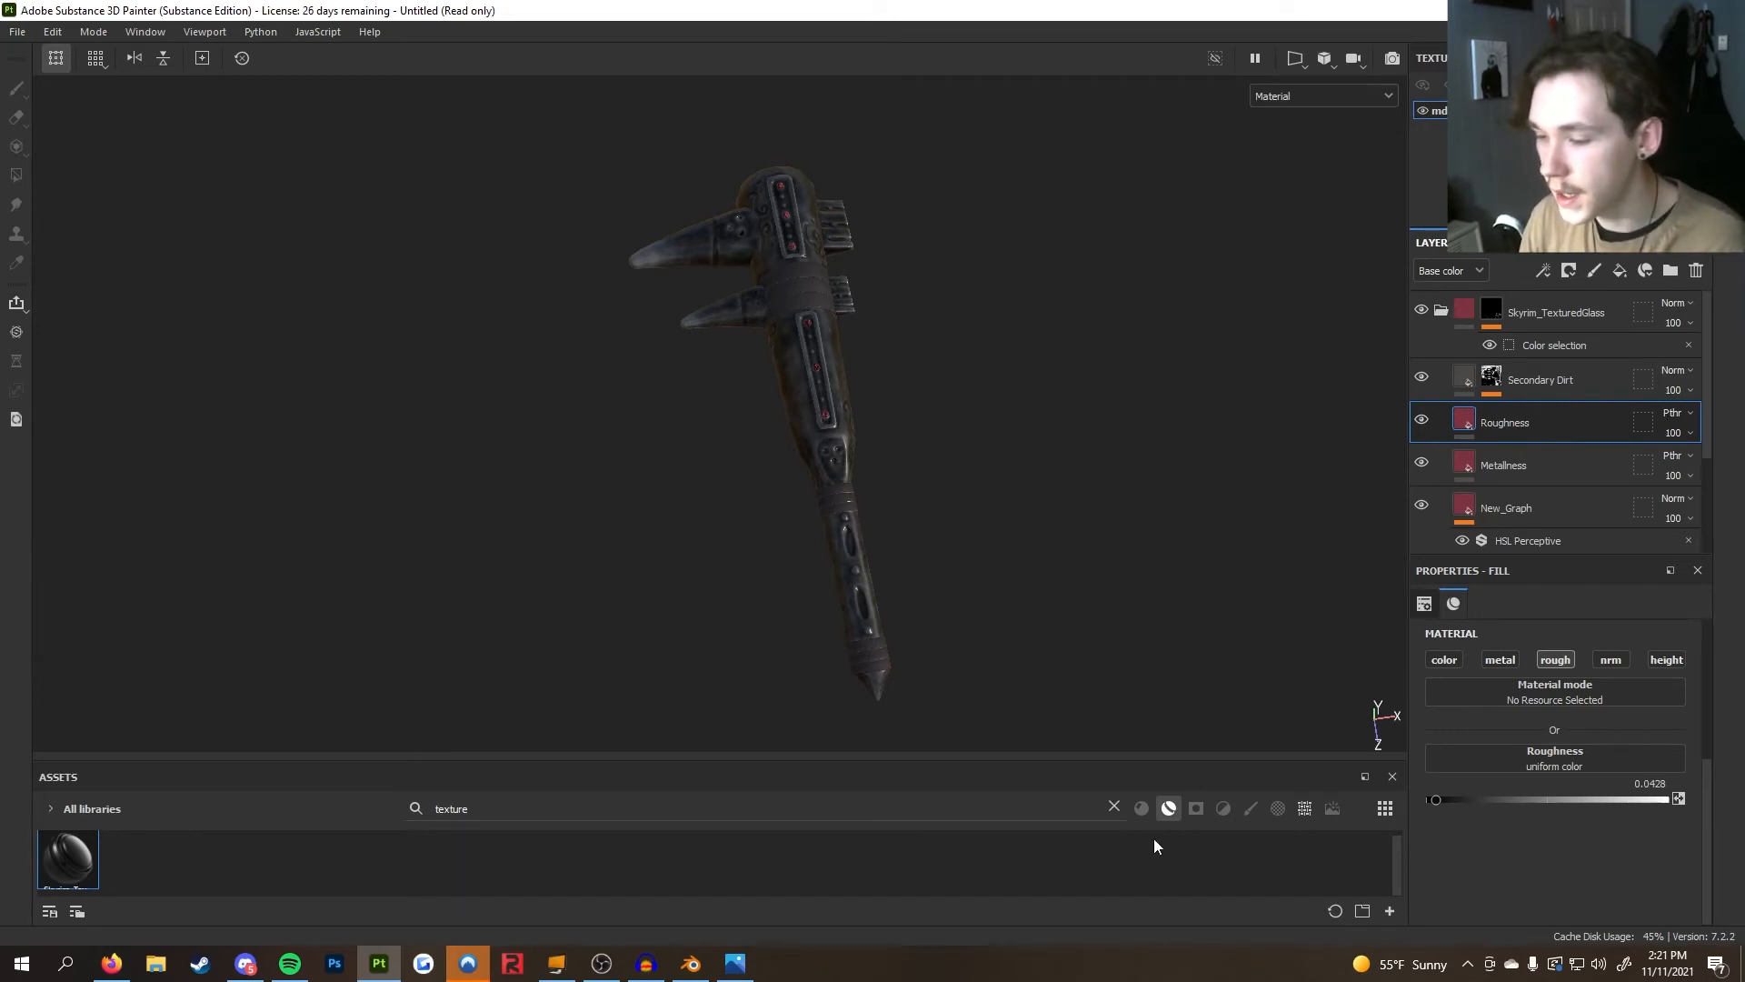
# Clear the asset library search and collapse the Skyrim_TexturedGlass folder
pyautogui.click(1114, 807)
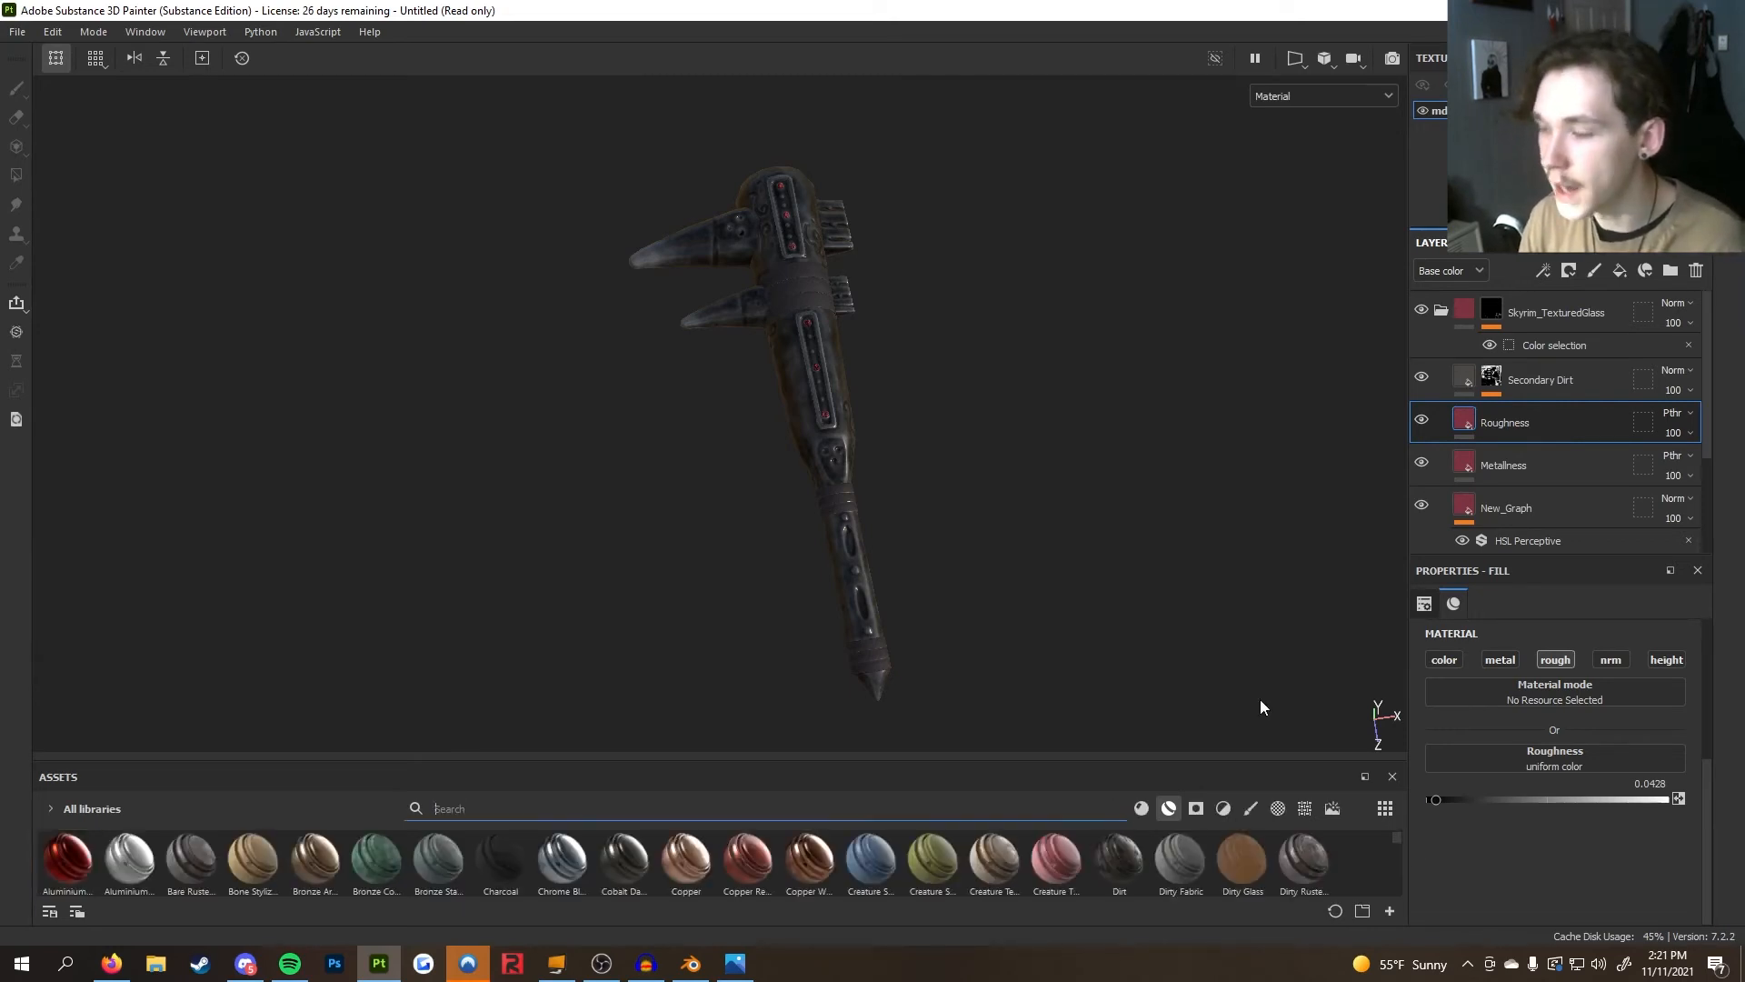
pyautogui.click(1438, 315)
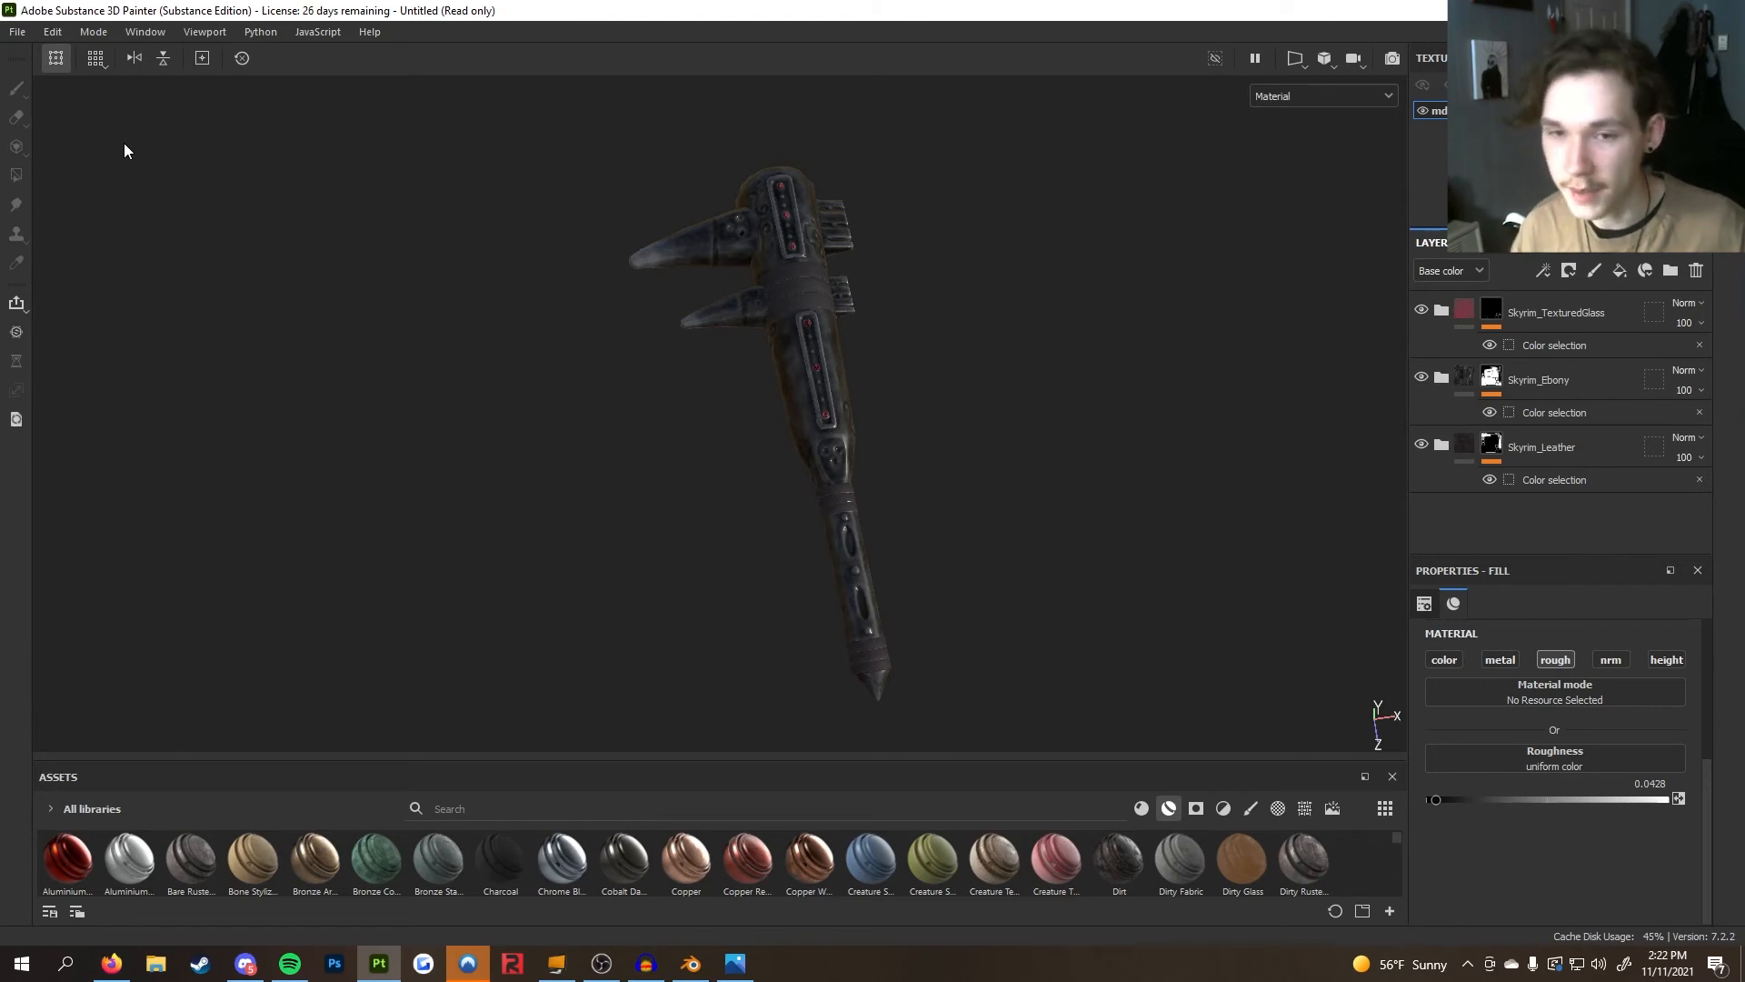
pyautogui.click(17, 31)
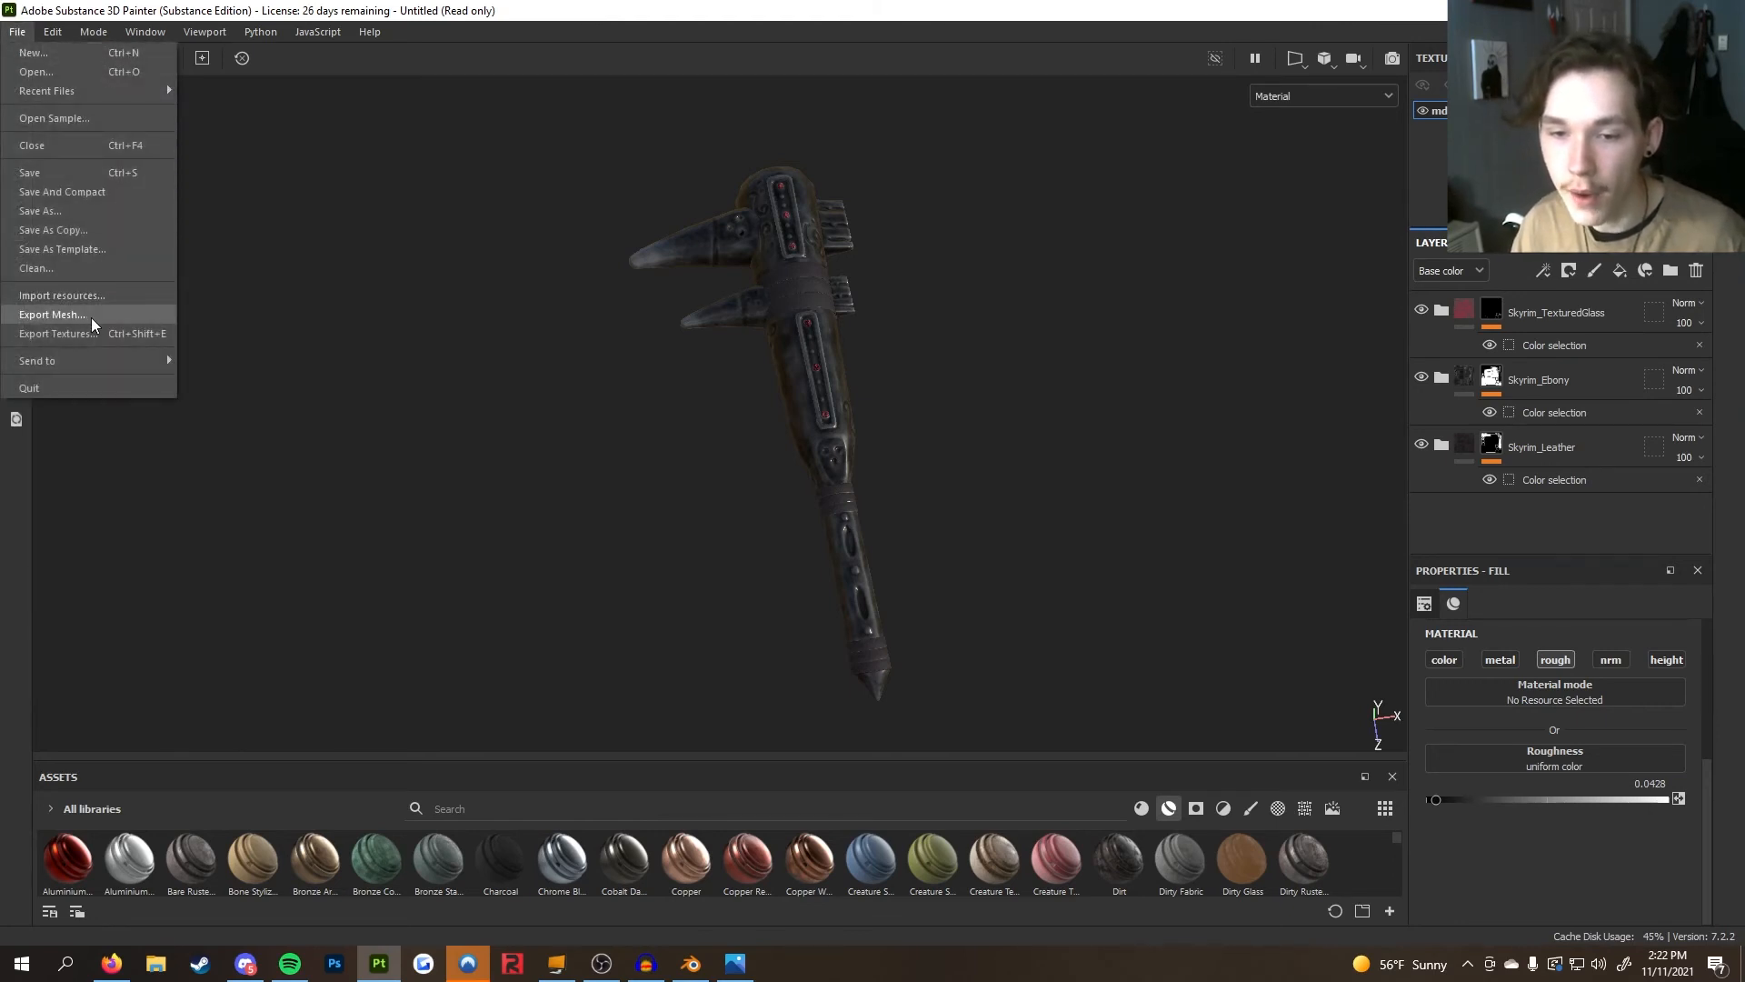
pyautogui.click(822, 457)
pyautogui.keyDown('alt'); pyautogui.moveTo(820, 441); pyautogui.dragTo(762, 440, button='middle'); pyautogui.keyUp('alt')
# Open the texture export dialog and set the export size to 4096
pyautogui.click(16, 32)
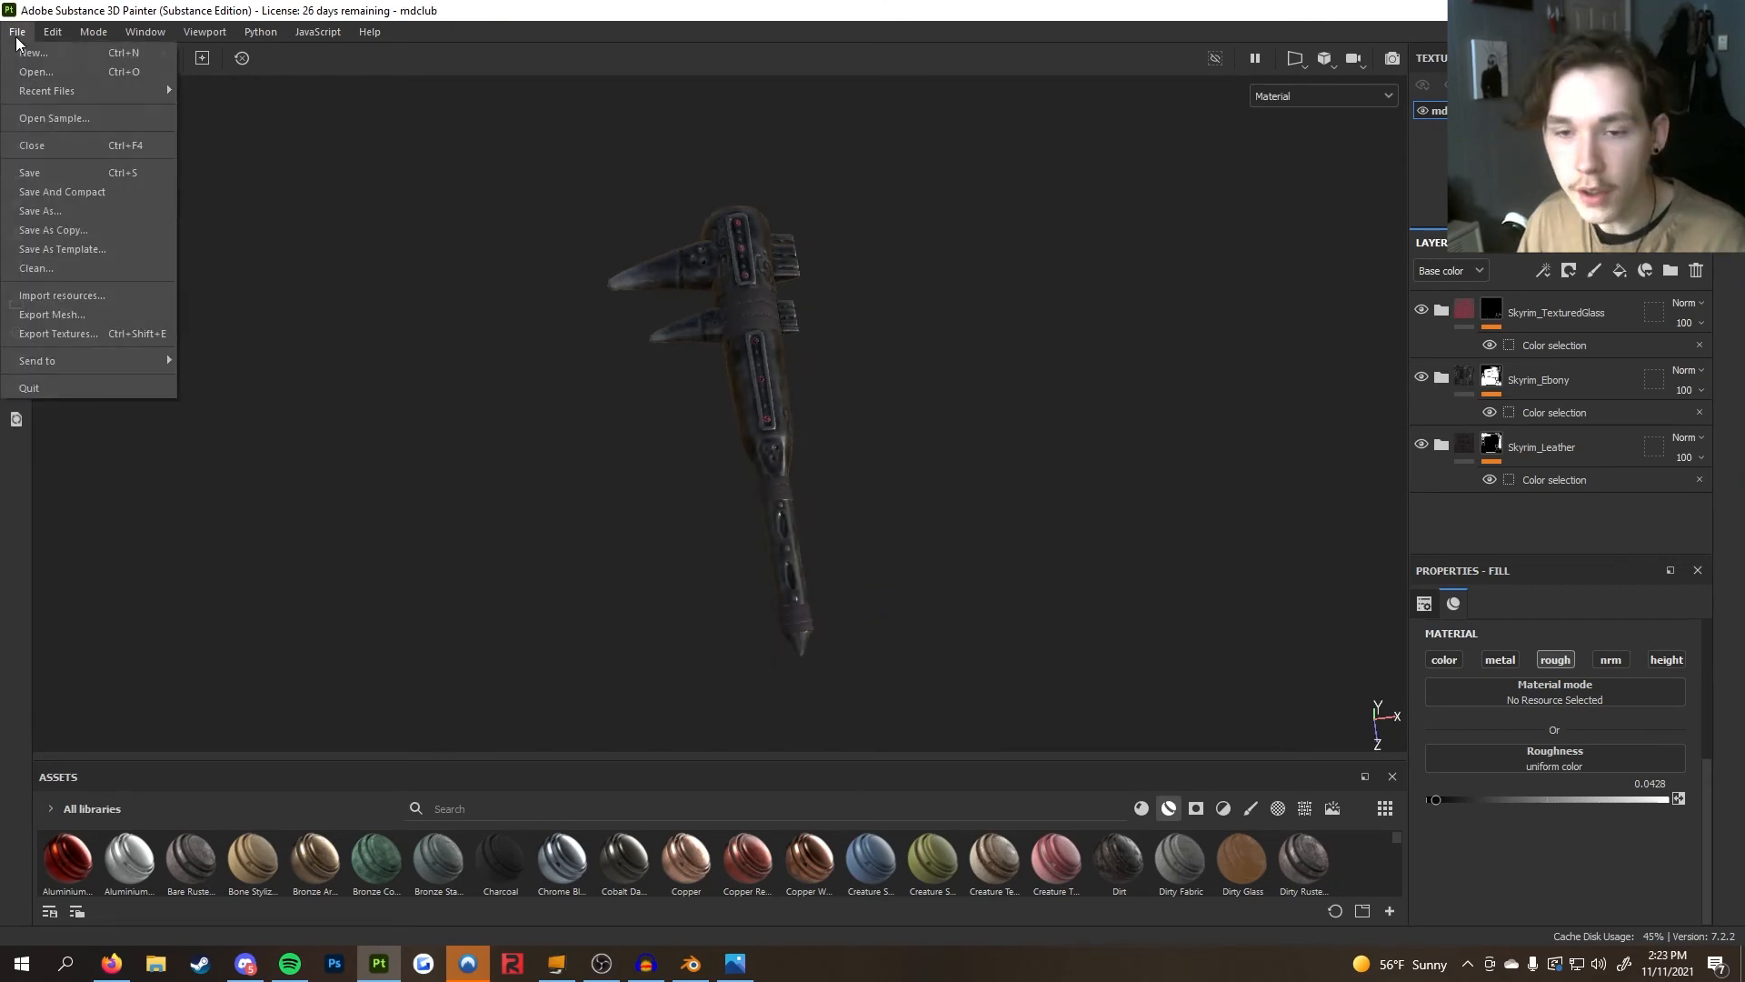
pyautogui.click(95, 336)
pyautogui.click(947, 354)
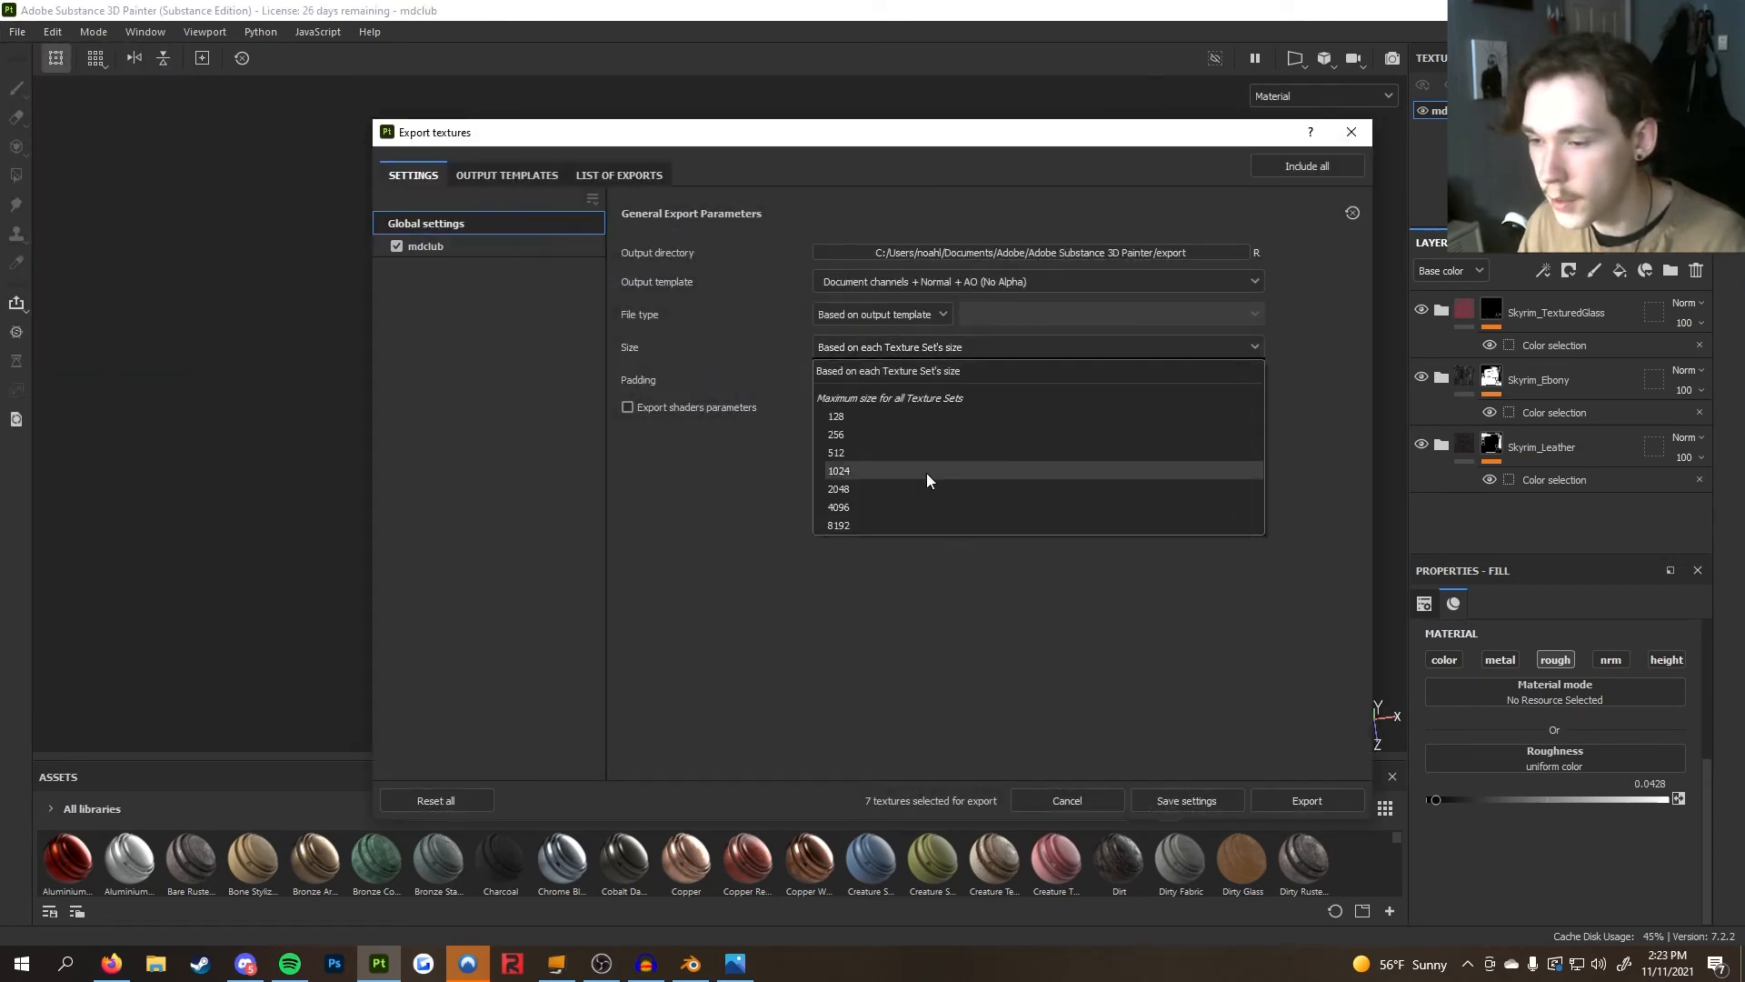
pyautogui.click(926, 502)
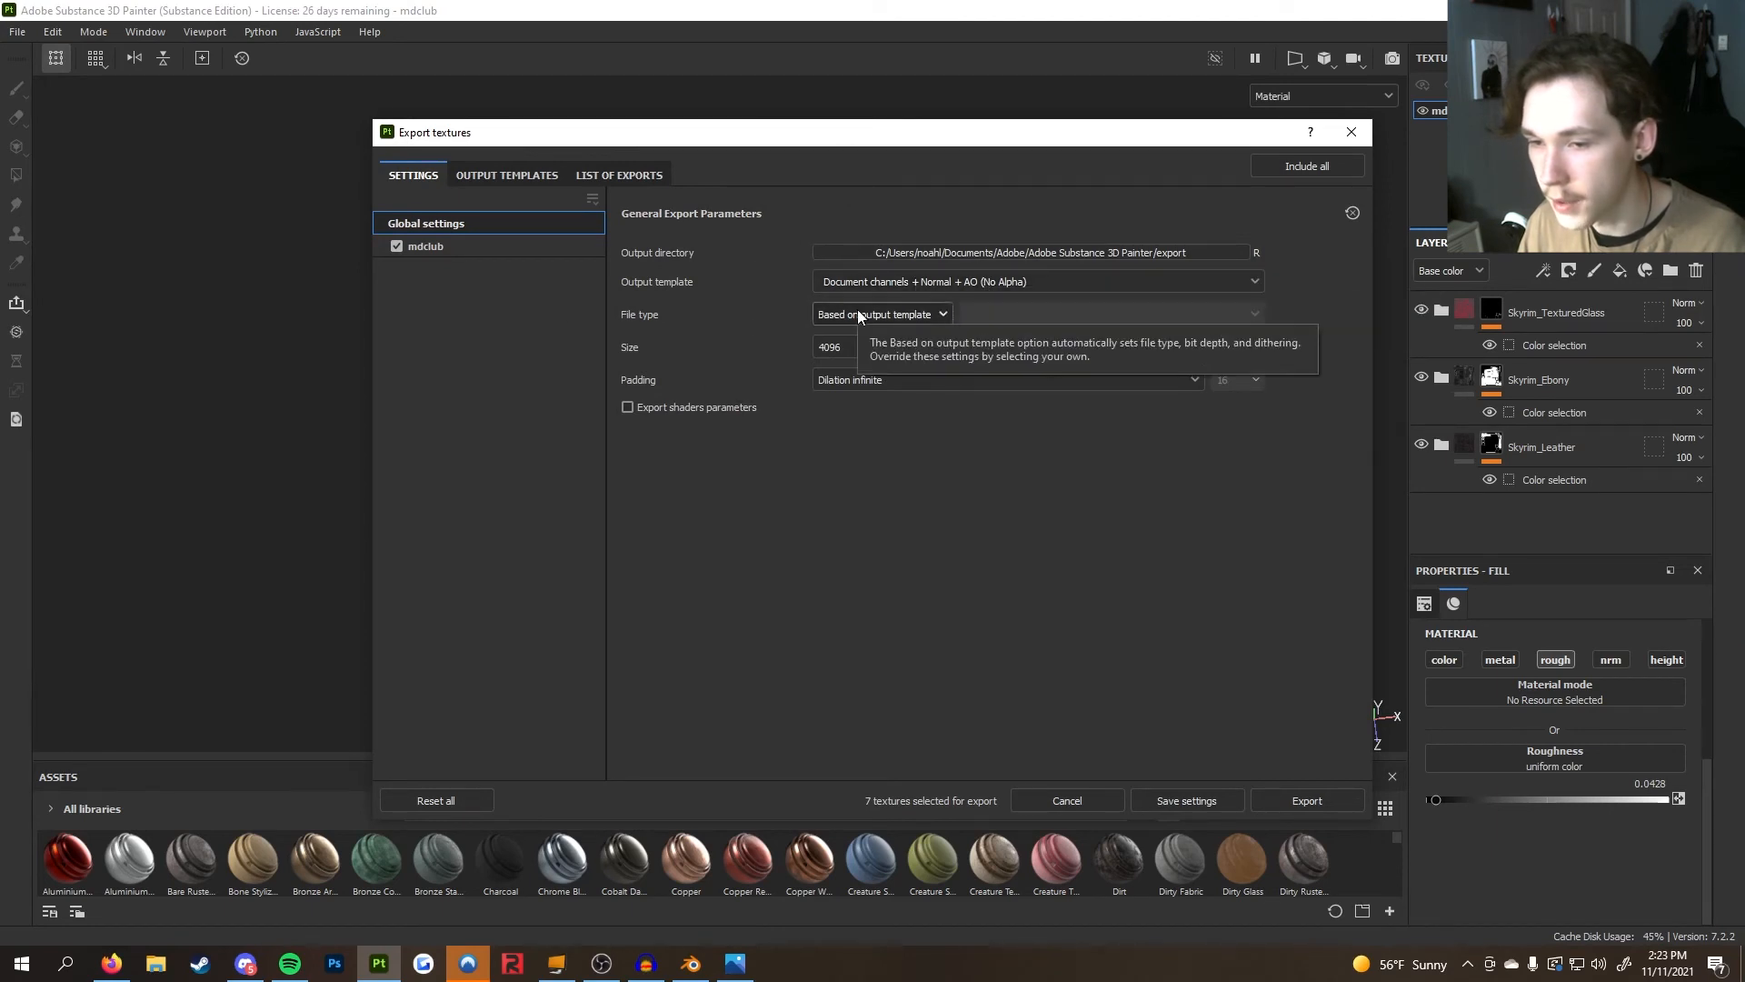
# Review the mdclub texture set's export settings
pyautogui.click(485, 247)
pyautogui.click(488, 227)
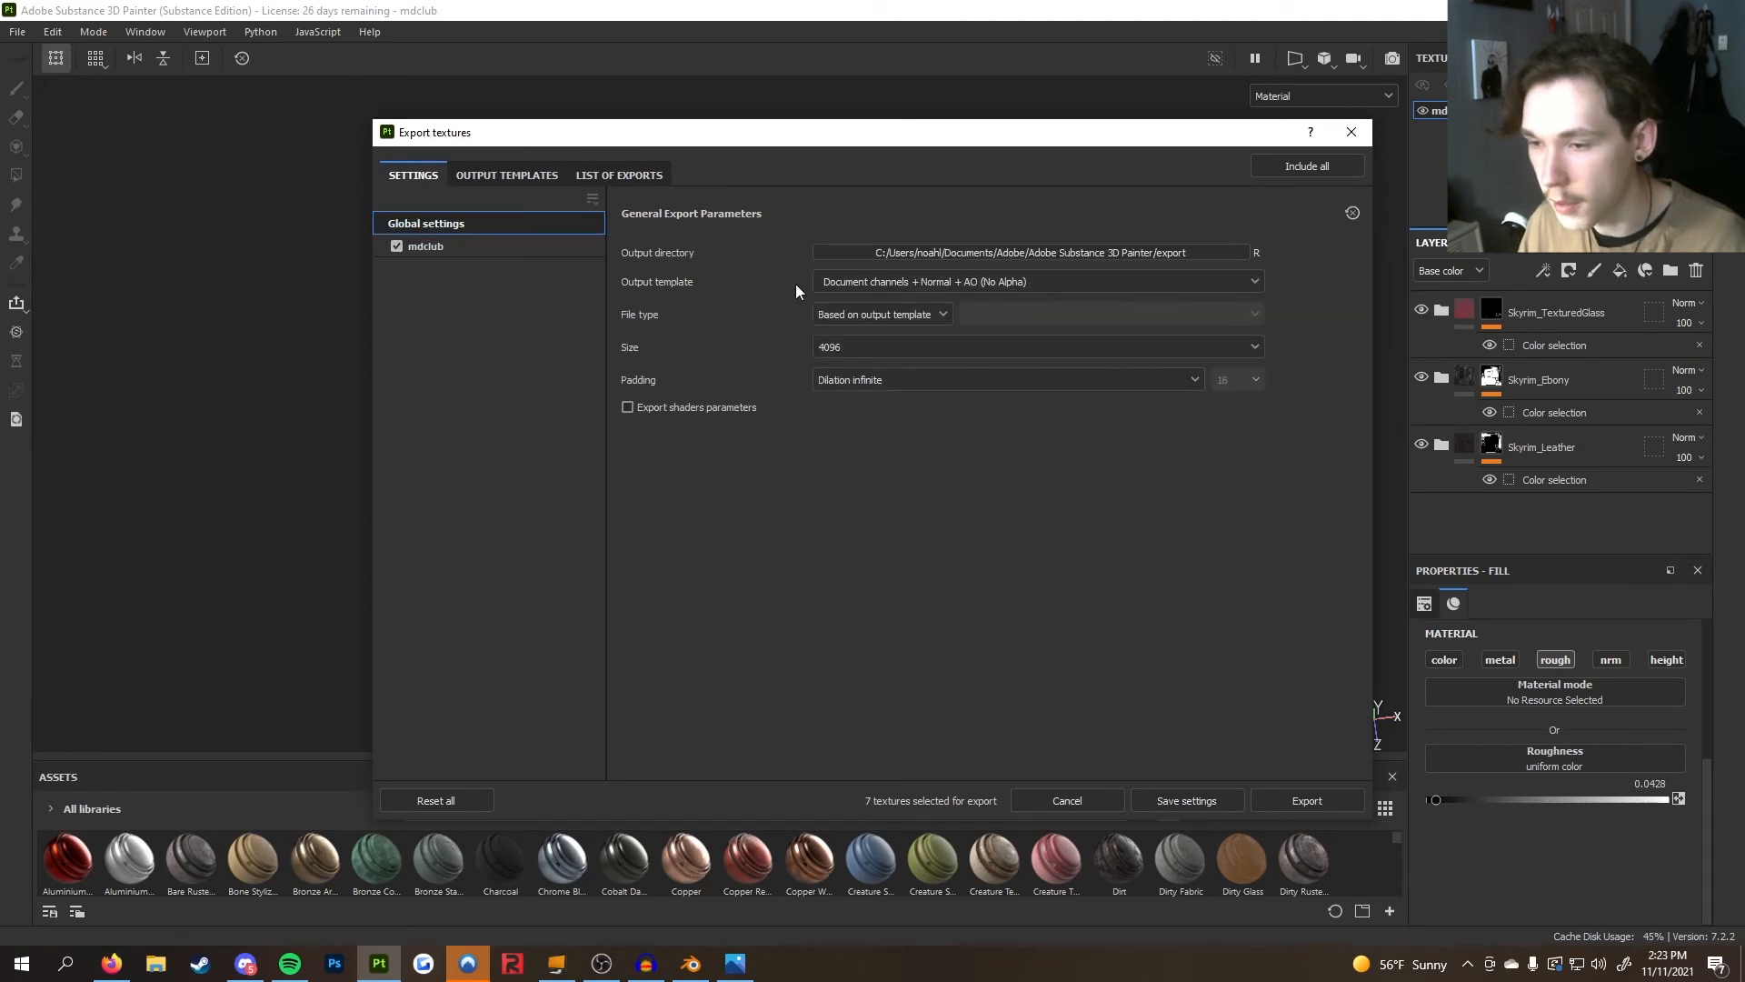
pyautogui.click(479, 172)
pyautogui.click(445, 589)
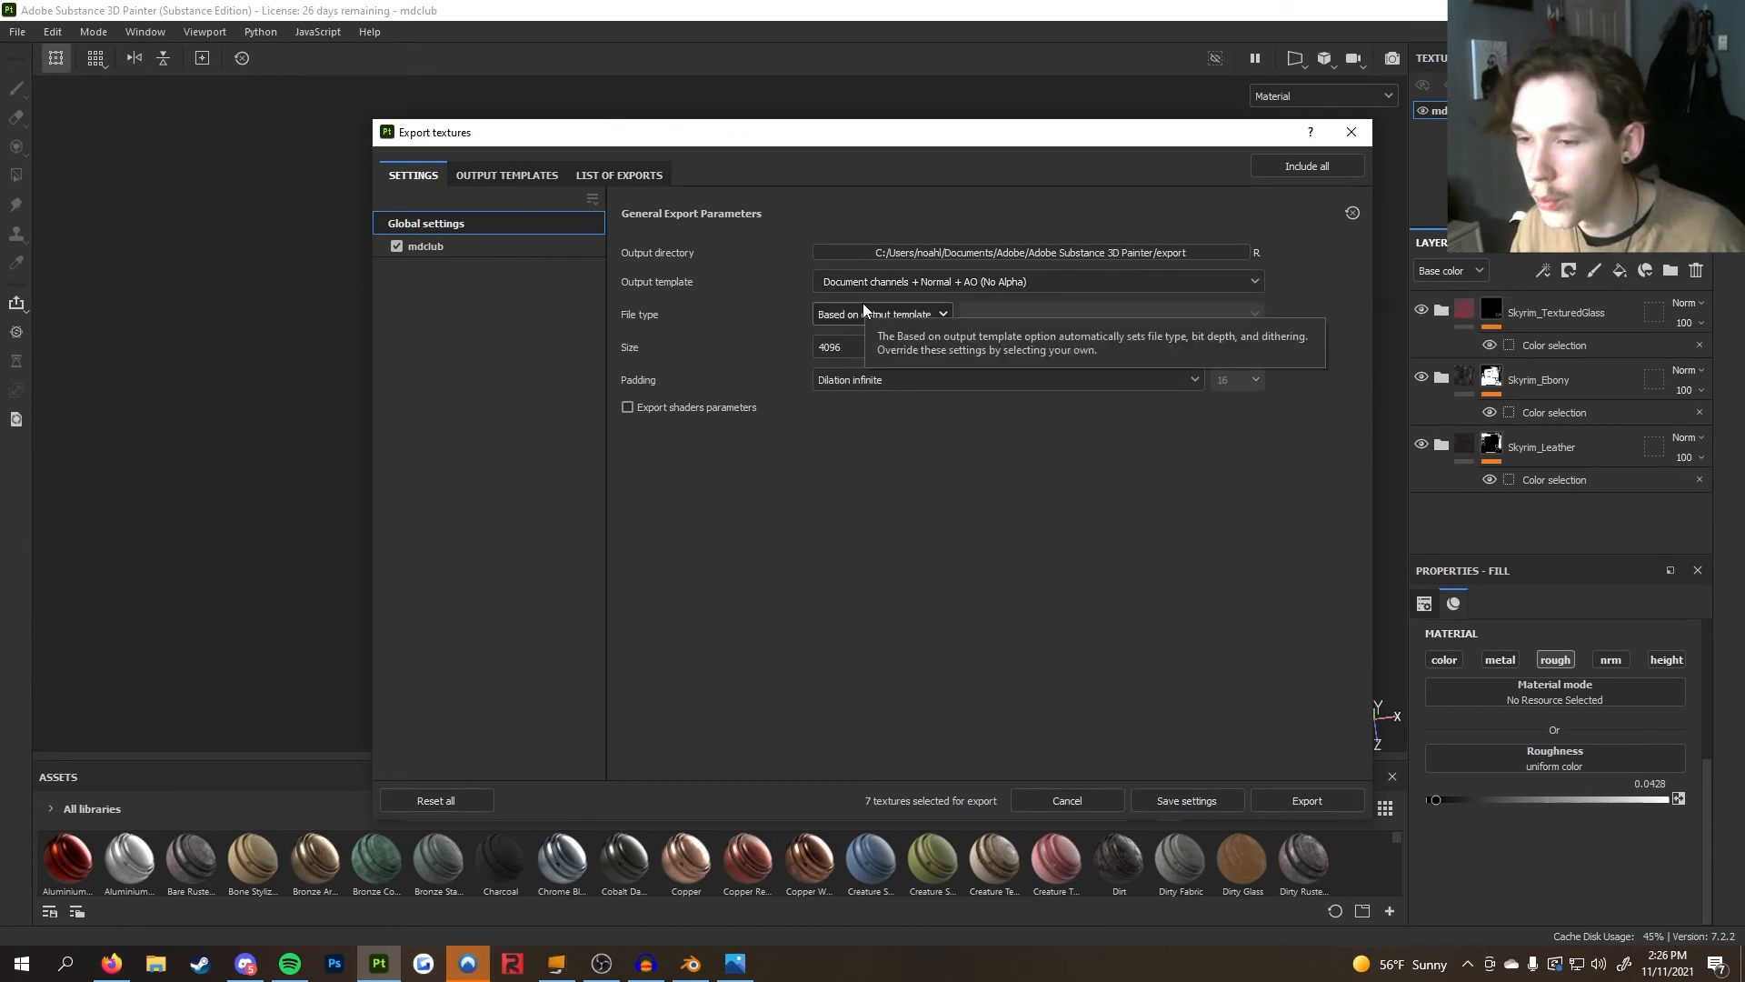
# Set the output template to Skyrim PBR-Spec and review the mdclub texture set's output maps
pyautogui.click(856, 280)
pyautogui.scroll(3, 882, 405)
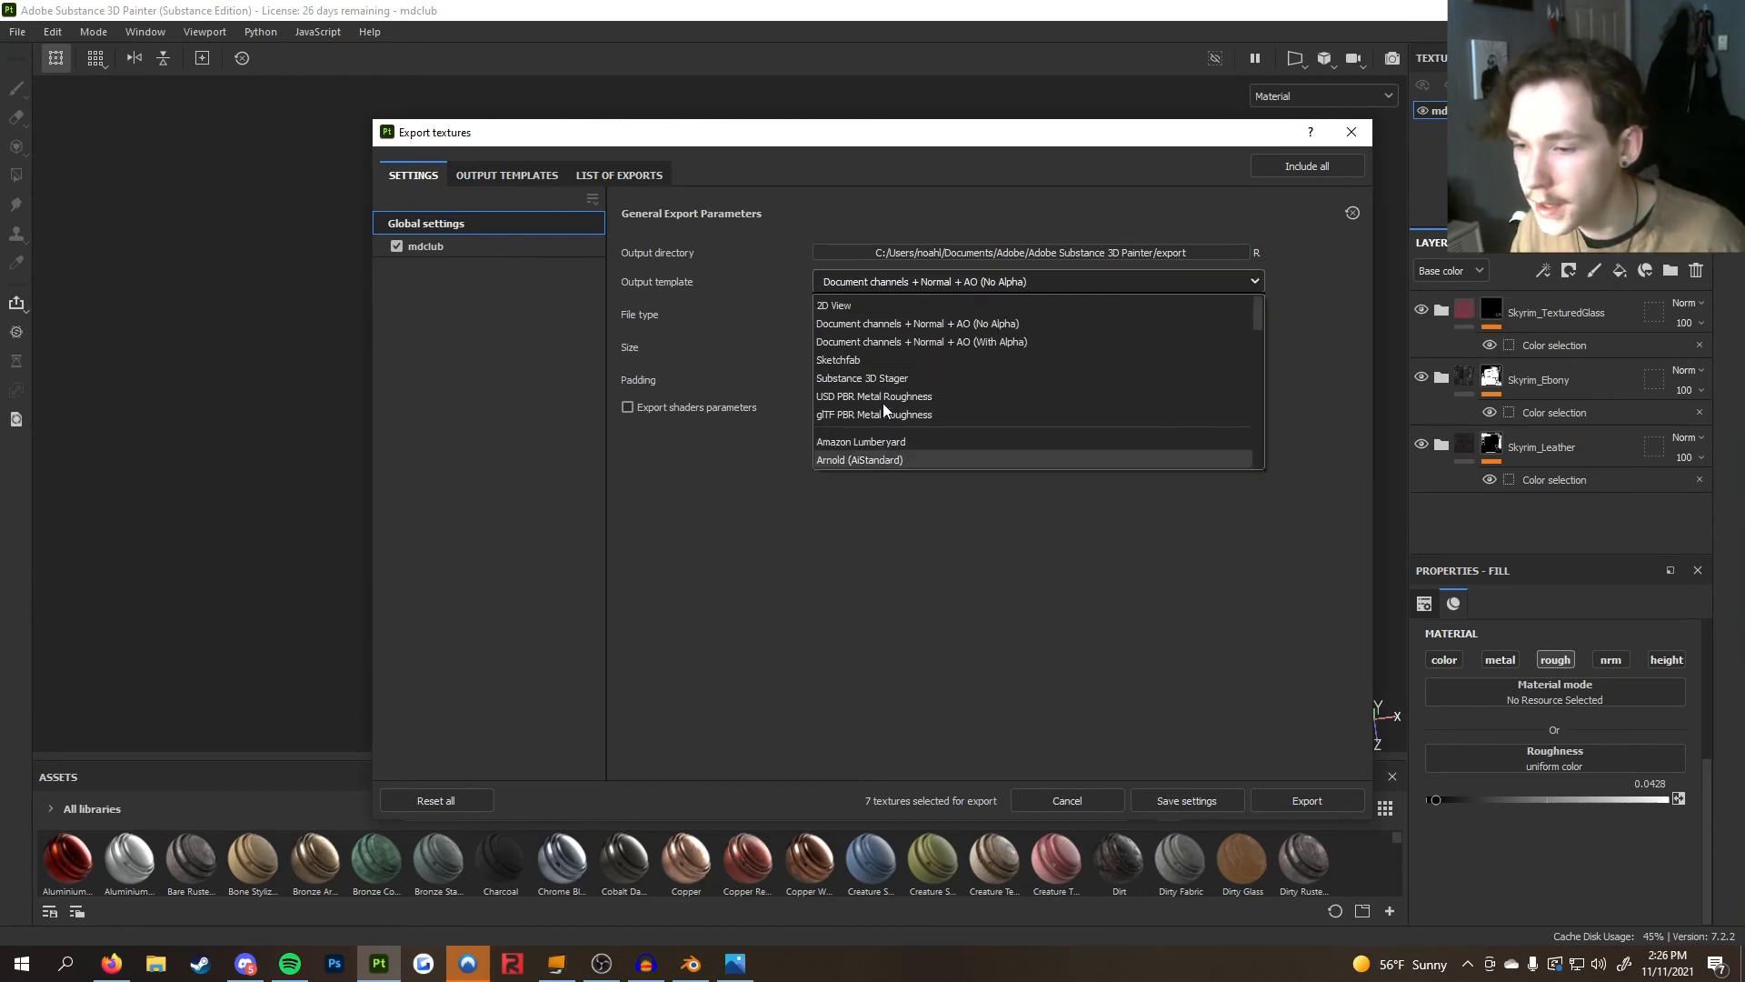
pyautogui.scroll(-8, 920, 368)
pyautogui.scroll(-3, 919, 365)
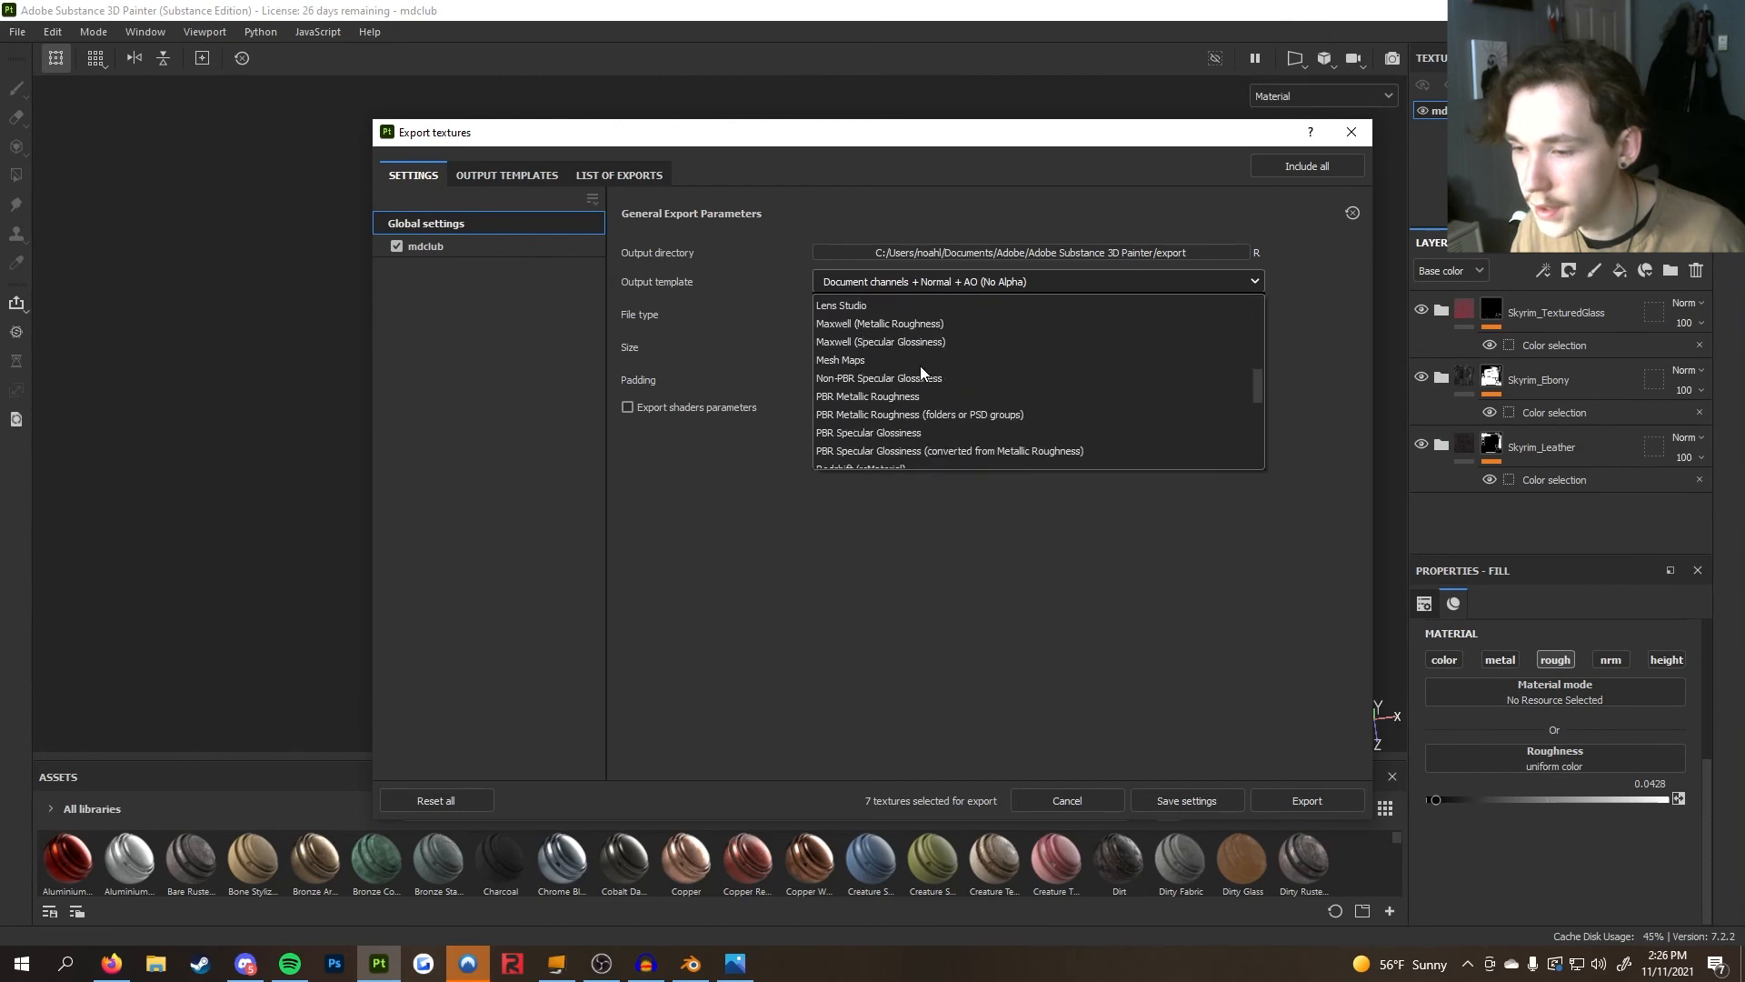
pyautogui.scroll(-1, 915, 402)
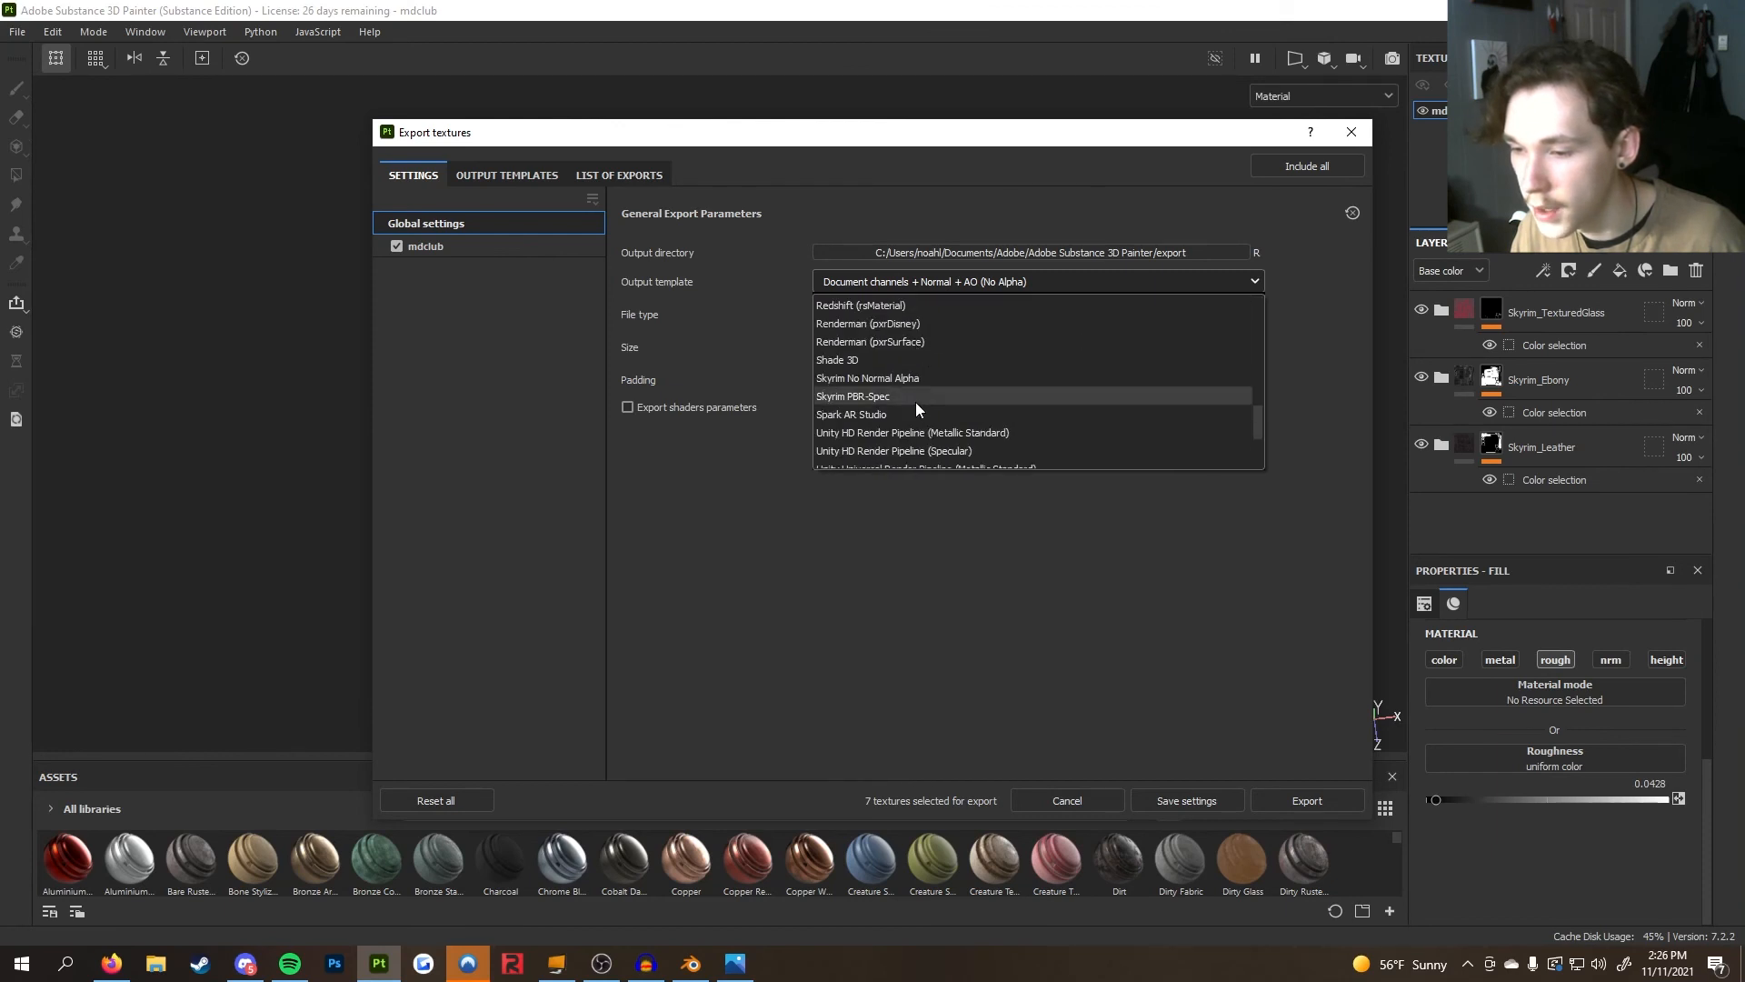
pyautogui.click(903, 395)
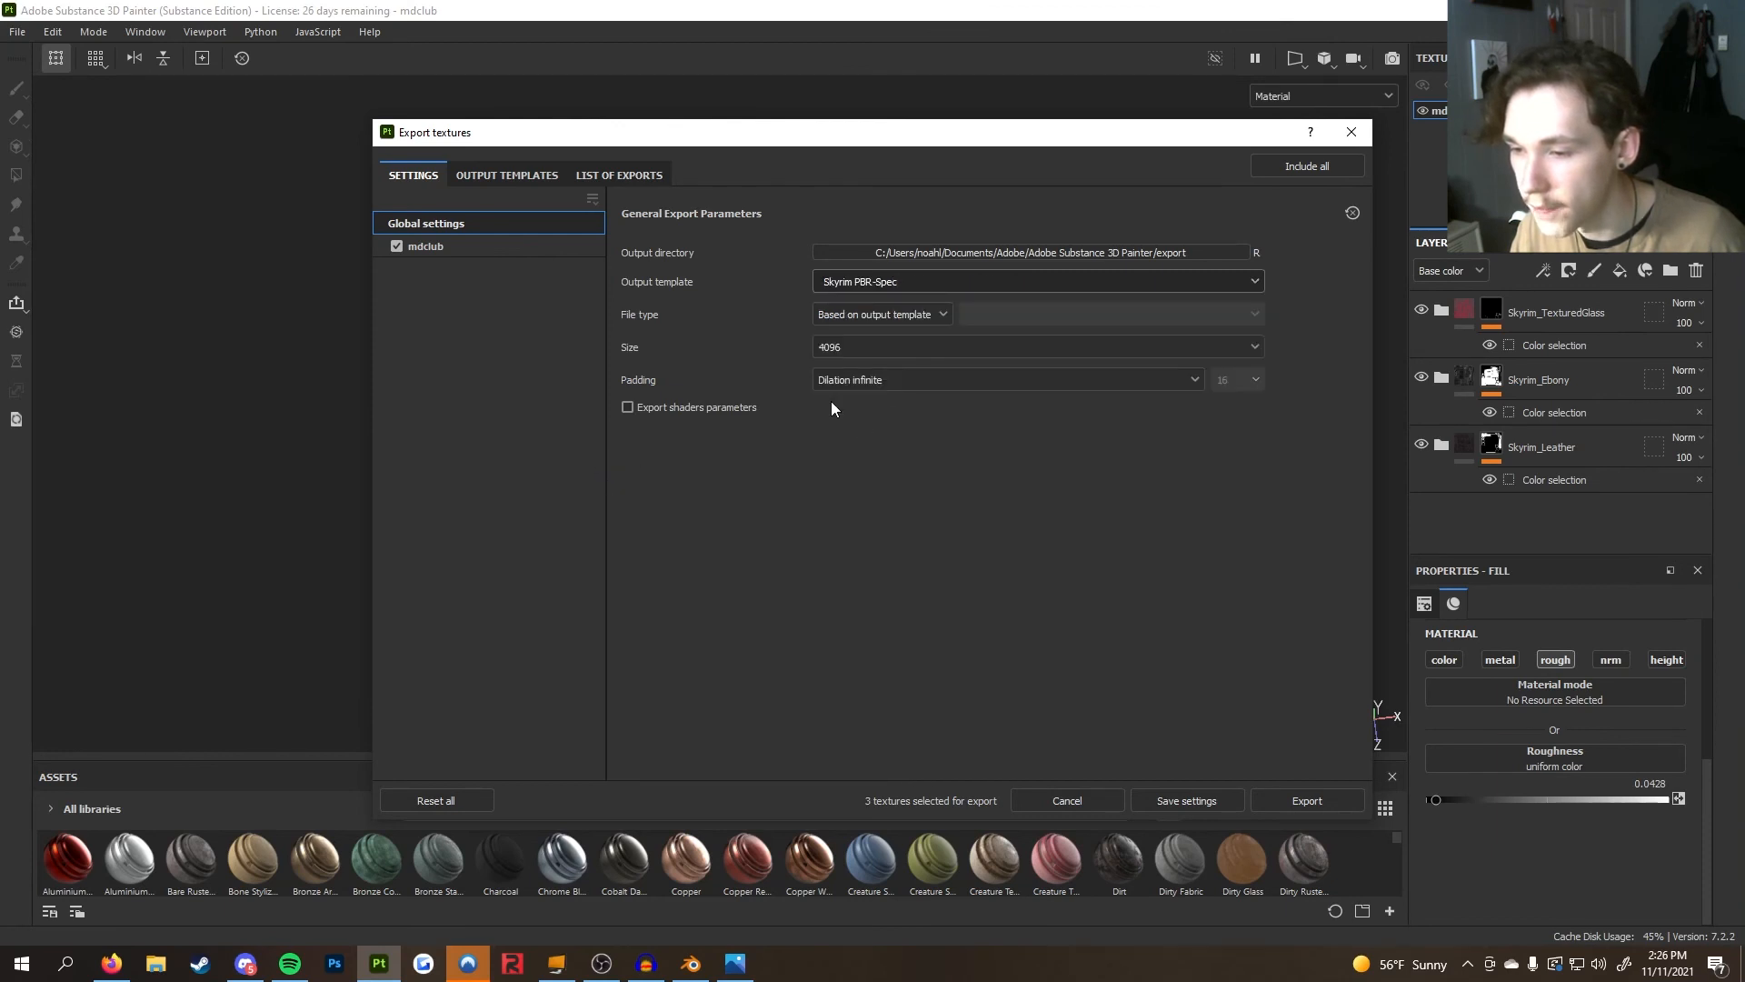
pyautogui.click(478, 249)
pyautogui.click(489, 231)
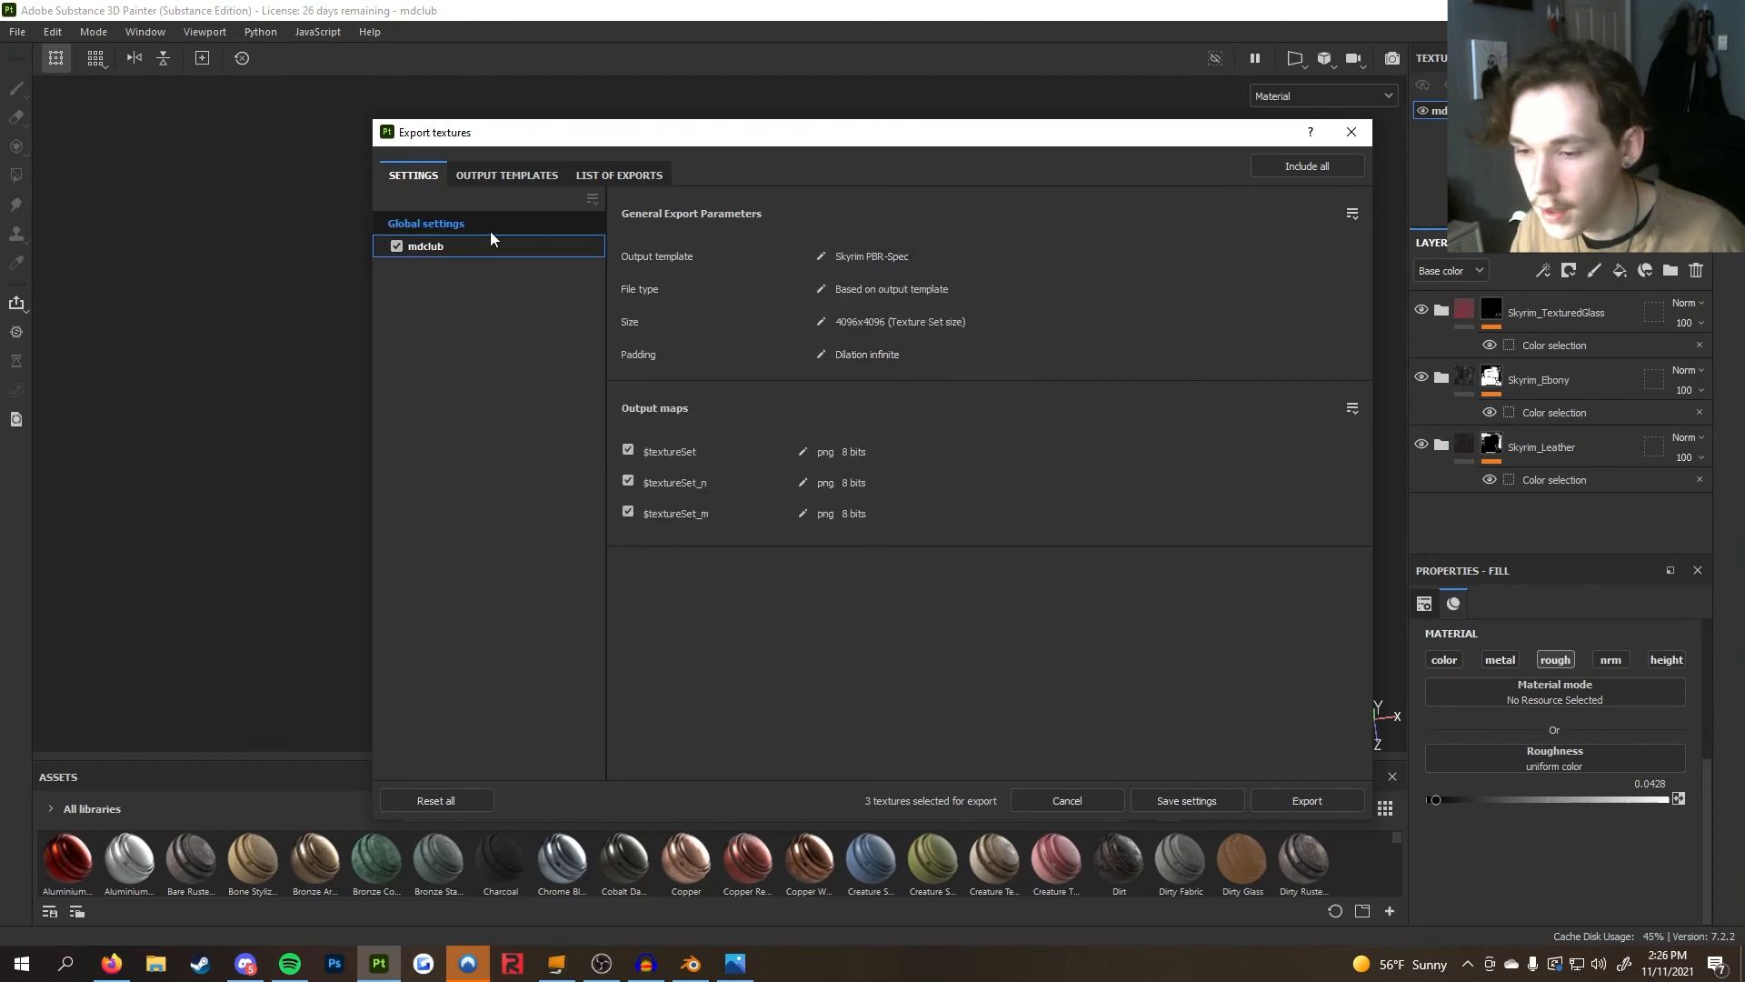
# Open the global export settings and browse the output directory to the Daedric Club Textures folder under Skyrim Mods > Morrowind
pyautogui.click(518, 247)
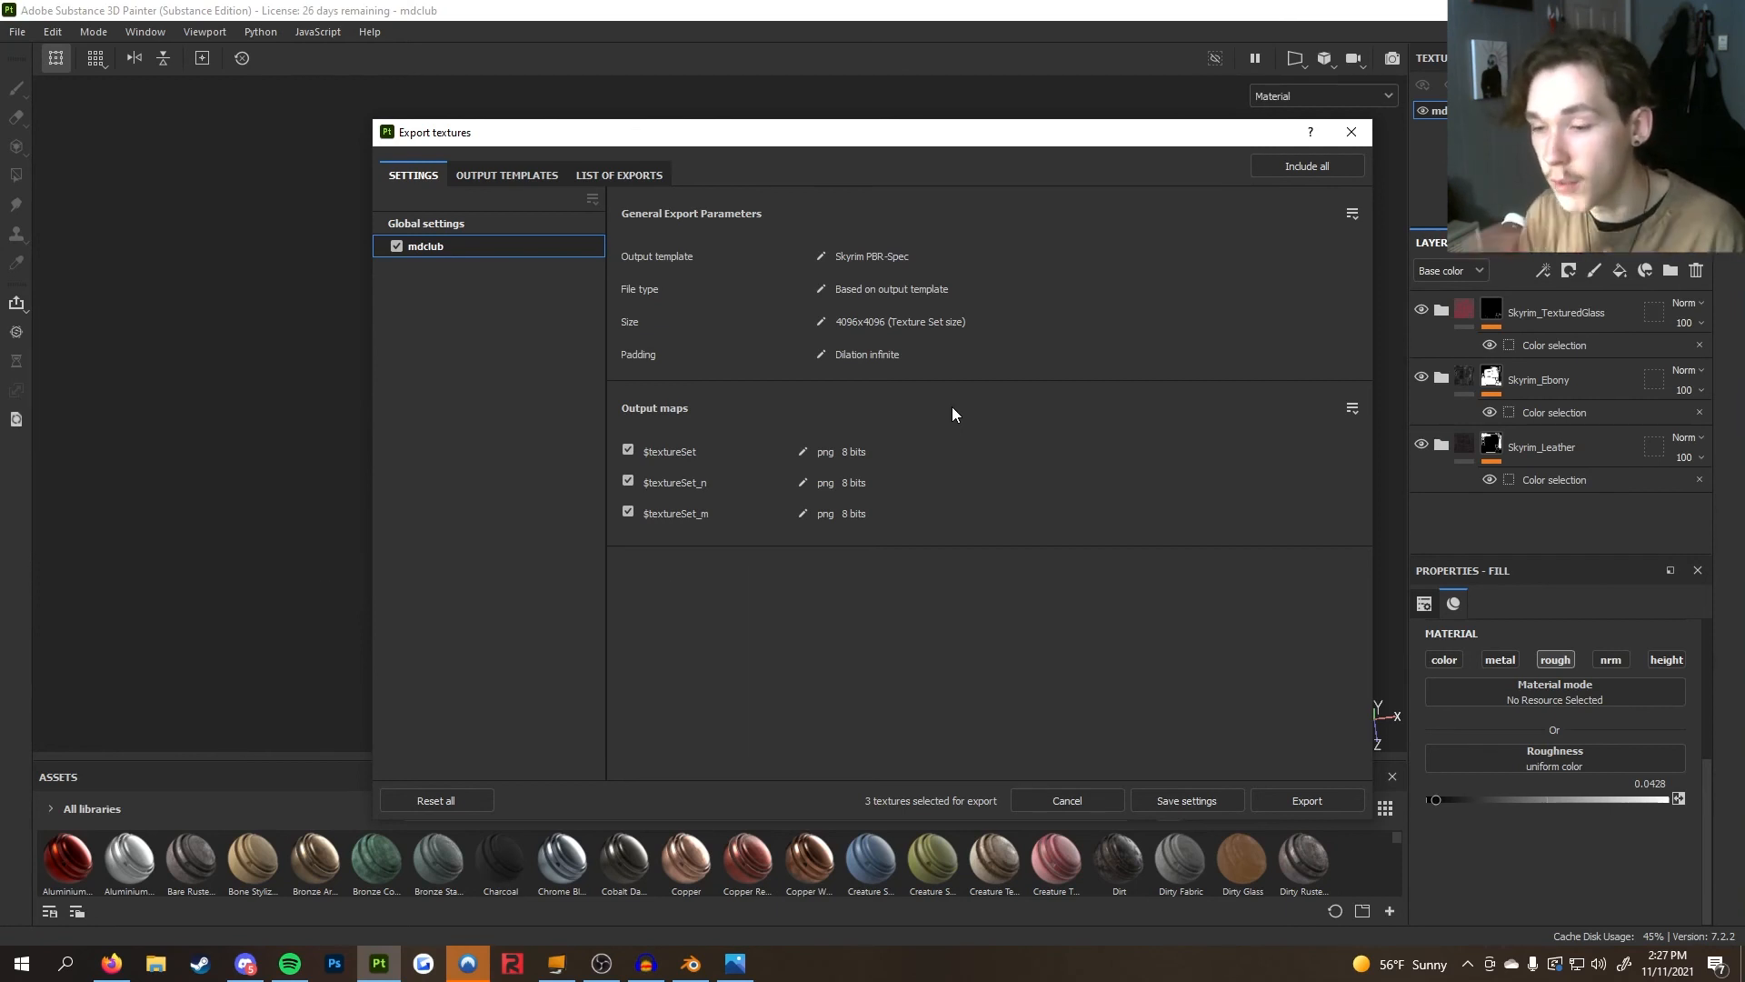
pyautogui.click(526, 227)
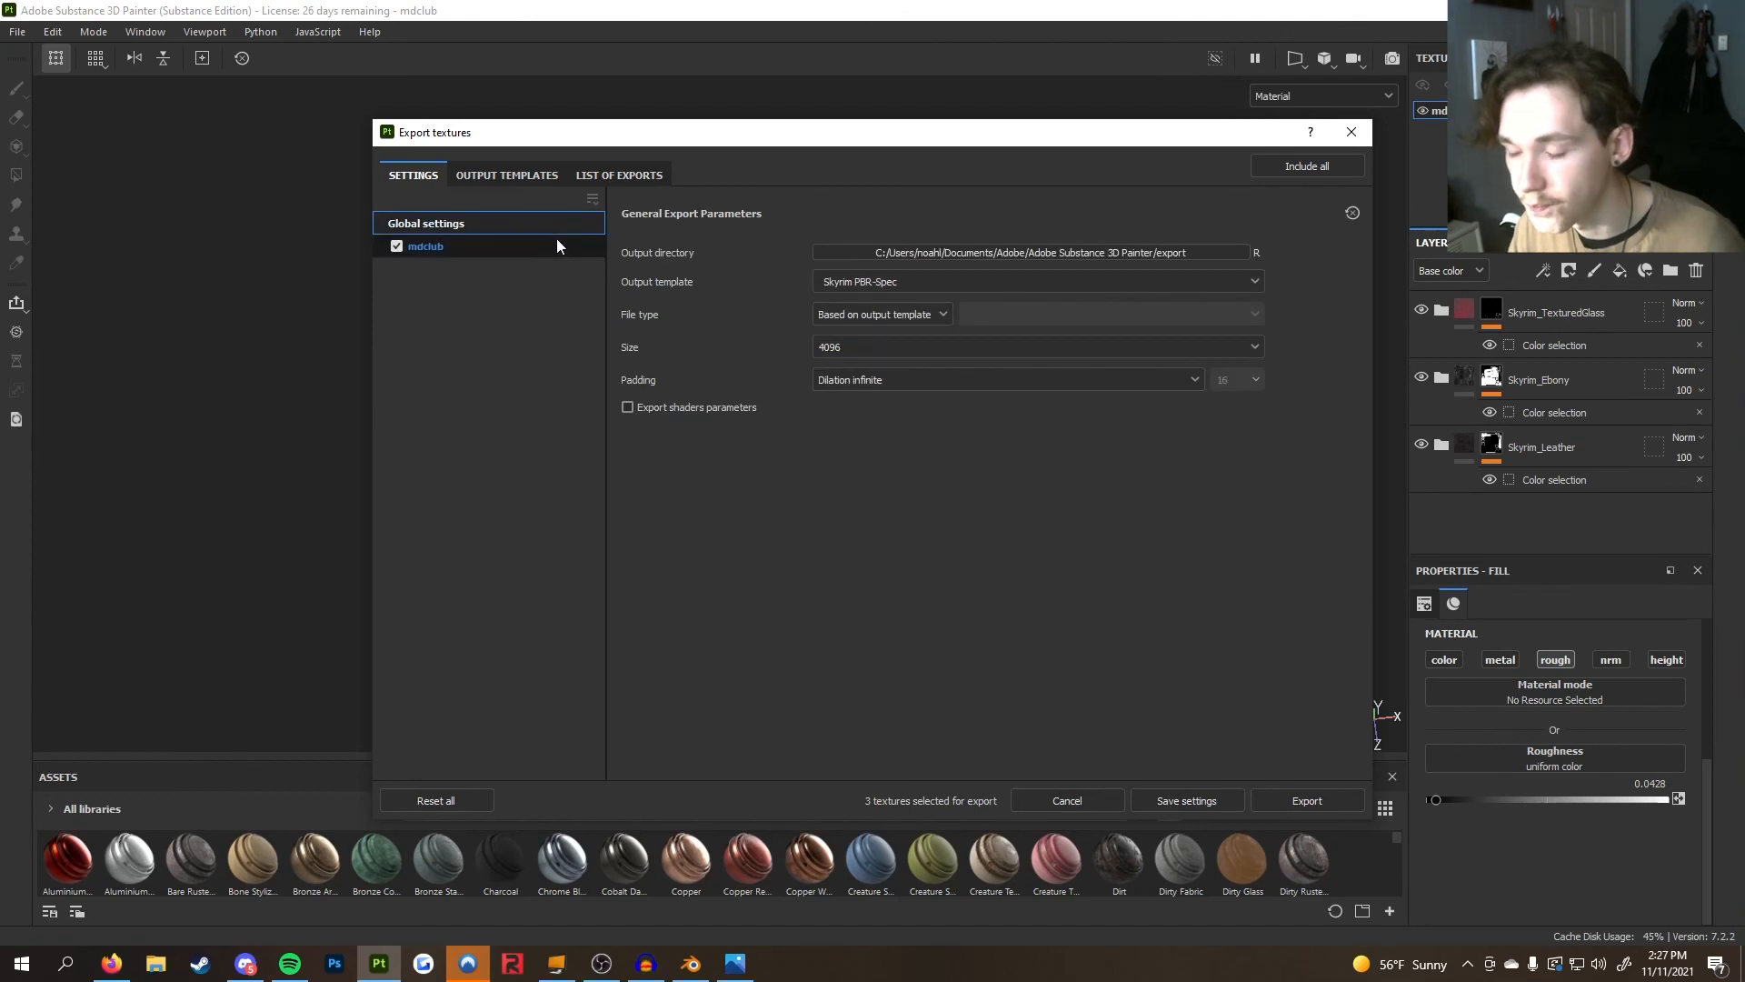
pyautogui.click(1045, 253)
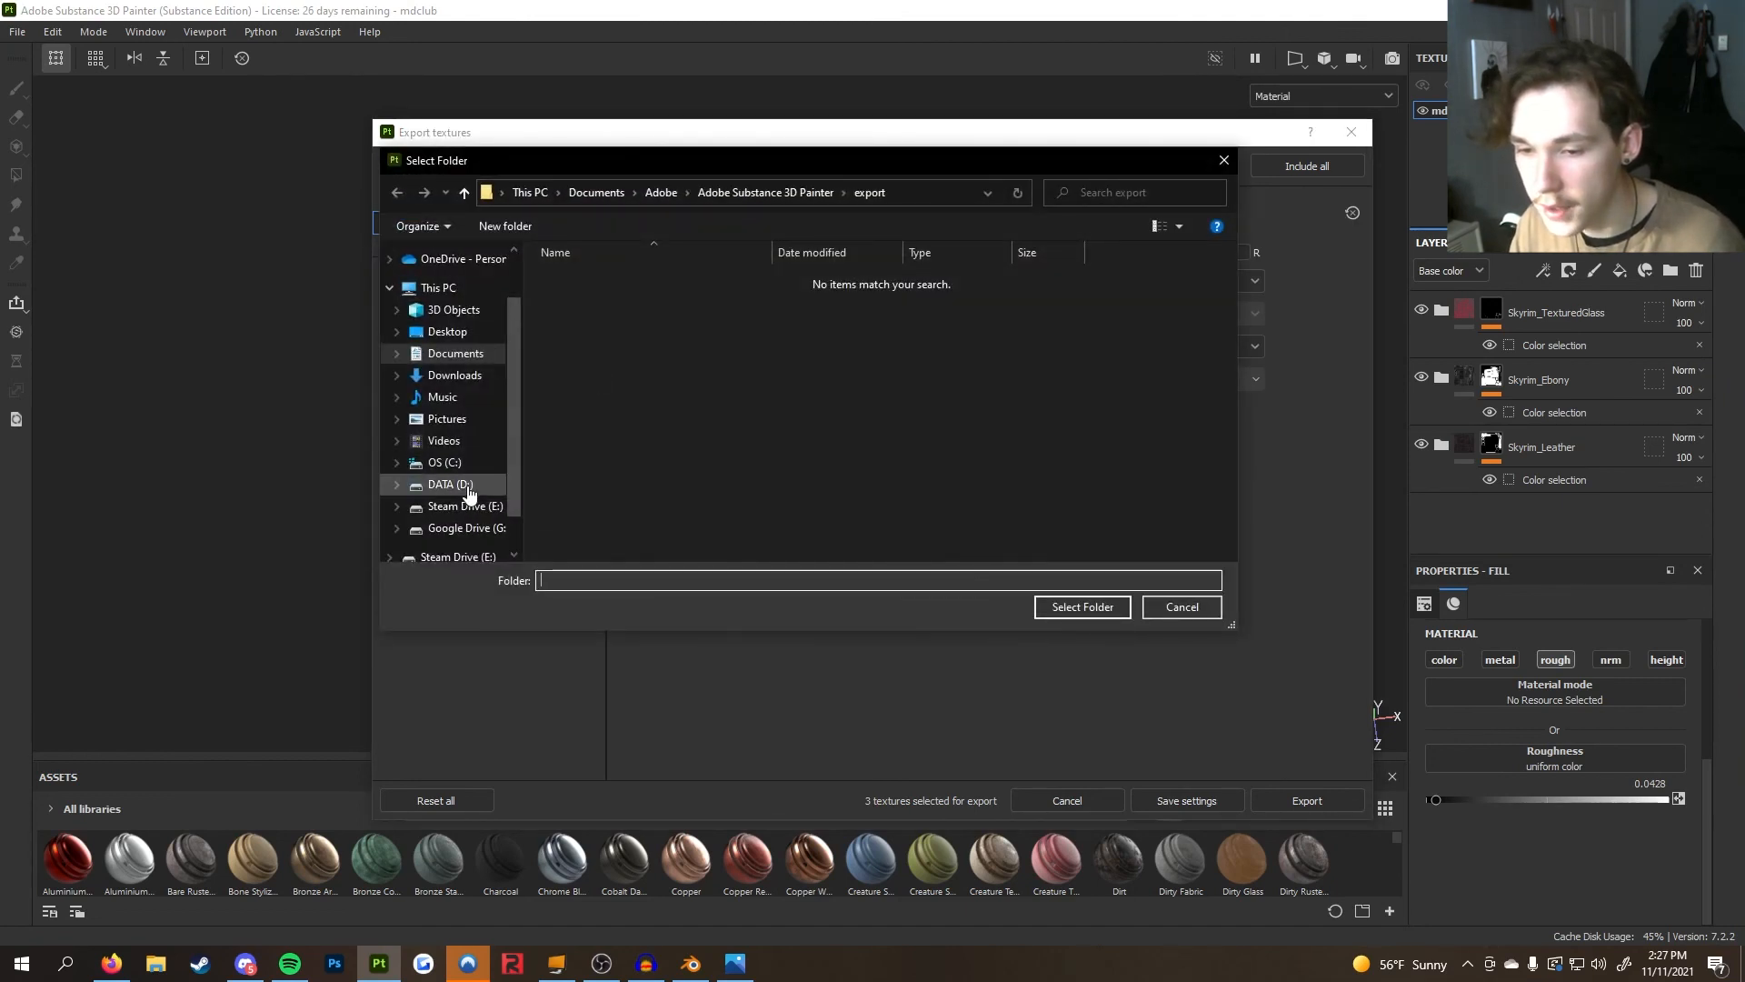
pyautogui.click(447, 333)
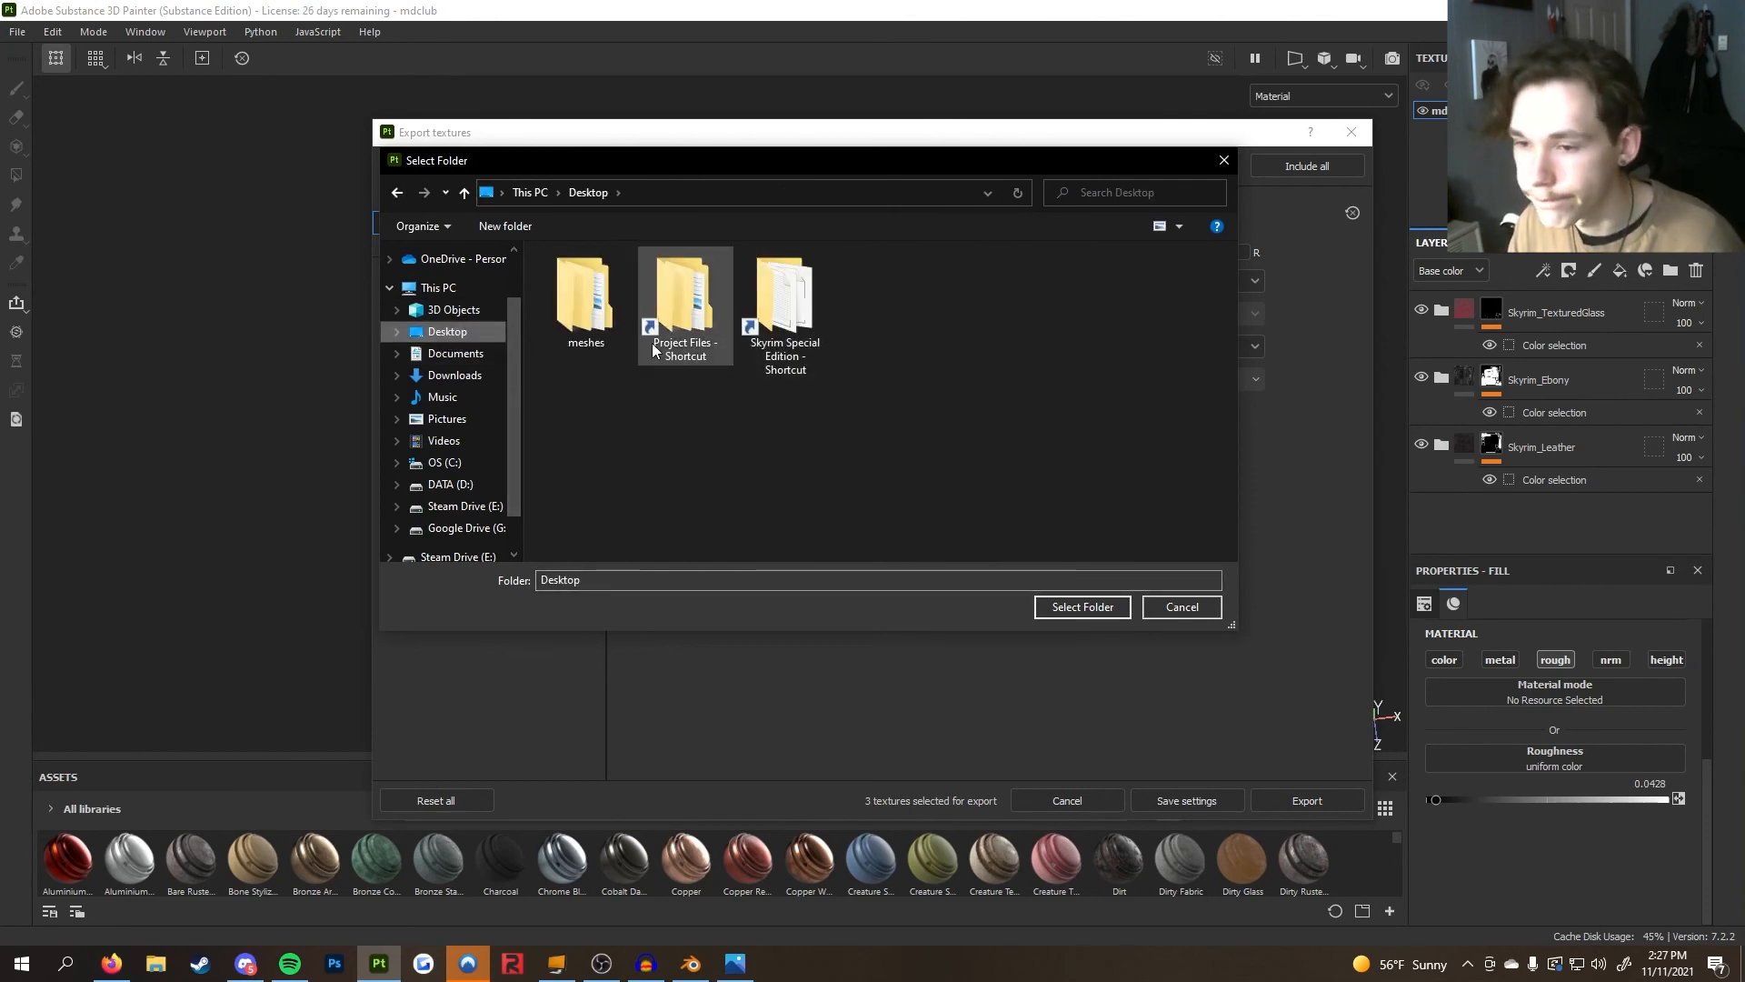
pyautogui.doubleClick(719, 307)
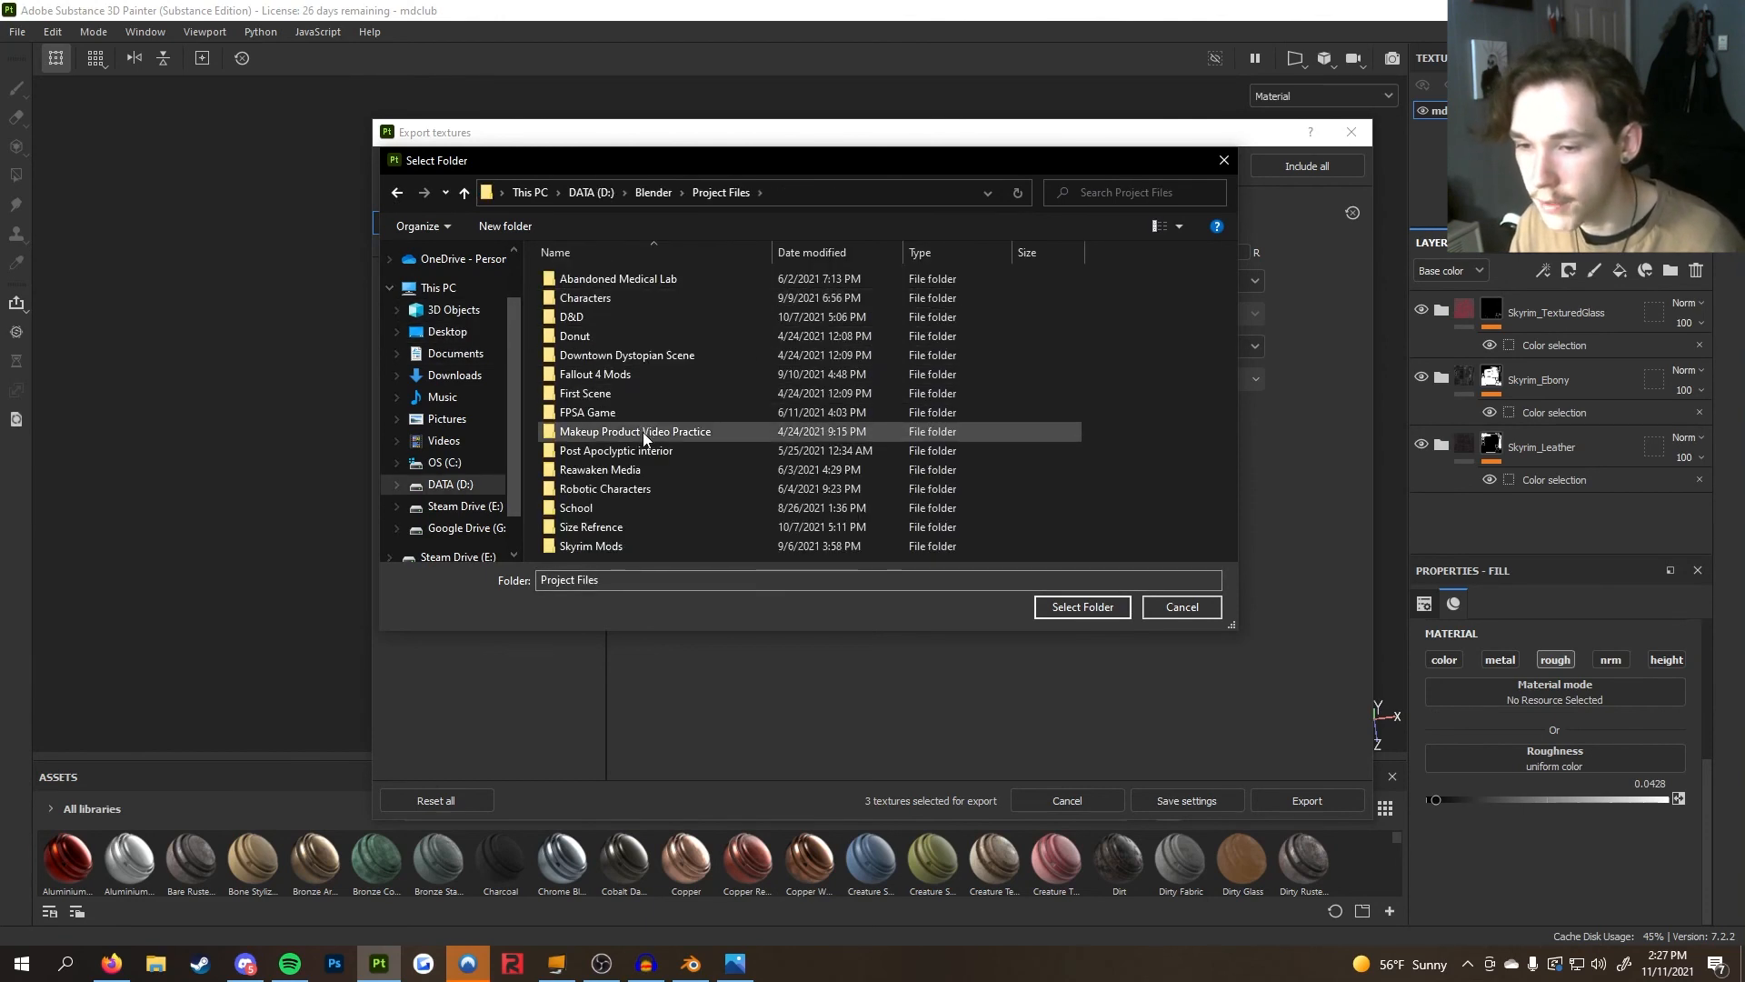
pyautogui.doubleClick(634, 543)
pyautogui.doubleClick(620, 334)
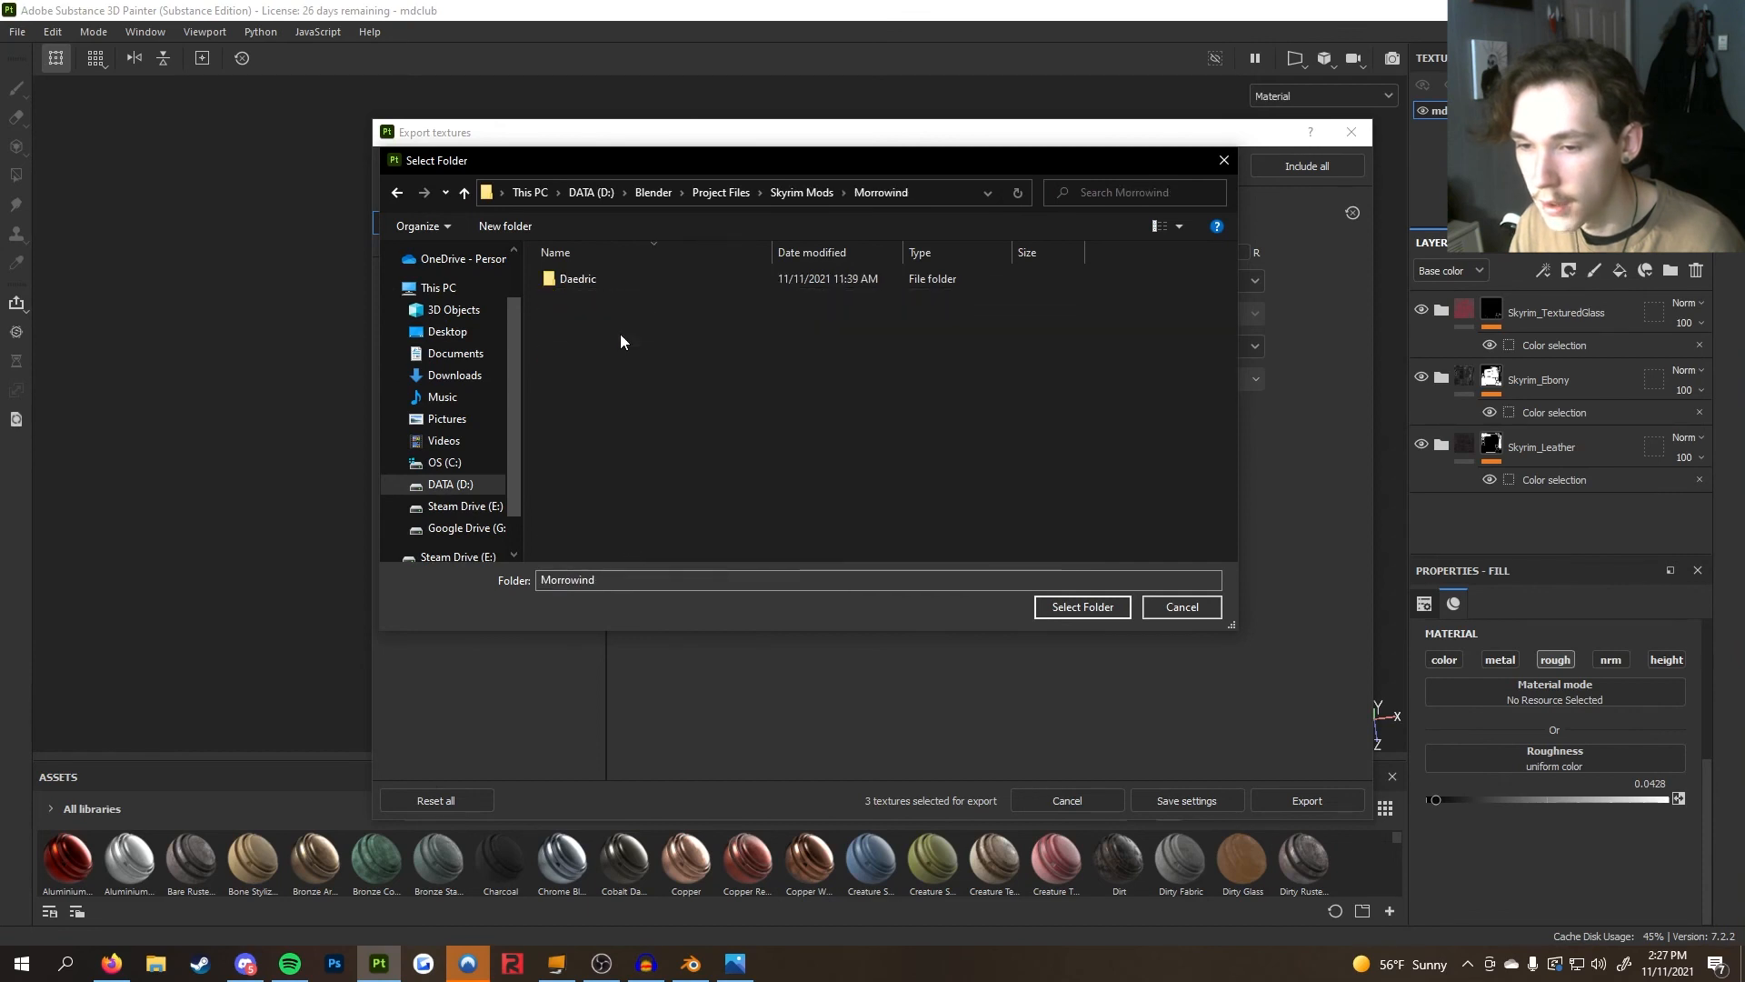
pyautogui.doubleClick(622, 286)
pyautogui.doubleClick(623, 299)
pyautogui.doubleClick(615, 287)
# Create a new folder named Skyrim inside the Textures folder
pyautogui.rightClick(648, 372)
pyautogui.moveTo(728, 574)
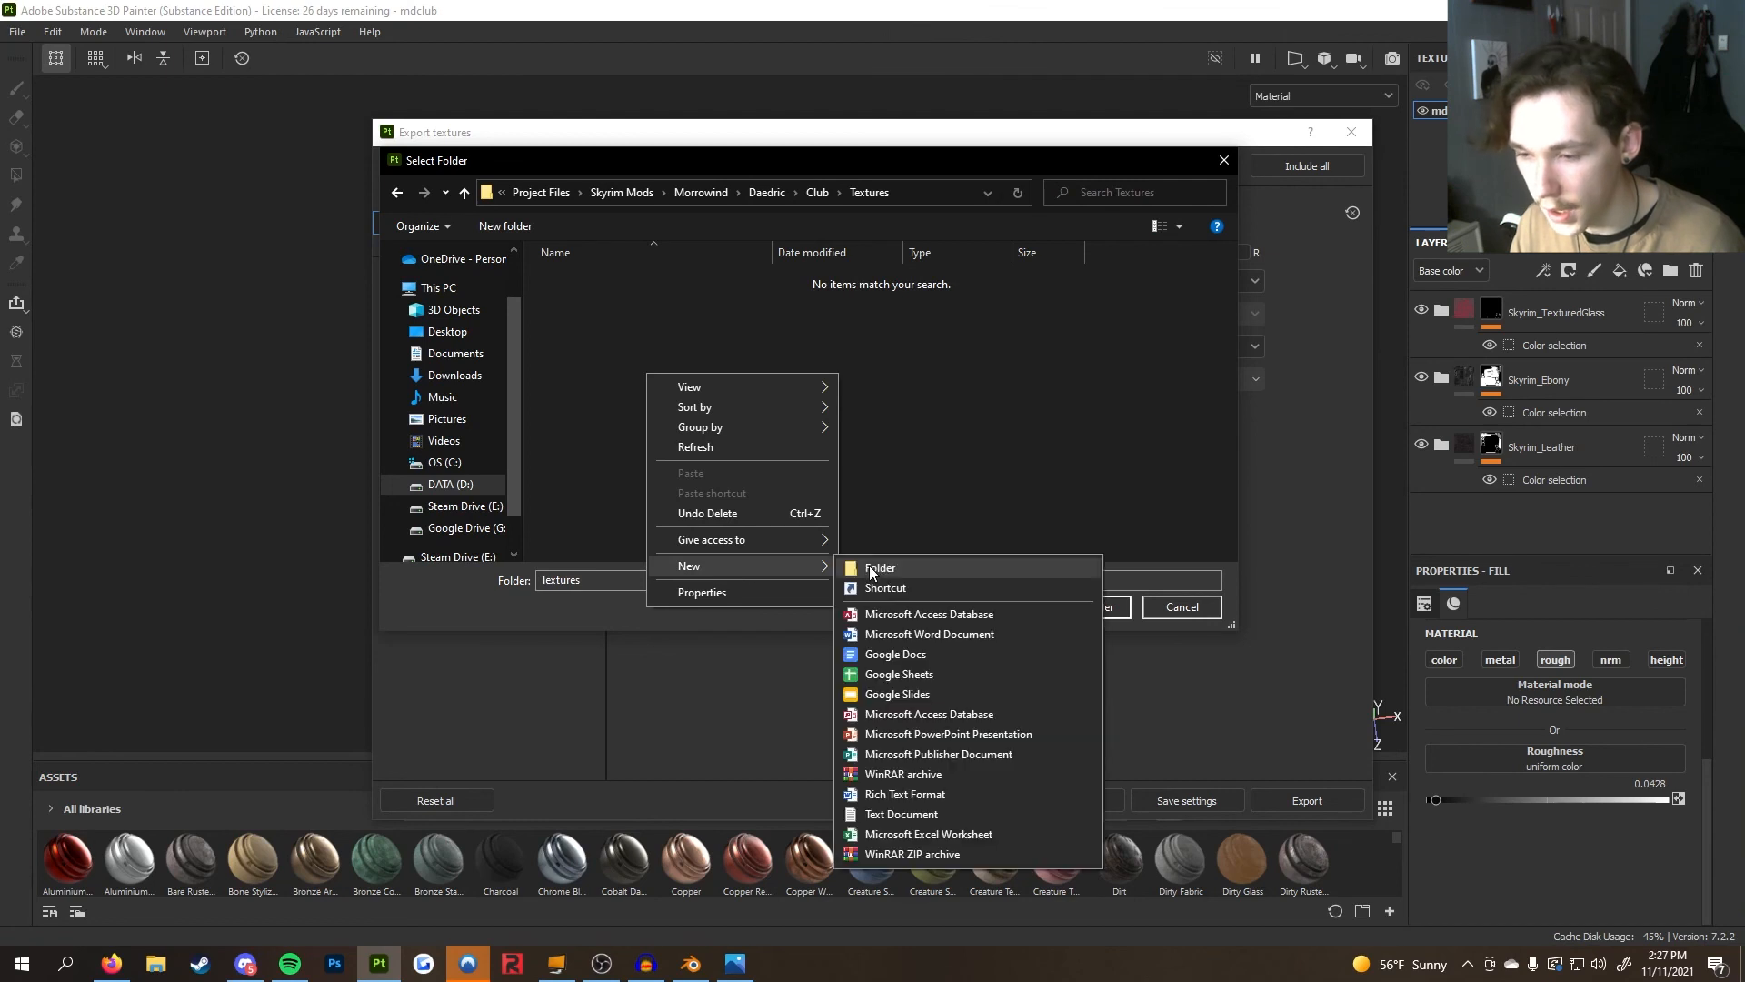
pyautogui.click(862, 560)
pyautogui.write('Skyrim')
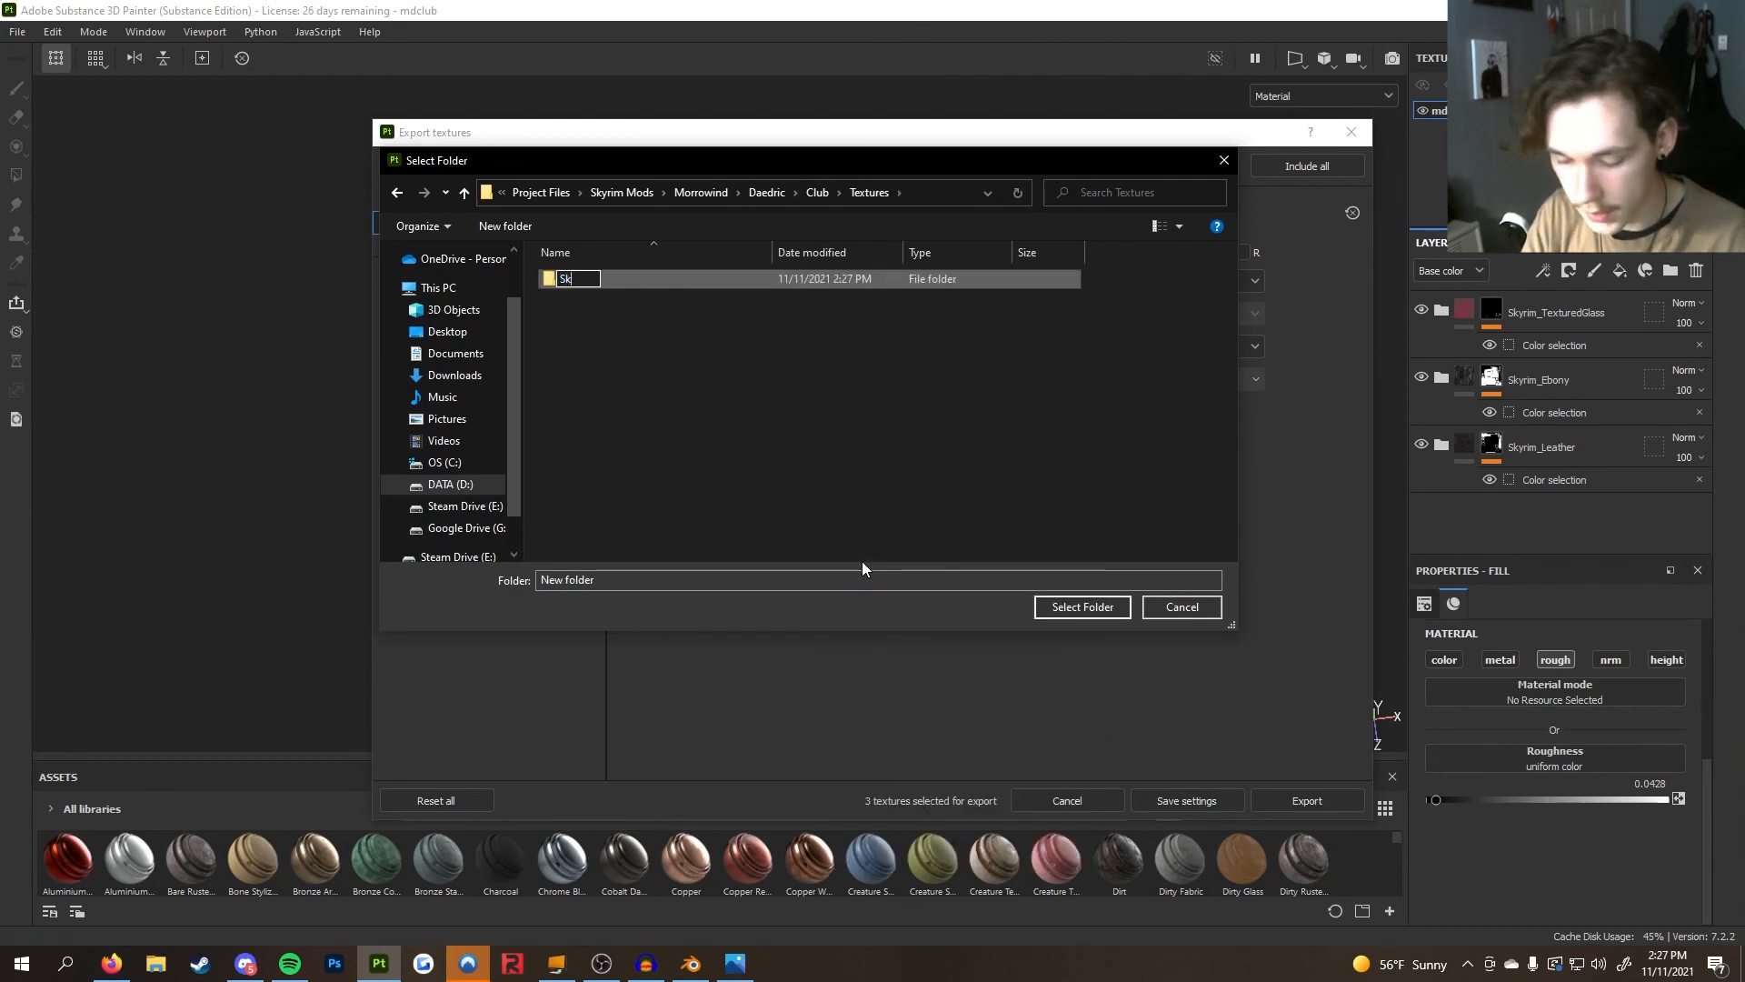
pyautogui.press('Return')
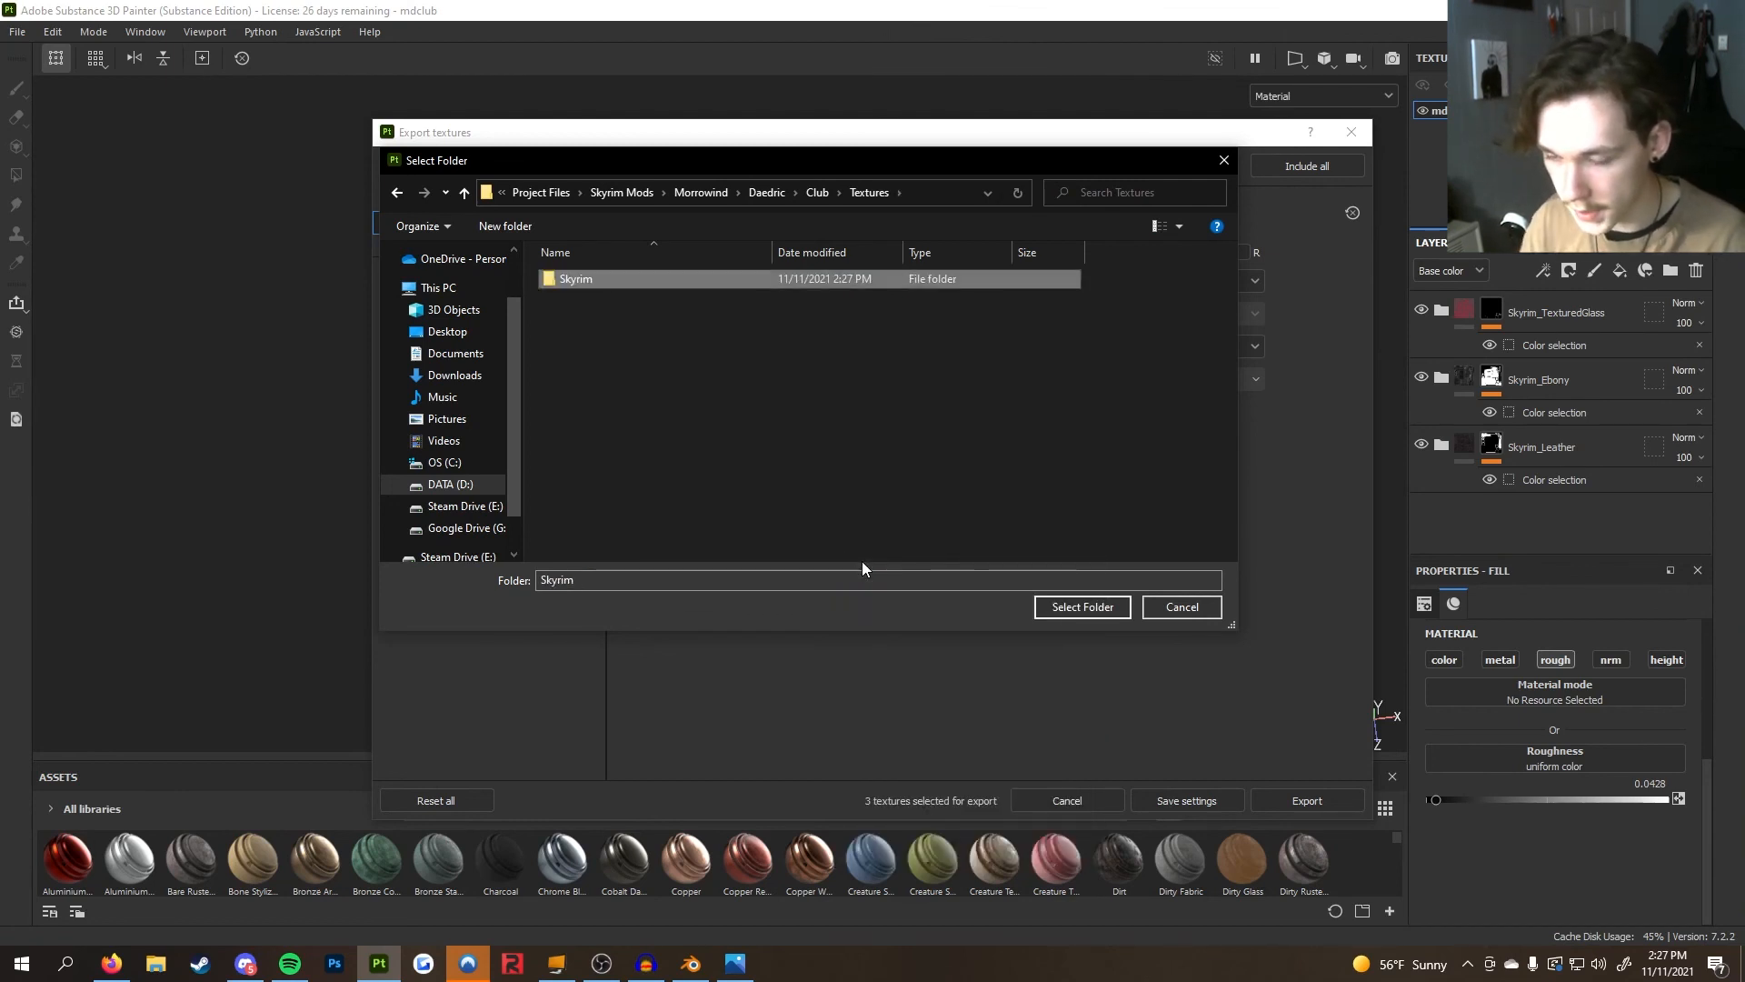
# Create a second new folder named Render inside the Textures folder
pyautogui.rightClick(770, 434)
pyautogui.moveTo(895, 628)
pyautogui.click(987, 627)
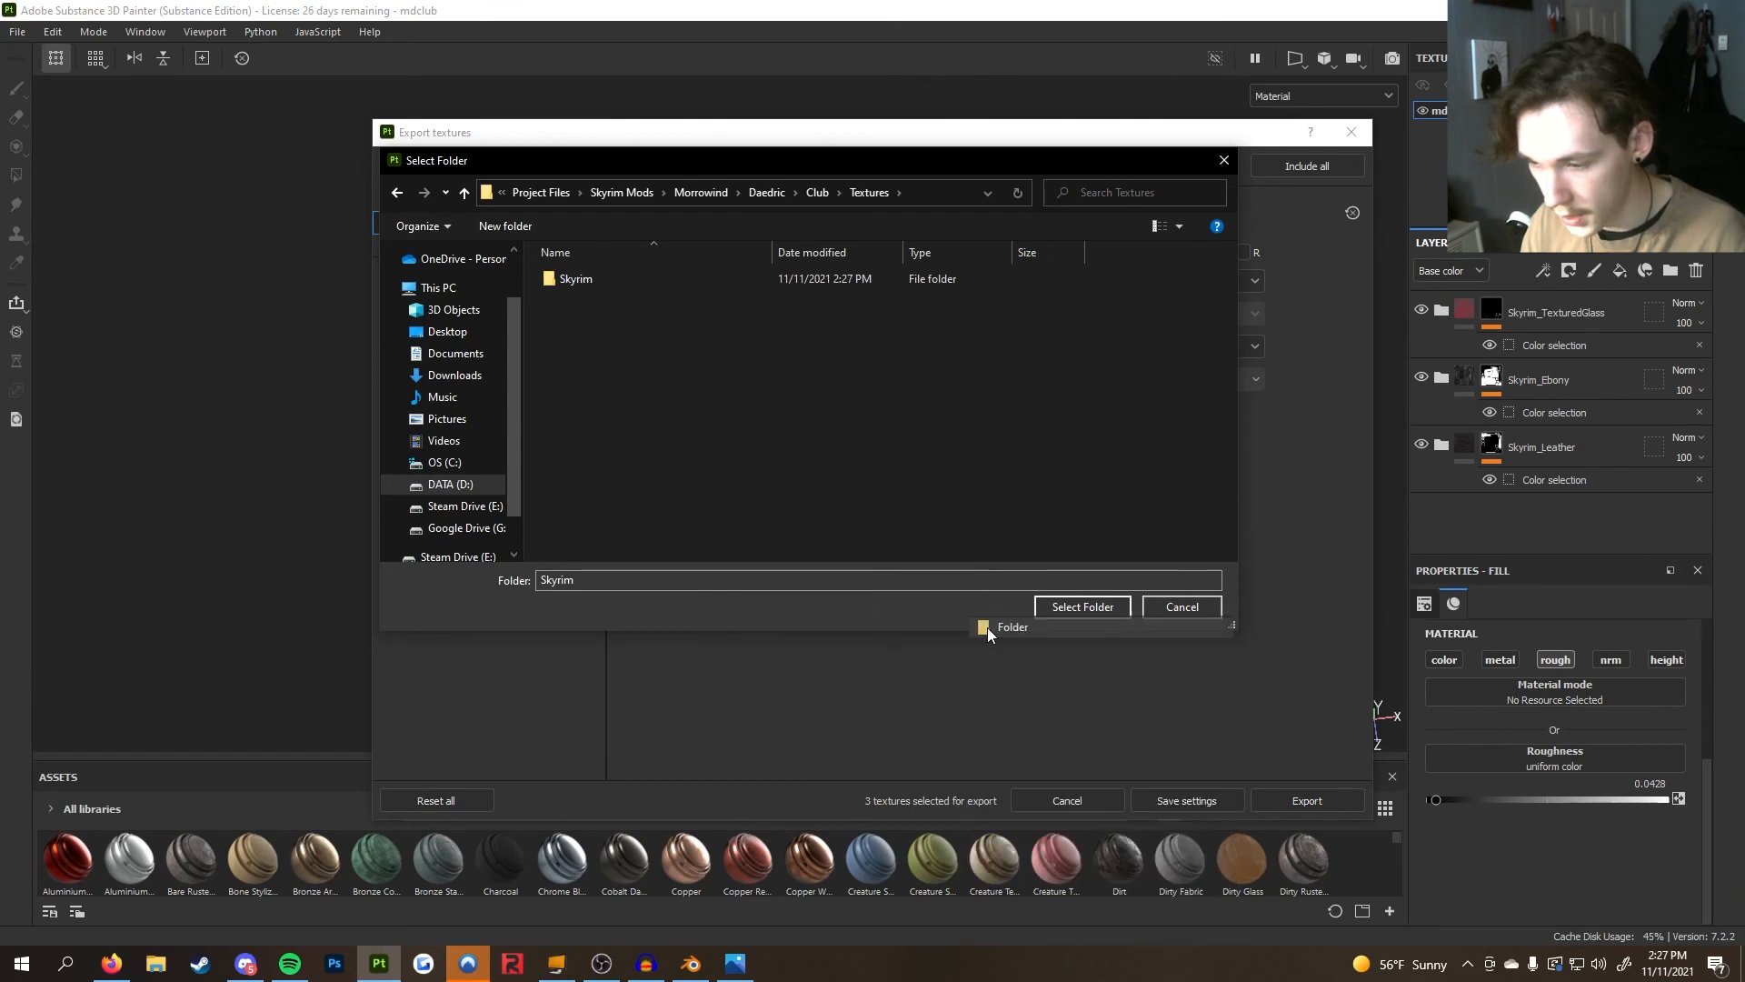
pyautogui.write('Render')
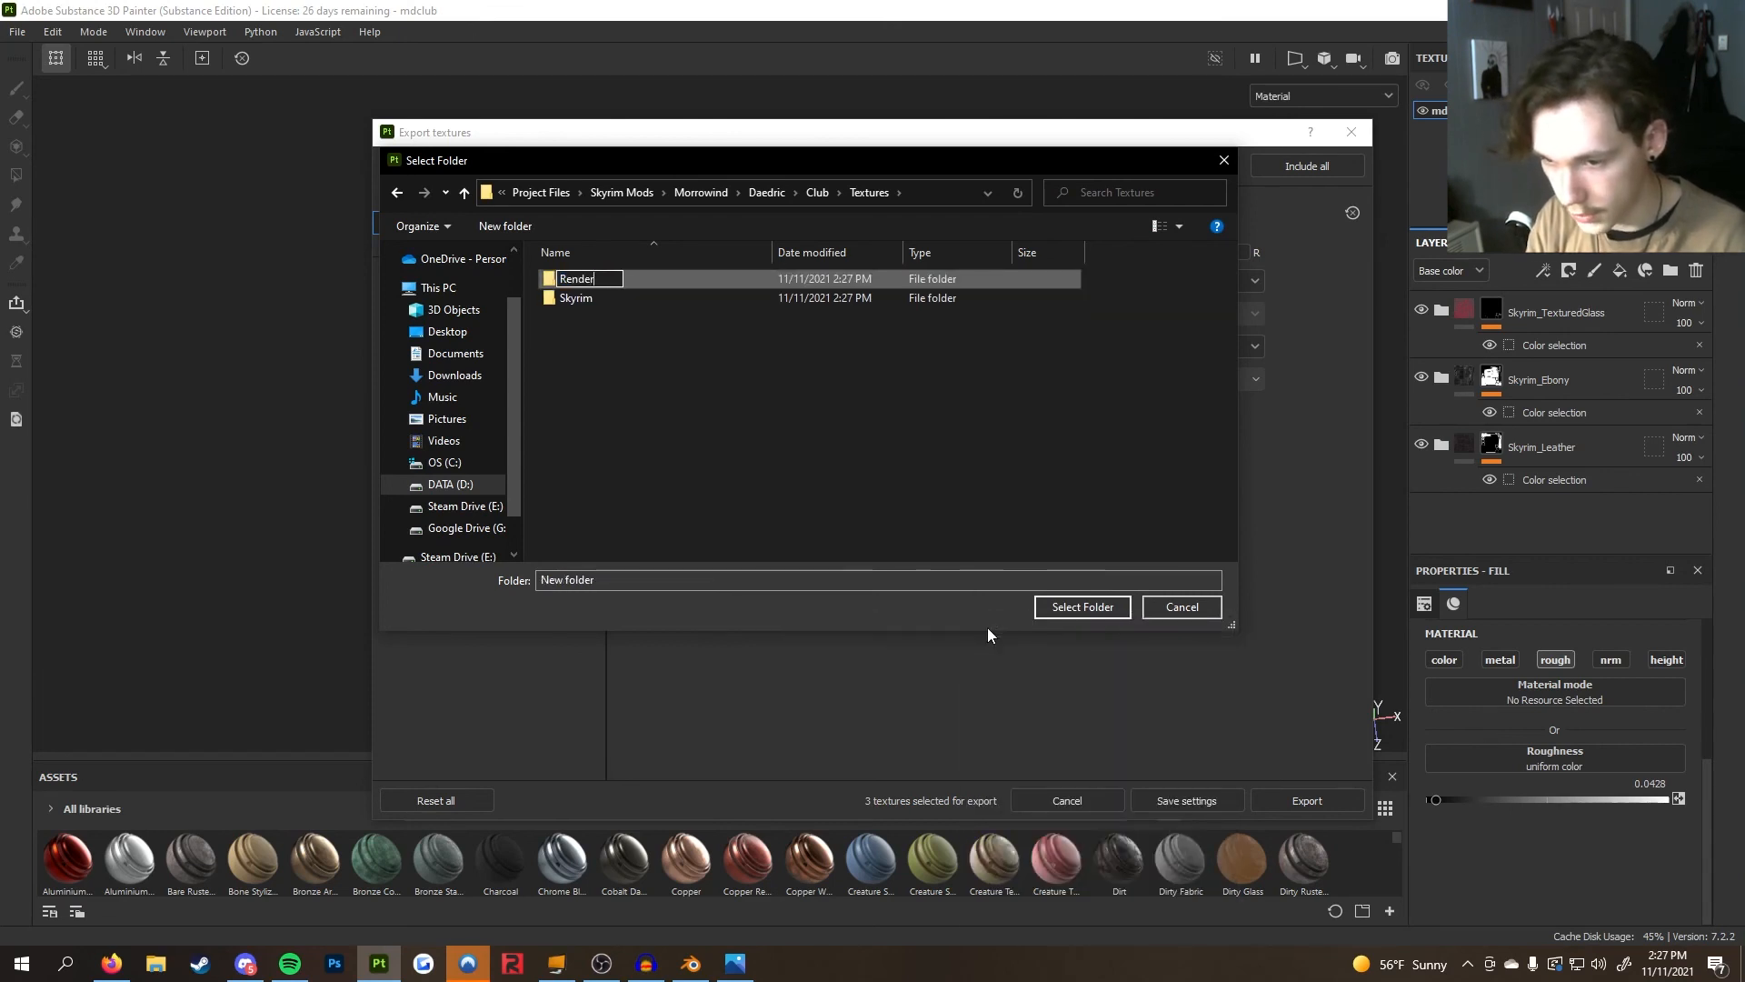
pyautogui.press('Return')
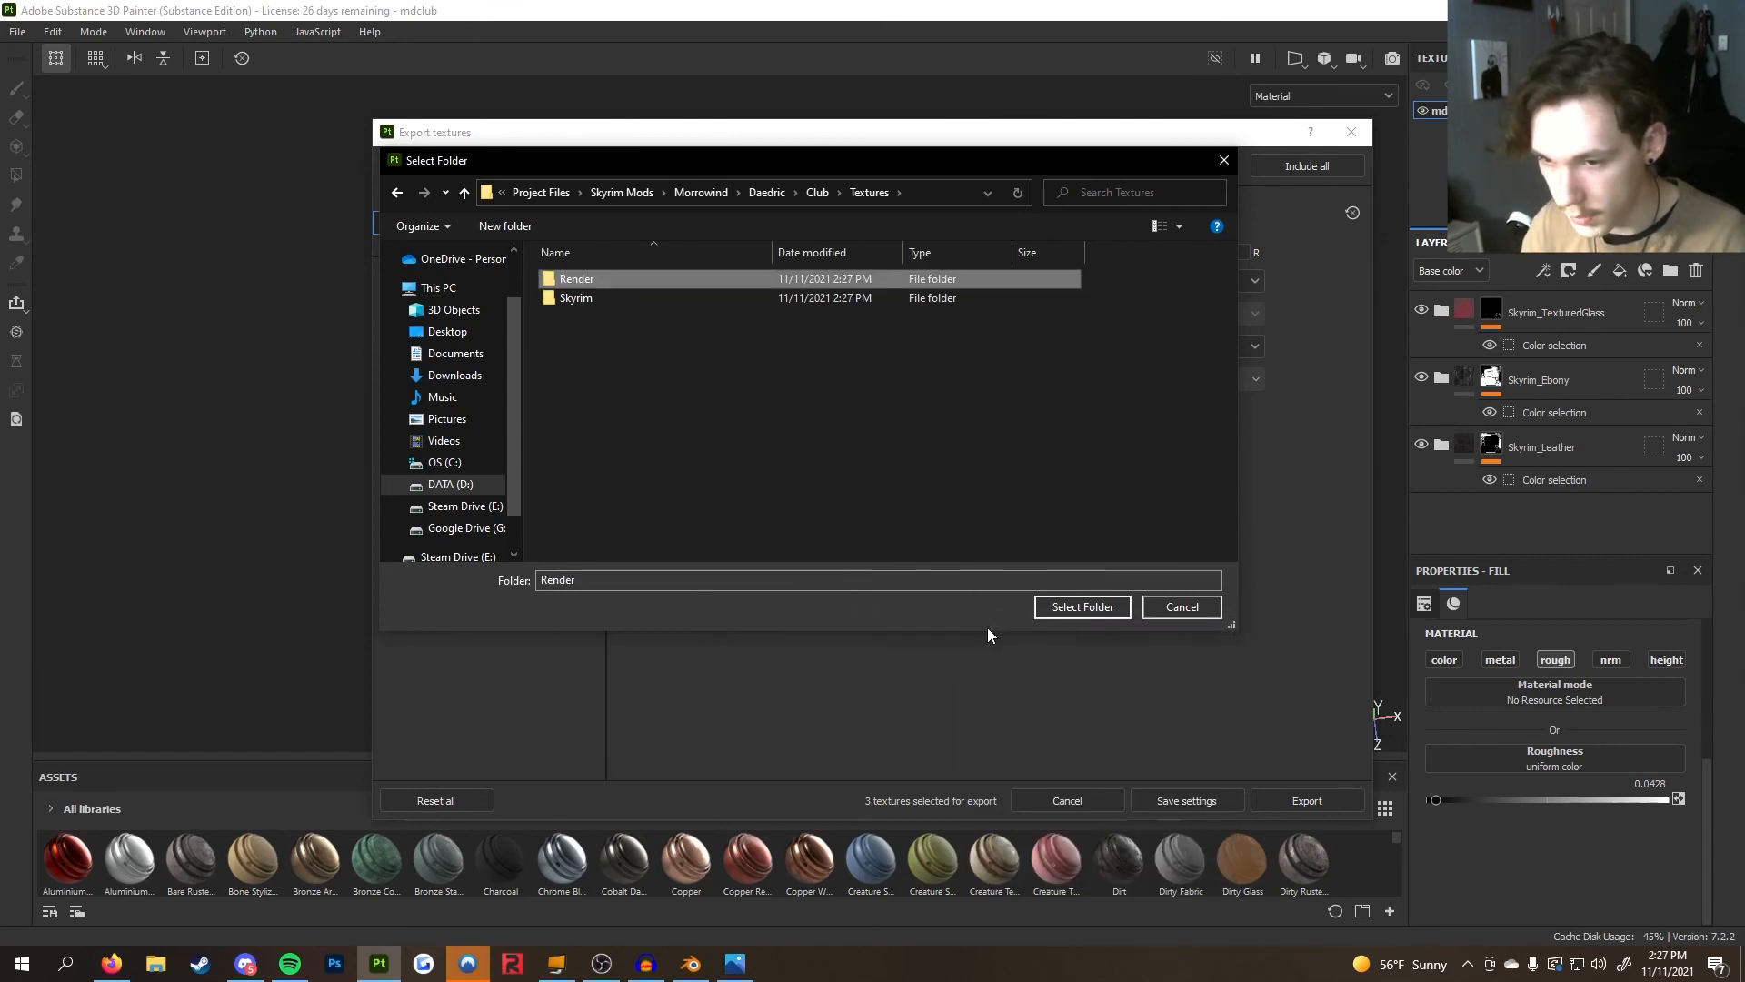
# Set the output directory to the new Skyrim folder and export the mdclub textures
pyautogui.doubleClick(787, 298)
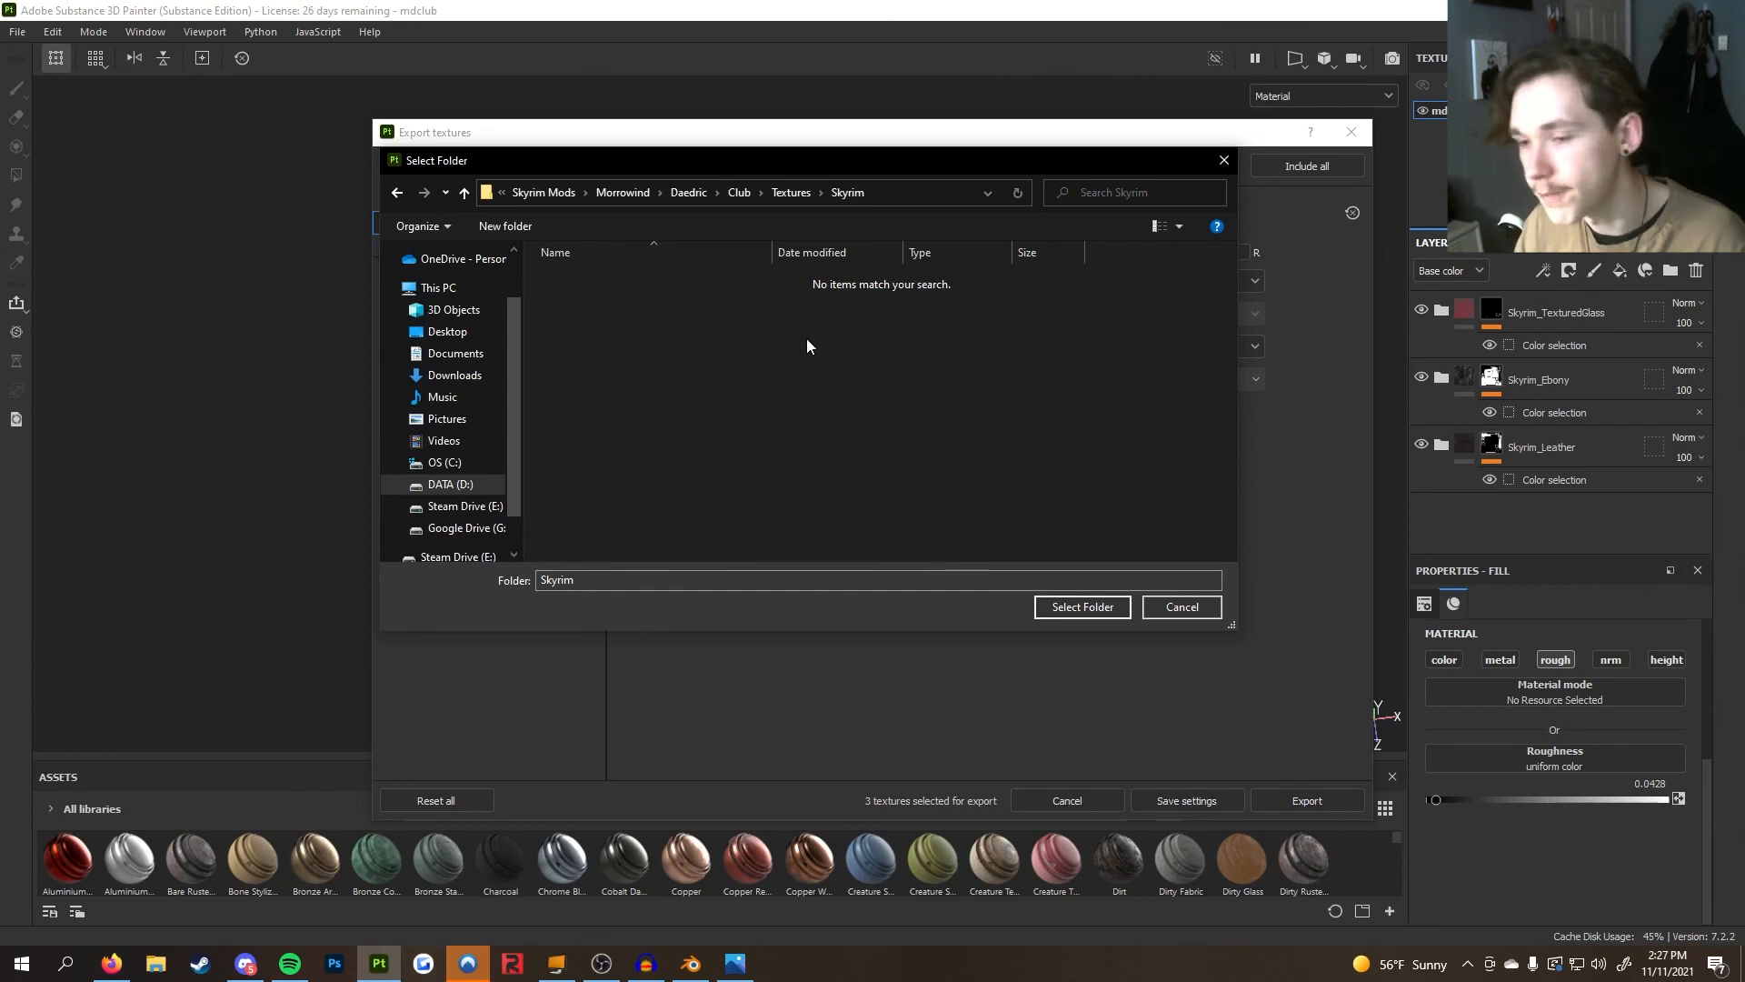
pyautogui.click(1095, 606)
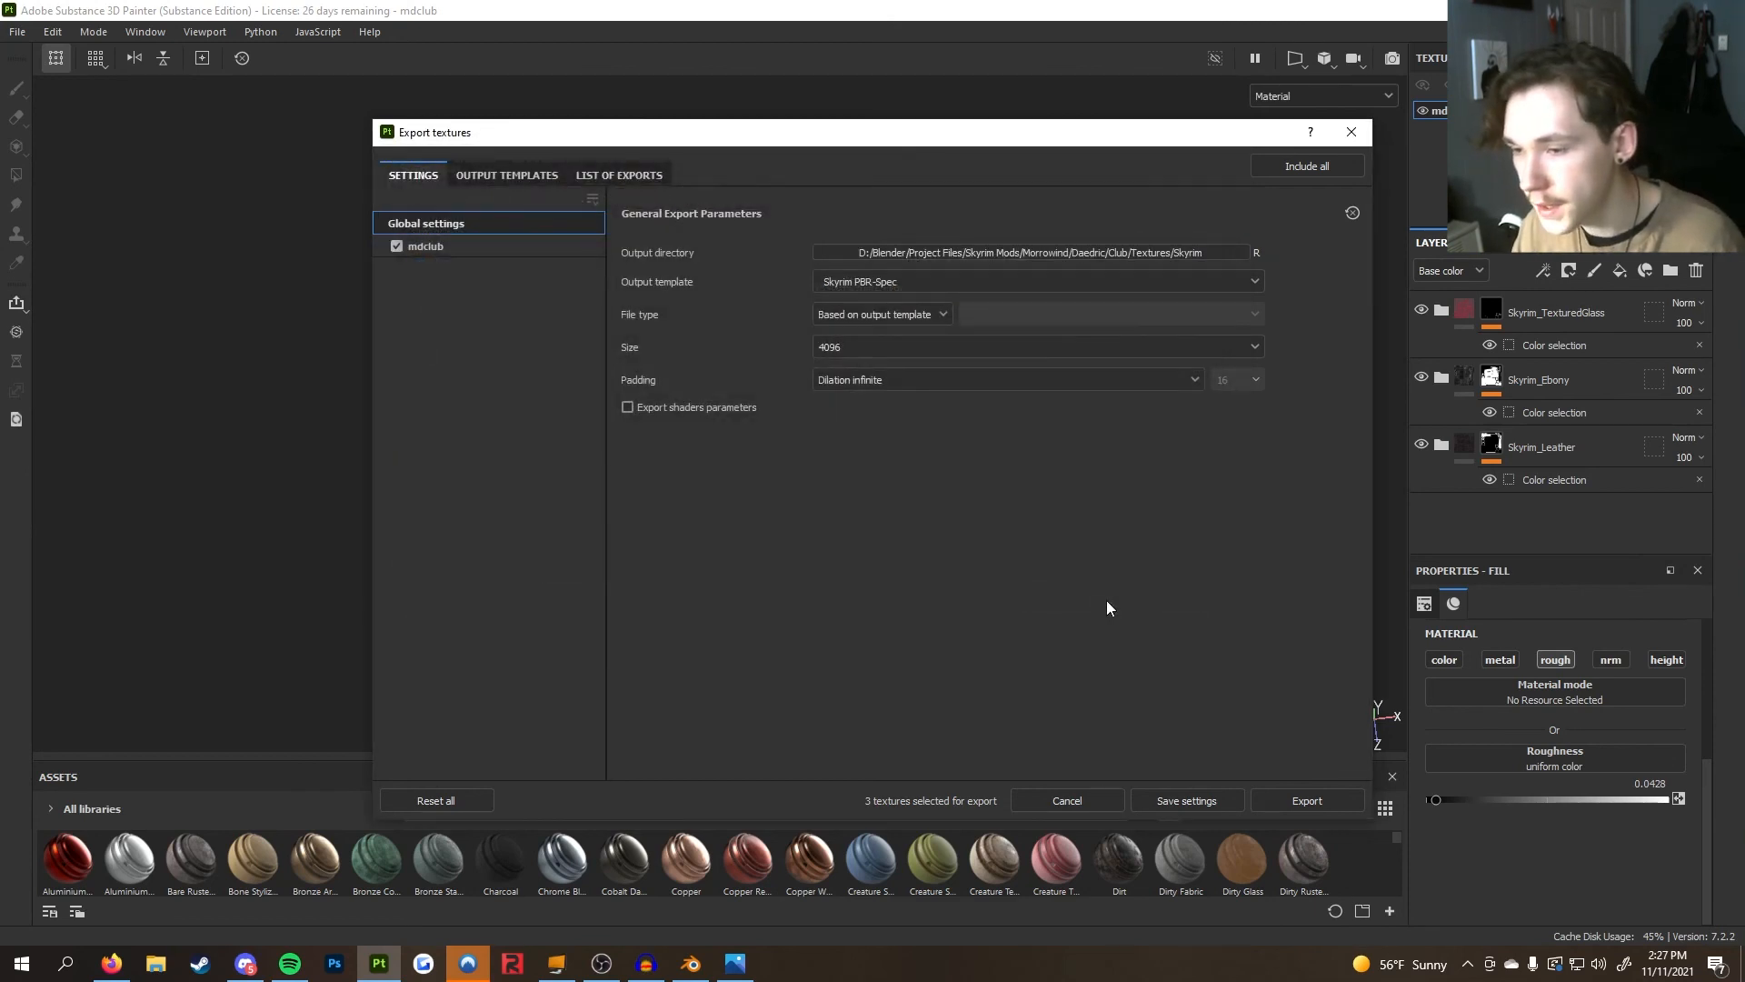
pyautogui.click(1328, 800)
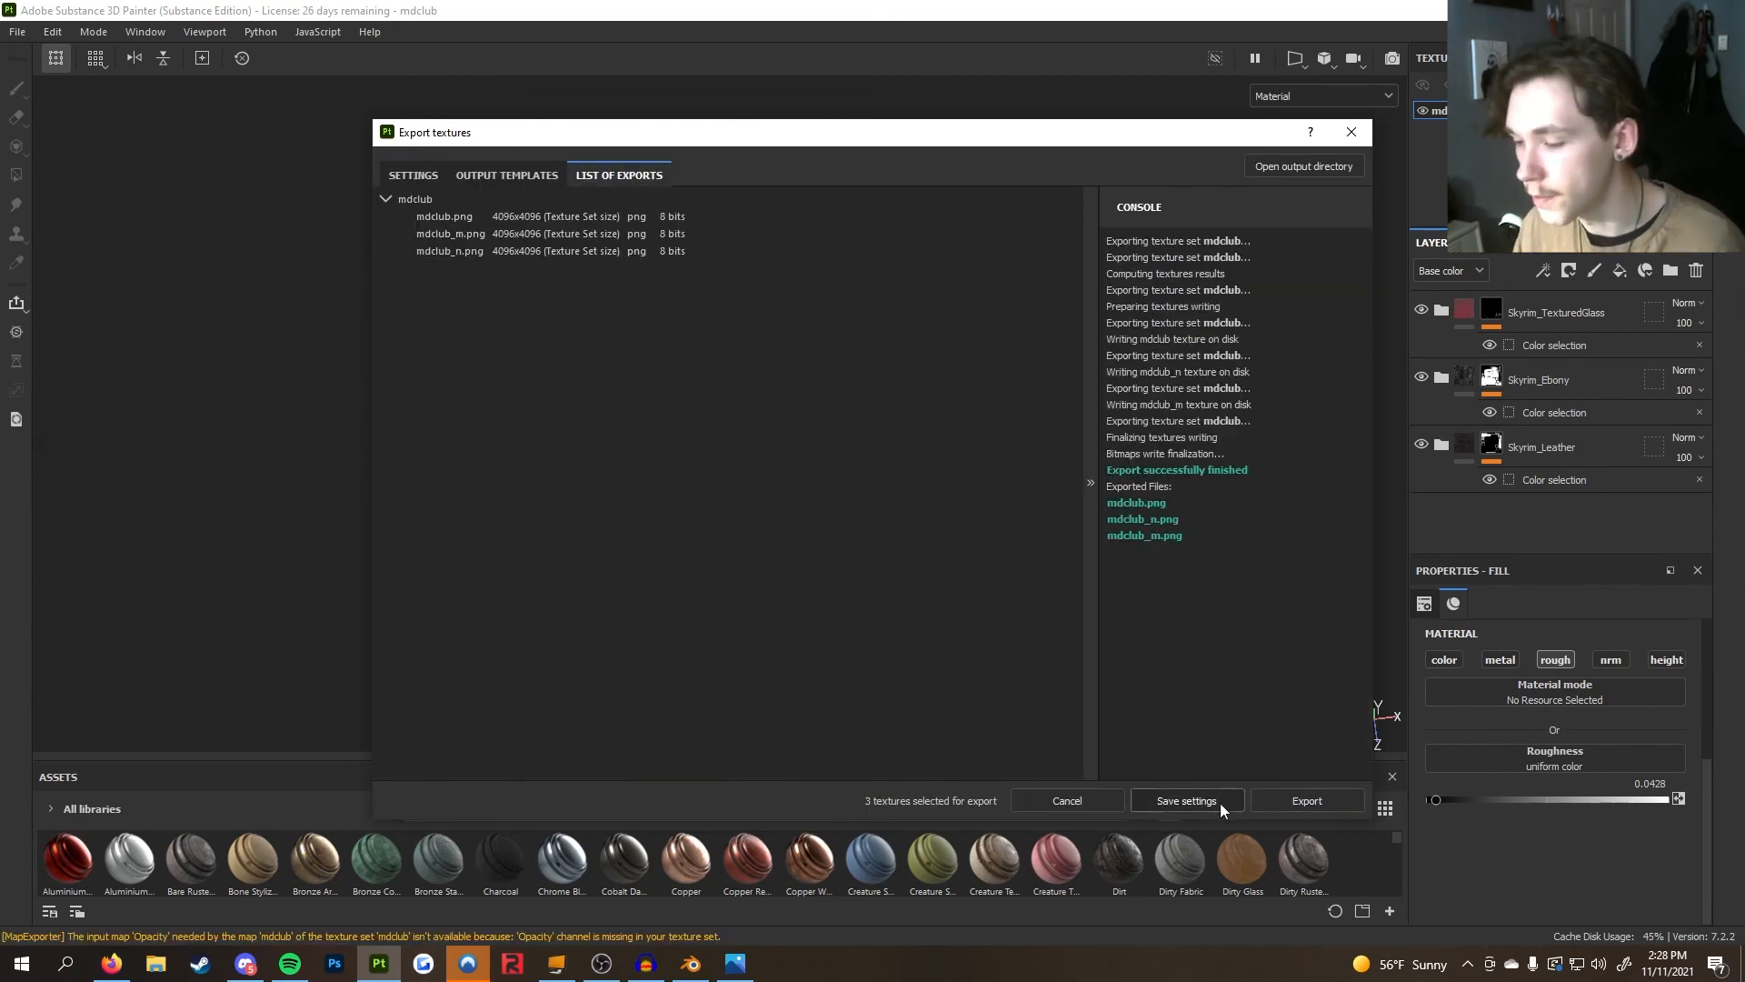
# Save the export settings and save the project
pyautogui.click(1220, 803)
pyautogui.click(26, 30)
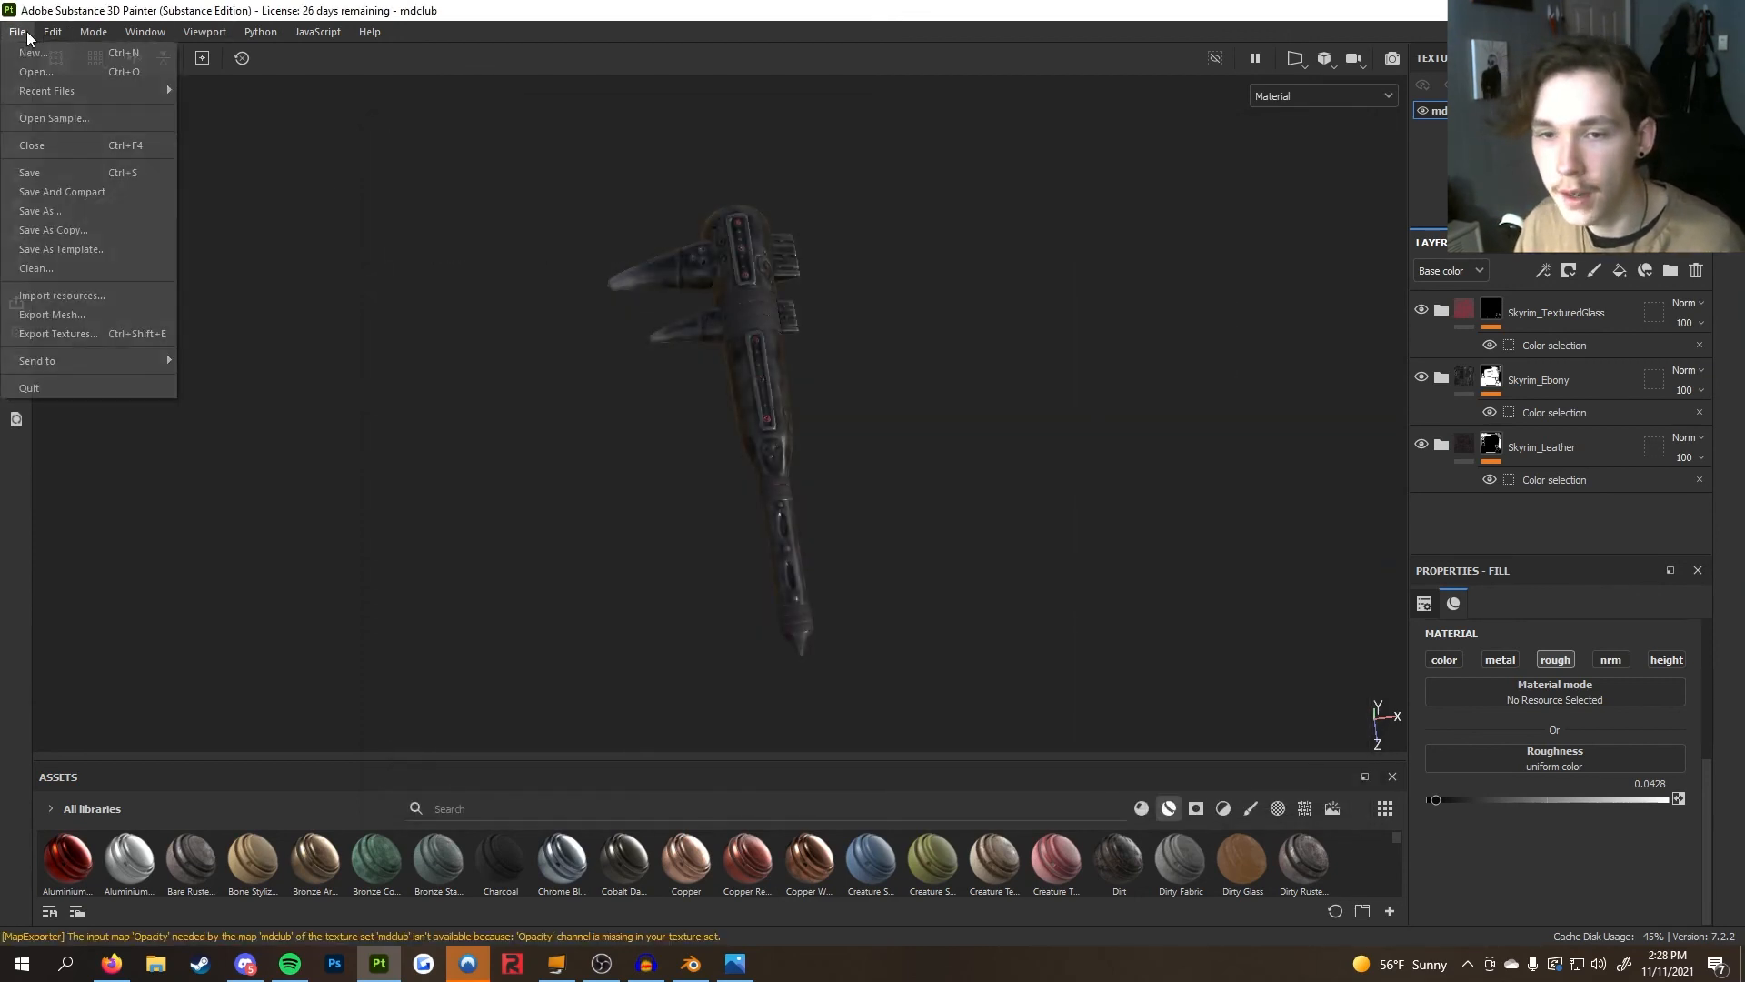
pyautogui.click(83, 173)
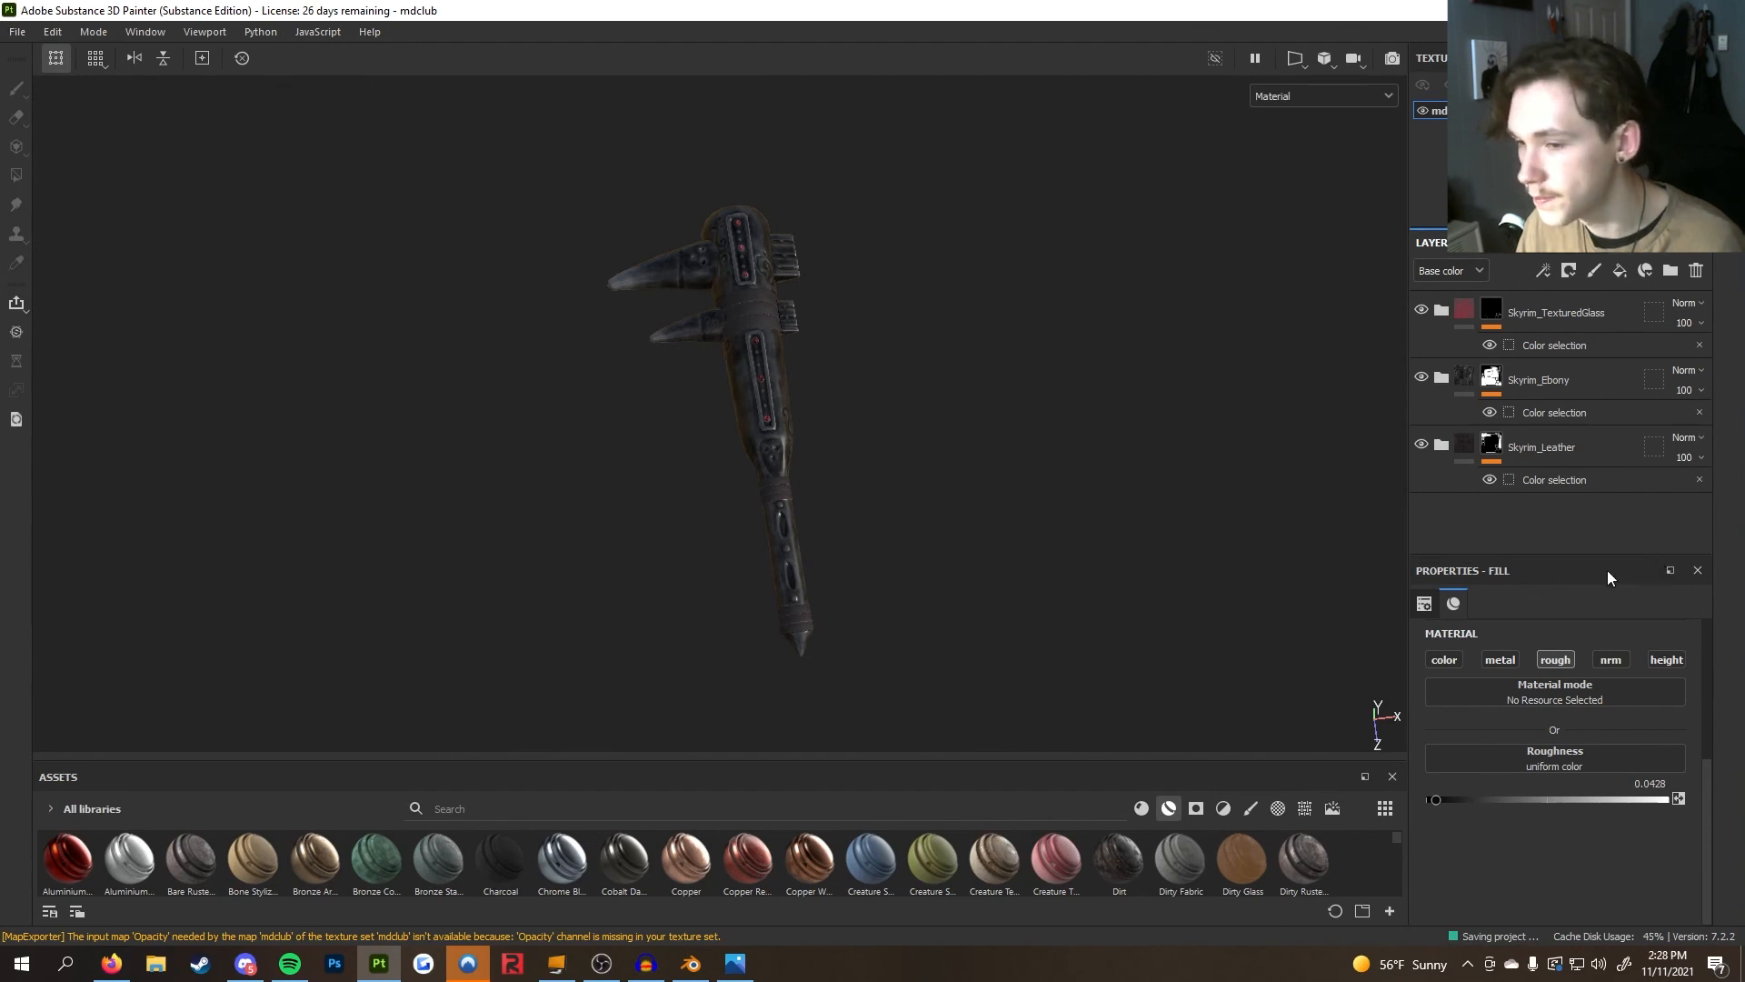